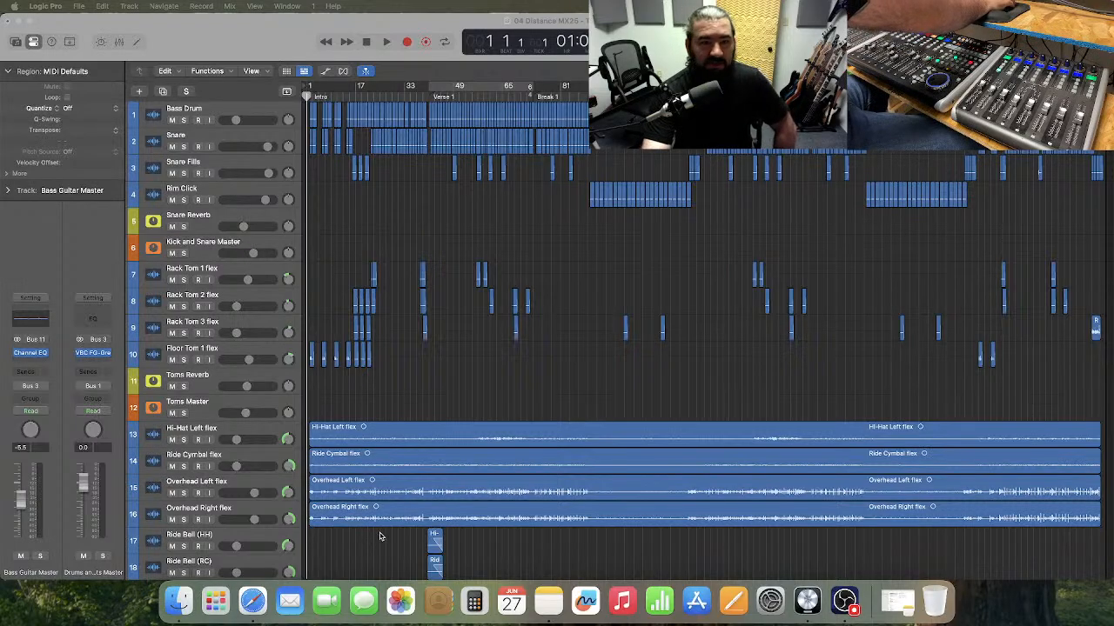
- Look through the track list from the drums down to the bass, guitar and piano tracks
{"action": "scroll", "coordinate": [349, 506], "scroll_direction": "down", "scroll_amount": 9}
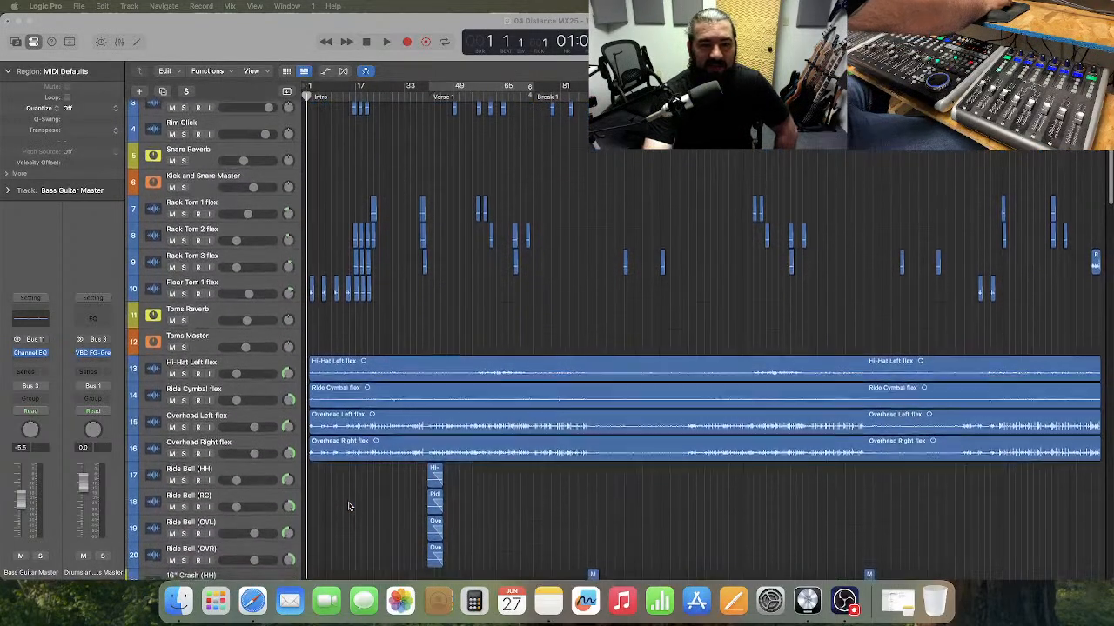
{"action": "scroll", "coordinate": [349, 506], "scroll_direction": "down", "scroll_amount": 3}
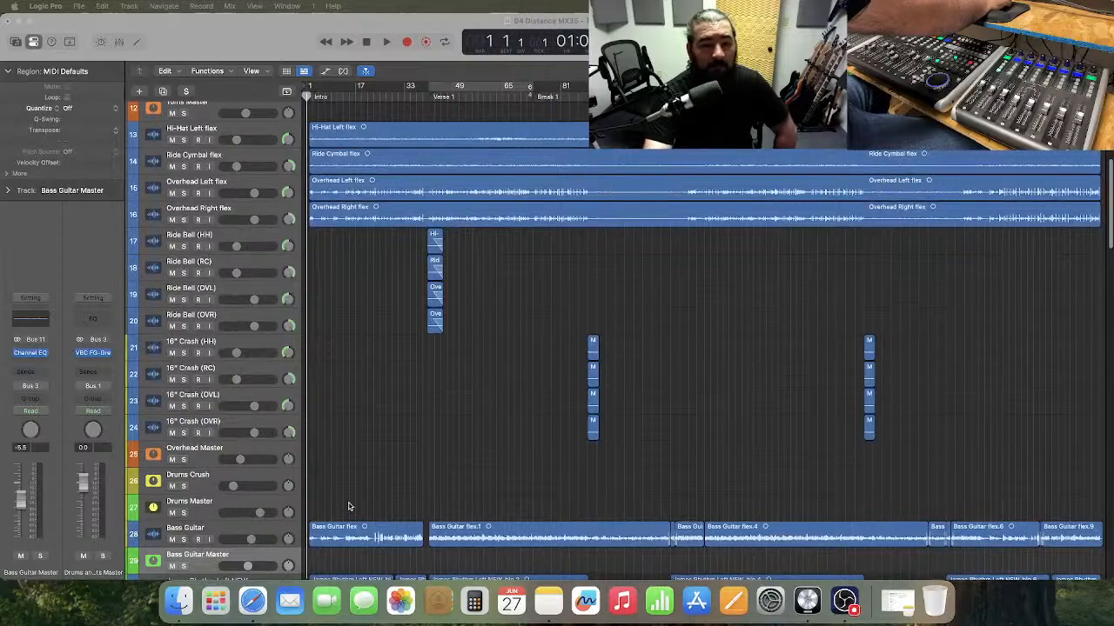
{"action": "scroll", "coordinate": [349, 506], "scroll_direction": "down", "scroll_amount": 8}
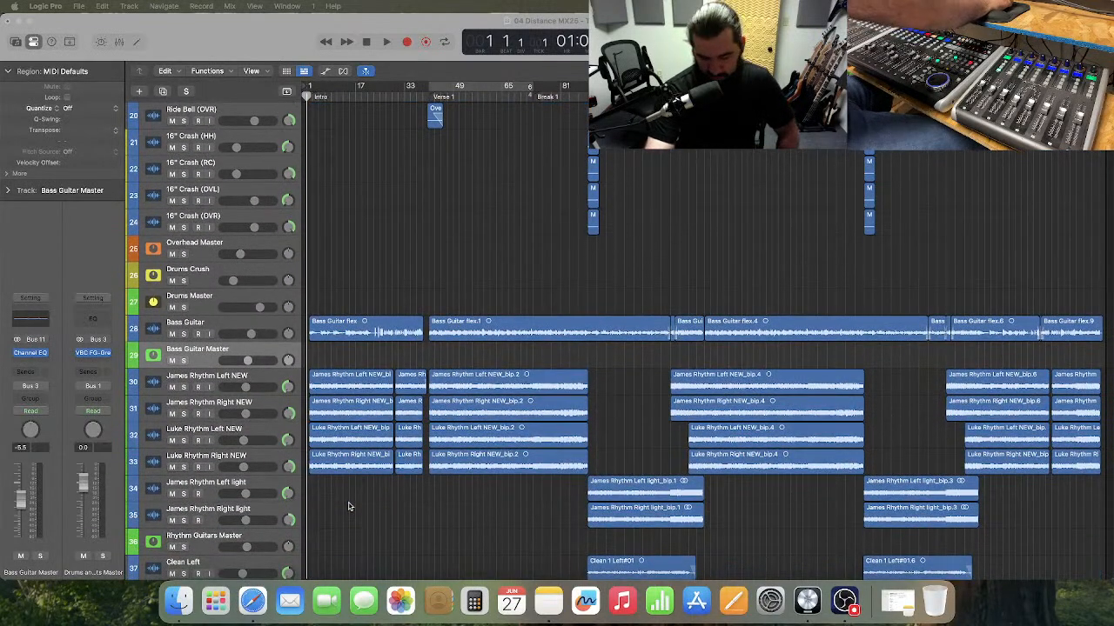
{"action": "scroll", "coordinate": [349, 506], "scroll_direction": "down", "scroll_amount": 3}
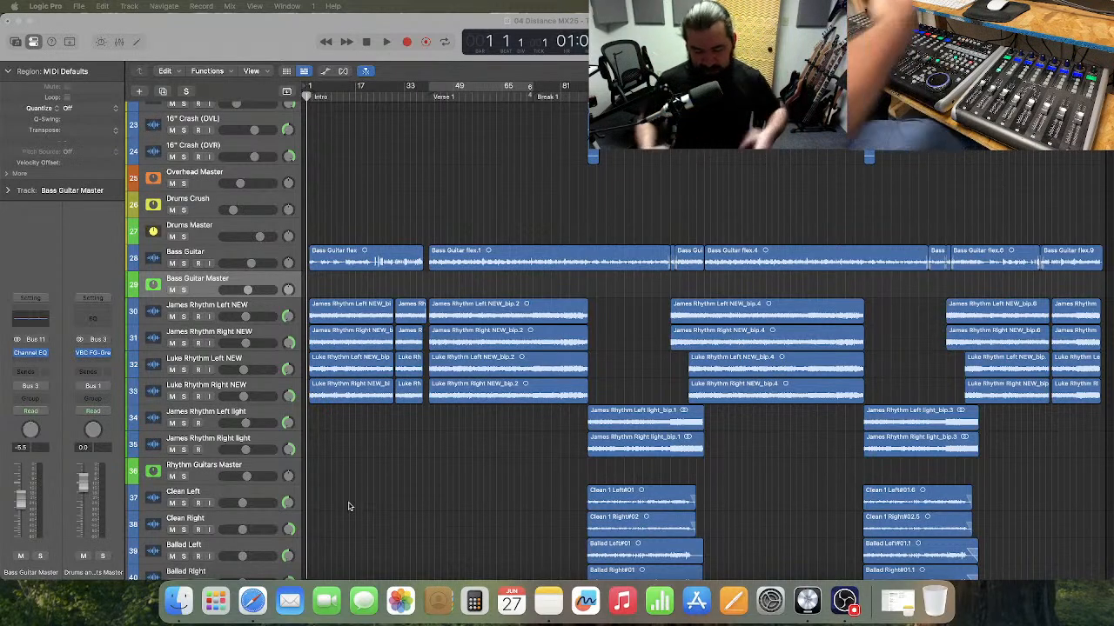
{"action": "scroll", "coordinate": [348, 506], "scroll_direction": "down", "scroll_amount": 1}
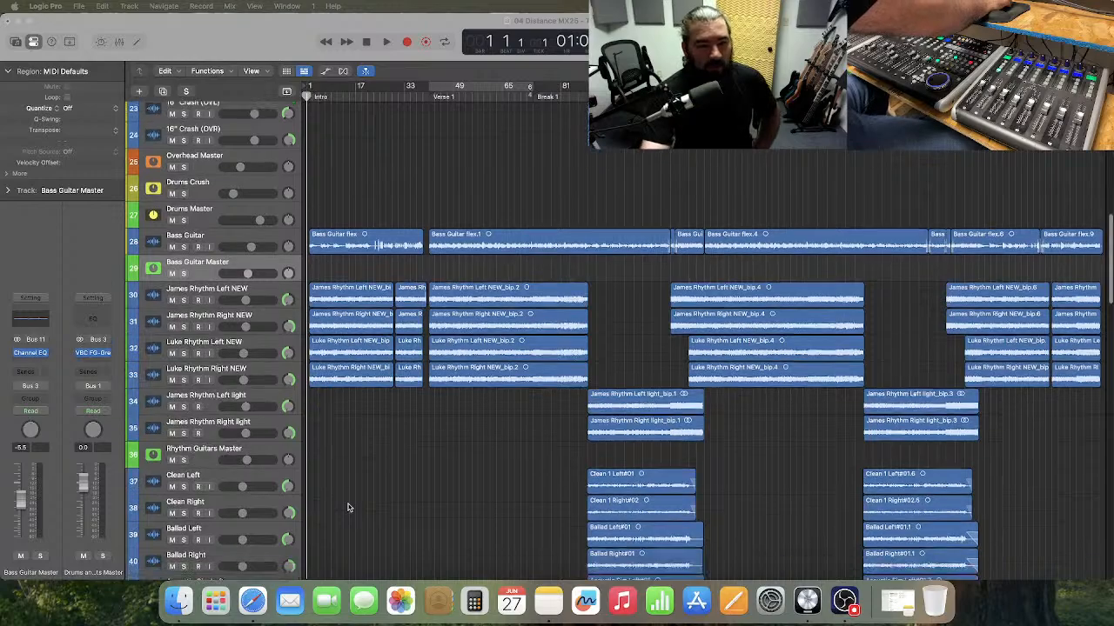
{"action": "scroll", "coordinate": [348, 507], "scroll_direction": "down", "scroll_amount": 10}
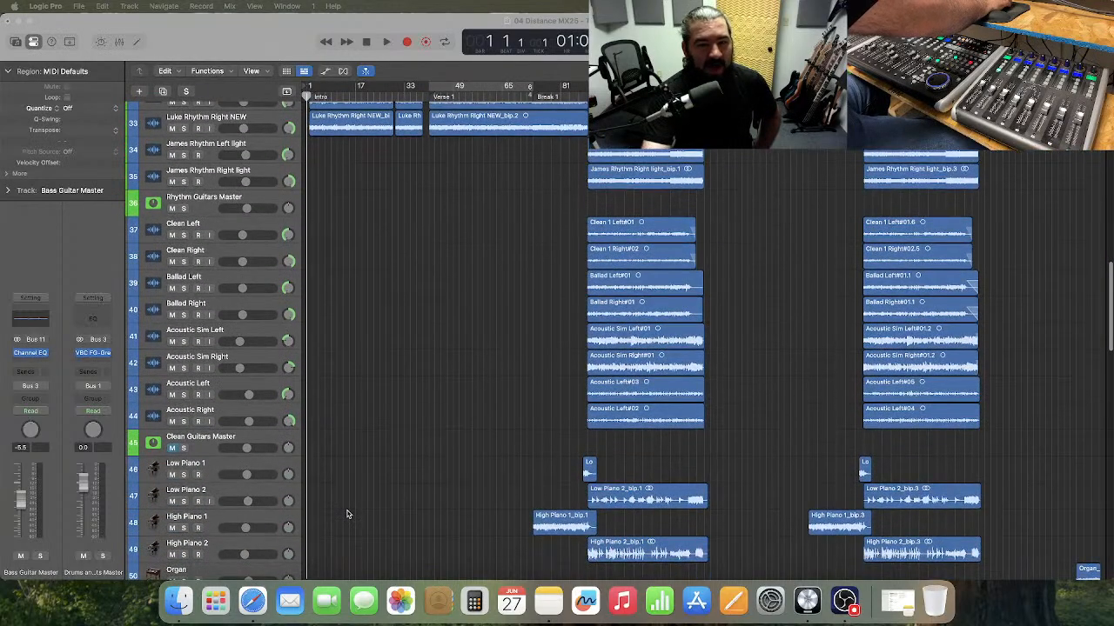
{"action": "scroll", "coordinate": [347, 514], "scroll_direction": "down", "scroll_amount": 1}
{"action": "scroll", "coordinate": [346, 515], "scroll_direction": "up", "scroll_amount": 2}
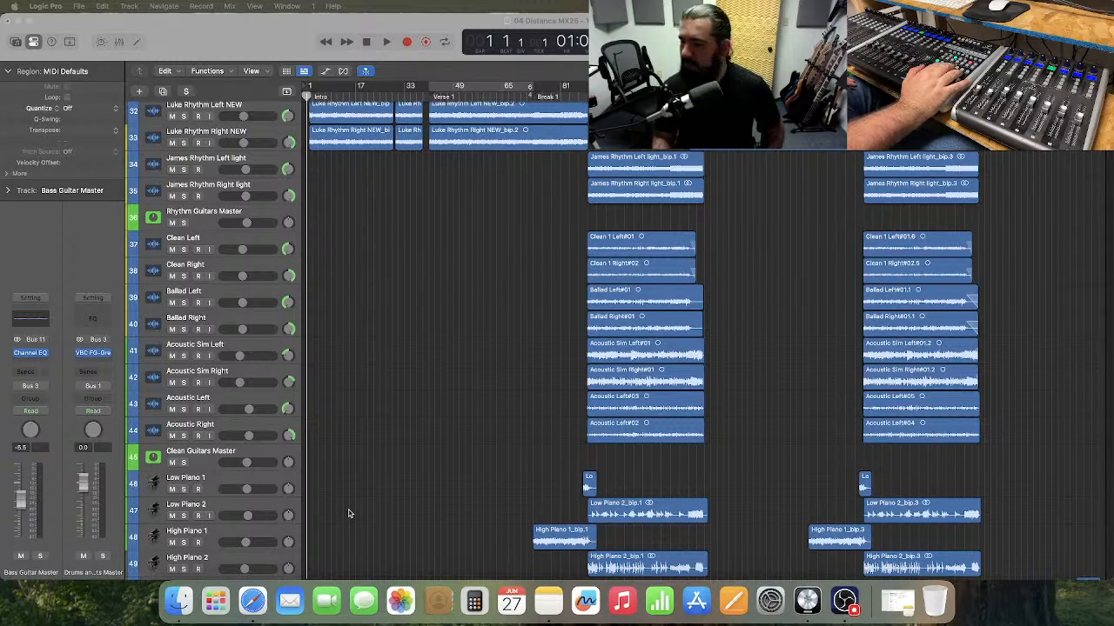
- Play the song from bar 1 with the mixer shown, and quit the Notes app
{"action": "key", "text": "space"}
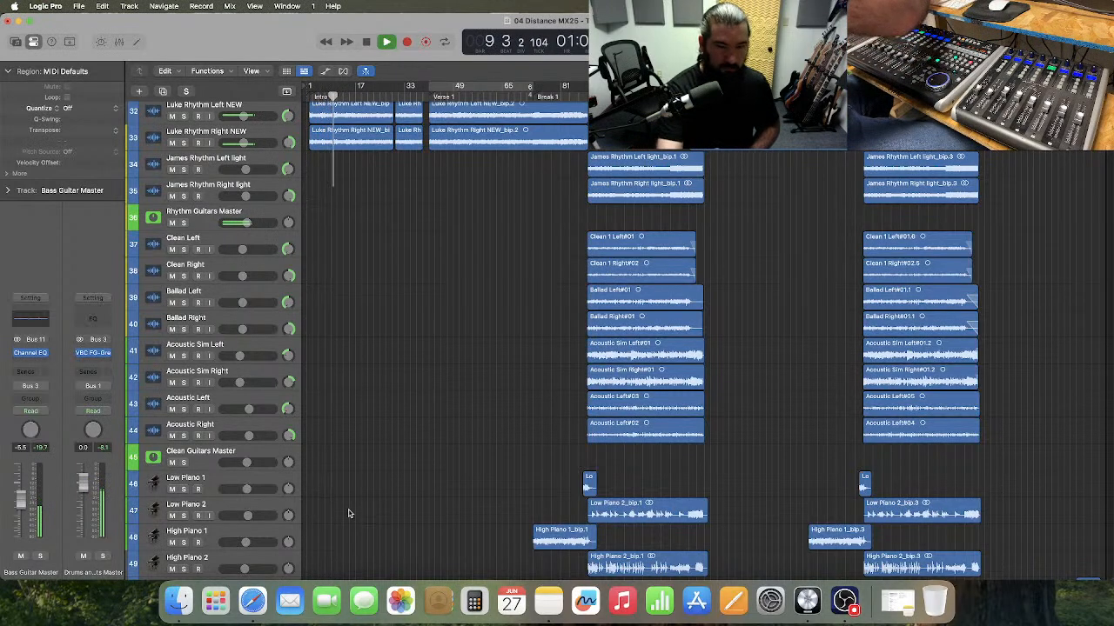
{"action": "key", "text": "x"}
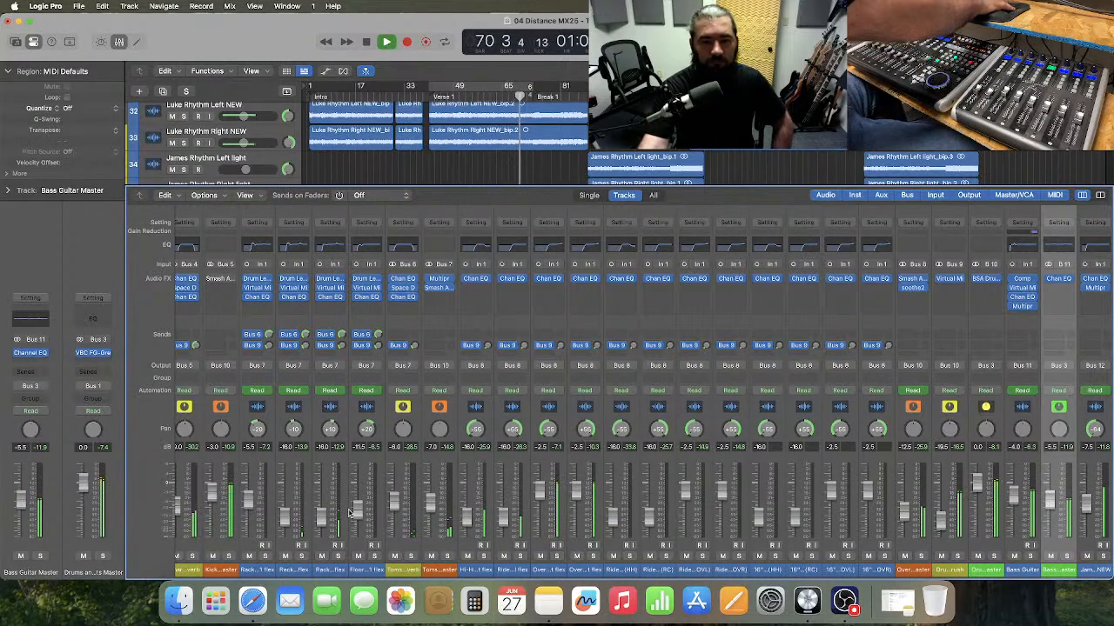
{"action": "right_click", "coordinate": [548, 601]}
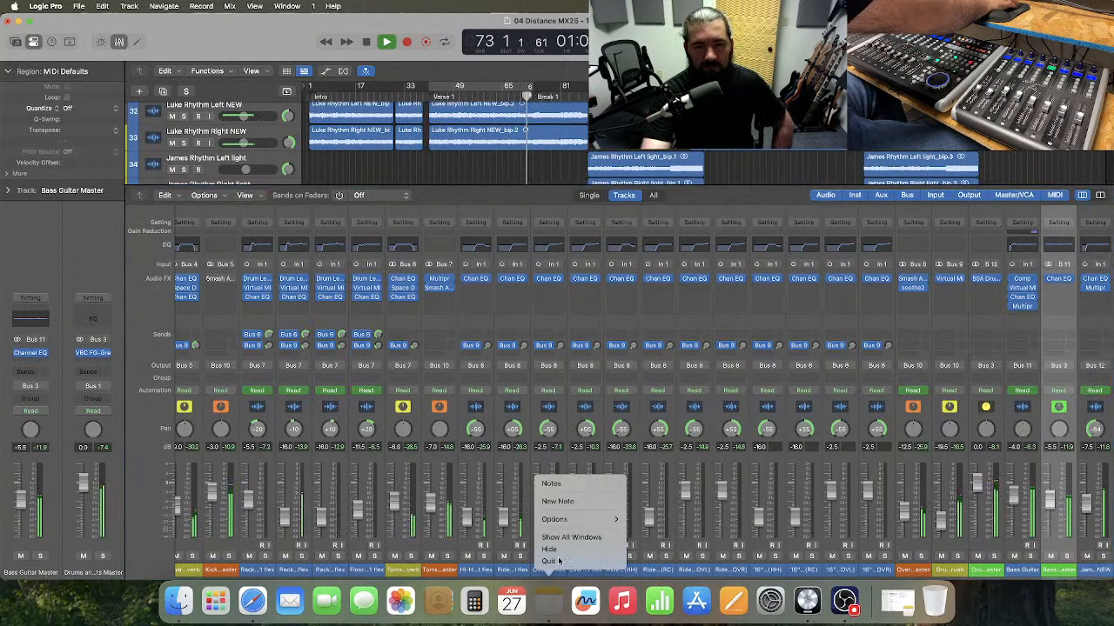
{"action": "left_click", "coordinate": [548, 561]}
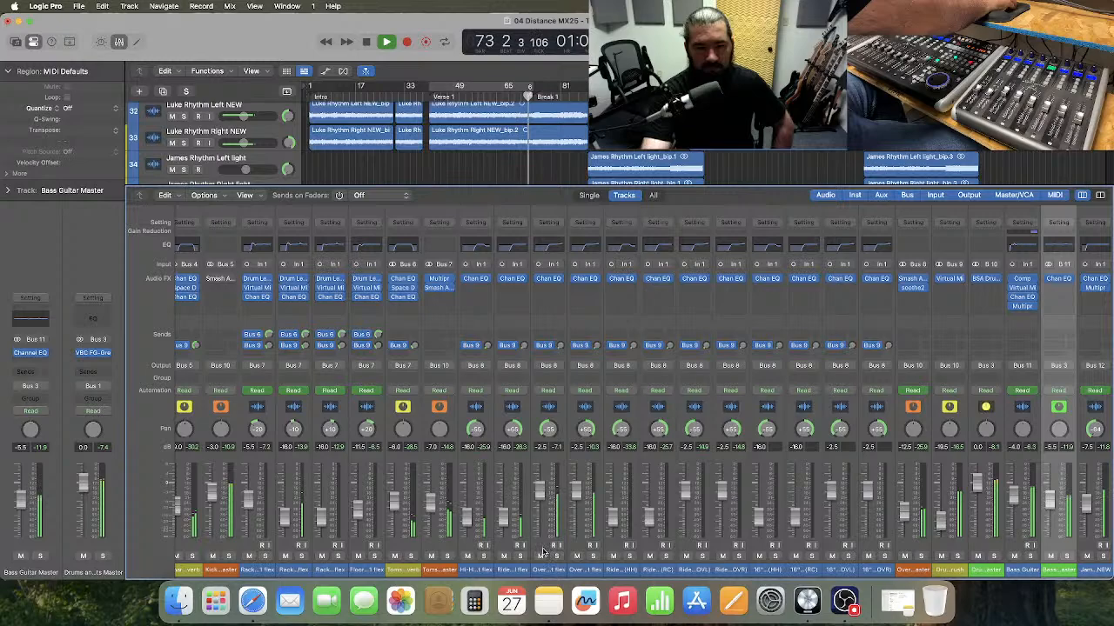
- Stop the song's playback and hide the mixer to show the full arrangement
{"action": "left_click", "coordinate": [492, 165]}
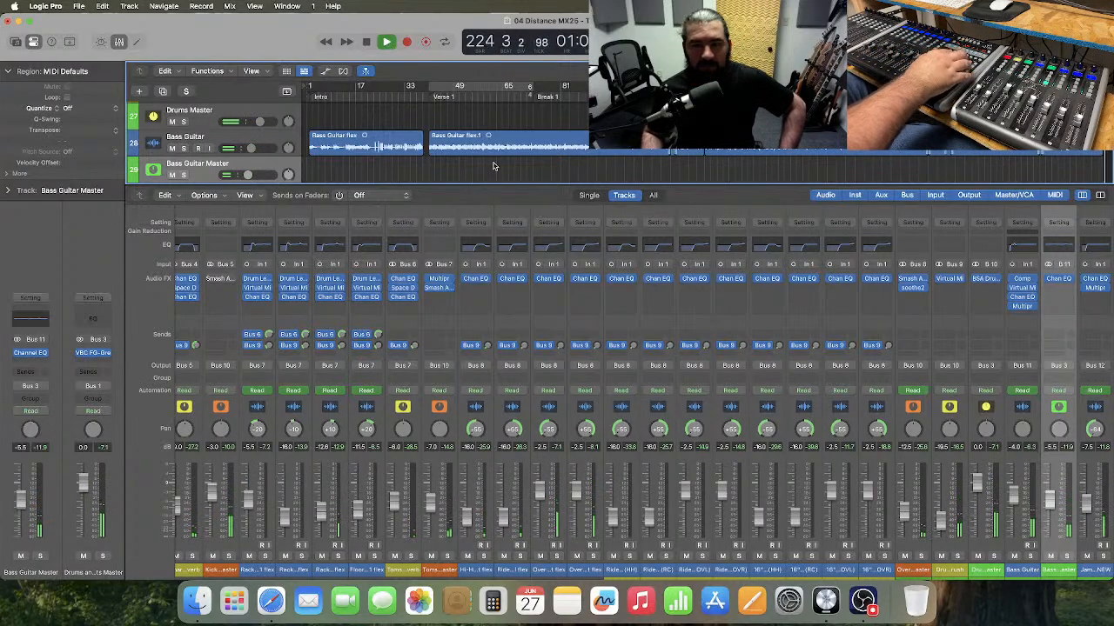
{"action": "key", "text": "space"}
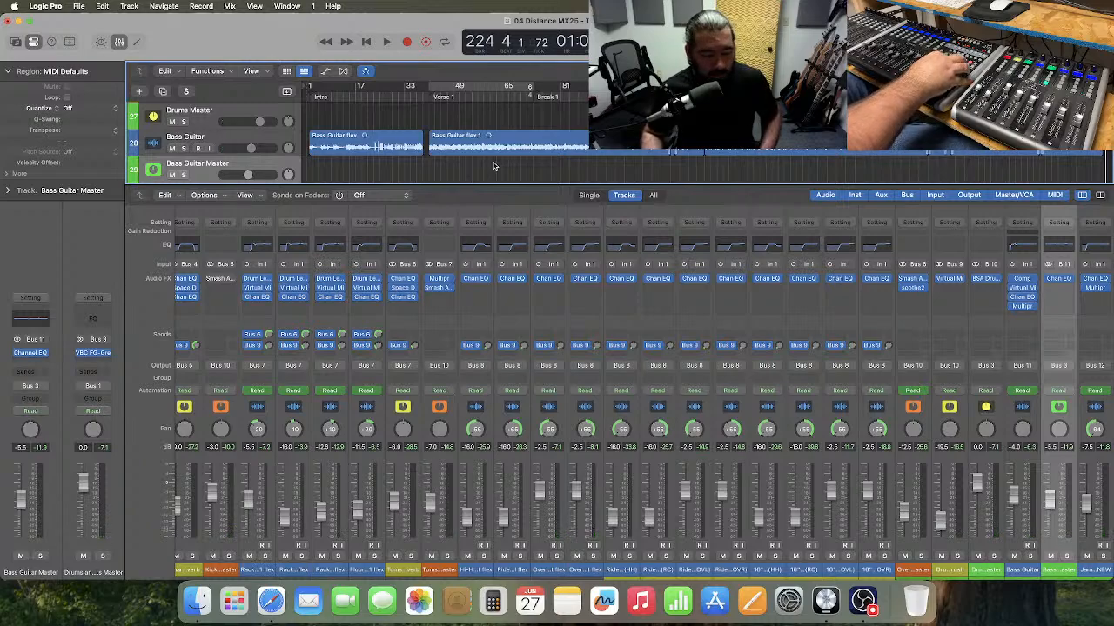
{"action": "key", "text": "x"}
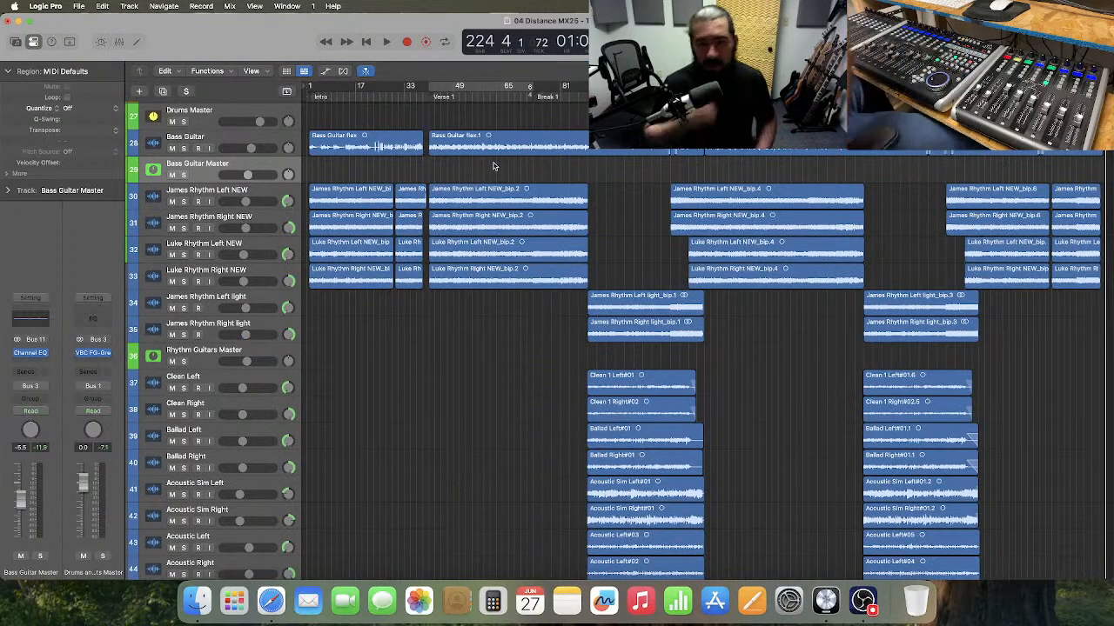
- Show the track automation and enlarge the Bass Guitar track for closer editing at the intro
{"action": "left_click", "coordinate": [328, 72]}
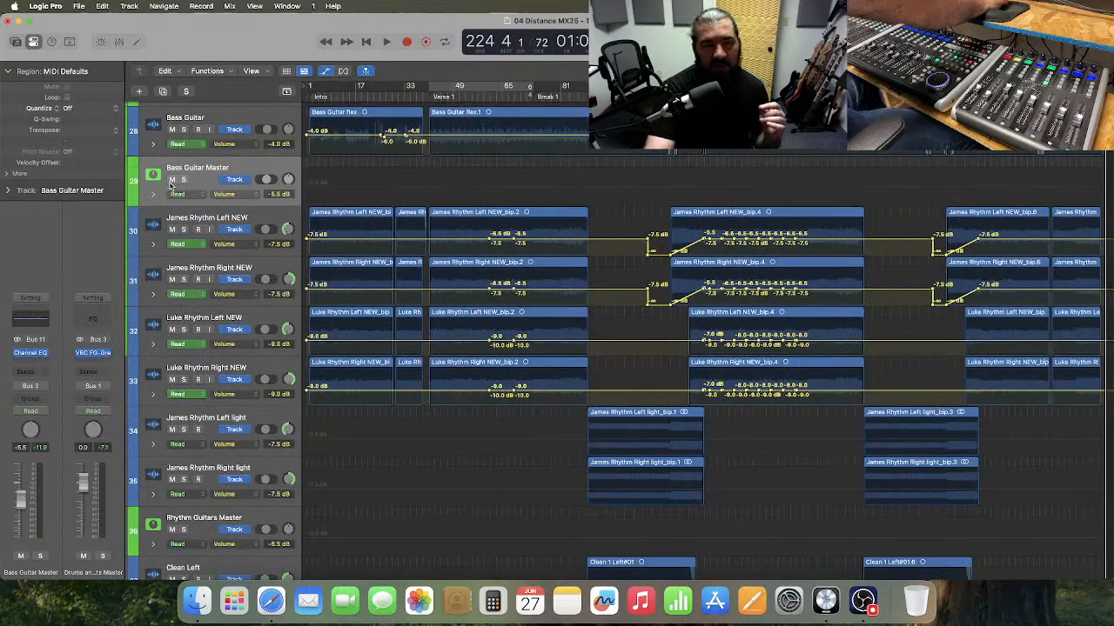
{"action": "left_click_drag", "start_coordinate": [228, 154], "coordinate": [237, 250]}
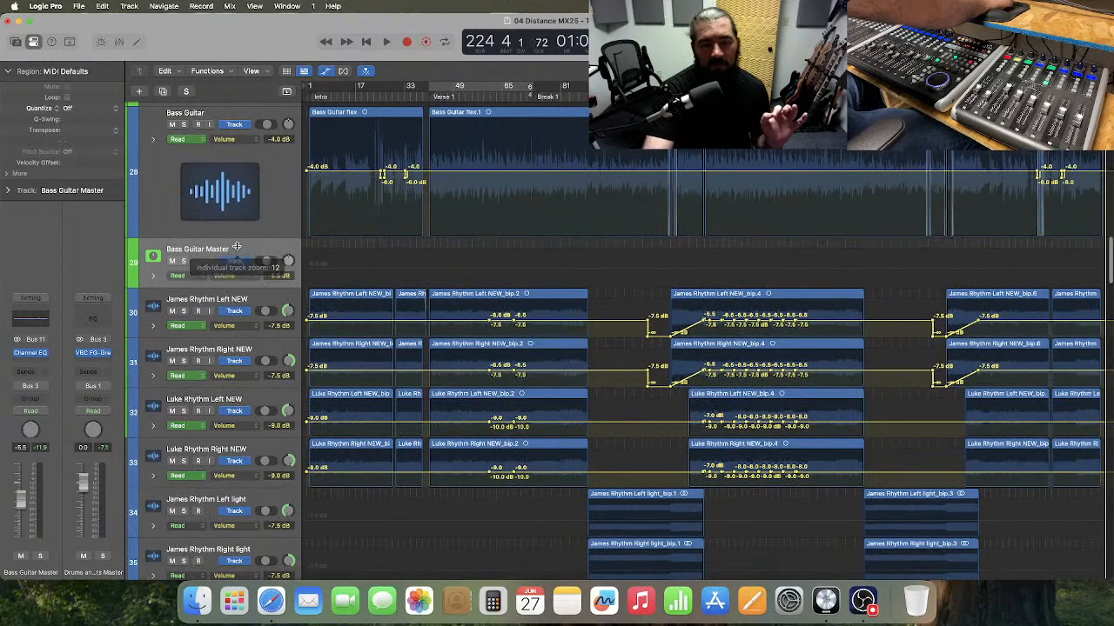
{"action": "key", "text": "super+Right"}
{"action": "key", "text": "super+Right"}
{"action": "key", "text": "super+Right"}
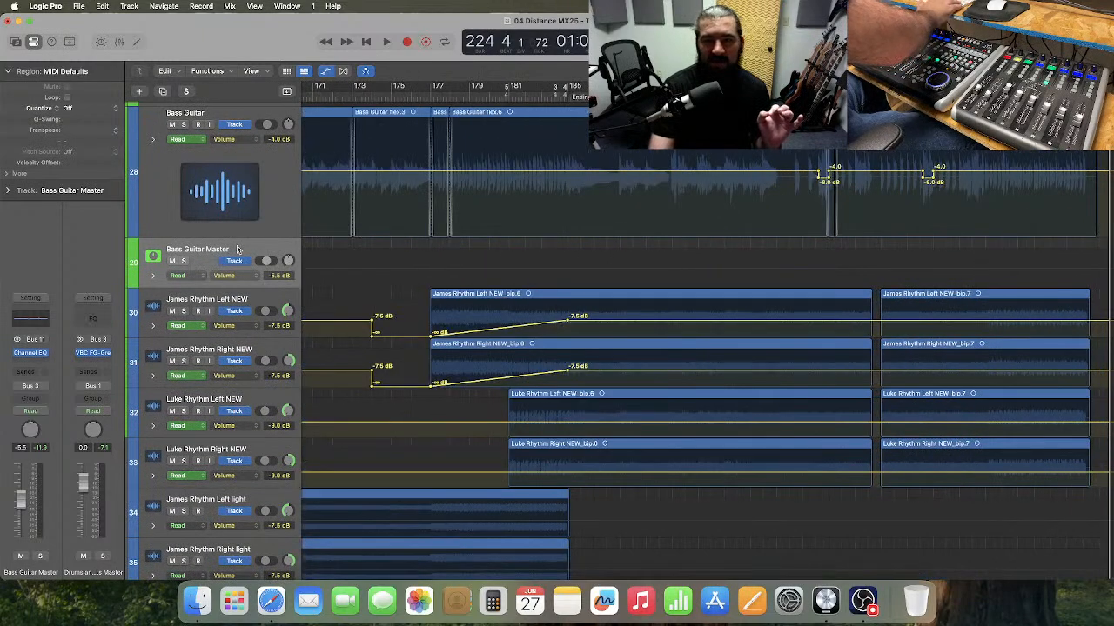
{"action": "key", "text": "Return"}
{"action": "key", "text": "super+Right"}
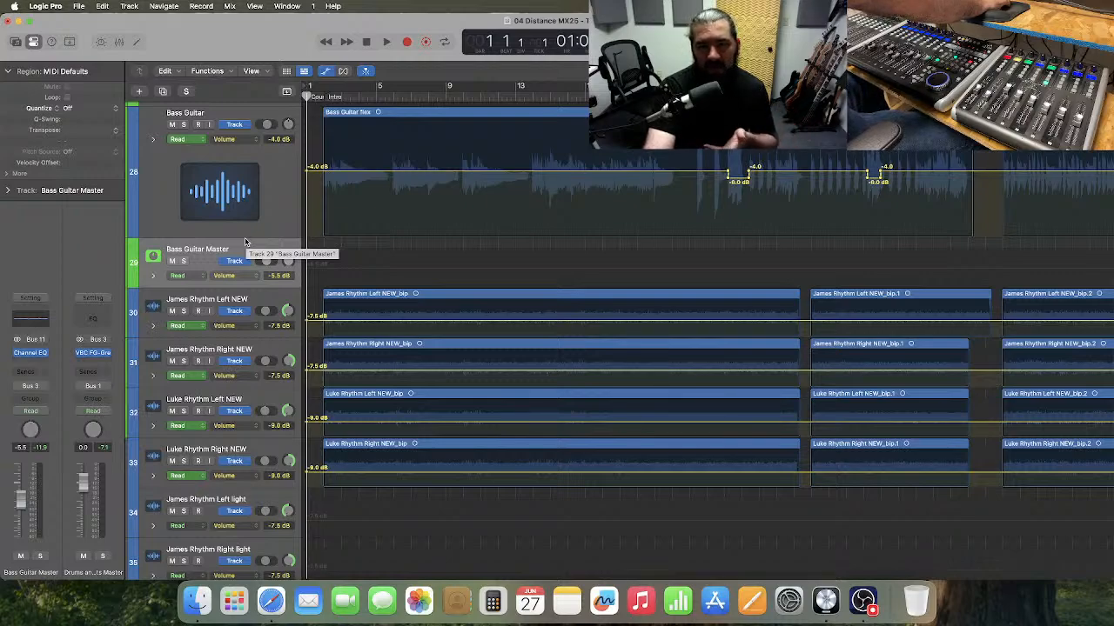
{"action": "left_click_drag", "start_coordinate": [226, 241], "coordinate": [226, 283]}
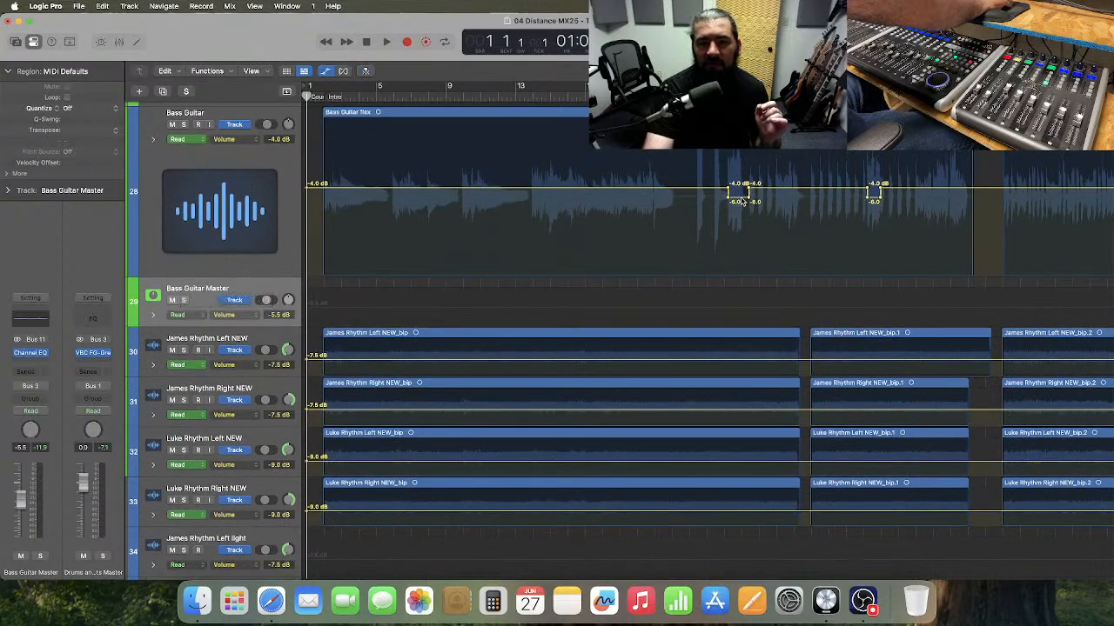
- Raise the two Bass Guitar volume automation dips in the intro, at bars 25 and 33, to -5.0 dB
{"action": "left_click_drag", "start_coordinate": [743, 201], "coordinate": [743, 197]}
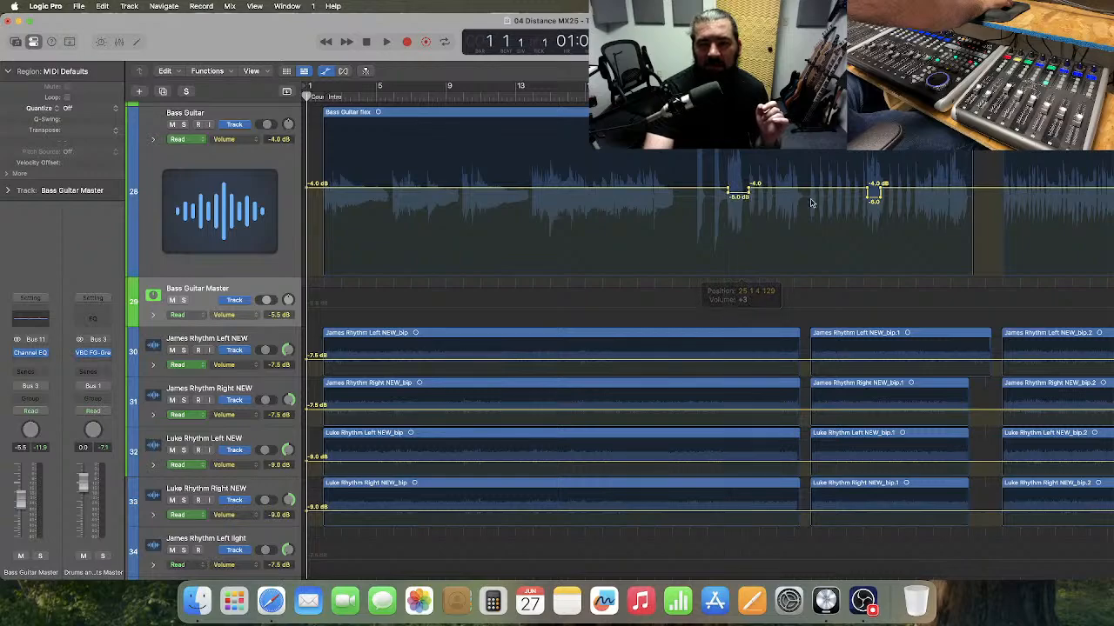
{"action": "left_click_drag", "start_coordinate": [876, 201], "coordinate": [876, 199]}
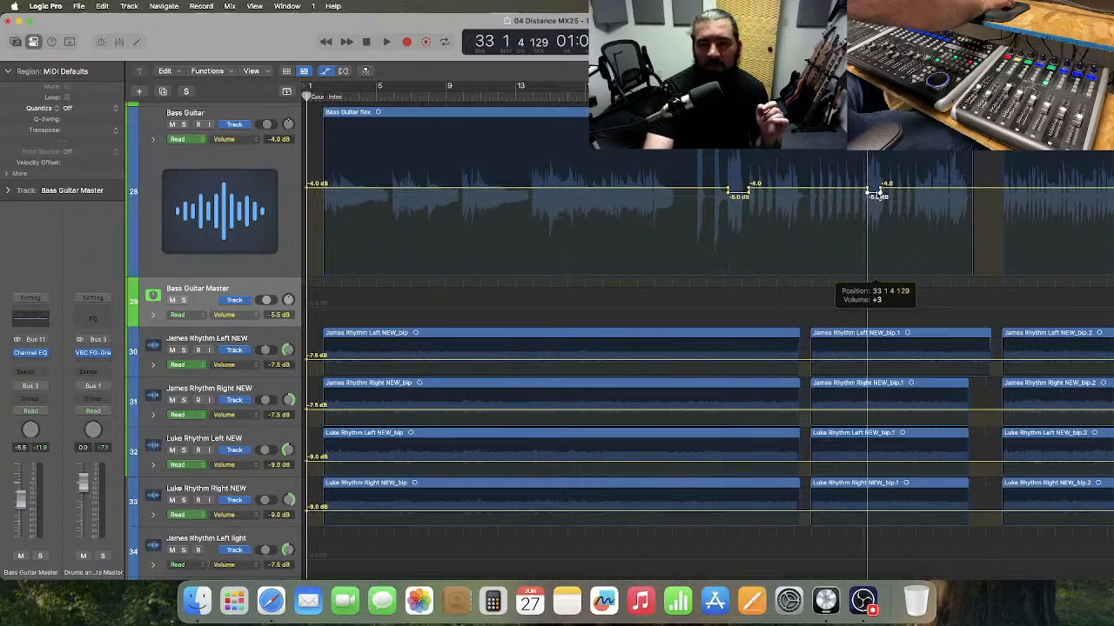
{"action": "left_click_drag", "start_coordinate": [879, 196], "coordinate": [879, 198]}
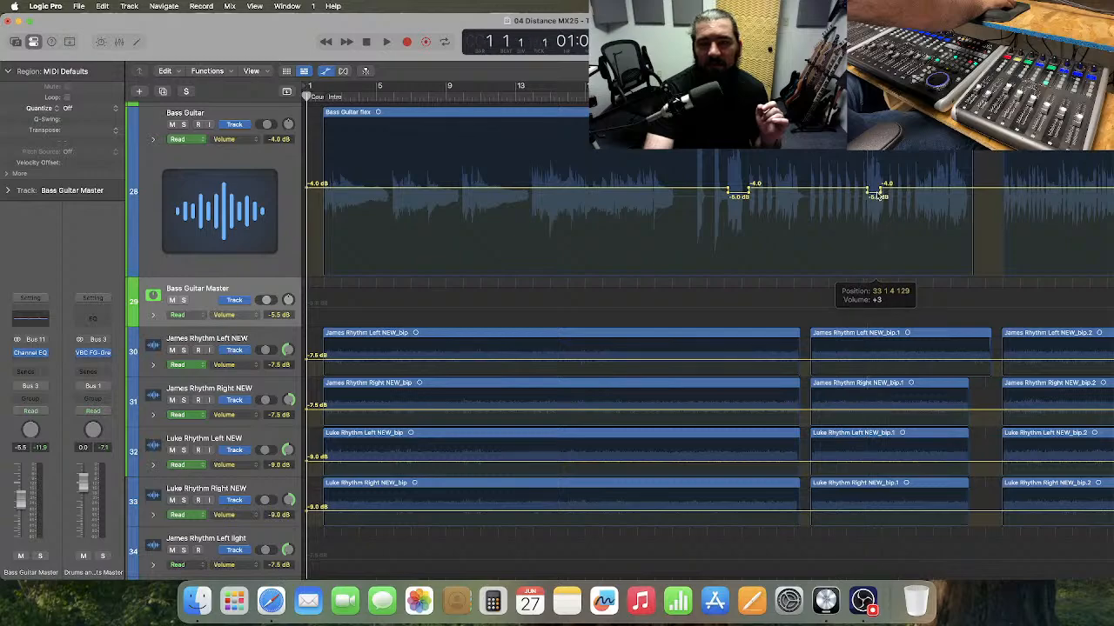
- Raise the two Bass Guitar volume automation dips in the ending section to -5.0 dB
{"action": "scroll", "coordinate": [808, 223], "scroll_direction": "right", "scroll_amount": 20}
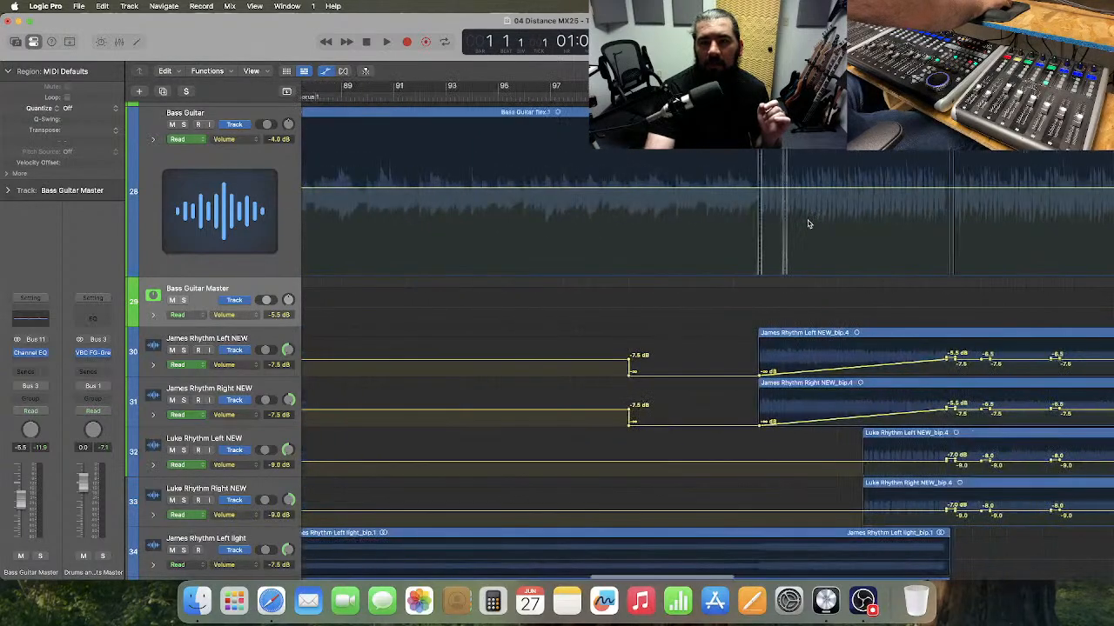
{"action": "scroll", "coordinate": [807, 224], "scroll_direction": "right", "scroll_amount": 20}
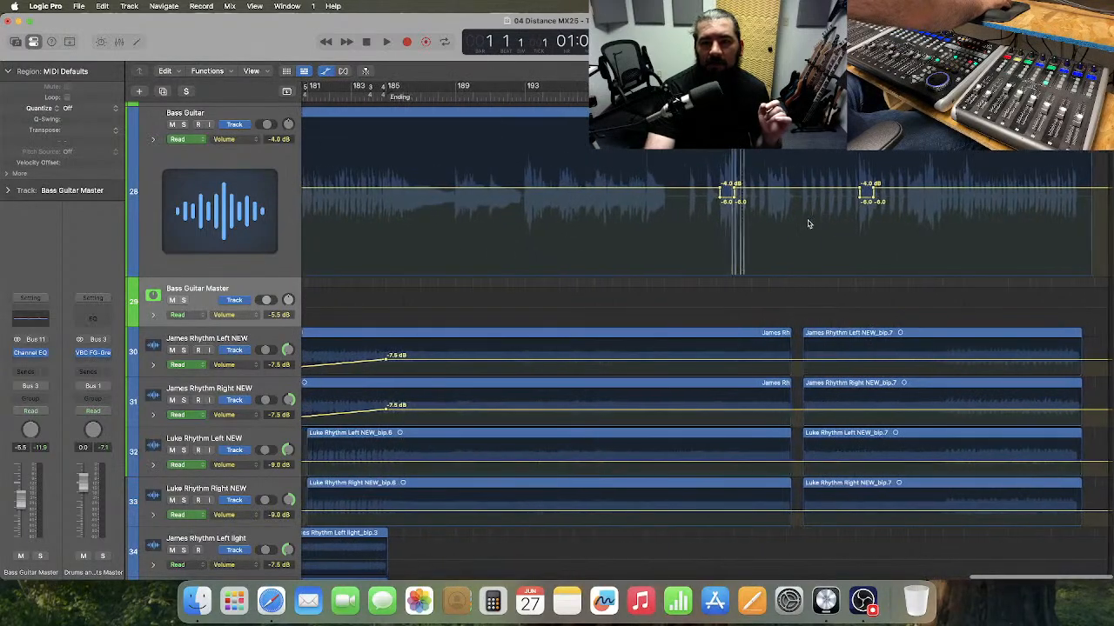
{"action": "left_click_drag", "start_coordinate": [731, 200], "coordinate": [727, 198]}
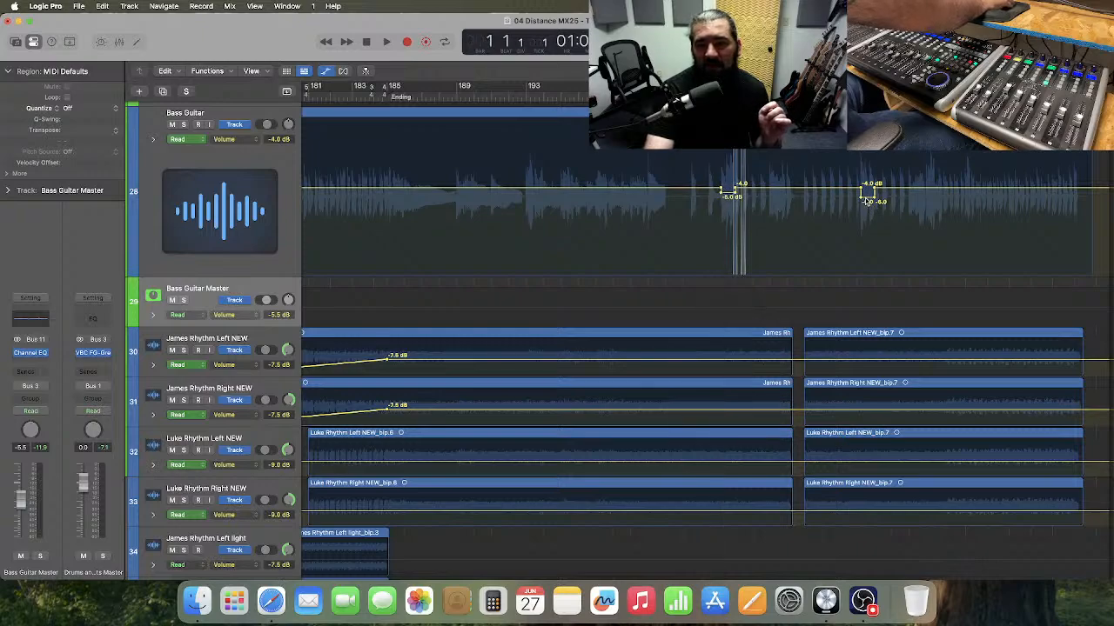
{"action": "left_click_drag", "start_coordinate": [865, 197], "coordinate": [867, 198]}
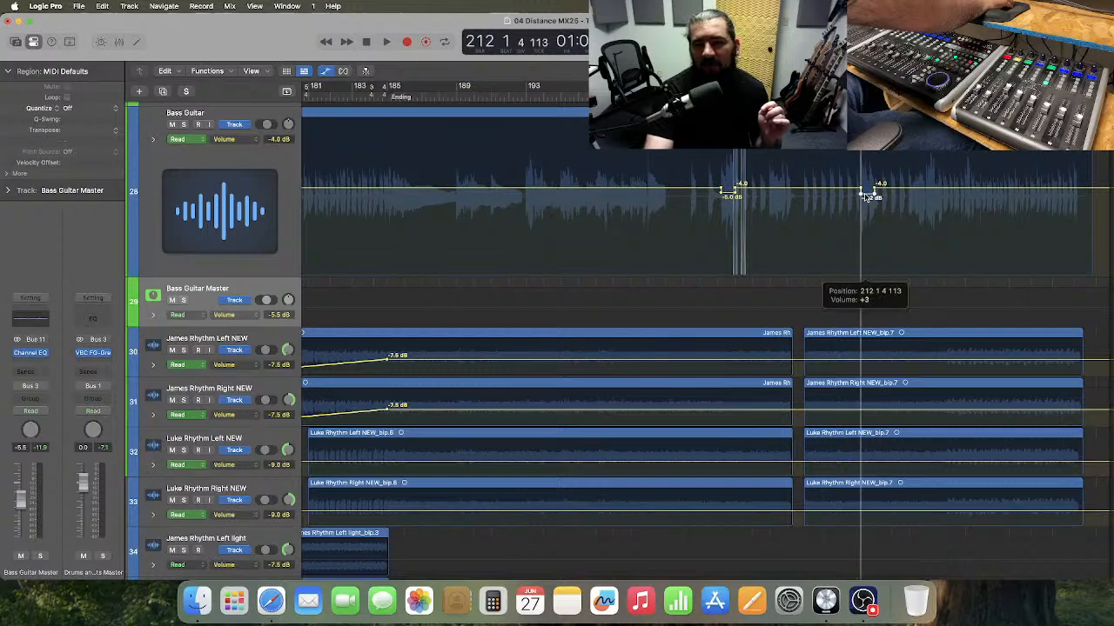
{"action": "left_click_drag", "start_coordinate": [868, 199], "coordinate": [867, 198]}
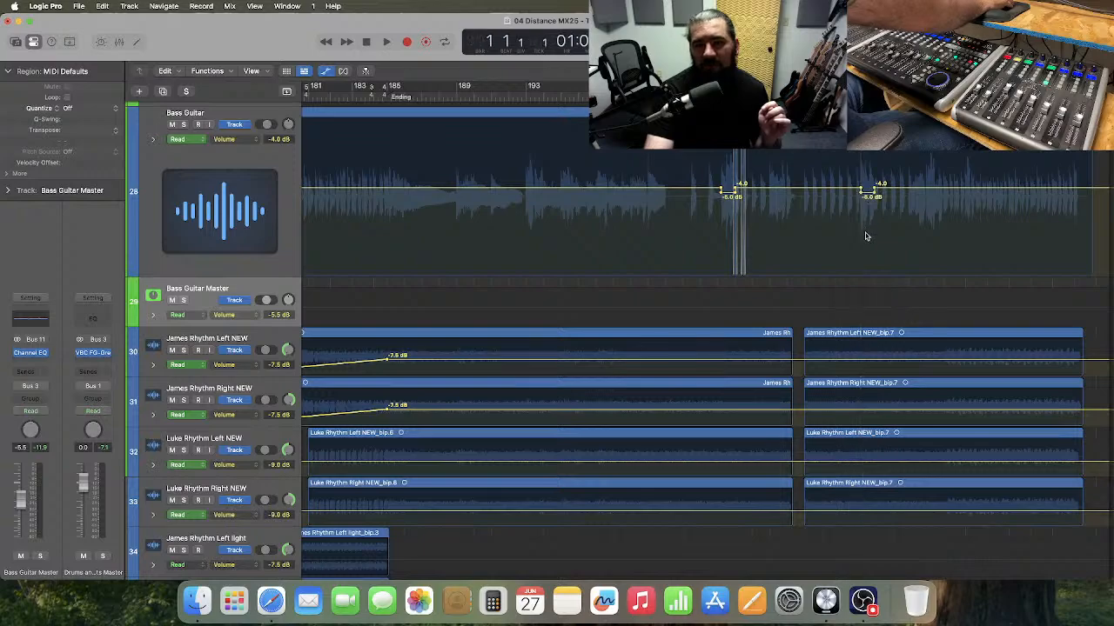
- Listen to the Bass Guitar's entry into Verse 1, playing from bar 40 and stopping after bar 42
{"action": "scroll", "coordinate": [859, 234], "scroll_direction": "left", "scroll_amount": 10}
{"action": "scroll", "coordinate": [855, 236], "scroll_direction": "left", "scroll_amount": 10}
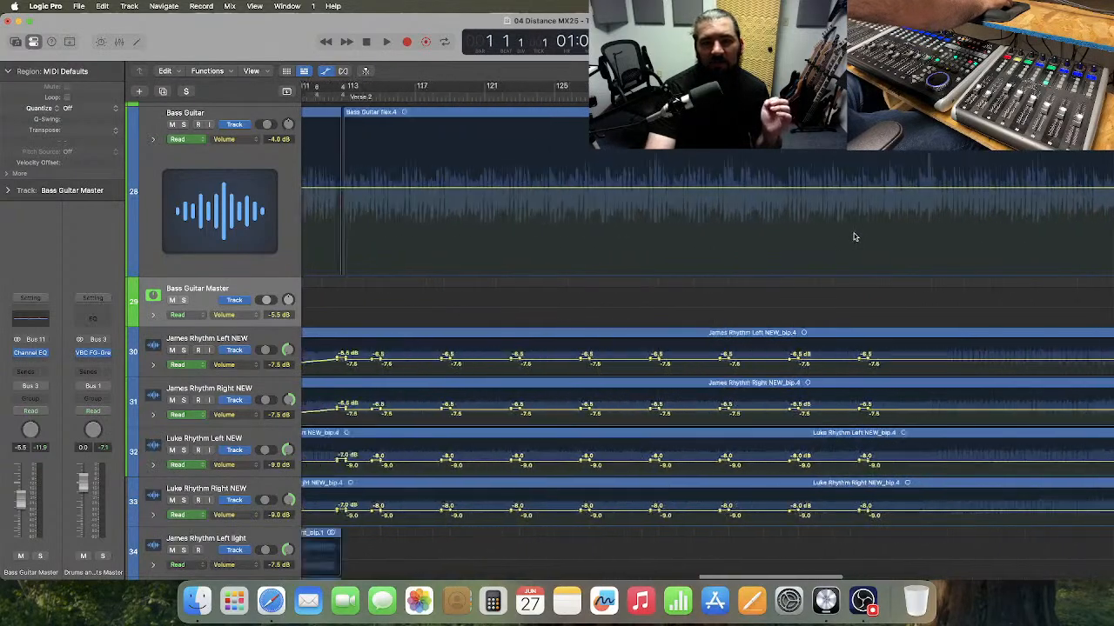
{"action": "scroll", "coordinate": [854, 236], "scroll_direction": "left", "scroll_amount": 8}
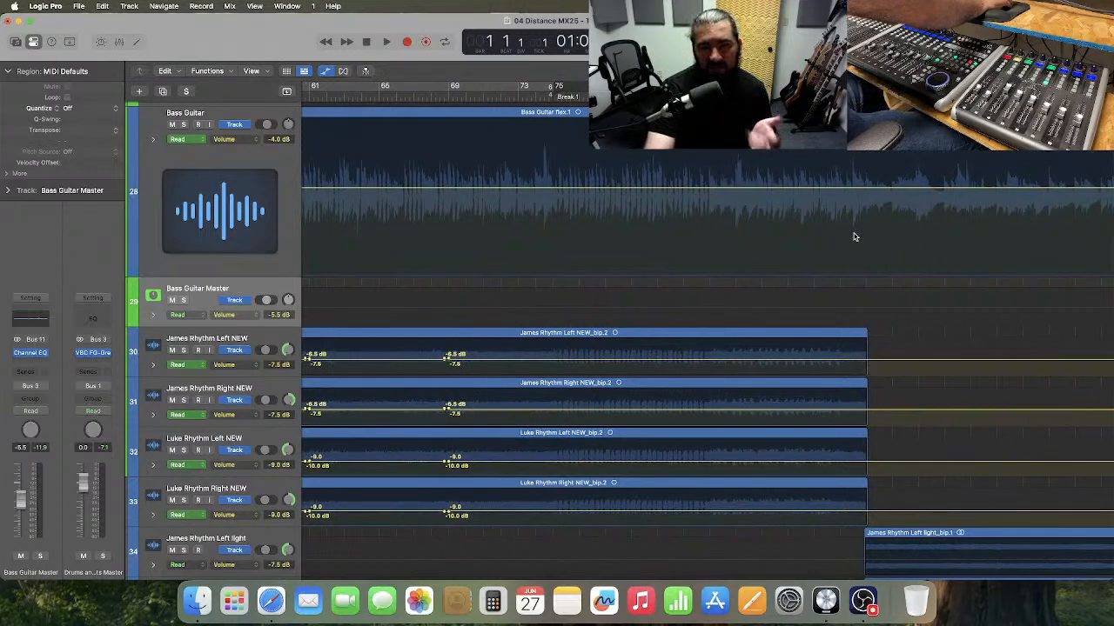
{"action": "scroll", "coordinate": [854, 237], "scroll_direction": "left", "scroll_amount": 8}
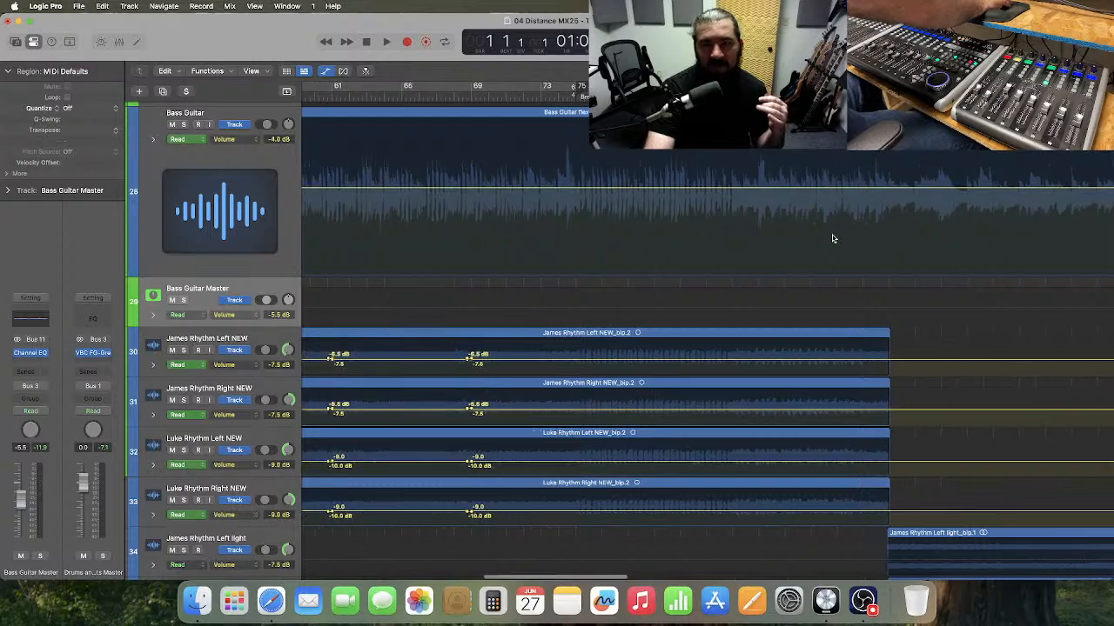
{"action": "scroll", "coordinate": [826, 236], "scroll_direction": "left", "scroll_amount": 3}
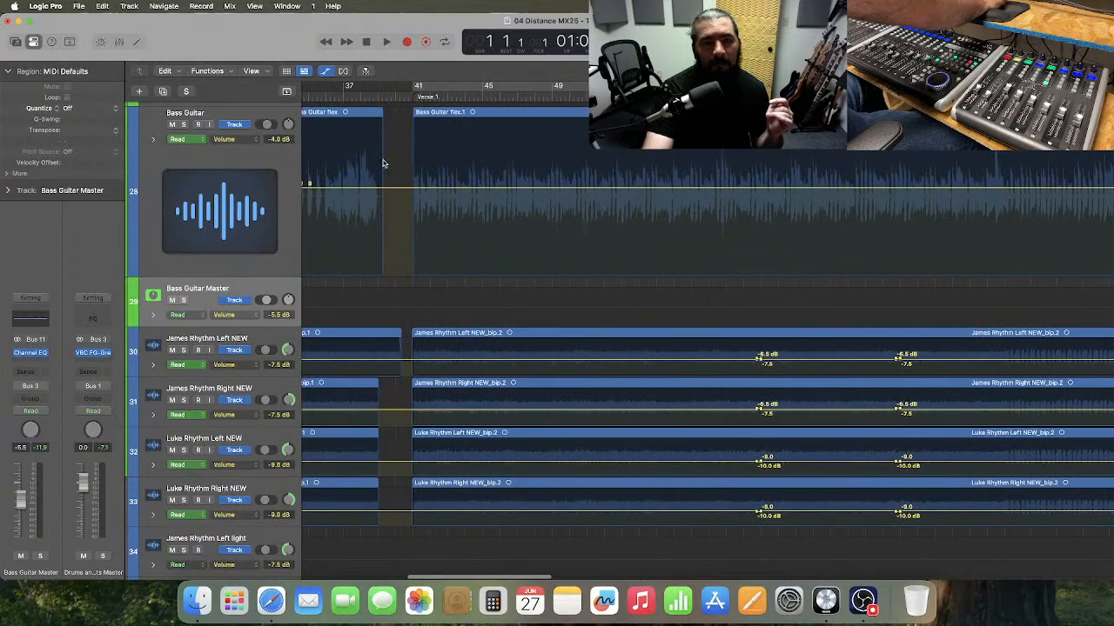
{"action": "left_click", "coordinate": [394, 94]}
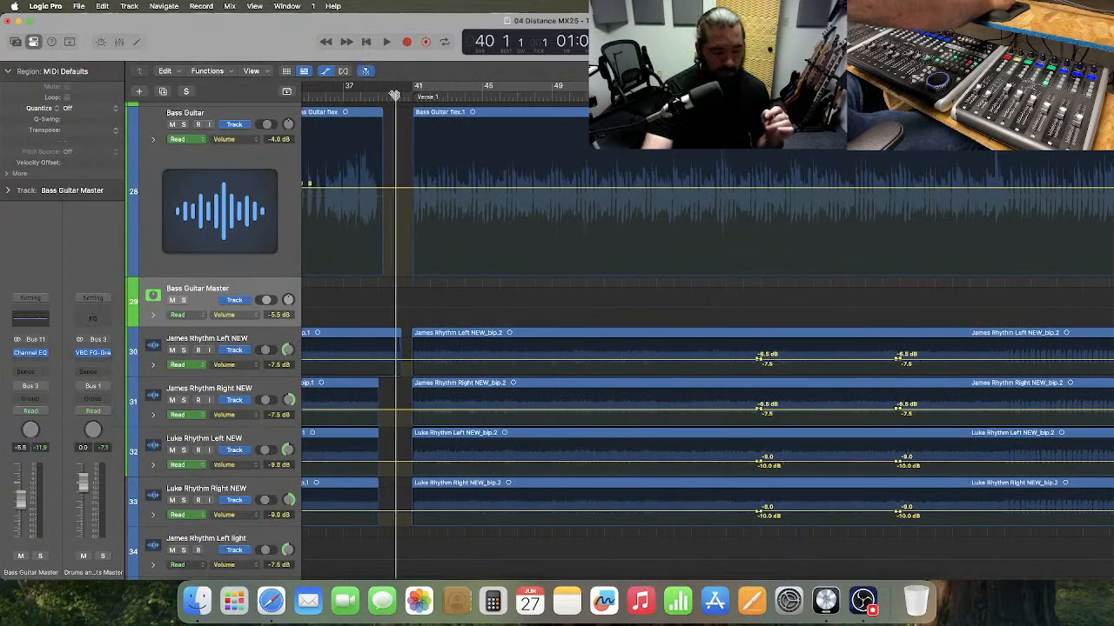
{"action": "key", "text": "super+Right"}
{"action": "key", "text": "super+Right"}
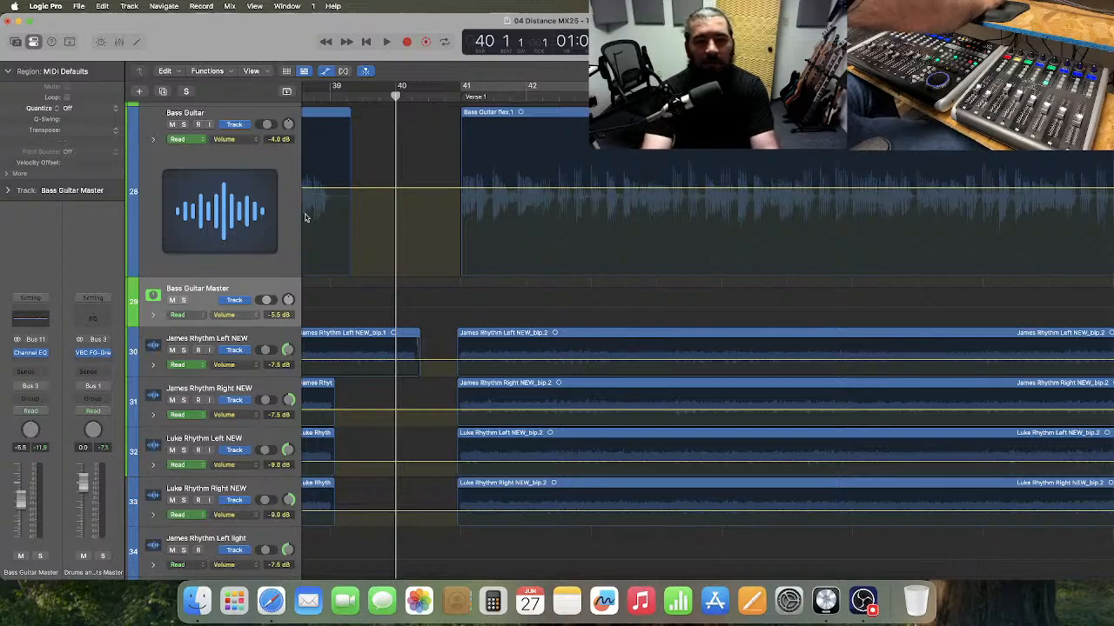
{"action": "key", "text": "space"}
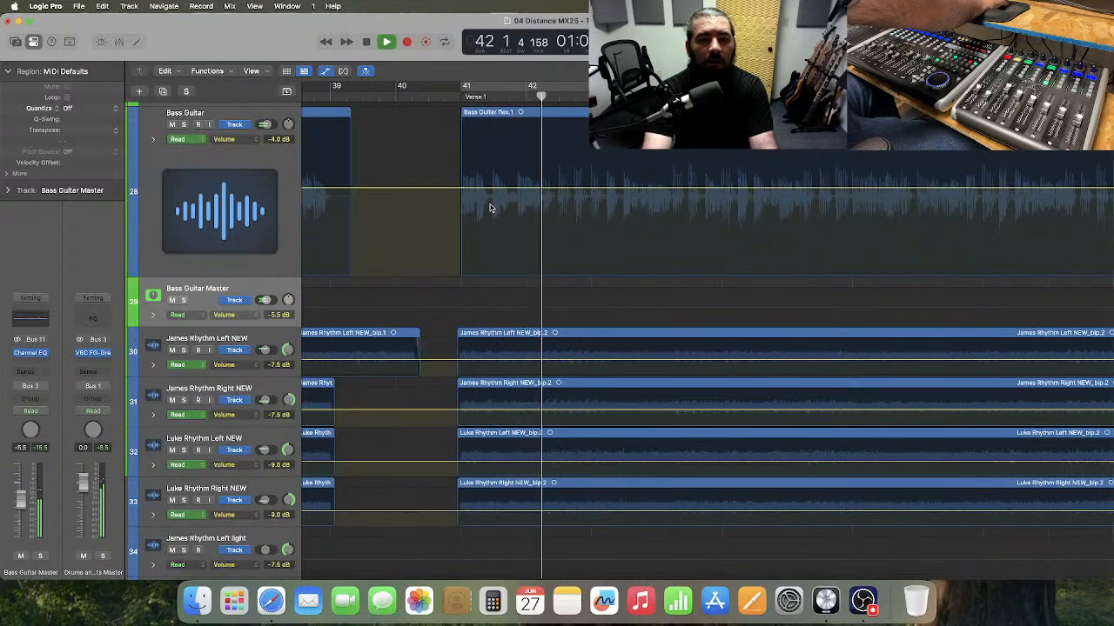
{"action": "key", "text": "space"}
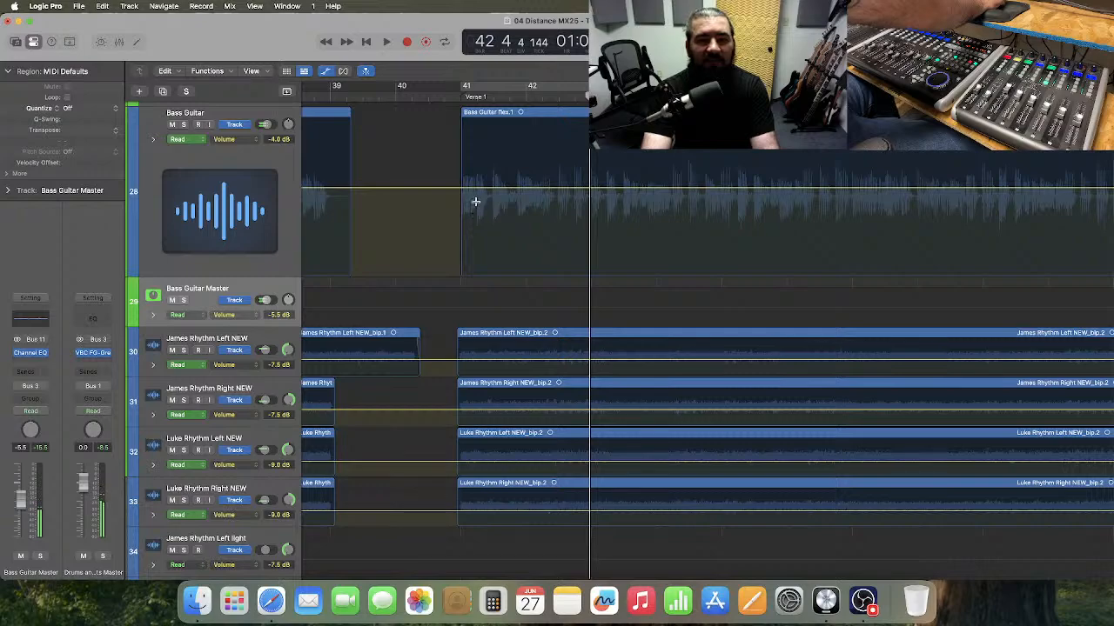
- Add two one-bar Bass Guitar volume dips to -5.5 dB in Verse 1, starting on beat 2 of bars 41 and 43
{"action": "left_click_drag", "start_coordinate": [475, 203], "coordinate": [538, 209]}
{"action": "left_click", "coordinate": [514, 206]}
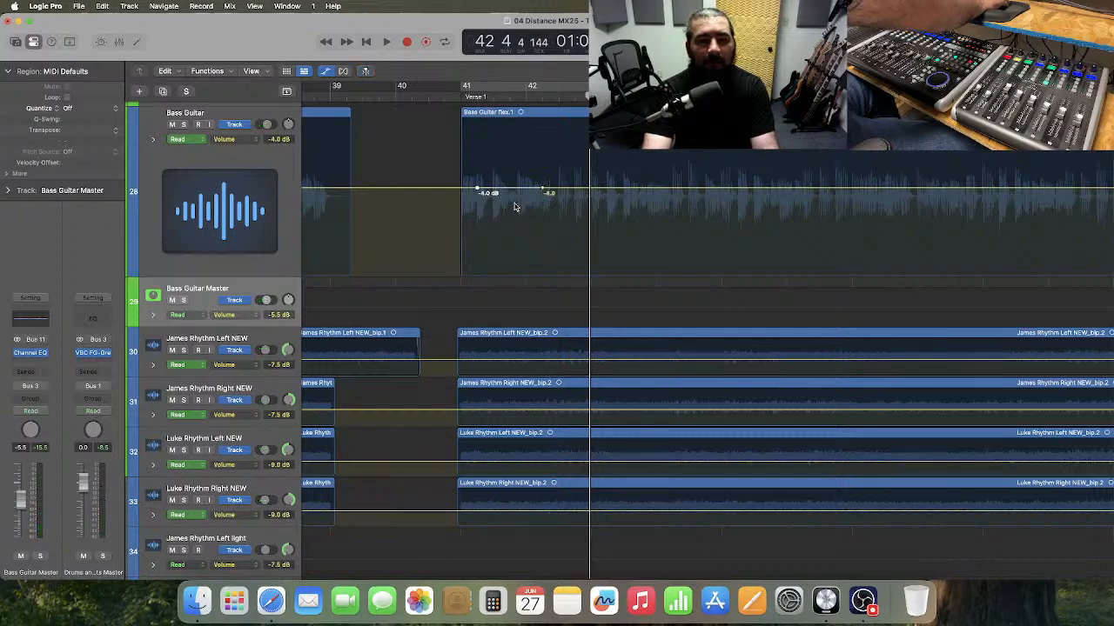
{"action": "left_click_drag", "start_coordinate": [512, 191], "coordinate": [511, 199]}
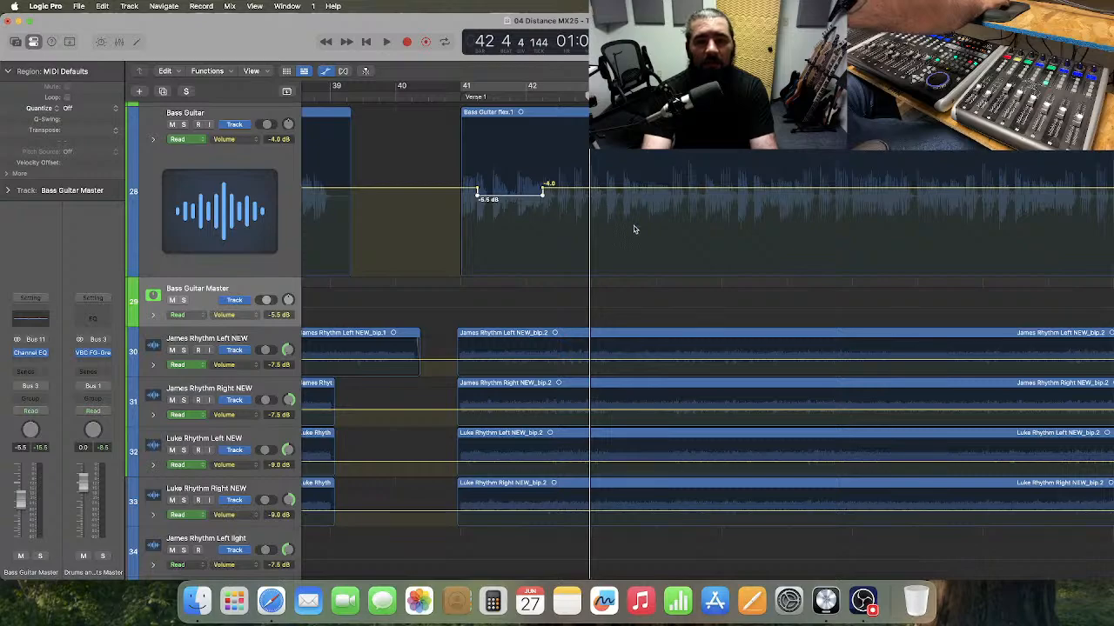
{"action": "key", "text": "space"}
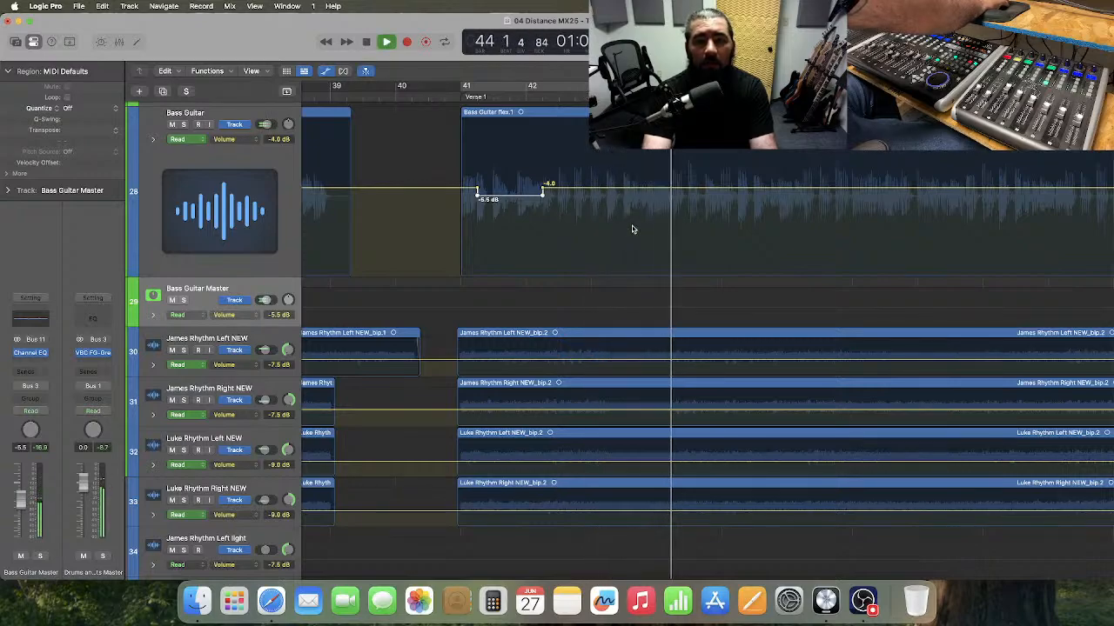
{"action": "key", "text": "space"}
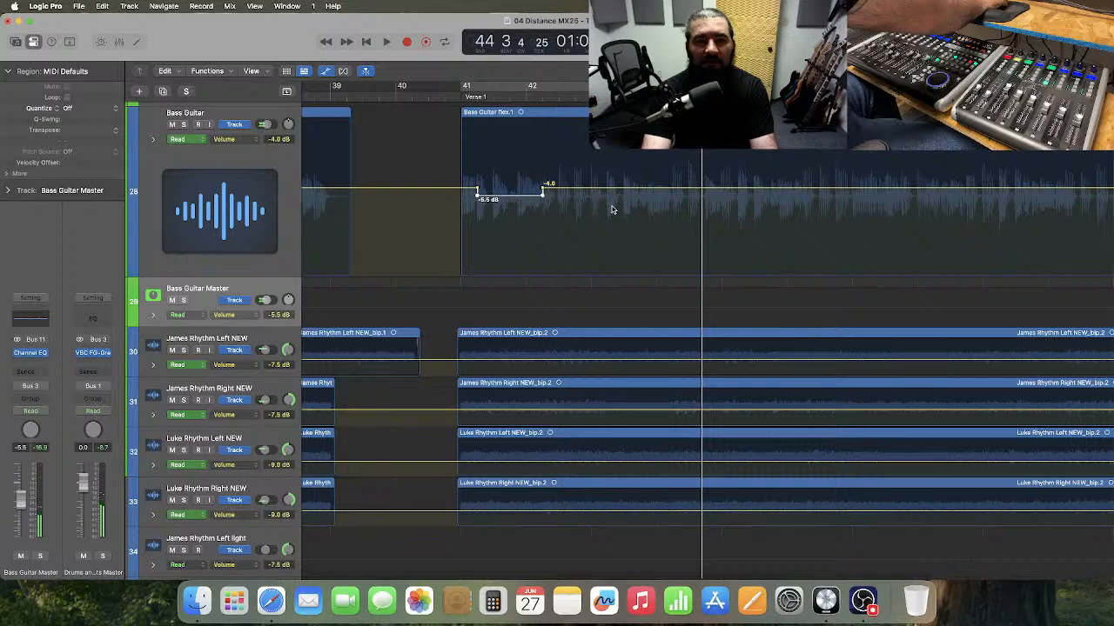
{"action": "left_click_drag", "start_coordinate": [606, 206], "coordinate": [645, 199]}
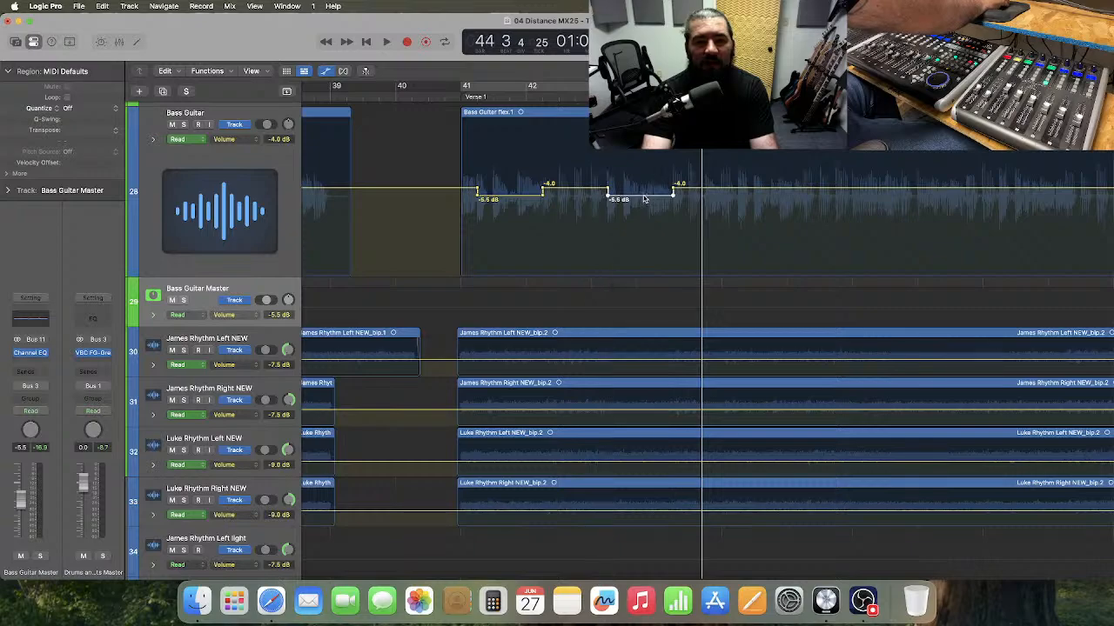
- Play Verse 1 from bar 41, and lower the Bass Guitar volume automation to -5.5 dB for one bar from bar 45 beat 2
{"action": "left_click", "coordinate": [462, 96]}
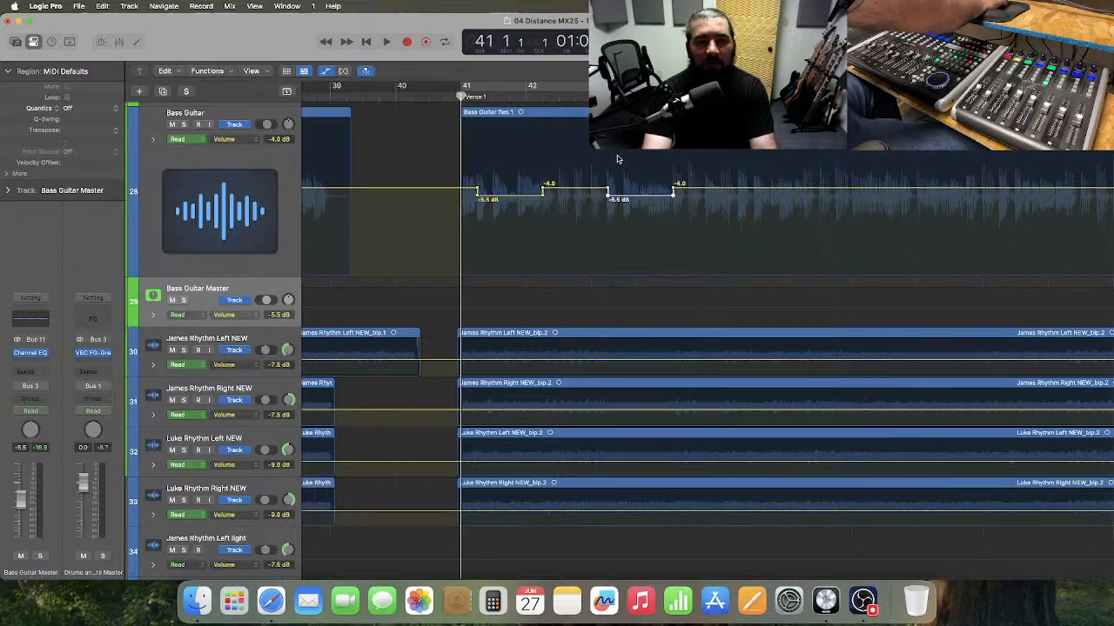
{"action": "key", "text": "space"}
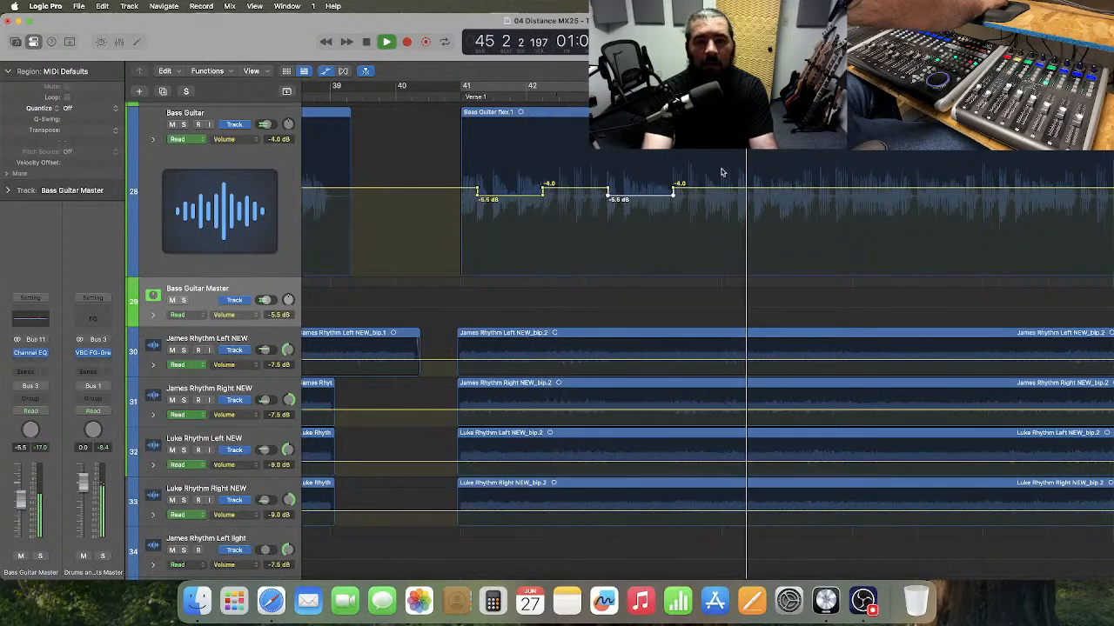
{"action": "key", "text": "space"}
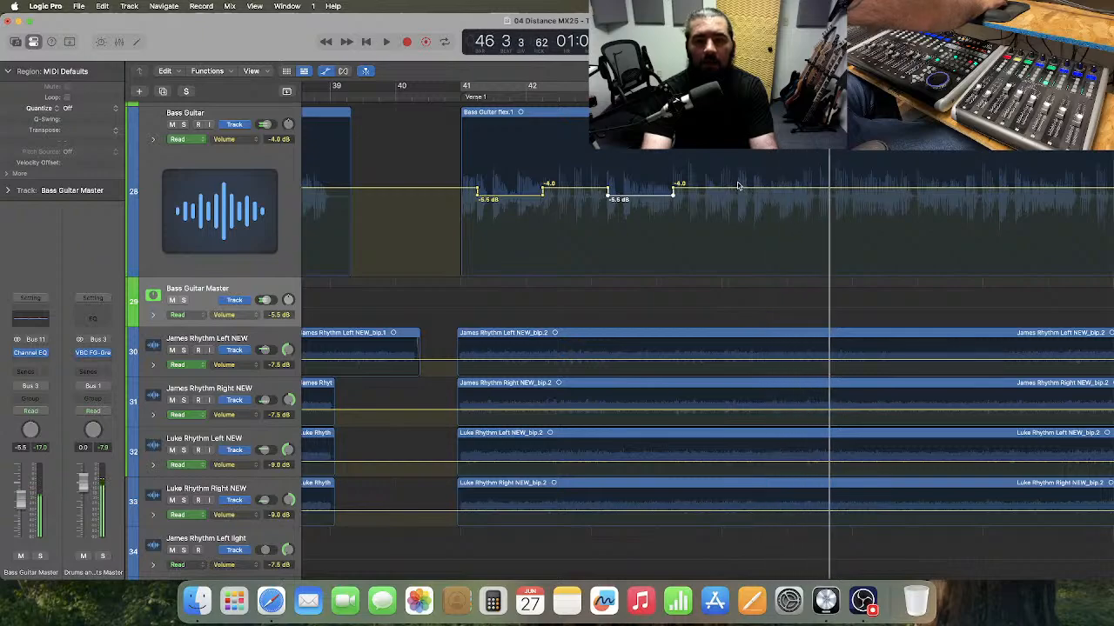
{"action": "left_click", "coordinate": [737, 183]}
{"action": "left_click_drag", "start_coordinate": [737, 182], "coordinate": [773, 199]}
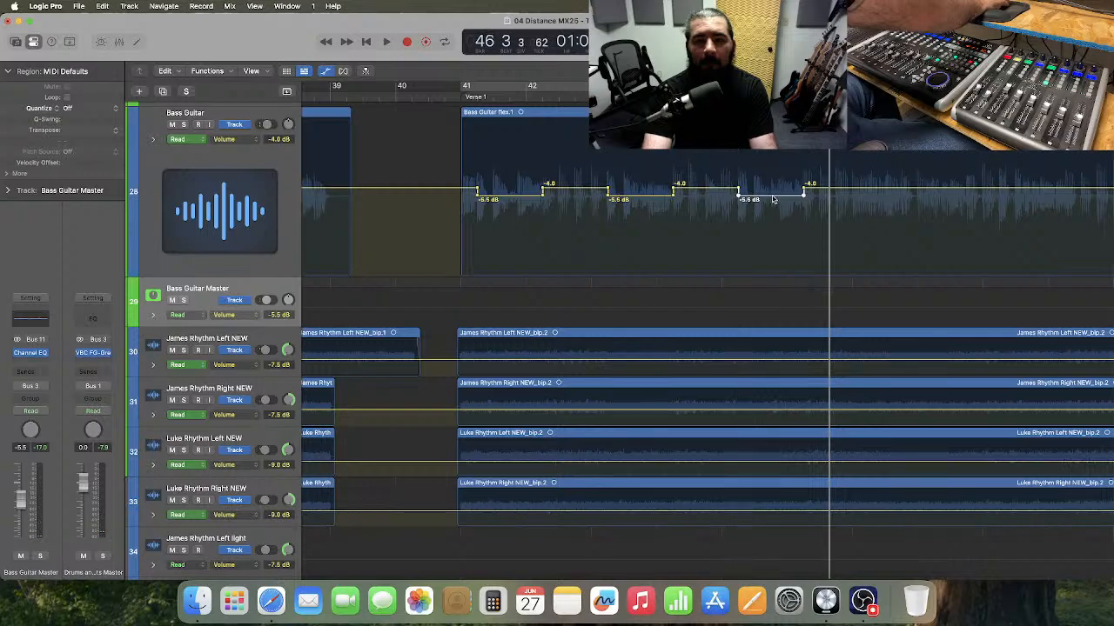
- Play from bar 45, and lower the Bass Guitar volume automation to -5.5 dB for one bar from bar 49 beat 2
{"action": "left_click", "coordinate": [723, 87]}
{"action": "key", "text": "space"}
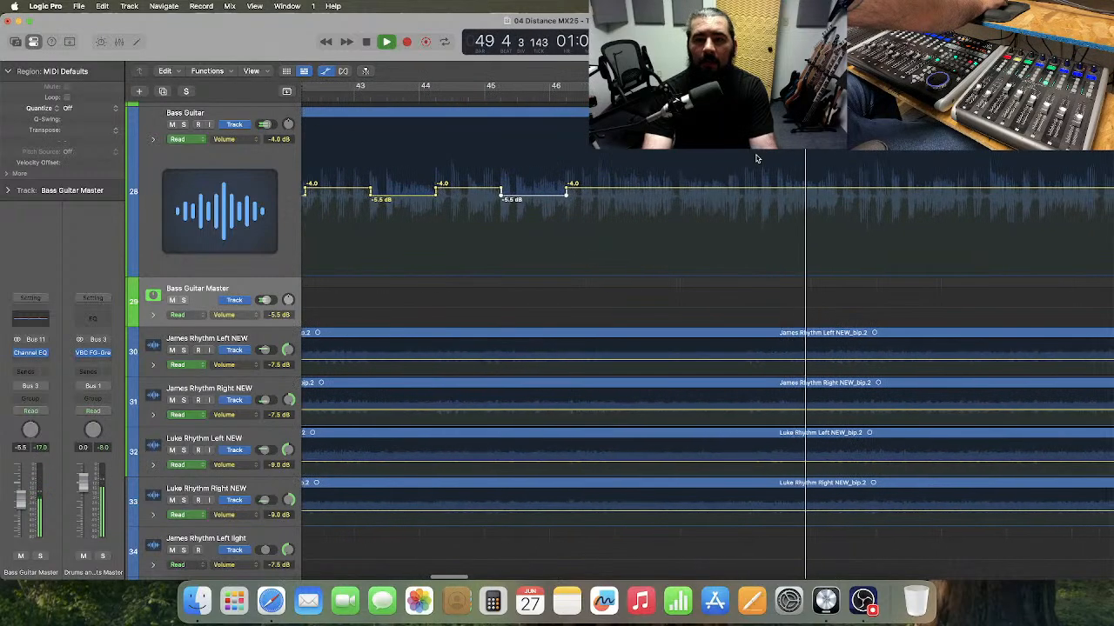
{"action": "key", "text": "space"}
{"action": "left_click_drag", "start_coordinate": [760, 154], "coordinate": [822, 154]}
{"action": "left_click", "coordinate": [793, 181]}
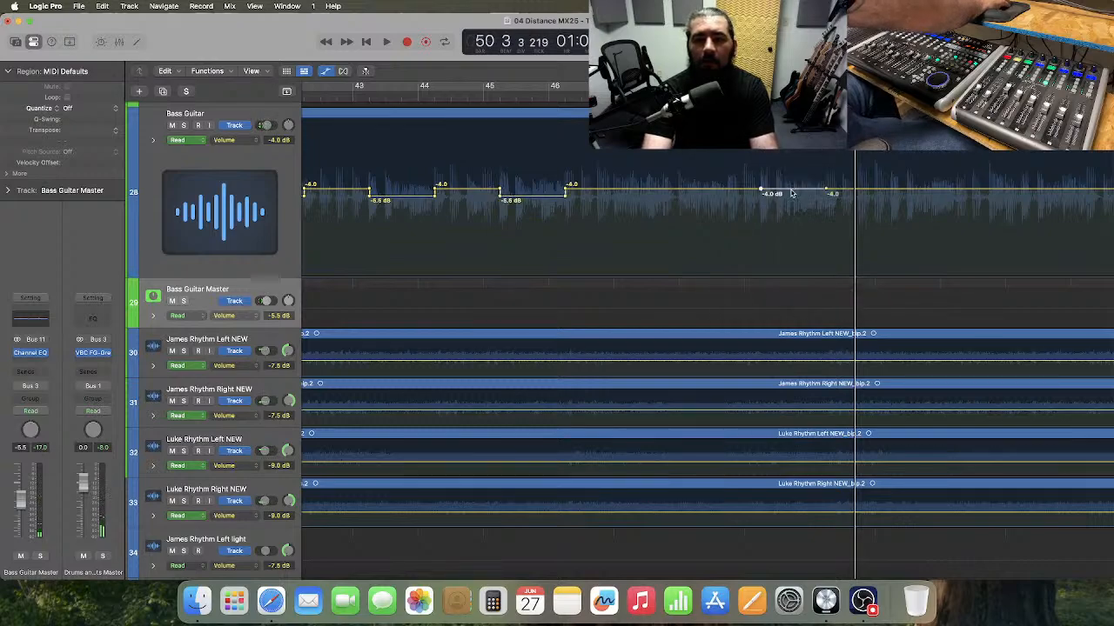
{"action": "left_click_drag", "start_coordinate": [792, 193], "coordinate": [793, 201]}
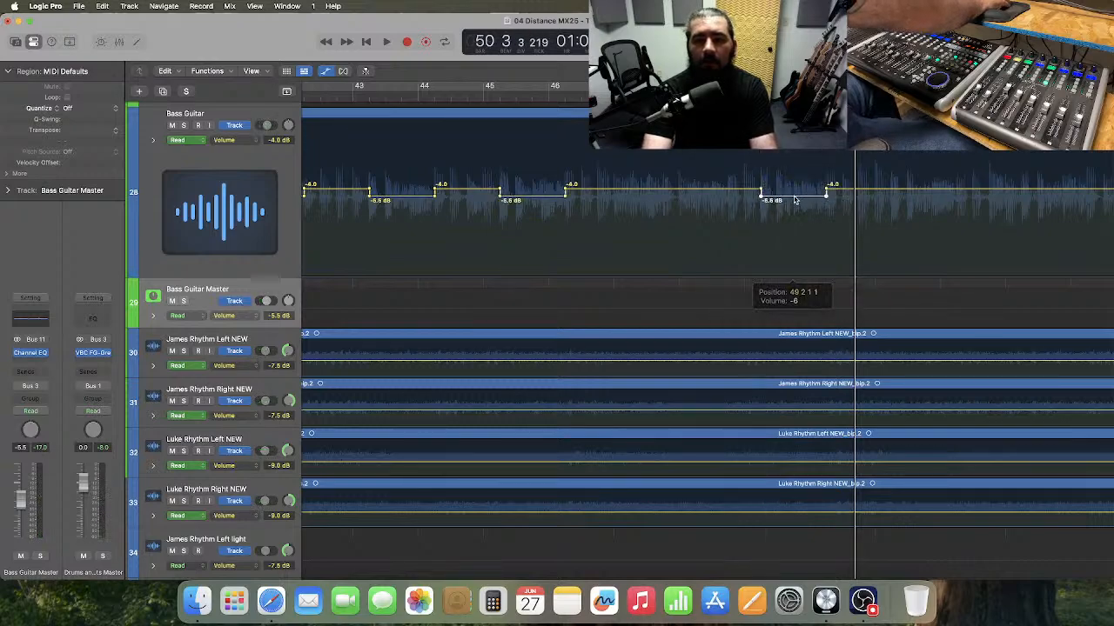
- Listen up to bar 52, and add a one-bar Bass Guitar volume dip to -5.5 dB from bar 51 beat 2
{"action": "key", "text": "space"}
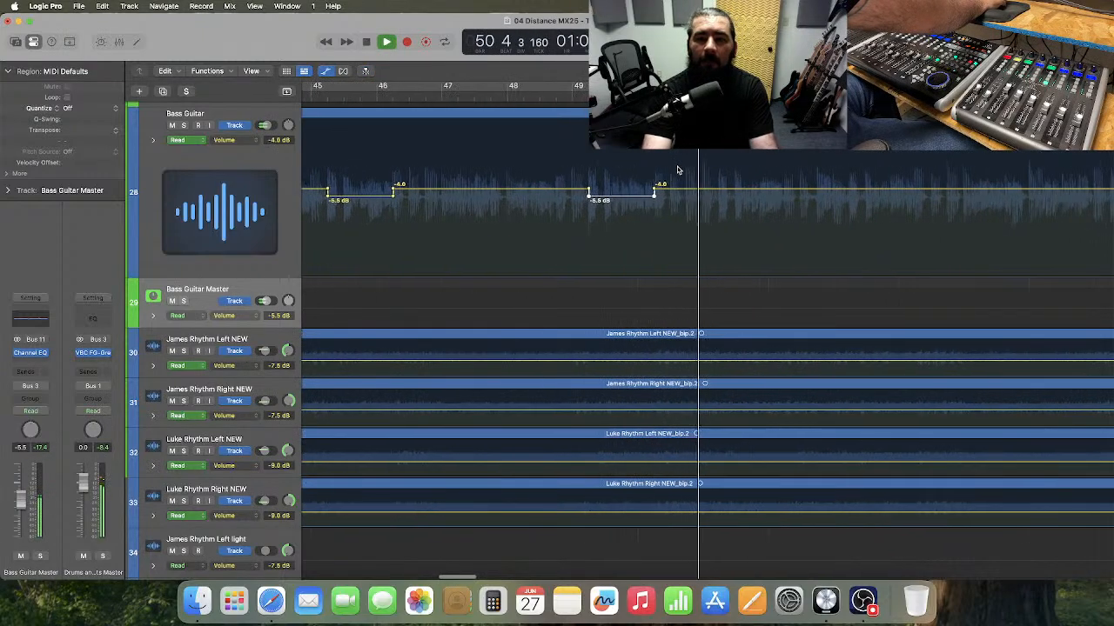
{"action": "key", "text": "space"}
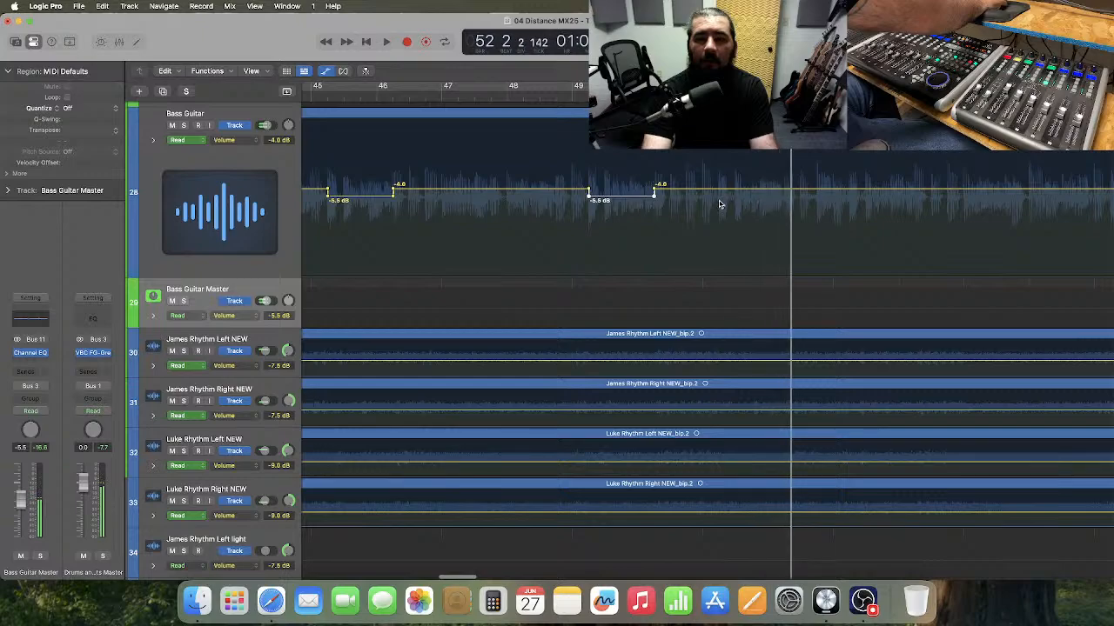
{"action": "left_click_drag", "start_coordinate": [717, 201], "coordinate": [784, 201]}
{"action": "scroll", "coordinate": [754, 201], "scroll_direction": "up", "scroll_amount": 1}
- Listen up to bar 54, and add a one-bar Bass Guitar volume dip to -5.5 dB from bar 53 beat 2
{"action": "key", "text": "space"}
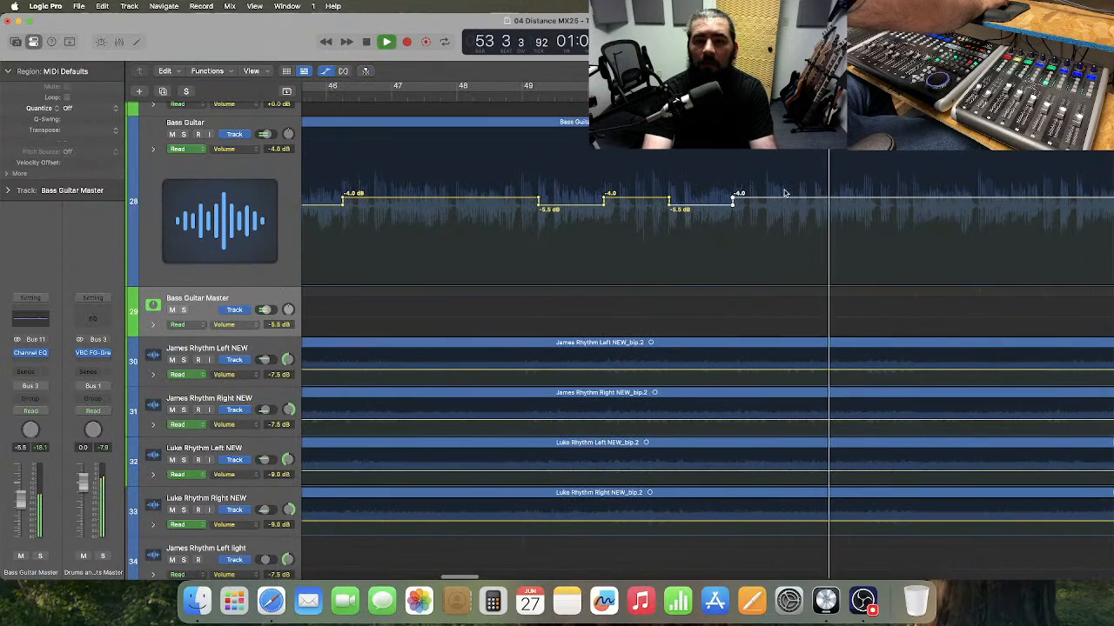
{"action": "key", "text": "space"}
{"action": "left_click", "coordinate": [801, 211]}
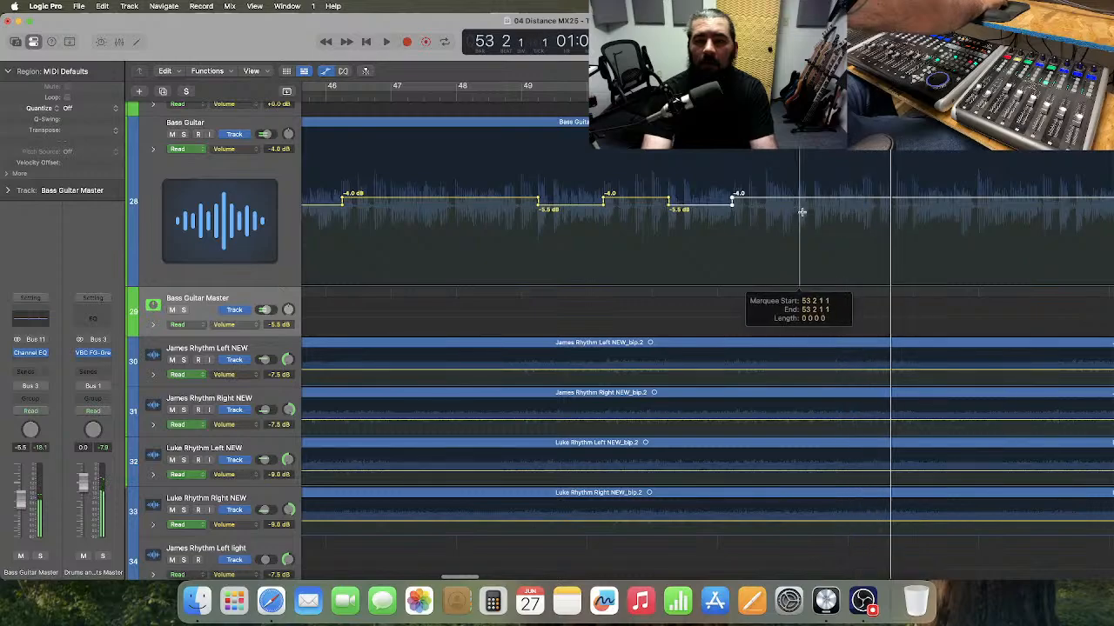
{"action": "left_click_drag", "start_coordinate": [801, 212], "coordinate": [864, 211]}
{"action": "left_click", "coordinate": [829, 204]}
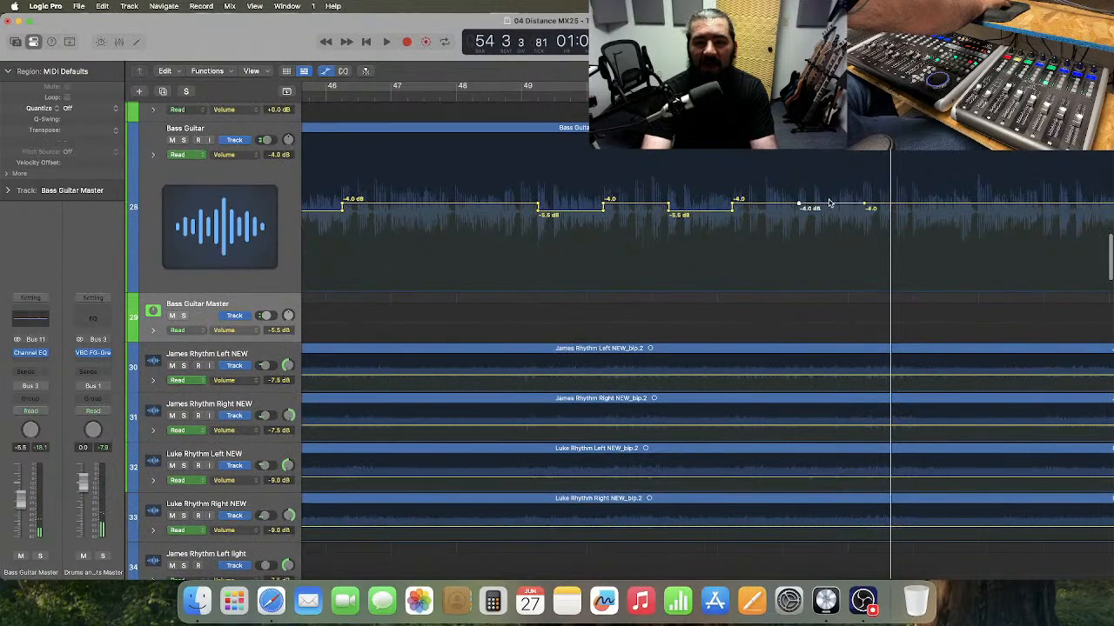
{"action": "left_click", "coordinate": [829, 207]}
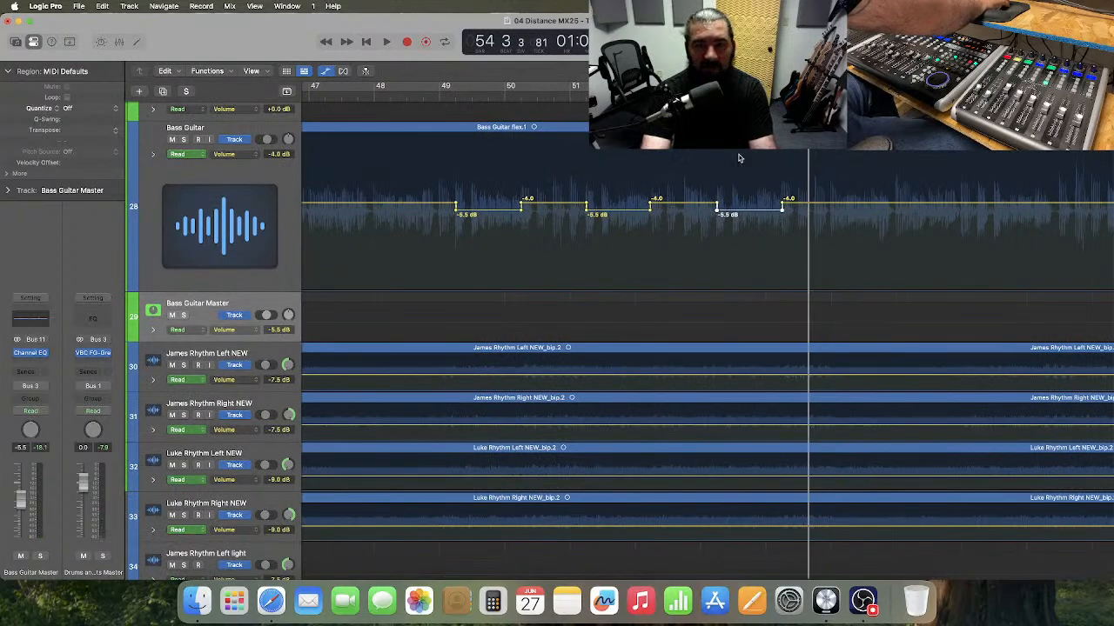
- Listen up to bar 60, and add a one-bar Bass Guitar volume dip to -5.5 dB from bar 57 beat 2
{"action": "key", "text": "space"}
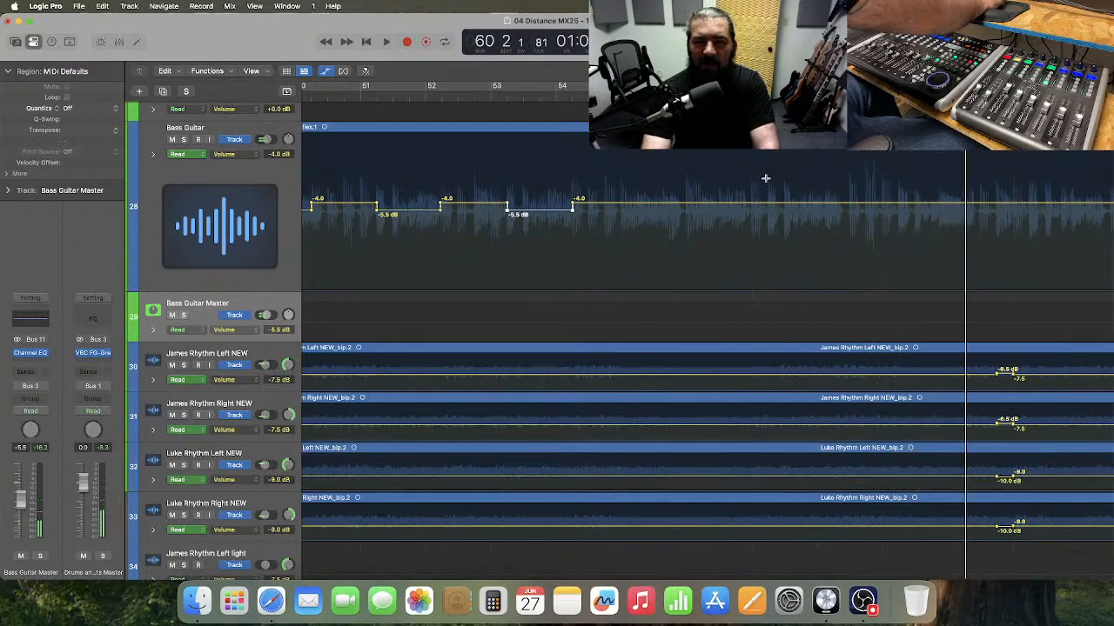
{"action": "left_click_drag", "start_coordinate": [766, 179], "coordinate": [833, 187]}
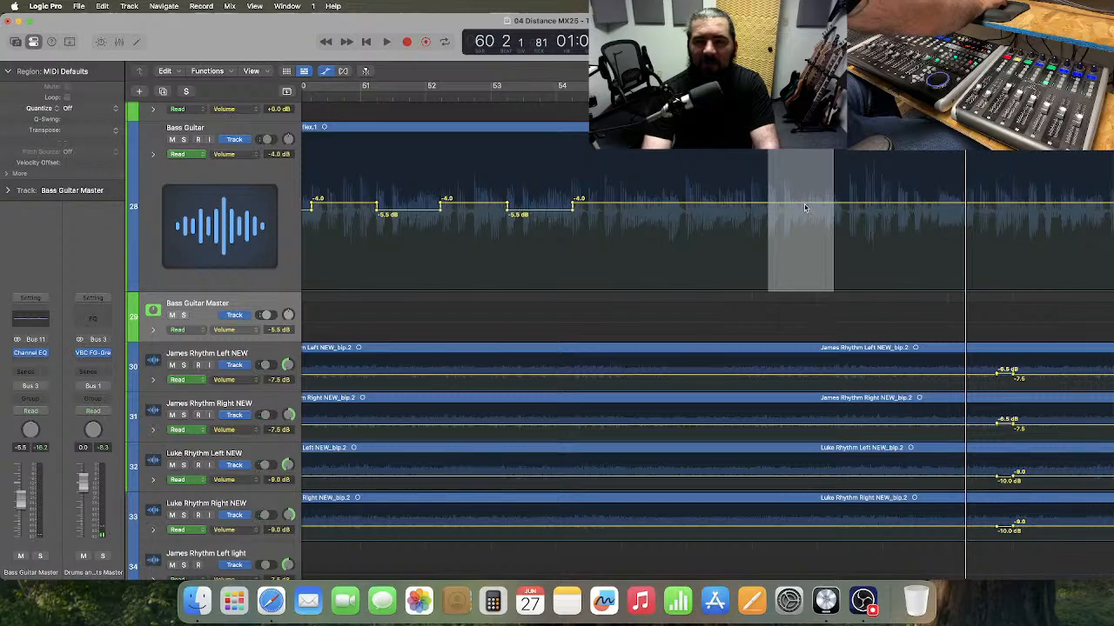
{"action": "left_click", "coordinate": [804, 207]}
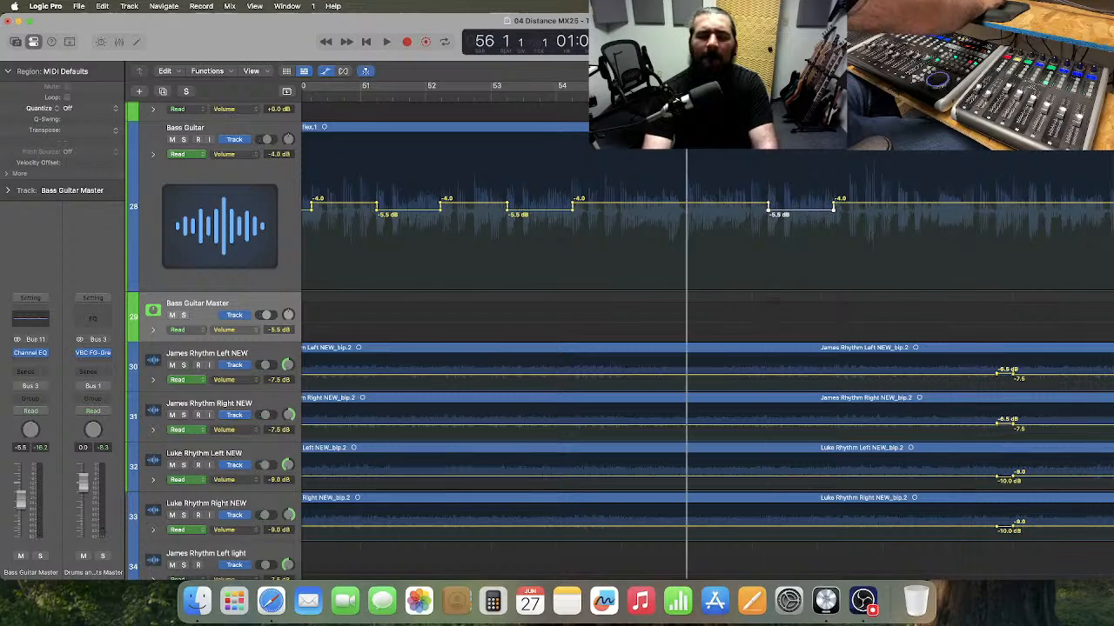
- Play on from bar 56, and add one-bar Bass Guitar volume dips to -5.5 dB starting on beat 2 of bars 59 and 61
{"action": "key", "text": "space"}
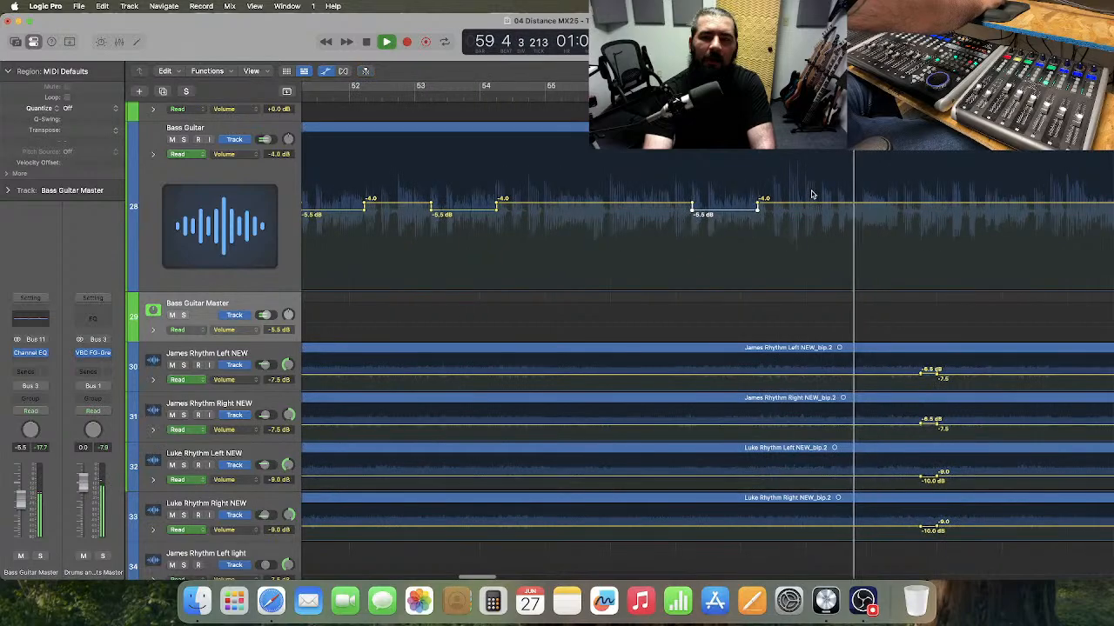
{"action": "key", "text": "space"}
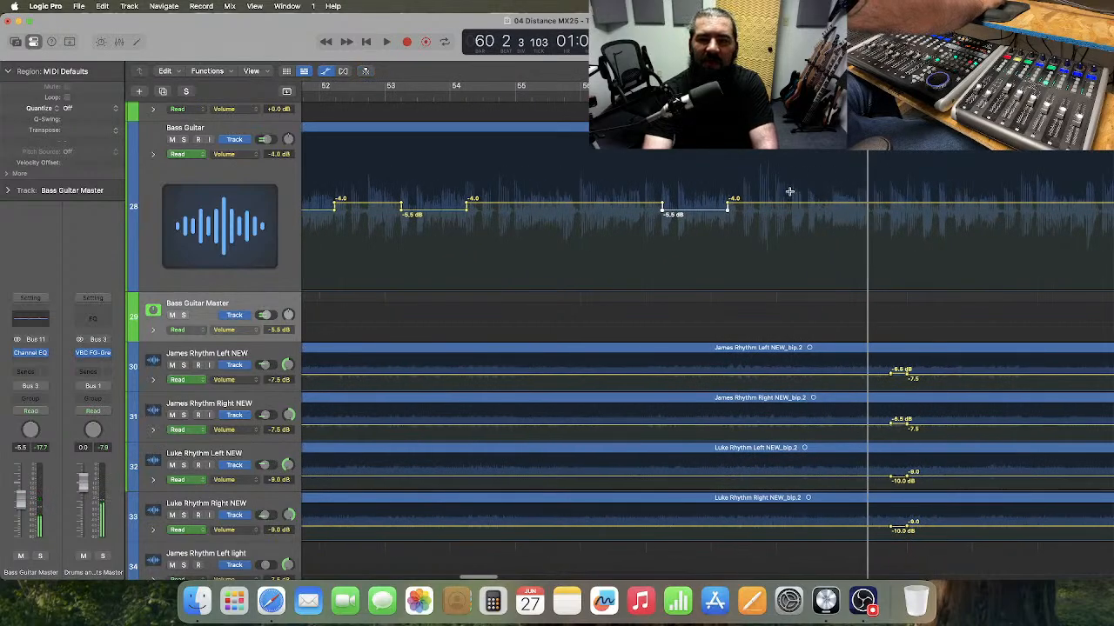
{"action": "left_click_drag", "start_coordinate": [792, 192], "coordinate": [827, 215]}
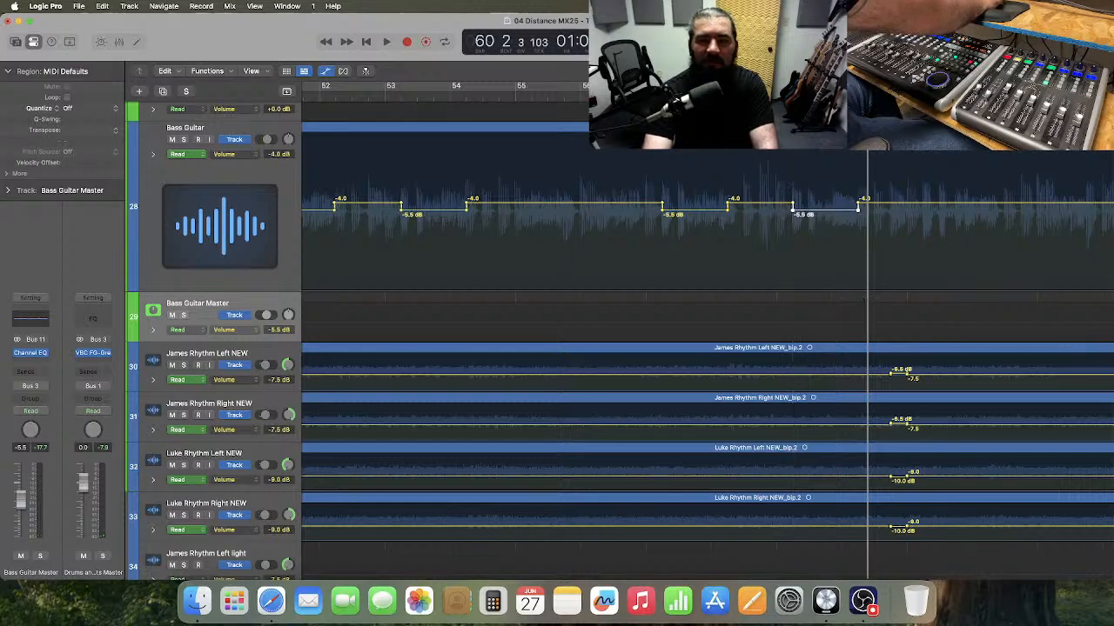
{"action": "key", "text": "space"}
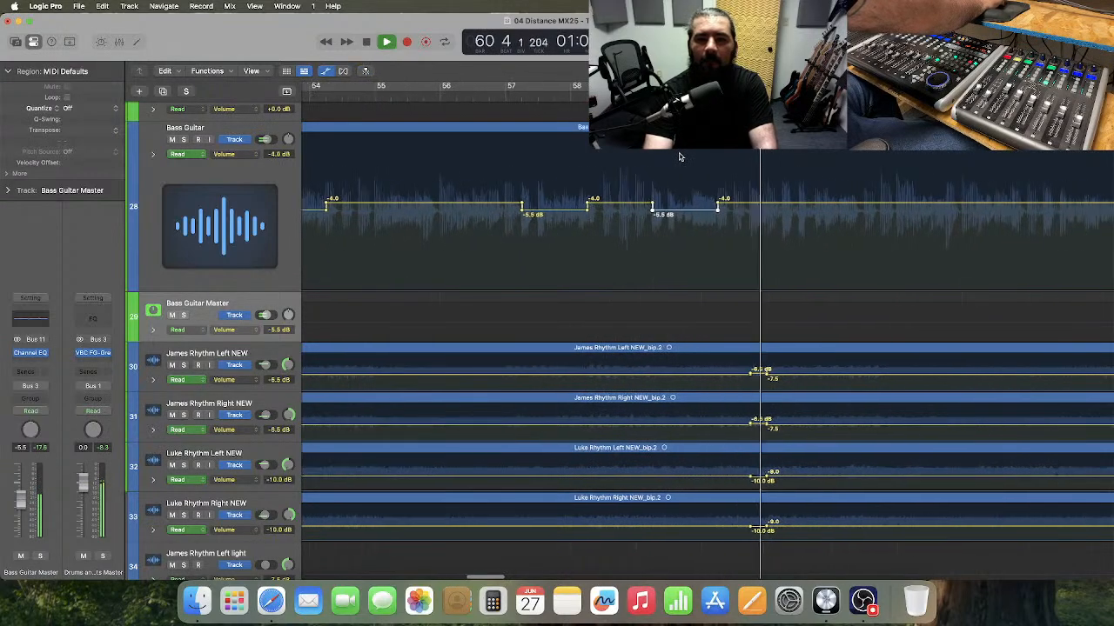
{"action": "key", "text": "space"}
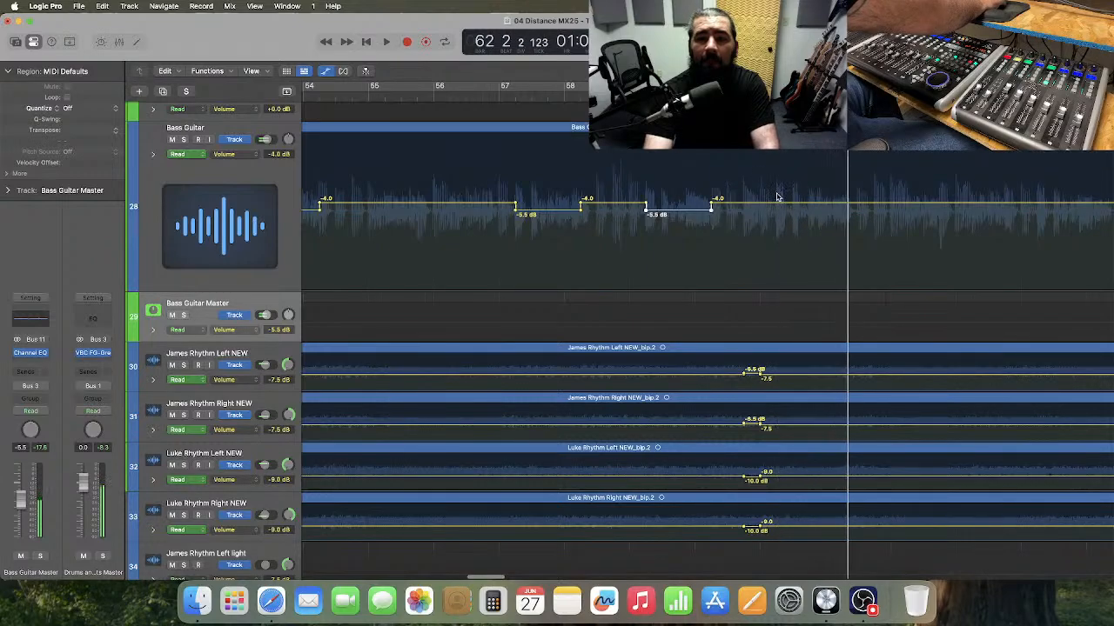
{"action": "left_click_drag", "start_coordinate": [775, 194], "coordinate": [807, 213]}
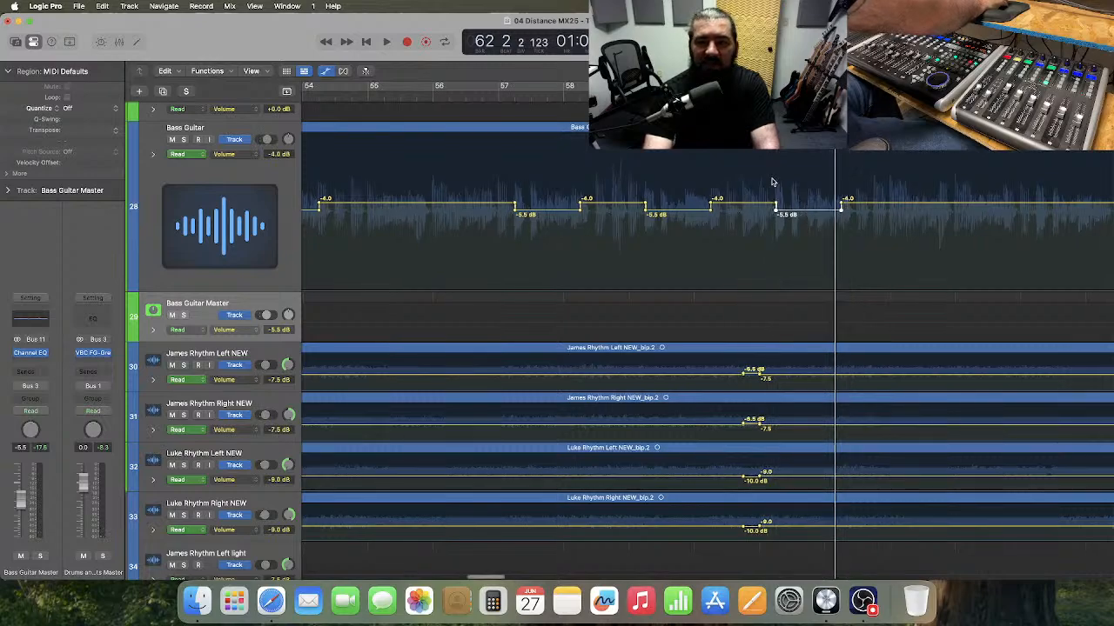
- Play from bar 60 beat 4 into bar 66, and add a one-bar Bass Guitar volume dip to -5.5 dB from bar 65 beat 2
{"action": "scroll", "coordinate": [771, 181], "scroll_direction": "right", "scroll_amount": 5}
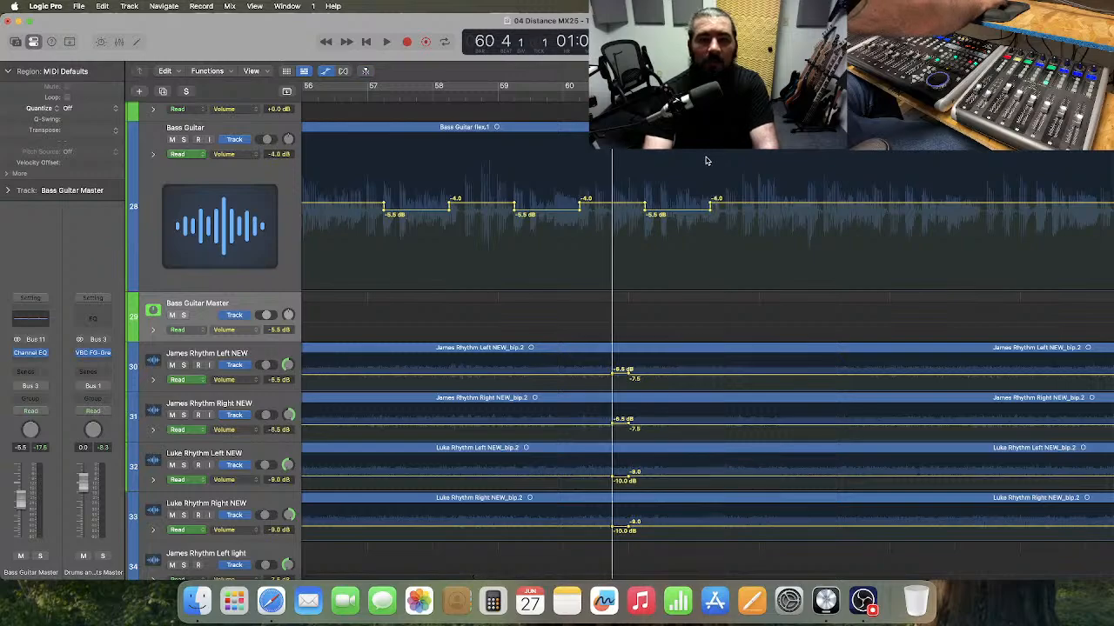
{"action": "key", "text": "space"}
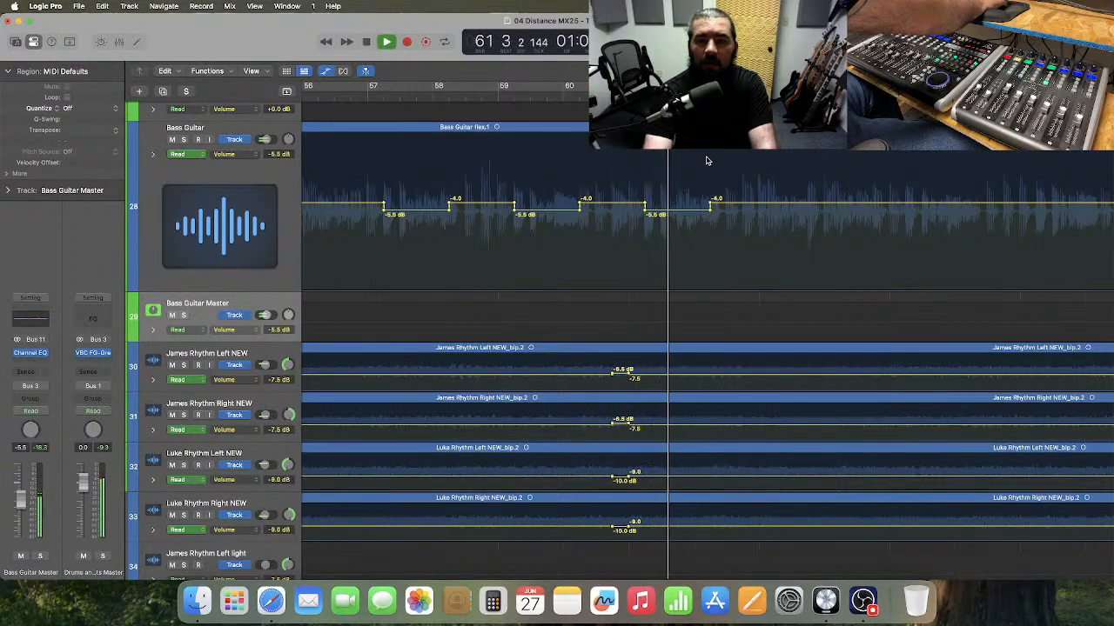
{"action": "scroll", "coordinate": [676, 162], "scroll_direction": "right", "scroll_amount": 2}
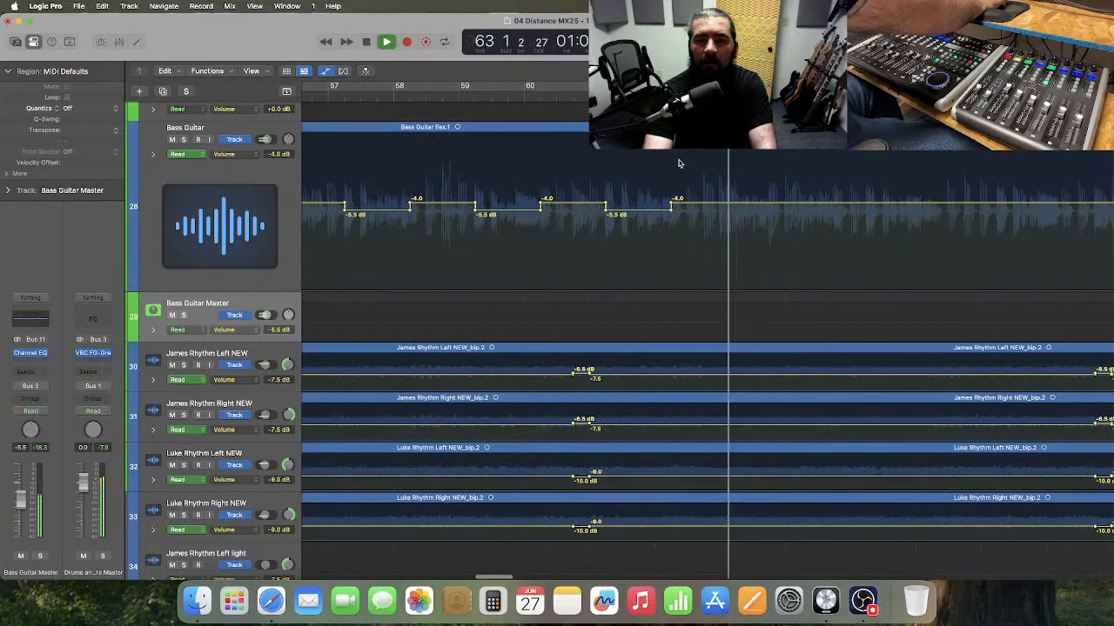
{"action": "scroll", "coordinate": [680, 164], "scroll_direction": "right", "scroll_amount": 2}
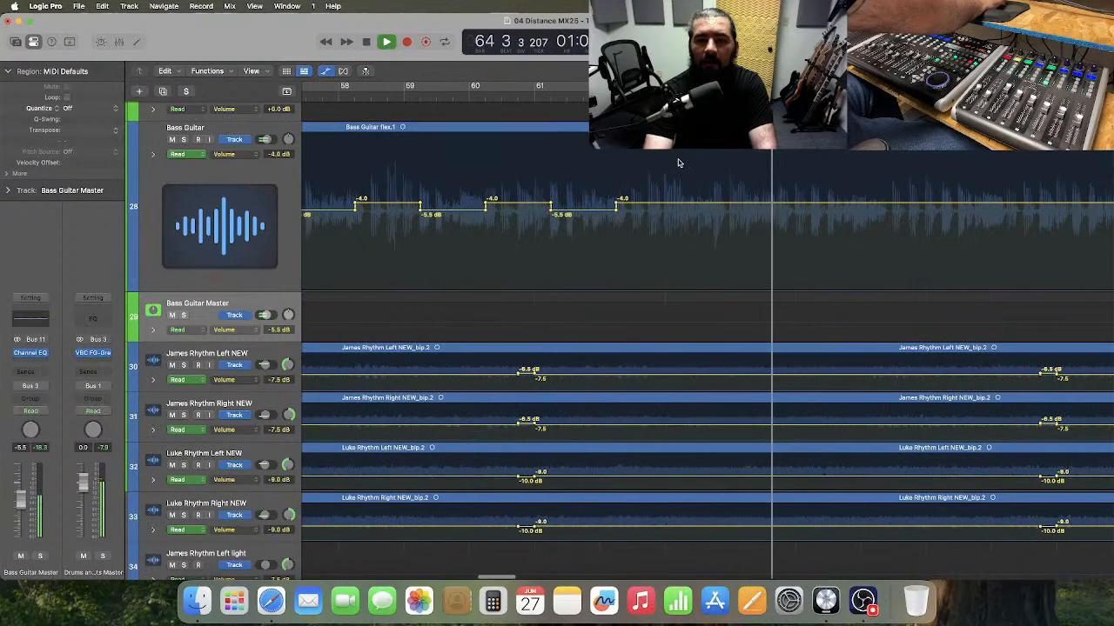
{"action": "scroll", "coordinate": [681, 163], "scroll_direction": "right", "scroll_amount": 2}
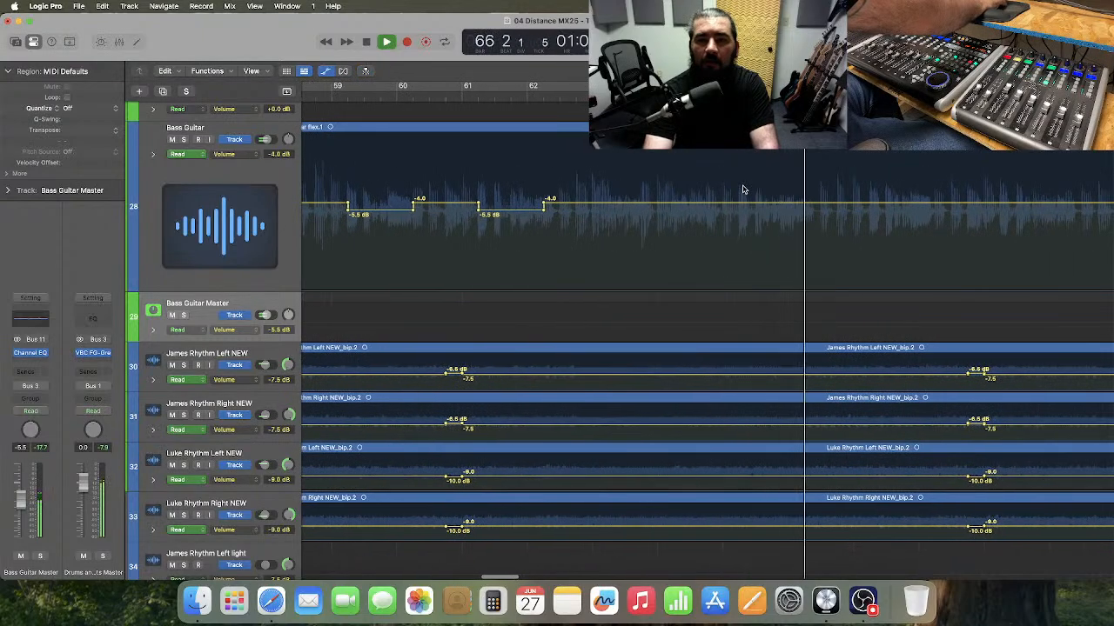
{"action": "left_click_drag", "start_coordinate": [737, 189], "coordinate": [773, 211]}
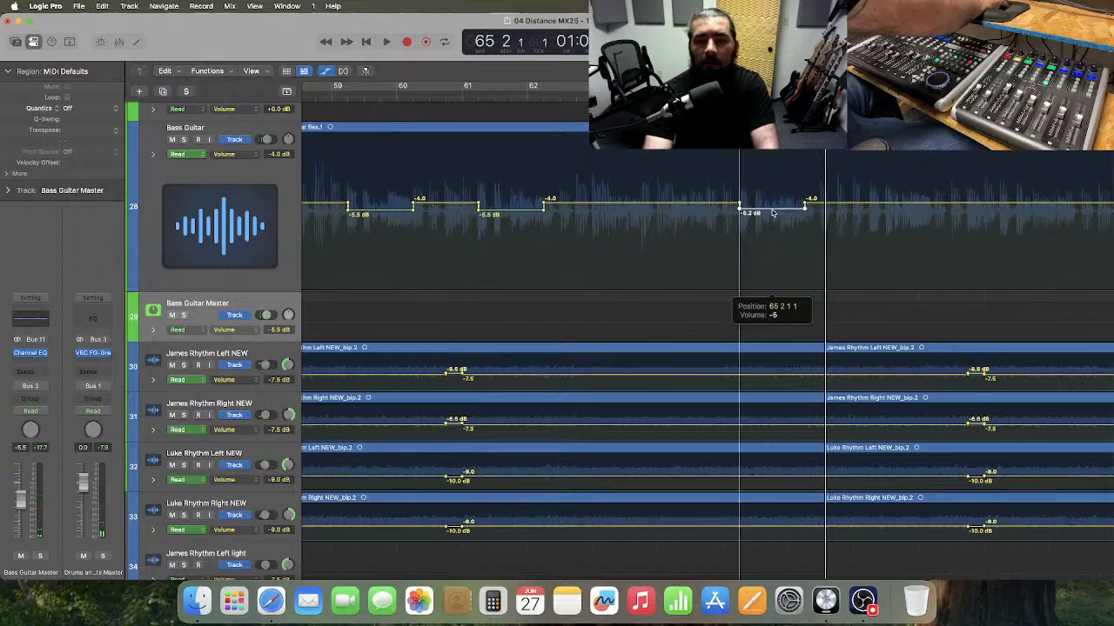
- Play from bar 65 beat 2 into bar 68, and add a one-bar Bass Guitar volume dip to -5.5 dB from bar 67 beat 2
{"action": "key", "text": "space"}
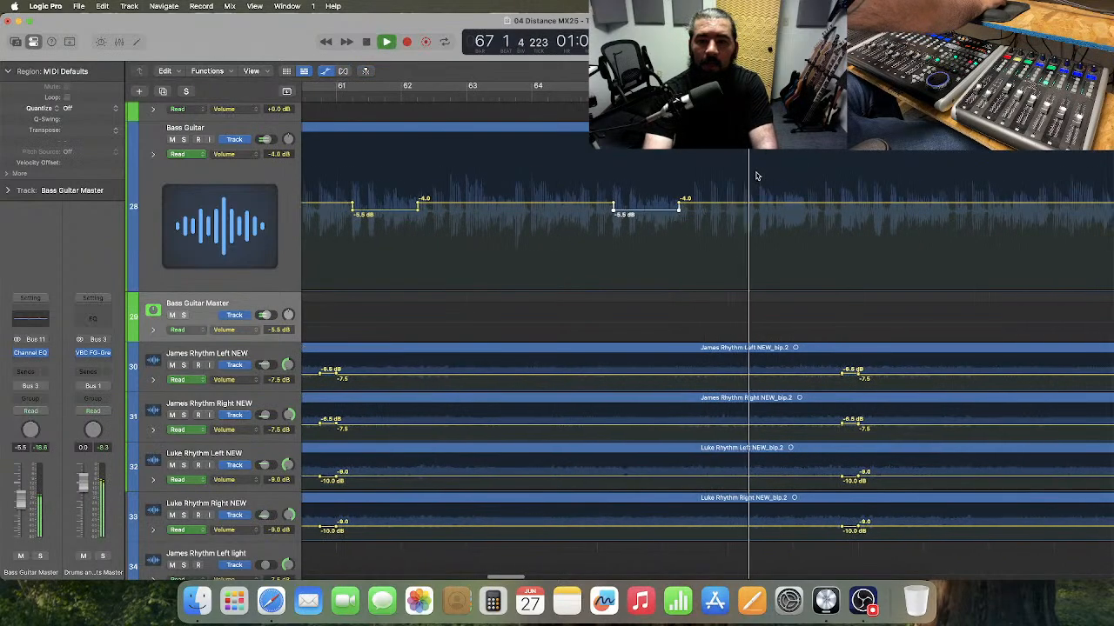
{"action": "key", "text": "space"}
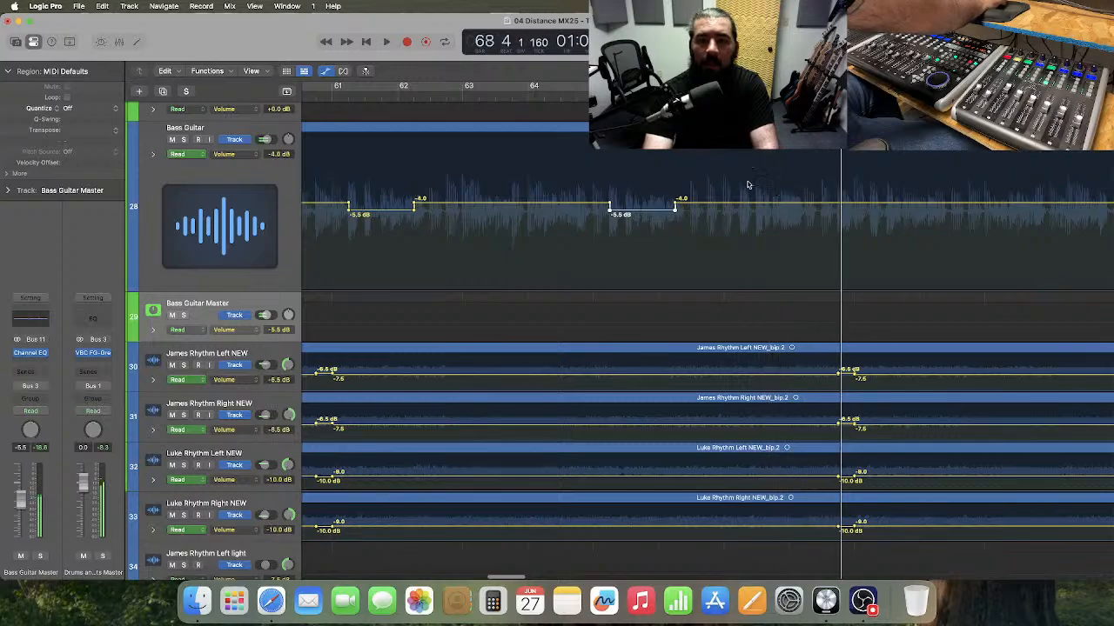
{"action": "left_click_drag", "start_coordinate": [740, 182], "coordinate": [767, 213]}
{"action": "scroll", "coordinate": [767, 212], "scroll_direction": "up", "scroll_amount": 1}
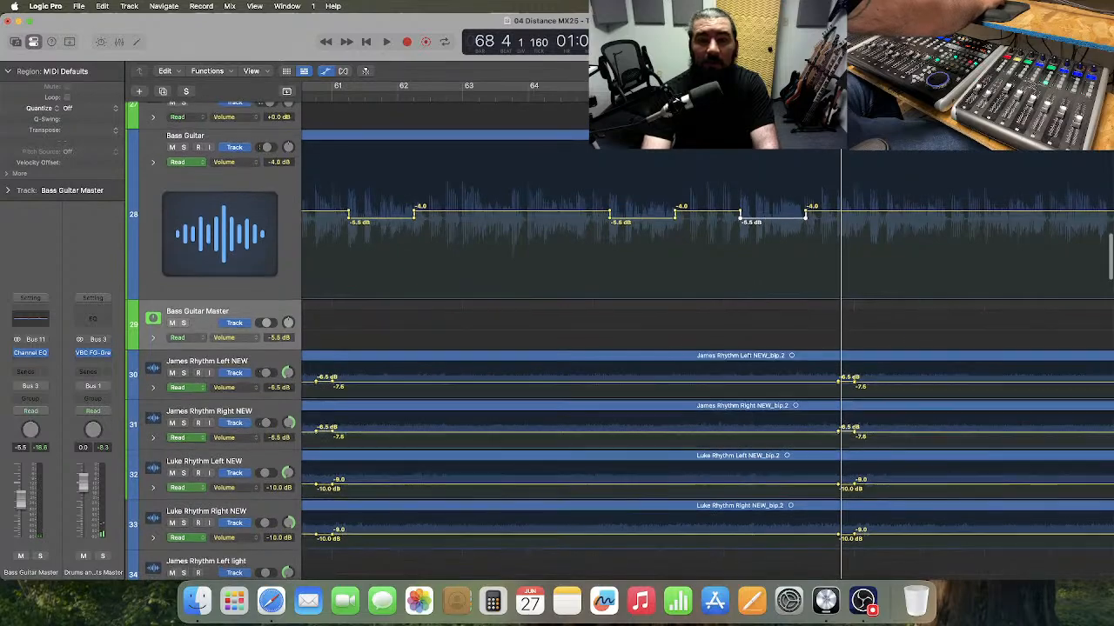
- Play on from bar 68 past bar 70, and add a one-bar Bass Guitar volume dip from bar 69 beat 2, level with the previous dips
{"action": "key", "text": "space"}
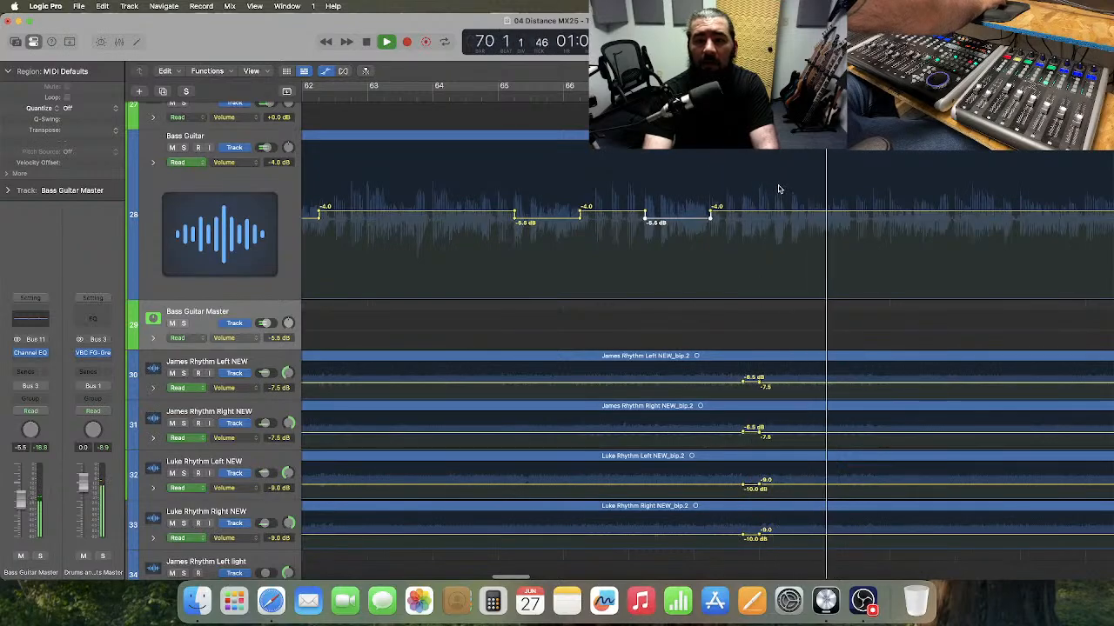
{"action": "key", "text": "space"}
{"action": "left_click_drag", "start_coordinate": [776, 193], "coordinate": [808, 229]}
{"action": "scroll", "coordinate": [802, 226], "scroll_direction": "up", "scroll_amount": 1}
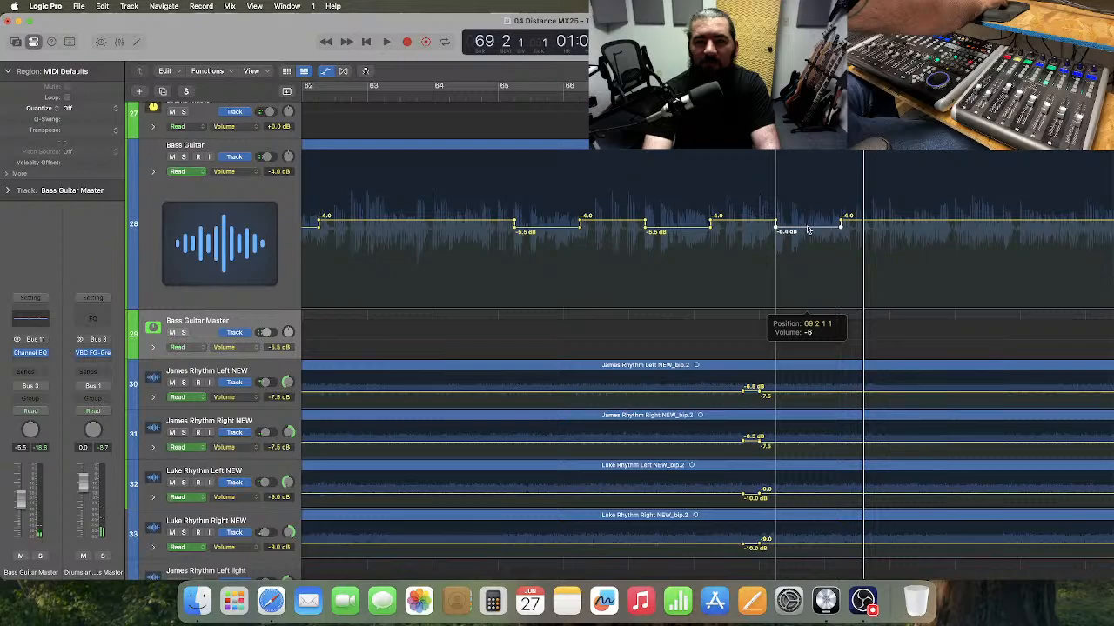
- Listen on into bar 75, and replay from bar 73 with the Bass Guitar track temporarily soloed
{"action": "key", "text": "space"}
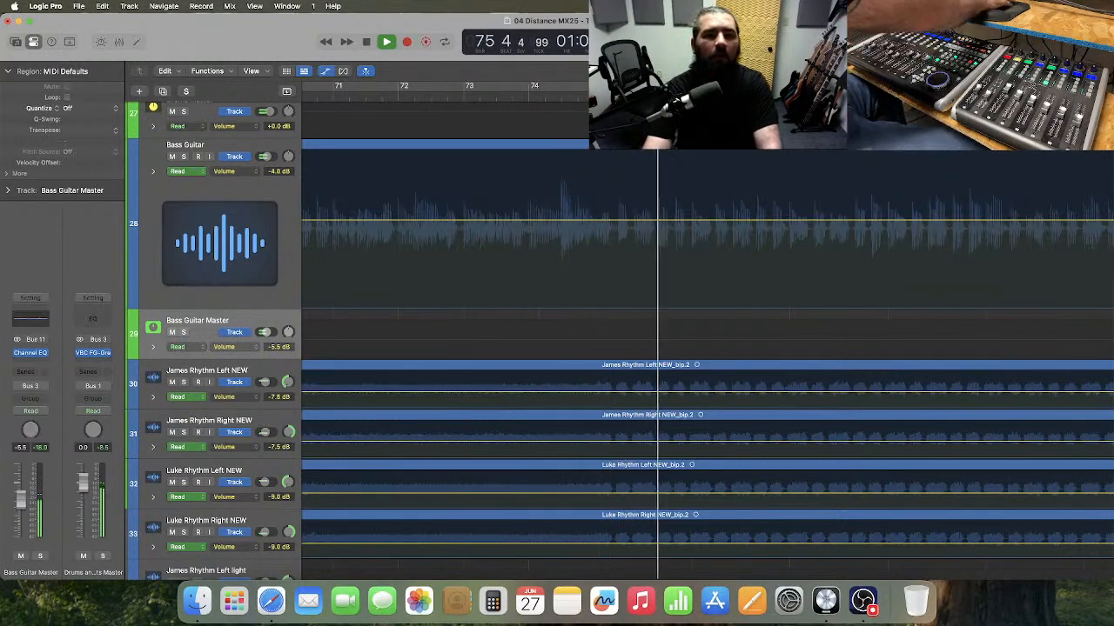
{"action": "key", "text": "space"}
{"action": "left_click", "coordinate": [462, 96]}
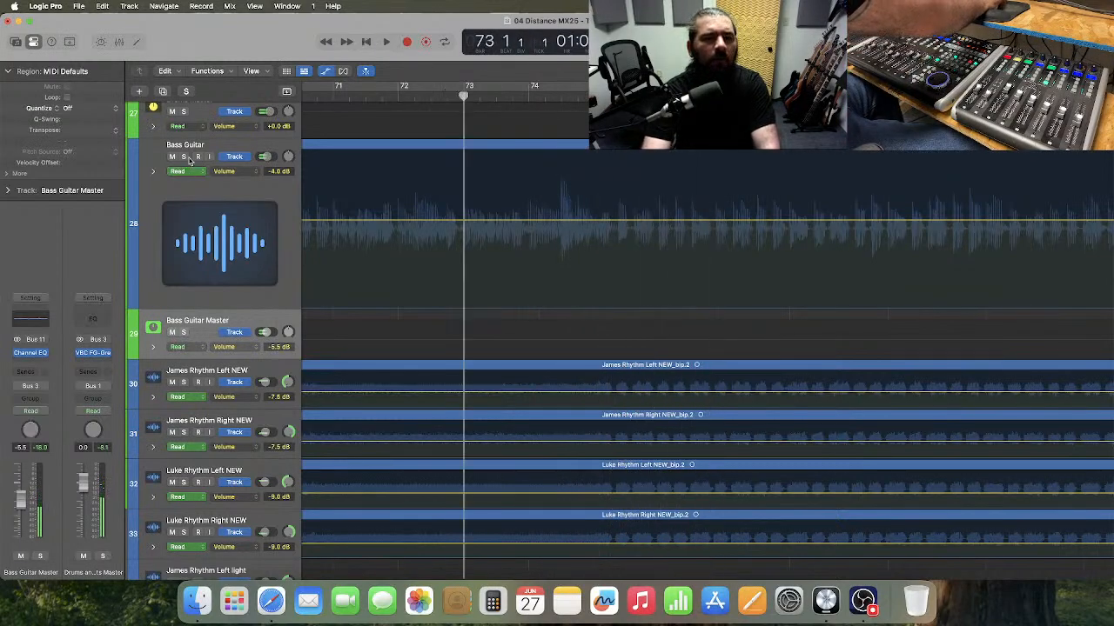
{"action": "left_click", "coordinate": [185, 157]}
{"action": "key", "text": "space"}
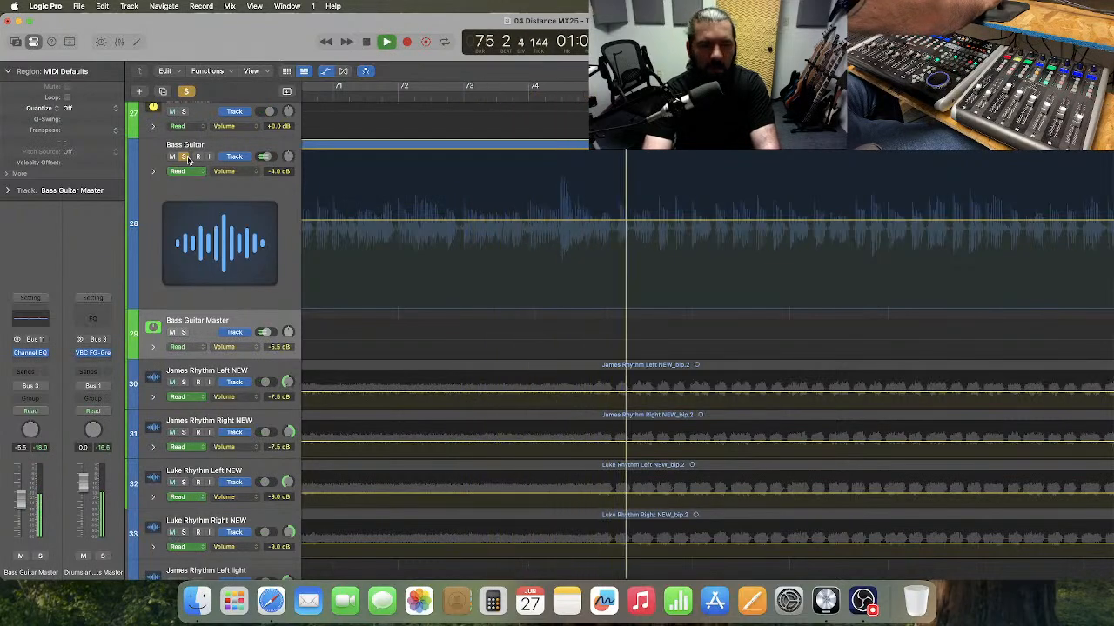
{"action": "left_click", "coordinate": [186, 157]}
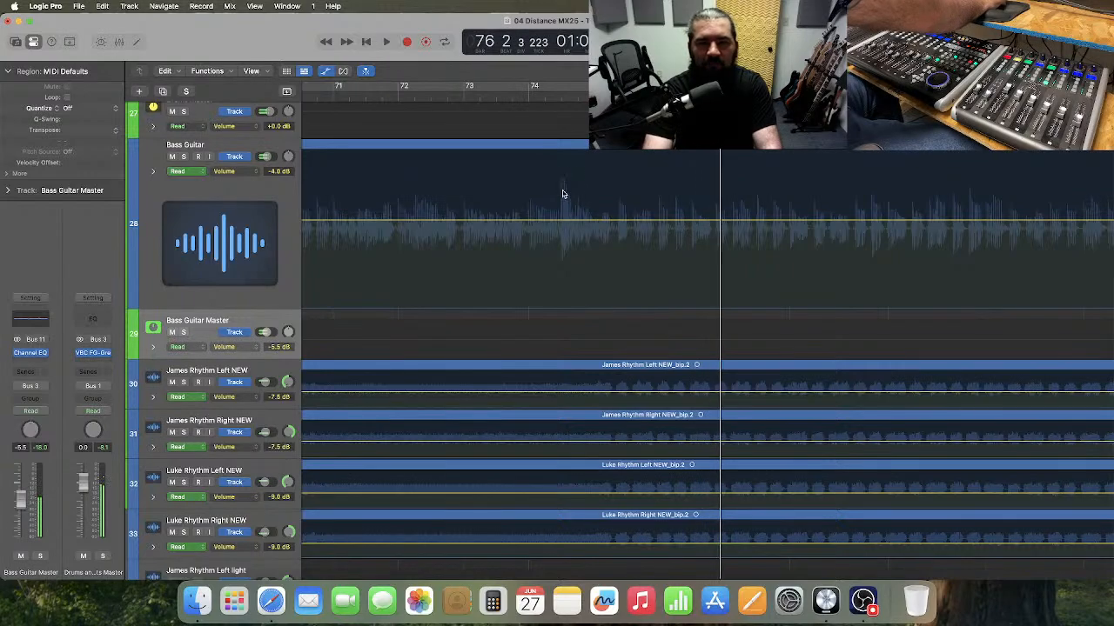
- Play into Verse 2 from bar 112 beat 5, and add one-bar Bass Guitar volume dips to -5.5 dB from beat 2 of bars 113 and 115
{"action": "scroll", "coordinate": [541, 189], "scroll_direction": "right", "scroll_amount": 10}
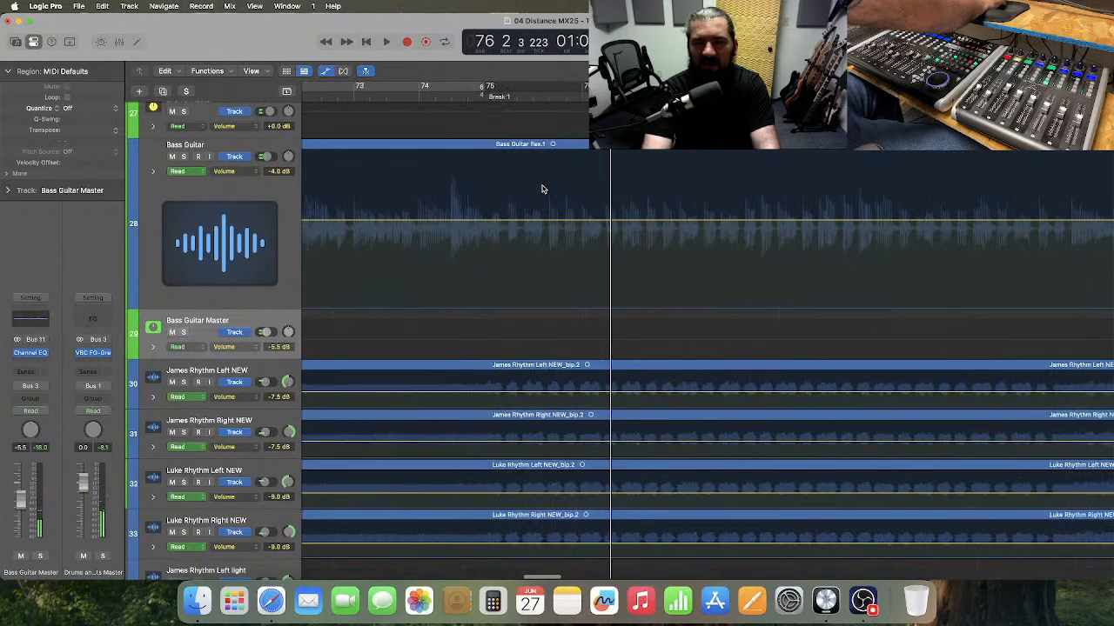
{"action": "scroll", "coordinate": [541, 189], "scroll_direction": "right", "scroll_amount": 15}
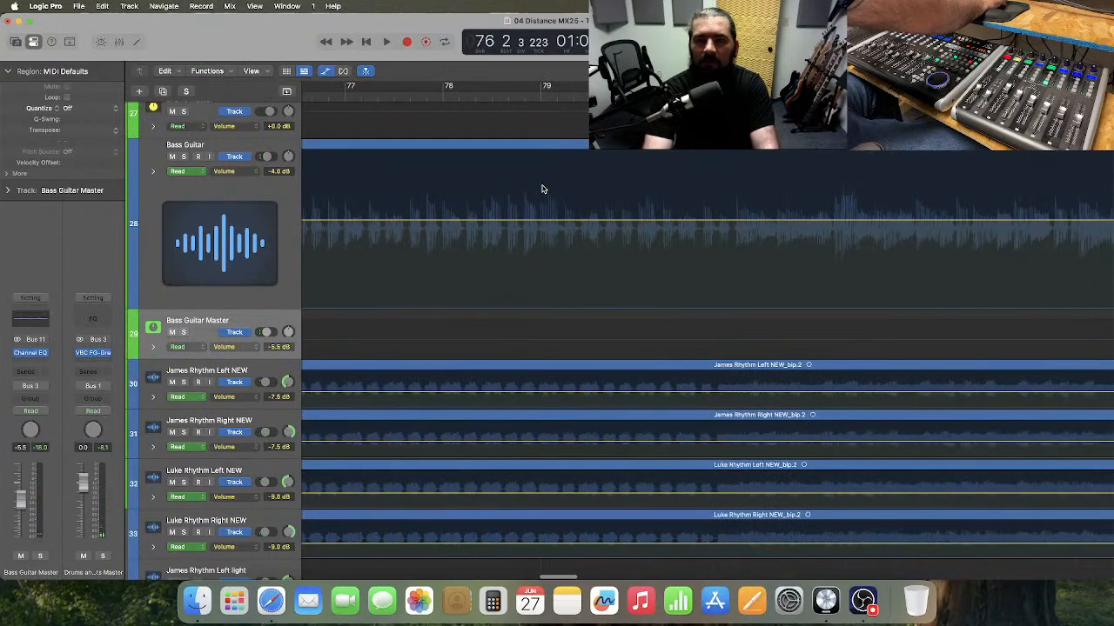
{"action": "scroll", "coordinate": [541, 189], "scroll_direction": "right", "scroll_amount": 20}
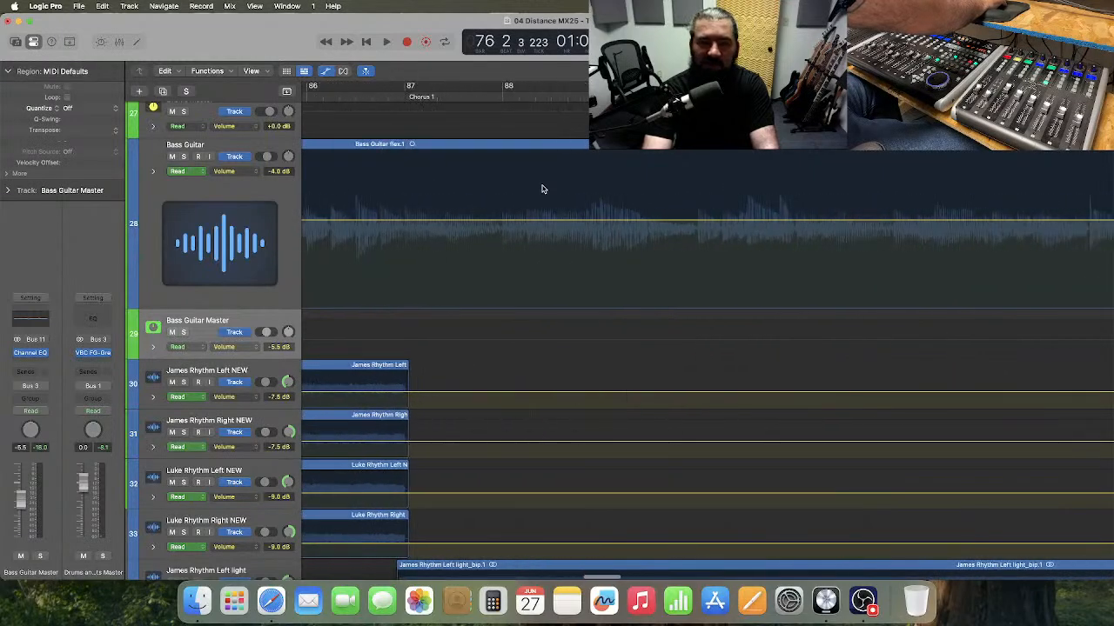
{"action": "scroll", "coordinate": [547, 189], "scroll_direction": "right", "scroll_amount": 10}
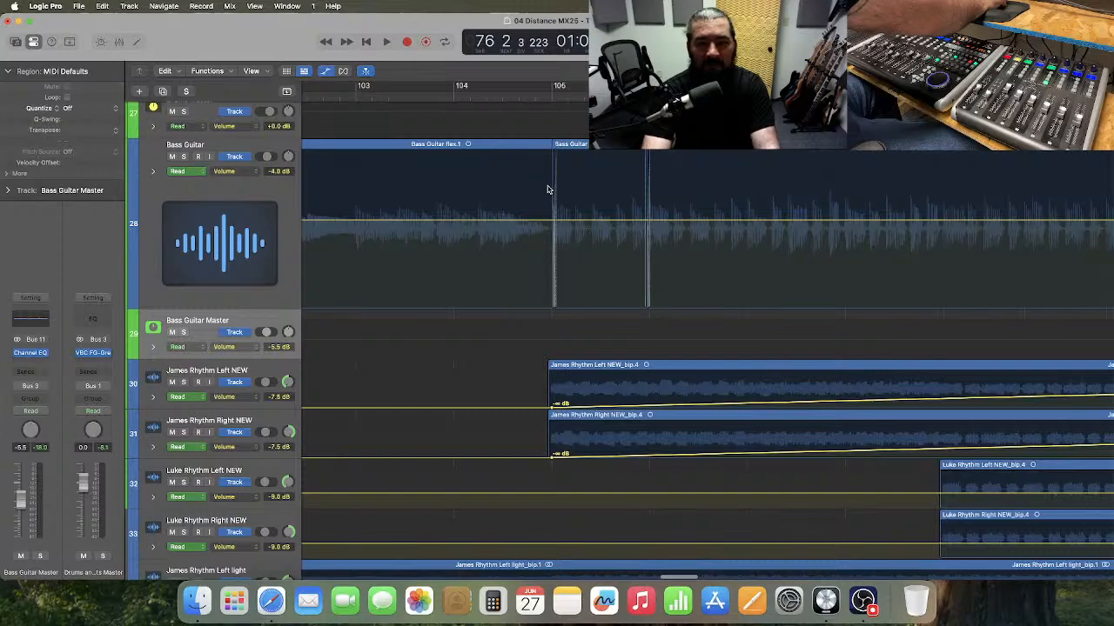
{"action": "scroll", "coordinate": [547, 189], "scroll_direction": "right", "scroll_amount": 20}
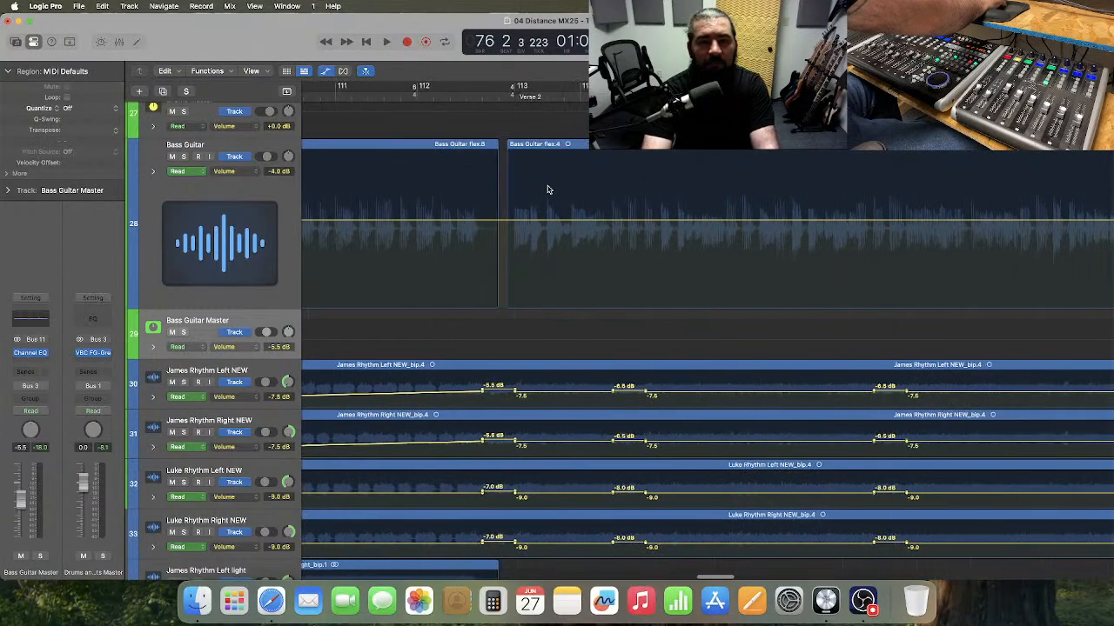
{"action": "scroll", "coordinate": [547, 189], "scroll_direction": "right", "scroll_amount": 3}
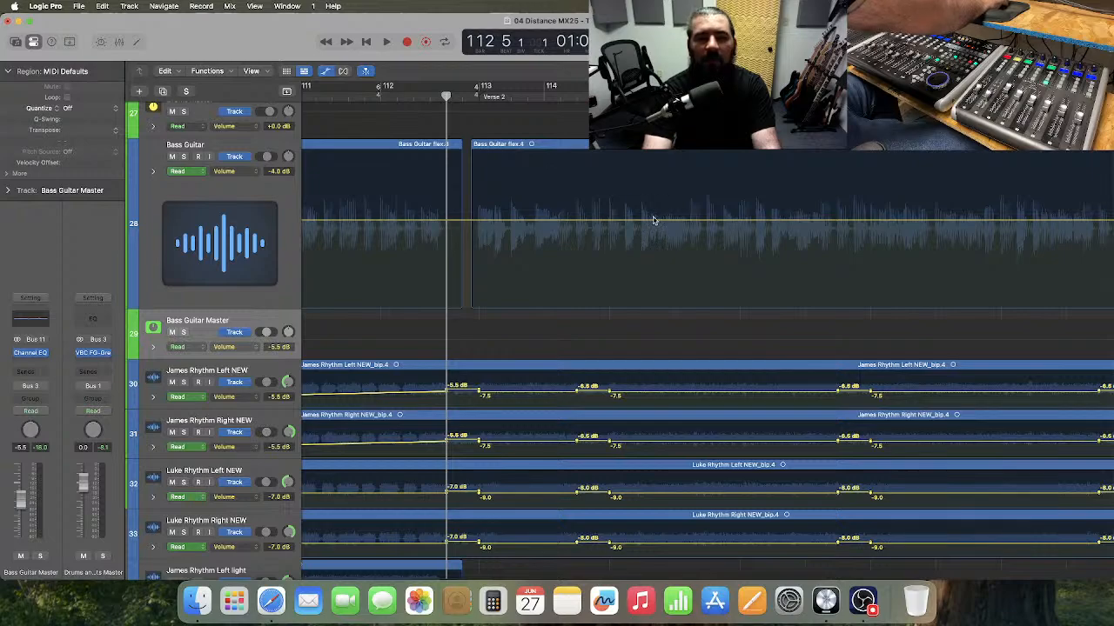
{"action": "key", "text": "space"}
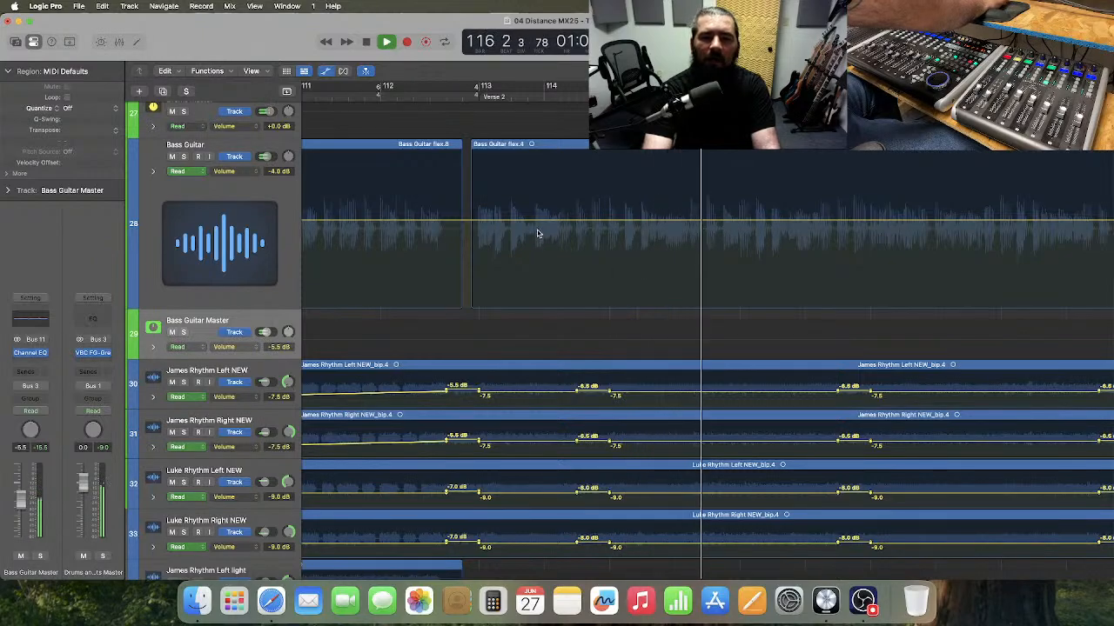
{"action": "key", "text": "space"}
{"action": "left_click_drag", "start_coordinate": [490, 197], "coordinate": [529, 231]}
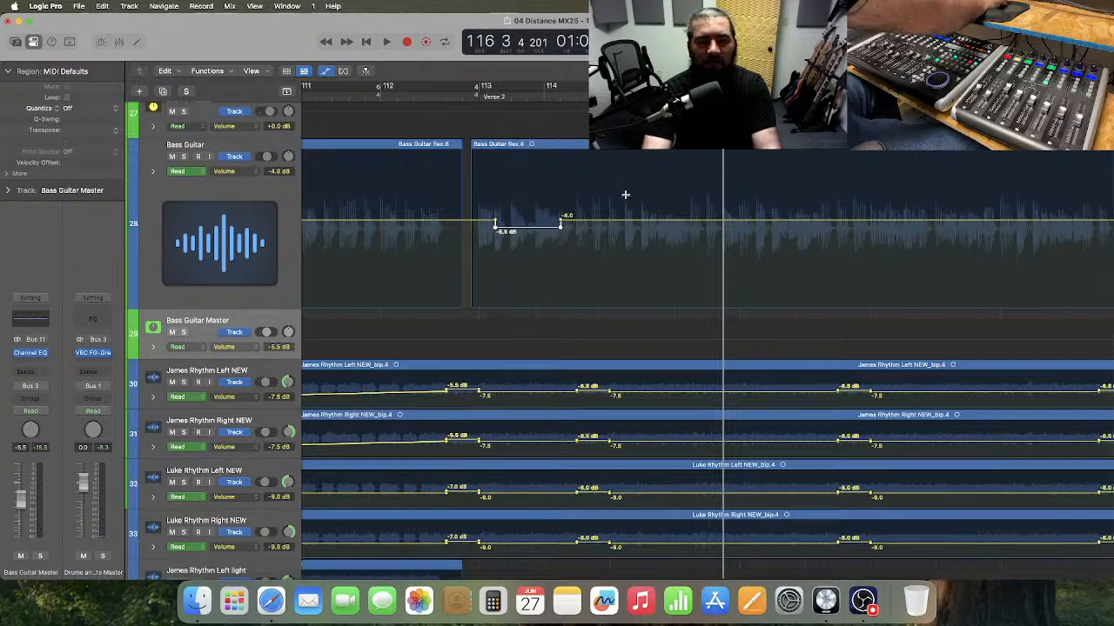
{"action": "left_click_drag", "start_coordinate": [623, 196], "coordinate": [665, 230]}
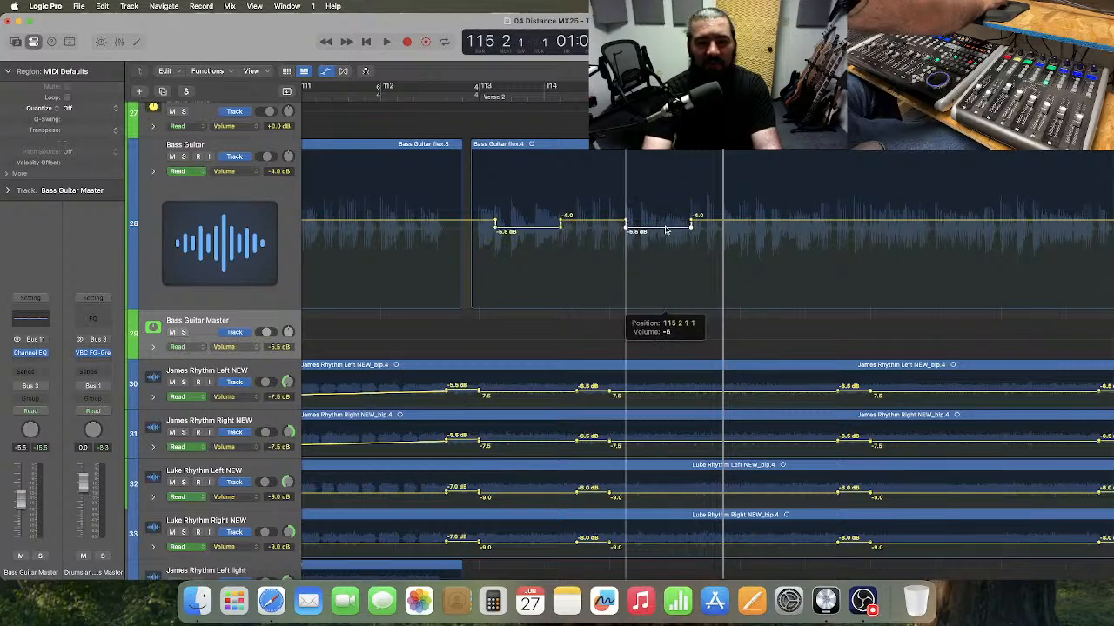
- Replay from bar 112 into bar 118, and add a one-bar Bass Guitar volume dip to -5.5 dB from bar 117 beat 2
{"action": "left_click", "coordinate": [380, 96]}
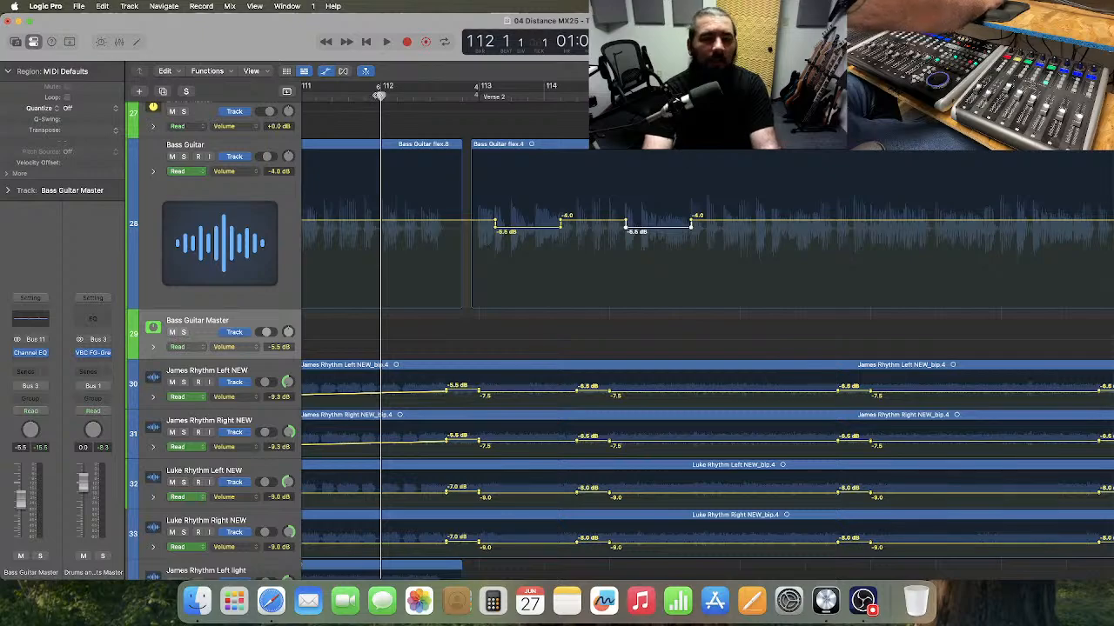
{"action": "key", "text": "space"}
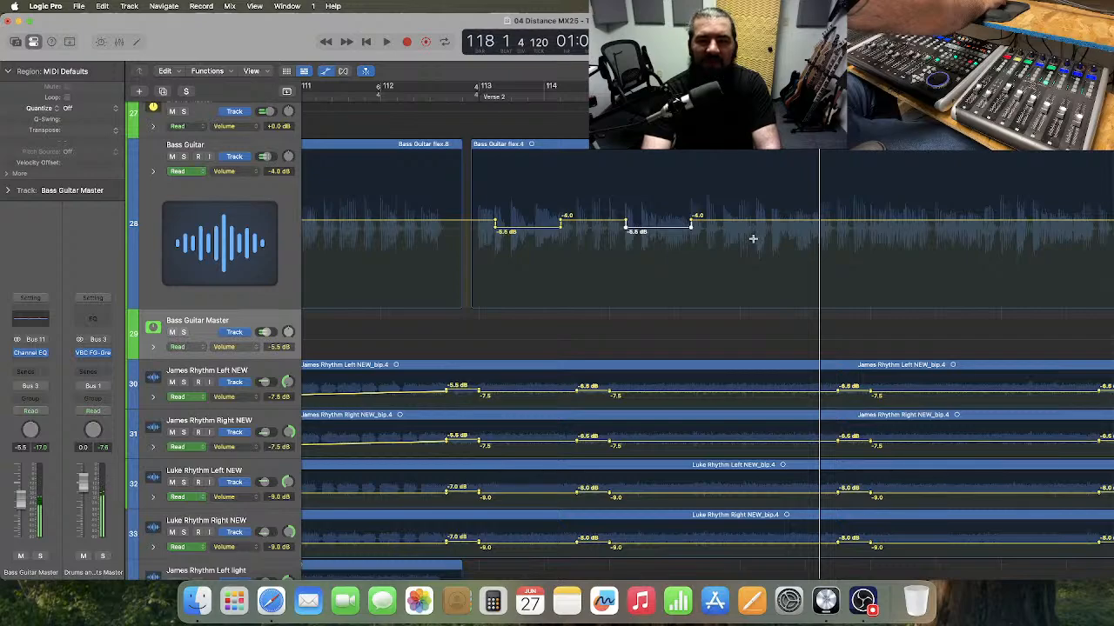
{"action": "left_click_drag", "start_coordinate": [753, 237], "coordinate": [820, 241]}
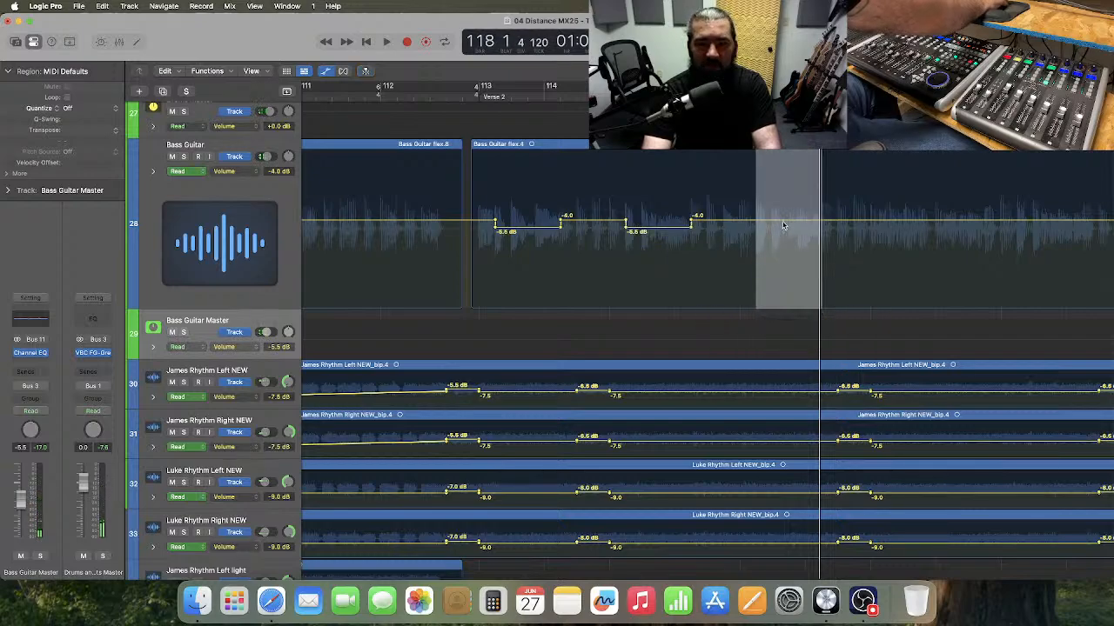
{"action": "left_click", "coordinate": [783, 225]}
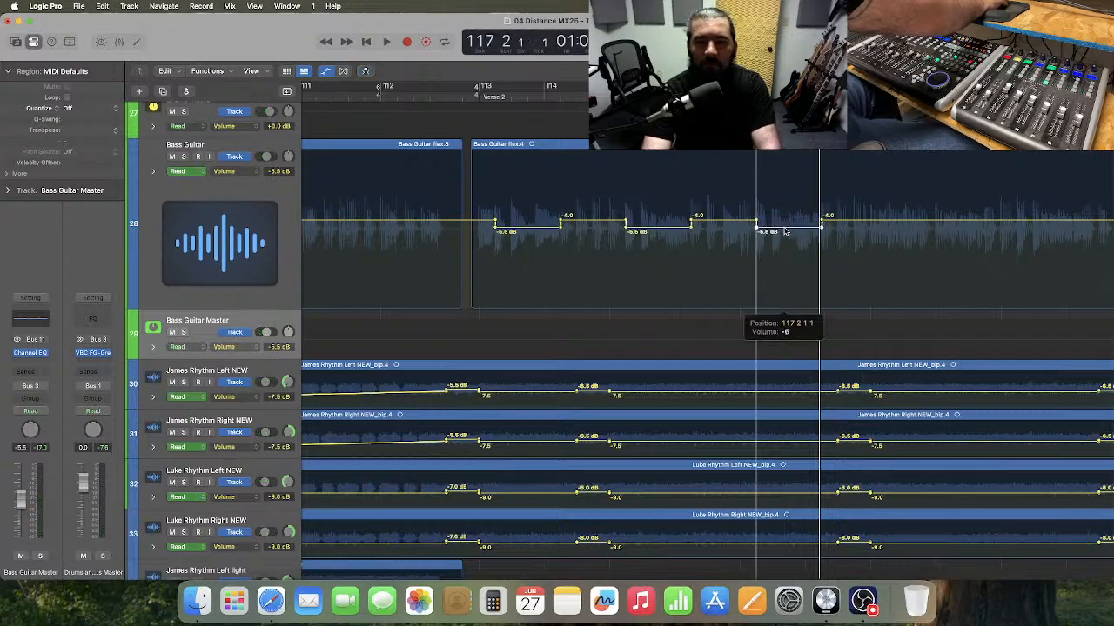
- Play from the middle of bar 116 into bar 121, and add a one-bar Bass Guitar volume dip to -5.5 dB from bar 121 beat 2
{"action": "scroll", "coordinate": [774, 239], "scroll_direction": "right", "scroll_amount": 5}
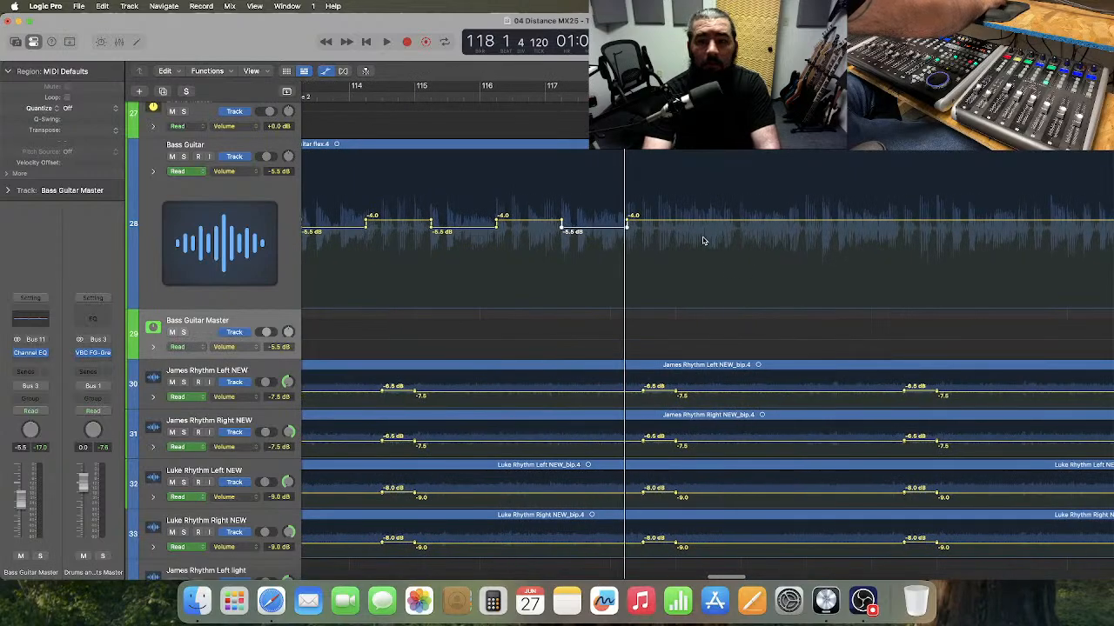
{"action": "double_click", "coordinate": [518, 97]}
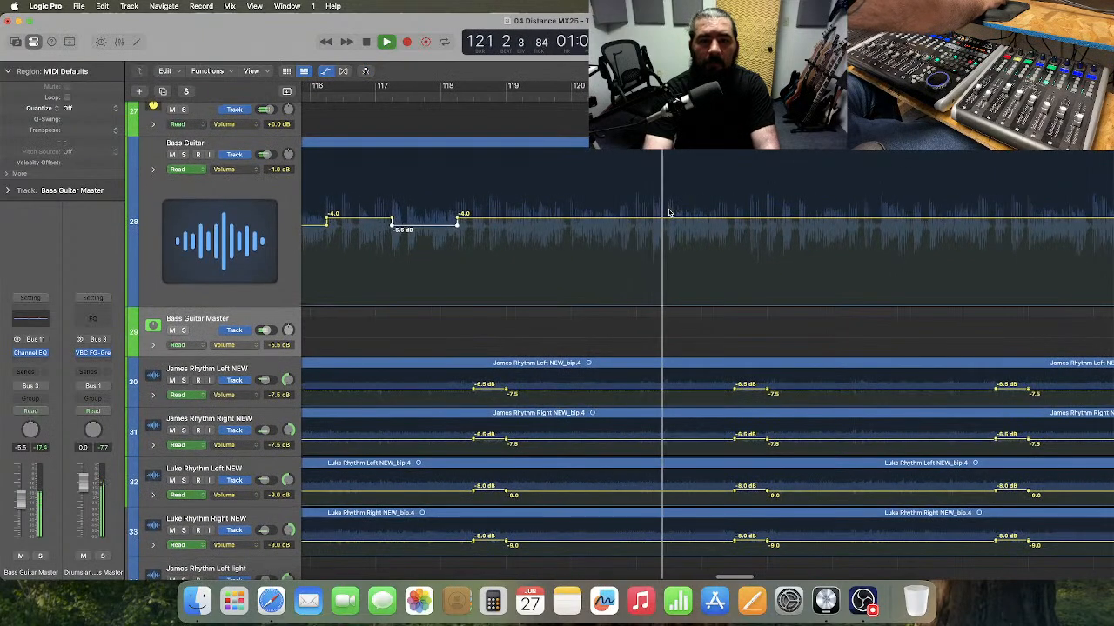
{"action": "key", "text": "space"}
{"action": "left_click_drag", "start_coordinate": [650, 207], "coordinate": [683, 228]}
{"action": "left_click", "coordinate": [688, 214]}
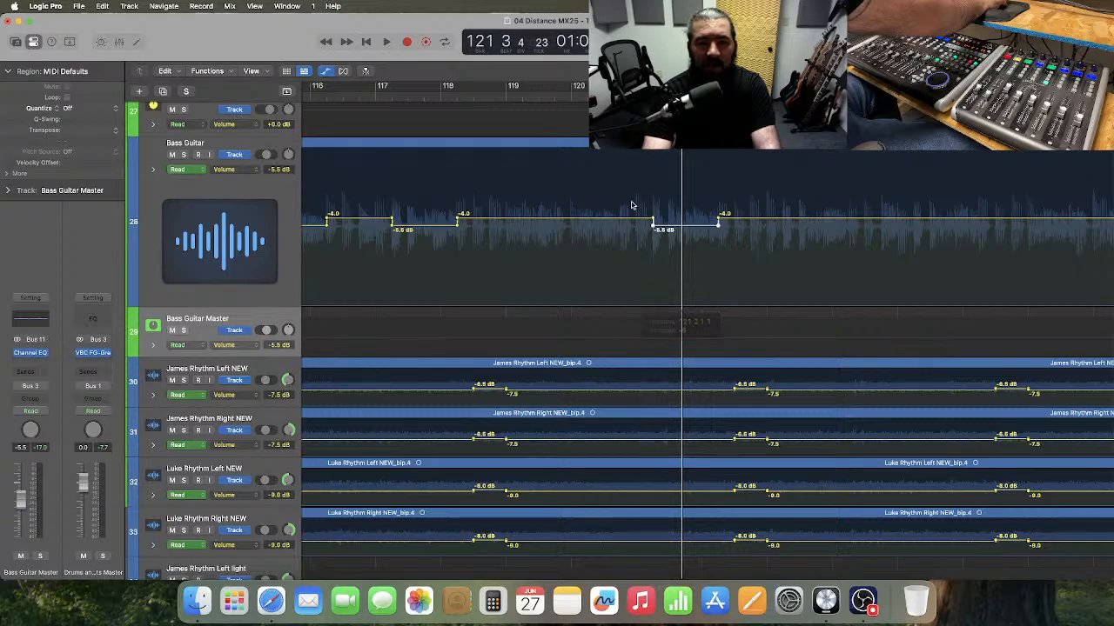
- Add one-bar Bass Guitar volume dips to -5.5 dB starting on beat 2 of bars 123 and 125
{"action": "scroll", "coordinate": [633, 205], "scroll_direction": "right", "scroll_amount": 4}
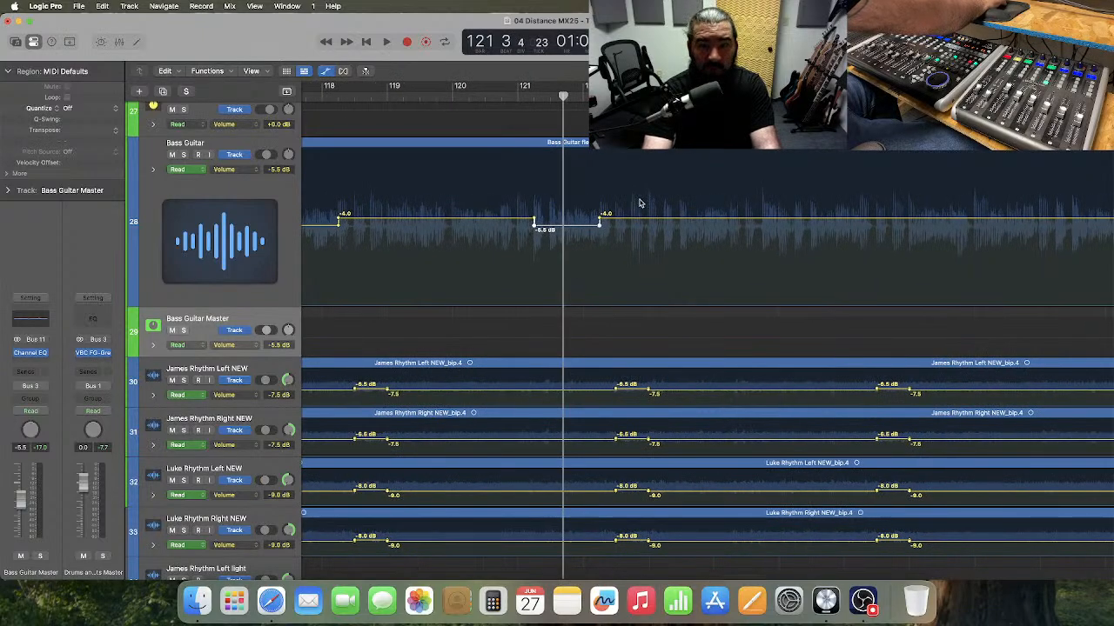
{"action": "scroll", "coordinate": [643, 202], "scroll_direction": "right", "scroll_amount": 1}
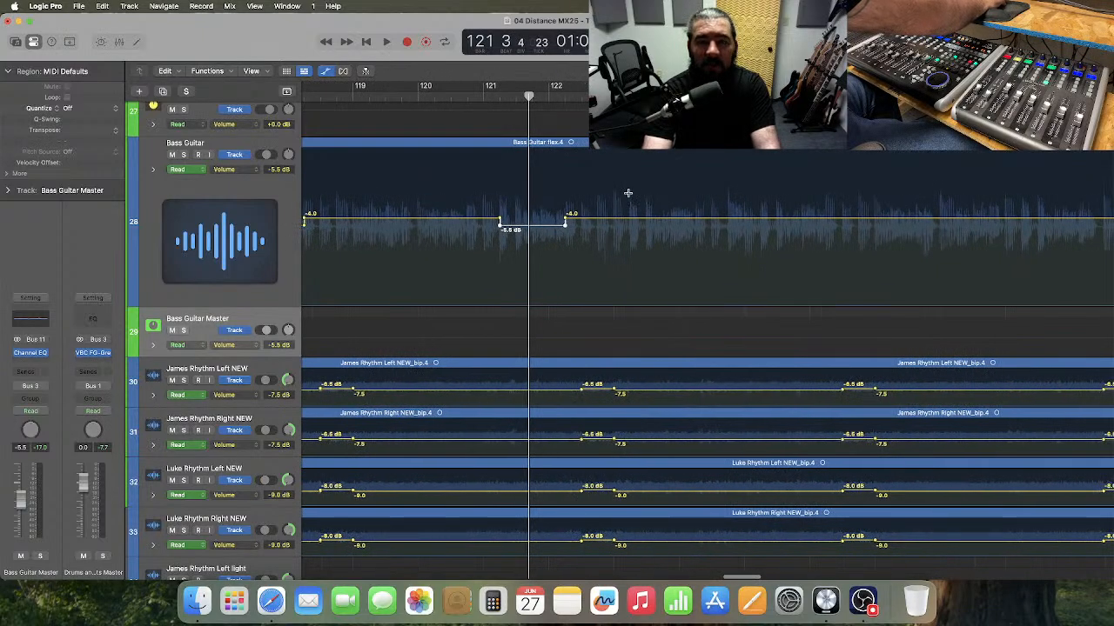
{"action": "left_click_drag", "start_coordinate": [629, 192], "coordinate": [695, 304]}
{"action": "left_click", "coordinate": [660, 222]}
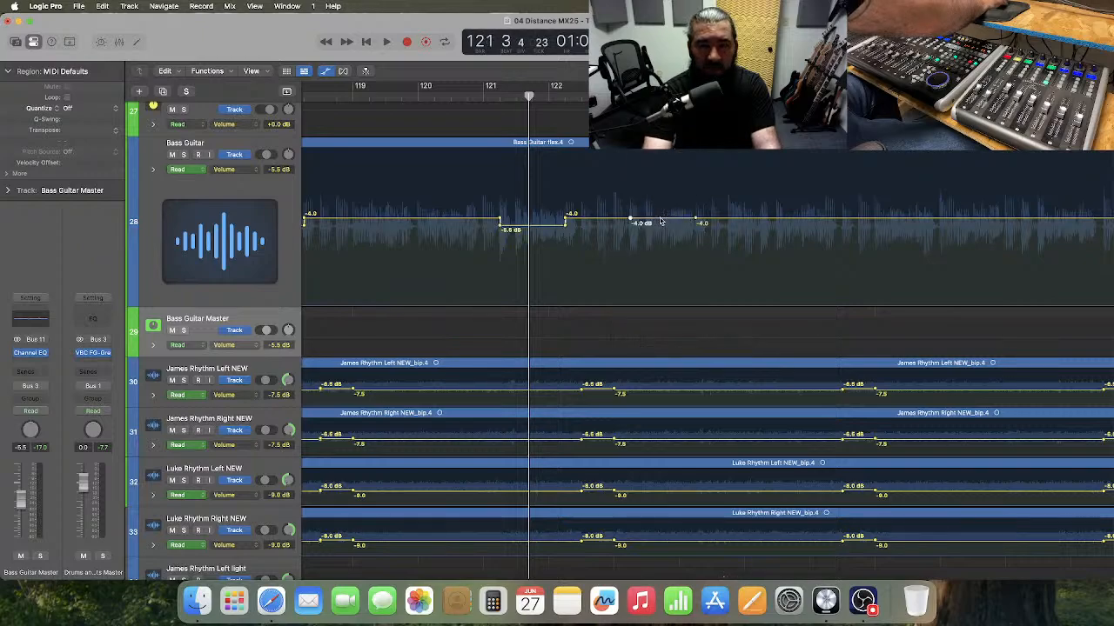
{"action": "left_click_drag", "start_coordinate": [660, 222], "coordinate": [661, 227]}
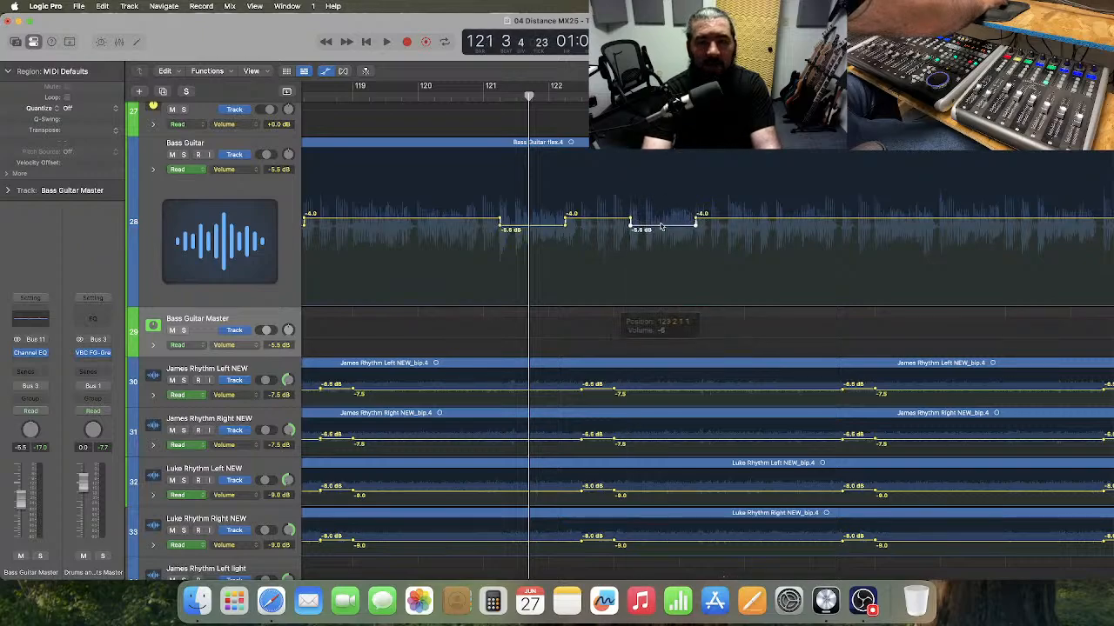
{"action": "scroll", "coordinate": [679, 206], "scroll_direction": "right", "scroll_amount": 3}
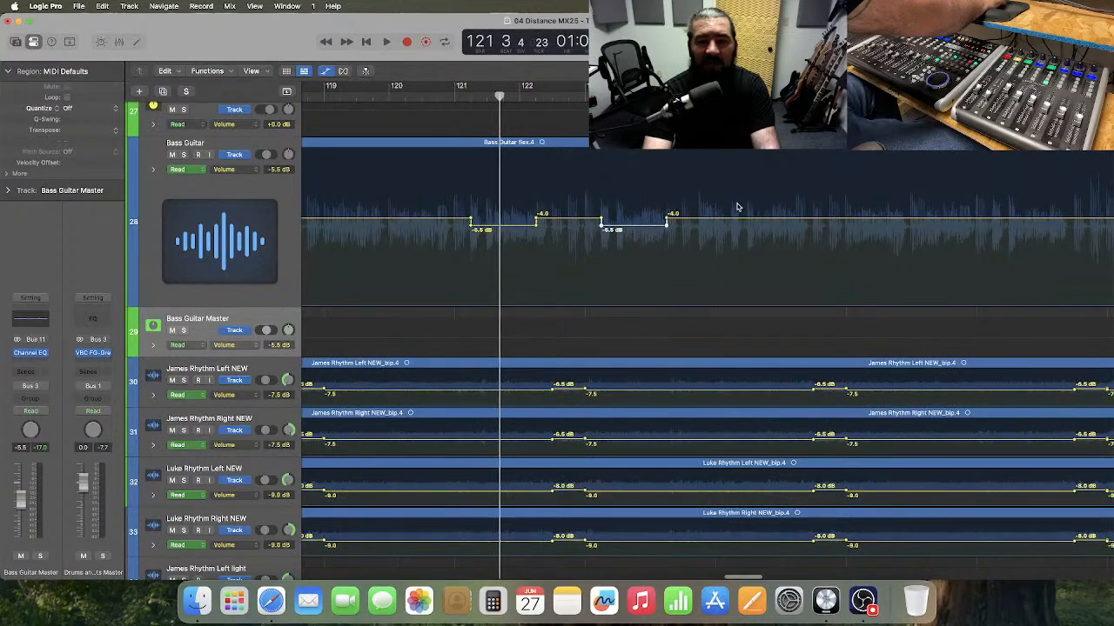
{"action": "left_click_drag", "start_coordinate": [731, 193], "coordinate": [770, 227]}
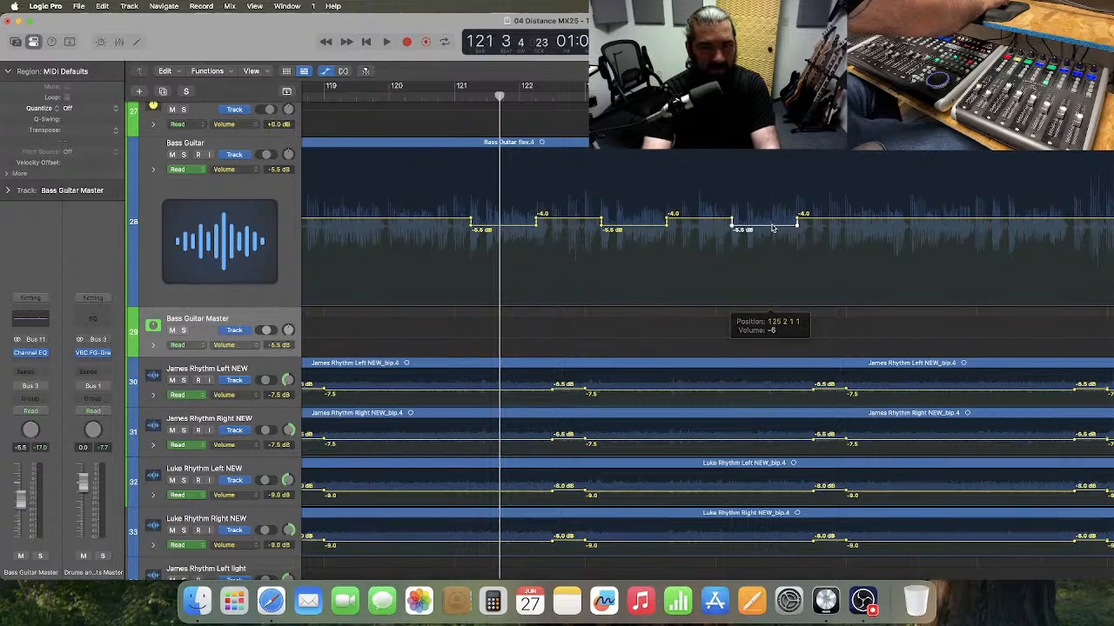
- Play from bar 120 beat 3 into bar 130, and add a one-bar Bass Guitar volume dip to -5.5 dB from bar 129 beat 2
{"action": "left_click", "coordinate": [422, 95]}
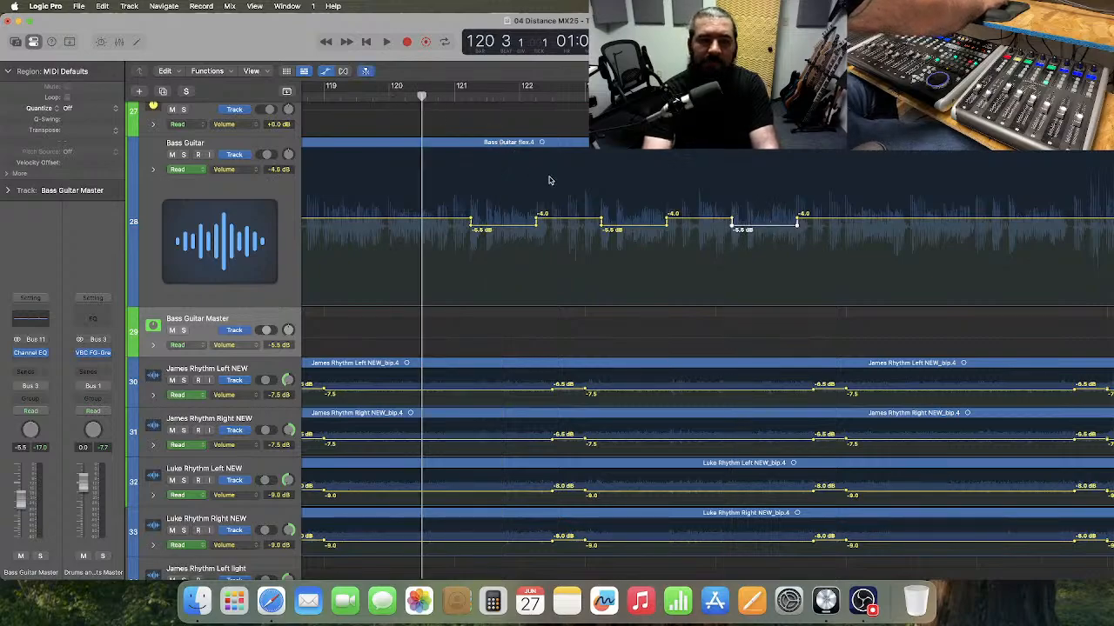
{"action": "key", "text": "space"}
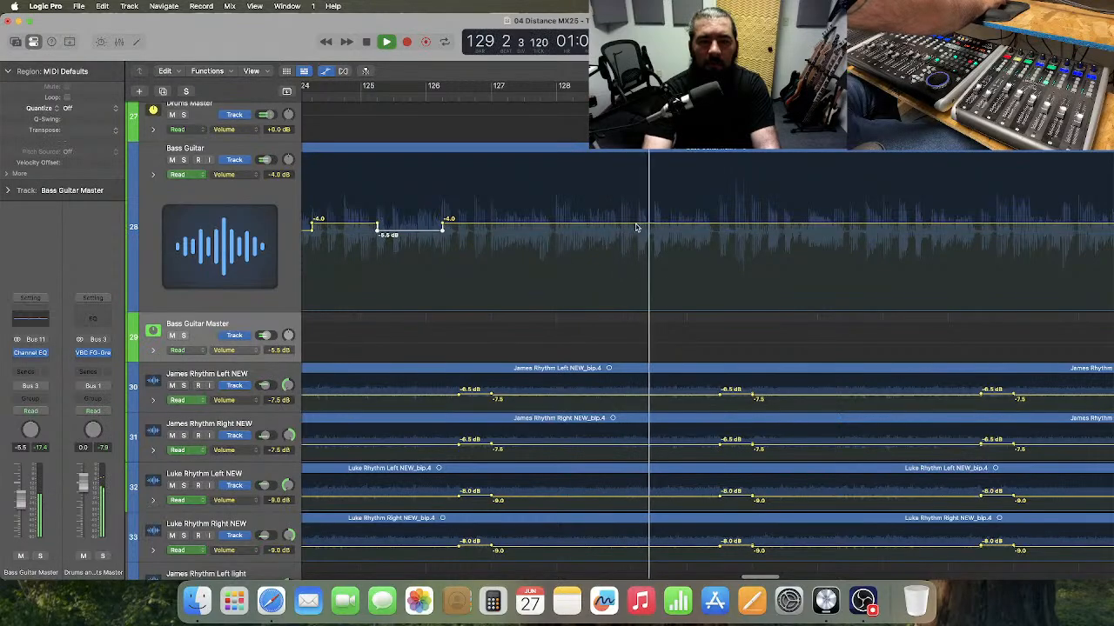
{"action": "key", "text": "space"}
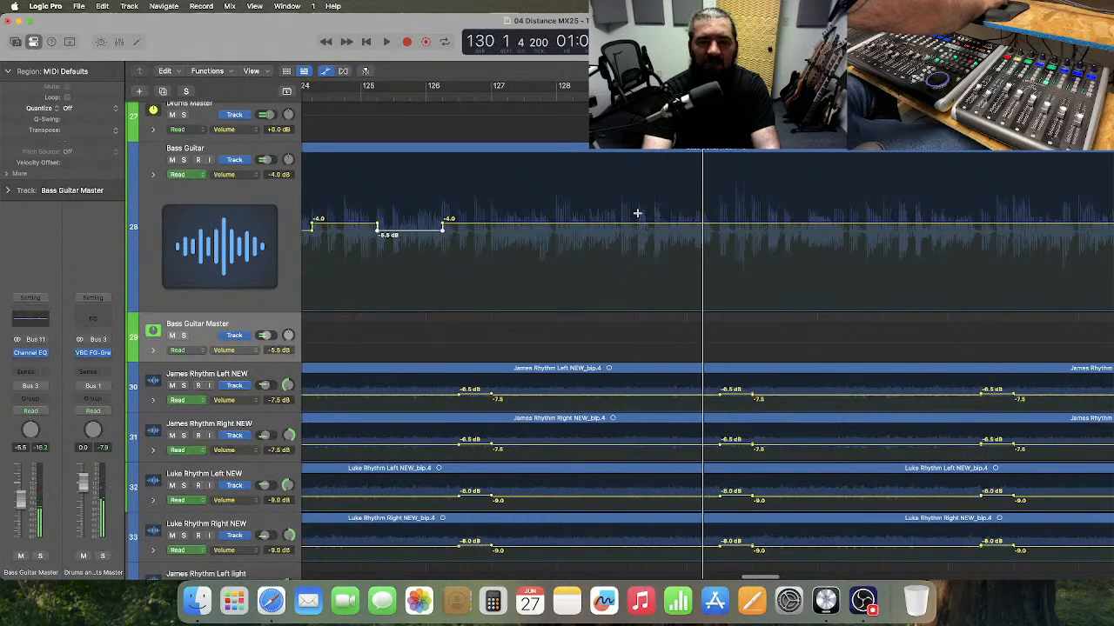
{"action": "left_click_drag", "start_coordinate": [637, 214], "coordinate": [675, 234]}
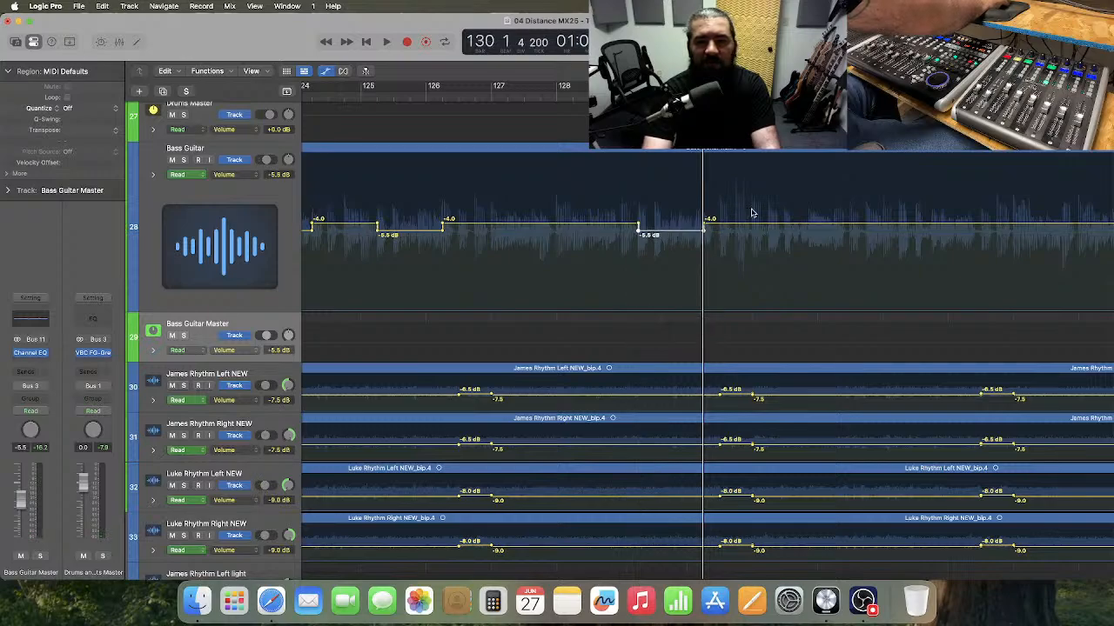
- Add one-bar Bass Guitar volume dips to -5.5 dB starting on beat 2 of bars 131 and 133
{"action": "left_click_drag", "start_coordinate": [767, 207], "coordinate": [855, 235]}
{"action": "scroll", "coordinate": [797, 214], "scroll_direction": "right", "scroll_amount": 3}
- Play the song into bar 137, and add a one-bar Bass Guitar volume dip to -5.5 dB from bar 137 beat 2
{"action": "left_click", "coordinate": [516, 95]}
{"action": "key", "text": "space"}
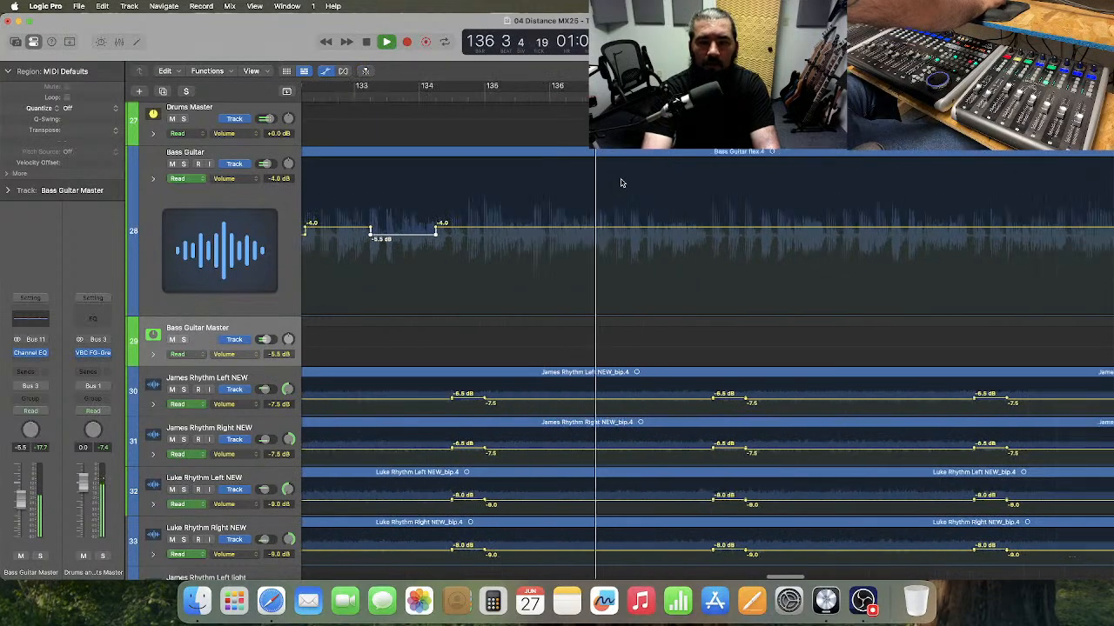
{"action": "key", "text": "space"}
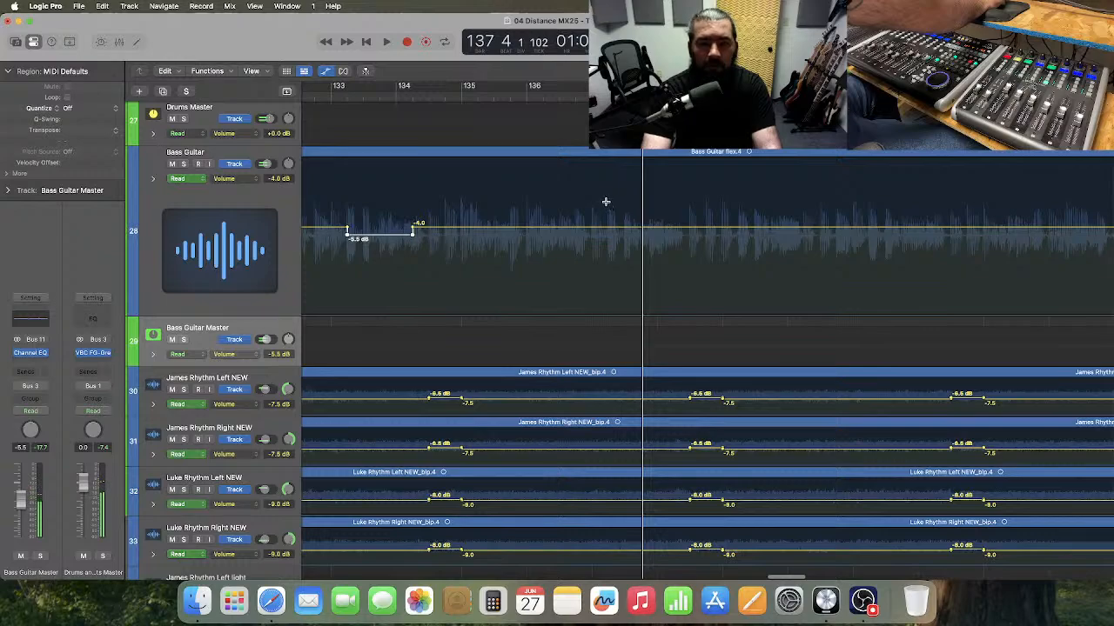
{"action": "left_click_drag", "start_coordinate": [606, 202], "coordinate": [648, 239]}
{"action": "left_click", "coordinate": [648, 232]}
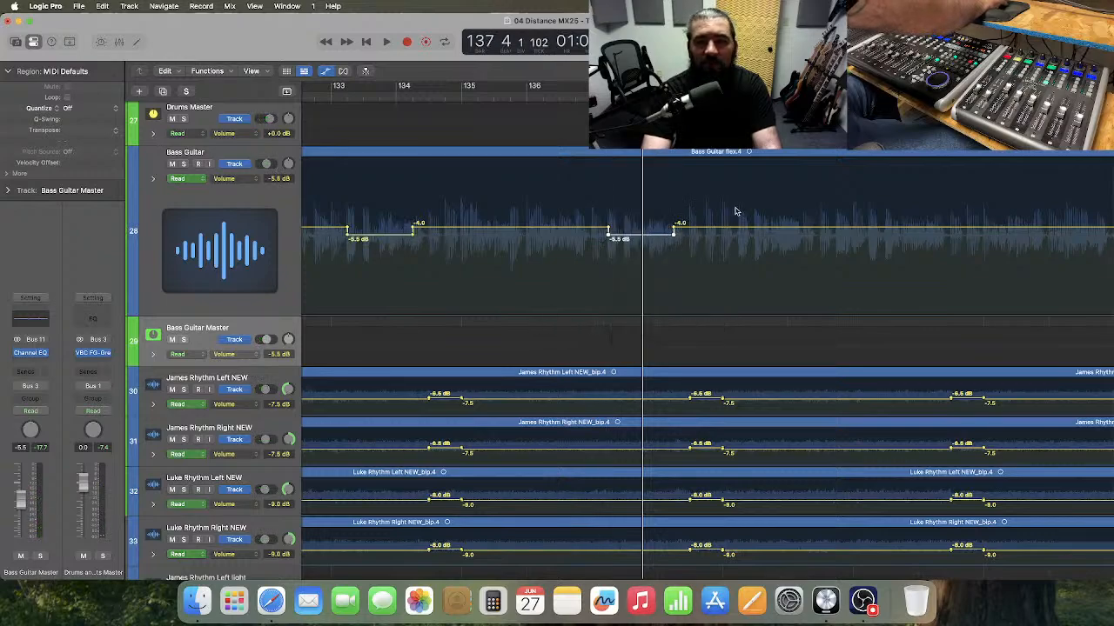
- Add one-bar Bass Guitar volume dips to -5.5 dB from beat 2 of bars 139 and 141, and play on into bar 145
{"action": "left_click_drag", "start_coordinate": [736, 204], "coordinate": [774, 237]}
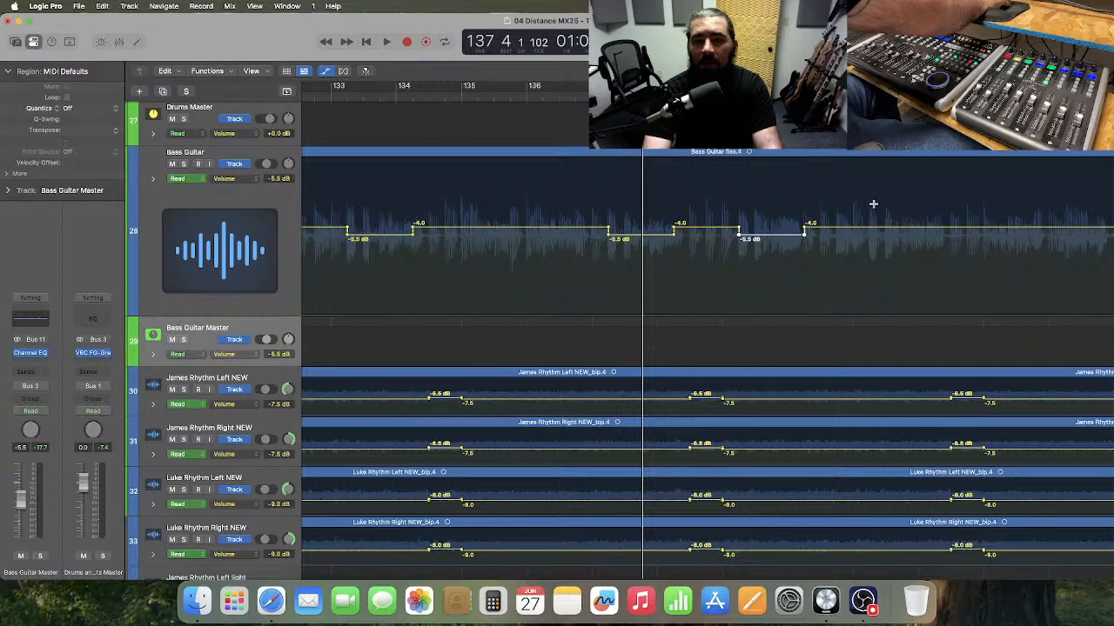
{"action": "left_click_drag", "start_coordinate": [870, 205], "coordinate": [901, 239]}
{"action": "key", "text": "space"}
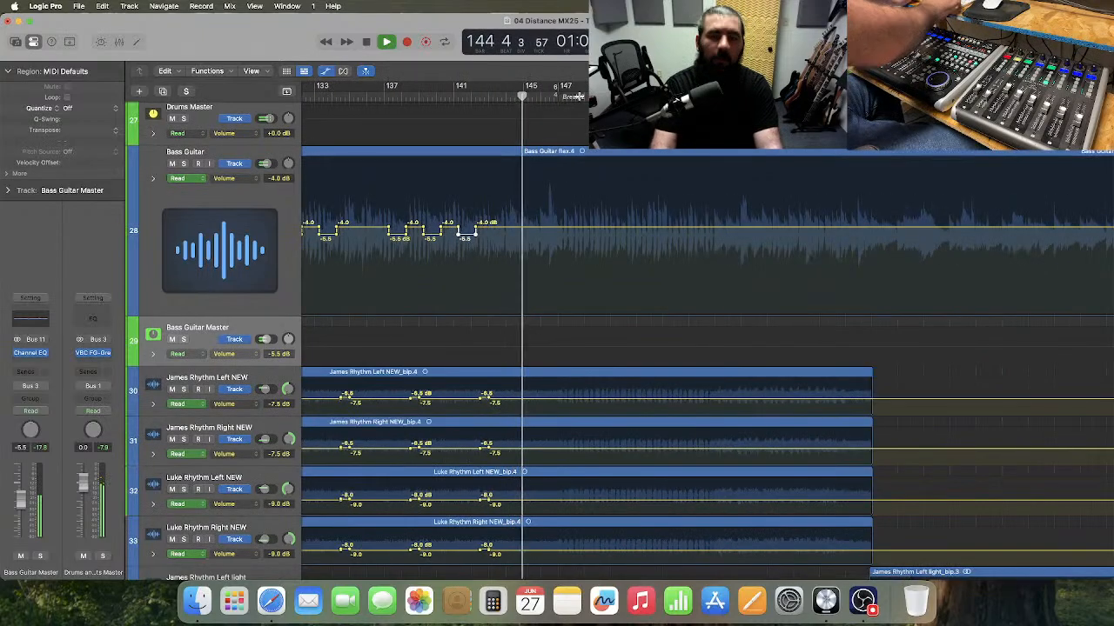
{"action": "key", "text": "space"}
- Play the end of Chorus 1 from about bar 98 through bar 104 to check the bass level
{"action": "scroll", "coordinate": [685, 217], "scroll_direction": "left", "scroll_amount": 2}
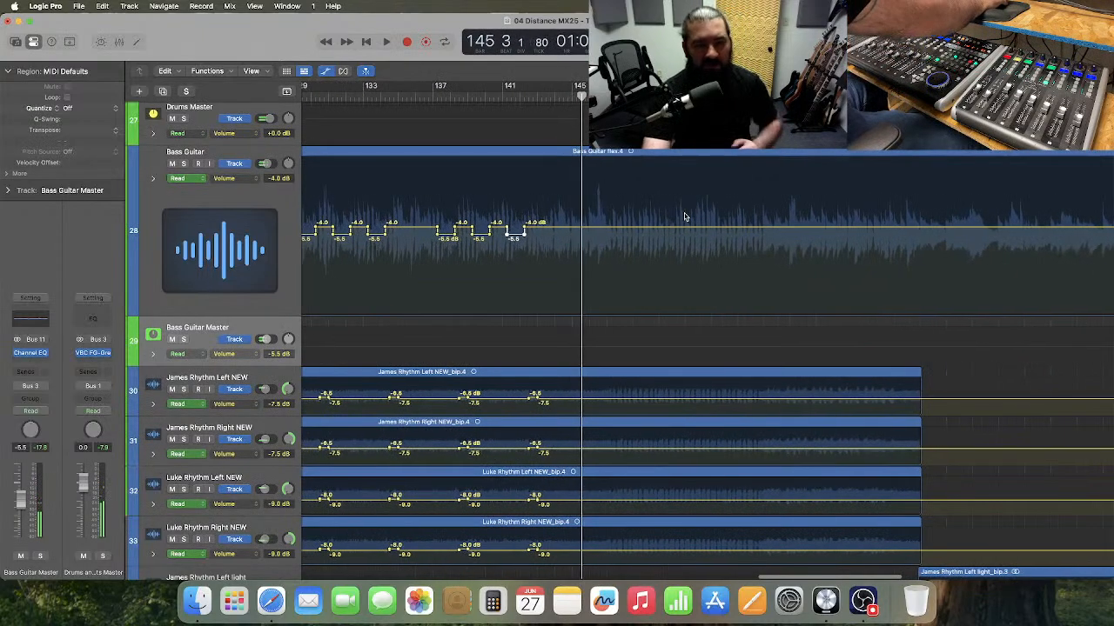
{"action": "scroll", "coordinate": [685, 217], "scroll_direction": "left", "scroll_amount": 10}
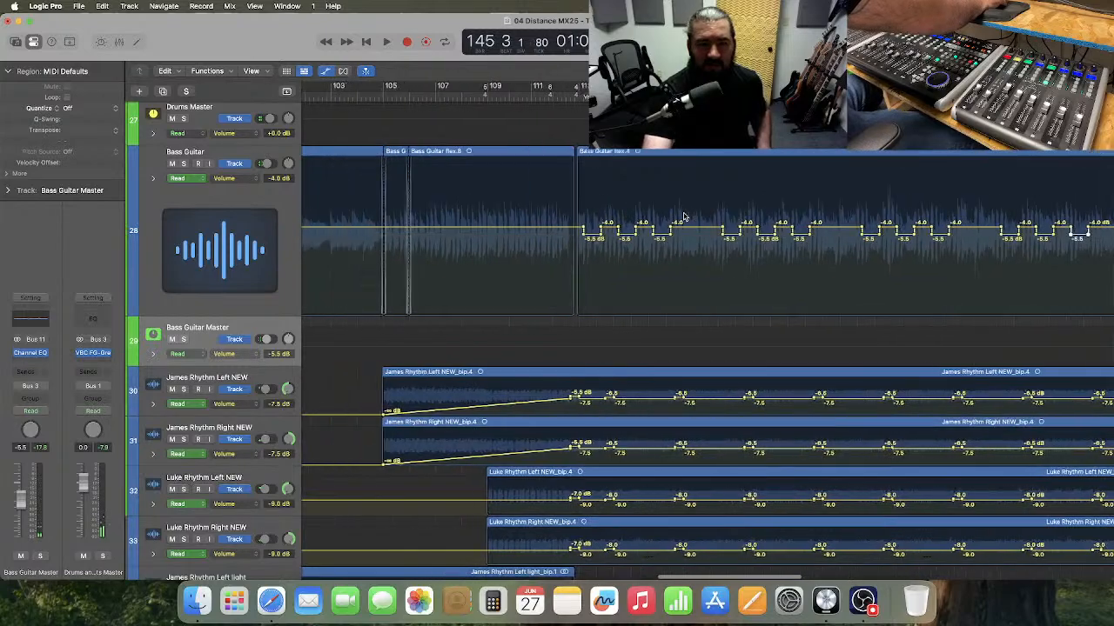
{"action": "scroll", "coordinate": [685, 217], "scroll_direction": "left", "scroll_amount": 4}
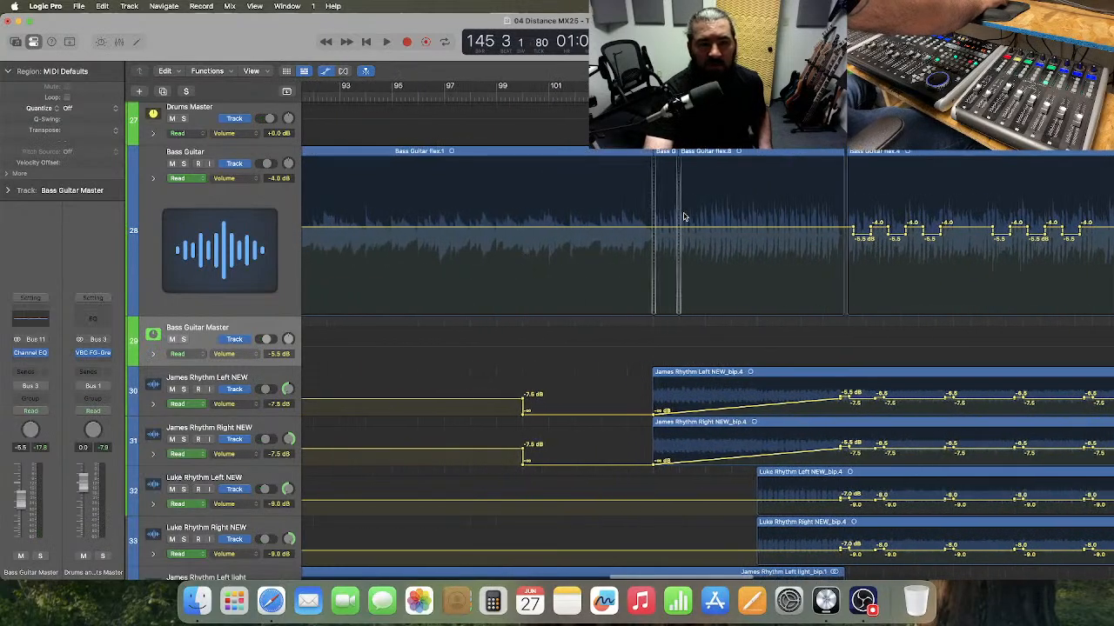
{"action": "scroll", "coordinate": [684, 217], "scroll_direction": "left", "scroll_amount": 1}
{"action": "scroll", "coordinate": [684, 216], "scroll_direction": "left", "scroll_amount": 4}
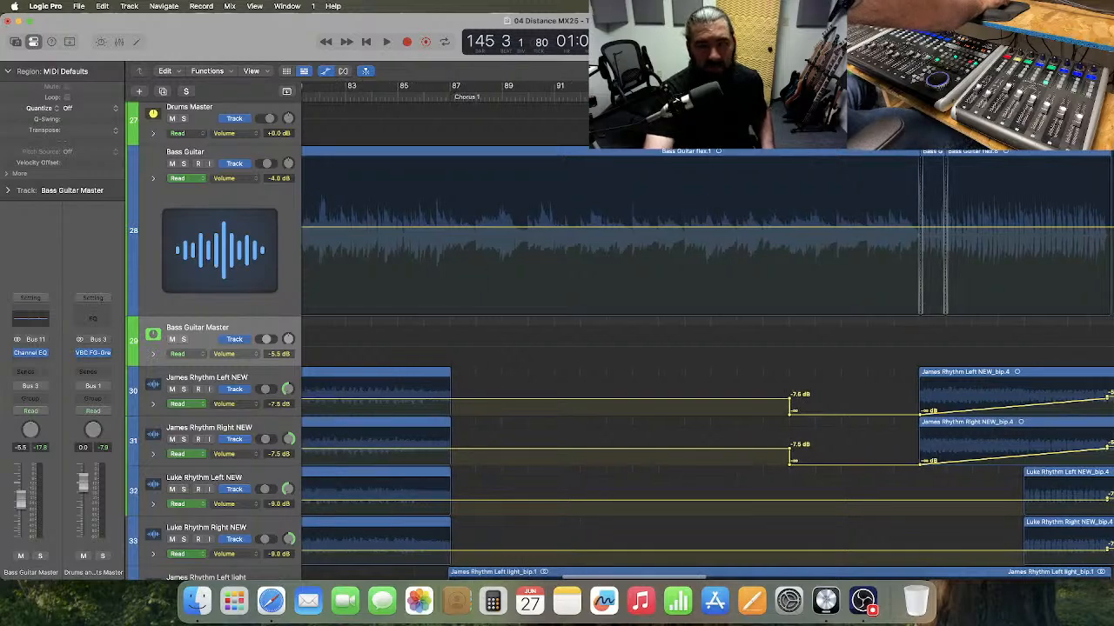
{"action": "left_click", "coordinate": [736, 96]}
{"action": "key", "text": "space"}
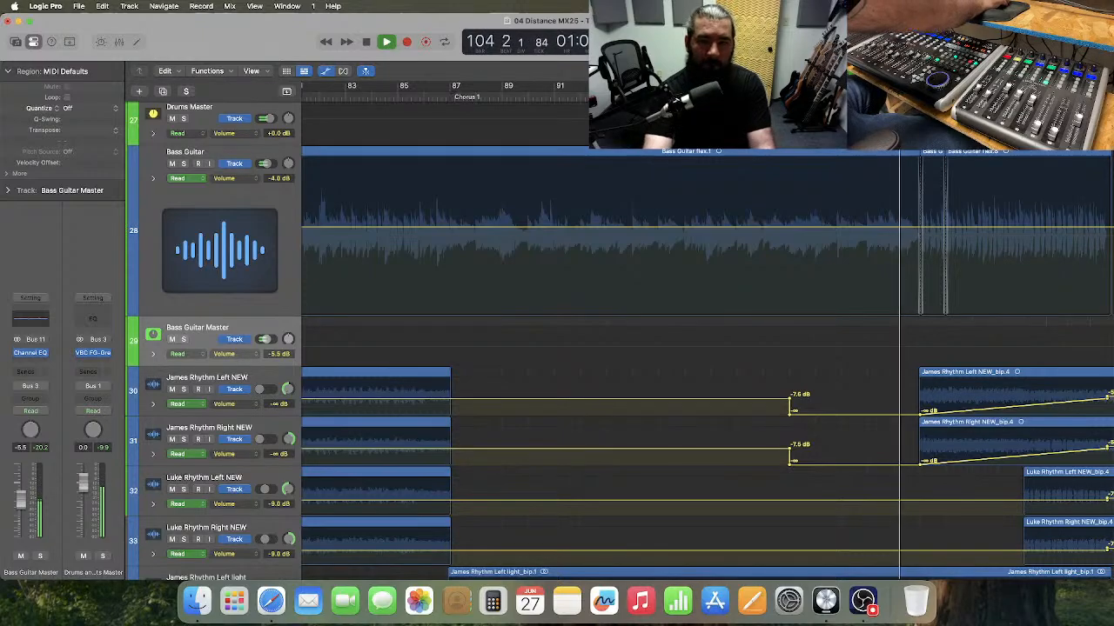
{"action": "key", "text": "space"}
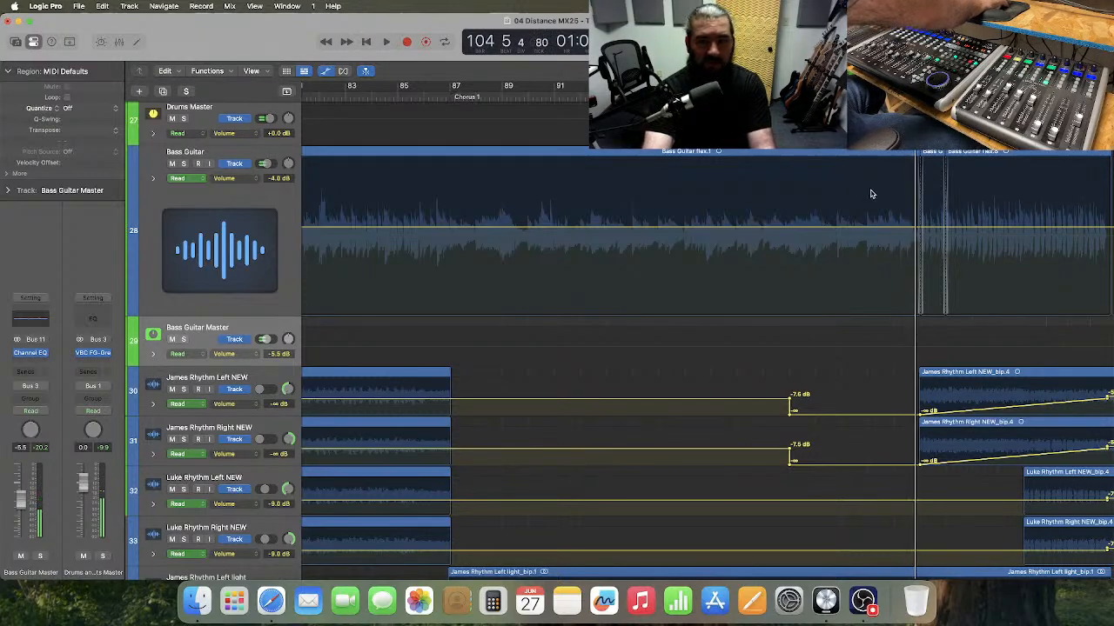
- Play the end of Chorus 2 from bar 172 through bar 177 to check the bass level
{"action": "scroll", "coordinate": [804, 186], "scroll_direction": "right", "scroll_amount": 10}
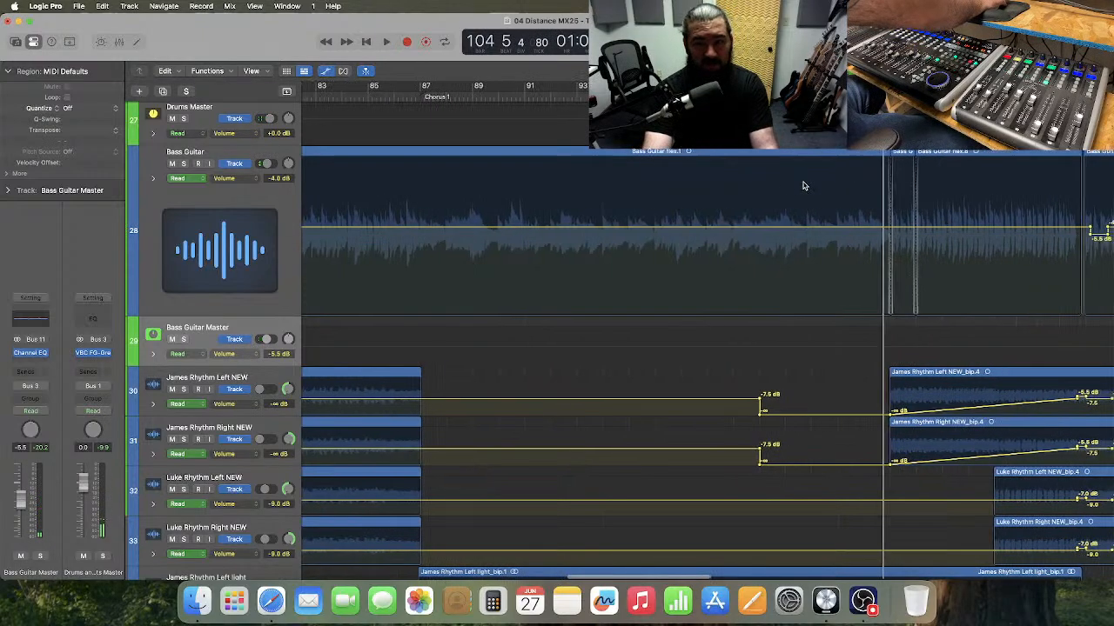
{"action": "scroll", "coordinate": [804, 185], "scroll_direction": "right", "scroll_amount": 15}
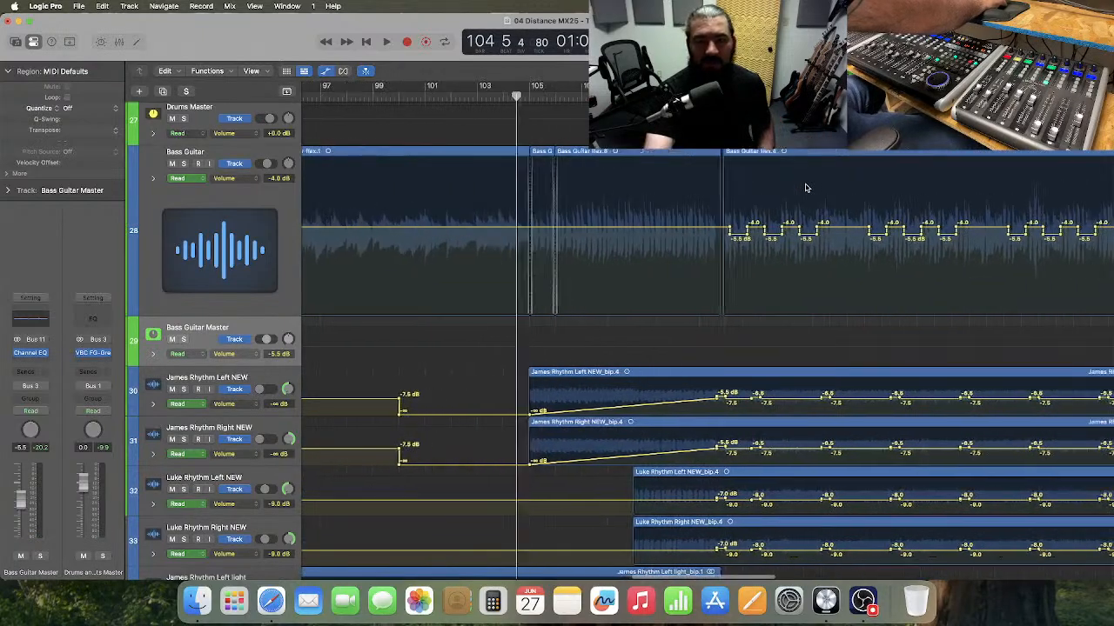
{"action": "scroll", "coordinate": [805, 188], "scroll_direction": "right", "scroll_amount": 20}
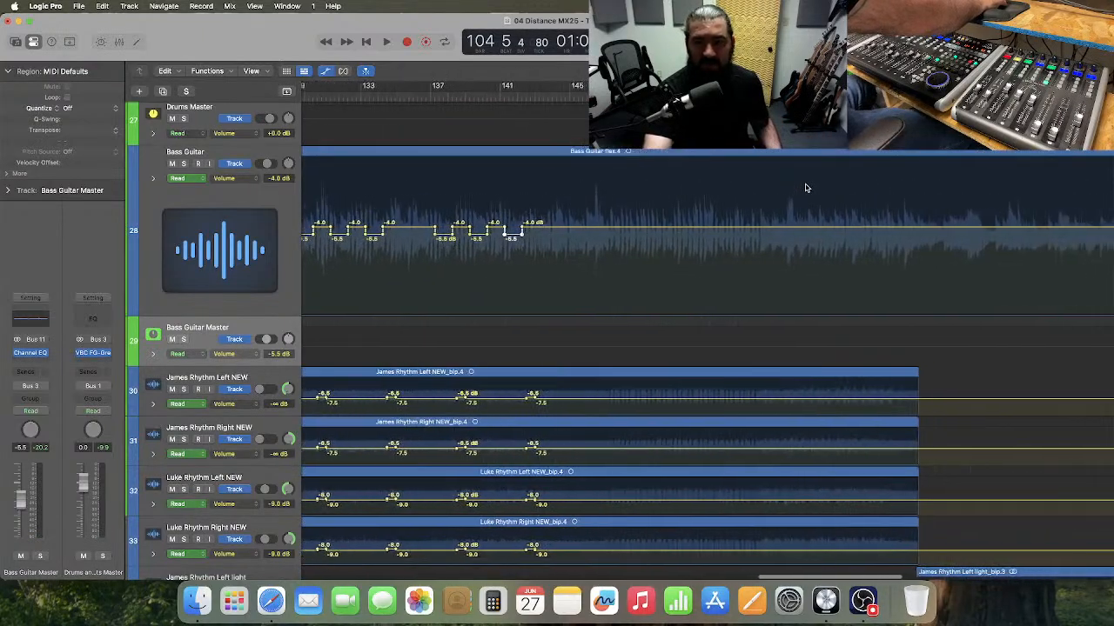
{"action": "scroll", "coordinate": [805, 187], "scroll_direction": "right", "scroll_amount": 5}
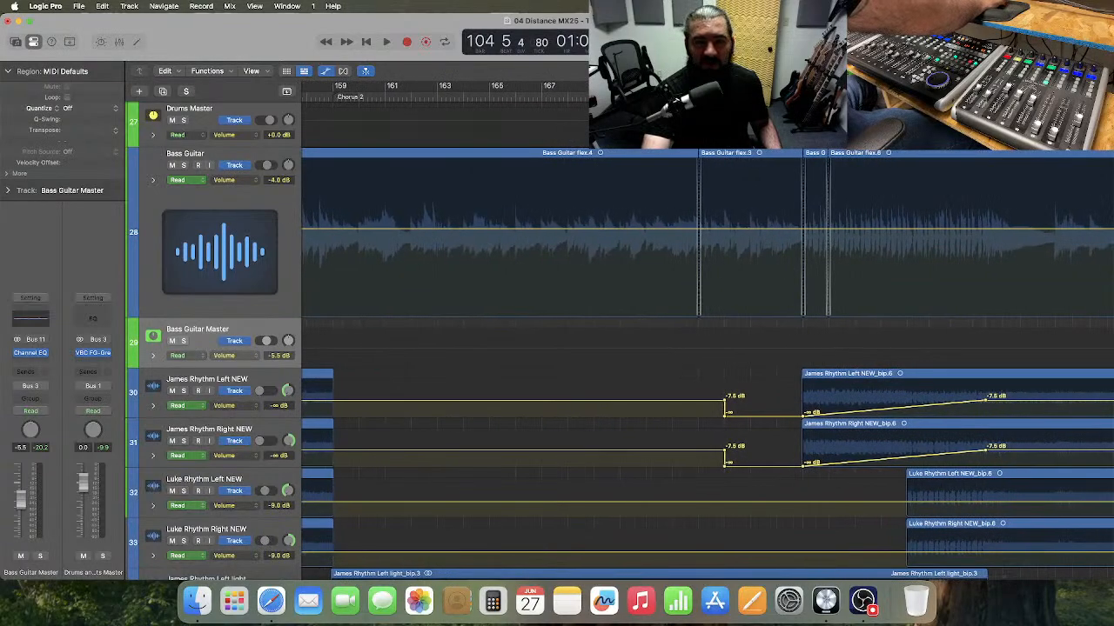
{"action": "left_click", "coordinate": [673, 87]}
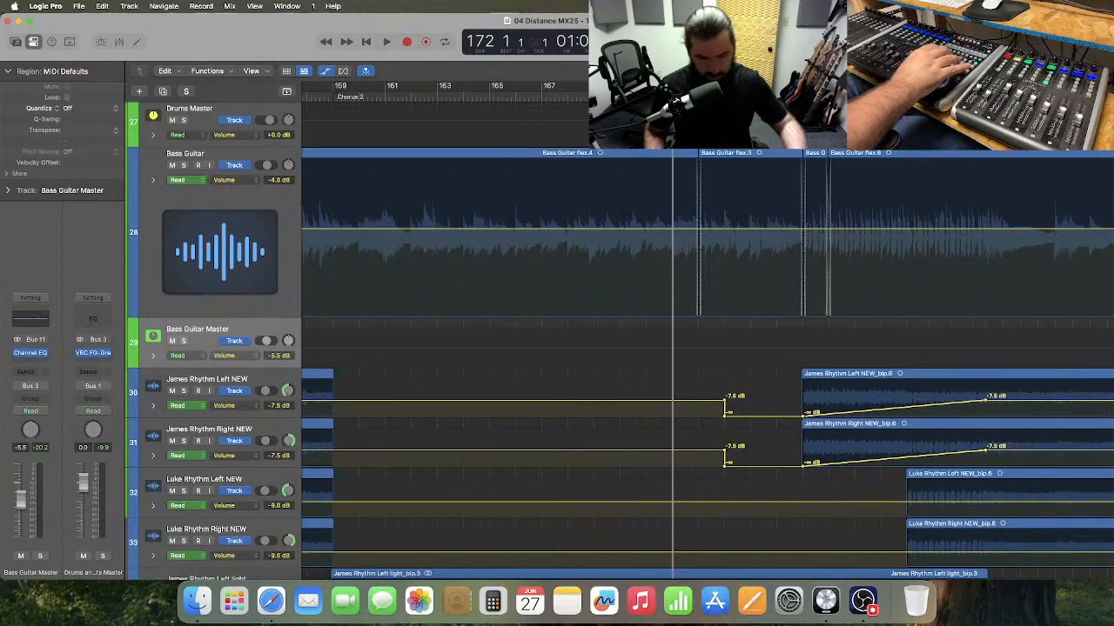
{"action": "key", "text": "space"}
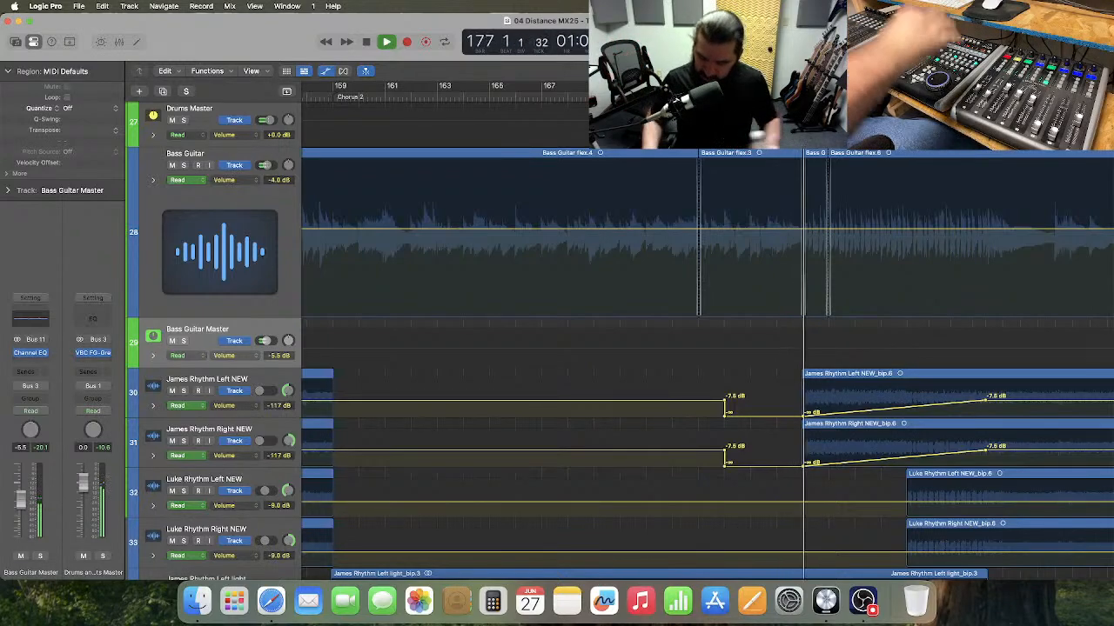
{"action": "key", "text": "space"}
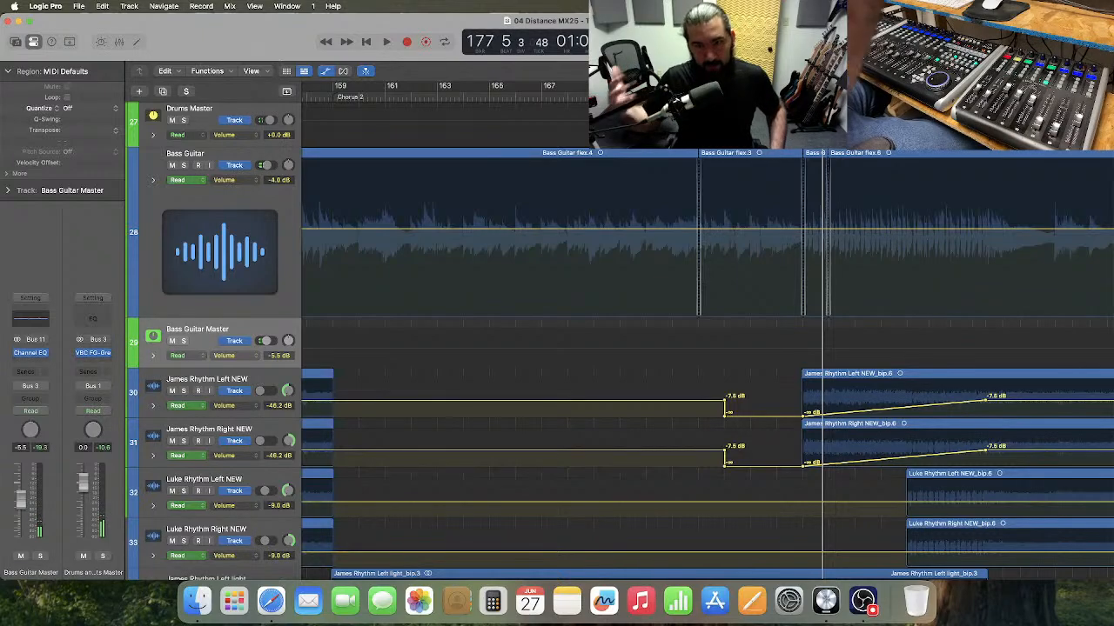
- Shrink the Bass Guitar track to the same compact height as its neighbours, and return the playhead to bar 1
{"action": "scroll", "coordinate": [426, 228], "scroll_direction": "right", "scroll_amount": 2}
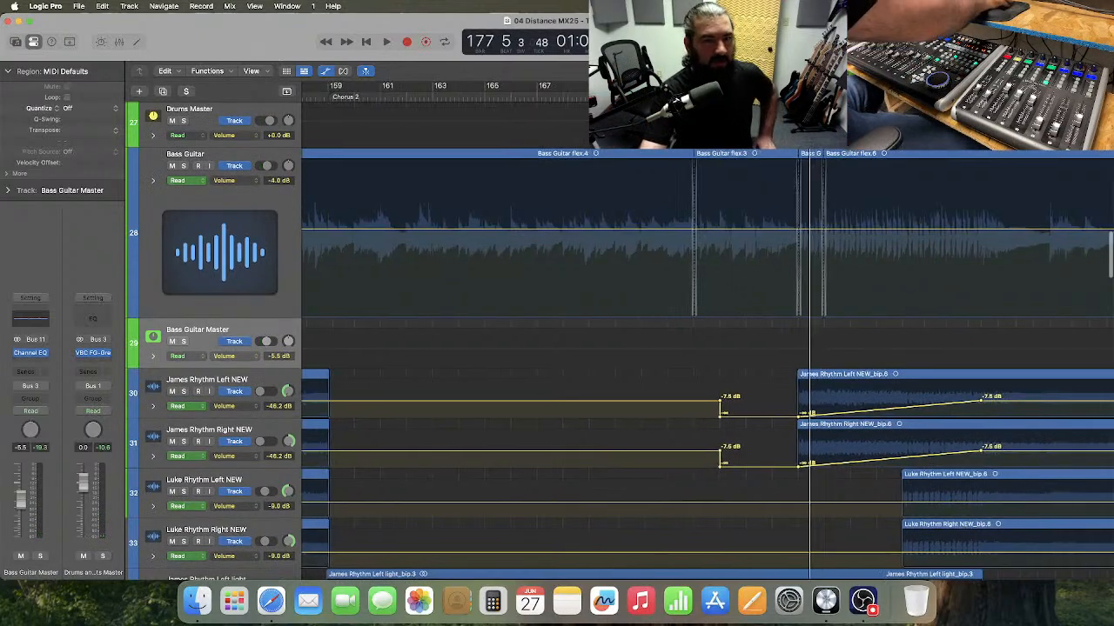
{"action": "left_click_drag", "start_coordinate": [197, 317], "coordinate": [217, 197]}
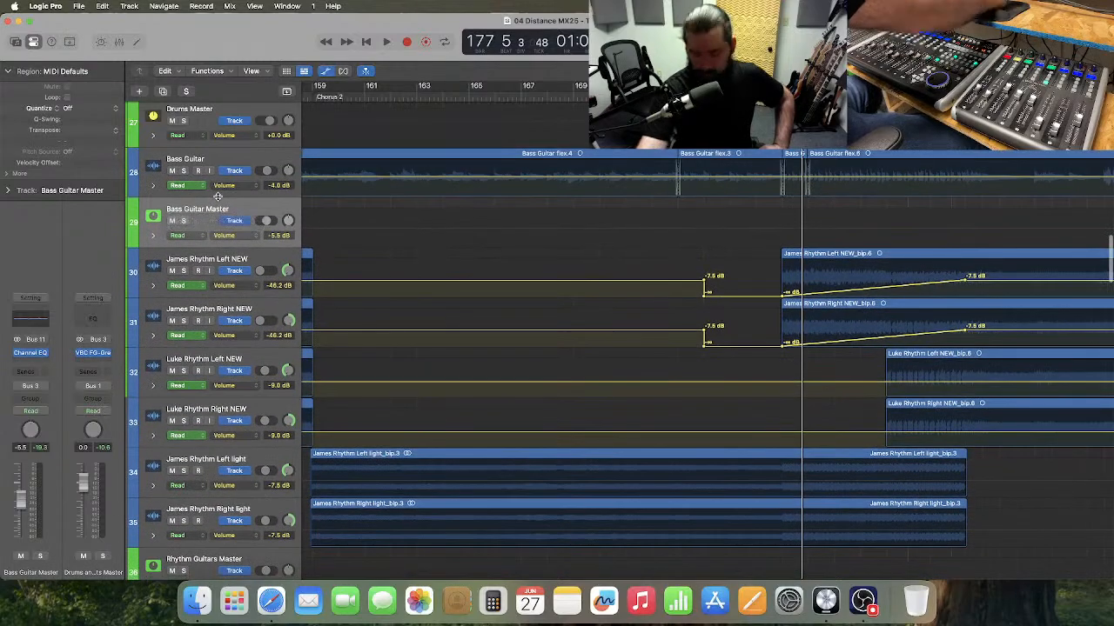
{"action": "key", "text": "Return"}
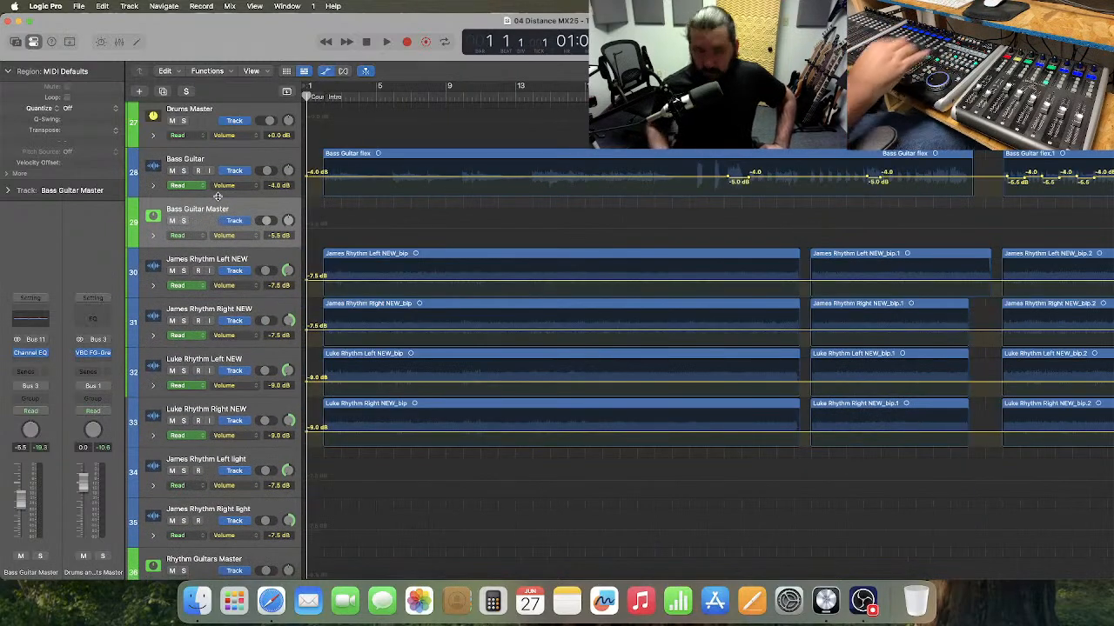
- Hide the automation on all tracks, leaving a plain overview of the whole song's regions
{"action": "key", "text": "super+Left"}
{"action": "key", "text": "super+Left"}
{"action": "key", "text": "super+Left"}
{"action": "key", "text": "super+Left"}
{"action": "key", "text": "super+Left"}
{"action": "key", "text": "super+Left"}
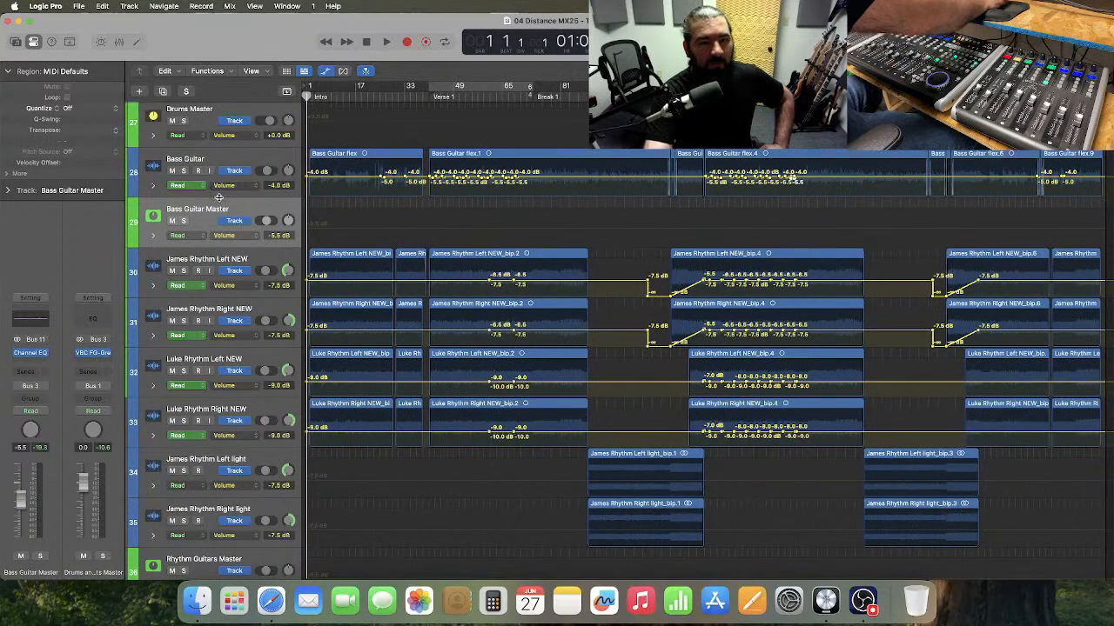
{"action": "left_click", "coordinate": [325, 71]}
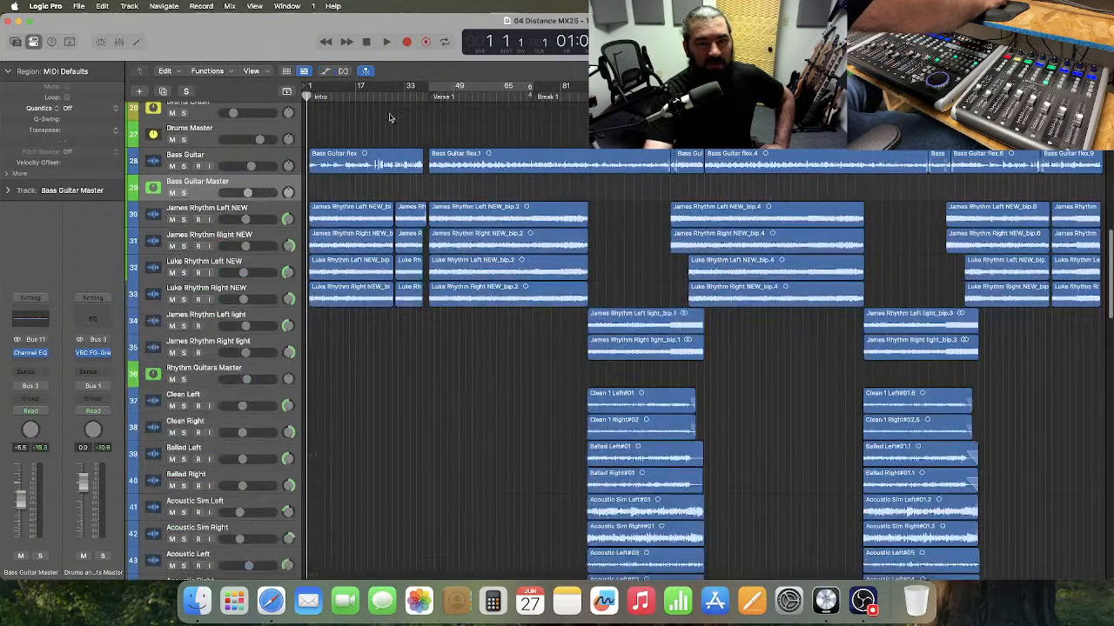
- Select the Low Piano 1 track below the Clean Guitars Master
{"action": "scroll", "coordinate": [487, 338], "scroll_direction": "down", "scroll_amount": 10}
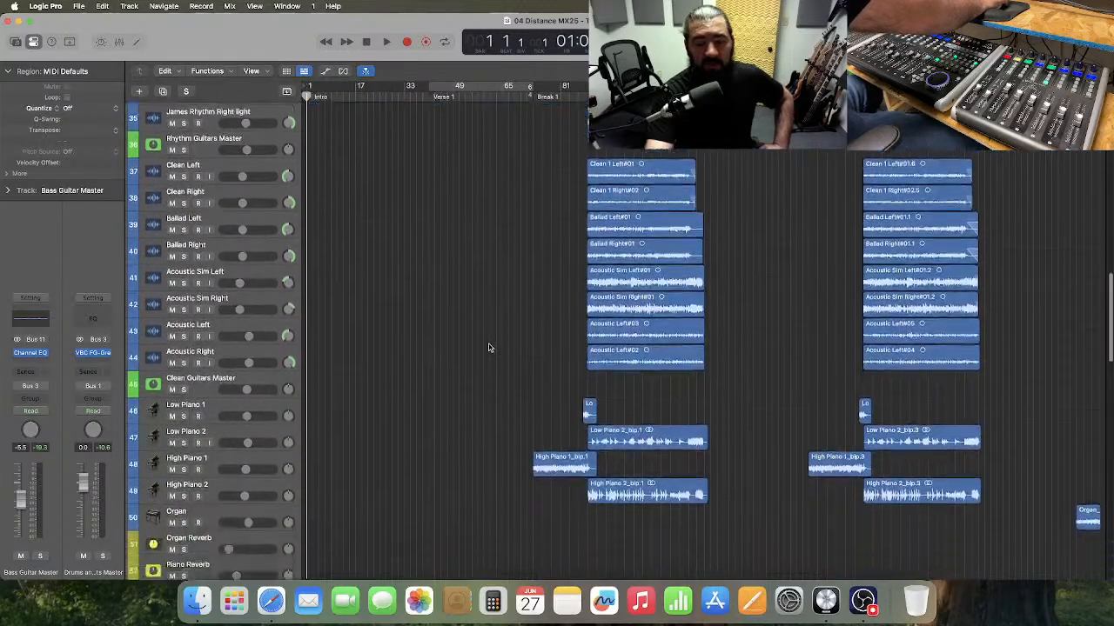
{"action": "scroll", "coordinate": [489, 348], "scroll_direction": "down", "scroll_amount": 3}
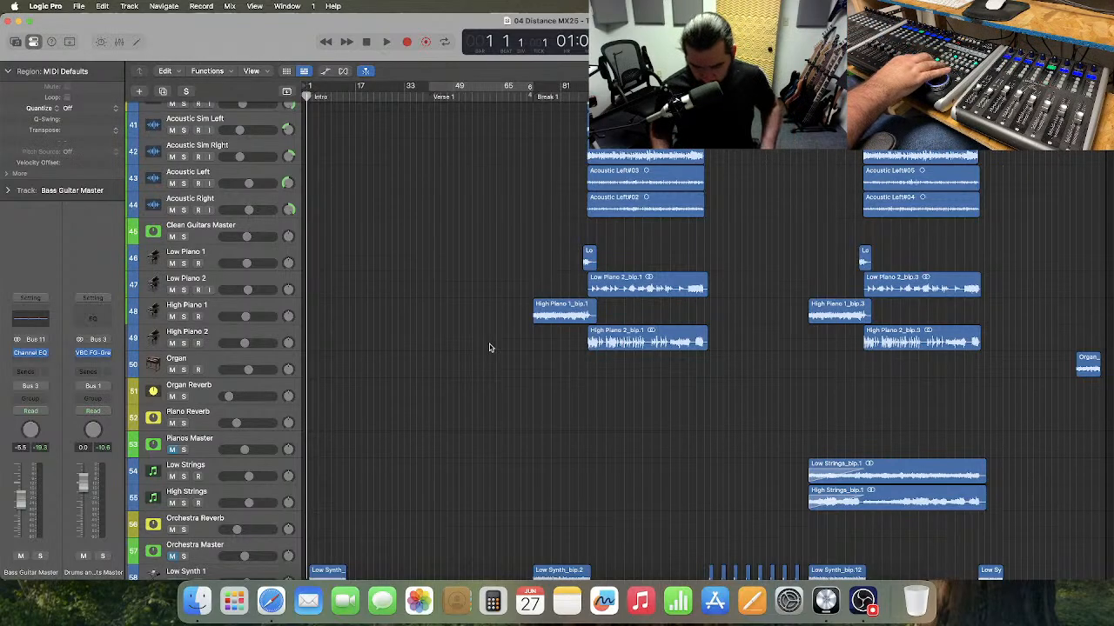
{"action": "scroll", "coordinate": [489, 348], "scroll_direction": "up", "scroll_amount": 10}
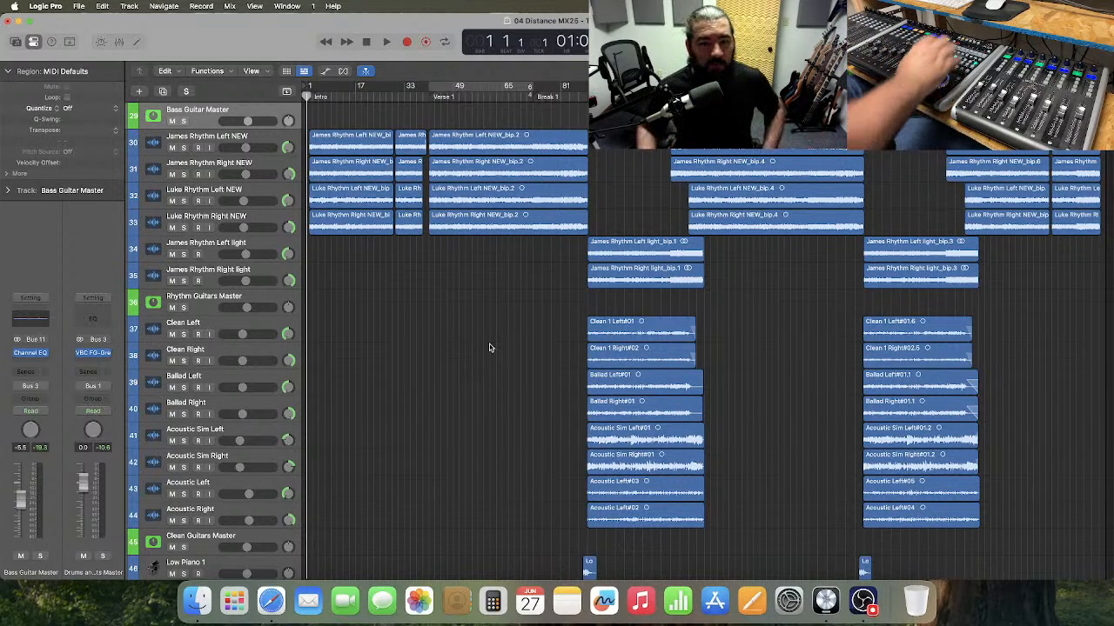
{"action": "scroll", "coordinate": [489, 348], "scroll_direction": "down", "scroll_amount": 5}
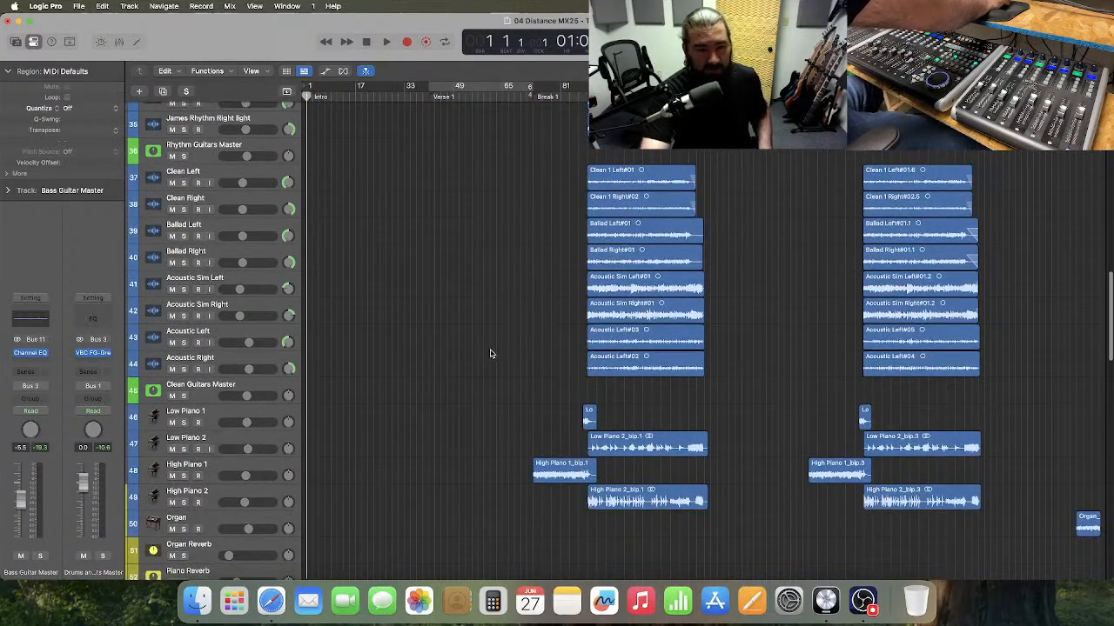
{"action": "scroll", "coordinate": [490, 353], "scroll_direction": "down", "scroll_amount": 3}
{"action": "left_click", "coordinate": [216, 304]}
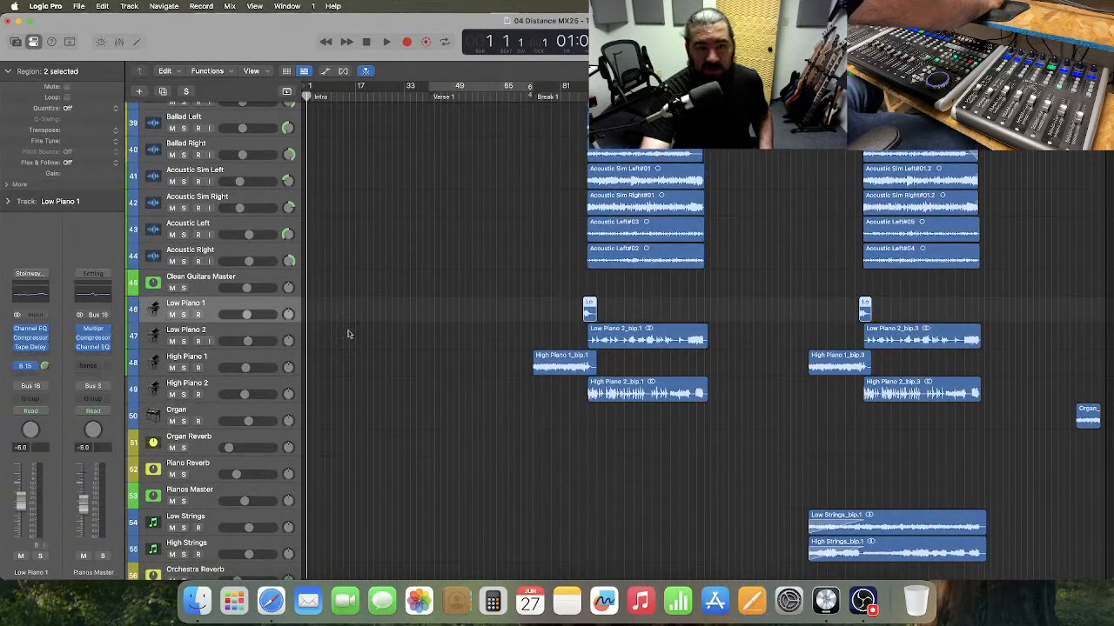
- Place the playhead just before the first Low Piano 1 region, around bar 84, and play the piano passage into bar 87
{"action": "scroll", "coordinate": [496, 369], "scroll_direction": "down", "scroll_amount": 1}
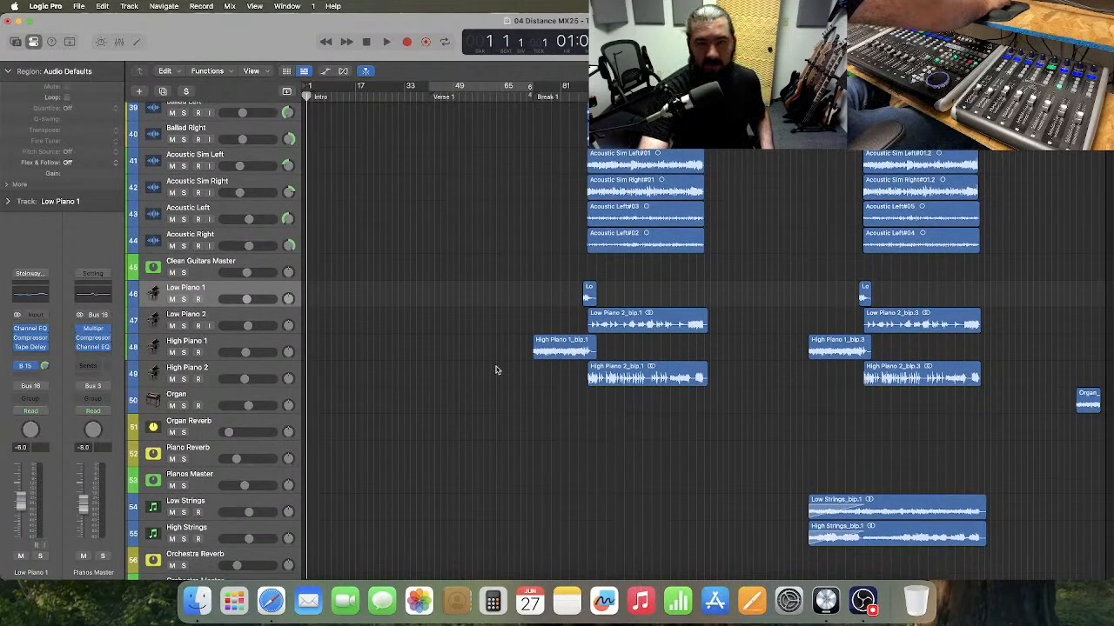
{"action": "left_click", "coordinate": [576, 96]}
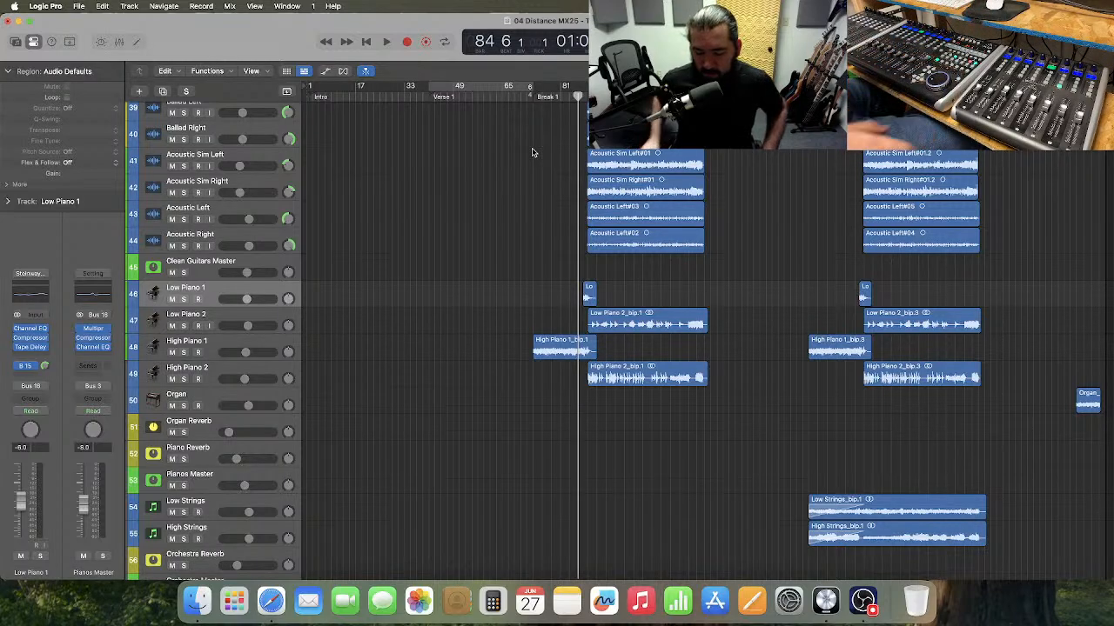
{"action": "key", "text": "comma"}
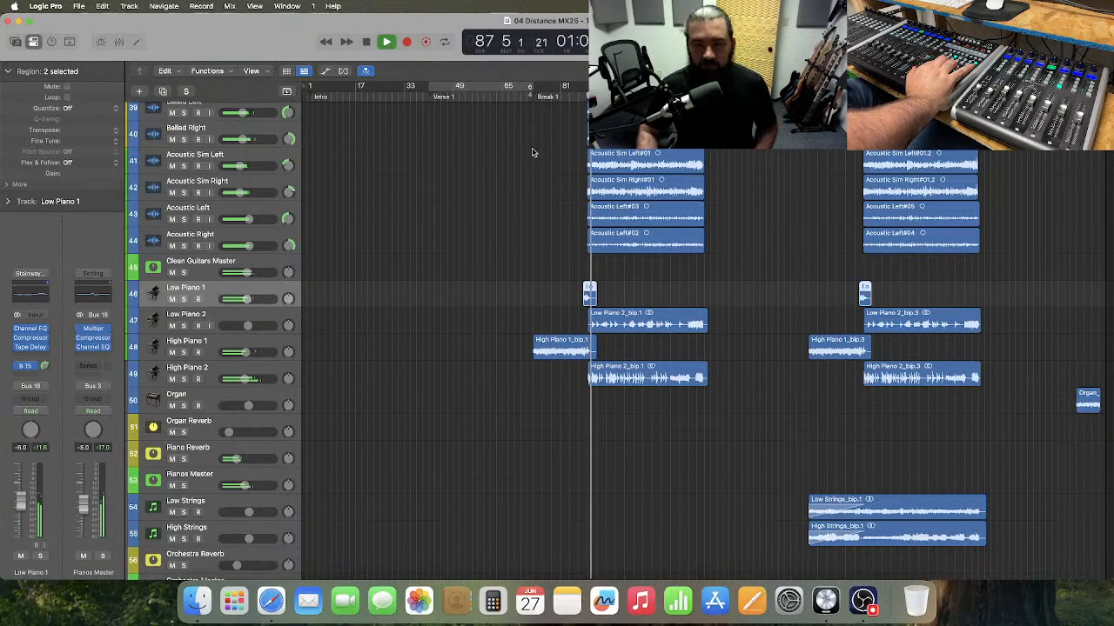
{"action": "key", "text": "space"}
- Advance the playhead bar by bar to bar 156, shortly before the second Low Piano 1 region
{"action": "key", "text": "period"}
{"action": "key", "text": "period"}
{"action": "key", "text": "period"}
{"action": "key", "text": "period"}
{"action": "key", "text": "period"}
{"action": "key", "text": "period"}
{"action": "key", "text": "period"}
{"action": "key", "text": "period"}
{"action": "key", "text": "period"}
{"action": "key", "text": "period"}
{"action": "key", "text": "period"}
{"action": "key", "text": "period"}
{"action": "key", "text": "period"}
{"action": "key", "text": "period"}
{"action": "key", "text": "period"}
{"action": "key", "text": "period"}
{"action": "key", "text": "period"}
{"action": "key", "text": "period"}
{"action": "key", "text": "period"}
{"action": "key", "text": "period"}
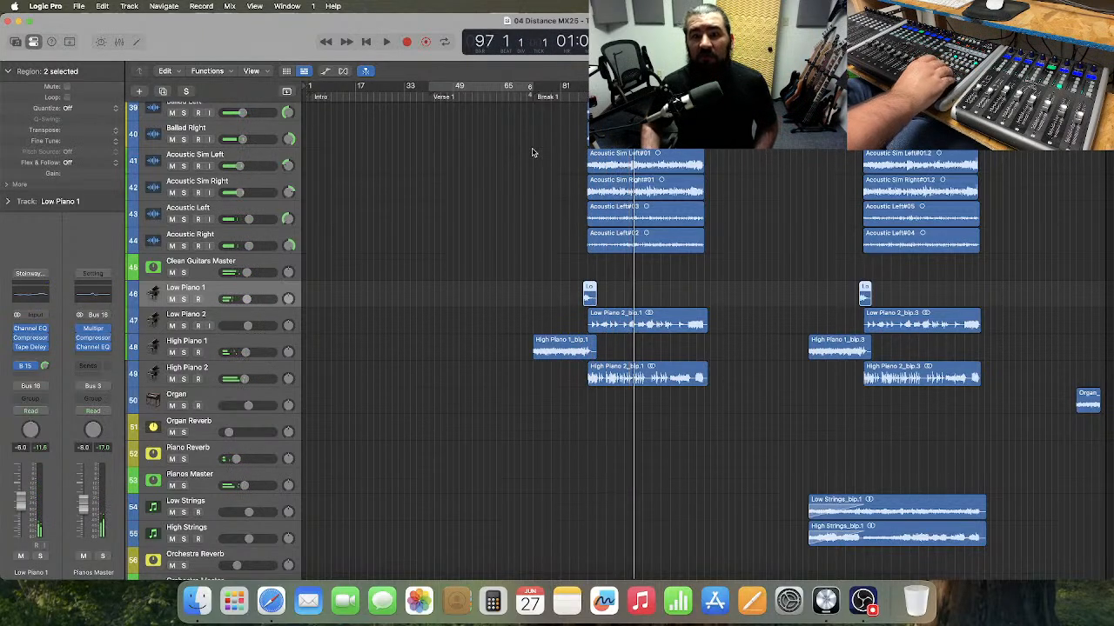
{"action": "key", "text": "period"}
{"action": "key", "text": "period"}
{"action": "key", "text": "period"}
{"action": "key", "text": "period"}
{"action": "key", "text": "period"}
{"action": "key", "text": "period"}
{"action": "key", "text": "period"}
{"action": "key", "text": "period"}
{"action": "key", "text": "period"}
{"action": "key", "text": "period"}
{"action": "key", "text": "period"}
{"action": "key", "text": "period"}
{"action": "key", "text": "period"}
{"action": "key", "text": "period"}
{"action": "key", "text": "period"}
{"action": "key", "text": "period"}
{"action": "key", "text": "period"}
{"action": "key", "text": "period"}
{"action": "key", "text": "period"}
{"action": "key", "text": "period"}
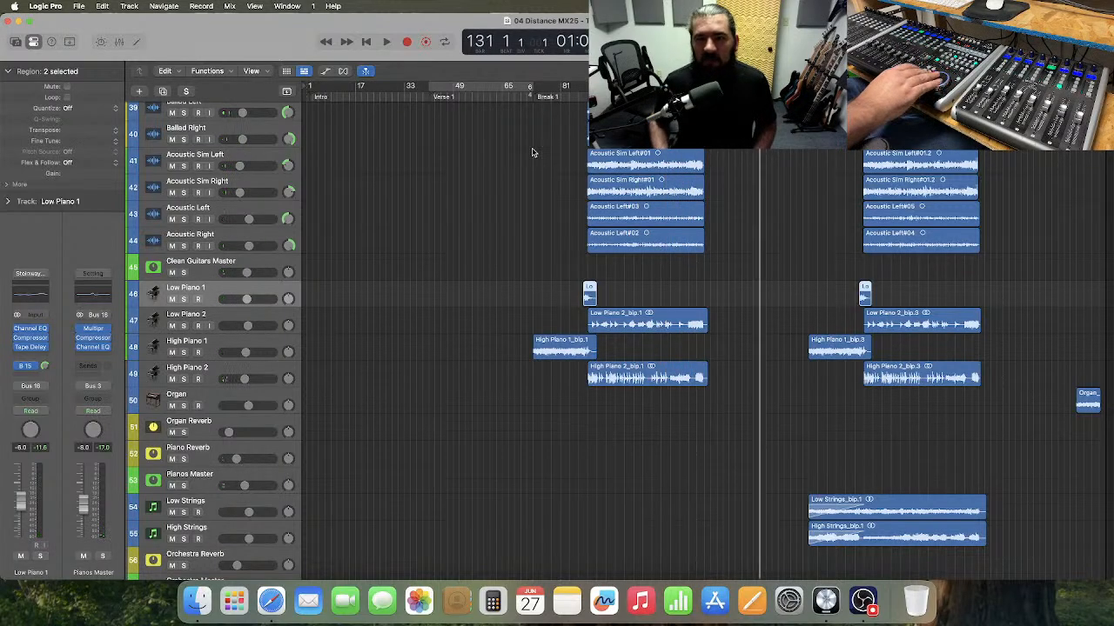
{"action": "key", "text": "period"}
{"action": "key", "text": "period"}
{"action": "key", "text": "period"}
{"action": "key", "text": "period"}
{"action": "key", "text": "period"}
{"action": "key", "text": "period"}
{"action": "key", "text": "period"}
{"action": "key", "text": "period"}
{"action": "key", "text": "period"}
{"action": "key", "text": "period"}
{"action": "key", "text": "period"}
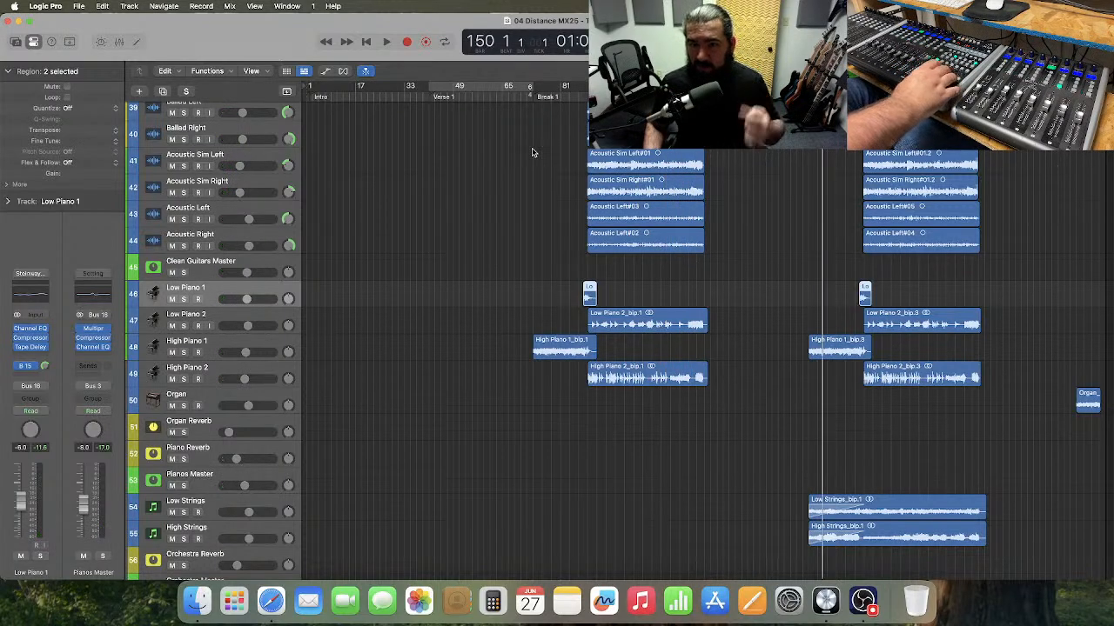
{"action": "key", "text": "period"}
{"action": "key", "text": "comma"}
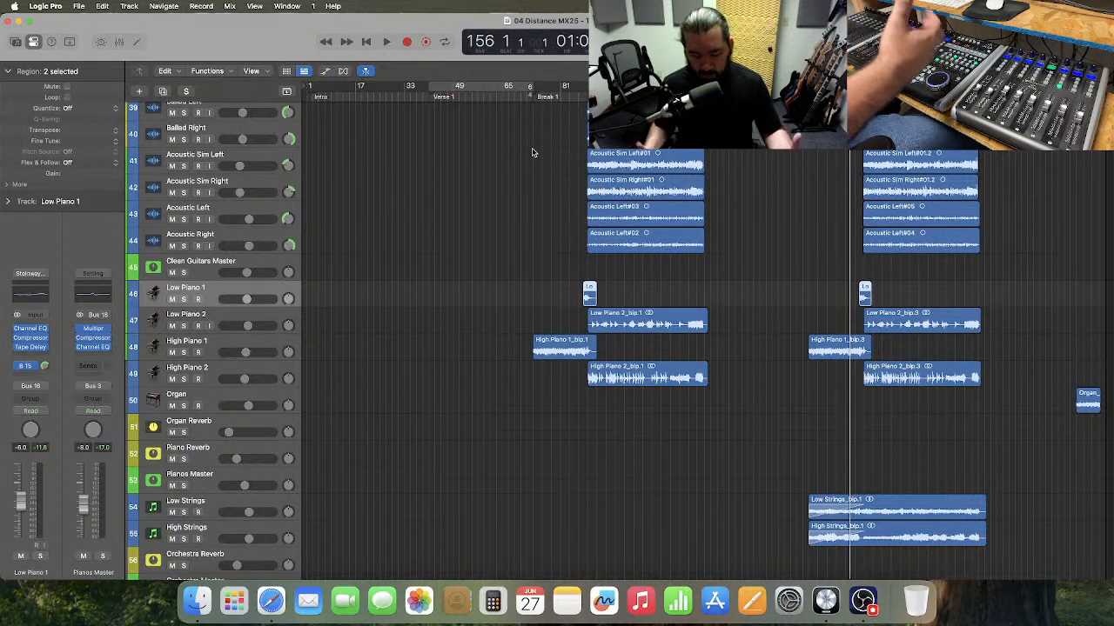
- Place the playhead at bar 154 and play the passage into the second Low Piano 1 region, stopping around bar 159
{"action": "key", "text": "comma"}
{"action": "key", "text": "comma"}
{"action": "key", "text": "period"}
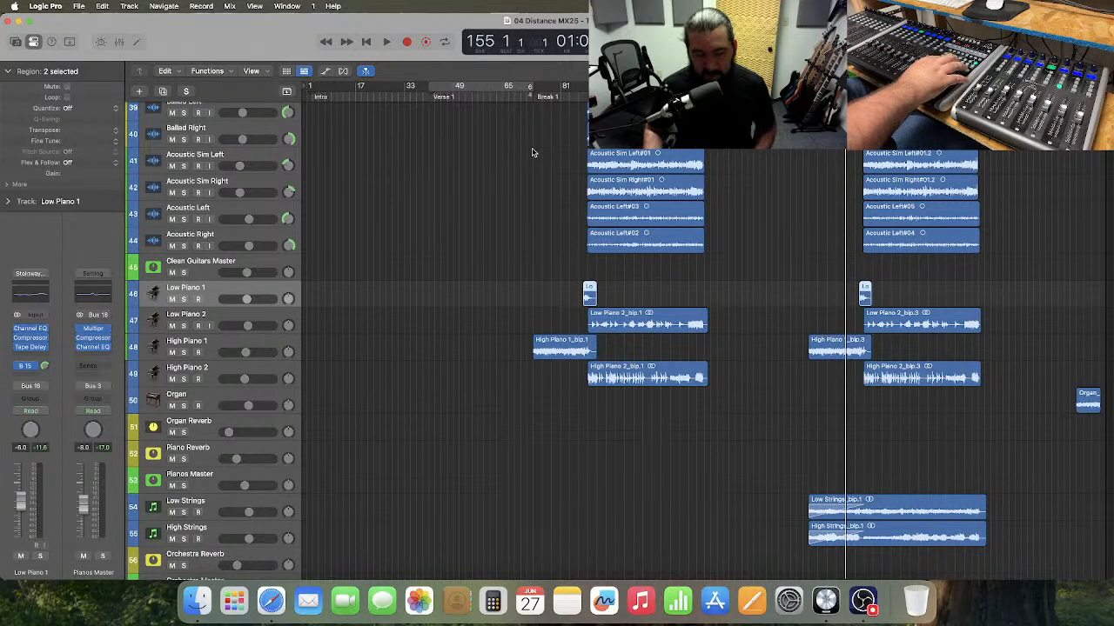
{"action": "key", "text": "Return"}
{"action": "key", "text": "period"}
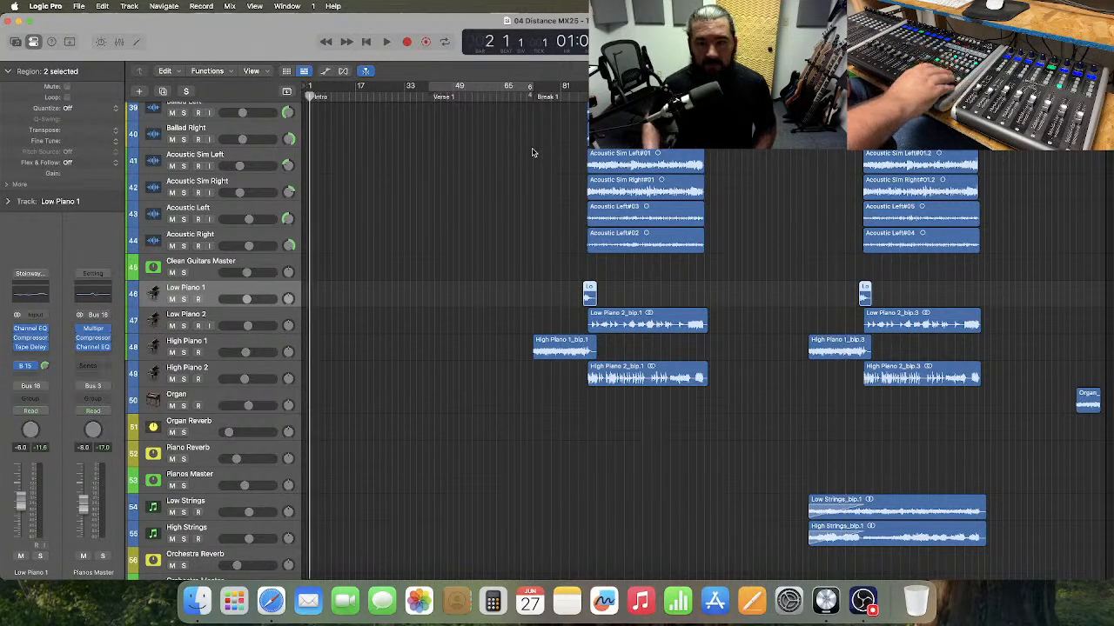
{"action": "key", "text": "period"}
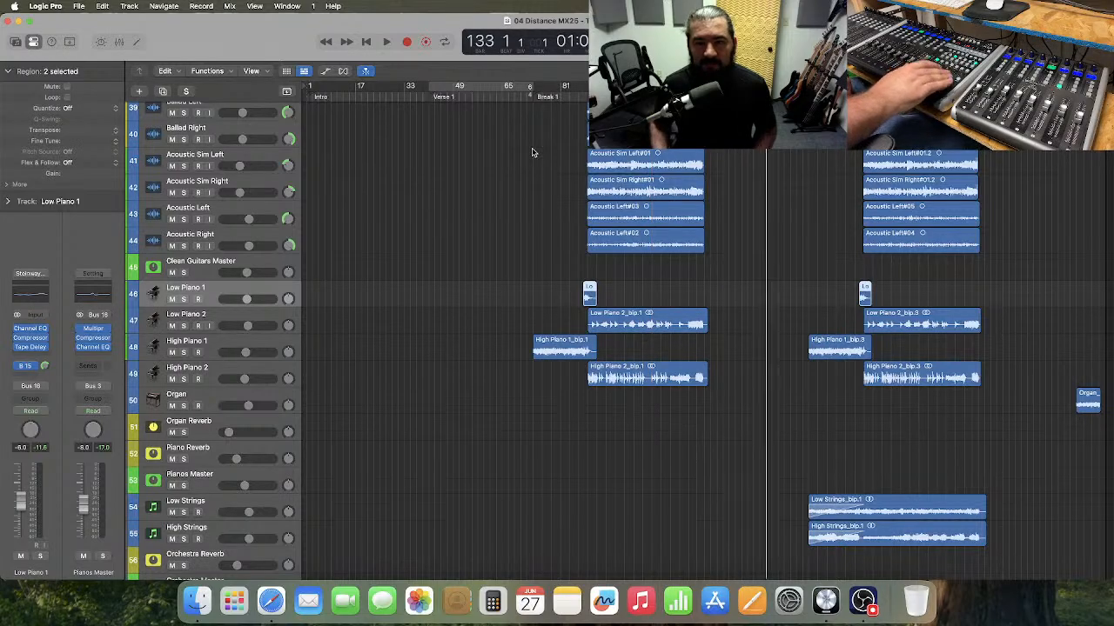
{"action": "key", "text": "comma"}
{"action": "key", "text": "comma"}
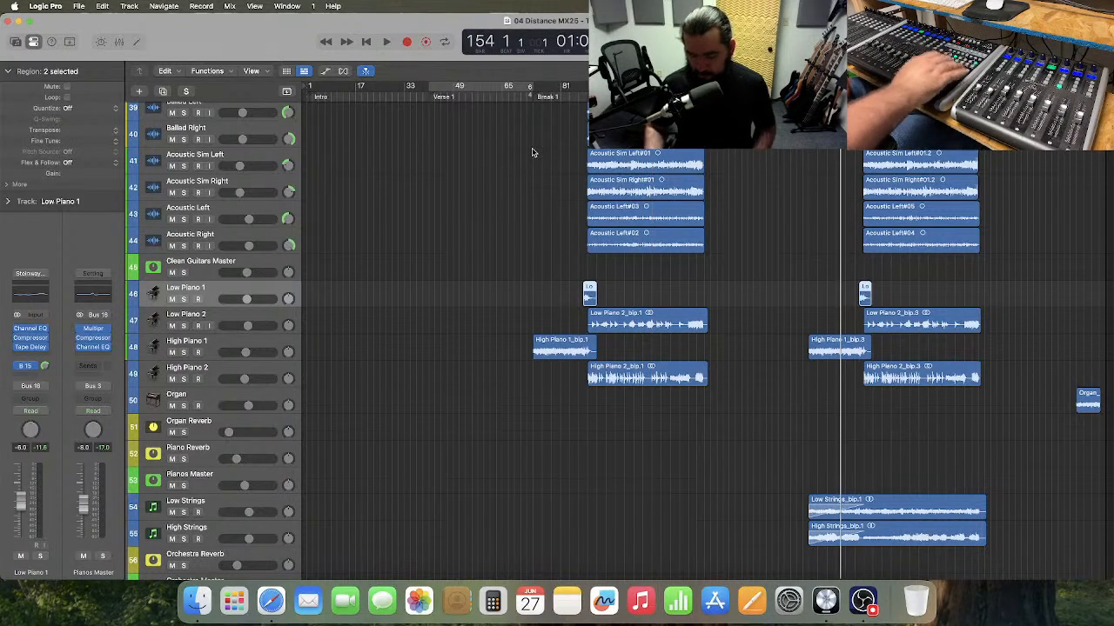
{"action": "key", "text": "space"}
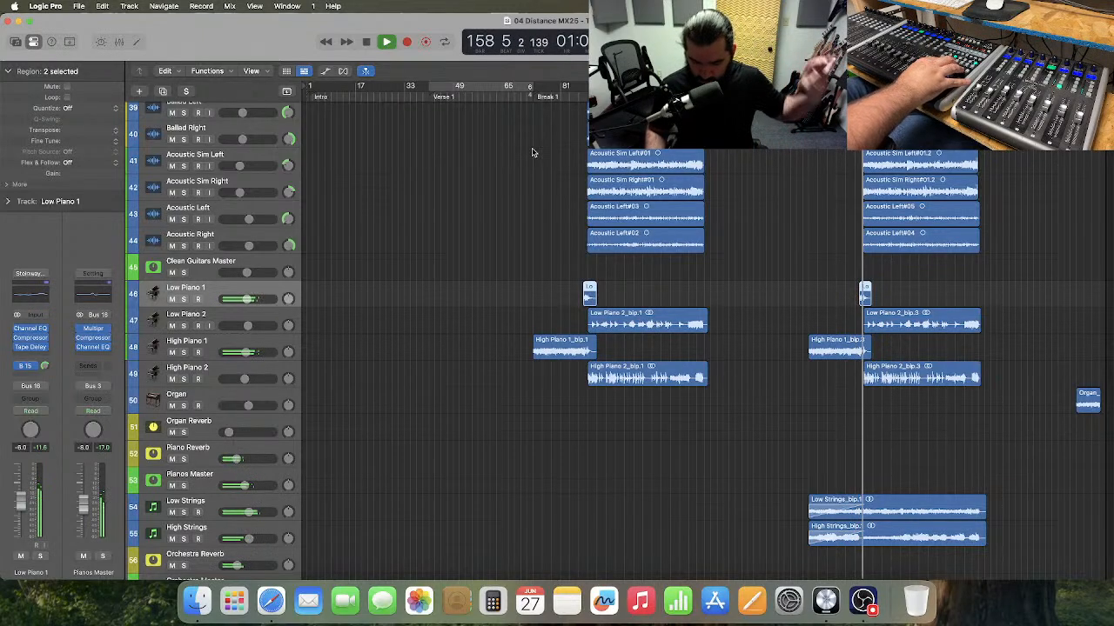
{"action": "key", "text": "space"}
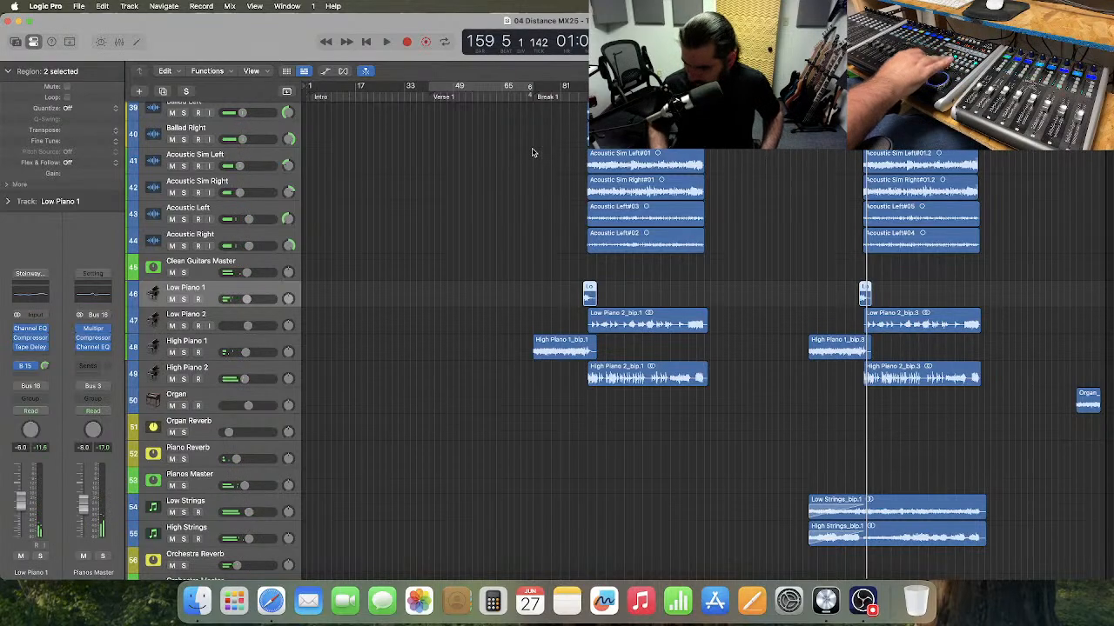
- Select the Orchestra Master track and play the strings passage from bar 155 to bar 164
{"action": "scroll", "coordinate": [533, 152], "scroll_direction": "down", "scroll_amount": 5}
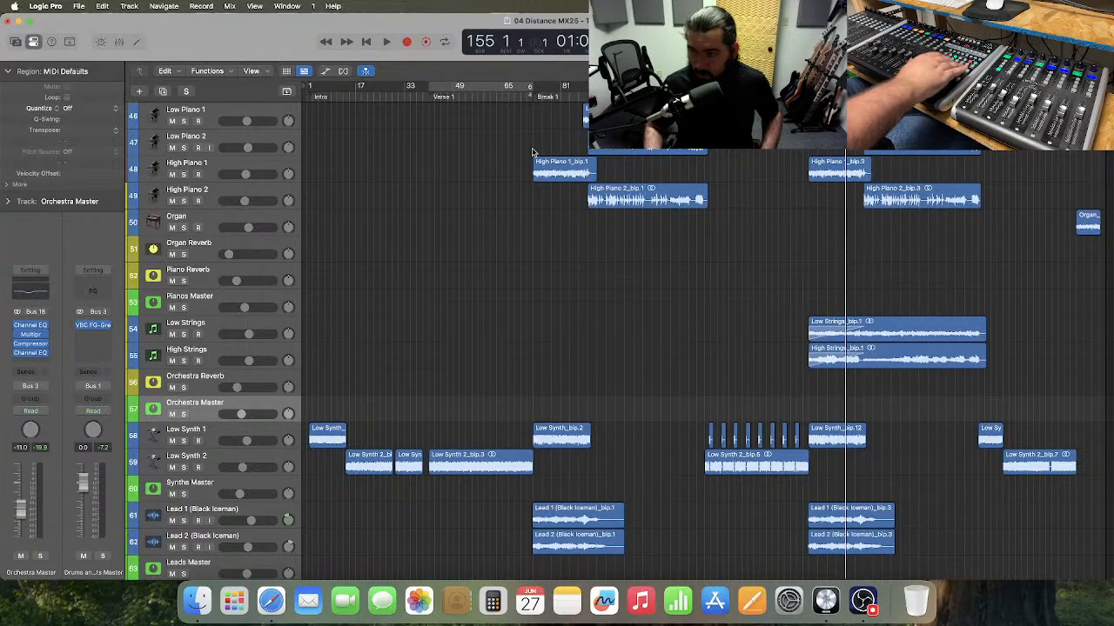
{"action": "key", "text": "space"}
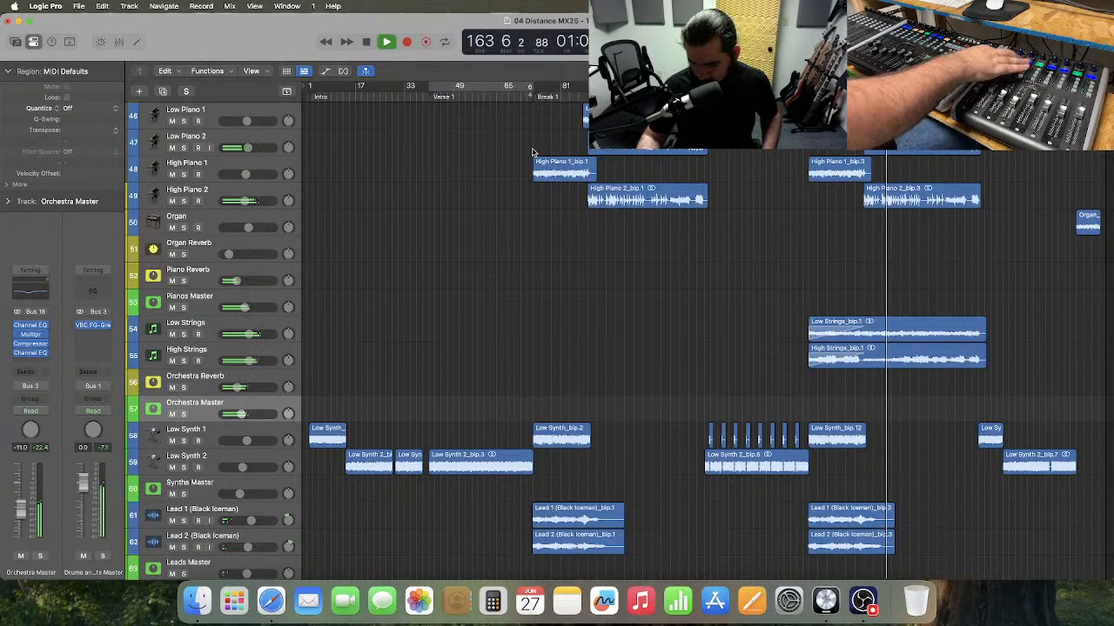
{"action": "key", "text": "space"}
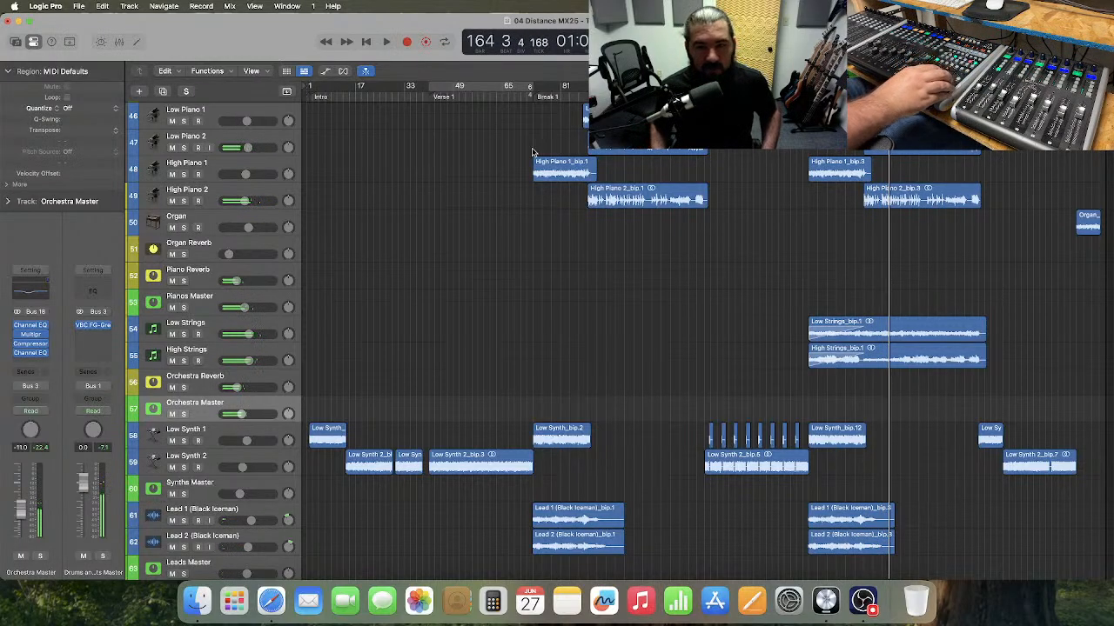
- Move the playhead back to bar 84, shortly before the first chorus
{"action": "key", "text": "comma"}
{"action": "key", "text": "comma"}
{"action": "key", "text": "comma"}
{"action": "key", "text": "comma"}
{"action": "key", "text": "comma"}
{"action": "key", "text": "comma"}
{"action": "key", "text": "comma"}
{"action": "key", "text": "comma"}
{"action": "key", "text": "comma"}
{"action": "key", "text": "comma"}
{"action": "key", "text": "comma"}
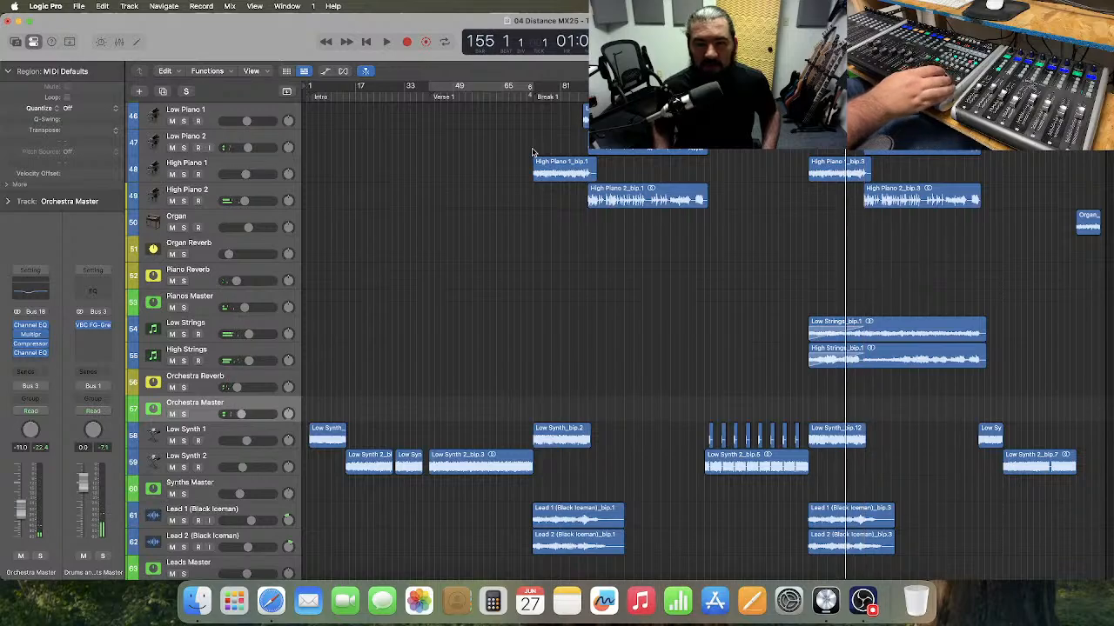
{"action": "key", "text": "comma"}
{"action": "key", "text": "comma"}
{"action": "key", "text": "comma"}
{"action": "key", "text": "comma"}
{"action": "key", "text": "comma"}
{"action": "key", "text": "comma"}
{"action": "key", "text": "comma"}
{"action": "key", "text": "comma"}
{"action": "key", "text": "comma"}
{"action": "key", "text": "comma"}
{"action": "key", "text": "comma"}
{"action": "key", "text": "comma"}
{"action": "key", "text": "comma"}
{"action": "key", "text": "comma"}
{"action": "key", "text": "comma"}
{"action": "key", "text": "comma"}
{"action": "key", "text": "comma"}
{"action": "key", "text": "comma"}
{"action": "key", "text": "comma"}
{"action": "key", "text": "comma"}
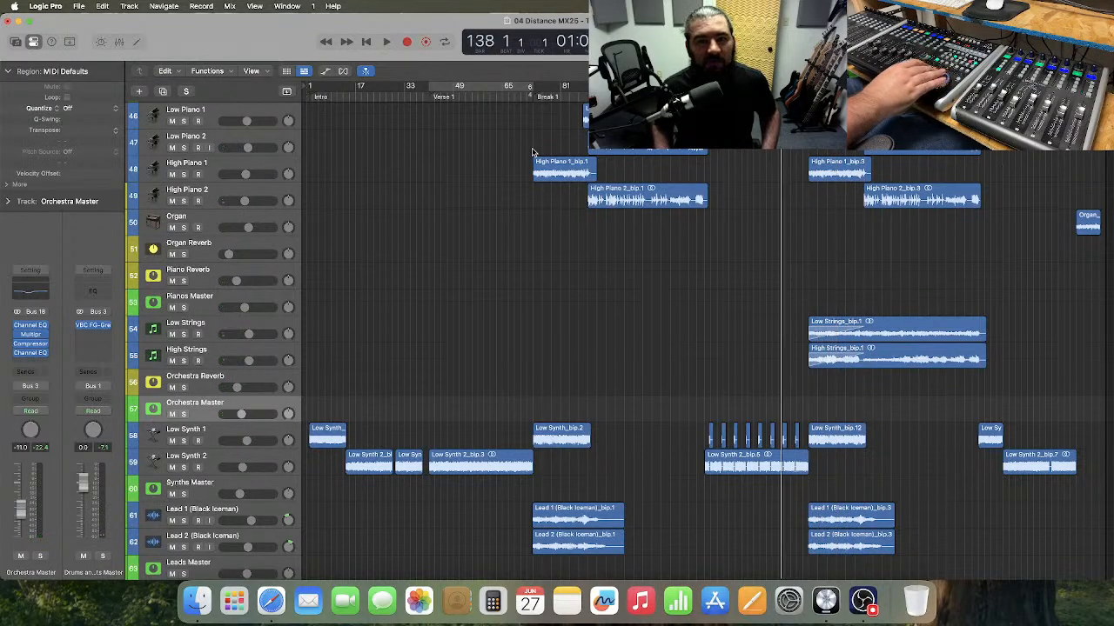
{"action": "key", "text": "comma"}
{"action": "key", "text": "comma"}
{"action": "key", "text": "comma"}
{"action": "key", "text": "comma"}
{"action": "key", "text": "comma"}
{"action": "key", "text": "comma"}
{"action": "key", "text": "comma"}
{"action": "key", "text": "comma"}
{"action": "key", "text": "comma"}
{"action": "key", "text": "comma"}
{"action": "key", "text": "comma"}
{"action": "key", "text": "comma"}
{"action": "key", "text": "comma"}
{"action": "key", "text": "comma"}
{"action": "key", "text": "comma"}
{"action": "key", "text": "comma"}
{"action": "key", "text": "comma"}
{"action": "key", "text": "comma"}
{"action": "key", "text": "comma"}
{"action": "key", "text": "comma"}
{"action": "key", "text": "period"}
{"action": "key", "text": "period"}
{"action": "key", "text": "period"}
{"action": "key", "text": "period"}
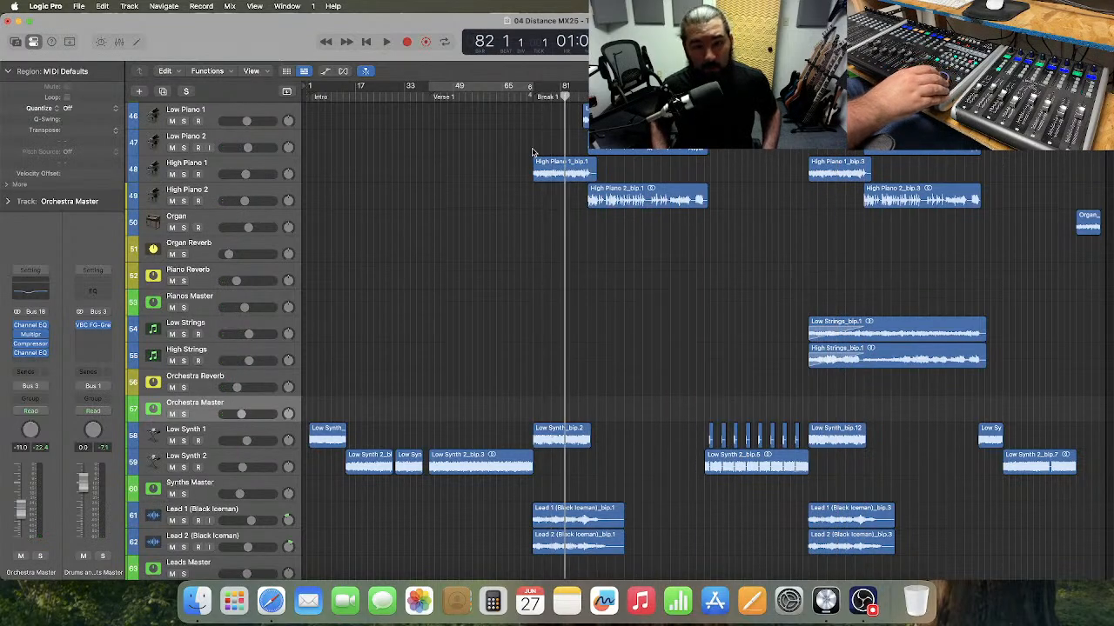
{"action": "key", "text": "period"}
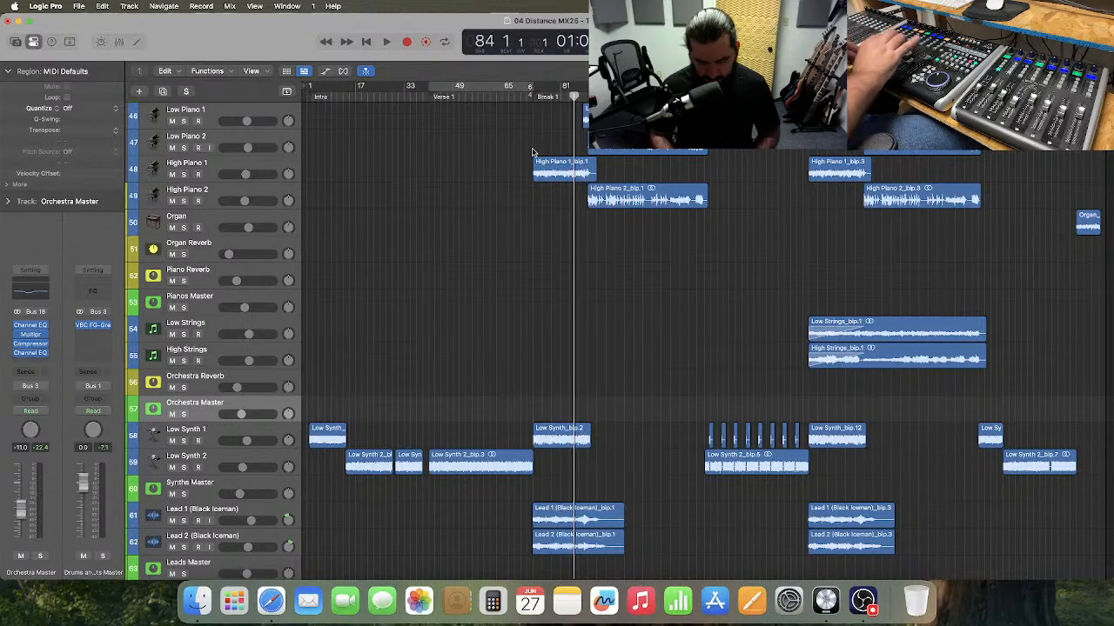
- Set the Low Strings track's volume to -7.5 dB and the Orchestra Master's volume to -10 dB
{"action": "key", "text": "Up"}
{"action": "key", "text": "Up"}
{"action": "key", "text": "Up"}
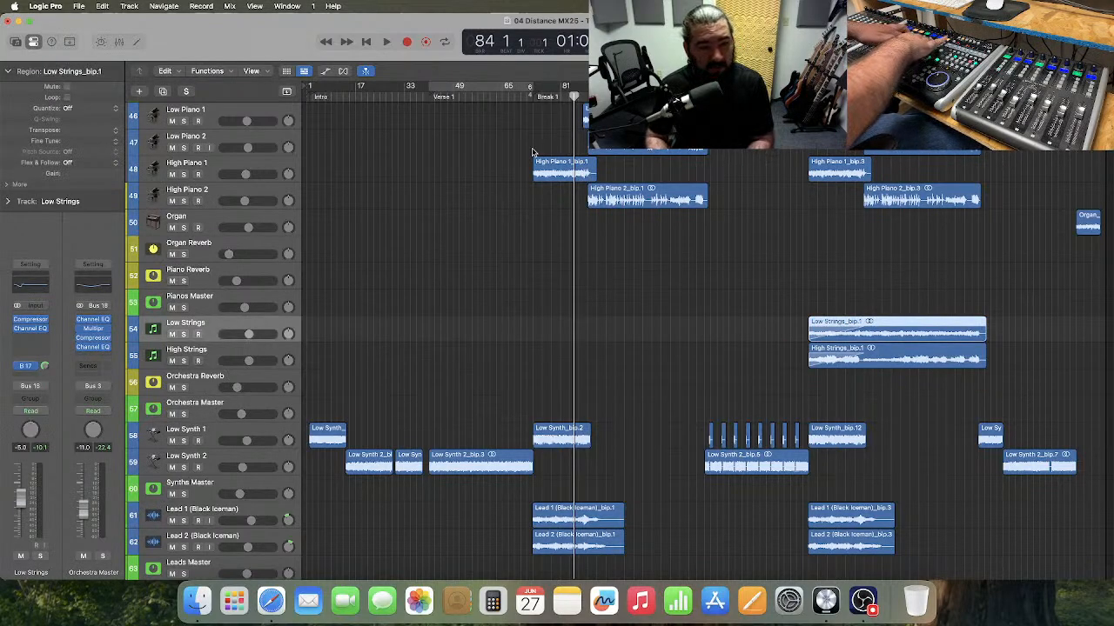
{"action": "key", "text": "Down"}
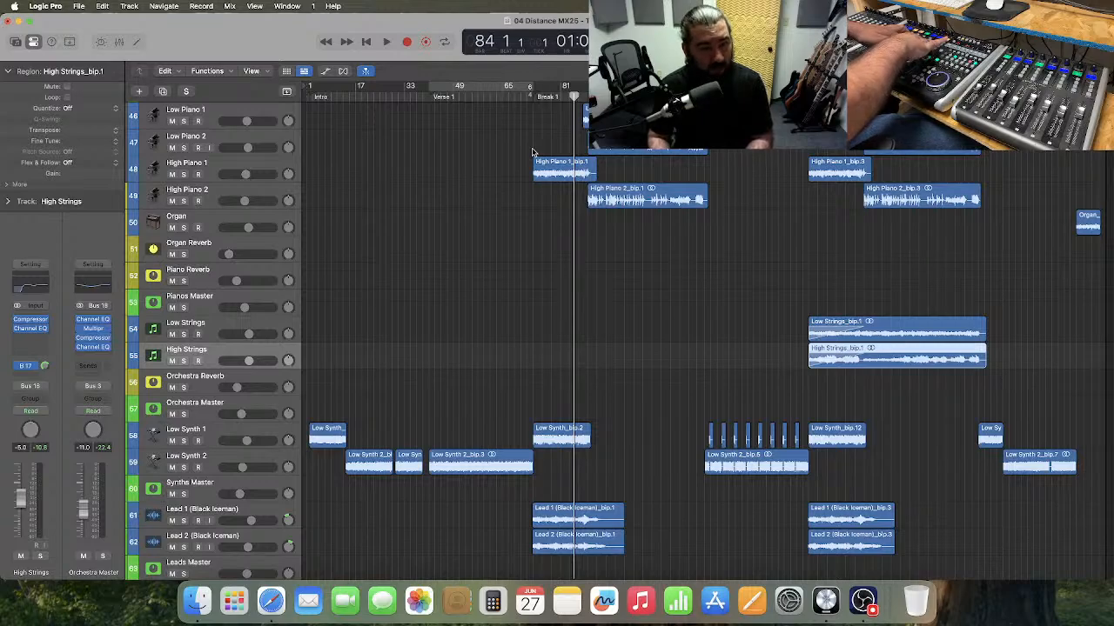
{"action": "key", "text": "Up"}
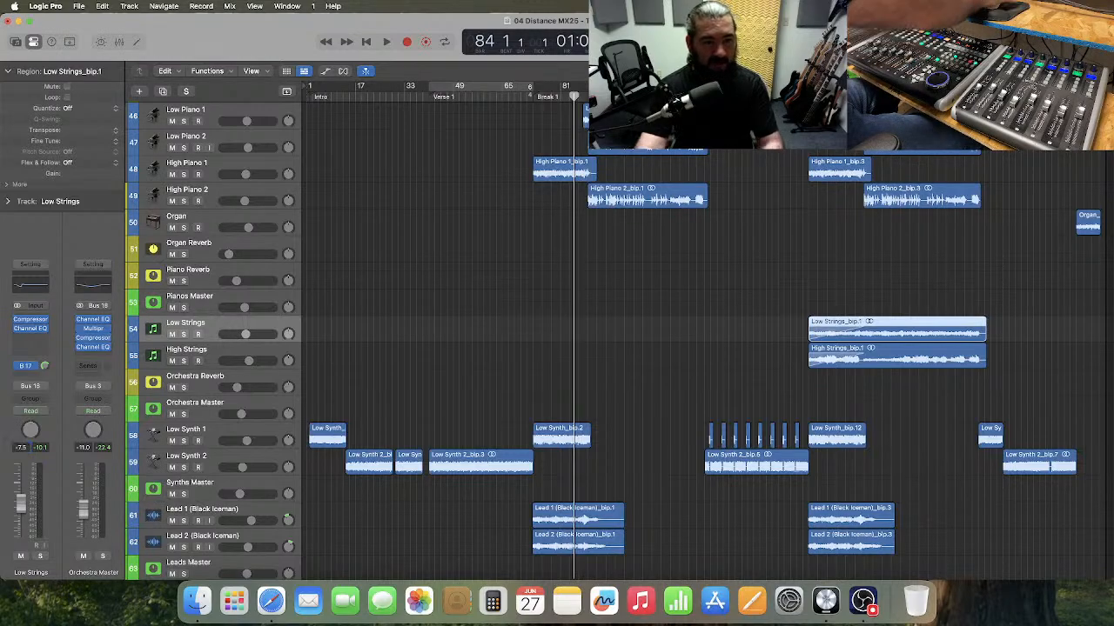
{"action": "left_click", "coordinate": [255, 420]}
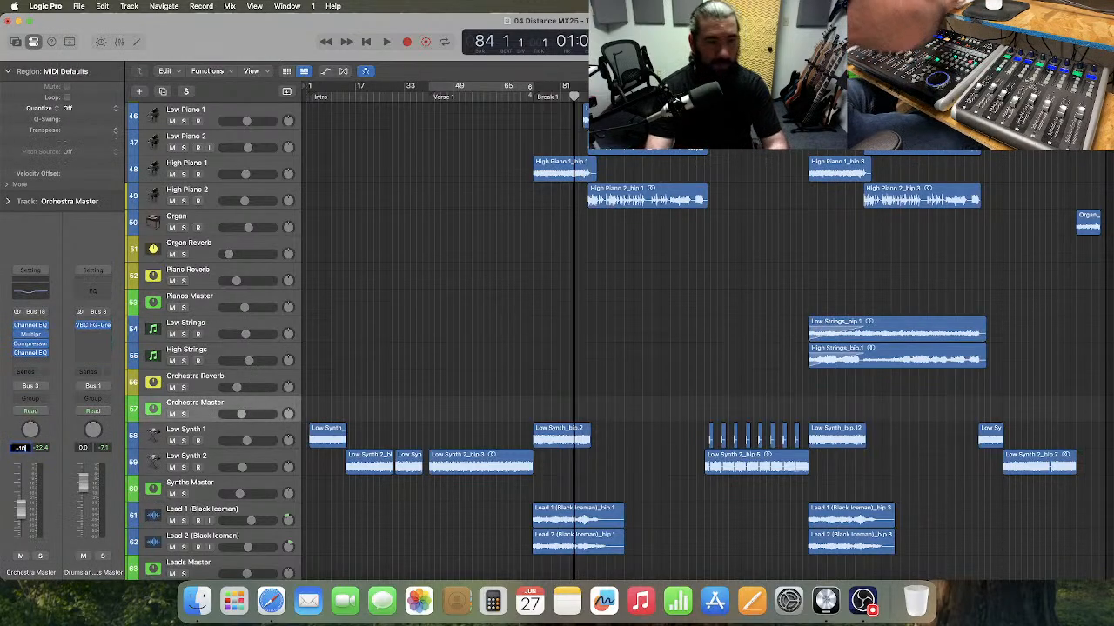
{"action": "scroll", "coordinate": [466, 291], "scroll_direction": "up", "scroll_amount": 2}
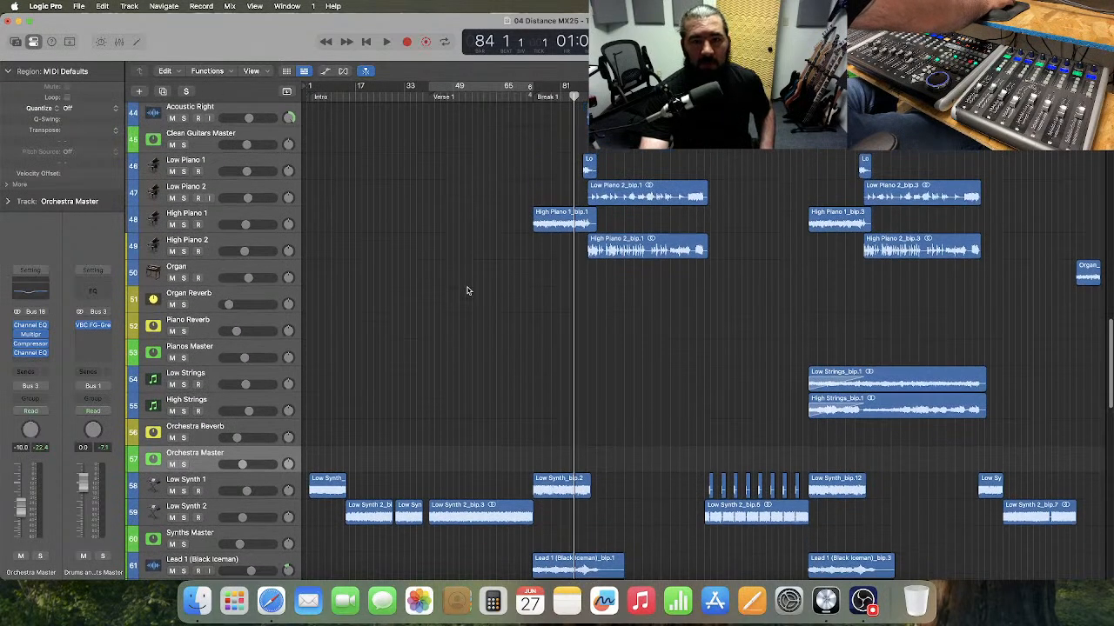
- Solo Low Piano 2 and High Piano 2, play them from bar 87 to about bar 93, and clear the solos
{"action": "scroll", "coordinate": [466, 290], "scroll_direction": "down", "scroll_amount": 1}
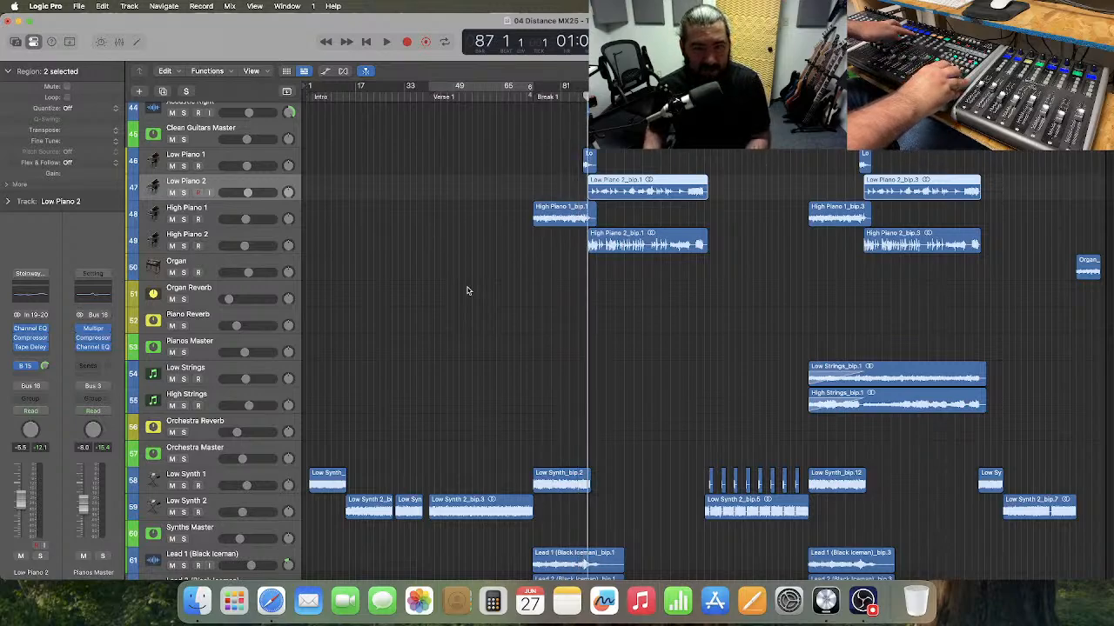
{"action": "key", "text": "s"}
{"action": "key", "text": "space"}
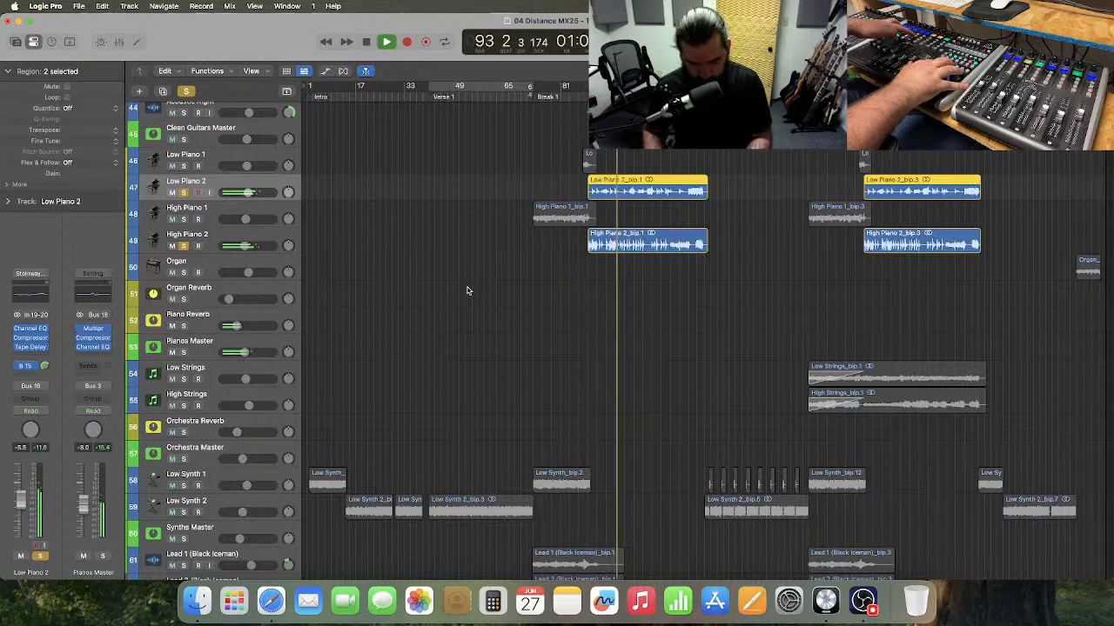
{"action": "key", "text": "space"}
{"action": "key", "text": "ctrl+alt+super+s"}
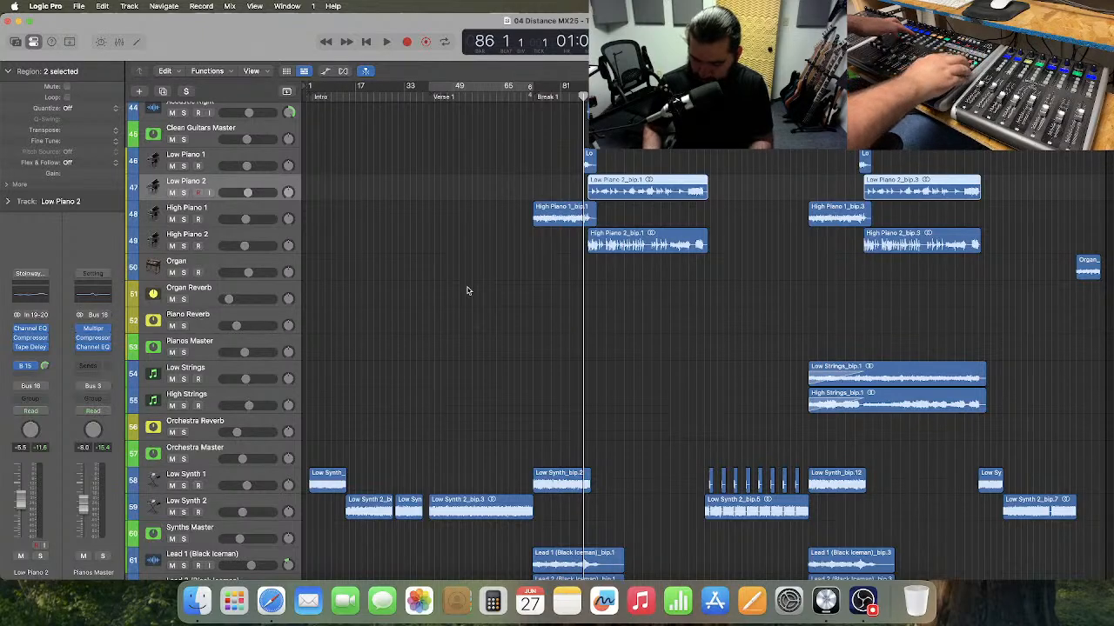
- Play the first chorus with the full mix from bar 86 to bar 113 and return the playhead to bar 87
{"action": "key", "text": "space"}
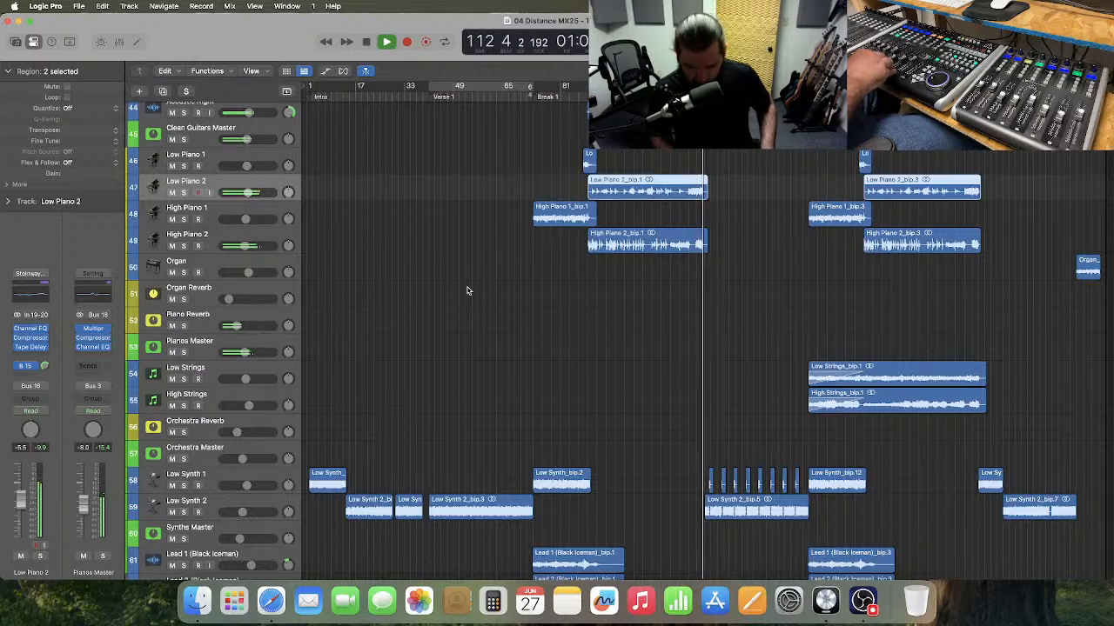
{"action": "key", "text": "space"}
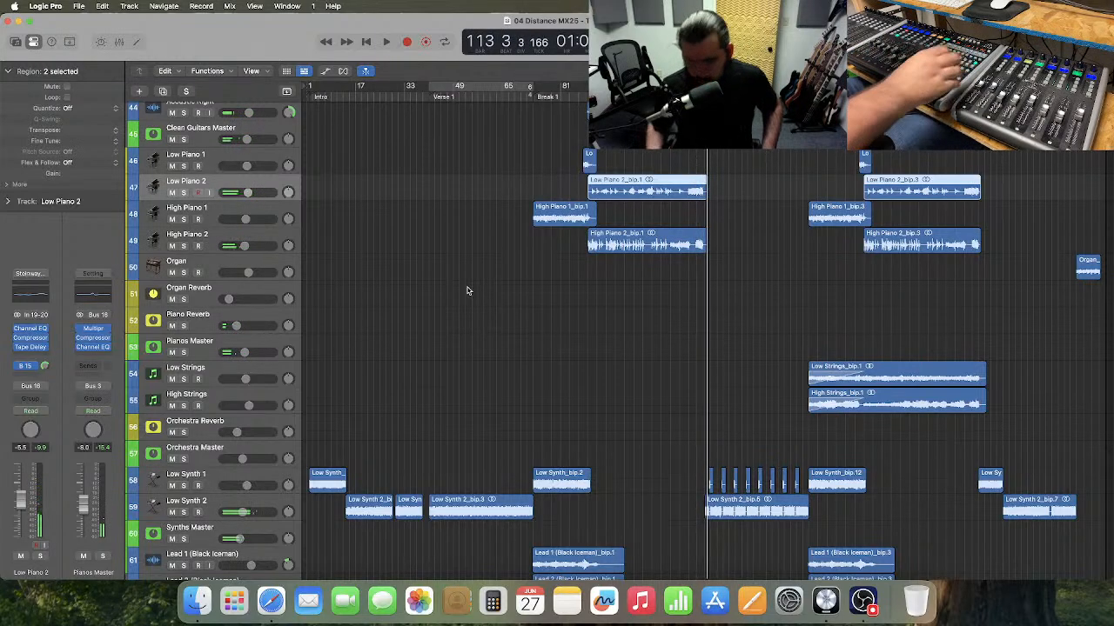
{"action": "key", "text": "comma"}
{"action": "key", "text": "comma"}
{"action": "key", "text": "comma"}
{"action": "key", "text": "comma"}
{"action": "key", "text": "comma"}
{"action": "key", "text": "comma"}
{"action": "key", "text": "comma"}
{"action": "key", "text": "comma"}
{"action": "key", "text": "comma"}
{"action": "key", "text": "comma"}
{"action": "key", "text": "comma"}
{"action": "key", "text": "comma"}
{"action": "key", "text": "comma"}
{"action": "key", "text": "comma"}
{"action": "key", "text": "comma"}
{"action": "key", "text": "comma"}
{"action": "key", "text": "comma"}
{"action": "key", "text": "comma"}
{"action": "key", "text": "comma"}
{"action": "key", "text": "comma"}
{"action": "key", "text": "comma"}
{"action": "key", "text": "comma"}
{"action": "key", "text": "comma"}
{"action": "key", "text": "comma"}
{"action": "key", "text": "comma"}
{"action": "key", "text": "comma"}
{"action": "key", "text": "comma"}
{"action": "key", "text": "comma"}
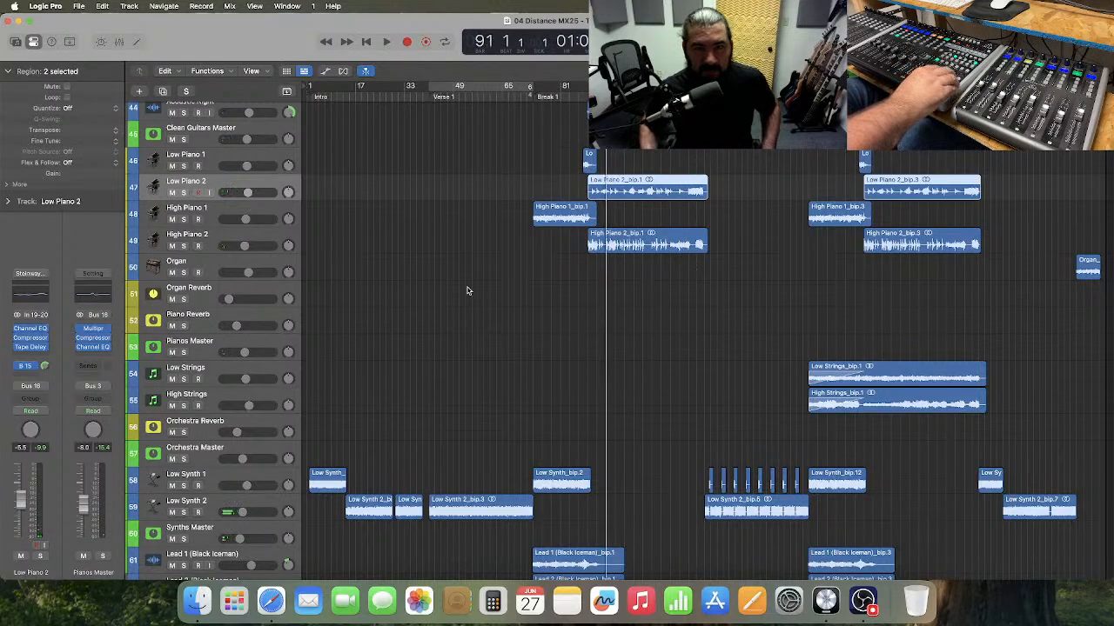
{"action": "key", "text": "period"}
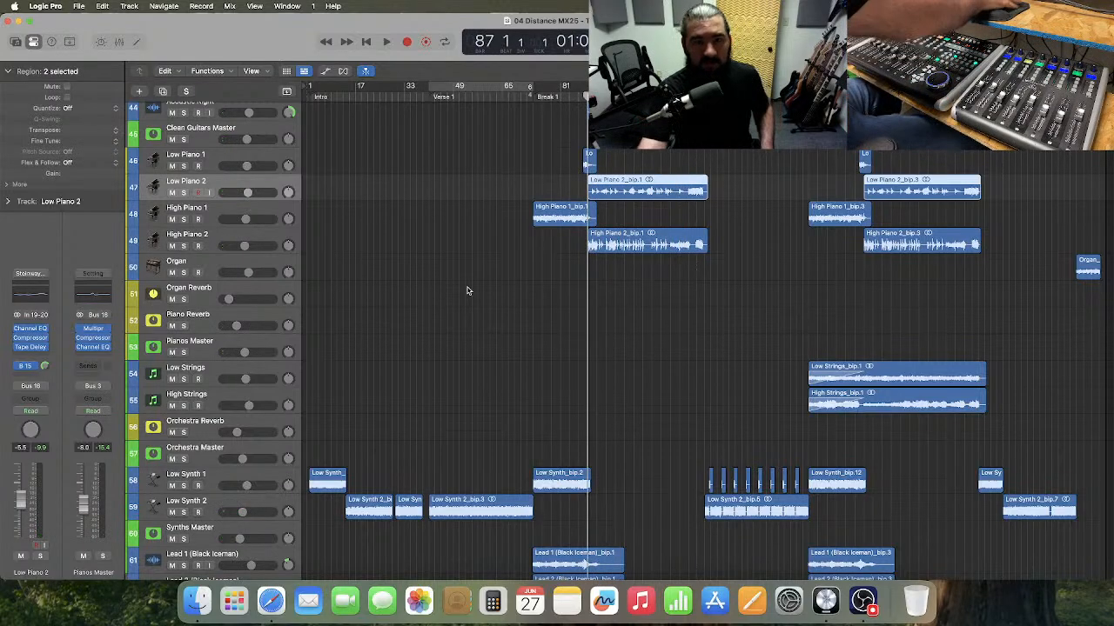
- Show the track automation and start volume automation on Low Piano 2 at -5.5 dB and High Piano 2 at -8.0 dB
{"action": "left_click", "coordinate": [466, 291]}
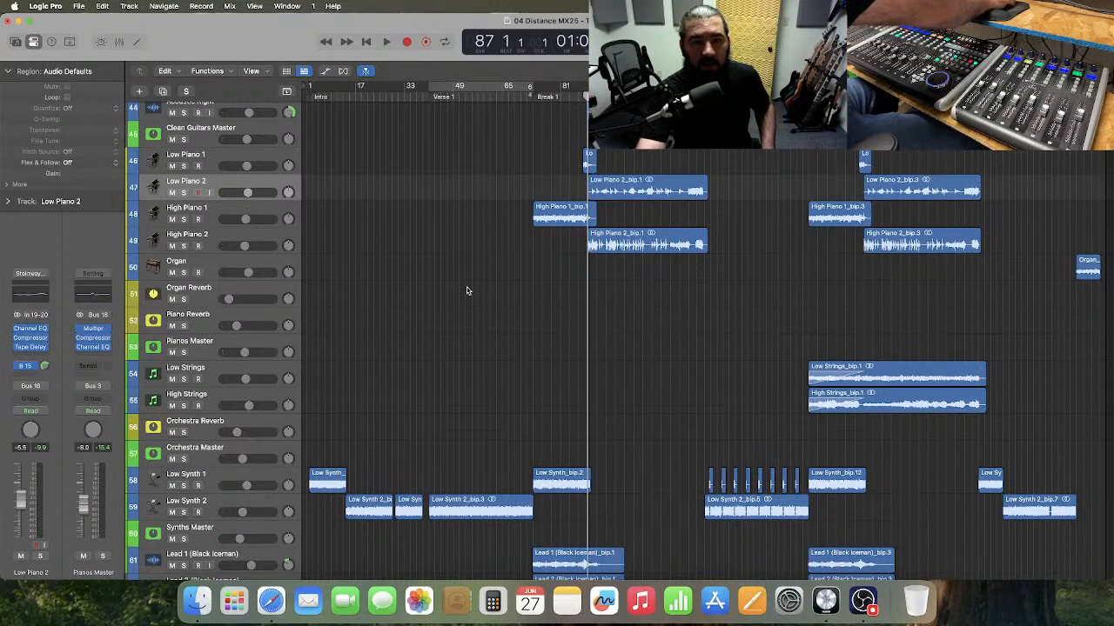
{"action": "left_click", "coordinate": [326, 71]}
{"action": "left_click", "coordinate": [561, 209]}
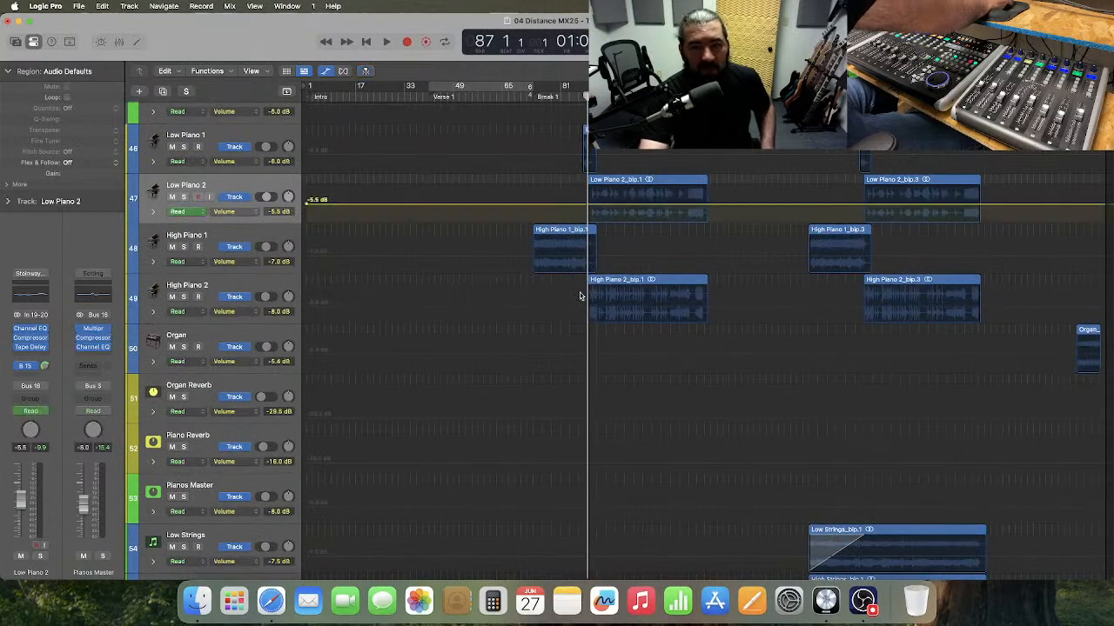
{"action": "left_click", "coordinate": [579, 295], "text": "shift"}
- Enlarge the Low Piano 2 track lane around bar 87 so its waveform and volume curve can be edited closely
{"action": "key", "text": "super+Right"}
{"action": "key", "text": "super+Right"}
{"action": "key", "text": "super+Right"}
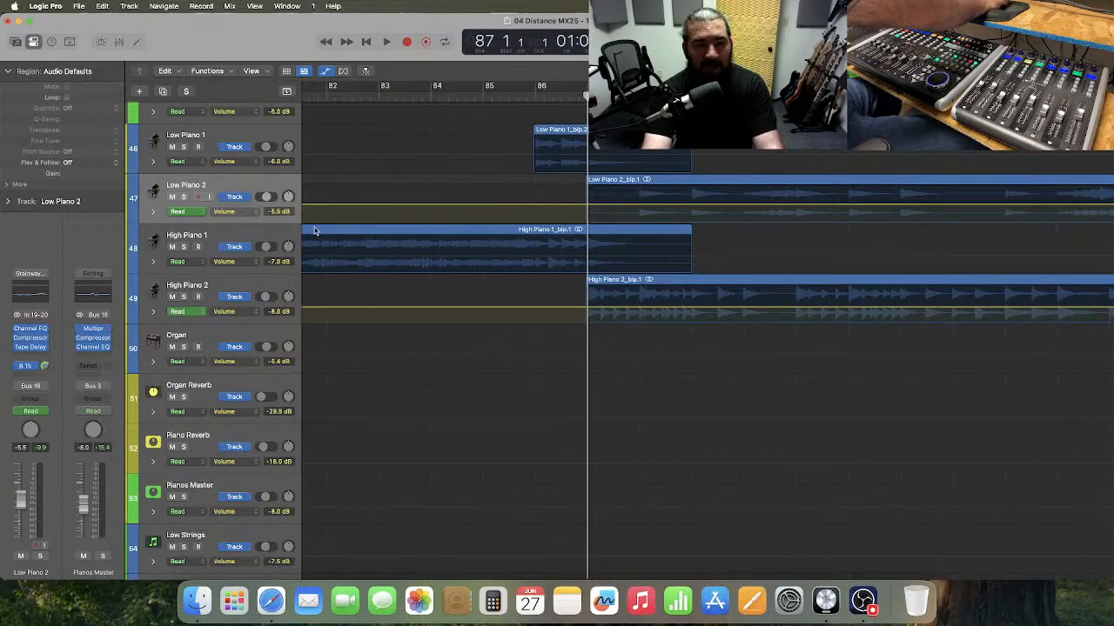
{"action": "left_click_drag", "start_coordinate": [224, 222], "coordinate": [261, 315]}
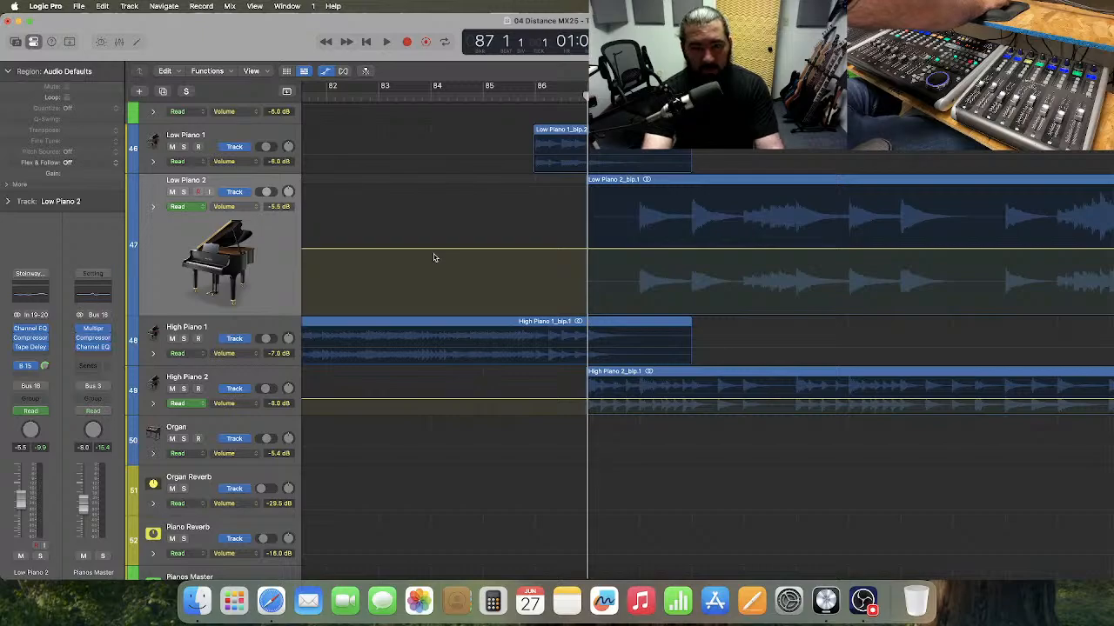
- Solo the Low Piano 2 and High Piano 2 tracks and play the first chorus from bar 87 to bar 98
{"action": "left_click", "coordinate": [185, 91]}
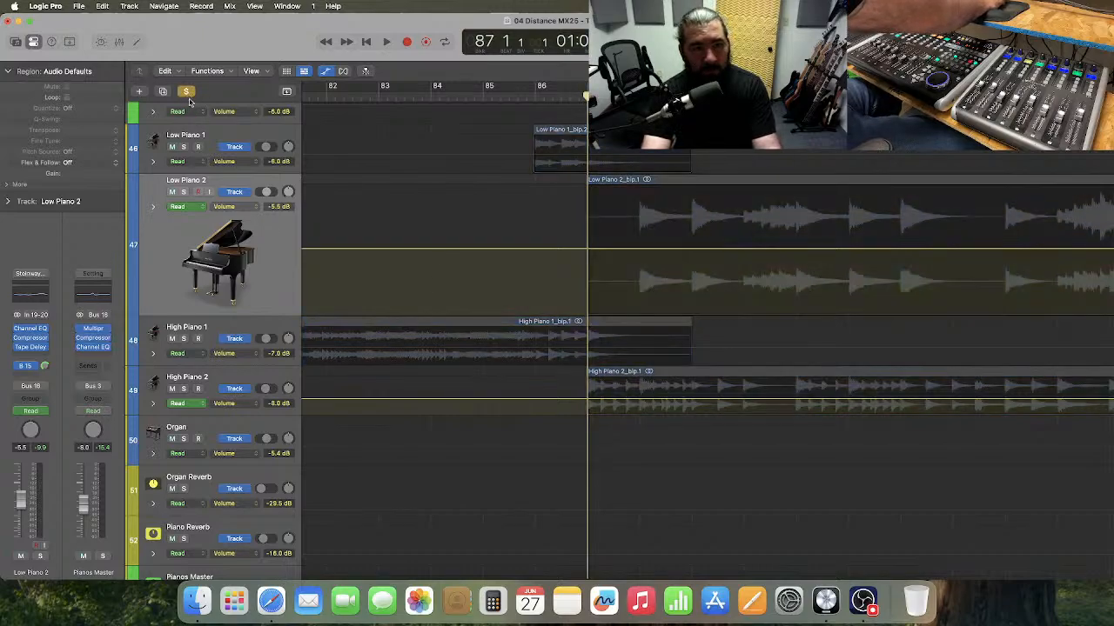
{"action": "scroll", "coordinate": [267, 213], "scroll_direction": "down", "scroll_amount": 5}
{"action": "scroll", "coordinate": [267, 219], "scroll_direction": "down", "scroll_amount": 20}
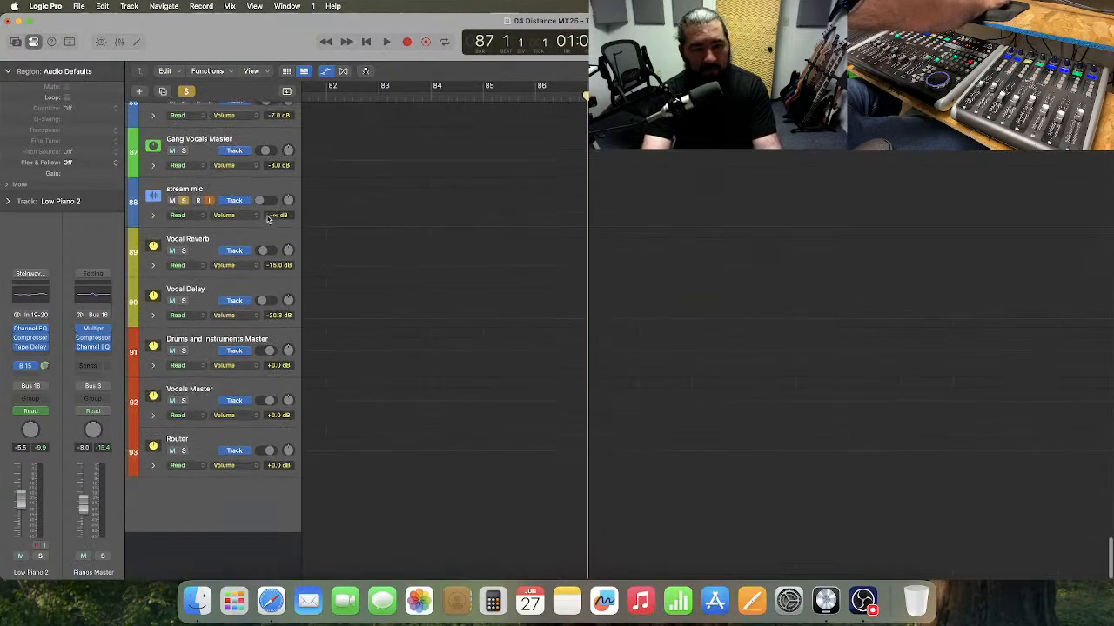
{"action": "scroll", "coordinate": [267, 219], "scroll_direction": "up", "scroll_amount": 20}
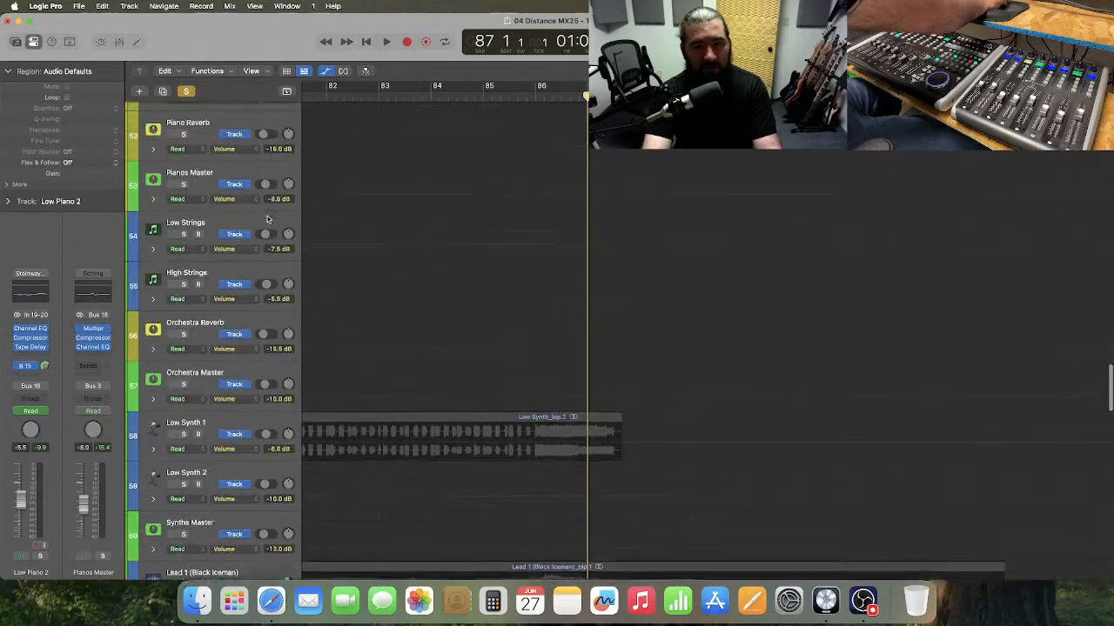
{"action": "scroll", "coordinate": [267, 220], "scroll_direction": "down", "scroll_amount": 1}
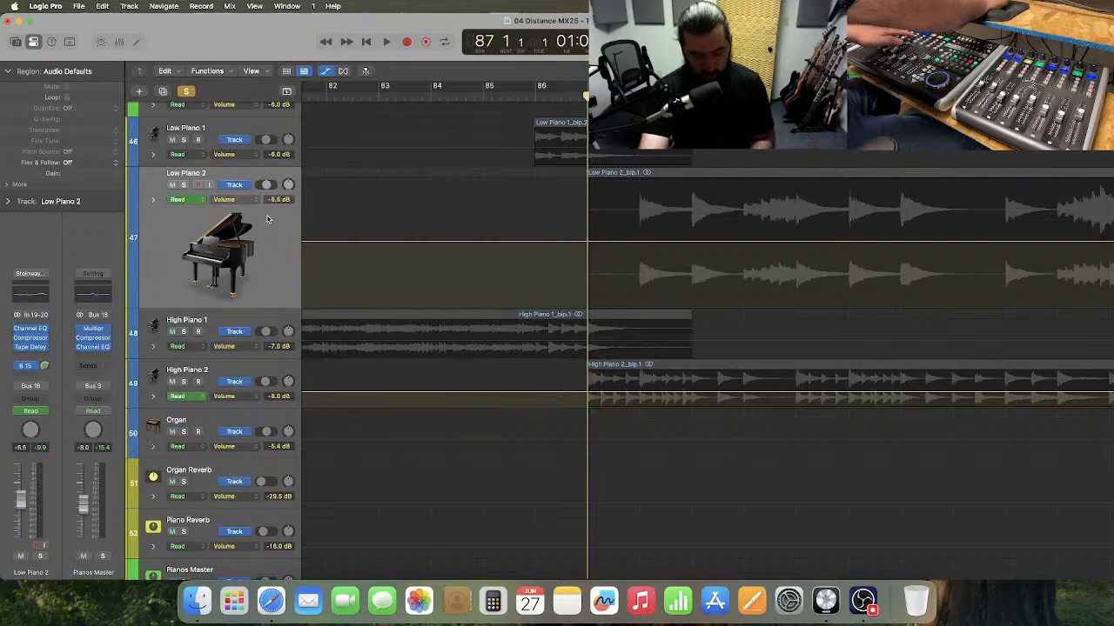
{"action": "key", "text": "s"}
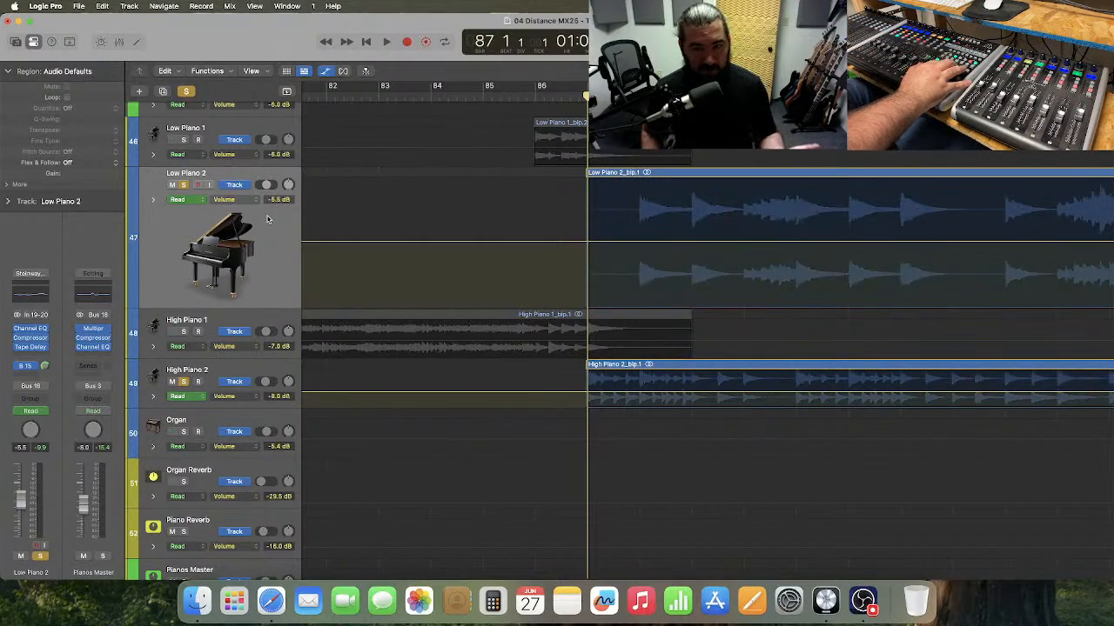
{"action": "key", "text": "space"}
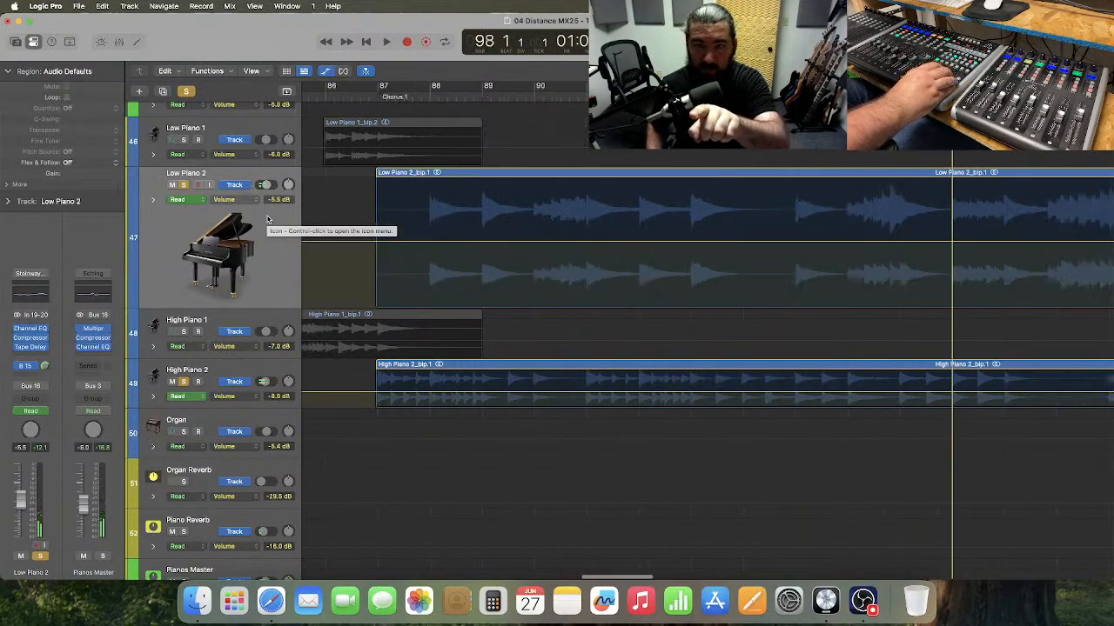
- Play the soloed Low Piano 2 and High Piano 2 tracks from bar 95 to bar 101
{"action": "key", "text": "comma"}
{"action": "key", "text": "comma"}
{"action": "key", "text": "comma"}
{"action": "key", "text": "comma"}
{"action": "key", "text": "comma"}
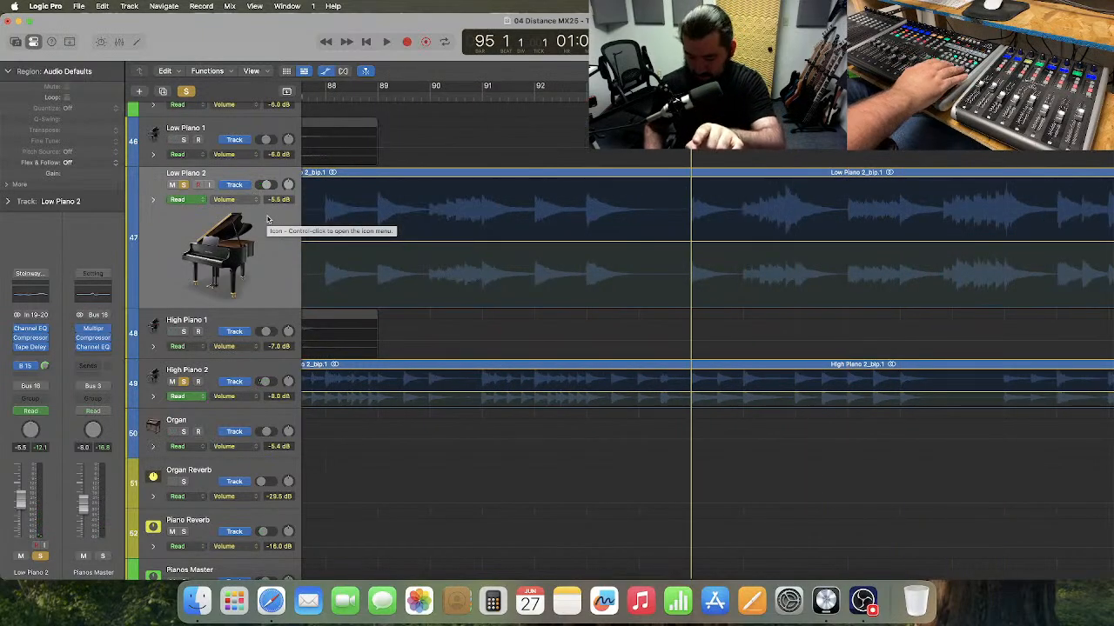
{"action": "key", "text": "space"}
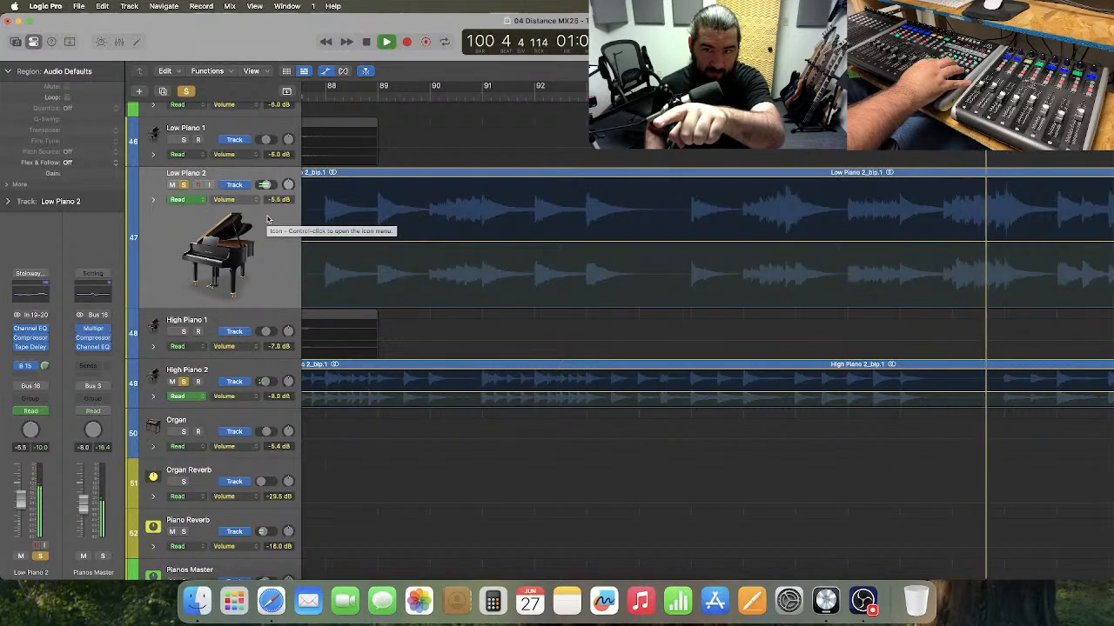
{"action": "key", "text": "space"}
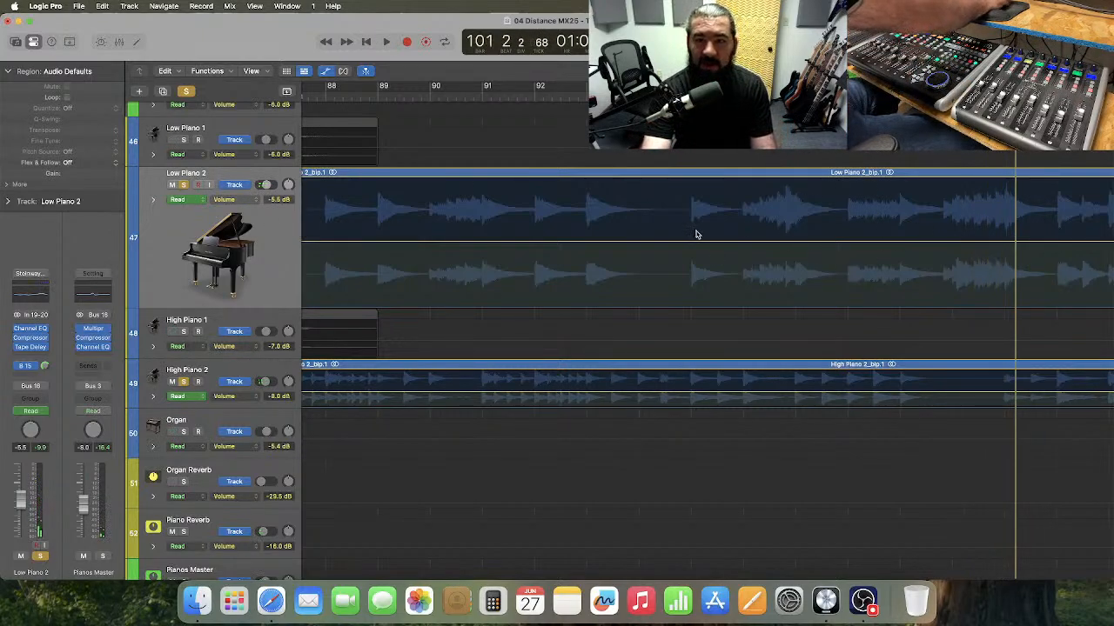
- Raise the Low Piano 2 volume automation to -3.5 dB from bar 96 to just before bar 100
{"action": "scroll", "coordinate": [696, 234], "scroll_direction": "right", "scroll_amount": 2}
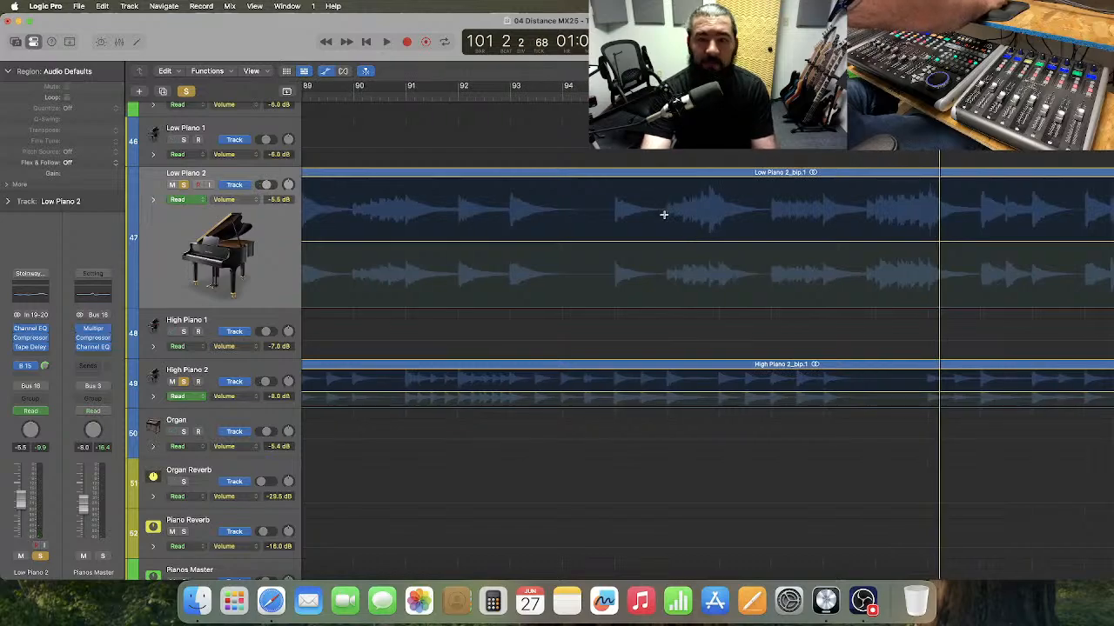
{"action": "left_click_drag", "start_coordinate": [665, 216], "coordinate": [863, 229]}
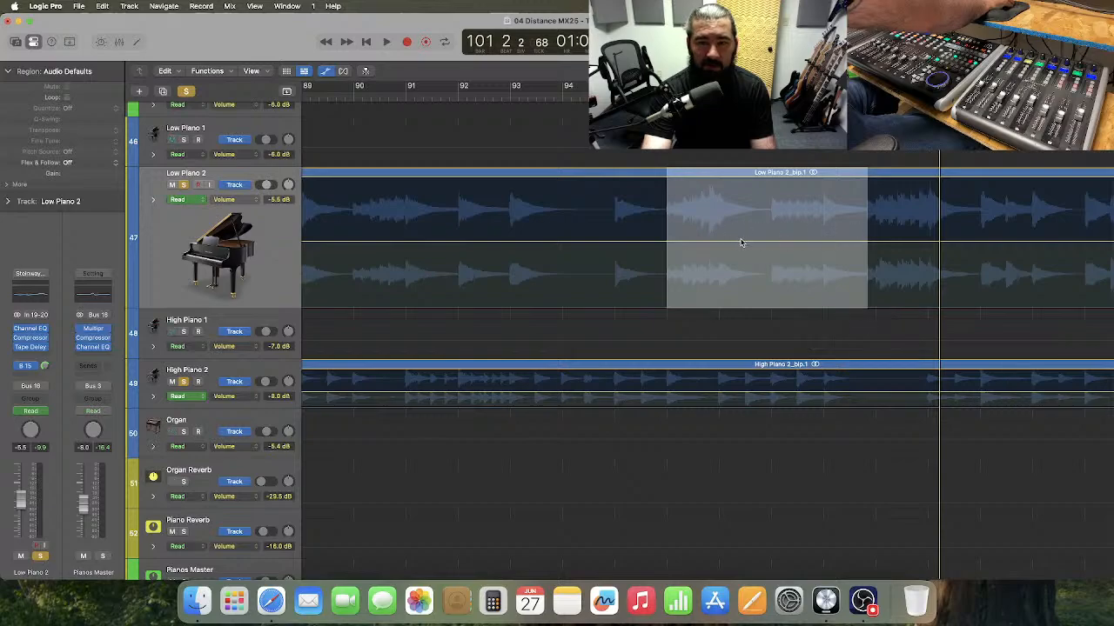
{"action": "left_click_drag", "start_coordinate": [745, 246], "coordinate": [748, 239]}
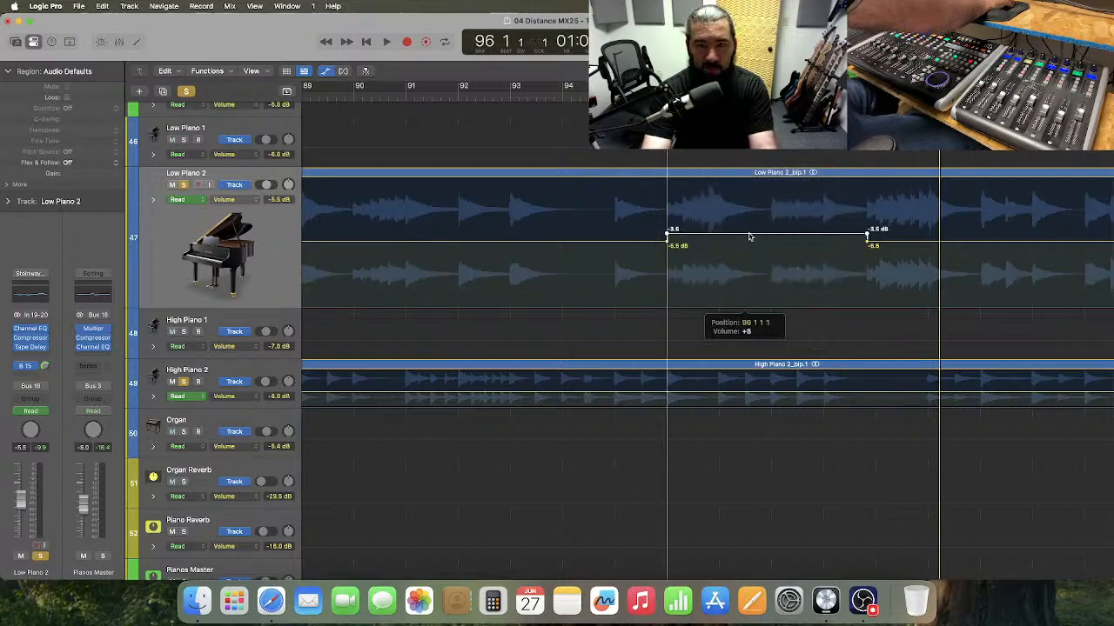
{"action": "left_click_drag", "start_coordinate": [749, 237], "coordinate": [749, 236]}
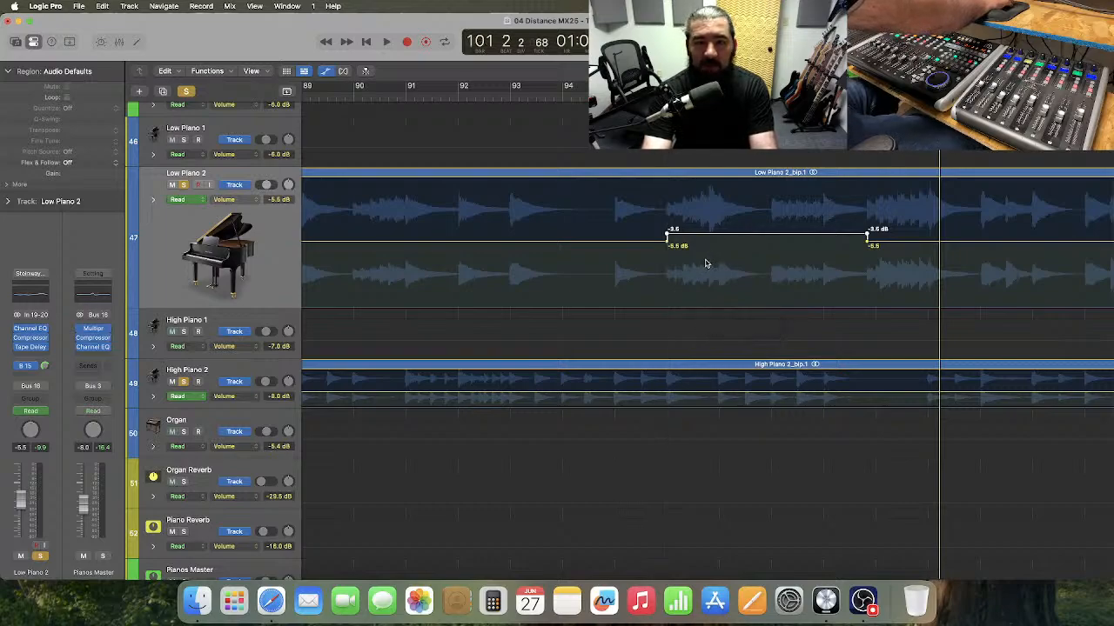
- Enlarge the High Piano 2 track lane and play both soloed pianos from bar 103 to bar 110
{"action": "scroll", "coordinate": [706, 264], "scroll_direction": "right", "scroll_amount": 5}
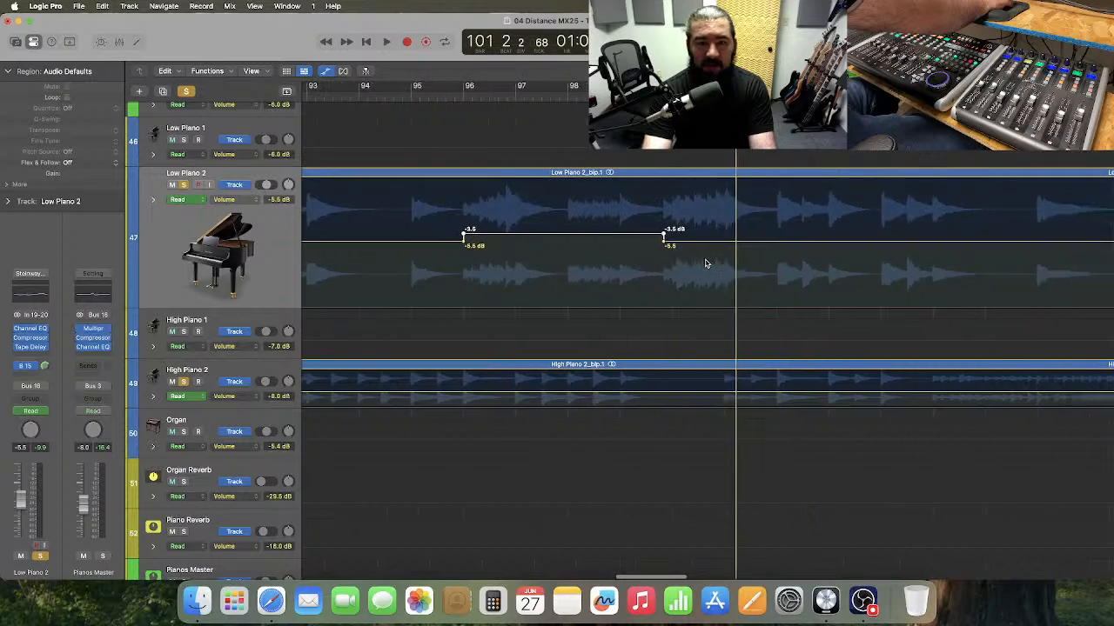
{"action": "scroll", "coordinate": [706, 264], "scroll_direction": "right", "scroll_amount": 3}
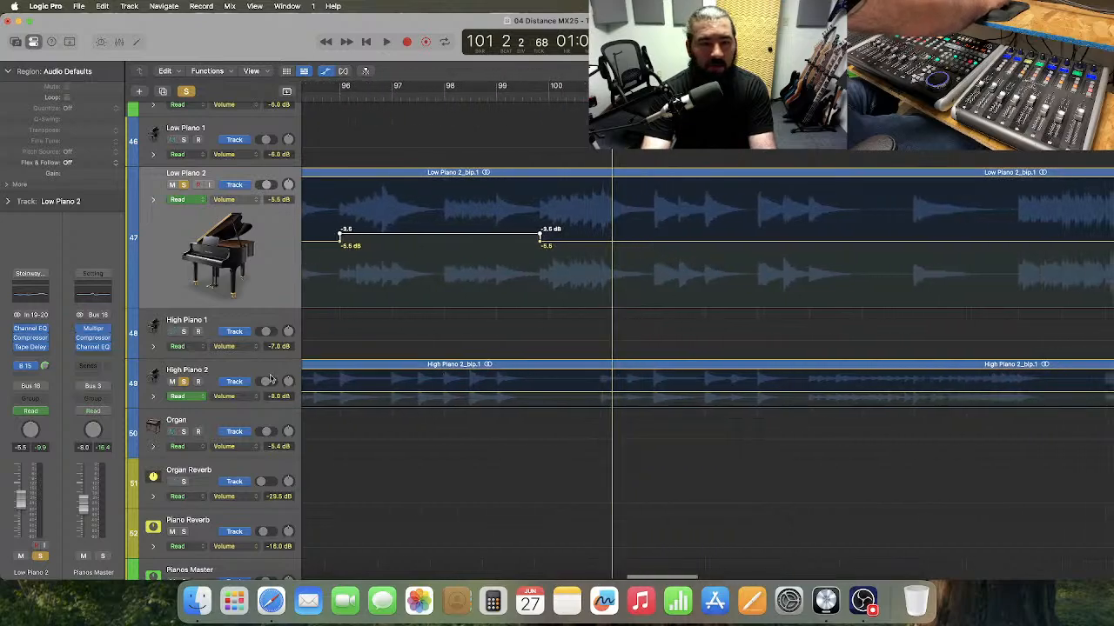
{"action": "left_click_drag", "start_coordinate": [213, 405], "coordinate": [214, 534]}
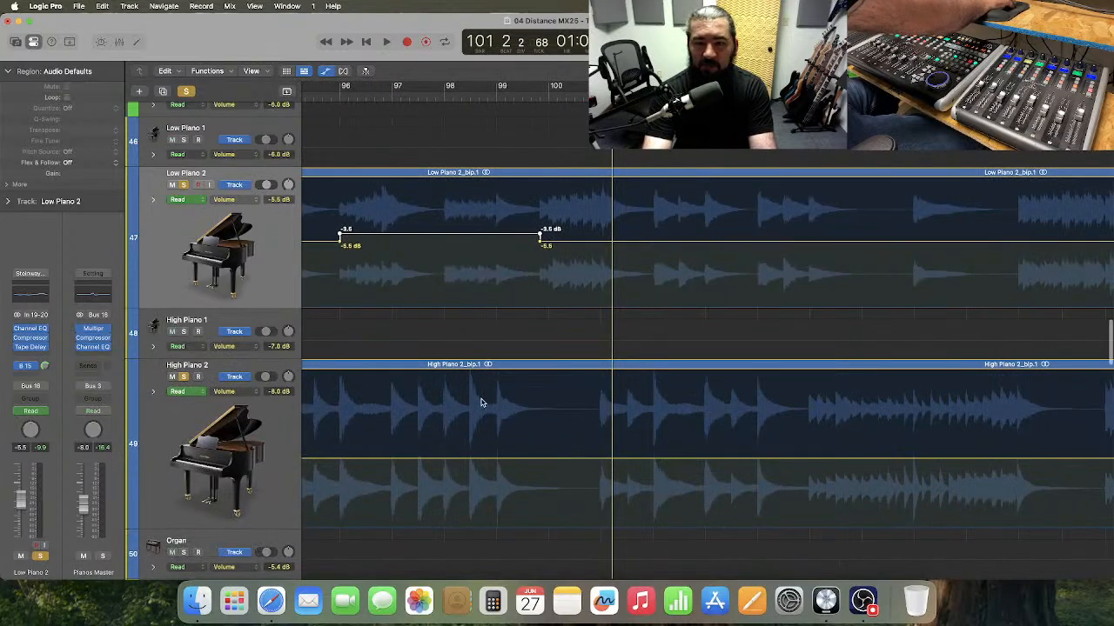
{"action": "scroll", "coordinate": [482, 403], "scroll_direction": "down", "scroll_amount": 2}
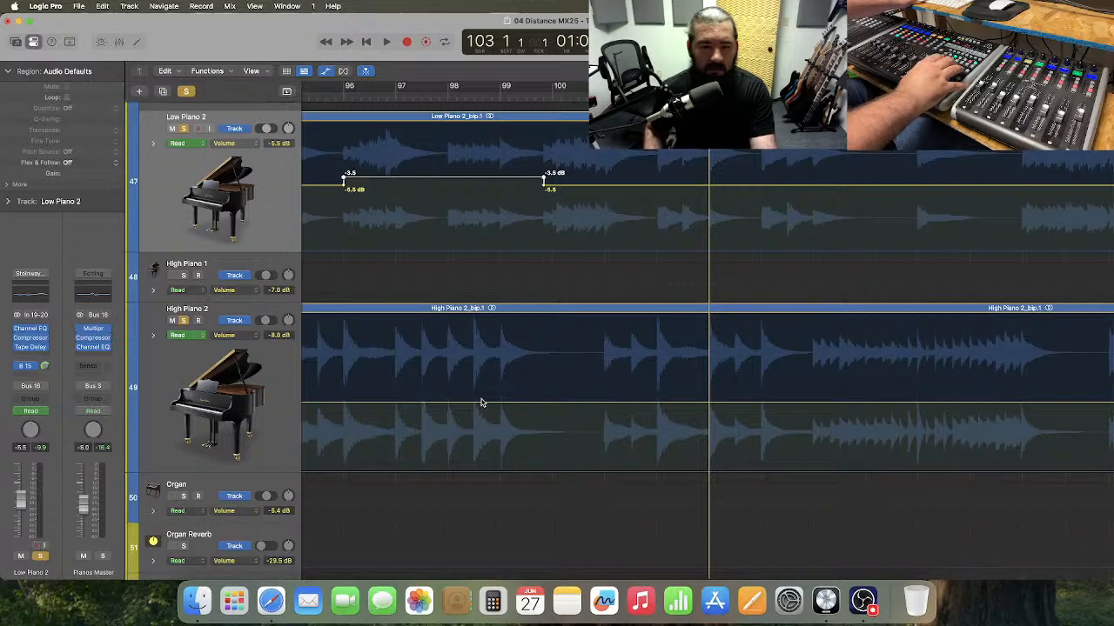
{"action": "key", "text": "space"}
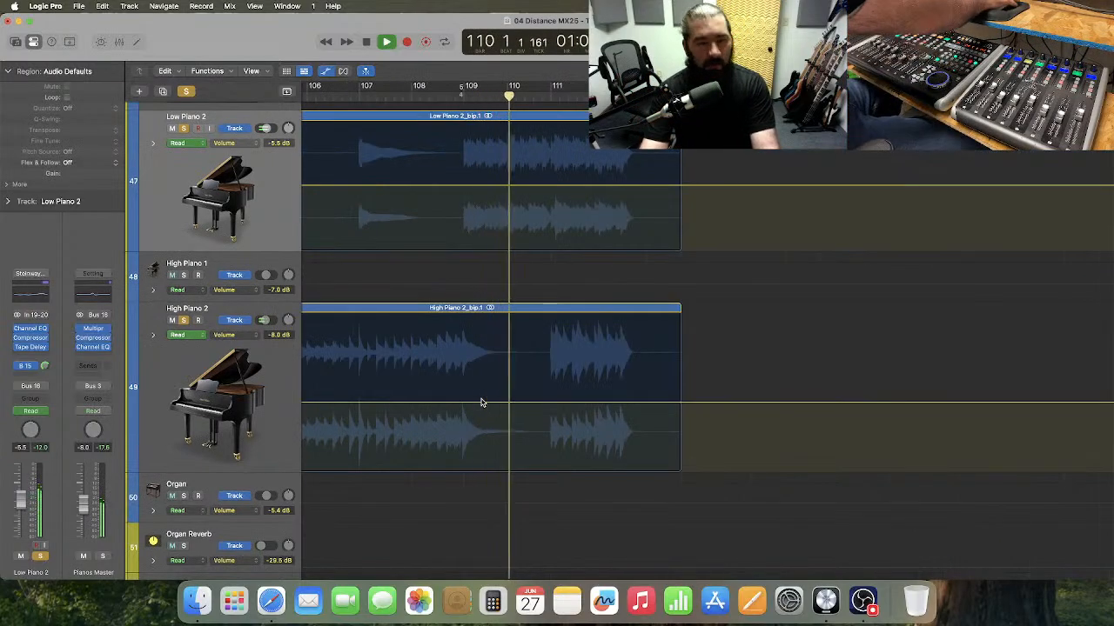
{"action": "key", "text": "space"}
- Raise the High Piano 2 volume automation to -6.0 dB for the passage from bar 105 to bar 109
{"action": "scroll", "coordinate": [461, 392], "scroll_direction": "left", "scroll_amount": 5}
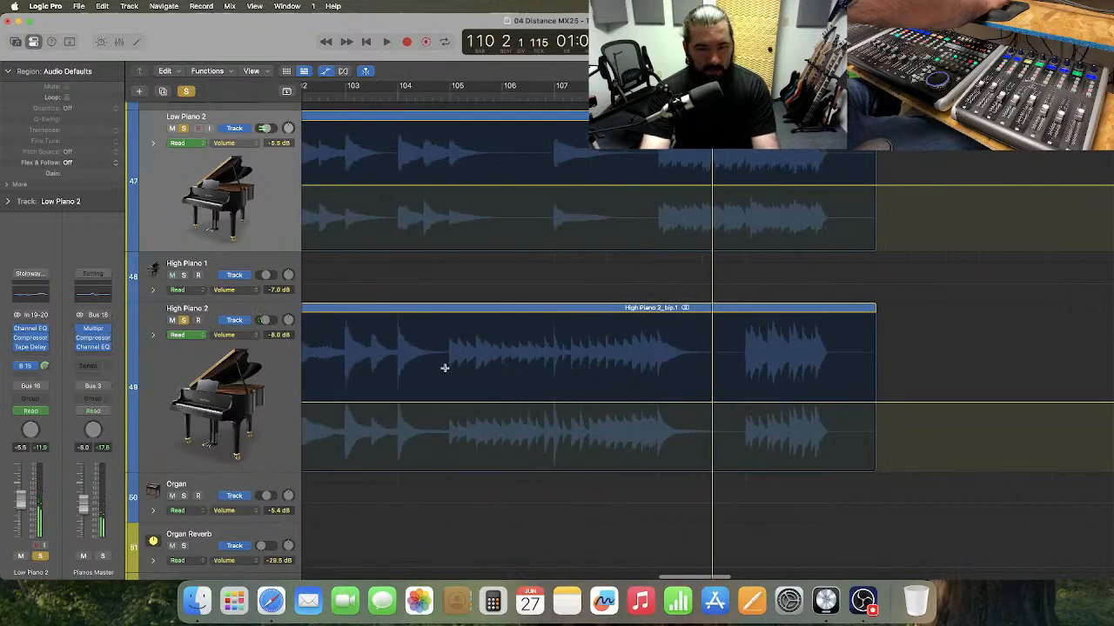
{"action": "left_click_drag", "start_coordinate": [447, 366], "coordinate": [655, 375]}
{"action": "left_click", "coordinate": [577, 396]}
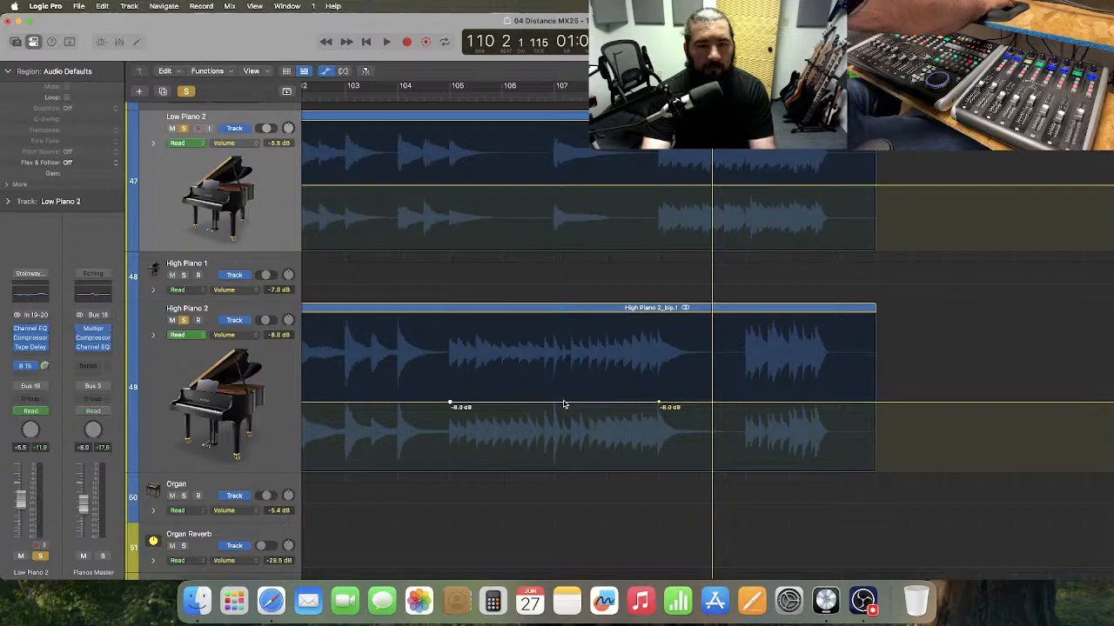
{"action": "left_click_drag", "start_coordinate": [563, 405], "coordinate": [568, 395]}
- Shift the end and start points of the High Piano 2 volume boost slightly earlier, just ahead of the notes at bars 109 and 105
{"action": "left_click", "coordinate": [655, 365]}
{"action": "key", "text": "super+Right"}
{"action": "key", "text": "super+Right"}
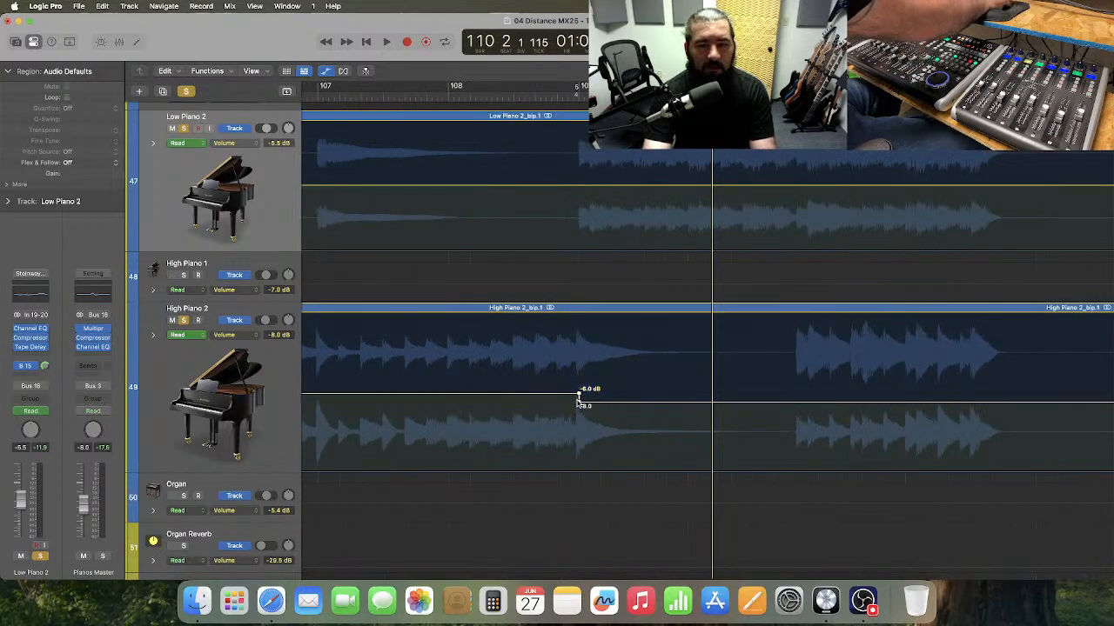
{"action": "left_click_drag", "start_coordinate": [579, 396], "coordinate": [574, 396]}
{"action": "scroll", "coordinate": [586, 418], "scroll_direction": "left", "scroll_amount": 10}
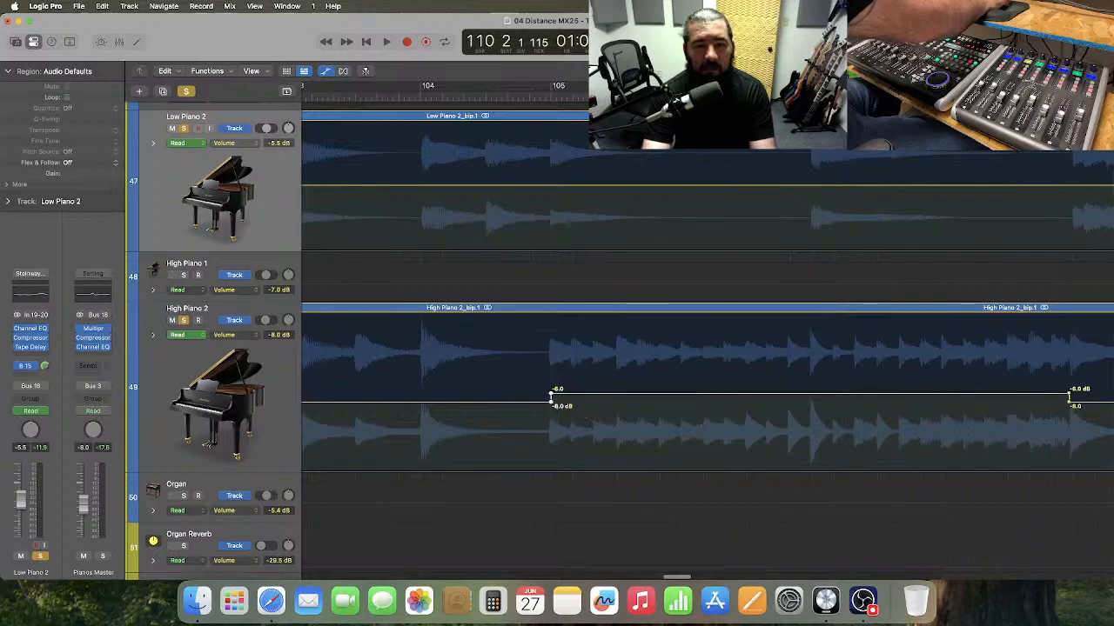
{"action": "left_click_drag", "start_coordinate": [550, 397], "coordinate": [547, 398]}
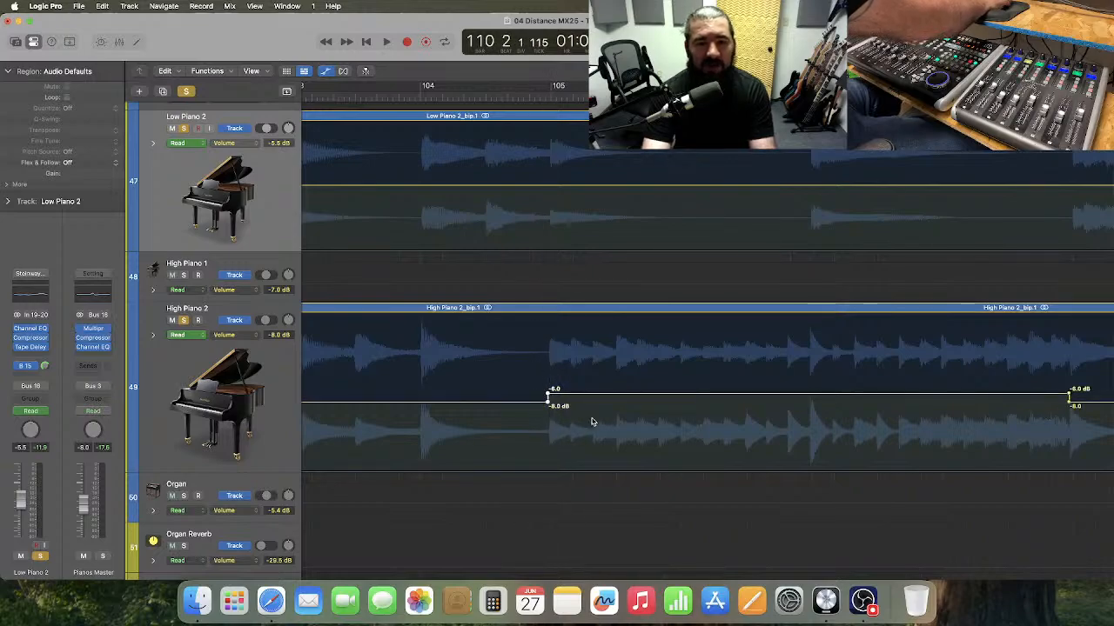
- Move the playhead back to bar 95 and turn off solo for the piano tracks
{"action": "scroll", "coordinate": [590, 422], "scroll_direction": "left", "scroll_amount": 10}
{"action": "scroll", "coordinate": [590, 422], "scroll_direction": "right", "scroll_amount": 1}
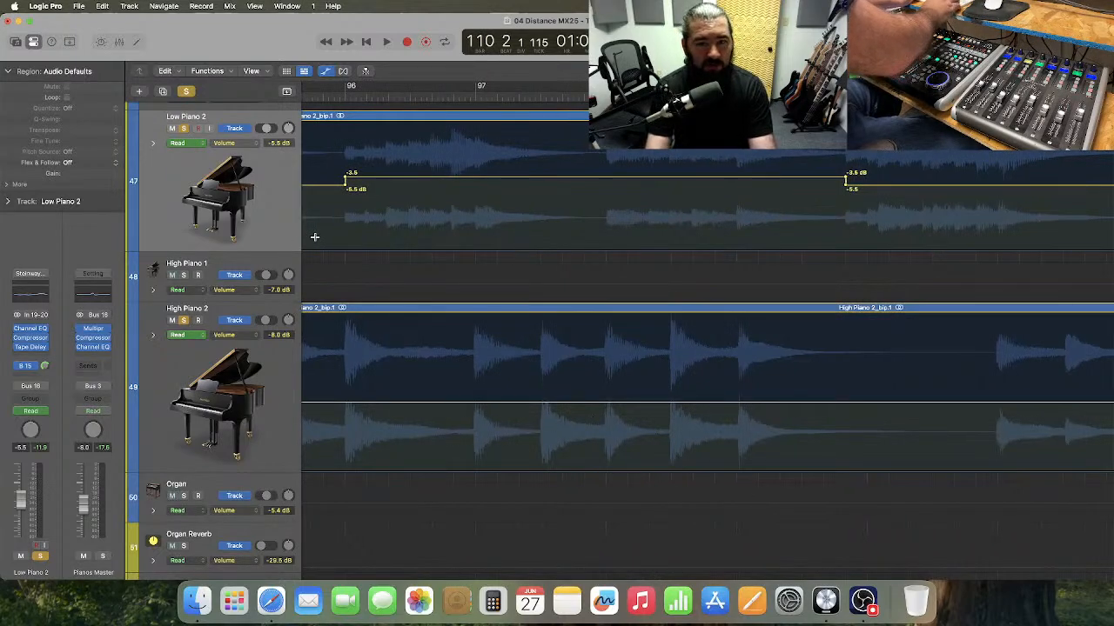
{"action": "key", "text": "super+Left"}
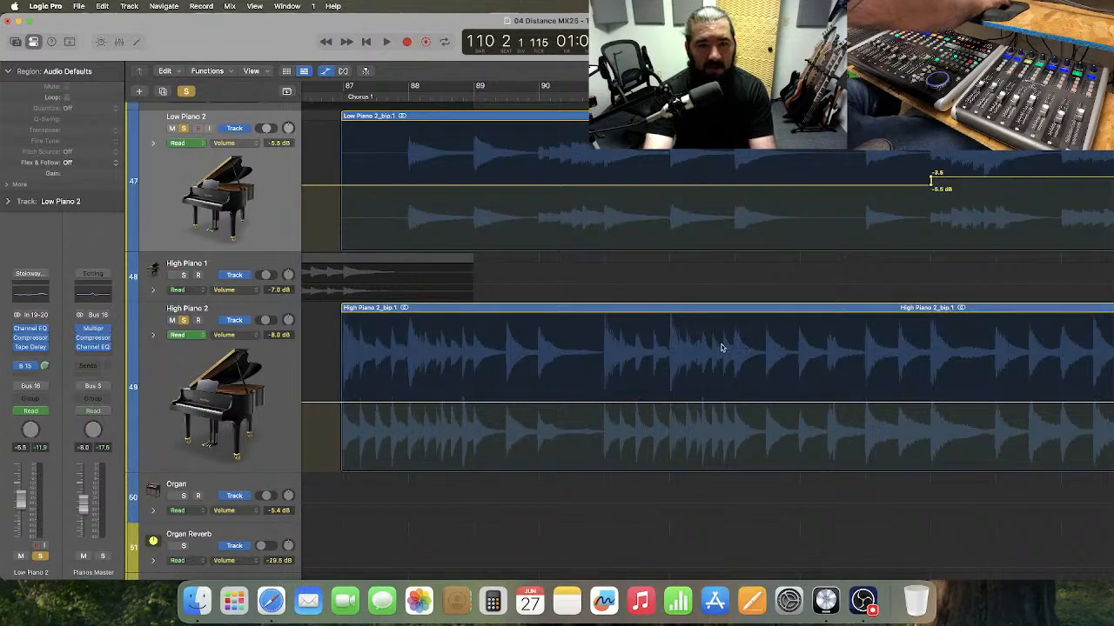
{"action": "scroll", "coordinate": [721, 348], "scroll_direction": "right", "scroll_amount": 5}
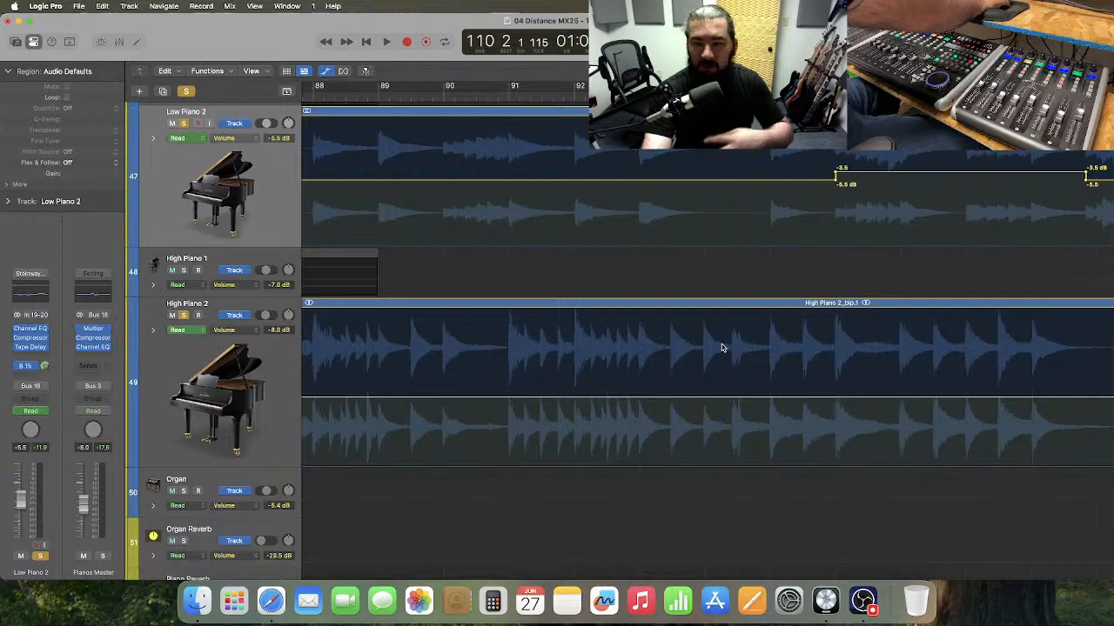
{"action": "scroll", "coordinate": [722, 348], "scroll_direction": "right", "scroll_amount": 6}
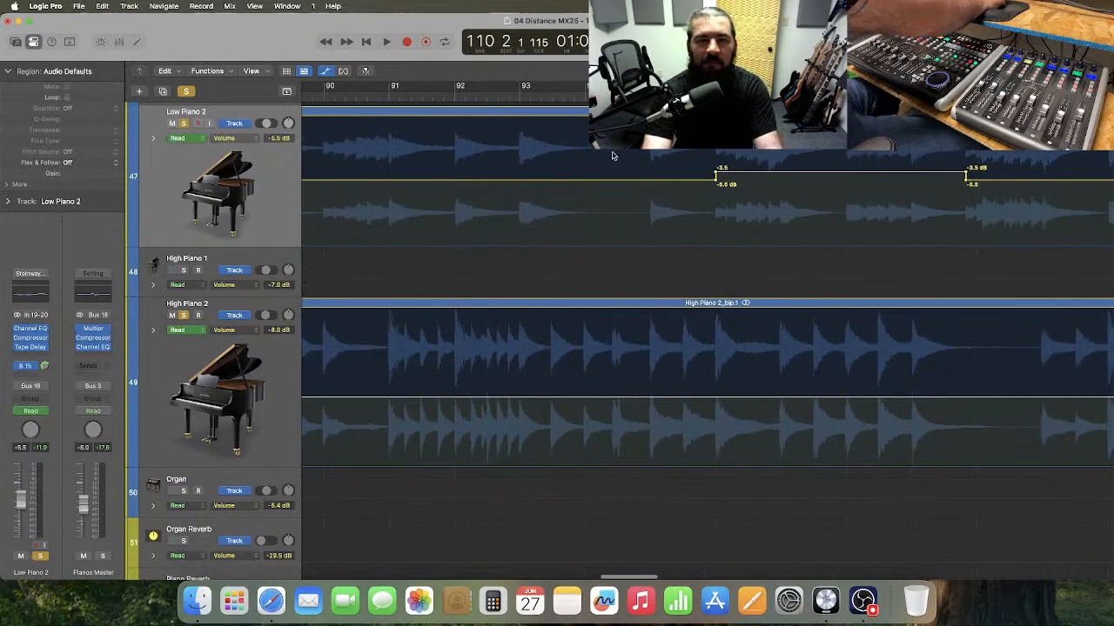
{"action": "left_click", "coordinate": [650, 95]}
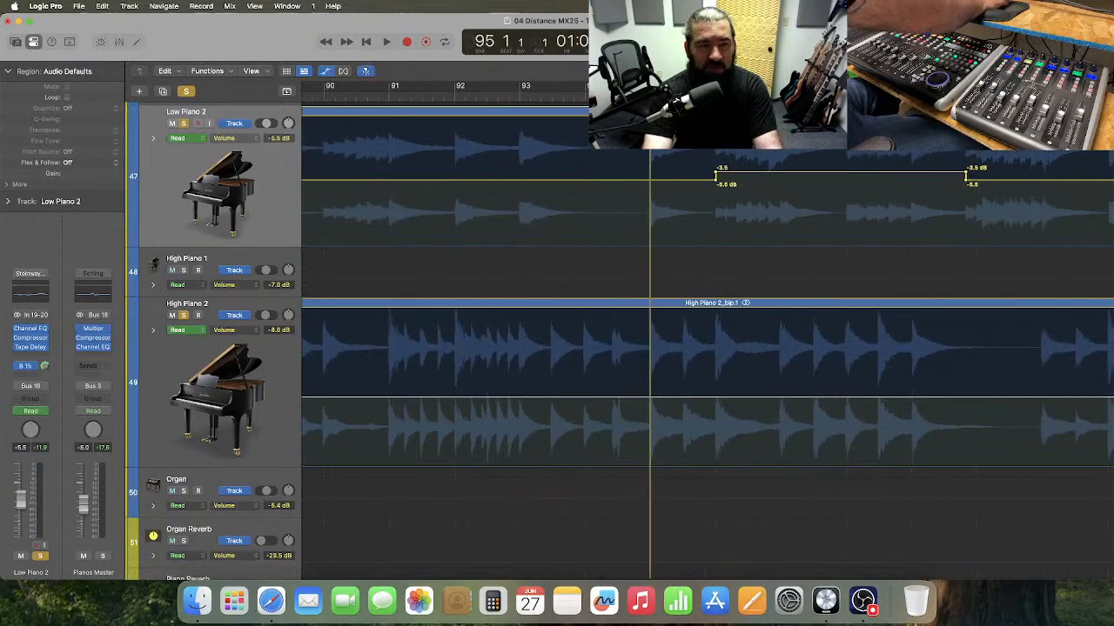
{"action": "key", "text": "ctrl+alt+super+s"}
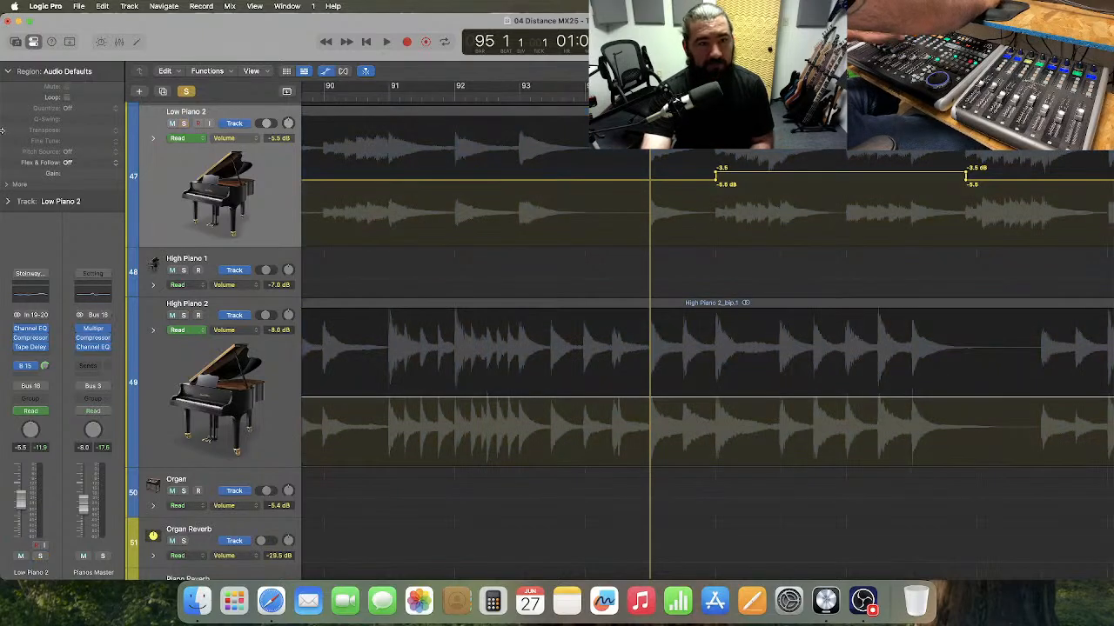
{"action": "left_click", "coordinate": [186, 91]}
- Play the full mix from bar 93 to bar 100 to check the Low Piano 2 boost
{"action": "scroll", "coordinate": [597, 172], "scroll_direction": "left", "scroll_amount": 8}
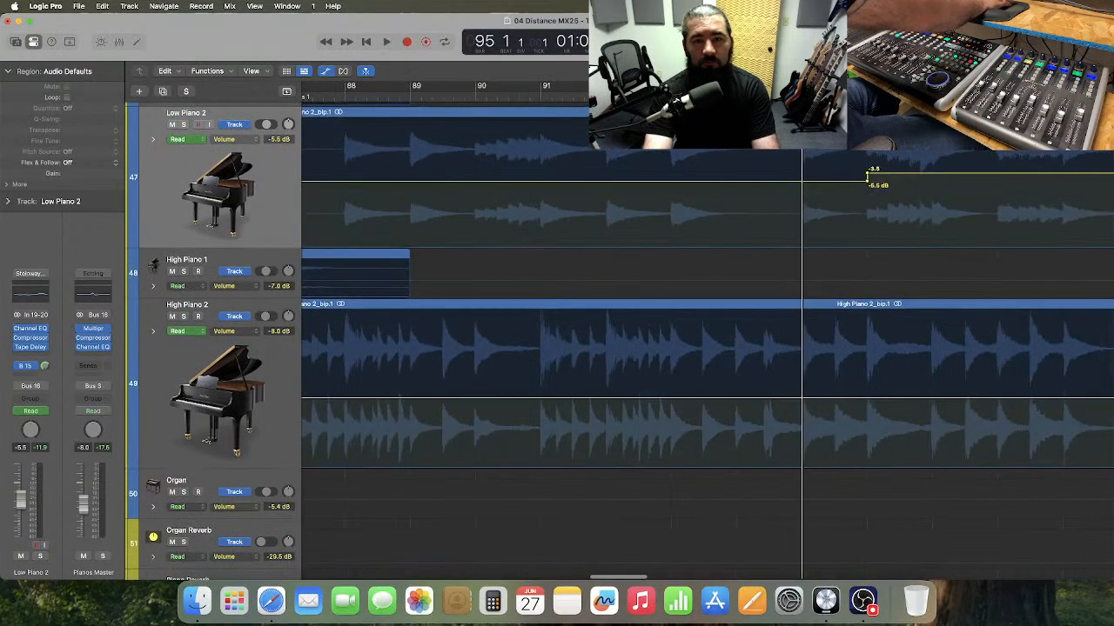
{"action": "left_click", "coordinate": [671, 95]}
{"action": "scroll", "coordinate": [623, 163], "scroll_direction": "right", "scroll_amount": 8}
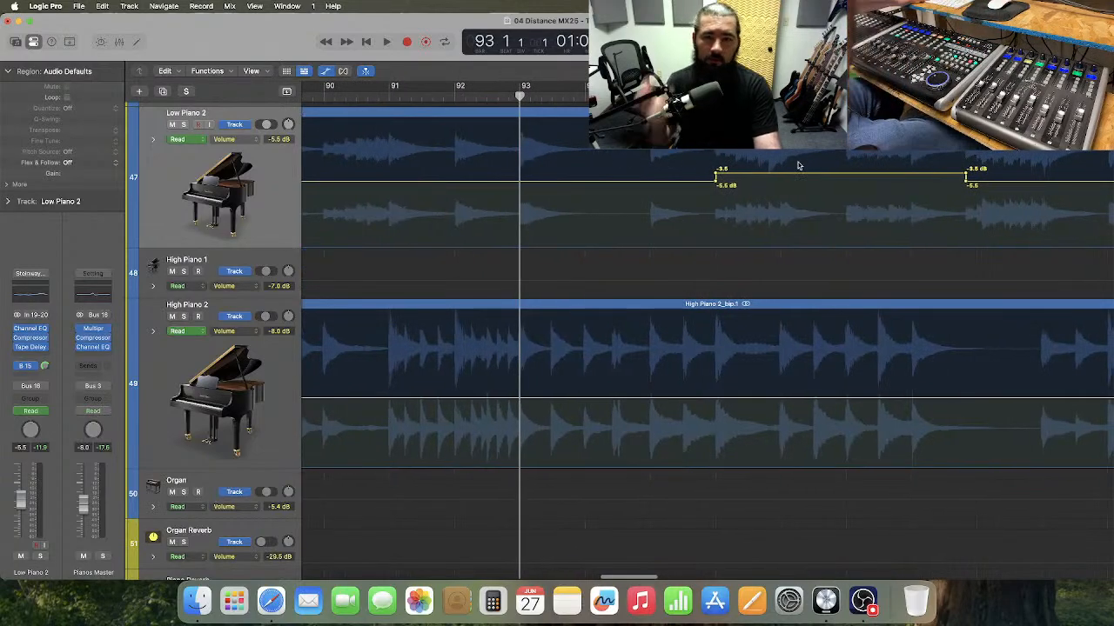
{"action": "key", "text": "space"}
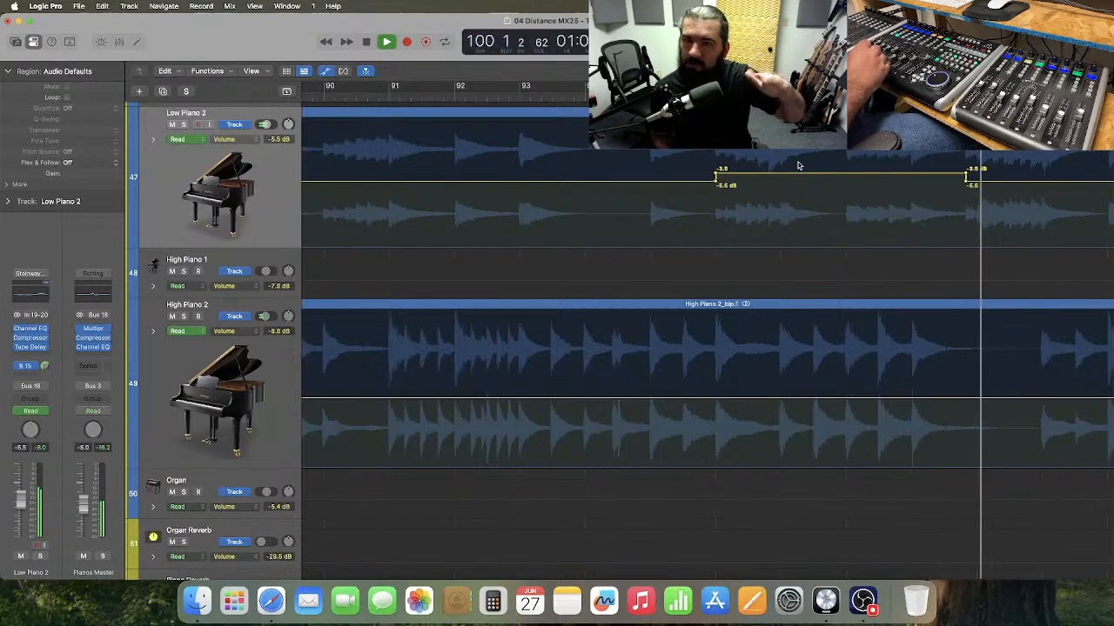
{"action": "key", "text": "space"}
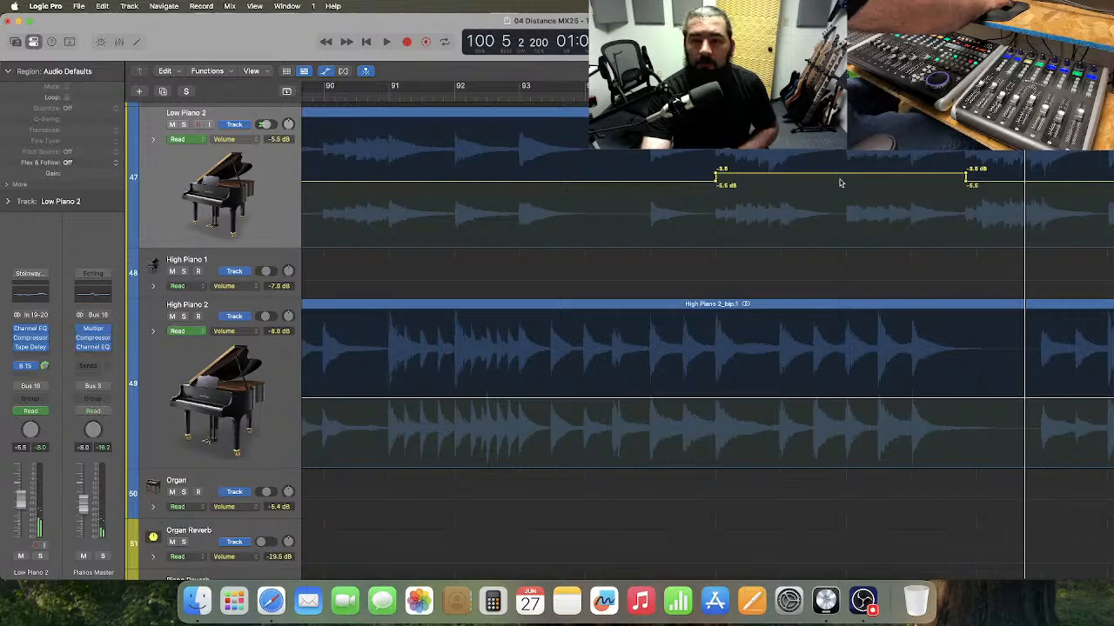
- Split the Low Piano 2 boost at bar 98, set the sections to -2.5 dB and -0.5 dB, and play it in the mix
{"action": "left_click_drag", "start_coordinate": [844, 177], "coordinate": [965, 231]}
{"action": "left_click", "coordinate": [924, 199]}
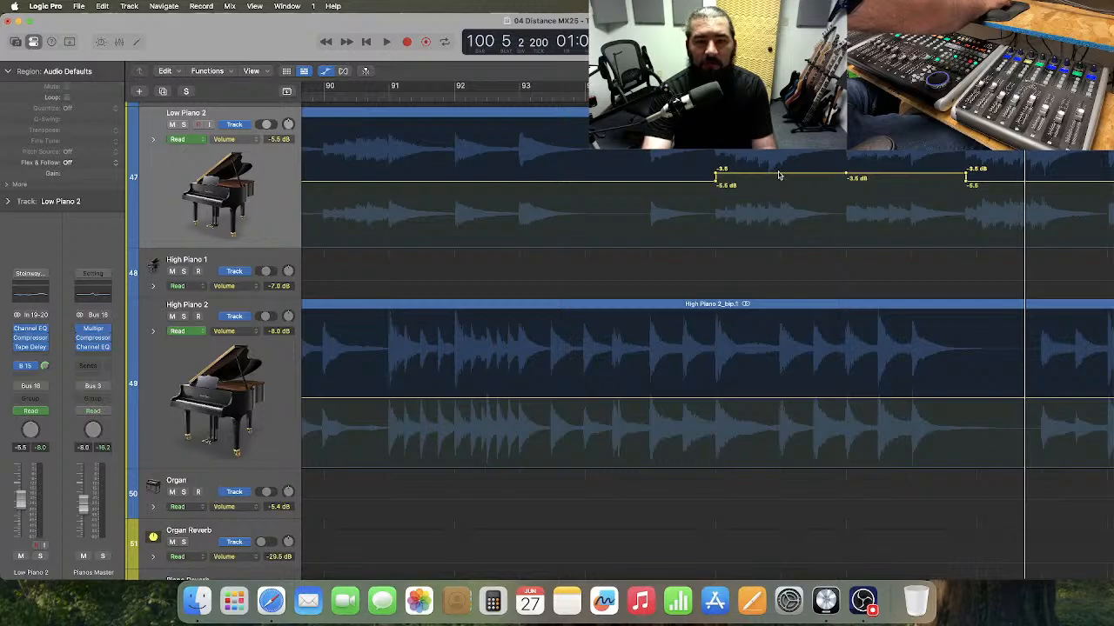
{"action": "left_click_drag", "start_coordinate": [778, 175], "coordinate": [780, 171]}
{"action": "left_click_drag", "start_coordinate": [868, 176], "coordinate": [870, 166]}
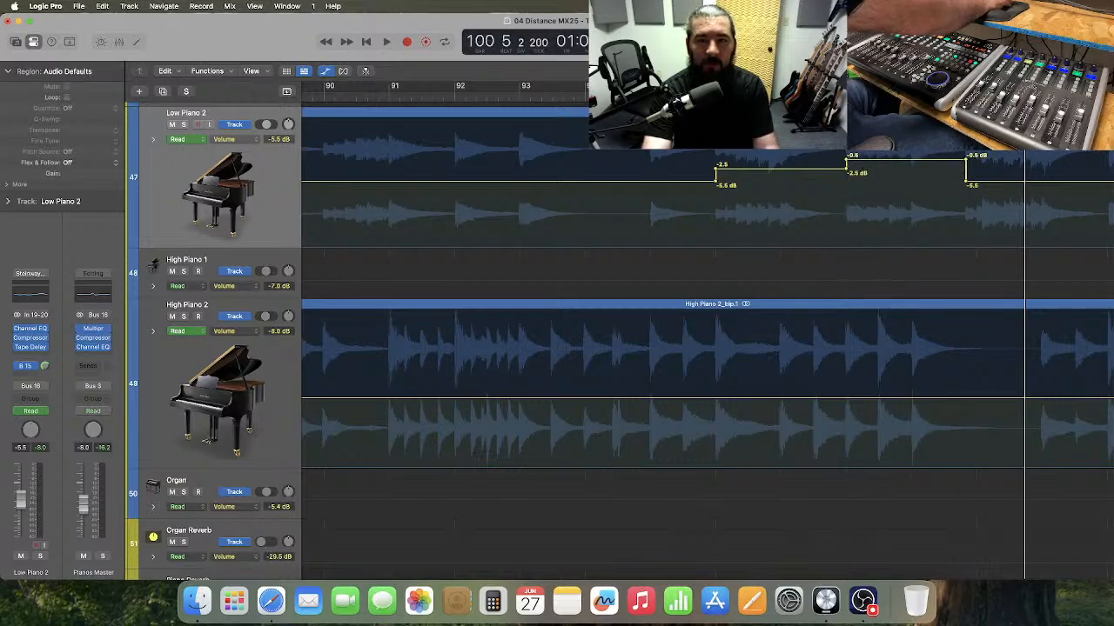
{"action": "key", "text": "space"}
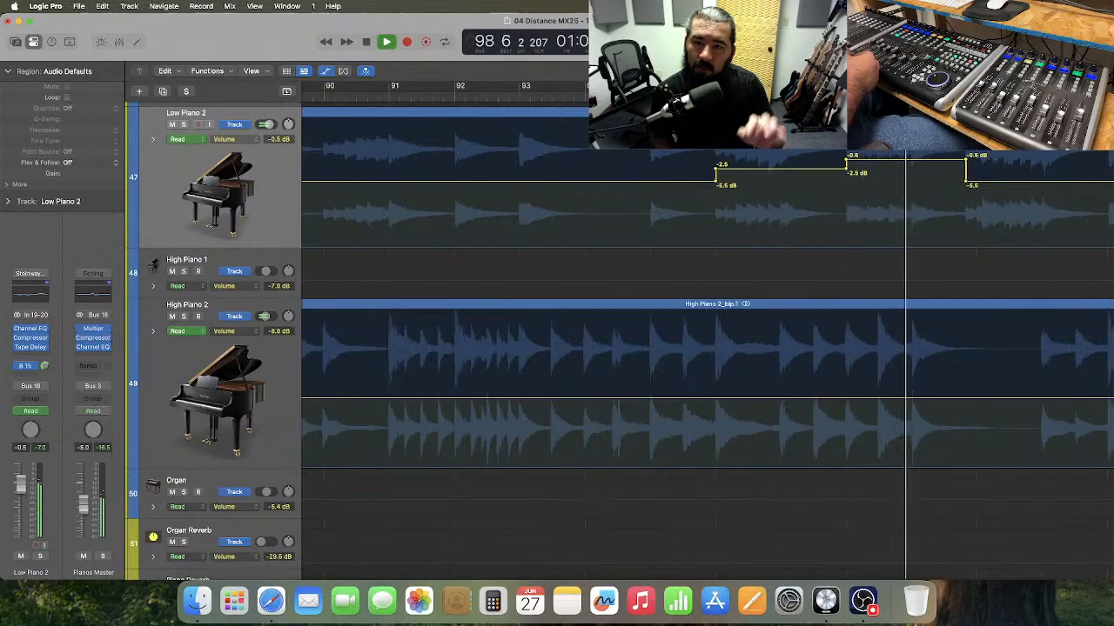
{"action": "key", "text": "space"}
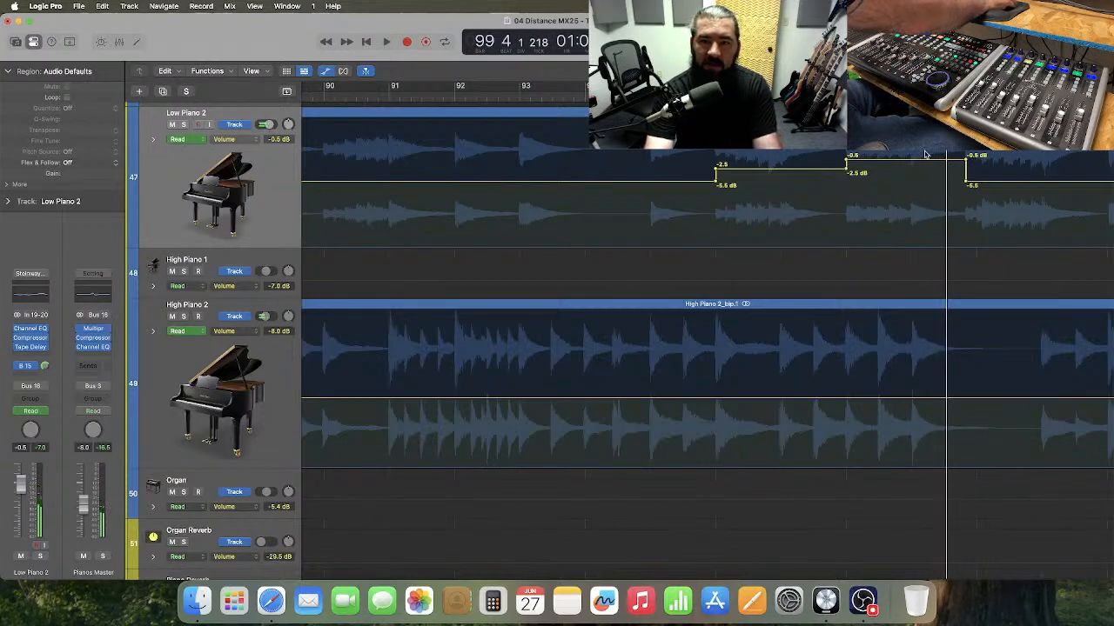
- Raise the Low Piano 2 boost to +0.5 dB from bar 98 and -1.5 dB from bar 96, and replay from bar 94 beat 4
{"action": "left_click", "coordinate": [876, 162]}
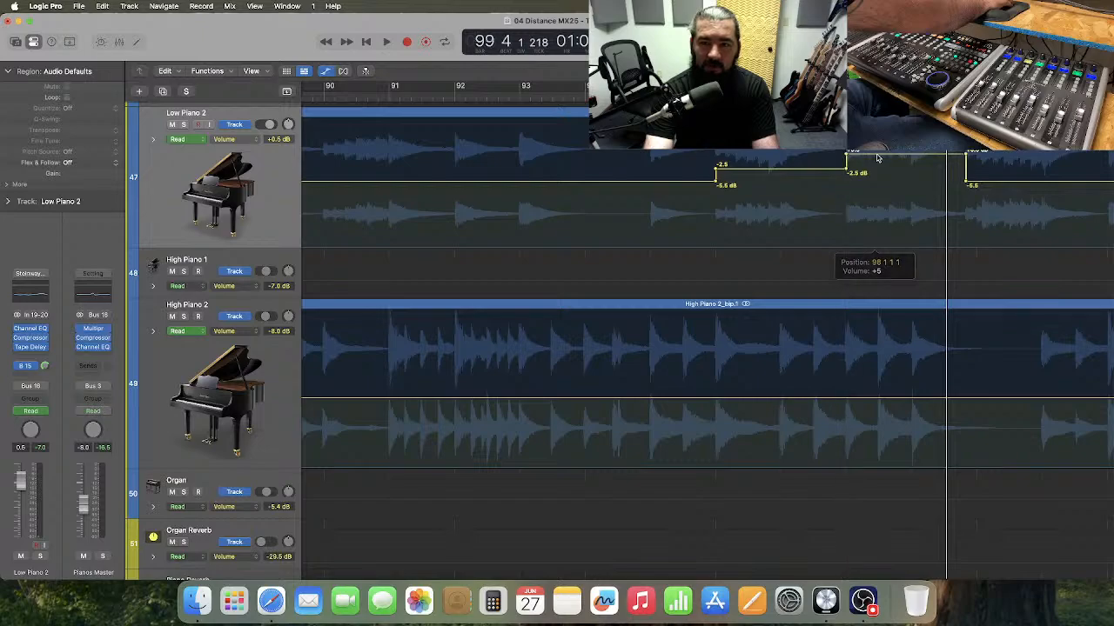
{"action": "left_click_drag", "start_coordinate": [786, 173], "coordinate": [788, 169]}
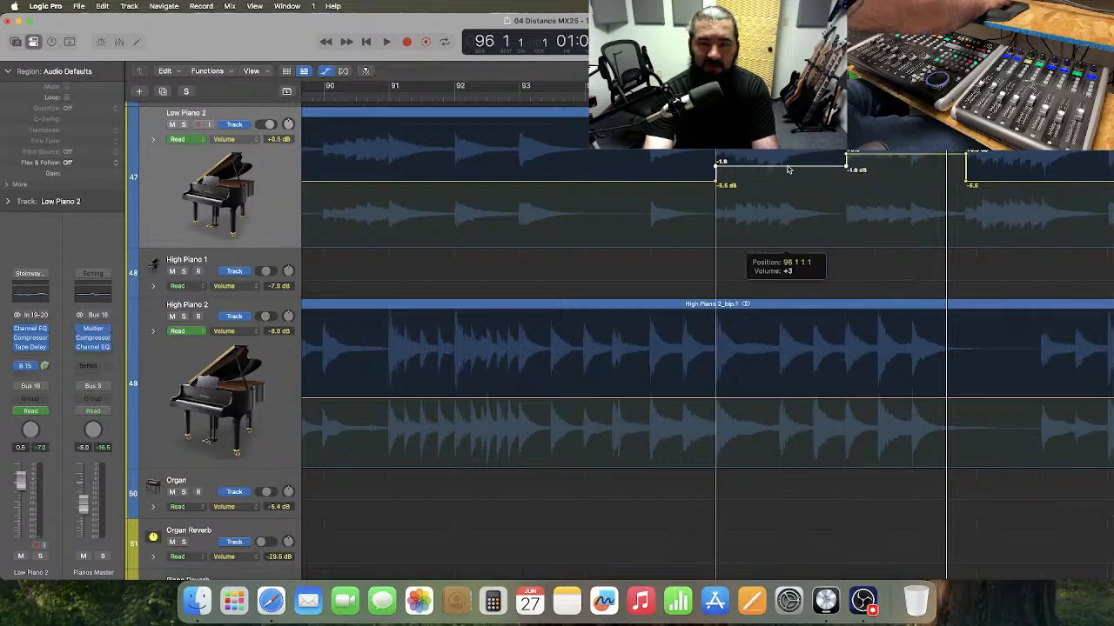
{"action": "left_click", "coordinate": [617, 98]}
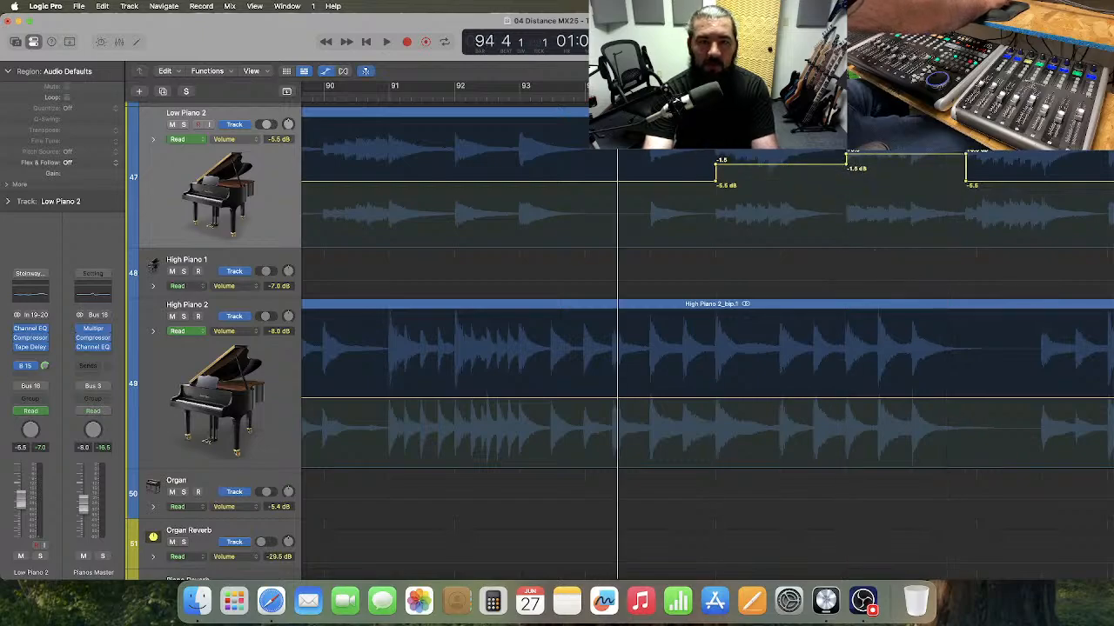
{"action": "key", "text": "space"}
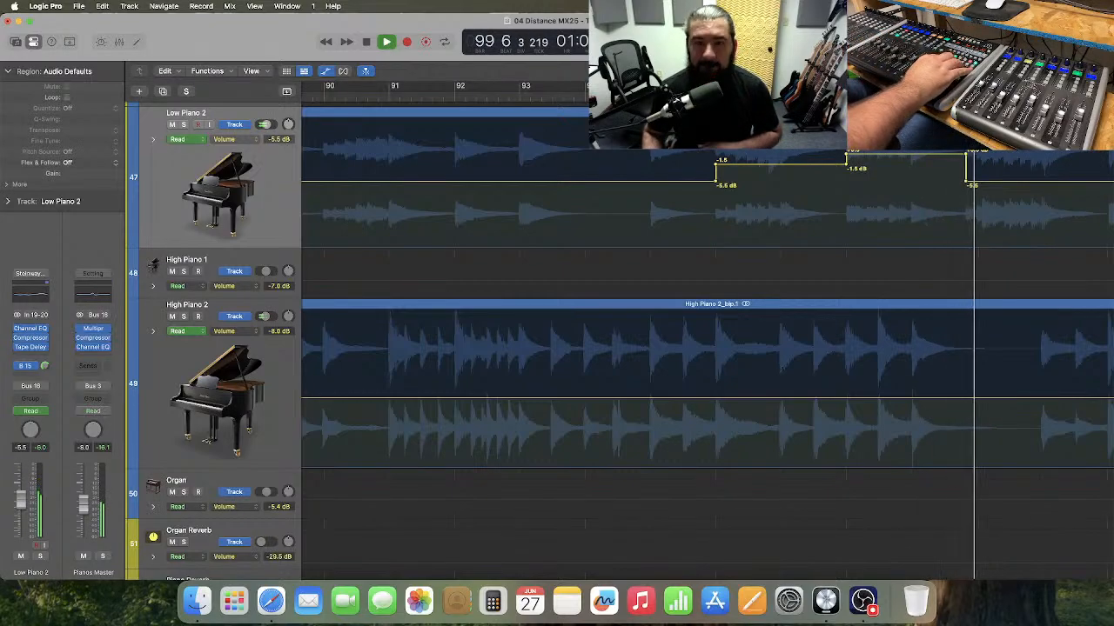
- Stop playback, move the playhead to bar 103, and play the full mix through the boosted High Piano 2 passage
{"action": "key", "text": "space"}
{"action": "key", "text": "period"}
{"action": "key", "text": "period"}
{"action": "key", "text": "period"}
{"action": "key", "text": "period"}
{"action": "key", "text": "period"}
{"action": "key", "text": "period"}
{"action": "key", "text": "period"}
{"action": "key", "text": "period"}
{"action": "key", "text": "period"}
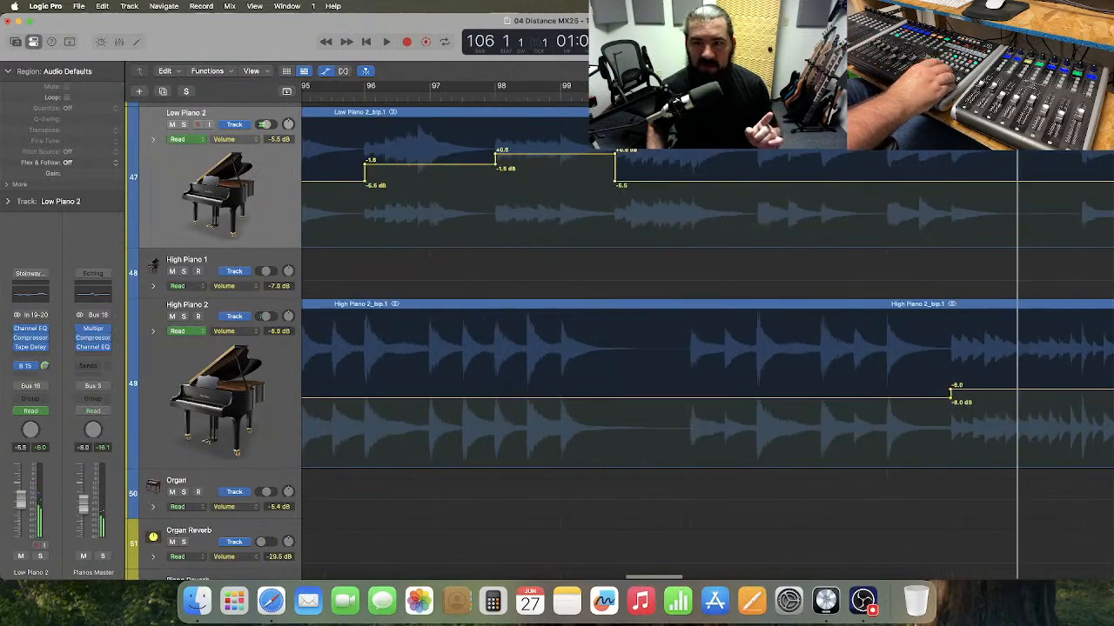
{"action": "key", "text": "comma"}
{"action": "key", "text": "comma"}
{"action": "key", "text": "comma"}
{"action": "key", "text": "comma"}
{"action": "key", "text": "comma"}
{"action": "key", "text": "comma"}
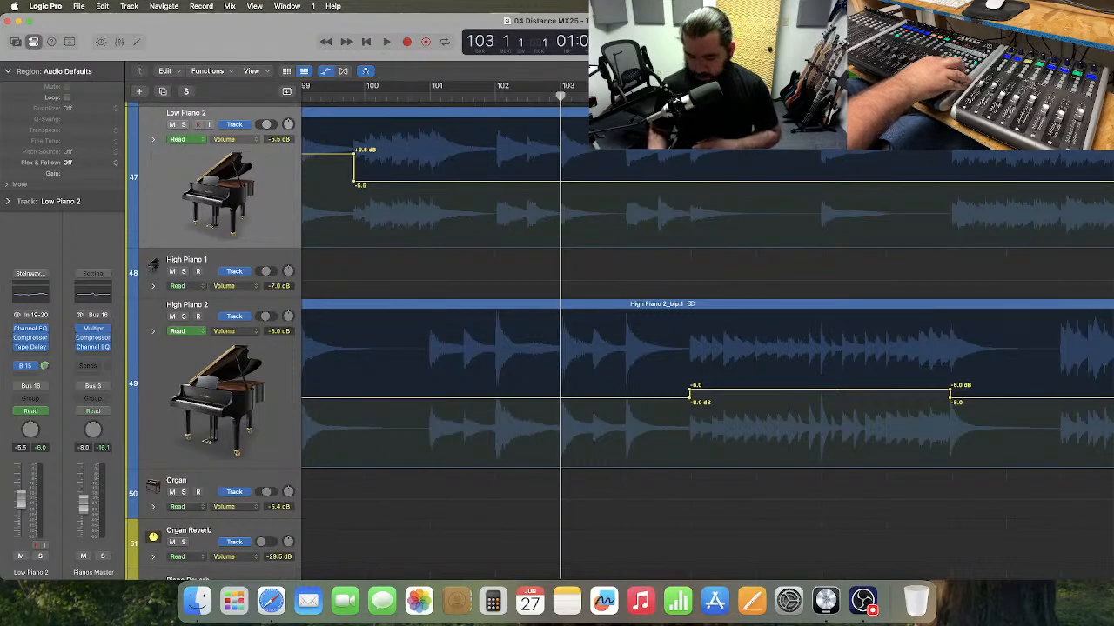
{"action": "key", "text": "space"}
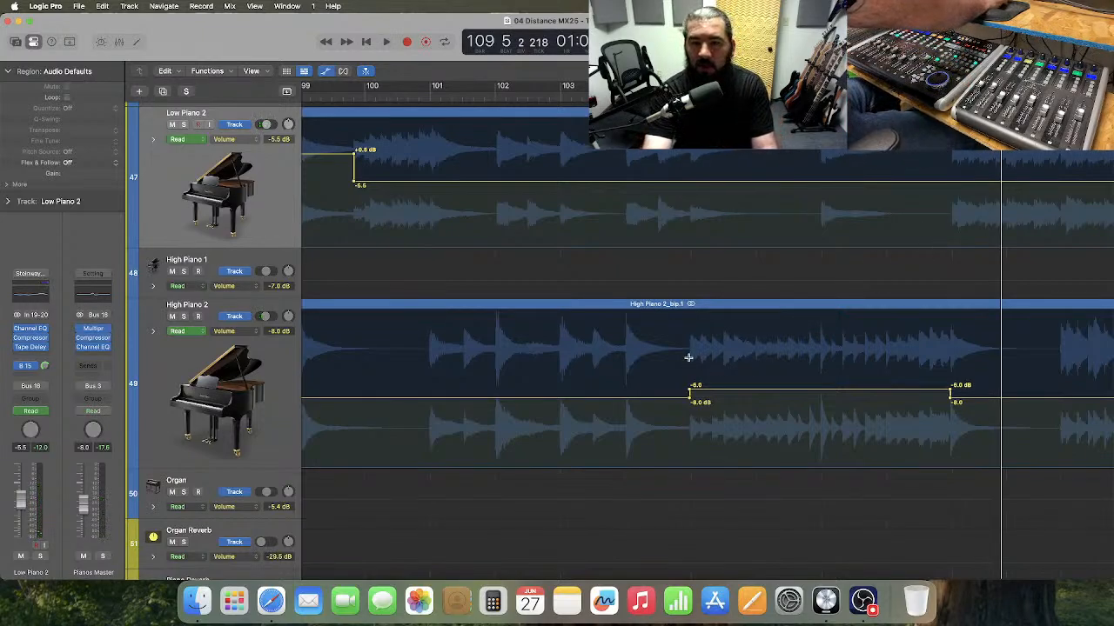
{"action": "left_click_drag", "start_coordinate": [689, 358], "coordinate": [820, 362]}
{"action": "left_click", "coordinate": [786, 374]}
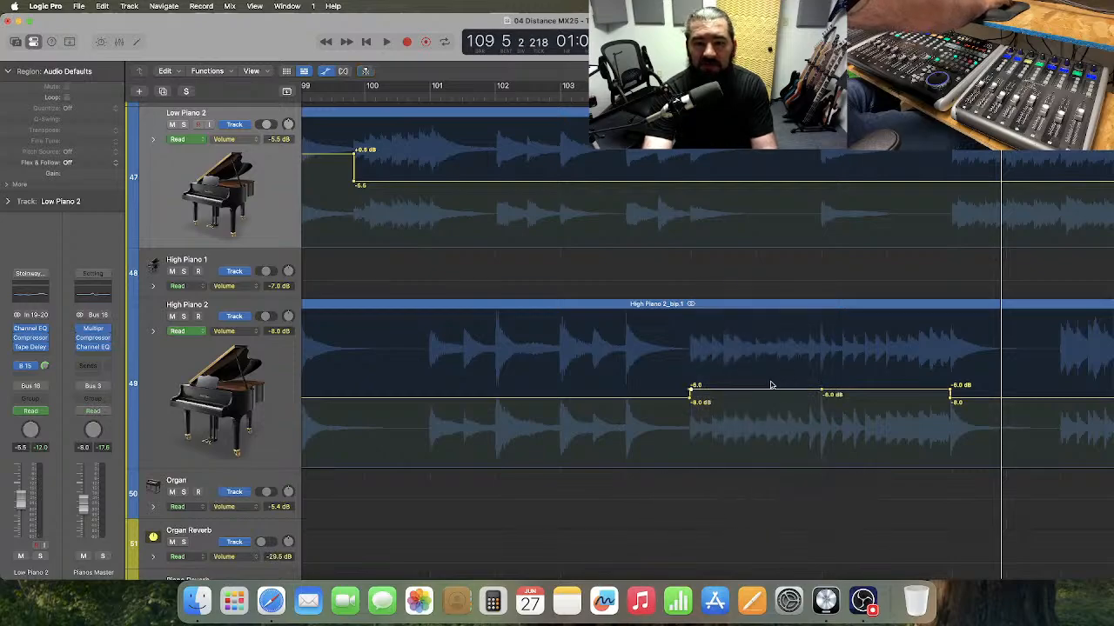
{"action": "key", "text": "super+z"}
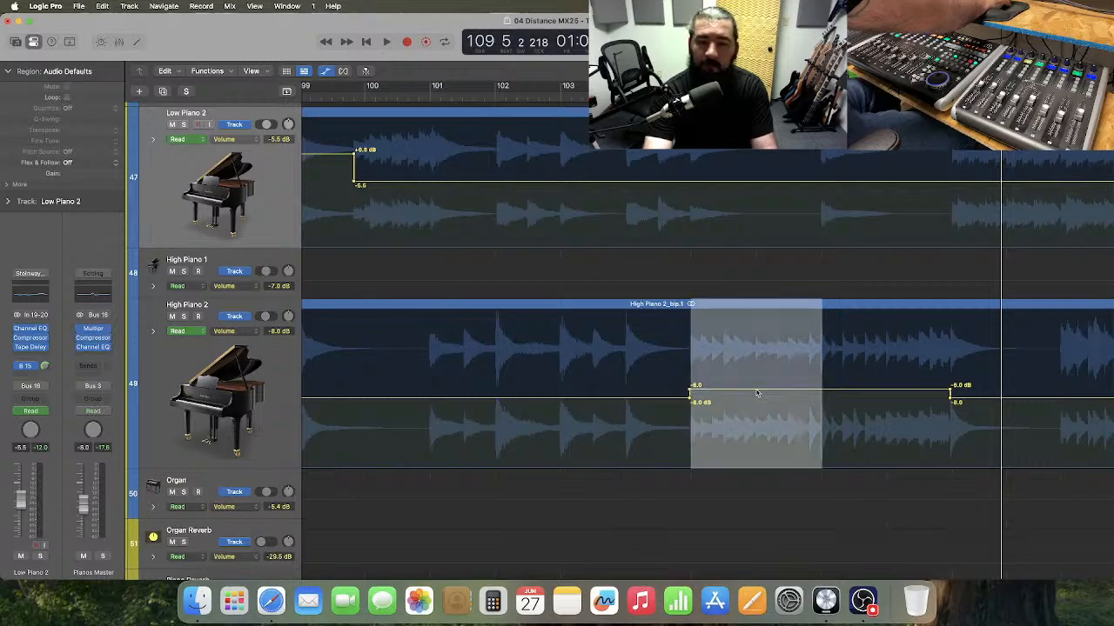
{"action": "left_click", "coordinate": [642, 362]}
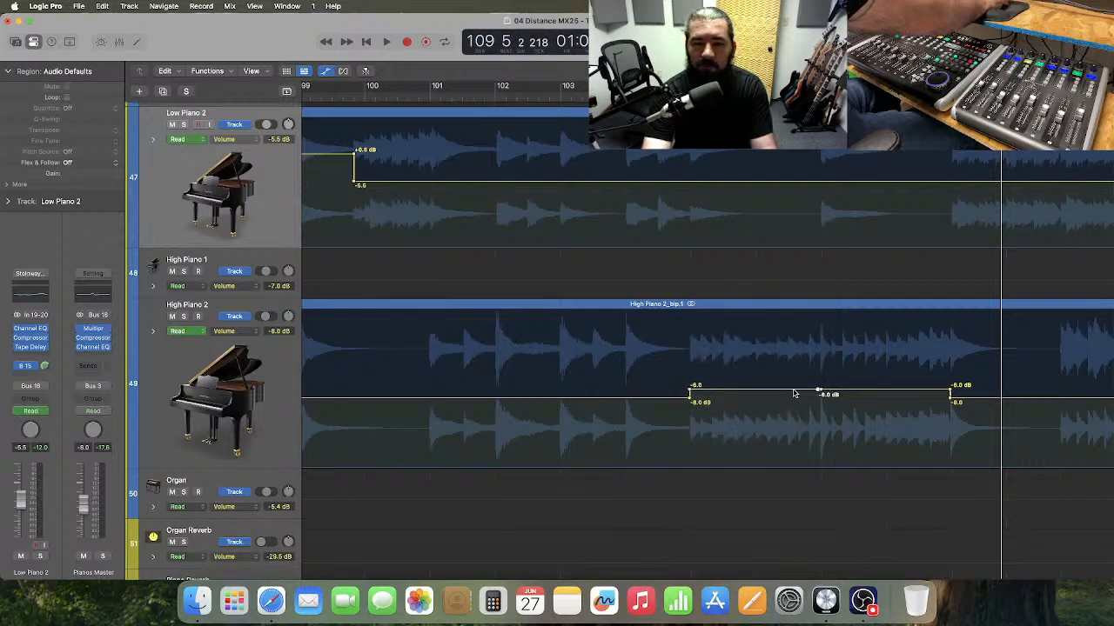
- Split the High Piano 2 volume boost at bar 107, raise bars 105 to 107 to -4.0 dB, and straighten the transition at bar 107
{"action": "left_click_drag", "start_coordinate": [795, 394], "coordinate": [797, 384]}
{"action": "key", "text": "super+Right"}
{"action": "key", "text": "super+Right"}
{"action": "key", "text": "super+Right"}
{"action": "key", "text": "super+Right"}
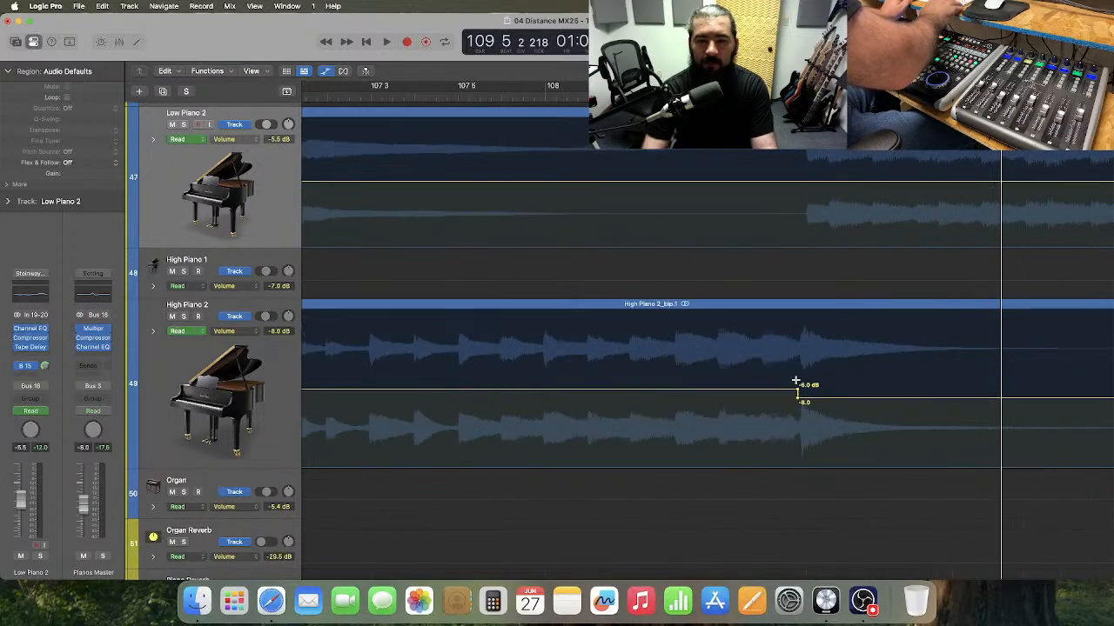
{"action": "scroll", "coordinate": [735, 389], "scroll_direction": "left", "scroll_amount": 10}
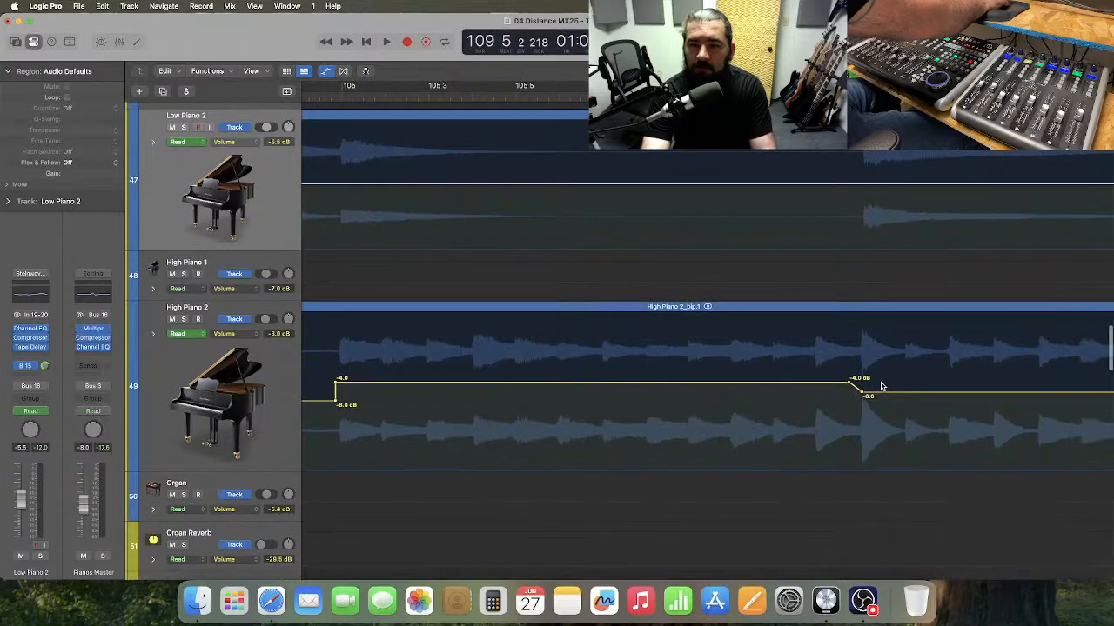
{"action": "left_click_drag", "start_coordinate": [863, 396], "coordinate": [859, 396]}
- Play the full mix from bar 104 to about bar 110 to check the split High Piano 2 boost
{"action": "key", "text": "super+Left"}
{"action": "key", "text": "super+Left"}
{"action": "key", "text": "super+Left"}
{"action": "key", "text": "super+Left"}
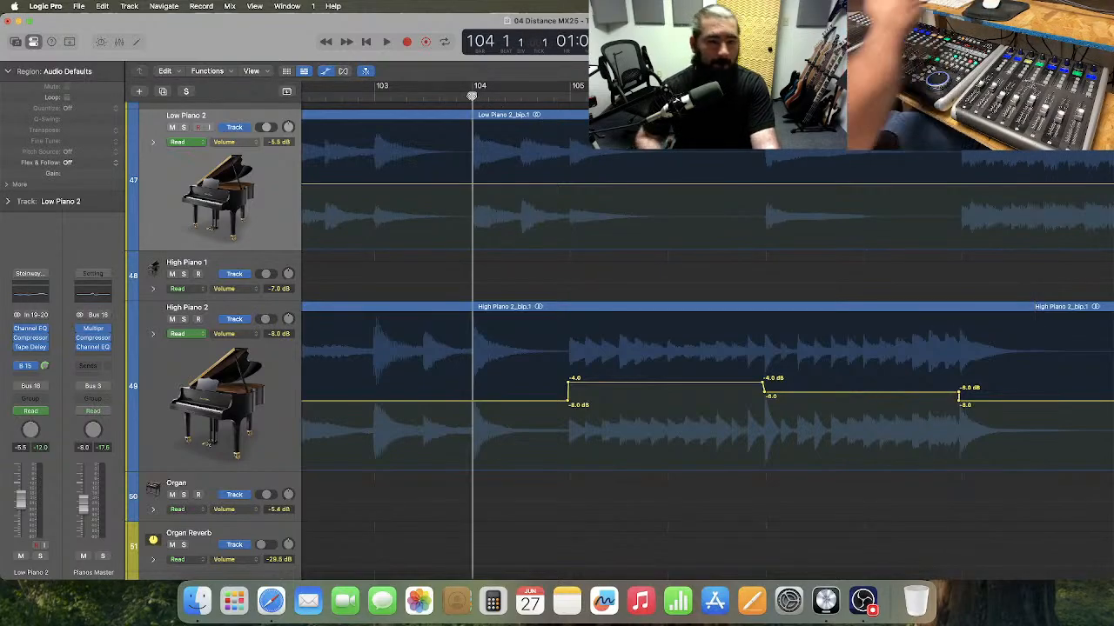
{"action": "key", "text": "space"}
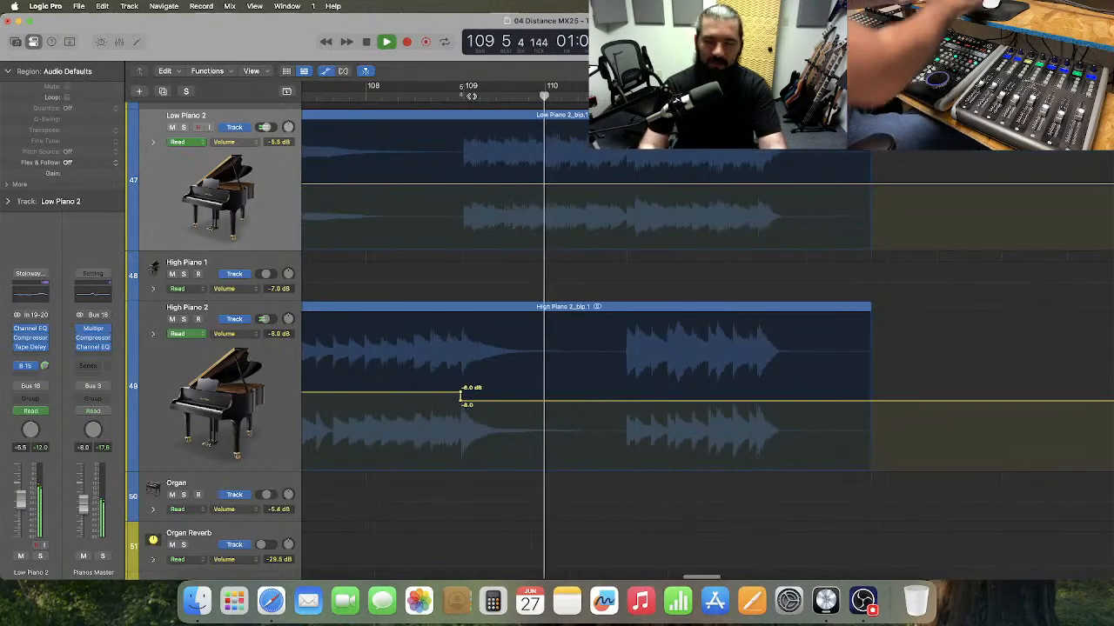
{"action": "key", "text": "space"}
- Set the High Piano 2 volume to -3.5 dB from bar 105 and -6.5 dB from bar 107, and replay from bar 104
{"action": "scroll", "coordinate": [693, 331], "scroll_direction": "left", "scroll_amount": 5}
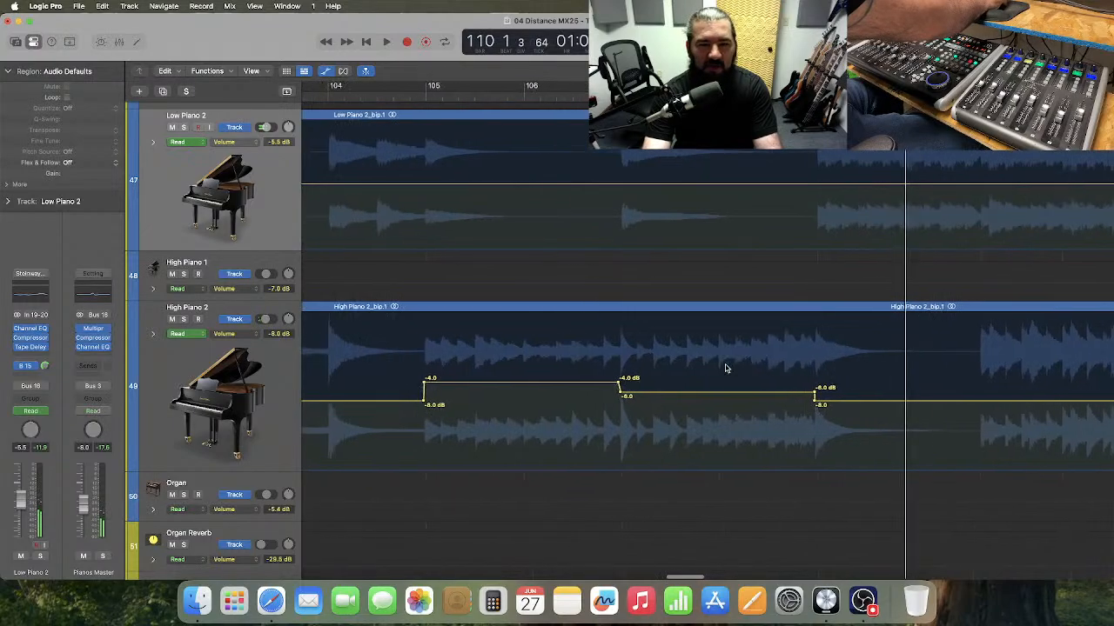
{"action": "left_click_drag", "start_coordinate": [696, 398], "coordinate": [697, 401]}
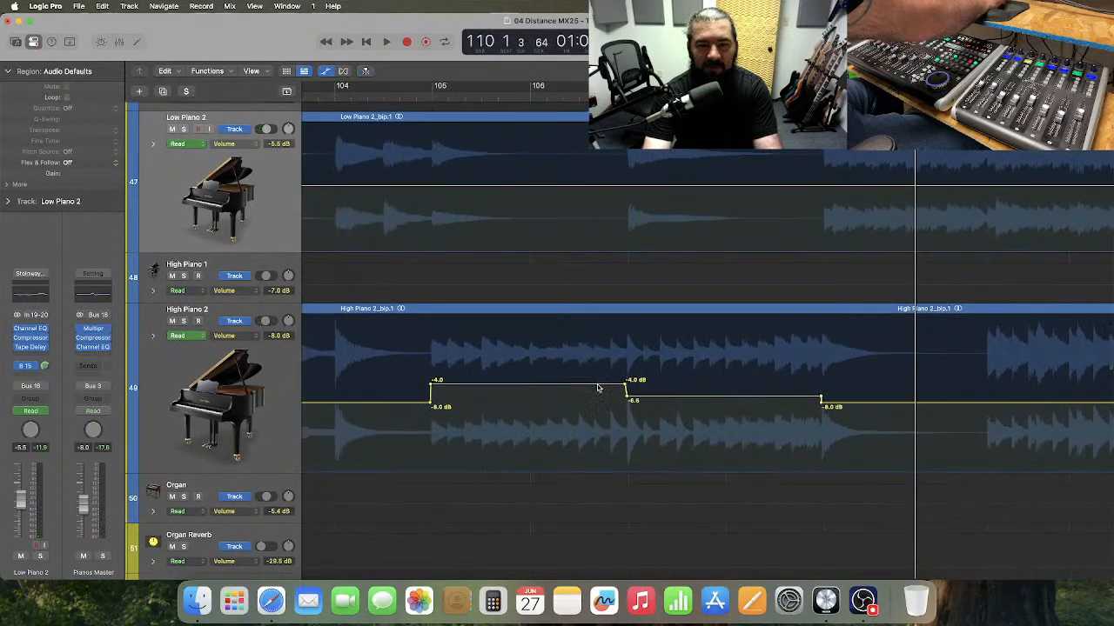
{"action": "left_click_drag", "start_coordinate": [598, 388], "coordinate": [599, 387]}
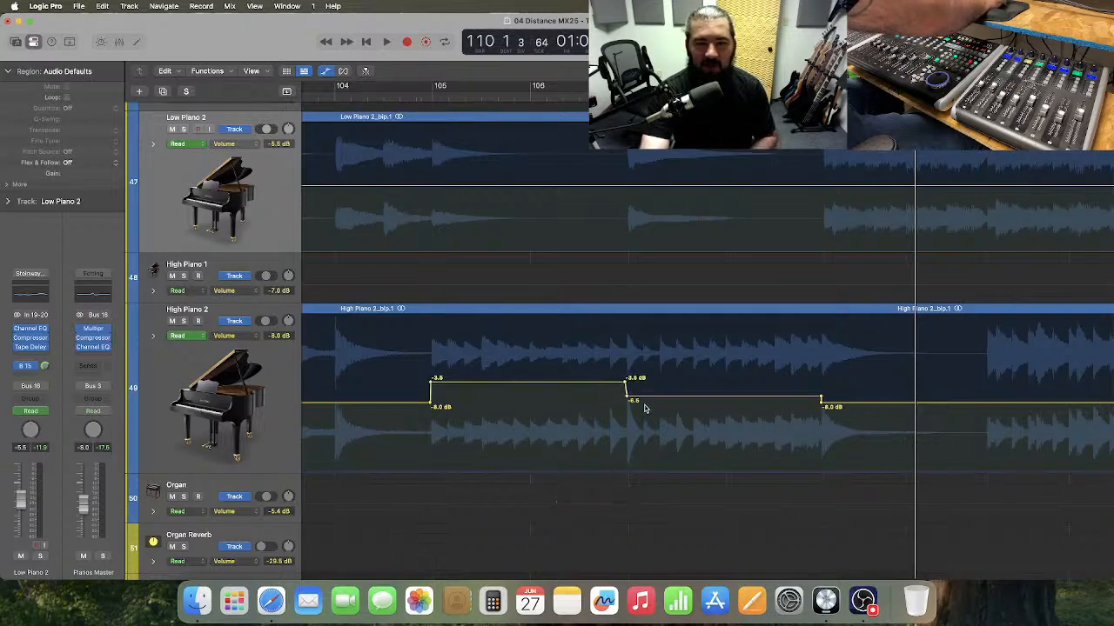
{"action": "scroll", "coordinate": [645, 408], "scroll_direction": "left", "scroll_amount": 5}
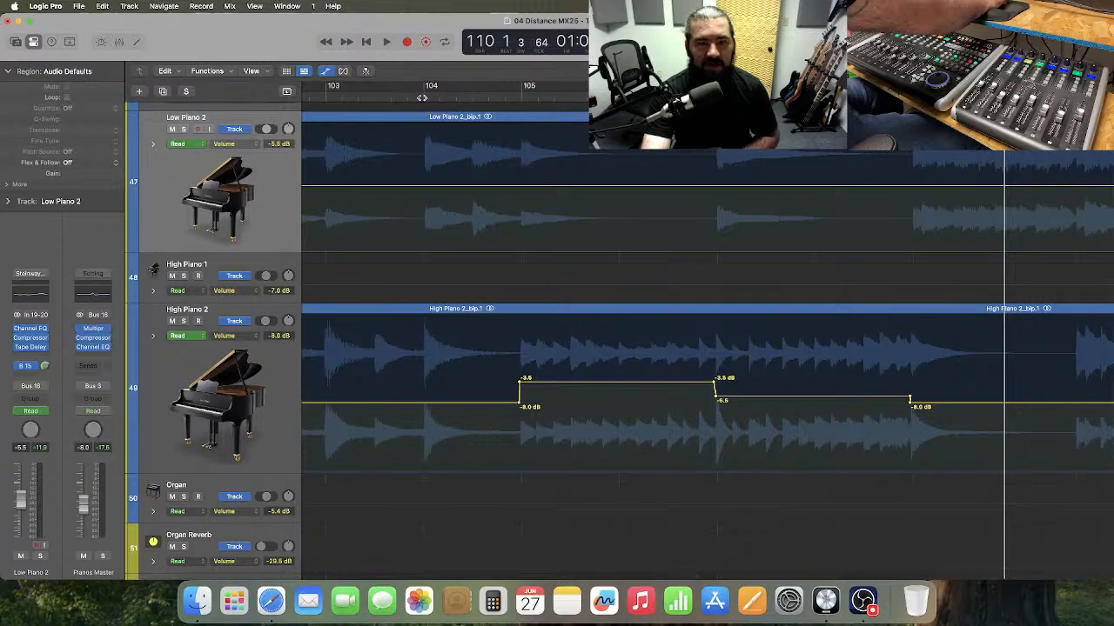
{"action": "left_click", "coordinate": [422, 98]}
{"action": "key", "text": "space"}
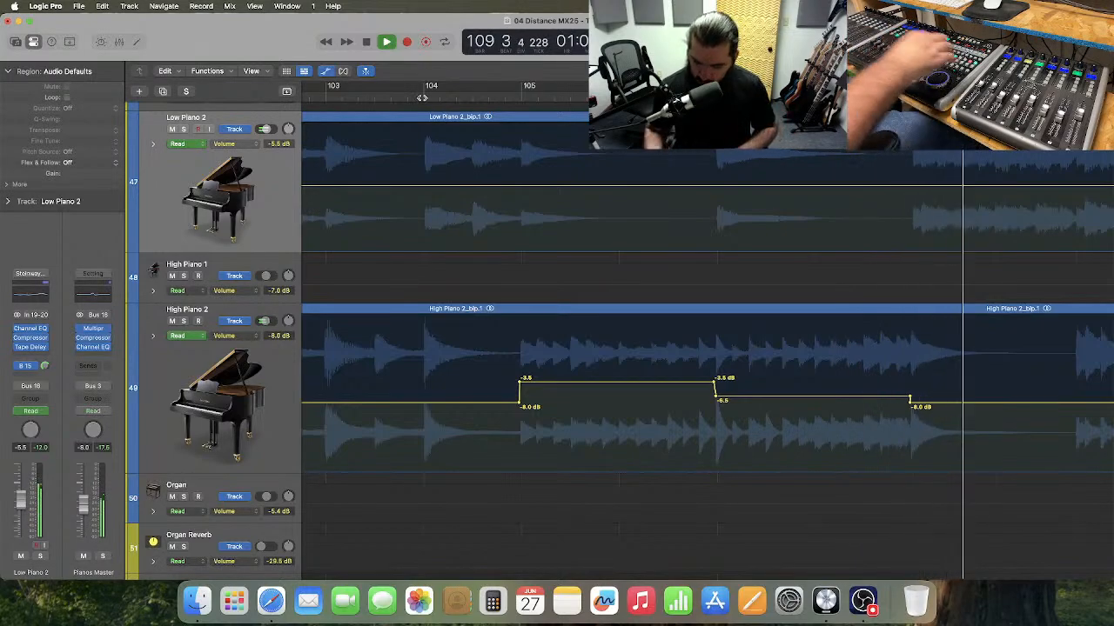
- Find the next Low Piano 2 and High Piano 2 regions after Break 2 and place the playhead at bar 170
{"action": "key", "text": "super+Left"}
{"action": "key", "text": "super+Left"}
{"action": "key", "text": "super+Left"}
{"action": "key", "text": "super+Left"}
{"action": "key", "text": "super+Left"}
{"action": "key", "text": "super+Left"}
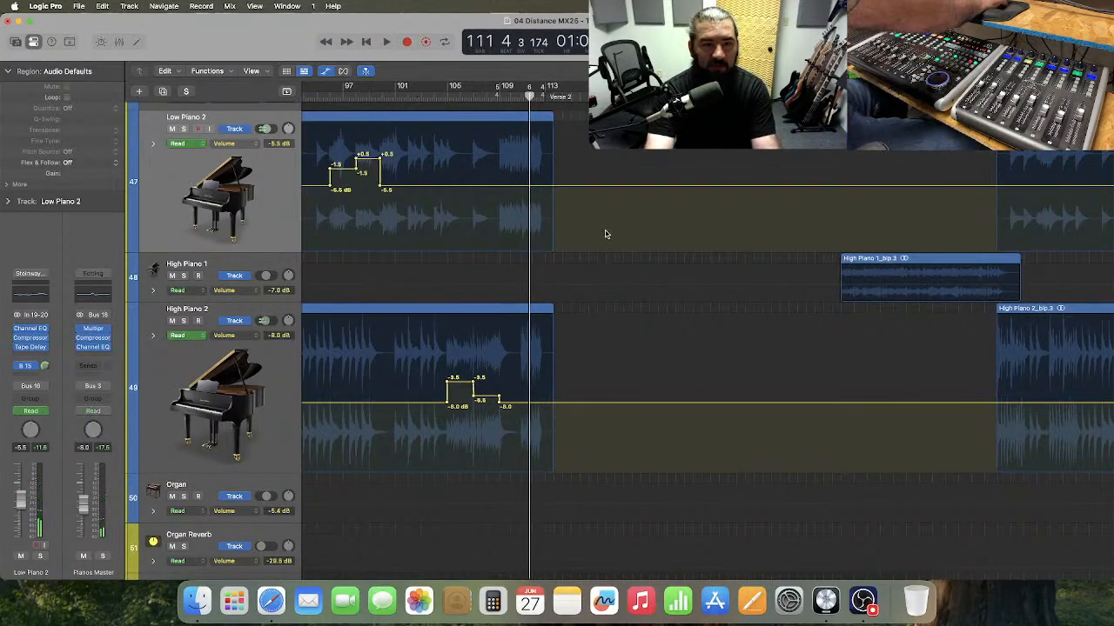
{"action": "scroll", "coordinate": [606, 234], "scroll_direction": "left", "scroll_amount": 5}
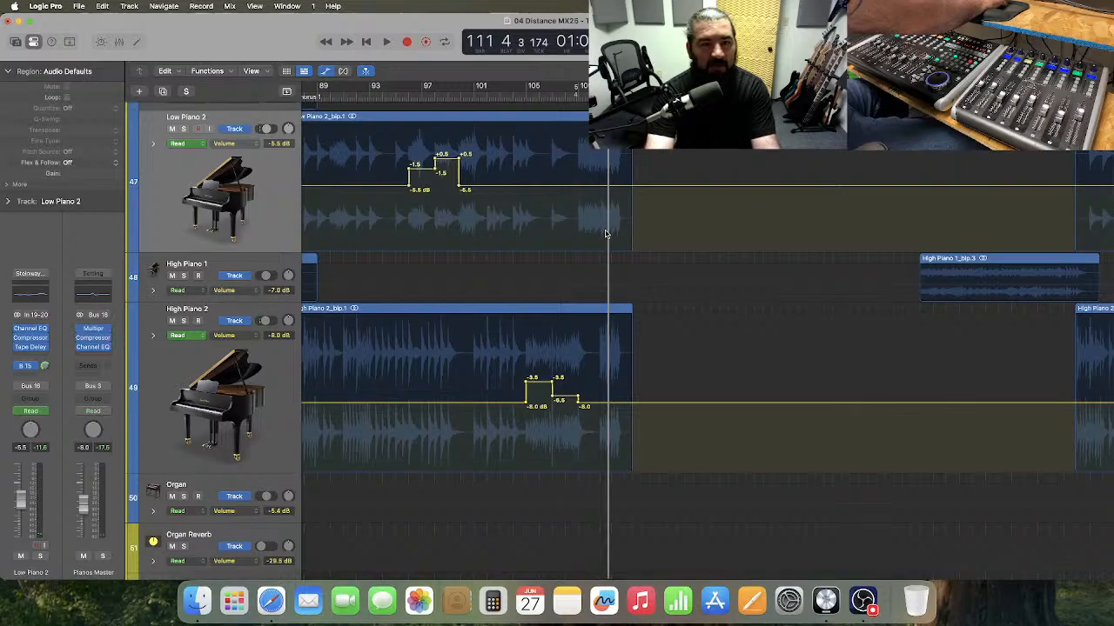
{"action": "scroll", "coordinate": [602, 233], "scroll_direction": "right", "scroll_amount": 15}
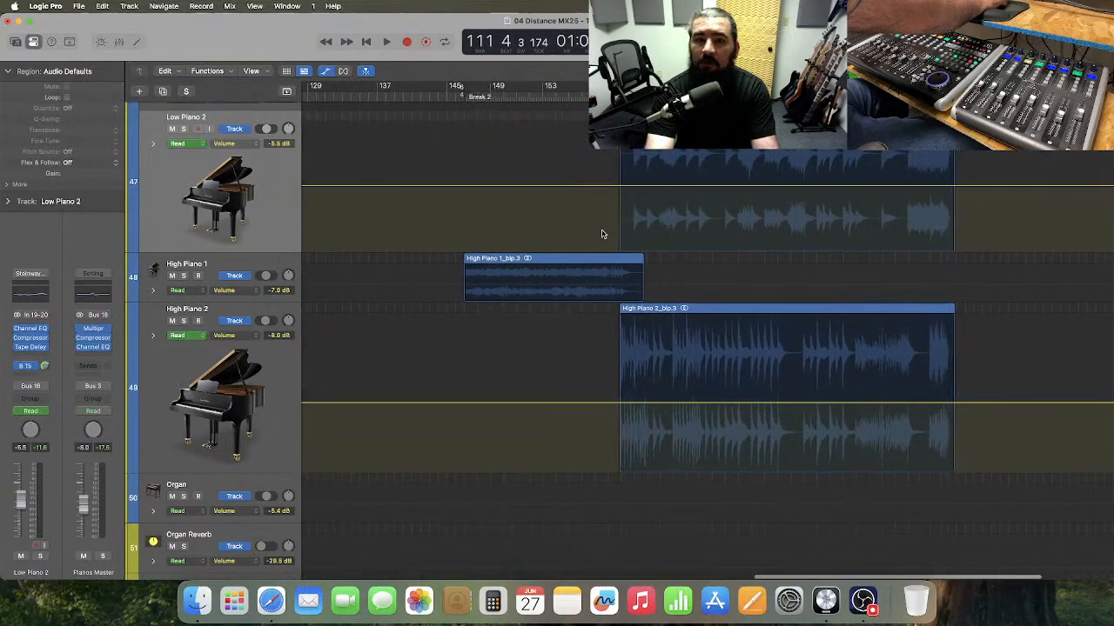
{"action": "left_click", "coordinate": [764, 91]}
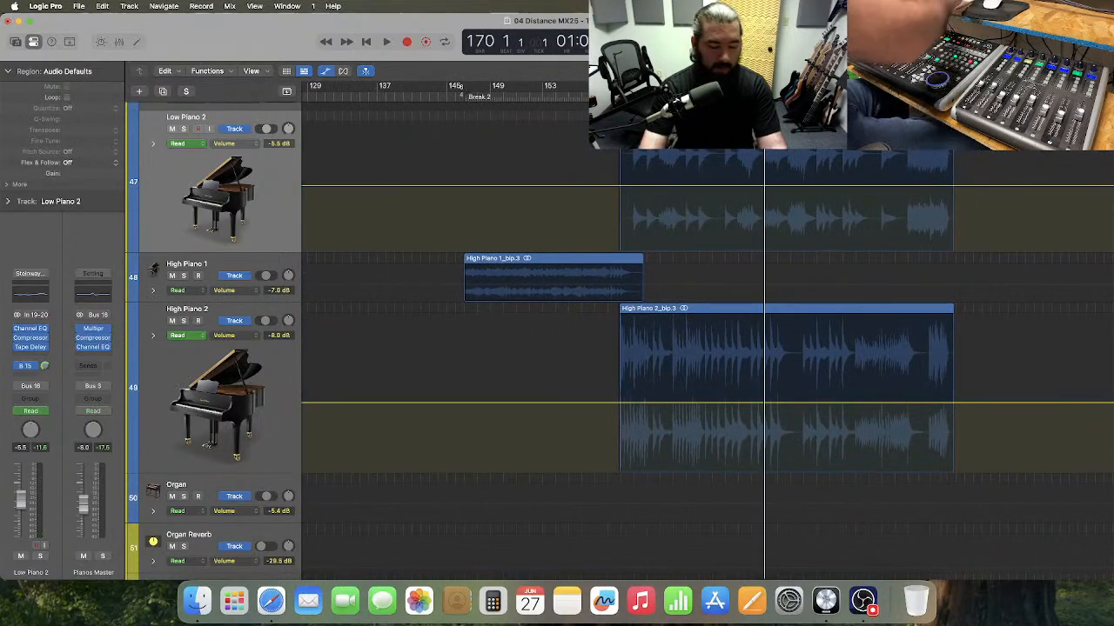
- Add Low Piano 2 volume automation points at bar 170, bar 171 beat 6, and bar 173
{"action": "key", "text": "super+Right"}
{"action": "key", "text": "super+Right"}
{"action": "key", "text": "super+Right"}
{"action": "key", "text": "super+Right"}
{"action": "scroll", "coordinate": [765, 181], "scroll_direction": "right", "scroll_amount": 3}
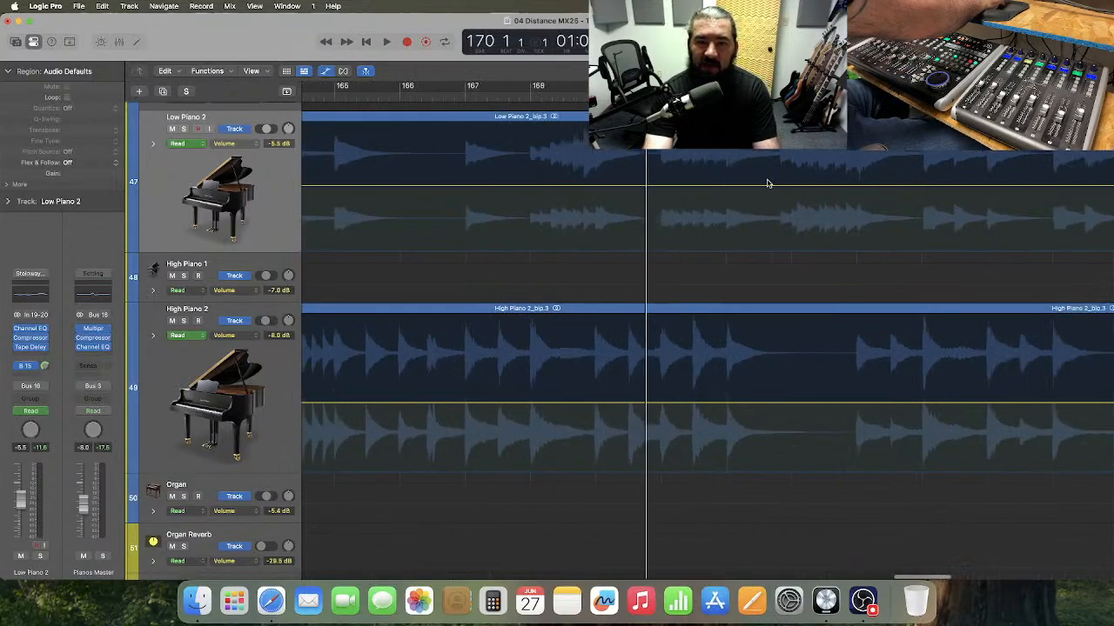
{"action": "left_click_drag", "start_coordinate": [581, 162], "coordinate": [779, 213]}
{"action": "left_click", "coordinate": [670, 188]}
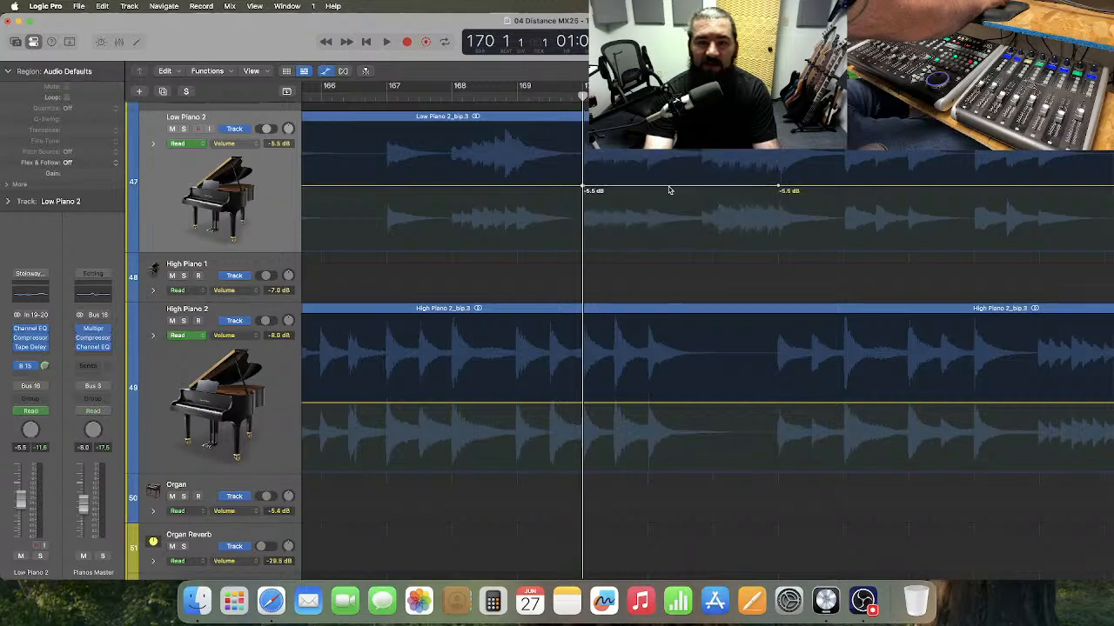
{"action": "left_click_drag", "start_coordinate": [701, 168], "coordinate": [777, 170]}
{"action": "left_click", "coordinate": [748, 179]}
- Compare with the first chorus, and set Low Piano 2 to -1.5 dB from bar 170 and +0.5 dB from bar 171 beat 6
{"action": "scroll", "coordinate": [705, 163], "scroll_direction": "left", "scroll_amount": 20}
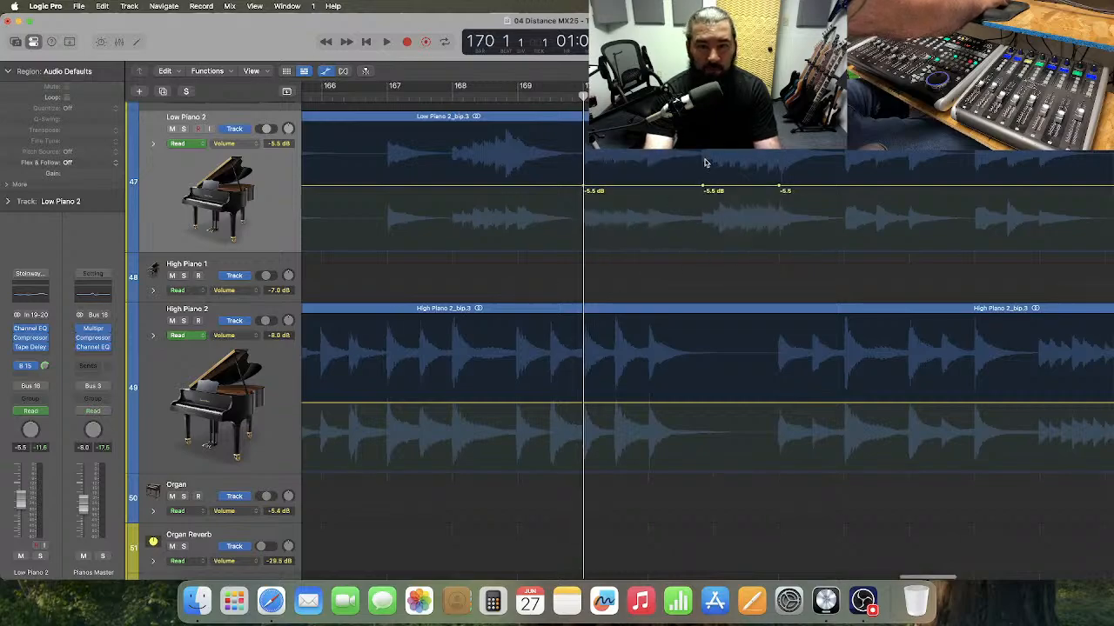
{"action": "scroll", "coordinate": [702, 163], "scroll_direction": "left", "scroll_amount": 10}
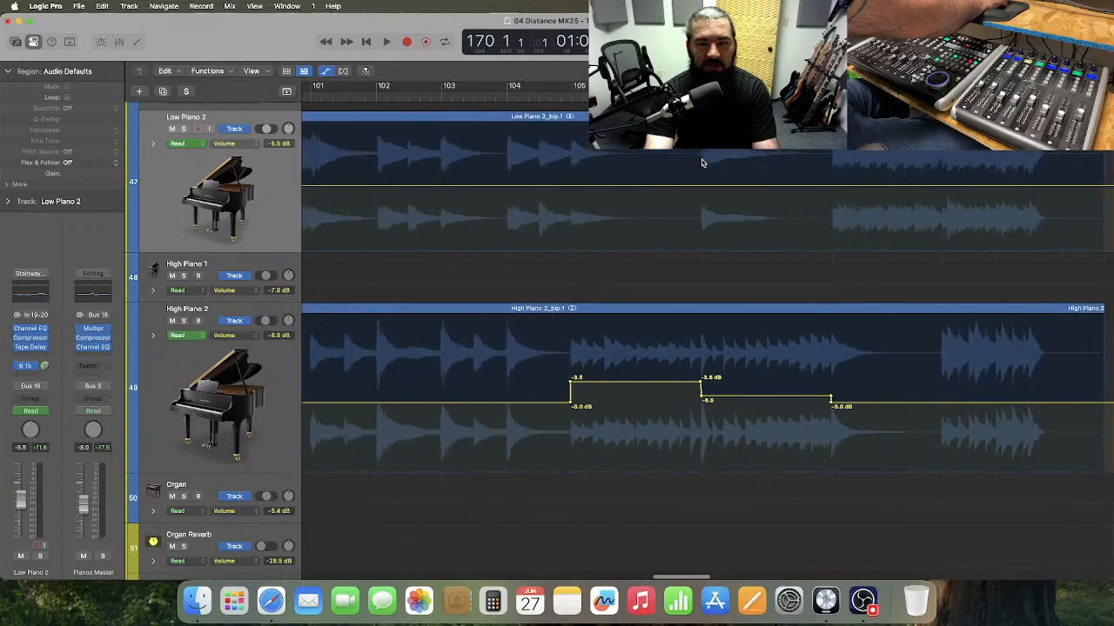
{"action": "scroll", "coordinate": [702, 163], "scroll_direction": "right", "scroll_amount": 20}
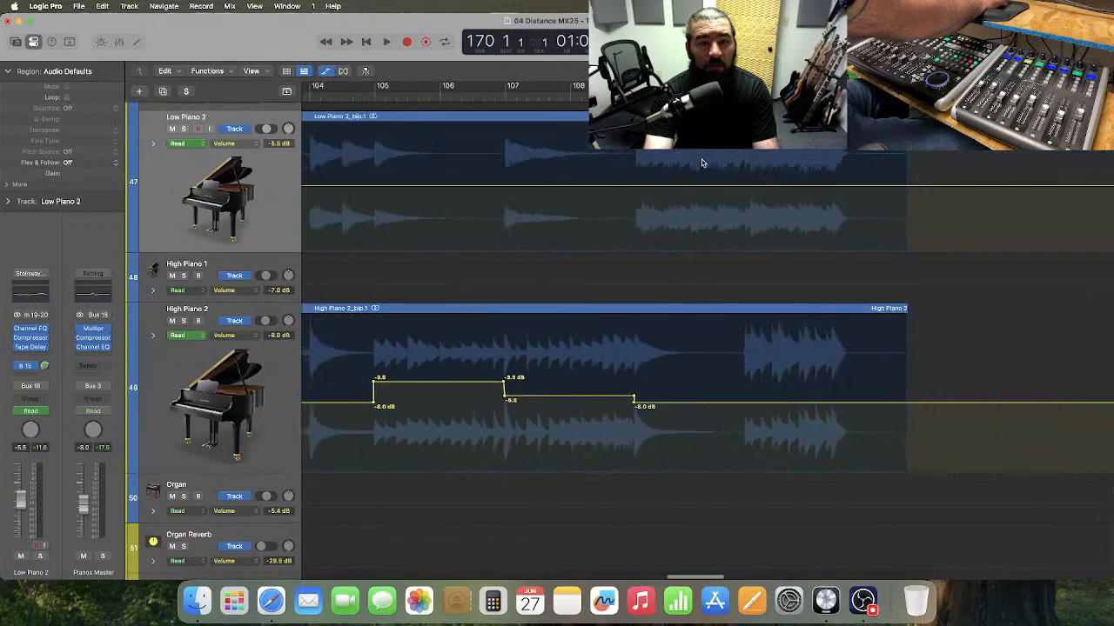
{"action": "scroll", "coordinate": [702, 163], "scroll_direction": "right", "scroll_amount": 4}
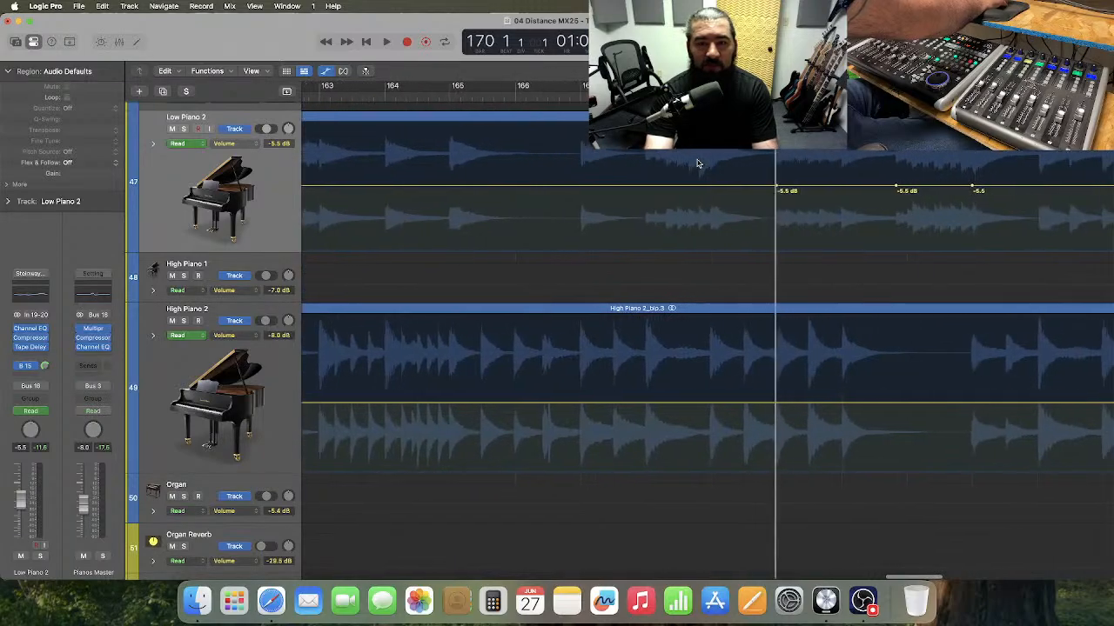
{"action": "left_click_drag", "start_coordinate": [654, 183], "coordinate": [655, 176]}
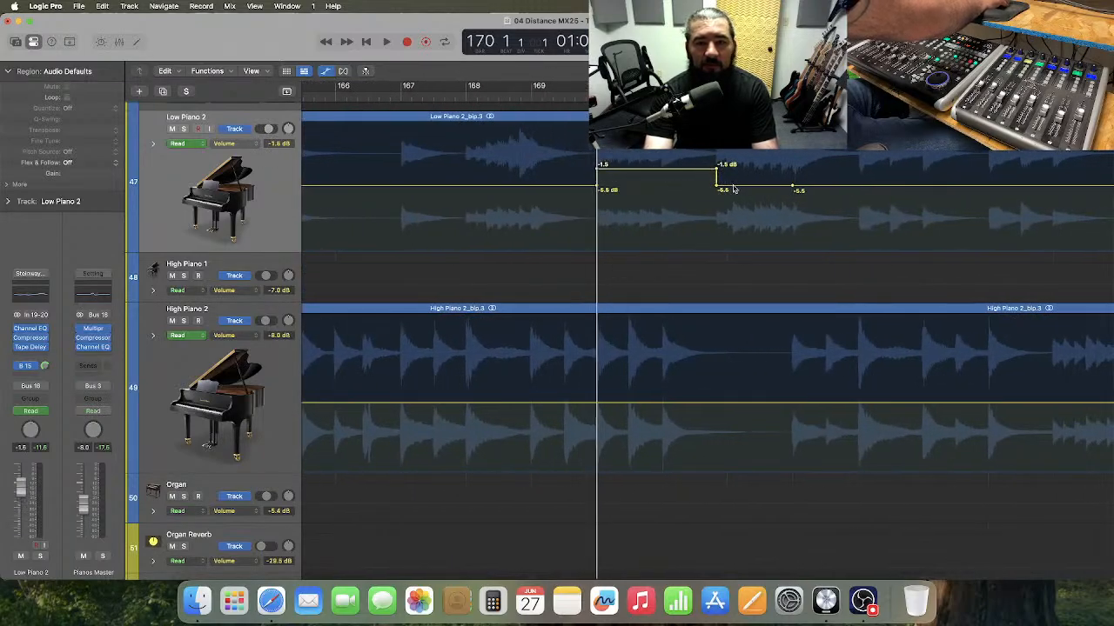
{"action": "left_click_drag", "start_coordinate": [733, 189], "coordinate": [734, 174]}
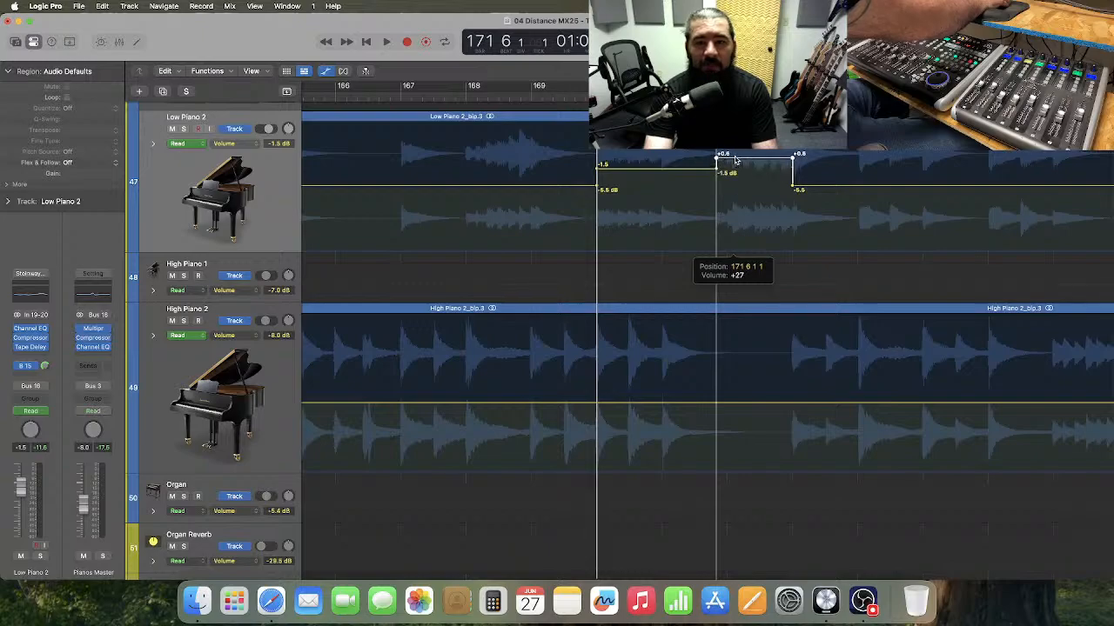
- Add High Piano 2 volume automation points at bars 177, 179 and 181
{"action": "scroll", "coordinate": [734, 309], "scroll_direction": "right", "scroll_amount": 5}
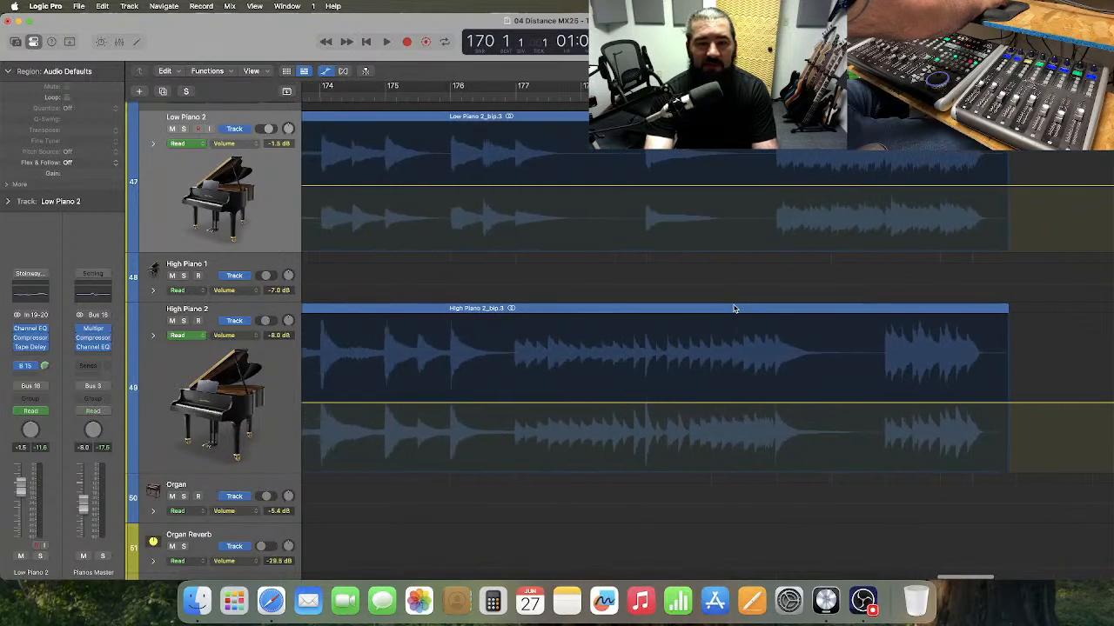
{"action": "left_click_drag", "start_coordinate": [511, 364], "coordinate": [772, 366]}
{"action": "left_click", "coordinate": [633, 374]}
{"action": "left_click", "coordinate": [695, 378]}
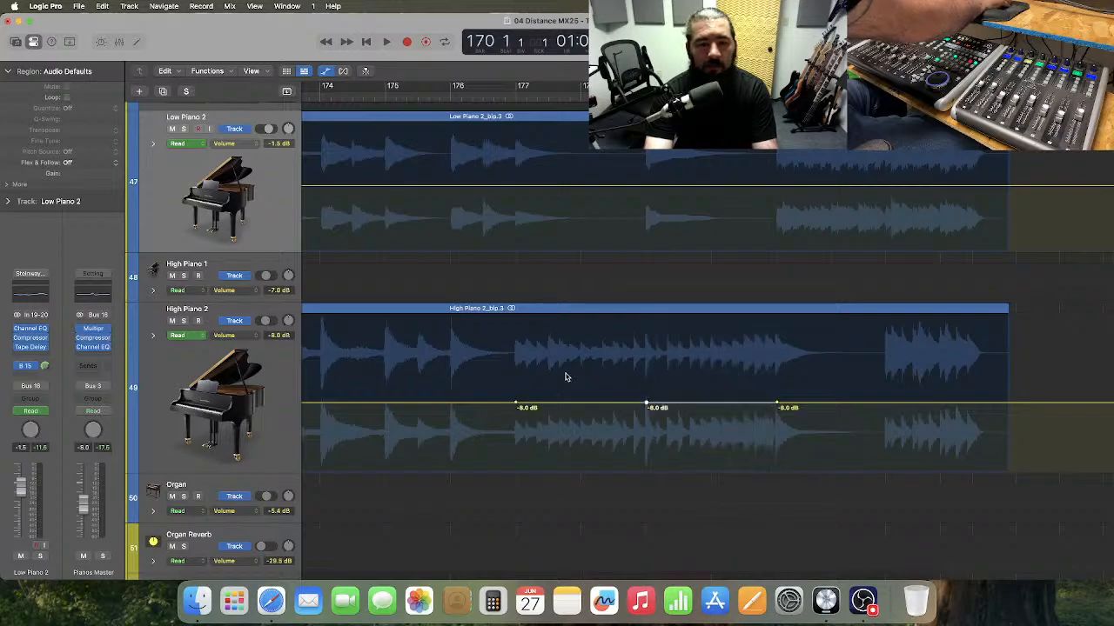
- Set the High Piano 2 volume to -3.5 dB between bars 177 and 179, and raise the section from bar 179 to 181 slightly
{"action": "left_click_drag", "start_coordinate": [575, 406], "coordinate": [576, 393]}
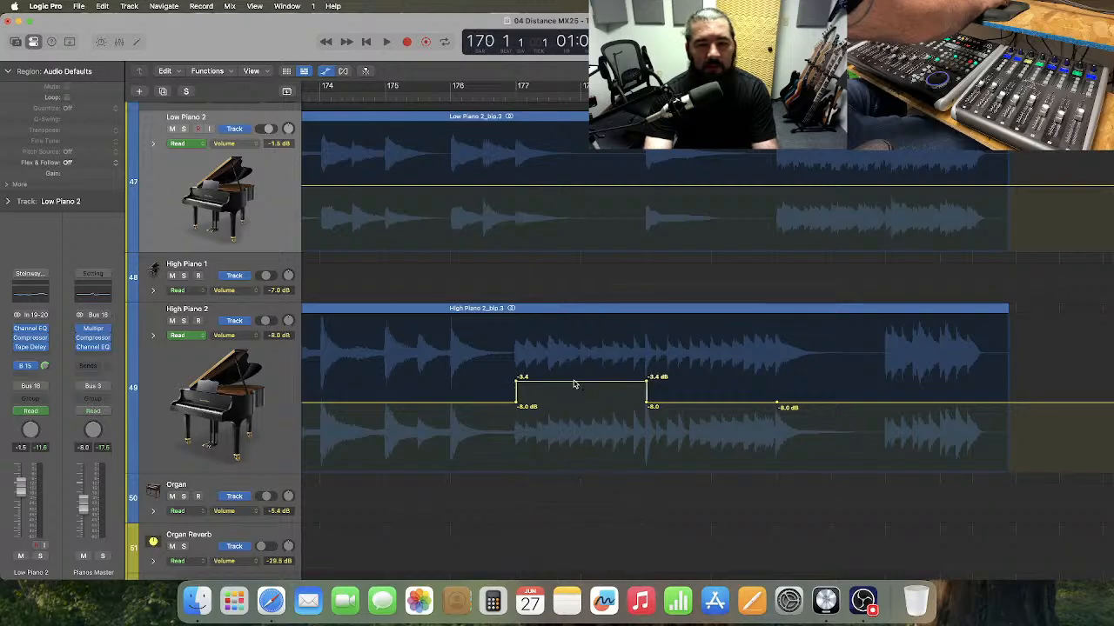
{"action": "left_click", "coordinate": [573, 383]}
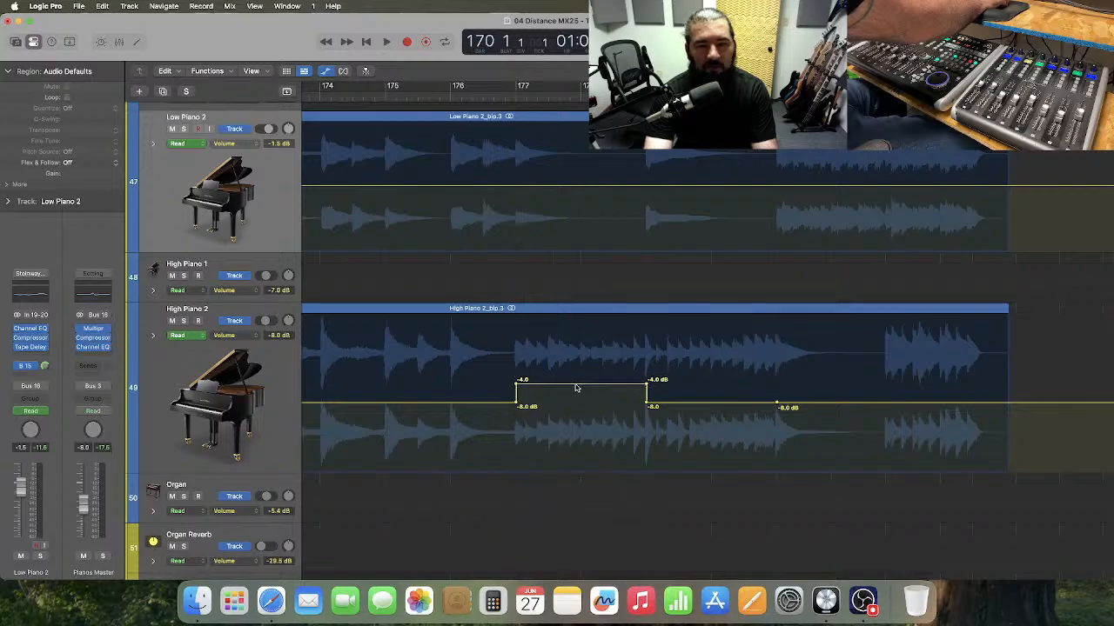
{"action": "left_click_drag", "start_coordinate": [575, 388], "coordinate": [587, 388]}
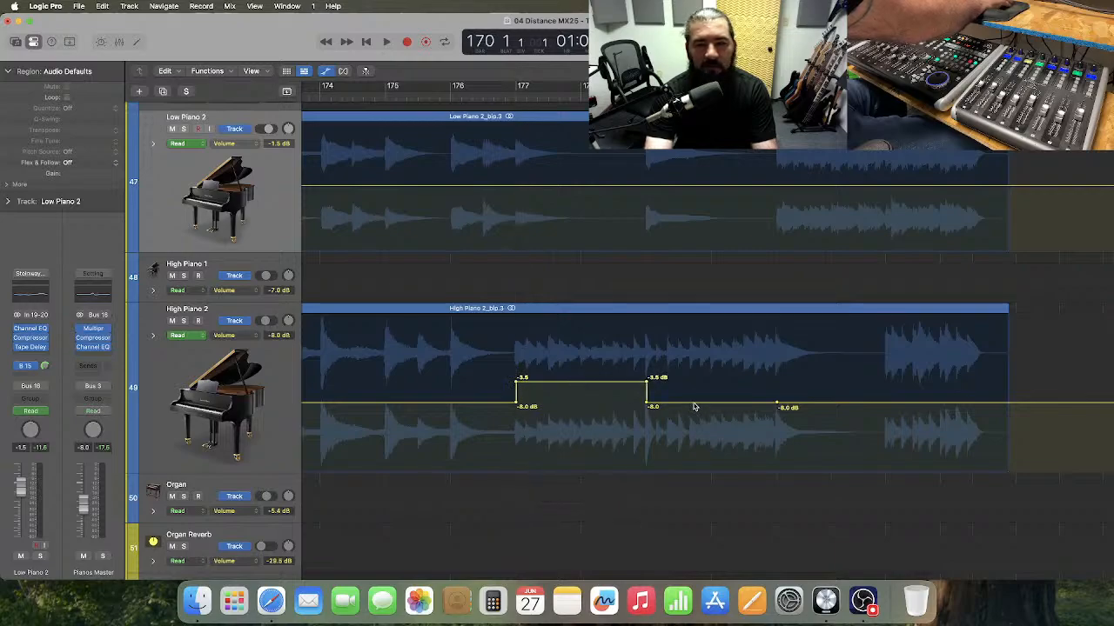
{"action": "left_click_drag", "start_coordinate": [695, 406], "coordinate": [696, 400]}
- Play the full mix from bar 166 to check the new piano volume boosts
{"action": "scroll", "coordinate": [502, 355], "scroll_direction": "left", "scroll_amount": 15}
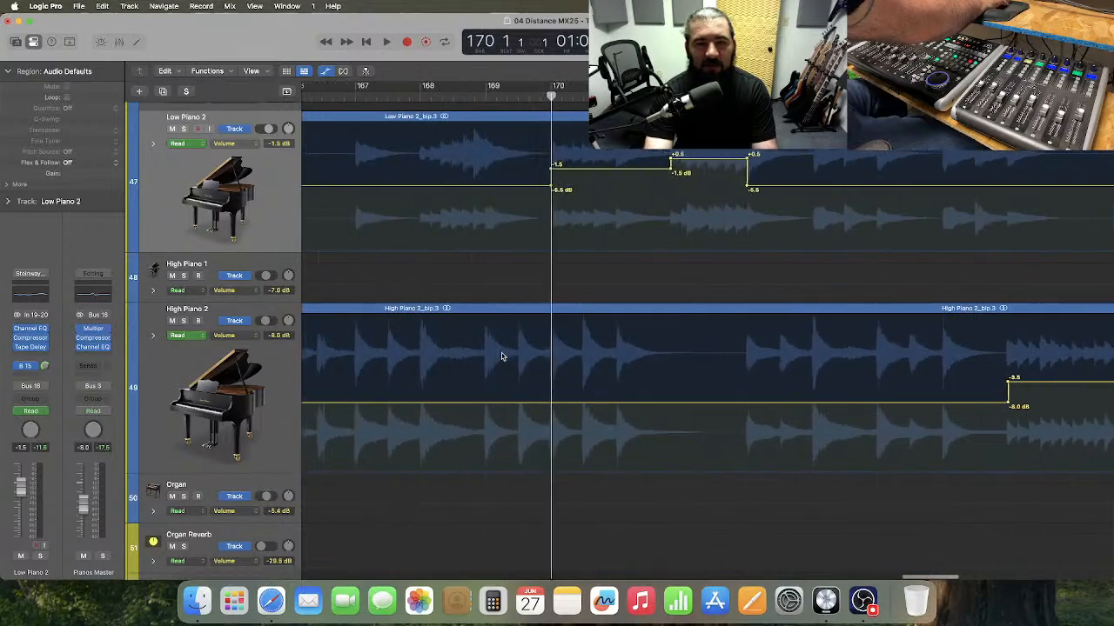
{"action": "left_click", "coordinate": [454, 106]}
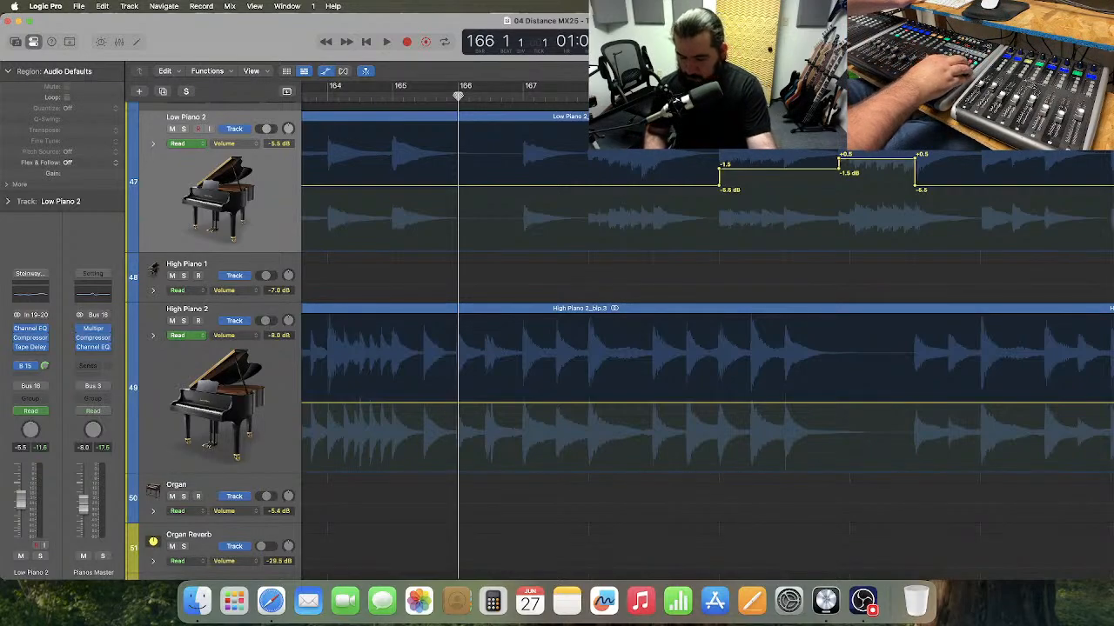
{"action": "key", "text": "space"}
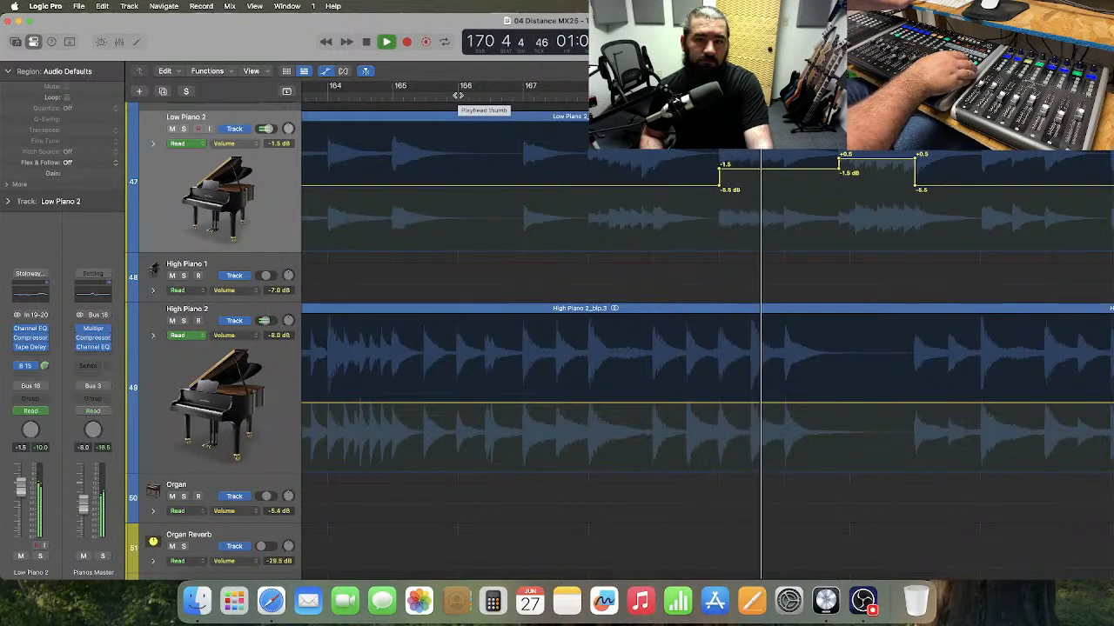
- Move the Low Piano 2 volume boost two bars earlier so it starts at bar 168, and play it back
{"action": "key", "text": "space"}
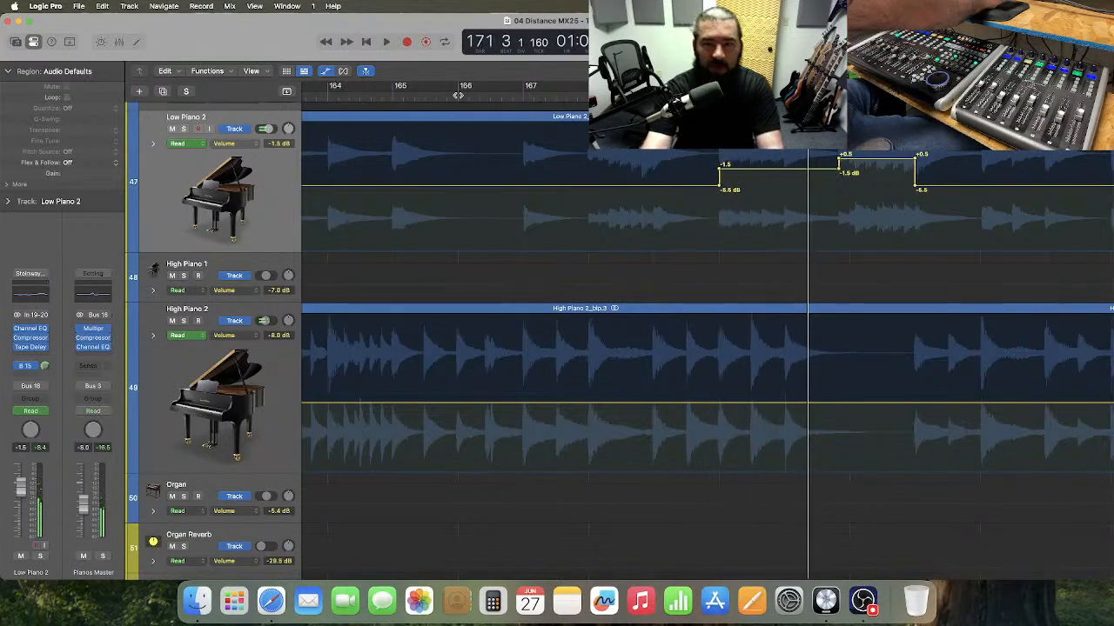
{"action": "left_click", "coordinate": [932, 168]}
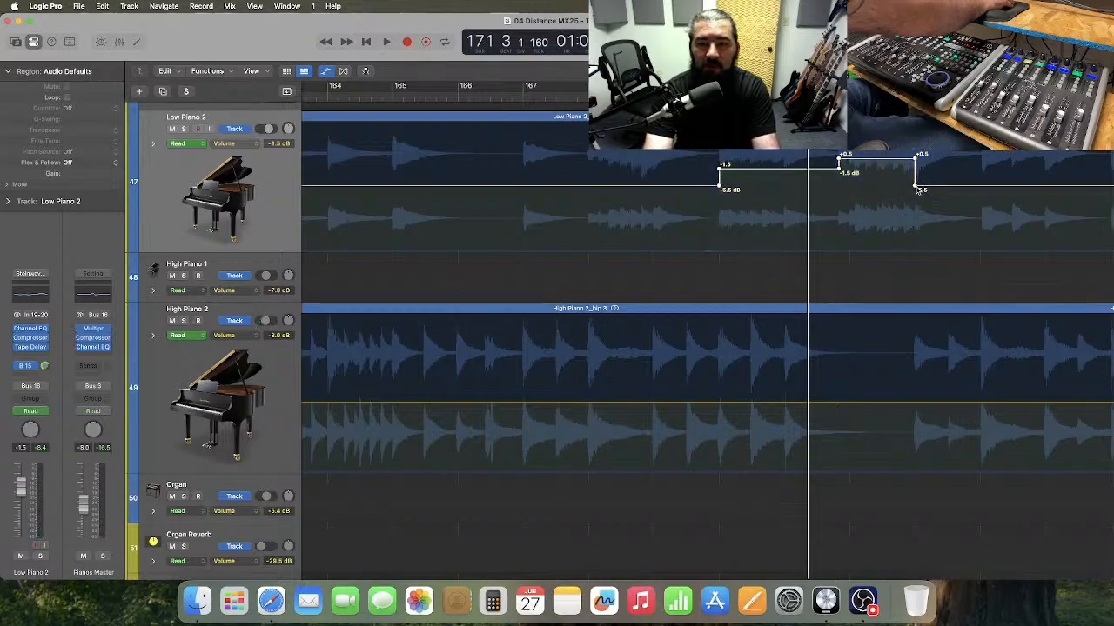
{"action": "left_click_drag", "start_coordinate": [919, 190], "coordinate": [784, 190]}
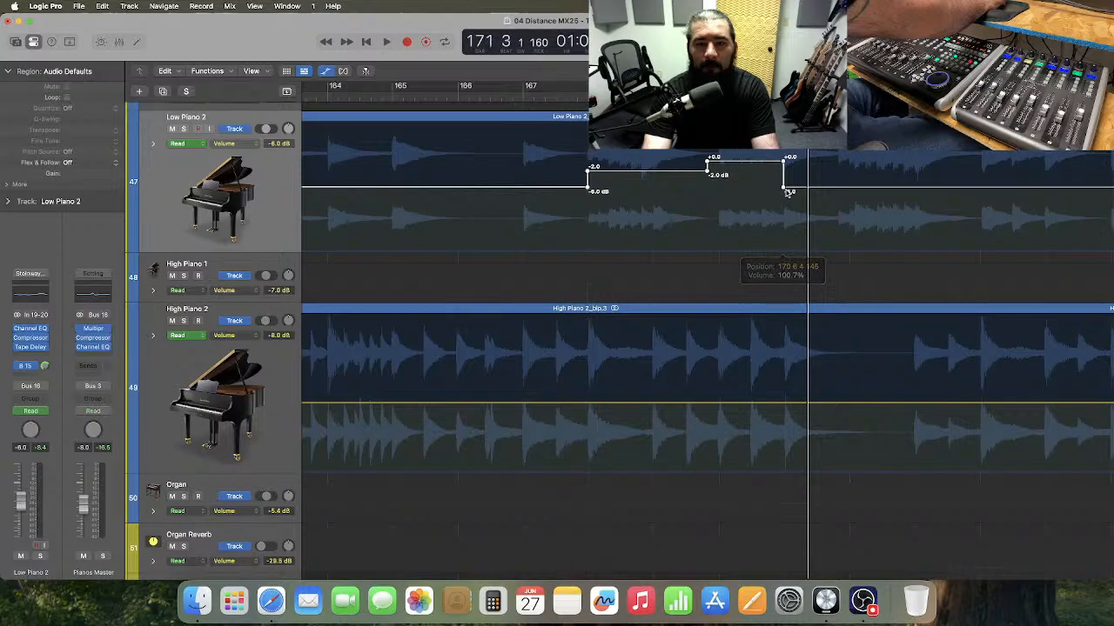
{"action": "left_click", "coordinate": [506, 97]}
{"action": "key", "text": "space"}
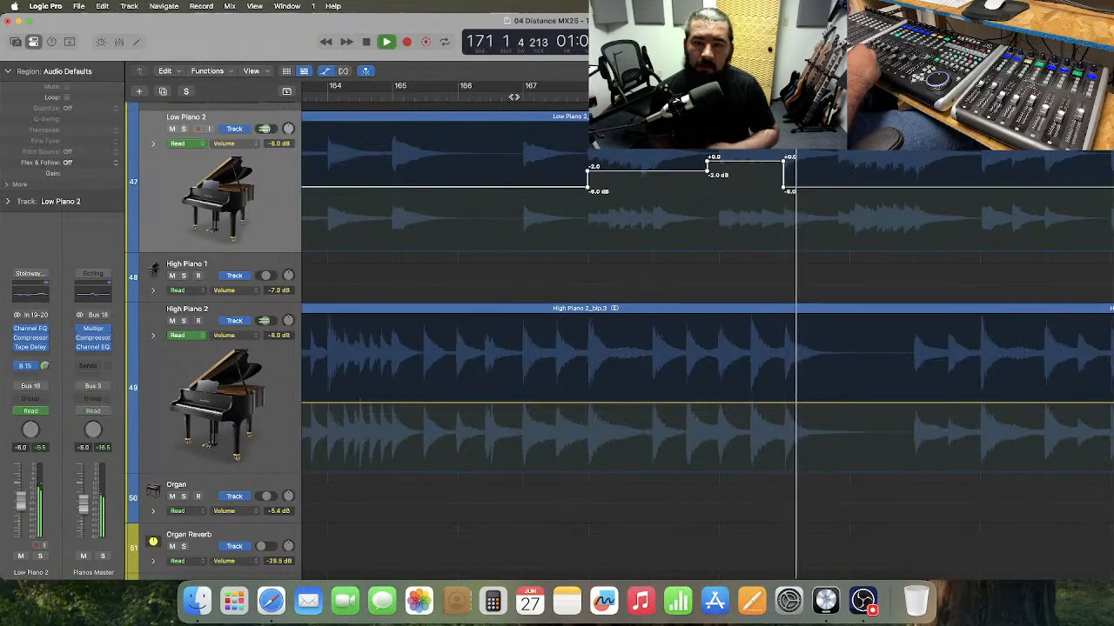
- Start the higher Low Piano 2 boost at bar 170, end it just before bar 172, and play the passage
{"action": "left_click", "coordinate": [761, 201]}
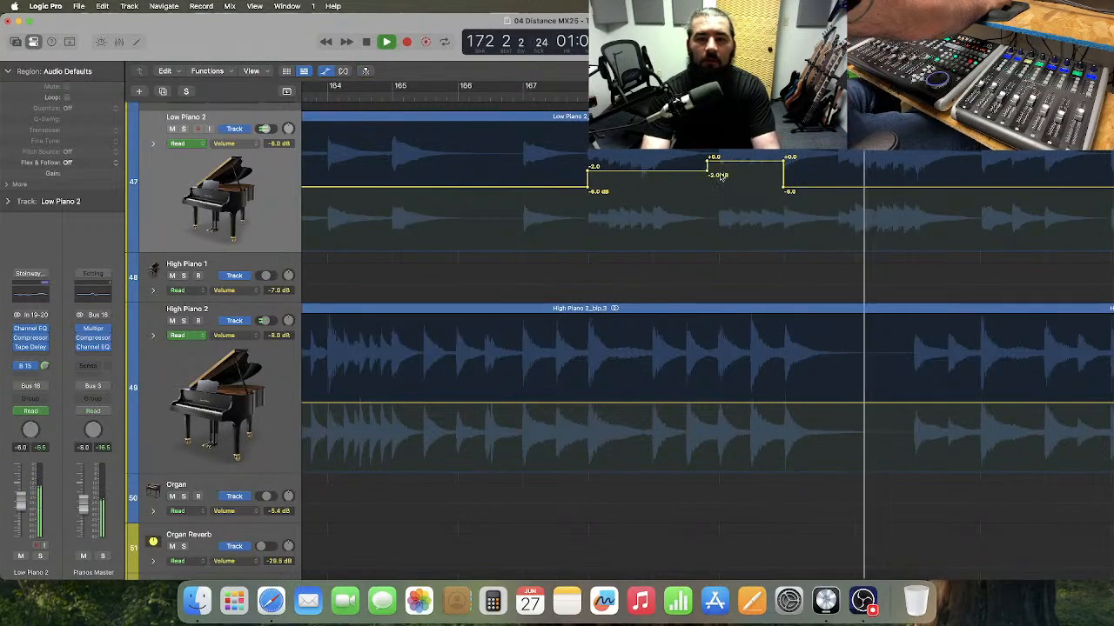
{"action": "key", "text": "space"}
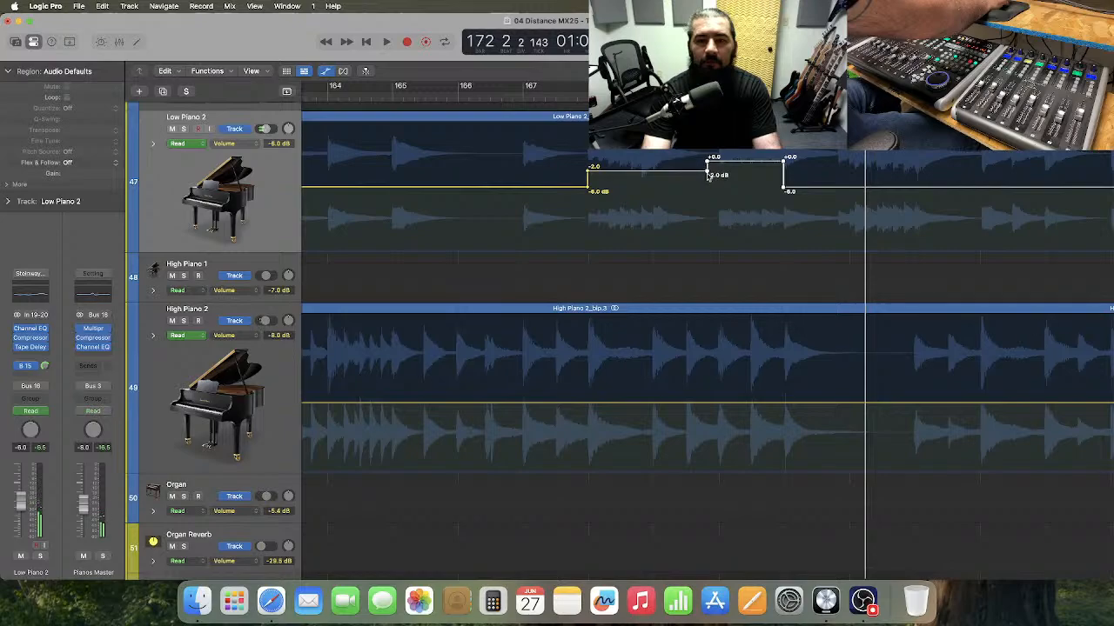
{"action": "left_click_drag", "start_coordinate": [707, 175], "coordinate": [718, 175]}
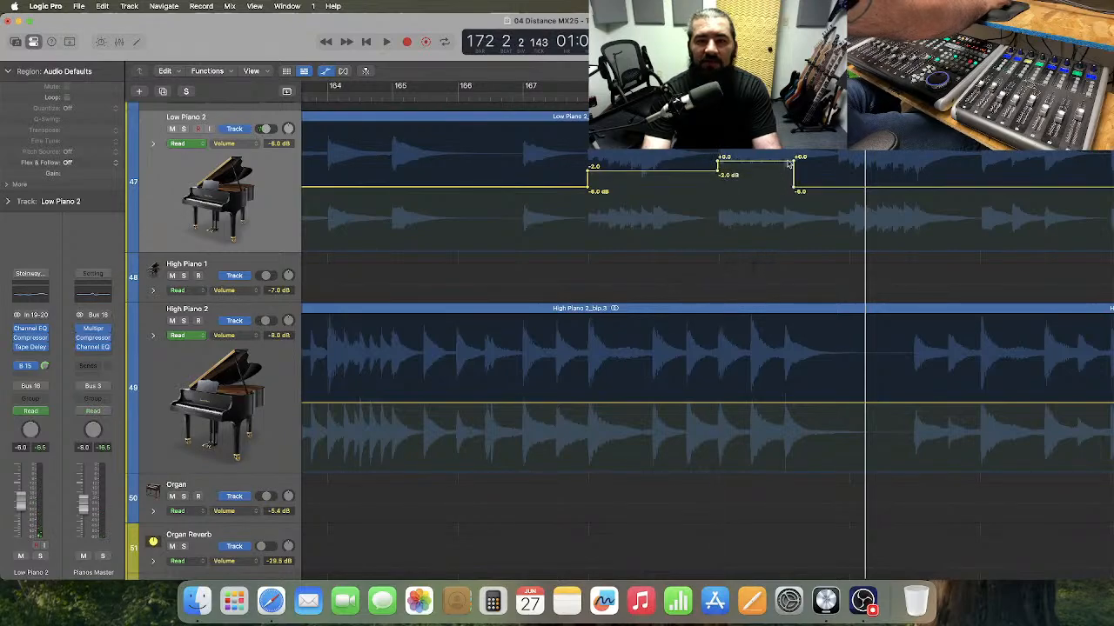
{"action": "left_click_drag", "start_coordinate": [793, 189], "coordinate": [837, 189]}
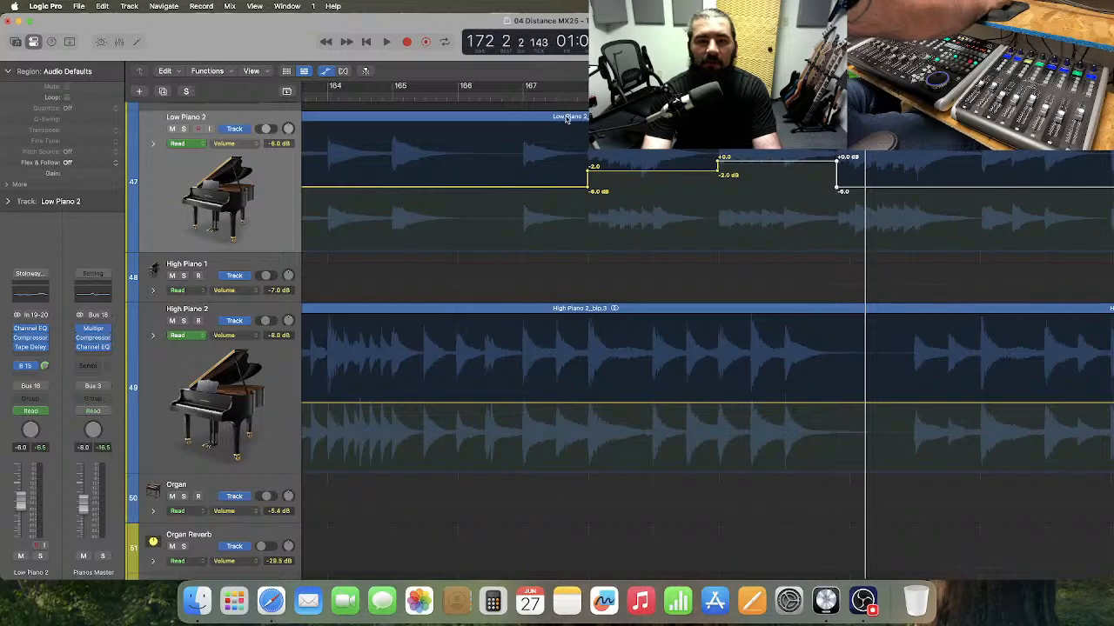
{"action": "left_click", "coordinate": [523, 96]}
{"action": "key", "text": "space"}
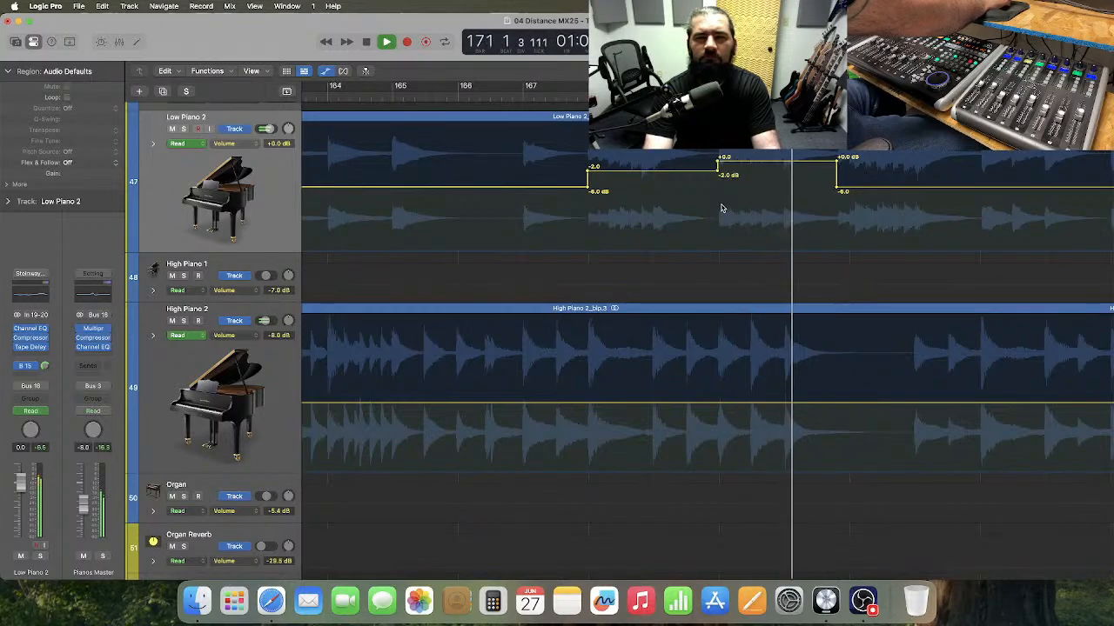
{"action": "key", "text": "space"}
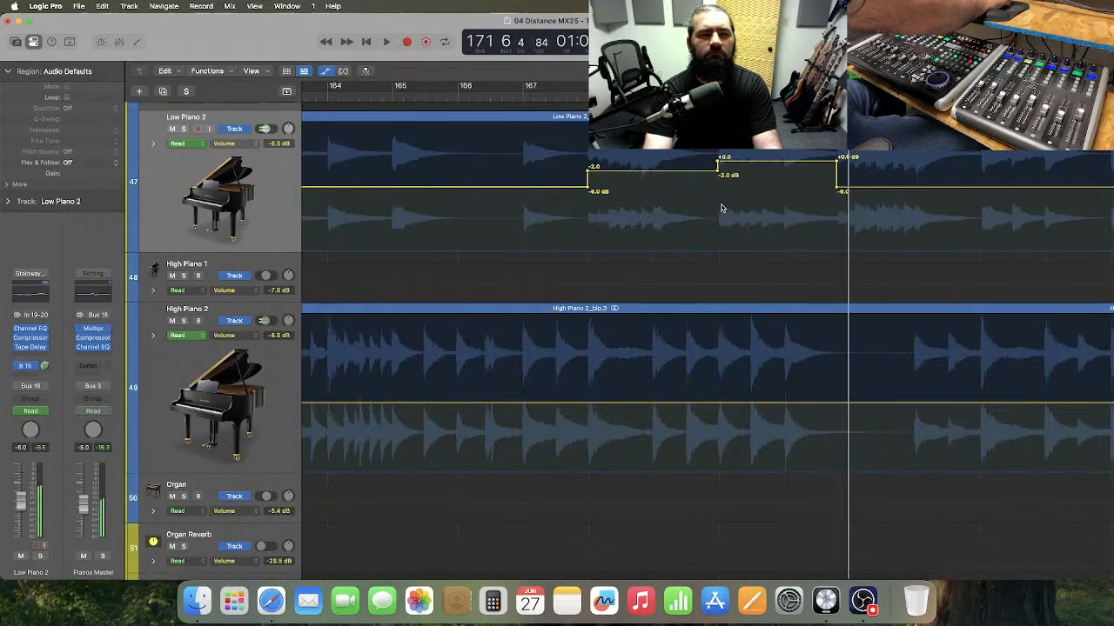
- Match the first chorus by setting Low Piano 2 to -1.5 dB from bar 168, +0.5 dB from bar 170, and -5.5 dB outside the boost
{"action": "scroll", "coordinate": [720, 208], "scroll_direction": "left", "scroll_amount": 20}
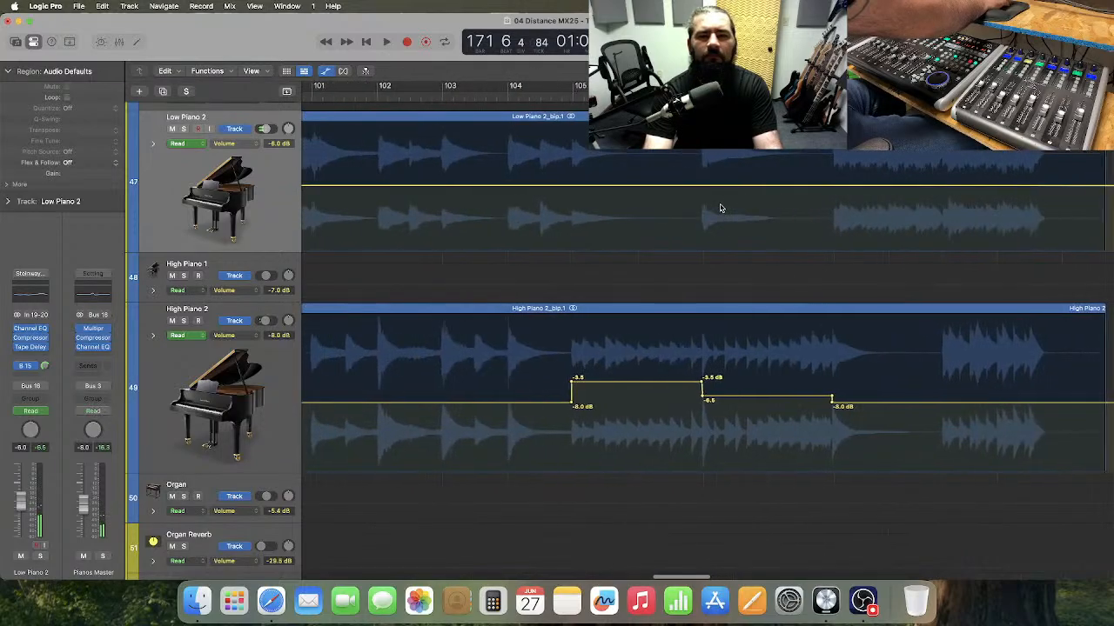
{"action": "scroll", "coordinate": [720, 208], "scroll_direction": "right", "scroll_amount": 5}
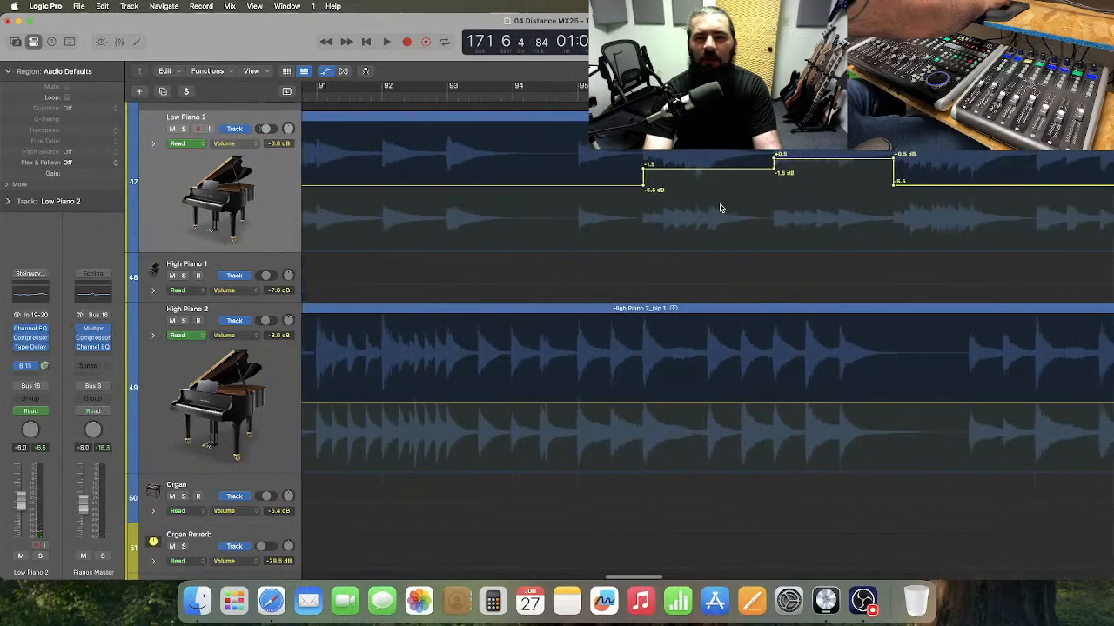
{"action": "scroll", "coordinate": [721, 208], "scroll_direction": "right", "scroll_amount": 20}
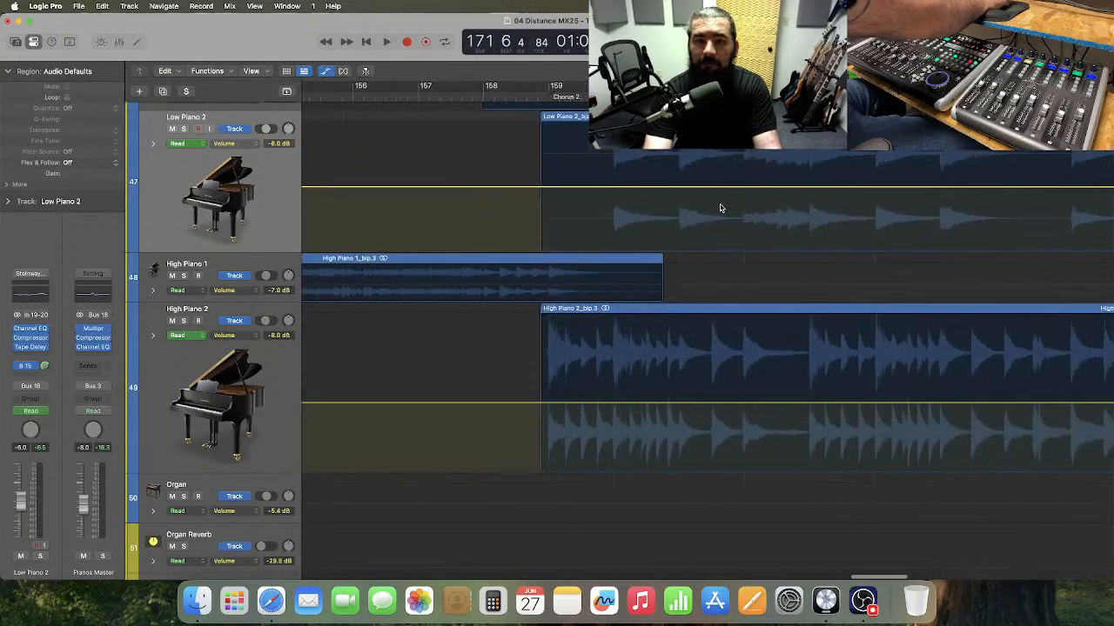
{"action": "scroll", "coordinate": [720, 208], "scroll_direction": "right", "scroll_amount": 5}
{"action": "left_click_drag", "start_coordinate": [718, 174], "coordinate": [355, 181]}
{"action": "left_click_drag", "start_coordinate": [669, 190], "coordinate": [669, 186]}
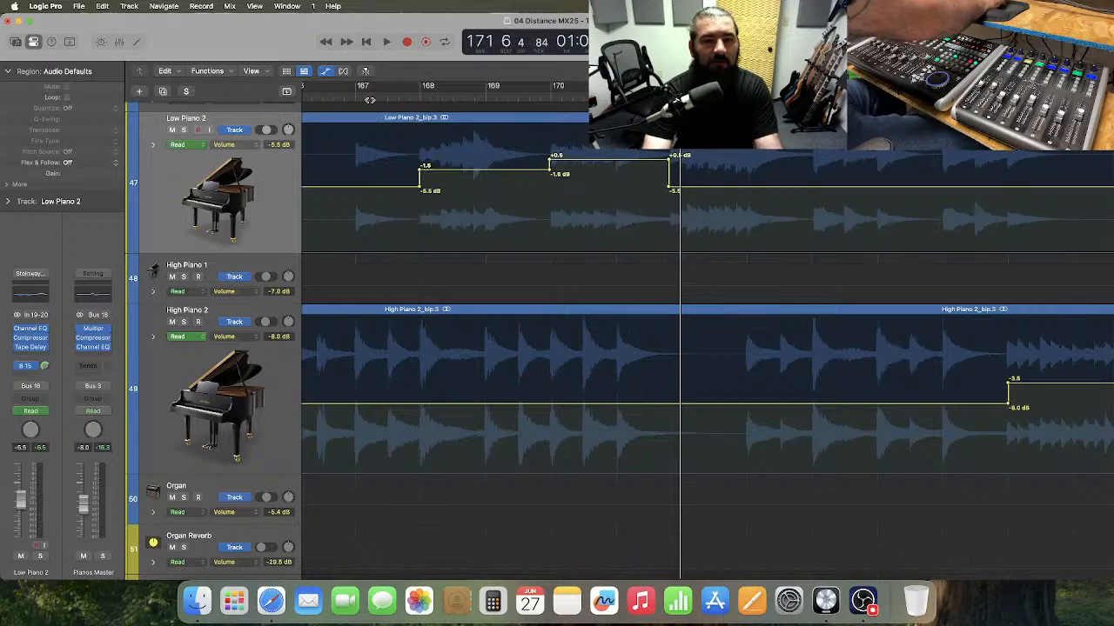
- Play from bar 167 and shift the start and end of the High Piano 2 boost slightly earlier
{"action": "left_click", "coordinate": [356, 96]}
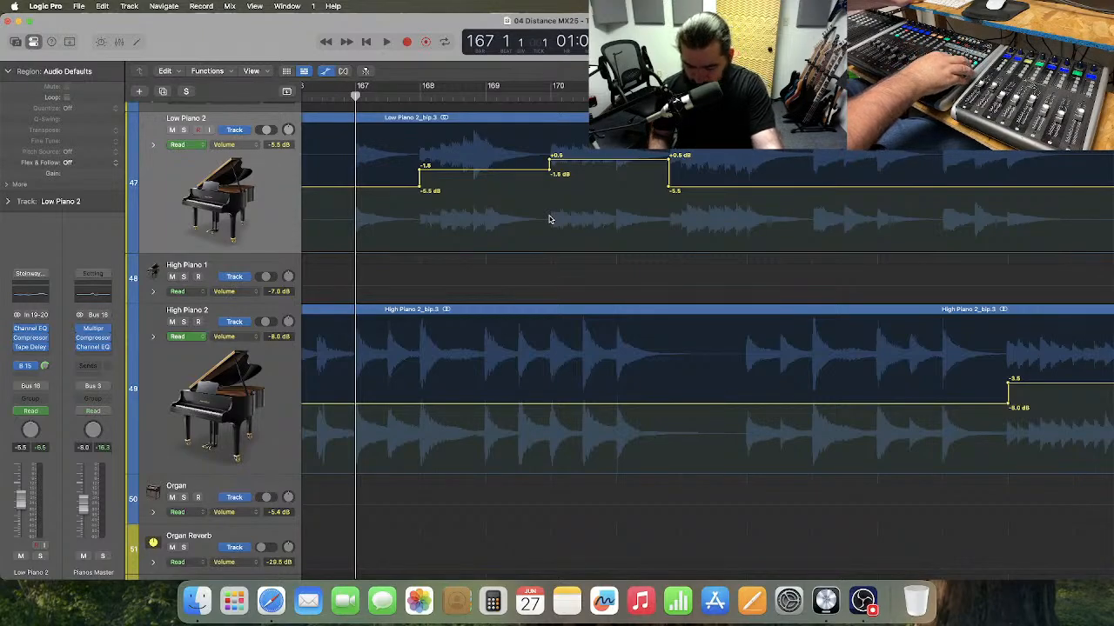
{"action": "key", "text": "space"}
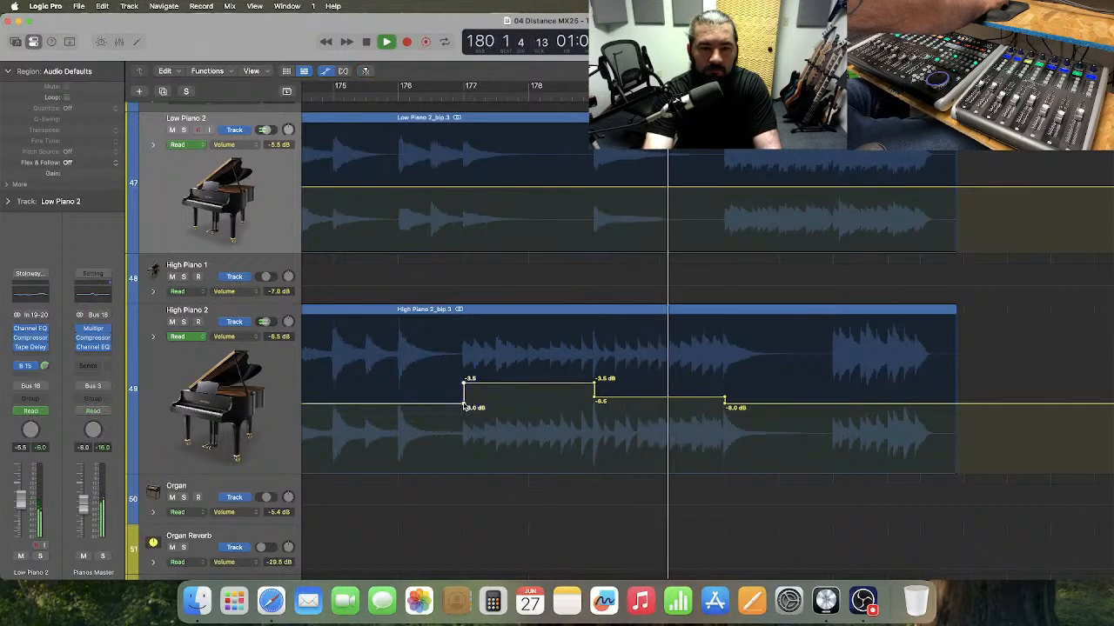
{"action": "left_click", "coordinate": [463, 406]}
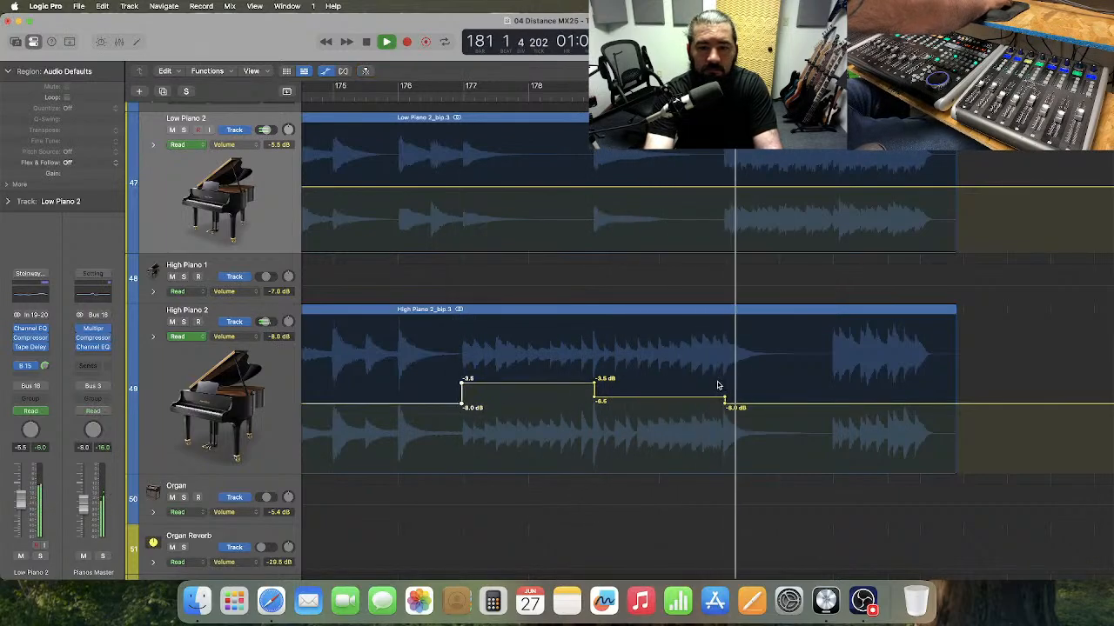
{"action": "left_click_drag", "start_coordinate": [727, 407], "coordinate": [724, 407]}
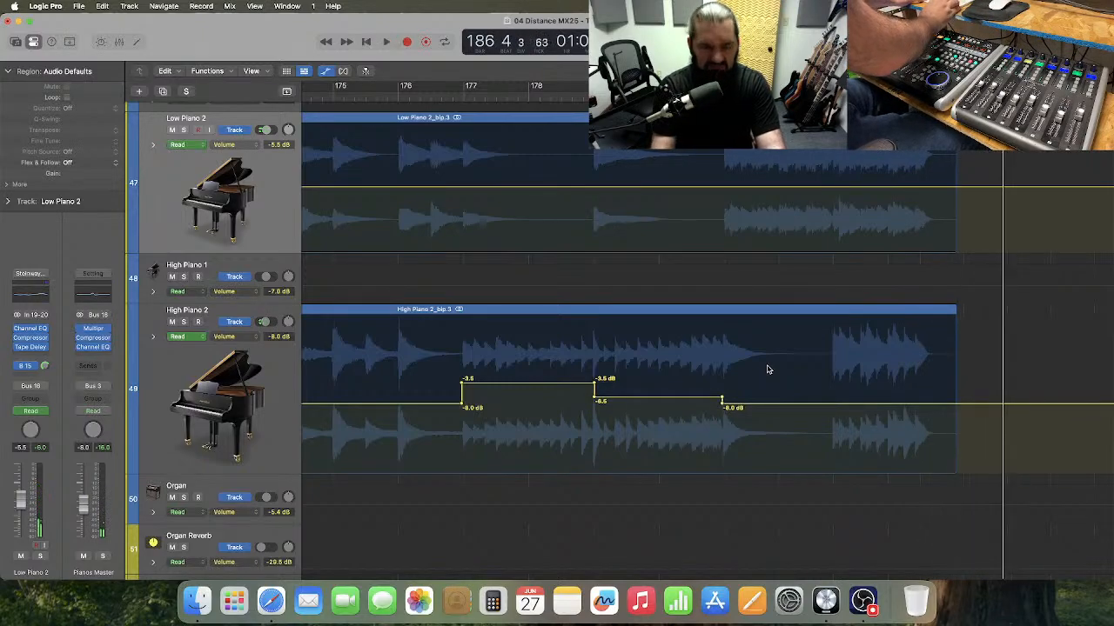
{"action": "key", "text": "space"}
- Select the High Piano 1 track and play the mix from bar 73 through its first region to check its level
{"action": "key", "text": "super+Left"}
{"action": "key", "text": "super+Left"}
{"action": "key", "text": "super+Left"}
{"action": "key", "text": "super+Left"}
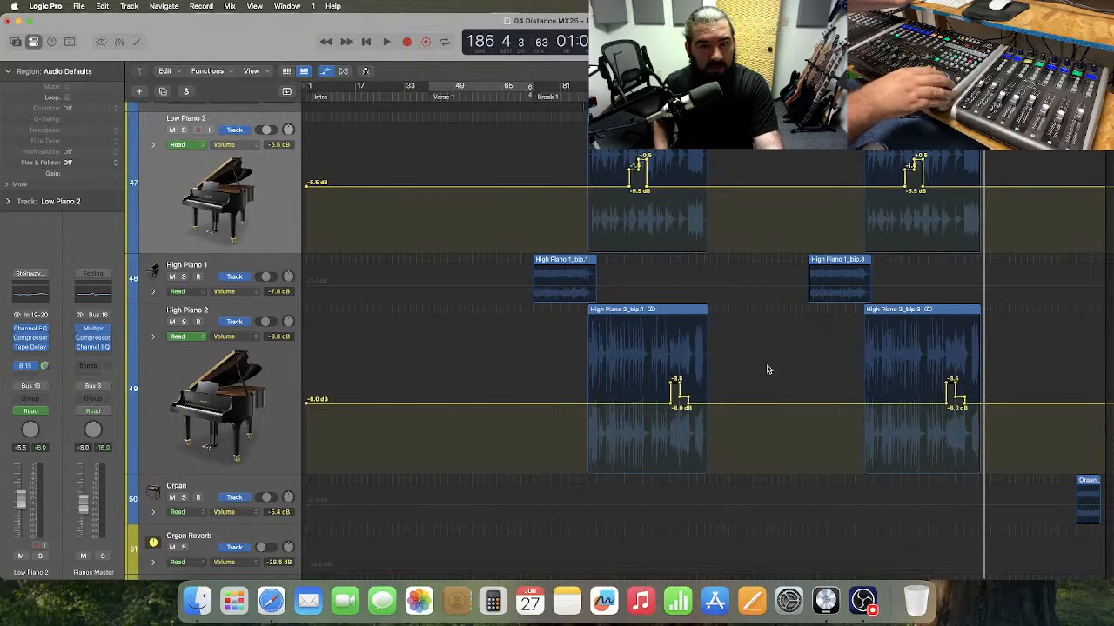
{"action": "key", "text": "comma"}
{"action": "key", "text": "comma"}
{"action": "key", "text": "comma"}
{"action": "key", "text": "comma"}
{"action": "key", "text": "comma"}
{"action": "key", "text": "comma"}
{"action": "key", "text": "comma"}
{"action": "key", "text": "comma"}
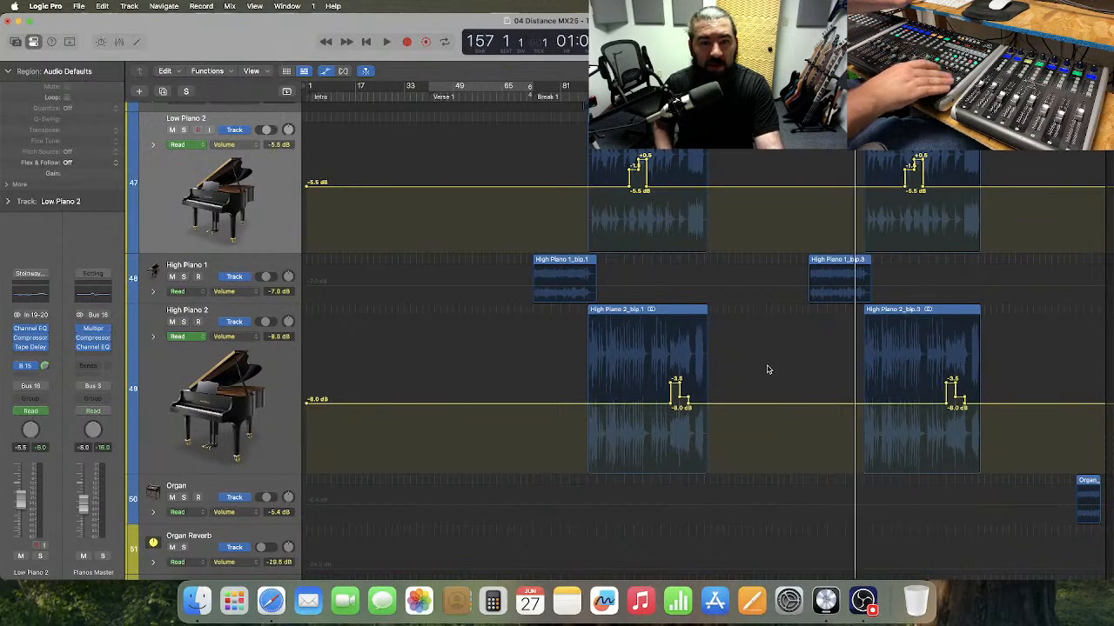
{"action": "key", "text": "comma"}
{"action": "key", "text": "comma"}
{"action": "key", "text": "comma"}
{"action": "key", "text": "comma"}
{"action": "key", "text": "comma"}
{"action": "key", "text": "comma"}
{"action": "key", "text": "comma"}
{"action": "key", "text": "comma"}
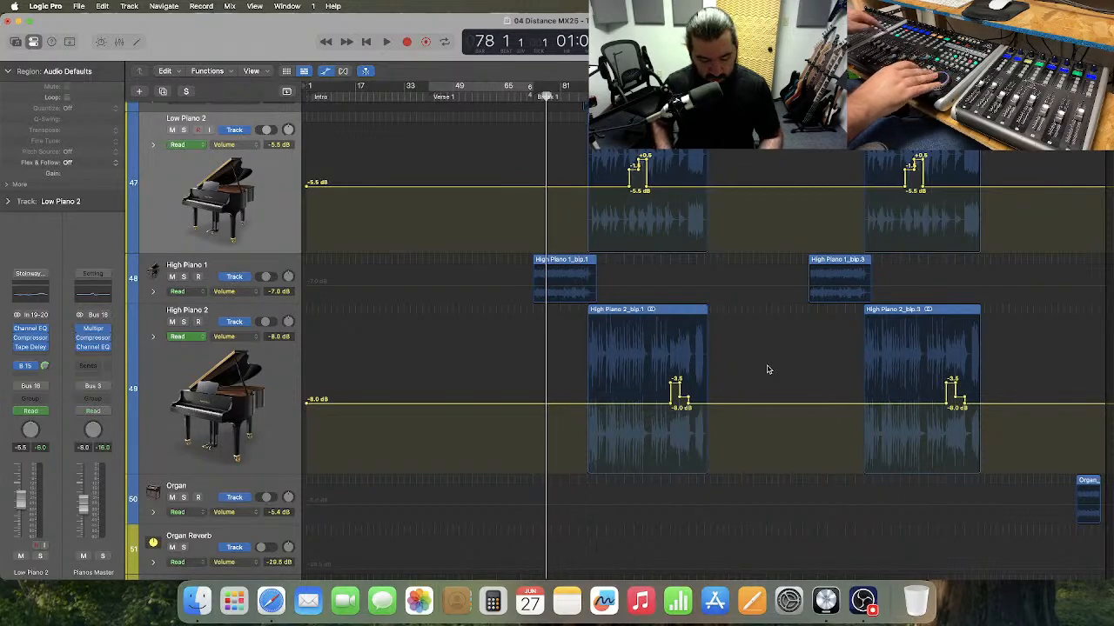
{"action": "key", "text": "Down"}
{"action": "key", "text": "comma"}
{"action": "key", "text": "comma"}
{"action": "key", "text": "comma"}
{"action": "key", "text": "comma"}
{"action": "key", "text": "comma"}
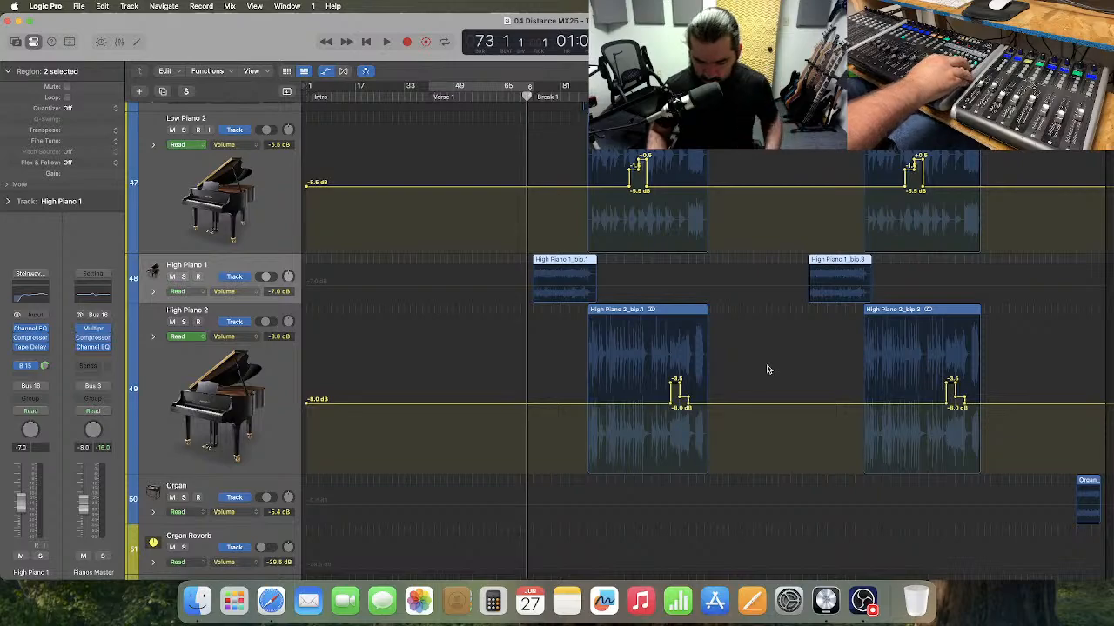
{"action": "key", "text": "space"}
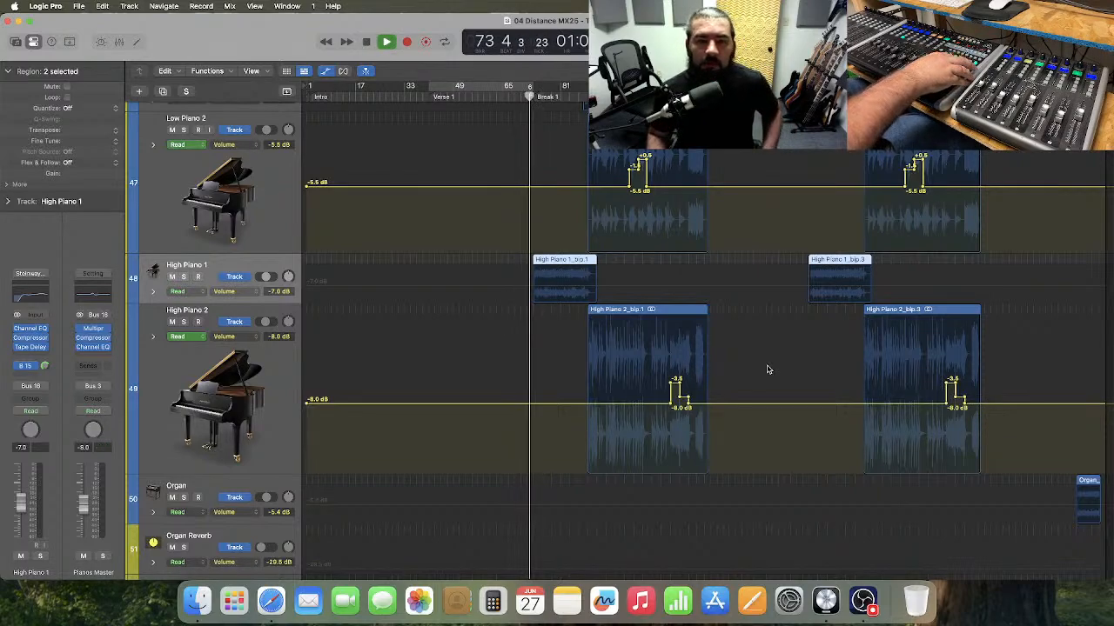
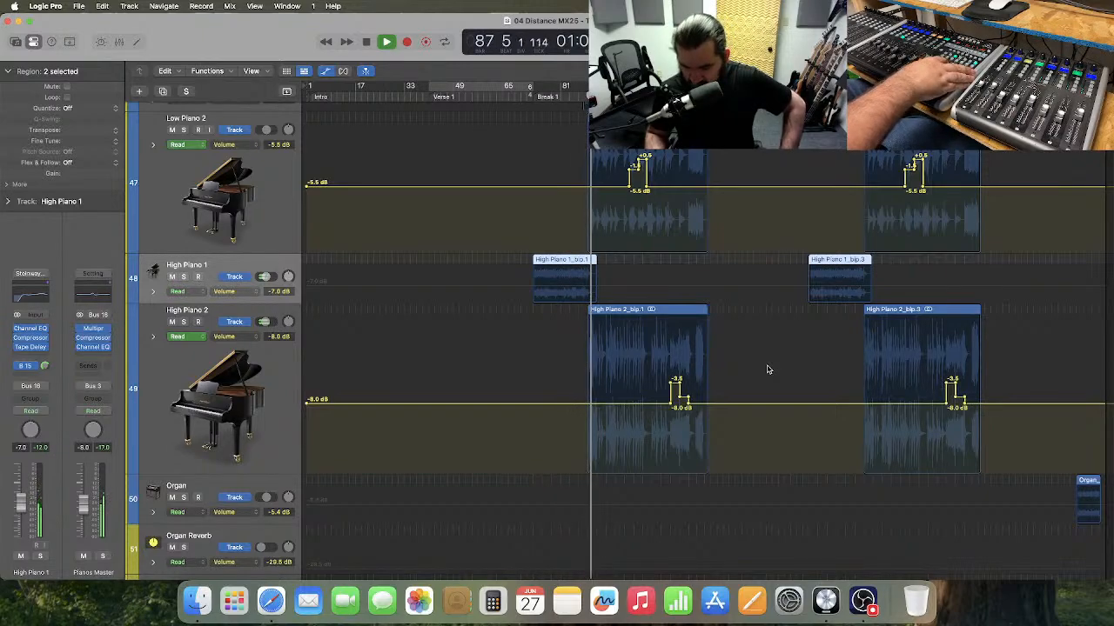
{"action": "key", "text": "space"}
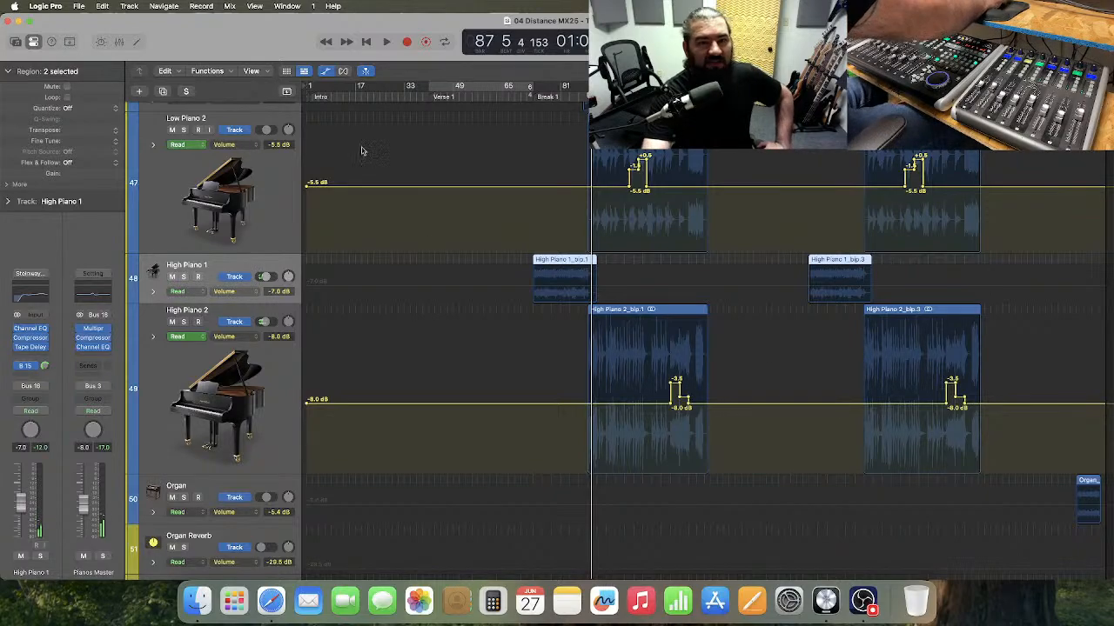
- Hide the track automation and shrink the Low Piano 2 and High Piano 2 tracks to normal height
{"action": "left_click", "coordinate": [326, 72]}
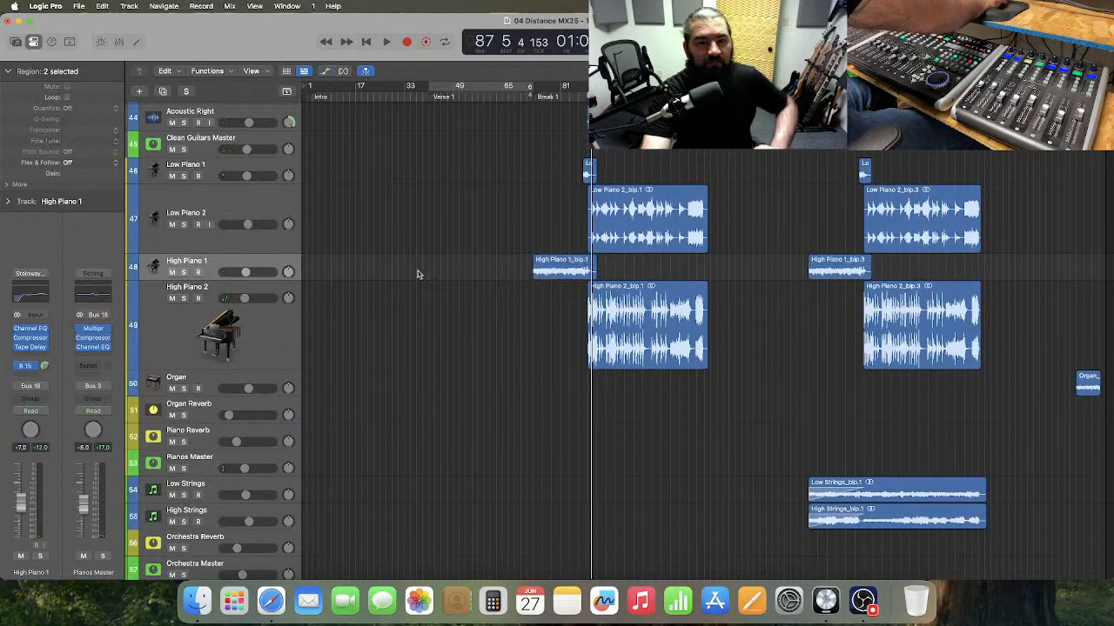
{"action": "left_click_drag", "start_coordinate": [233, 252], "coordinate": [233, 209]}
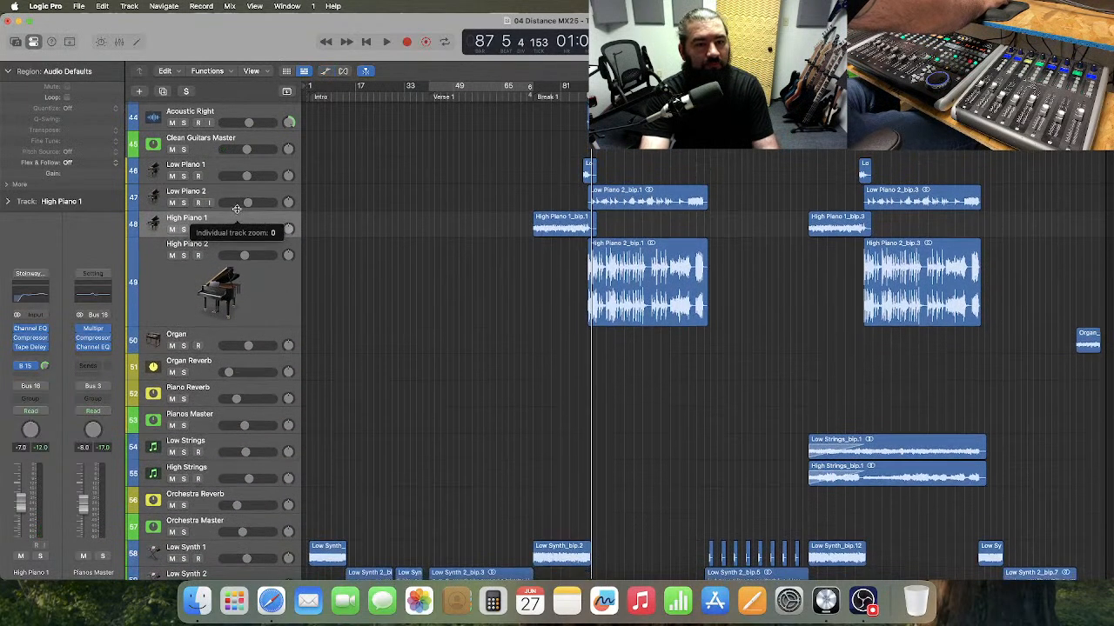
{"action": "left_click_drag", "start_coordinate": [233, 328], "coordinate": [236, 263]}
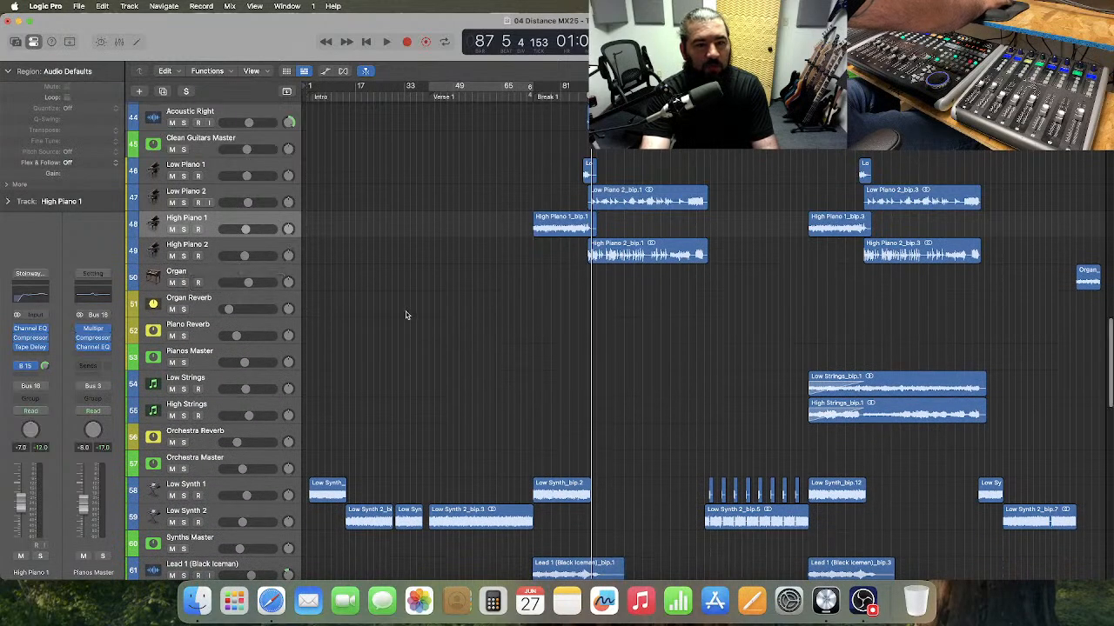
- Play the song ending from bar 215 to check the organ's level
{"action": "left_click", "coordinate": [1069, 89]}
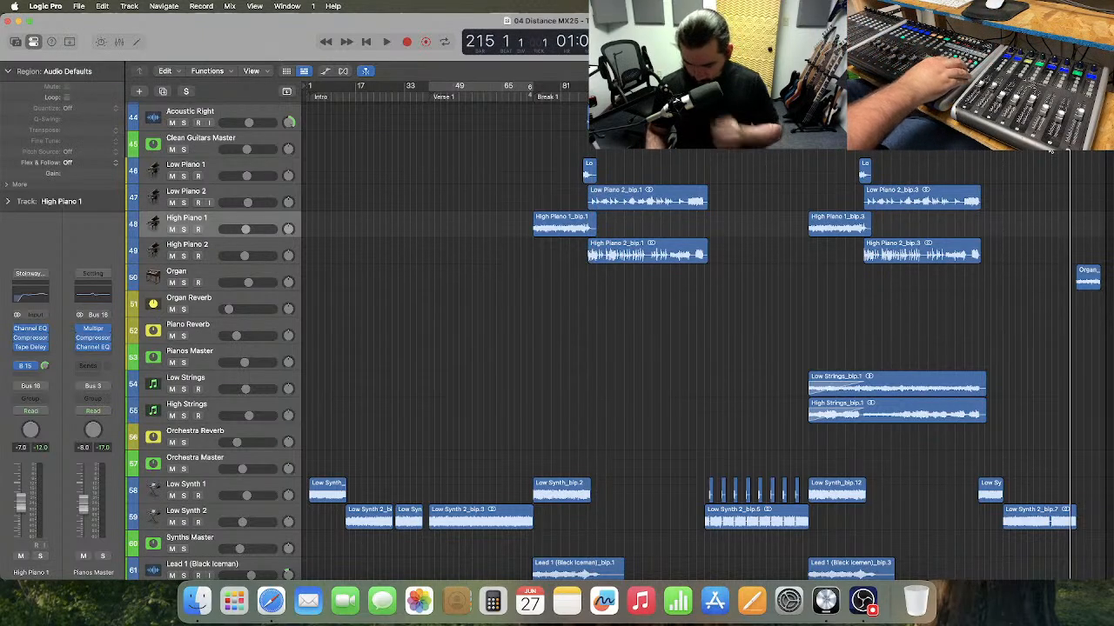
{"action": "key", "text": "space"}
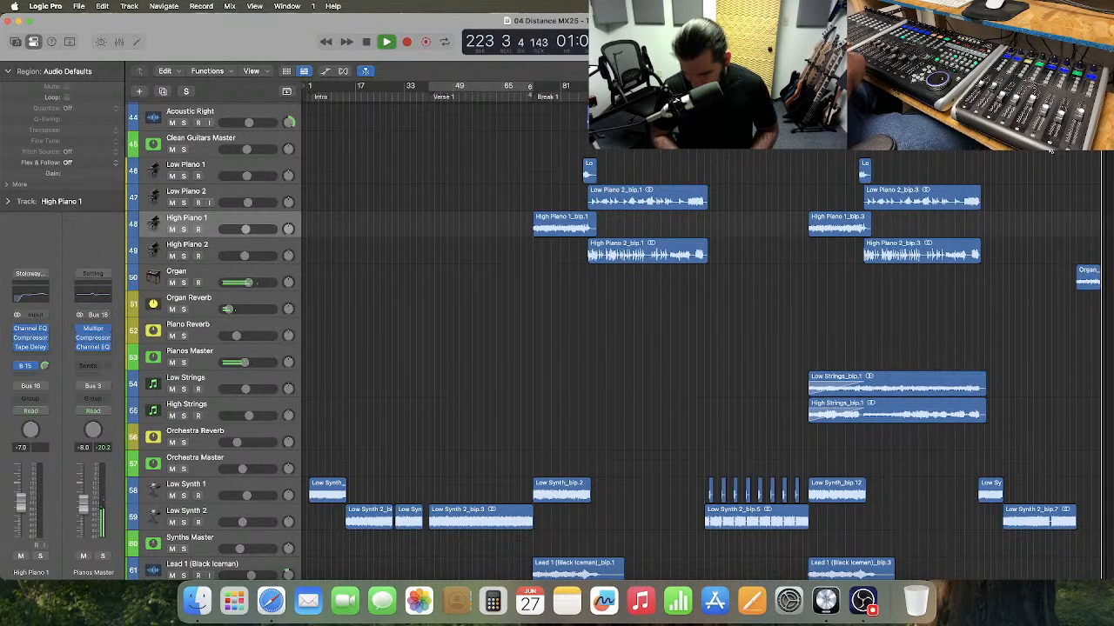
{"action": "key", "text": "space"}
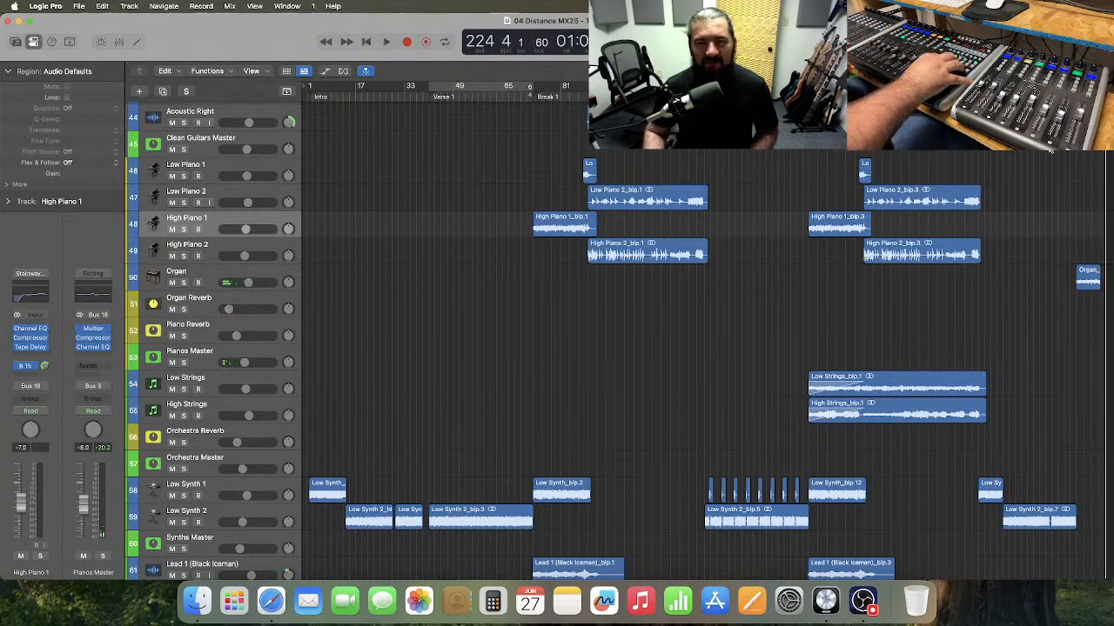
- Move the playhead to bar 143 and enlarge the High Strings track height
{"action": "key", "text": "Return"}
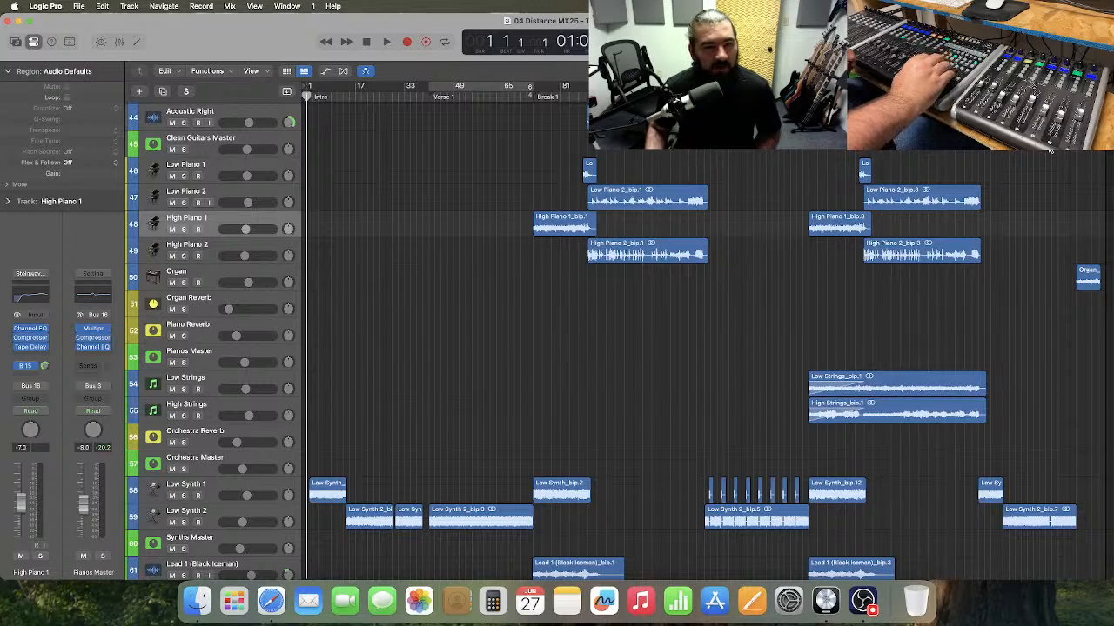
{"action": "key", "text": "period"}
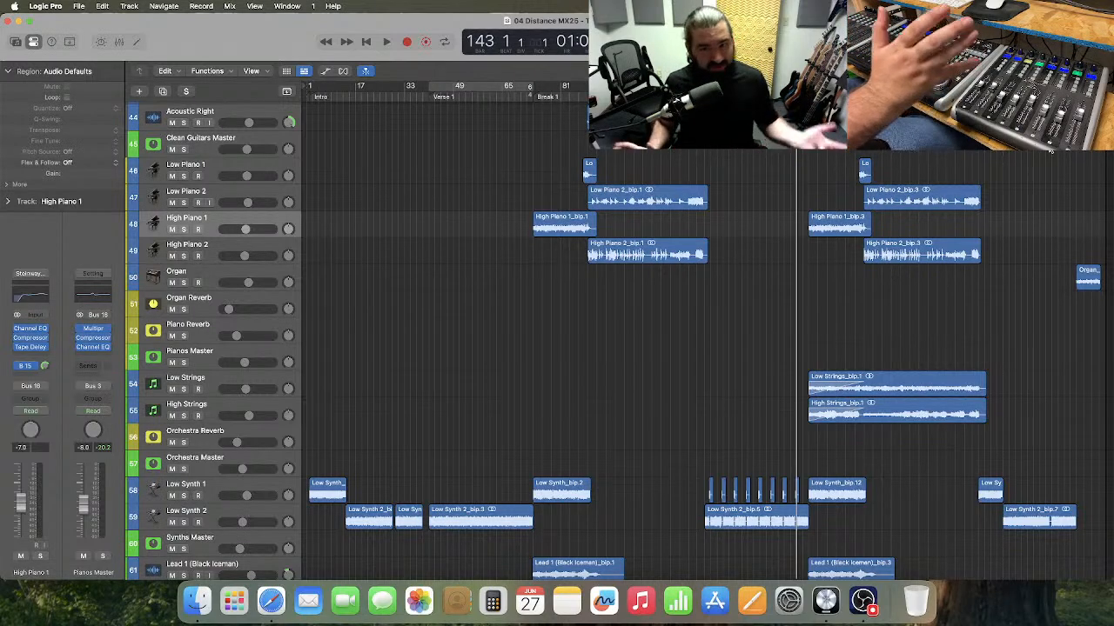
{"action": "key", "text": "super+Right"}
{"action": "key", "text": "super+Right"}
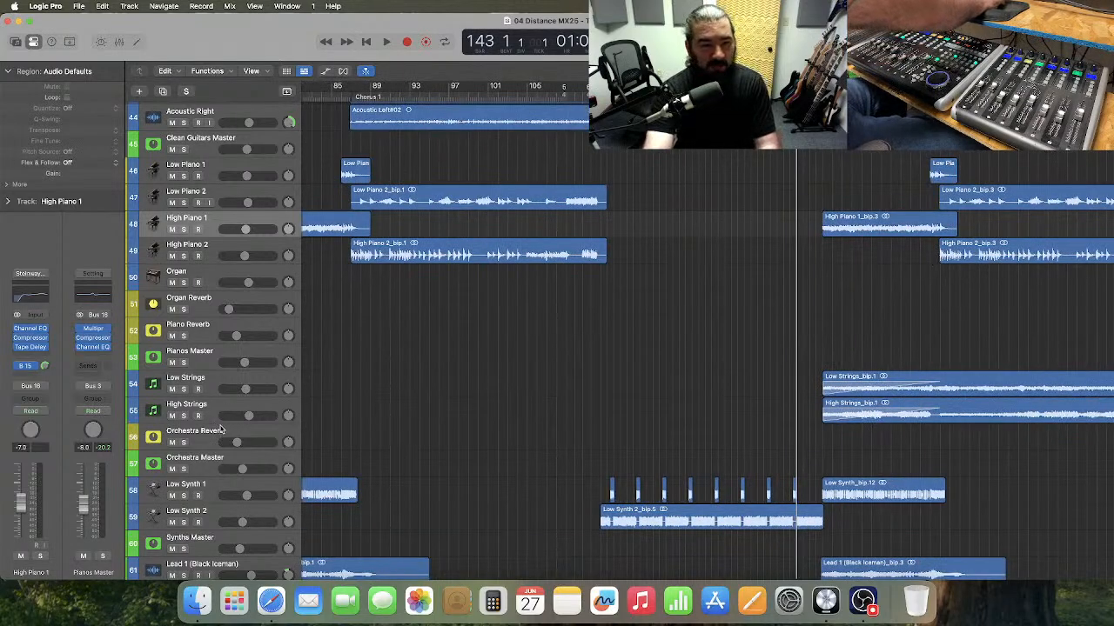
{"action": "left_click_drag", "start_coordinate": [218, 421], "coordinate": [379, 493]}
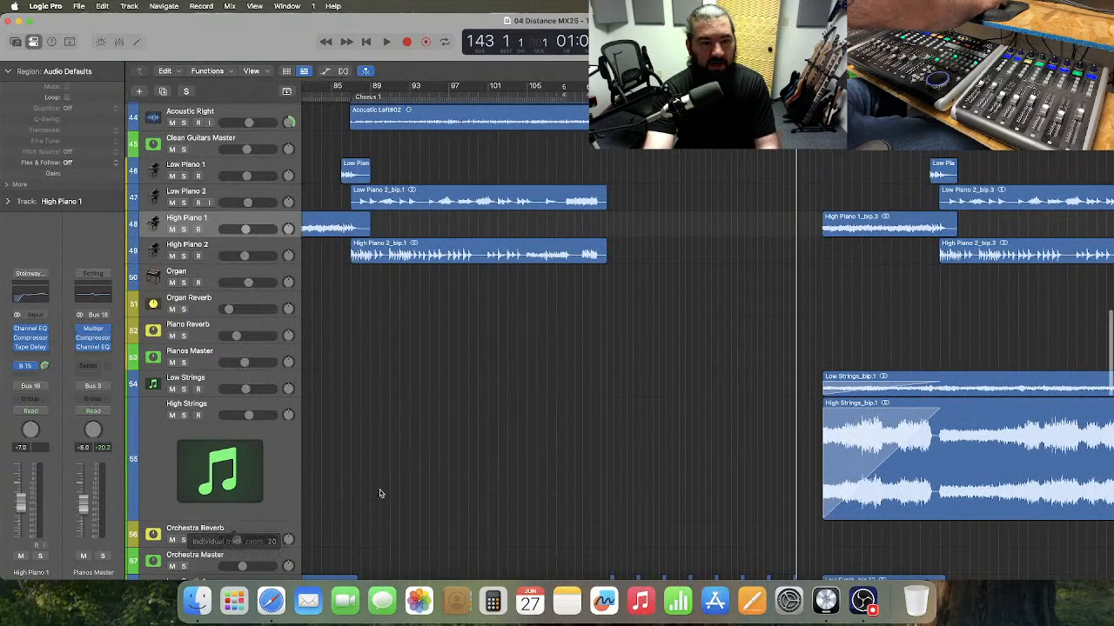
{"action": "scroll", "coordinate": [437, 480], "scroll_direction": "down", "scroll_amount": 4}
{"action": "scroll", "coordinate": [454, 412], "scroll_direction": "right", "scroll_amount": 5}
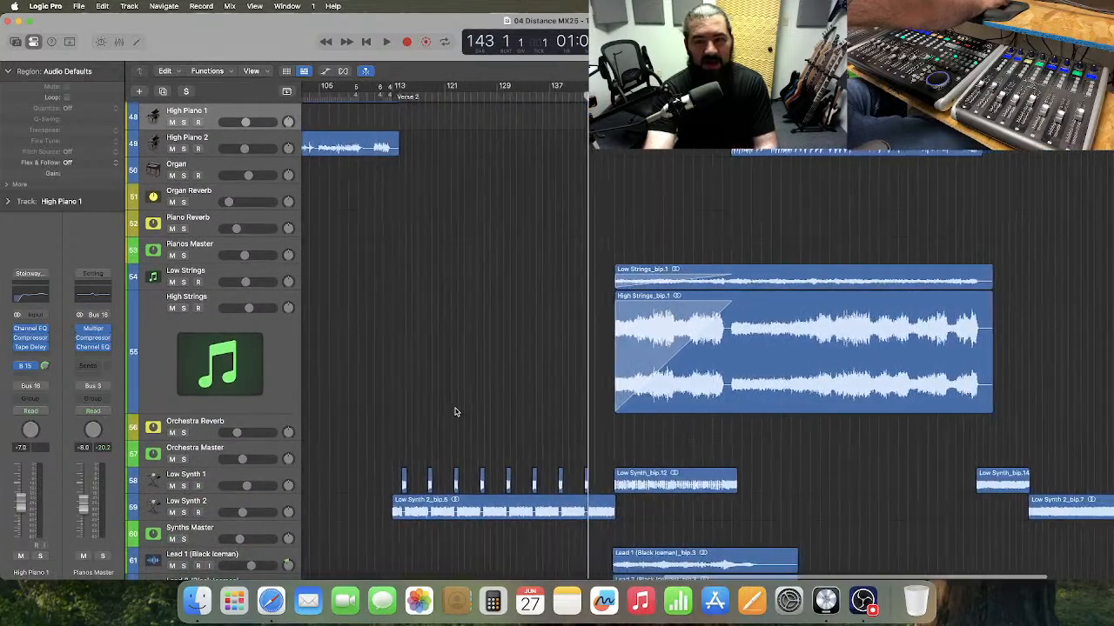
- Show the track automation and create a volume automation line on the High Strings track
{"action": "left_click", "coordinate": [326, 71]}
{"action": "scroll", "coordinate": [647, 308], "scroll_direction": "down", "scroll_amount": 5}
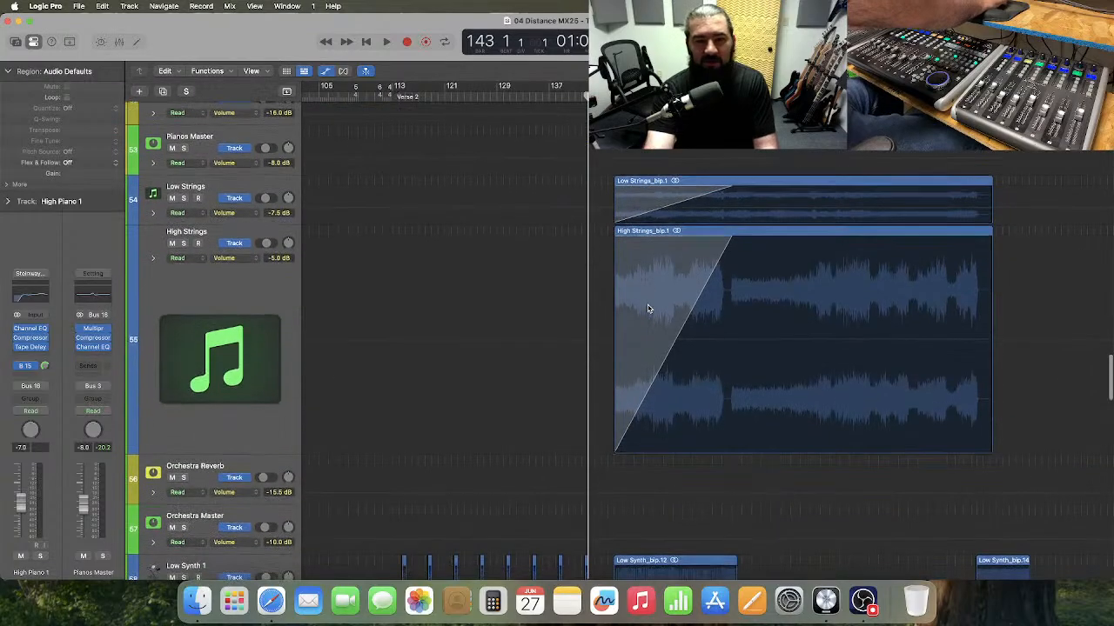
{"action": "left_click", "coordinate": [685, 303]}
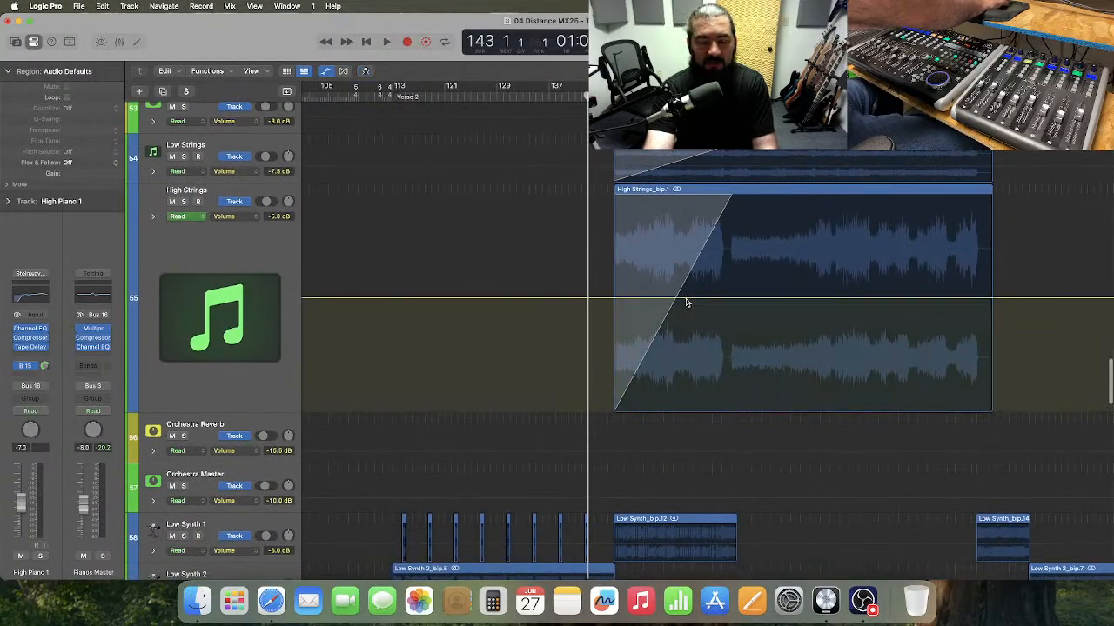
- Play the song from bar 145 through the High Strings part, stopping around the end of its region
{"action": "key", "text": "super+Right"}
{"action": "key", "text": "super+Right"}
{"action": "key", "text": "super+Right"}
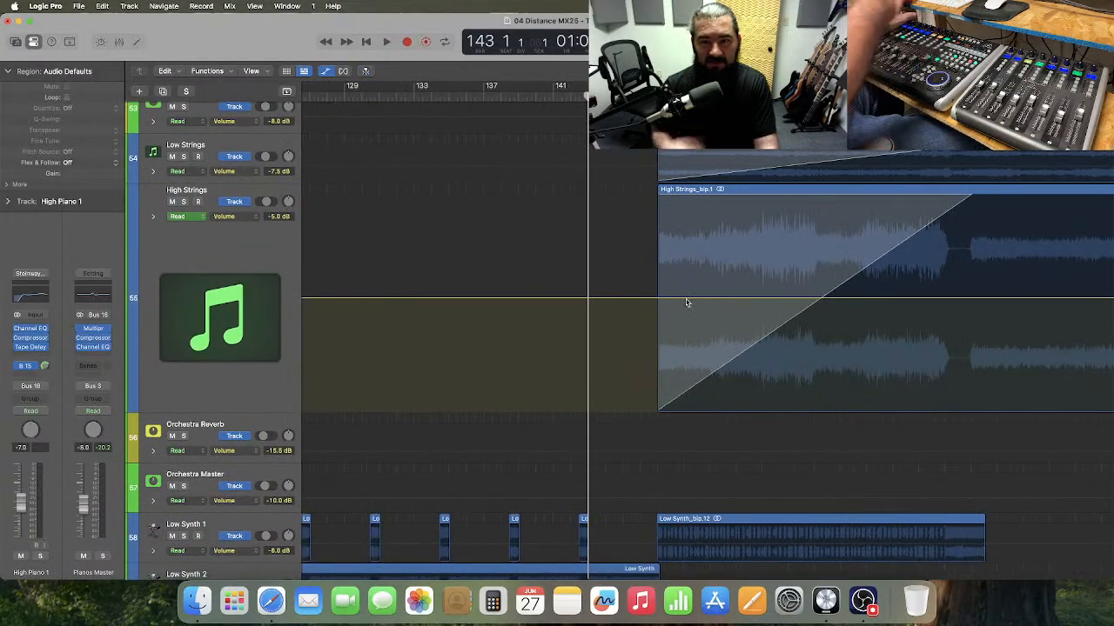
{"action": "scroll", "coordinate": [685, 303], "scroll_direction": "right", "scroll_amount": 3}
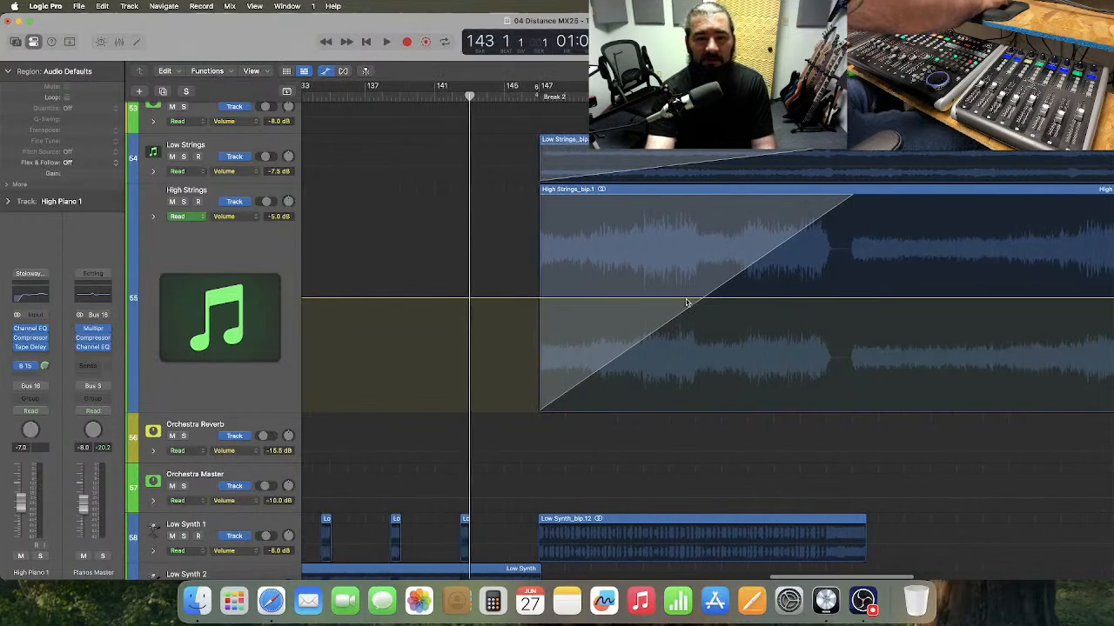
{"action": "left_click", "coordinate": [504, 98]}
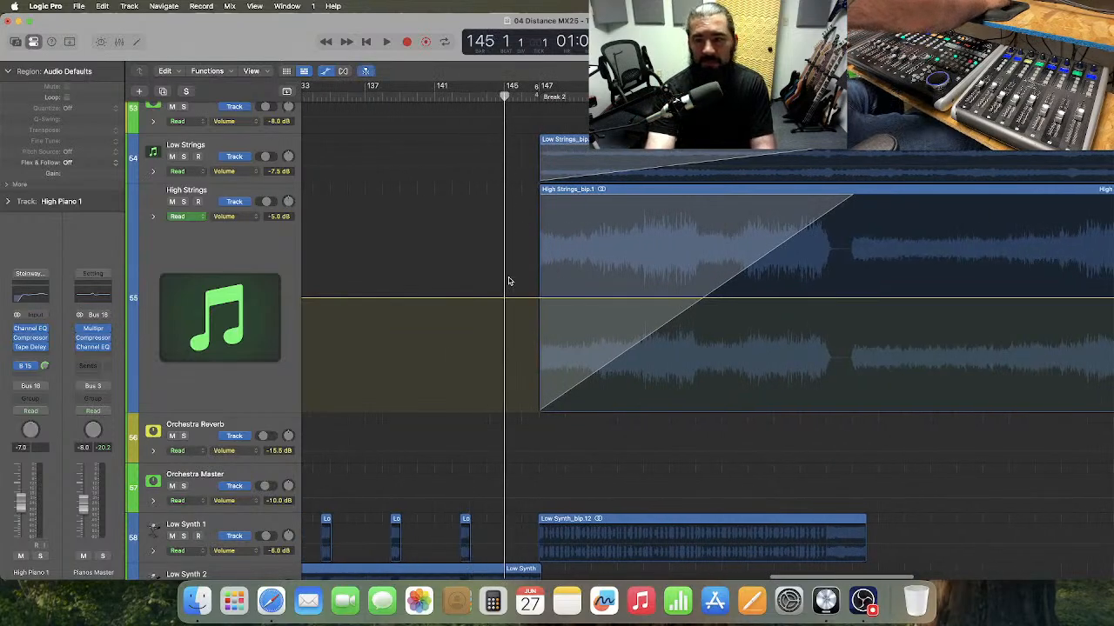
{"action": "key", "text": "space"}
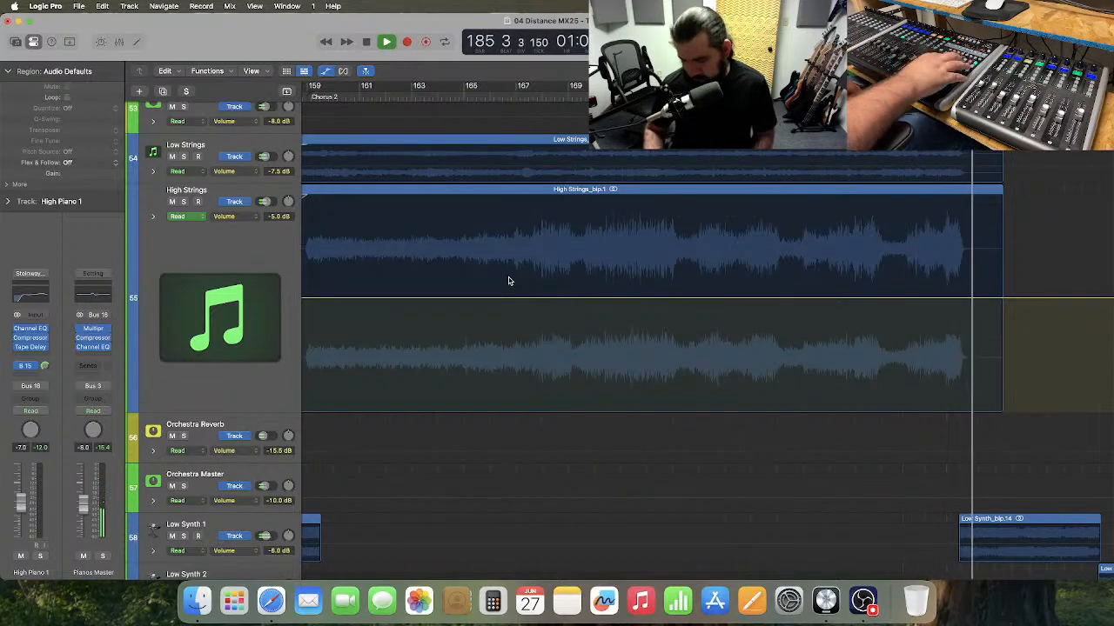
{"action": "key", "text": "space"}
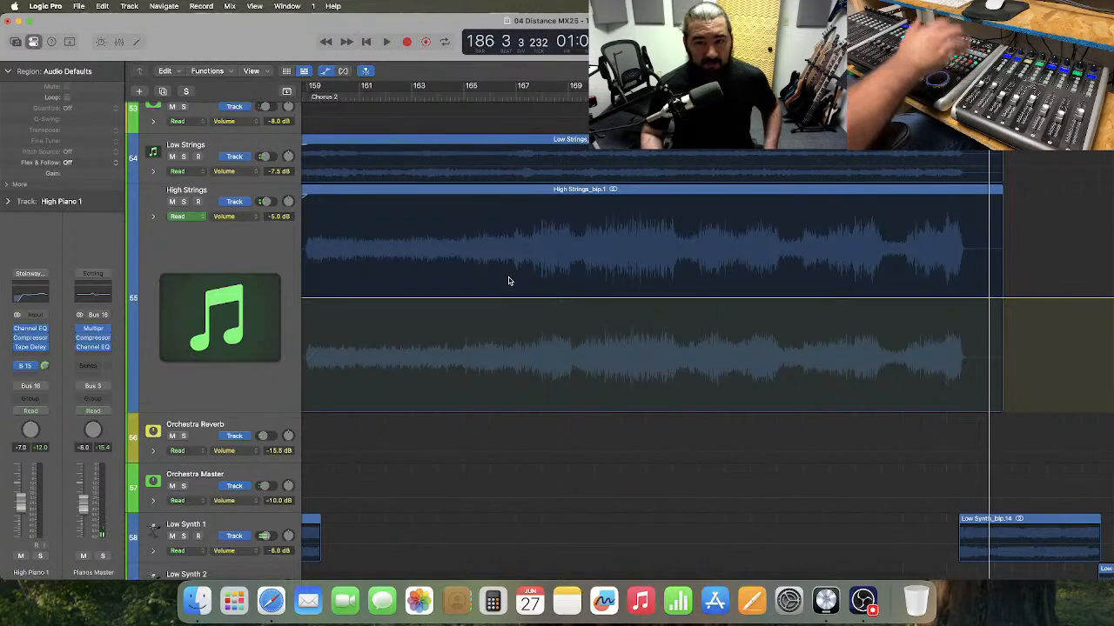
- Play the High Strings passage from bar 179 beat 2 and stop just after bar 181
{"action": "scroll", "coordinate": [750, 297], "scroll_direction": "right", "scroll_amount": 4}
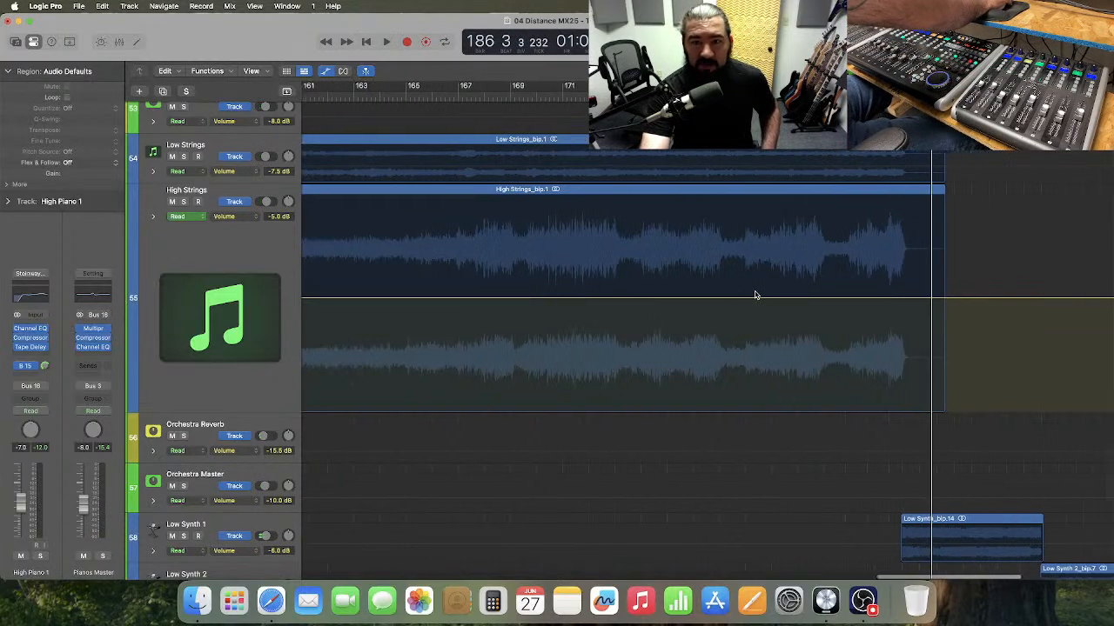
{"action": "left_click", "coordinate": [744, 96]}
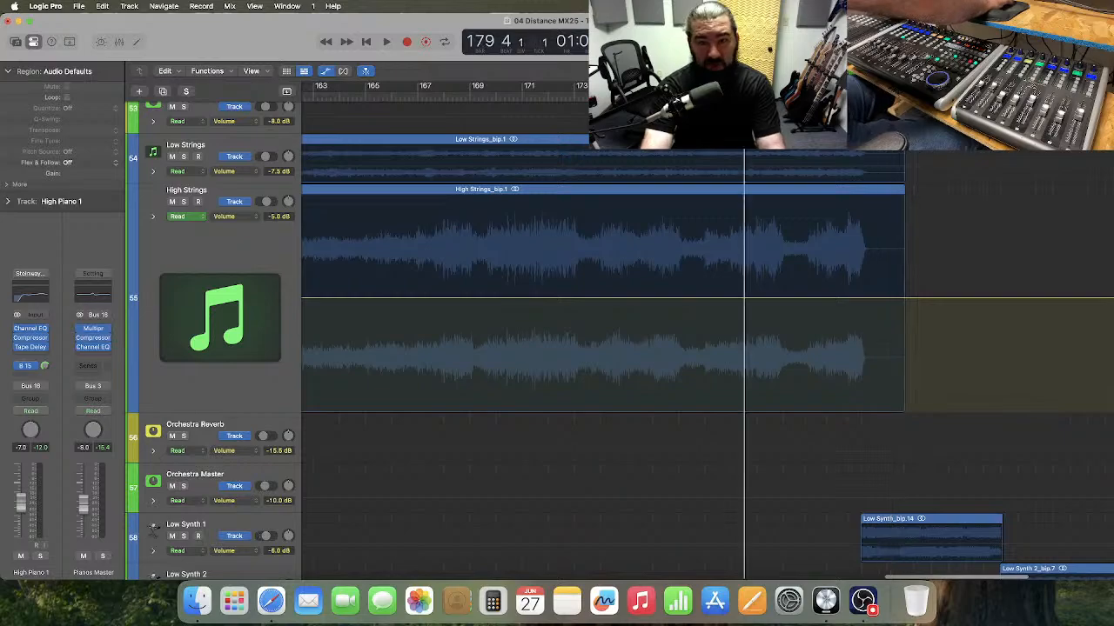
{"action": "key", "text": "super+Right"}
{"action": "key", "text": "super+Right"}
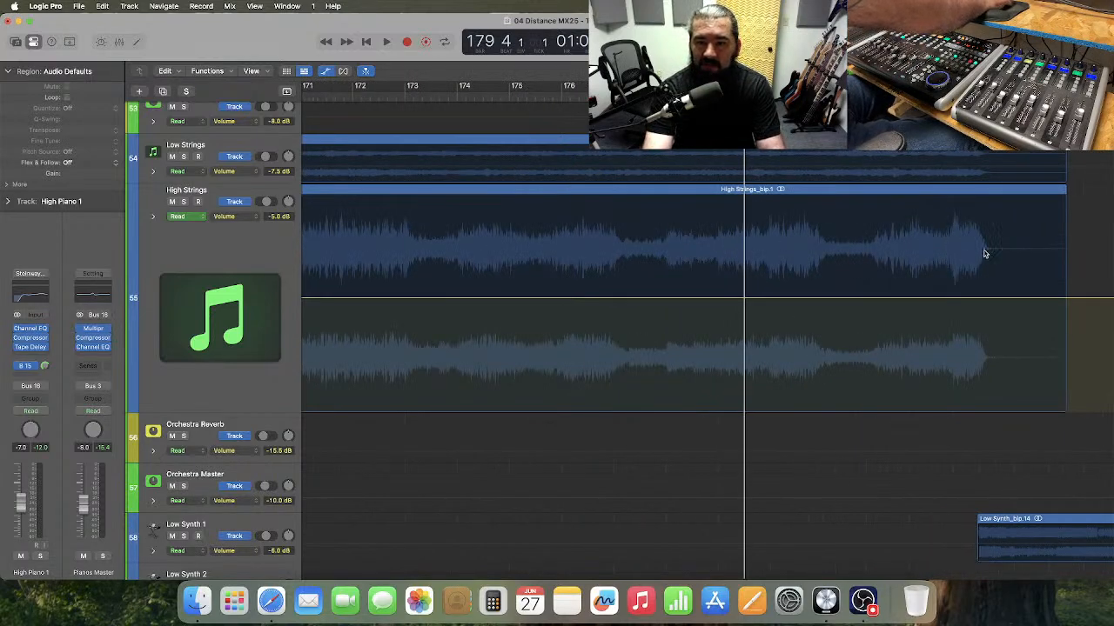
{"action": "left_click", "coordinate": [726, 96]}
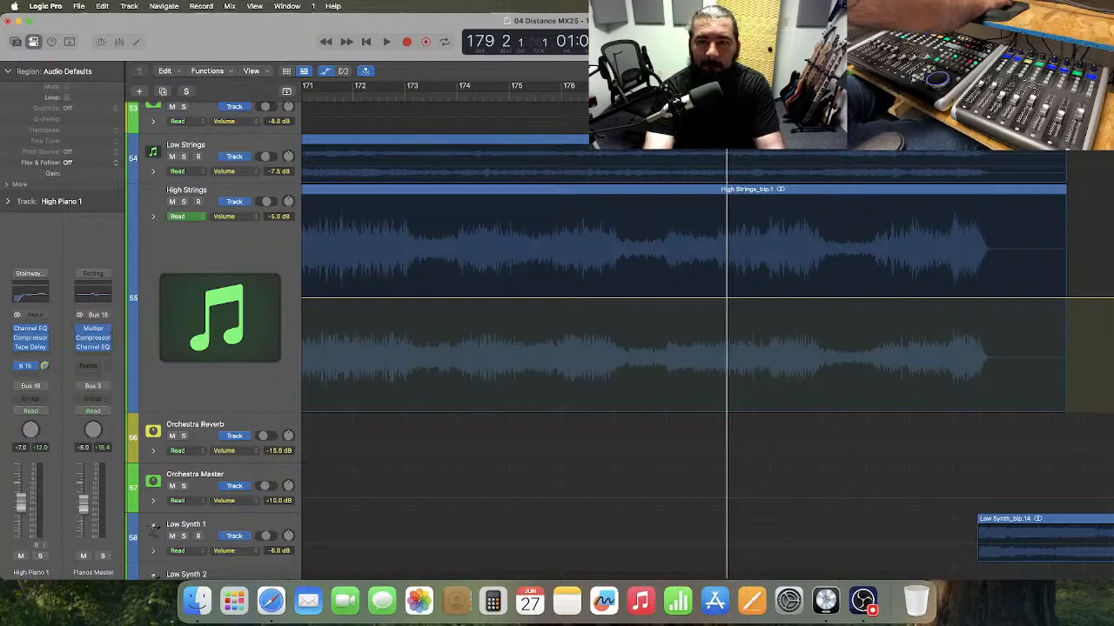
{"action": "key", "text": "space"}
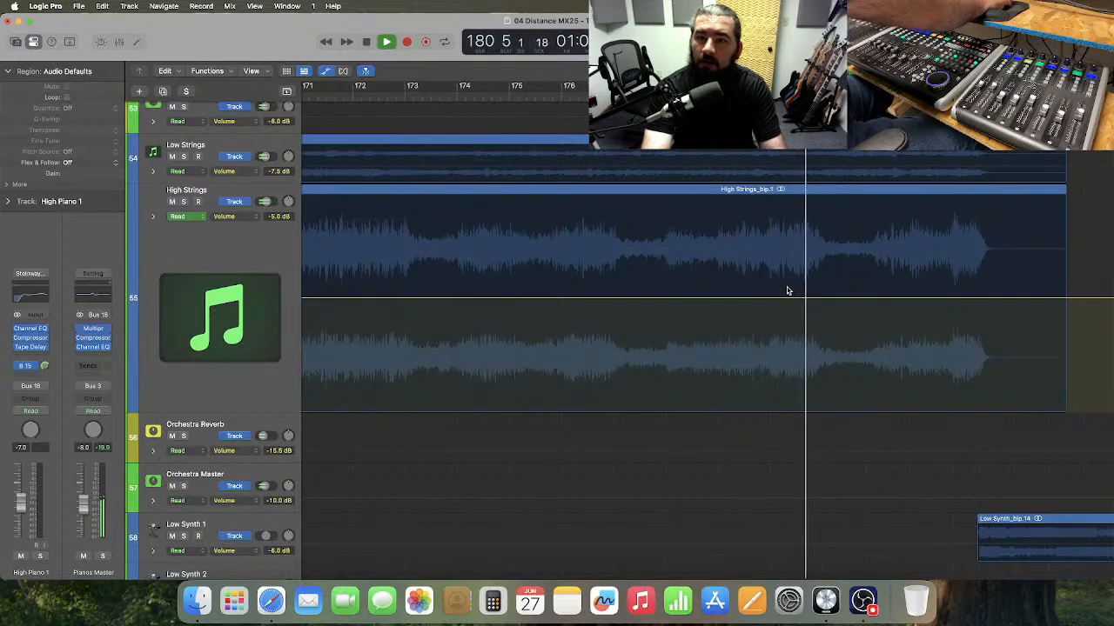
{"action": "key", "text": "space"}
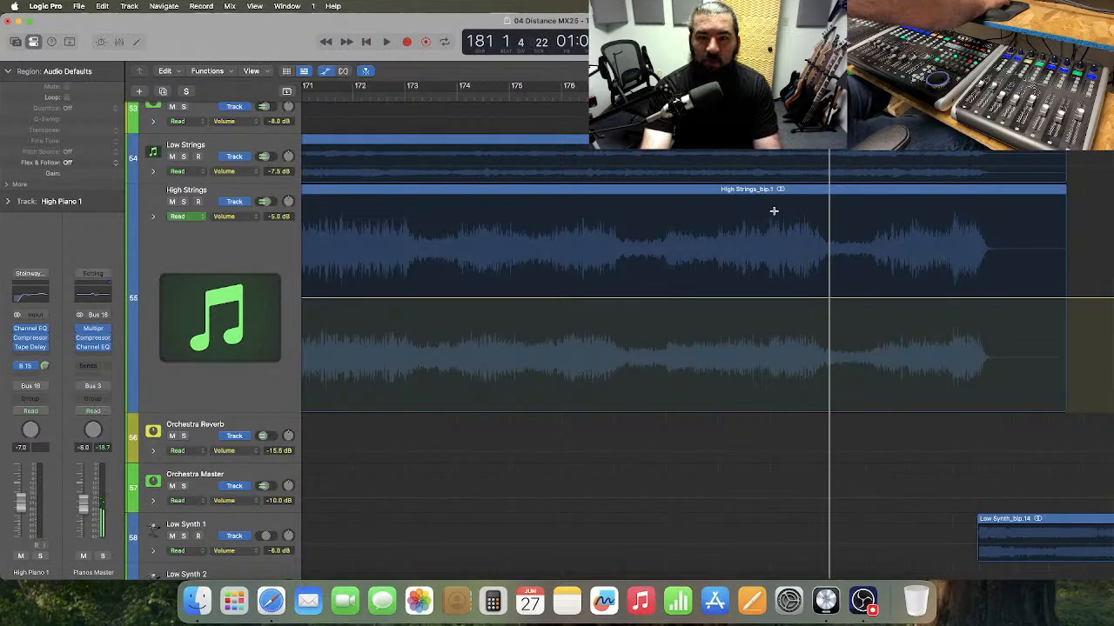
- Lower the High Strings volume automation to -6.5 dB between bars 180 and 181
{"action": "left_click_drag", "start_coordinate": [767, 208], "coordinate": [823, 219]}
{"action": "scroll", "coordinate": [802, 230], "scroll_direction": "down", "scroll_amount": 4}
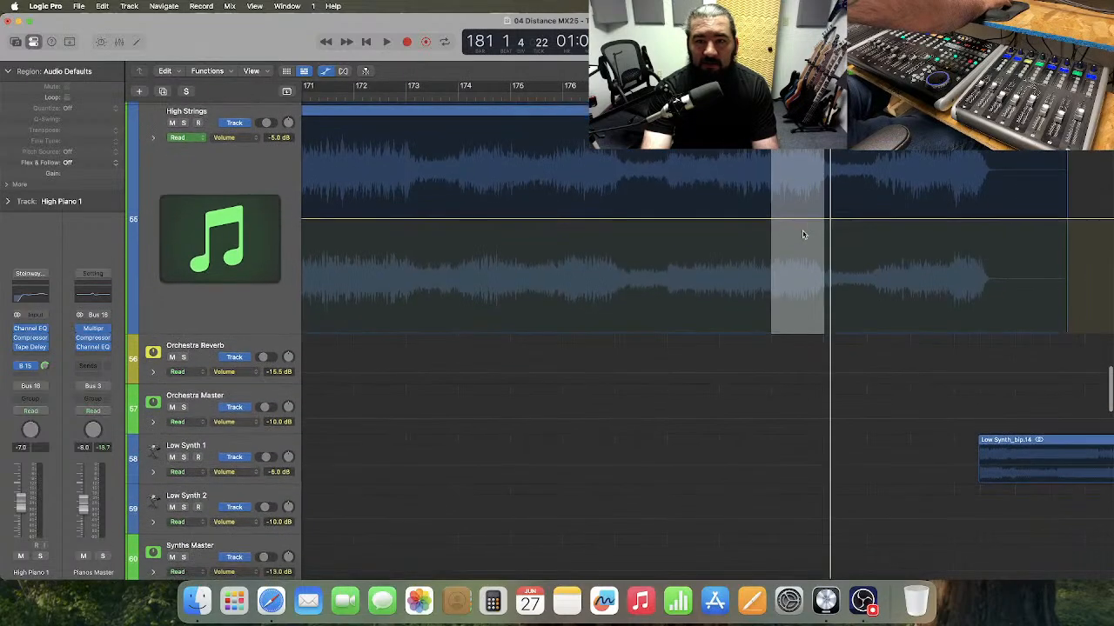
{"action": "left_click", "coordinate": [801, 218]}
{"action": "left_click_drag", "start_coordinate": [800, 215], "coordinate": [800, 216]}
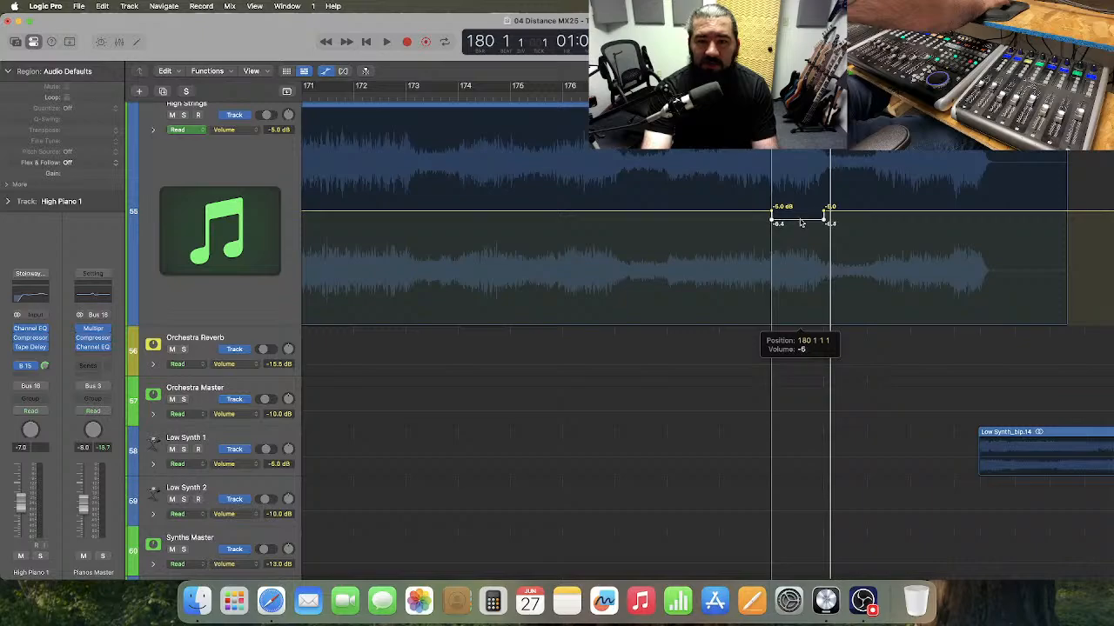
{"action": "left_click_drag", "start_coordinate": [801, 225], "coordinate": [802, 225]}
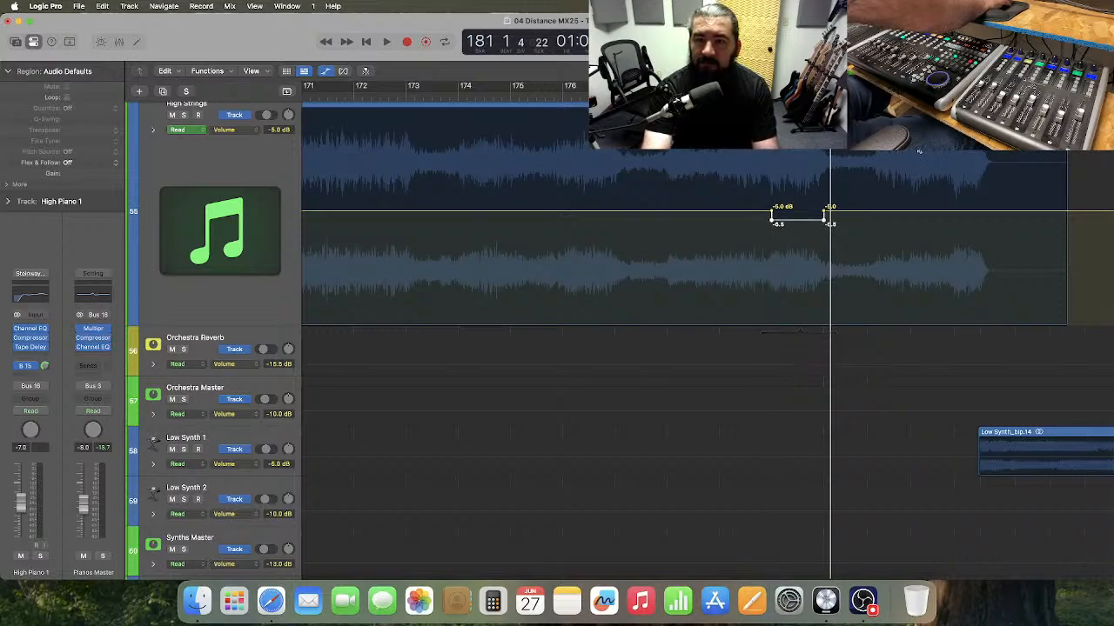
- Lower the High Strings volume automation to -6.5 dB from bar 183 onward, removing the return to -5.0 dB, and play the passage
{"action": "left_click_drag", "start_coordinate": [910, 314], "coordinate": [1007, 318]}
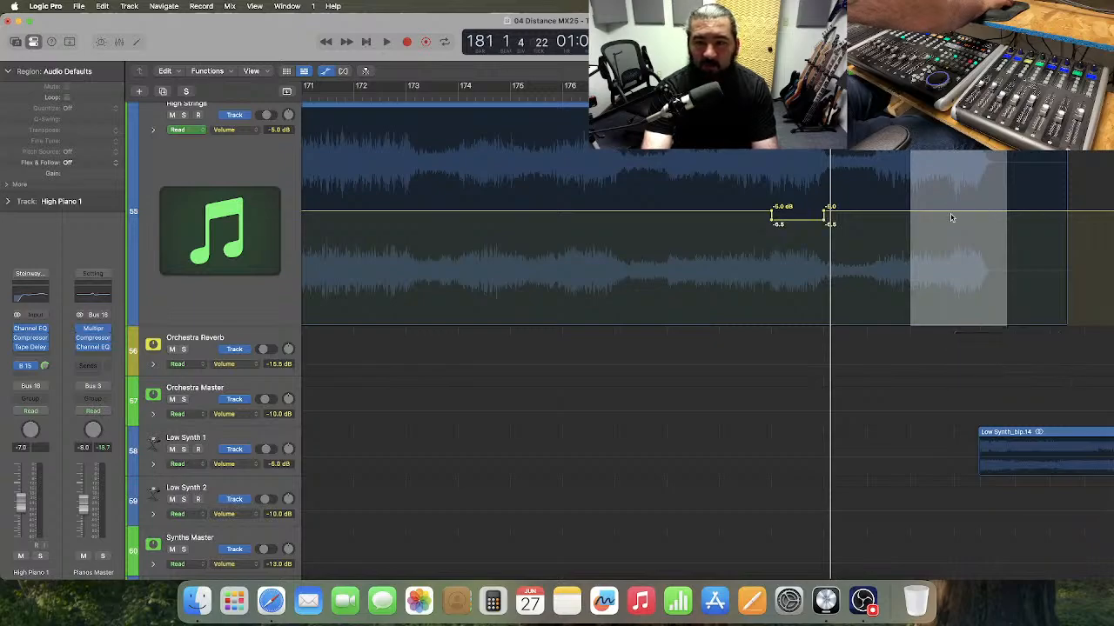
{"action": "left_click_drag", "start_coordinate": [951, 215], "coordinate": [1029, 209]}
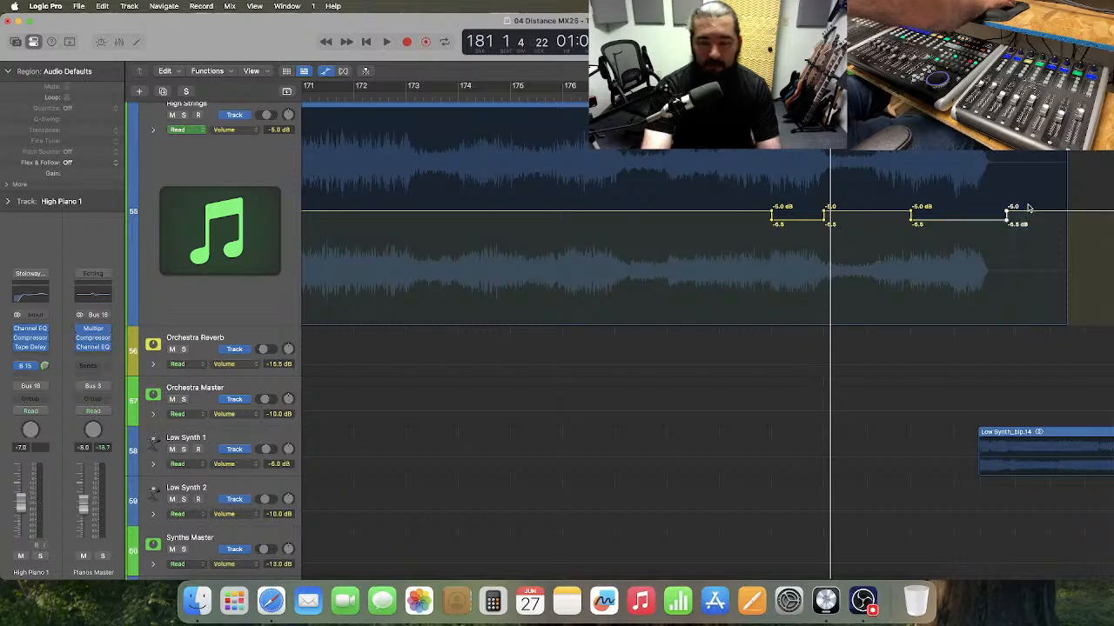
{"action": "key", "text": "Delete"}
{"action": "key", "text": "space"}
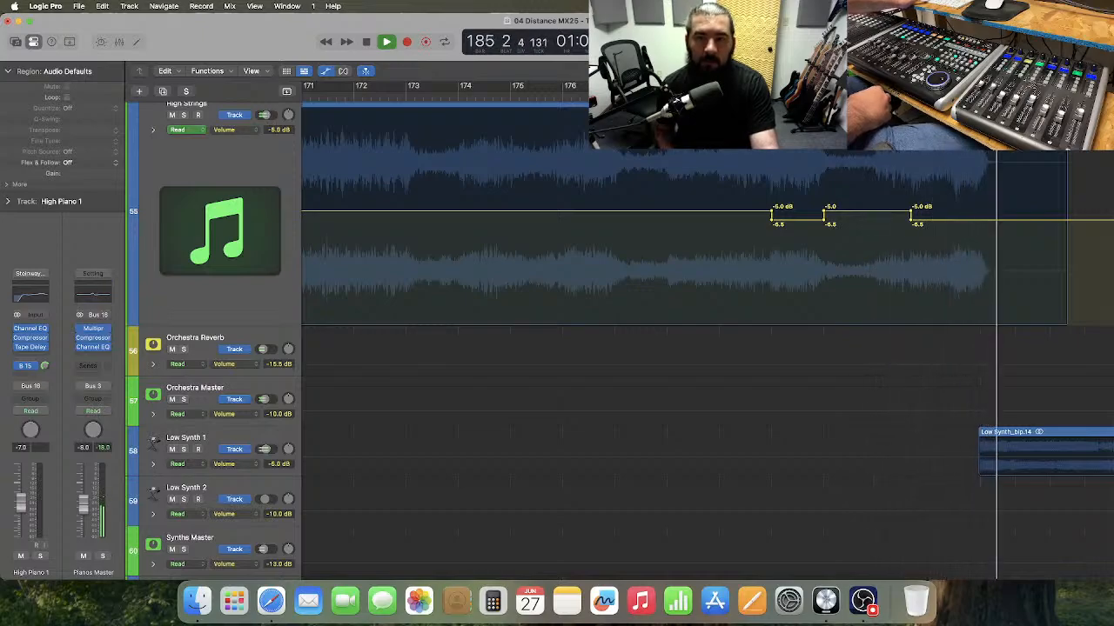
{"action": "key", "text": "space"}
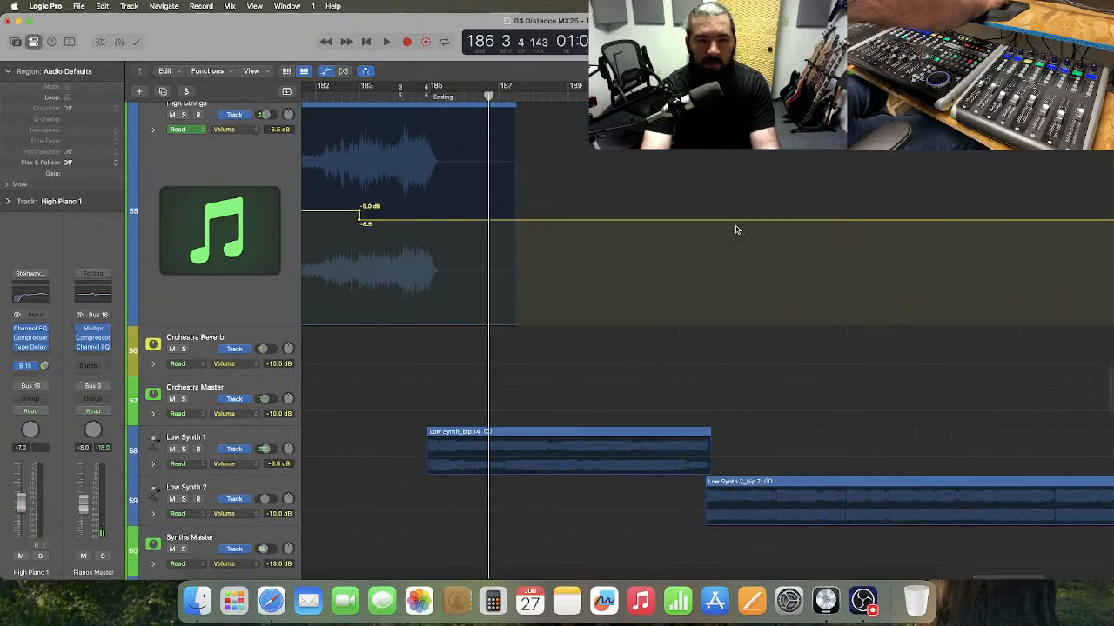
- Set the High Strings volume automation from bar 183 onward to -8.5 dB and play back from bar 181
{"action": "scroll", "coordinate": [736, 229], "scroll_direction": "left", "scroll_amount": 5}
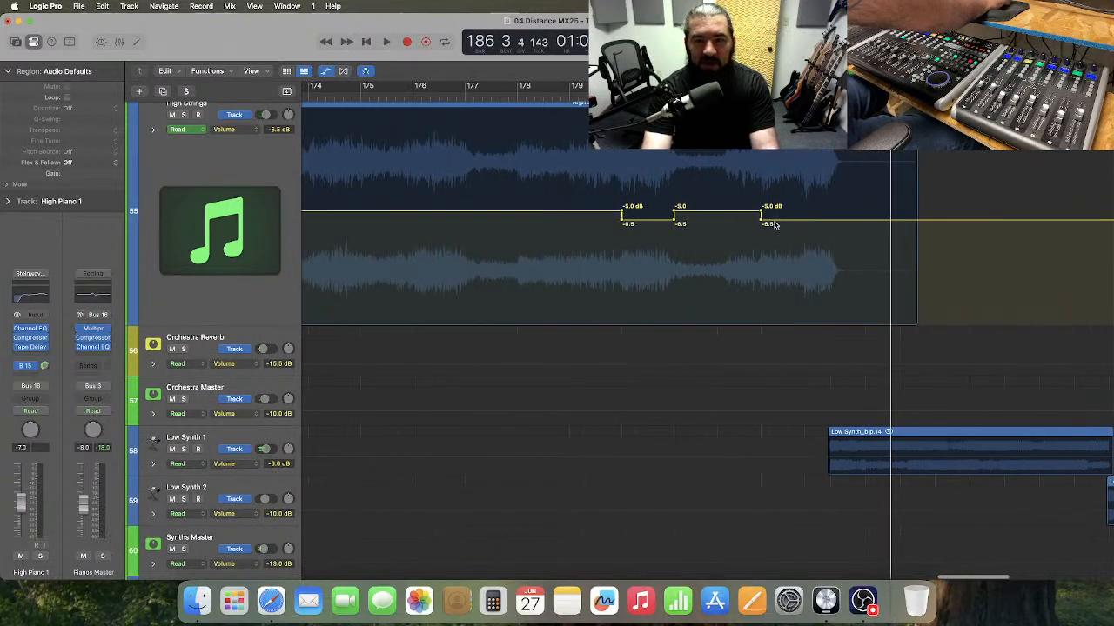
{"action": "left_click_drag", "start_coordinate": [782, 225], "coordinate": [783, 228]}
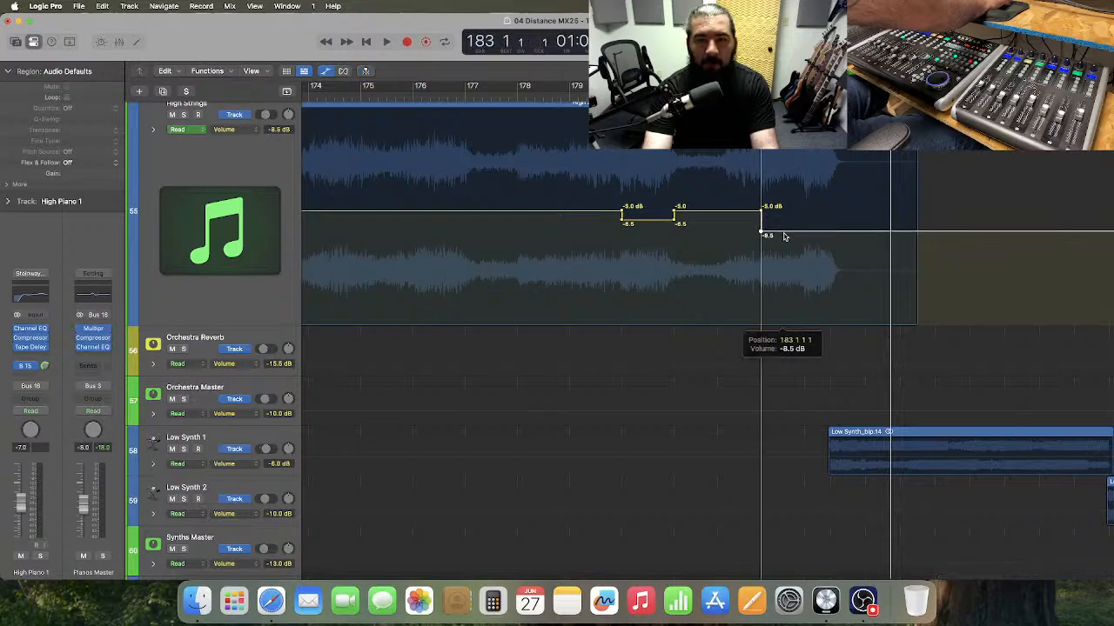
{"action": "left_click_drag", "start_coordinate": [784, 236], "coordinate": [784, 237]}
{"action": "scroll", "coordinate": [804, 220], "scroll_direction": "right", "scroll_amount": 2}
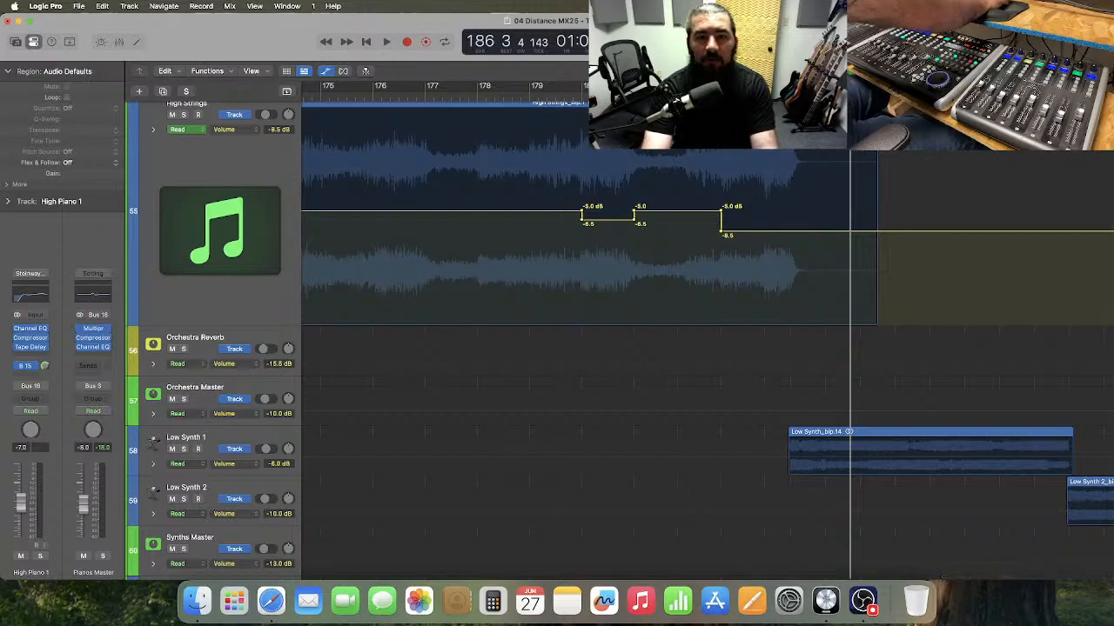
{"action": "left_click", "coordinate": [633, 96]}
{"action": "key", "text": "space"}
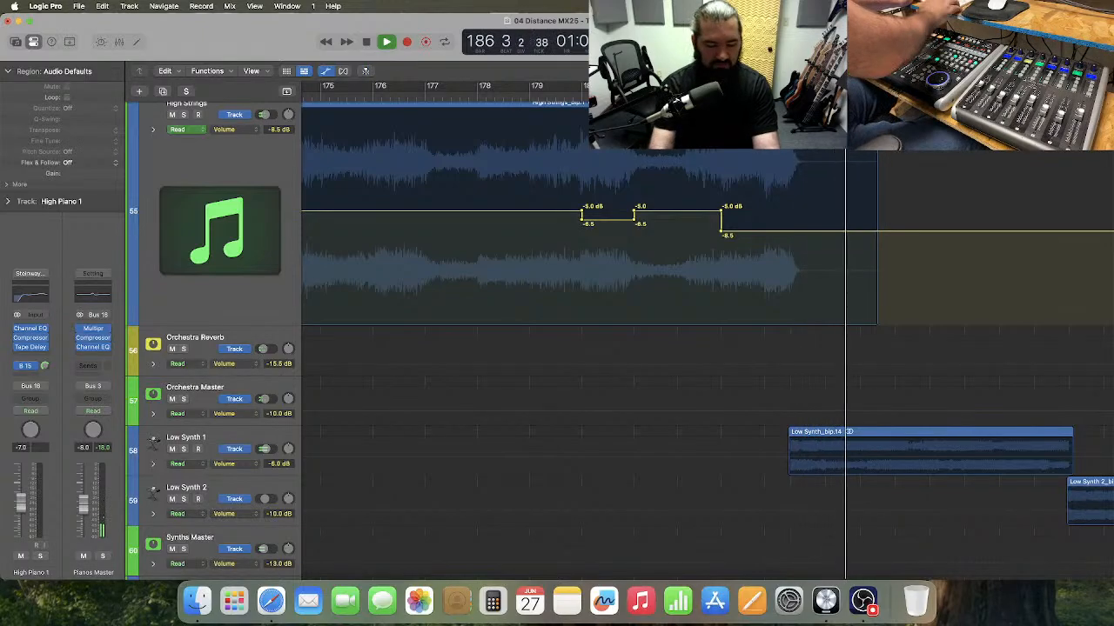
- Reduce the High Strings track to the same height as the neighbouring tracks, with the whole song in view
{"action": "key", "text": "super+Left"}
{"action": "key", "text": "super+Left"}
{"action": "key", "text": "super+Left"}
{"action": "key", "text": "super+Left"}
{"action": "key", "text": "super+Left"}
{"action": "key", "text": "super+Left"}
{"action": "key", "text": "super+Left"}
{"action": "key", "text": "super+Left"}
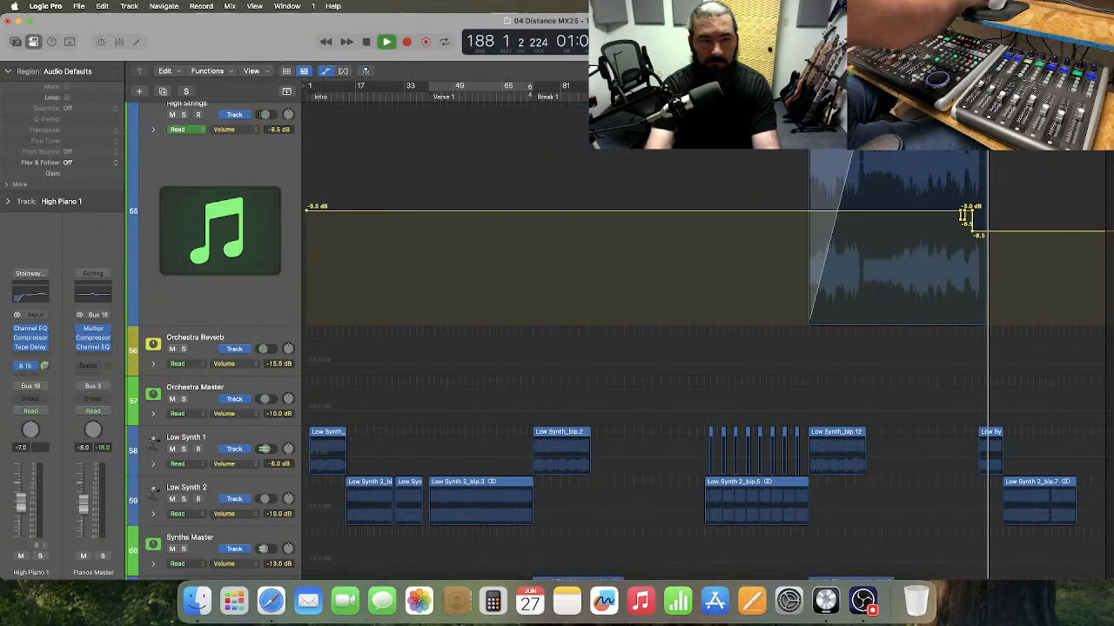
{"action": "scroll", "coordinate": [631, 178], "scroll_direction": "up", "scroll_amount": 5}
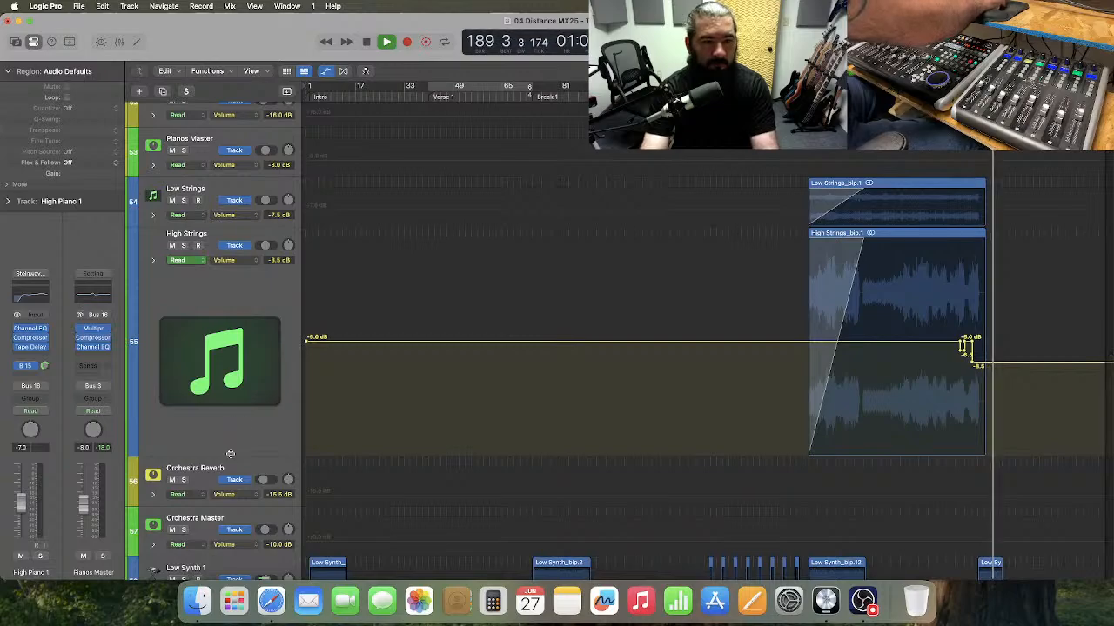
{"action": "left_click_drag", "start_coordinate": [229, 453], "coordinate": [235, 277]}
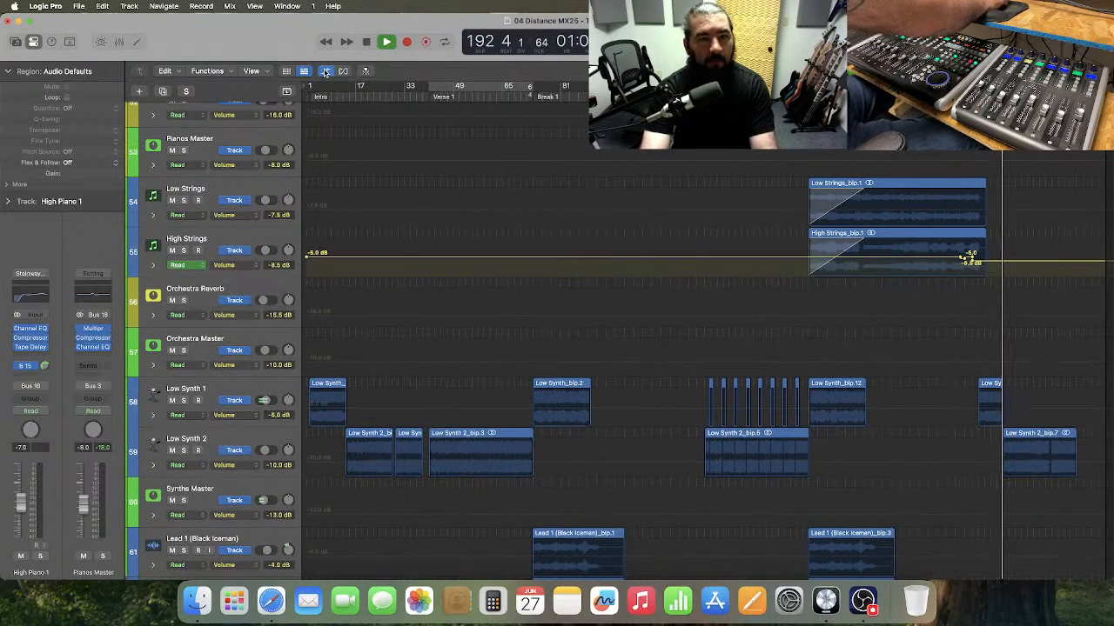
- Hide the track automation and save the project with the playhead back at the start of the song
{"action": "key", "text": "a"}
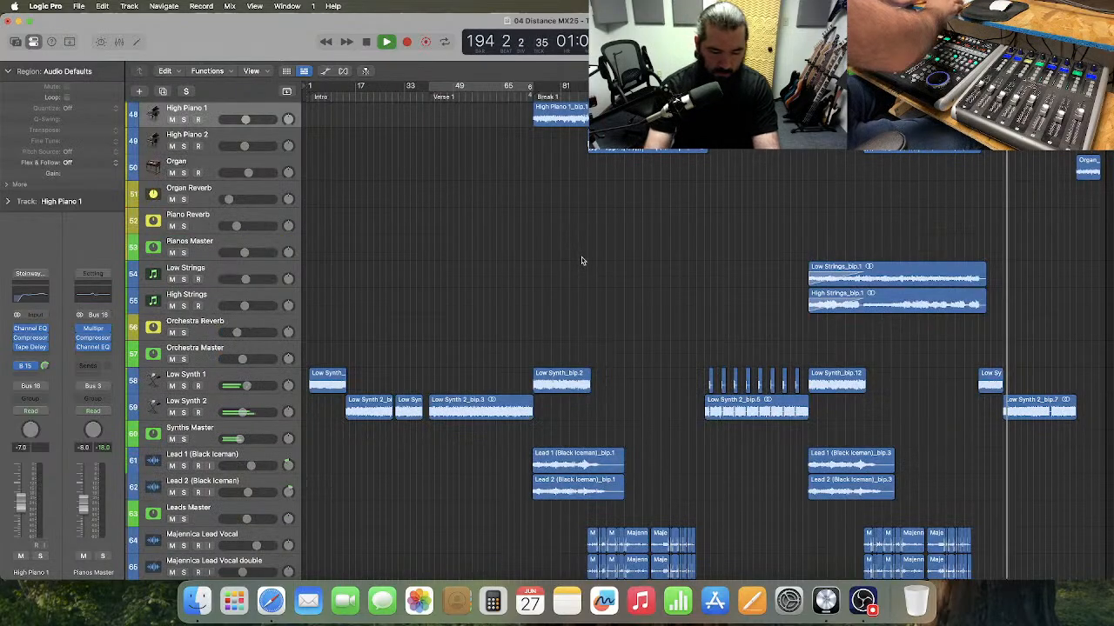
{"action": "key", "text": "Return"}
{"action": "key", "text": "super+s"}
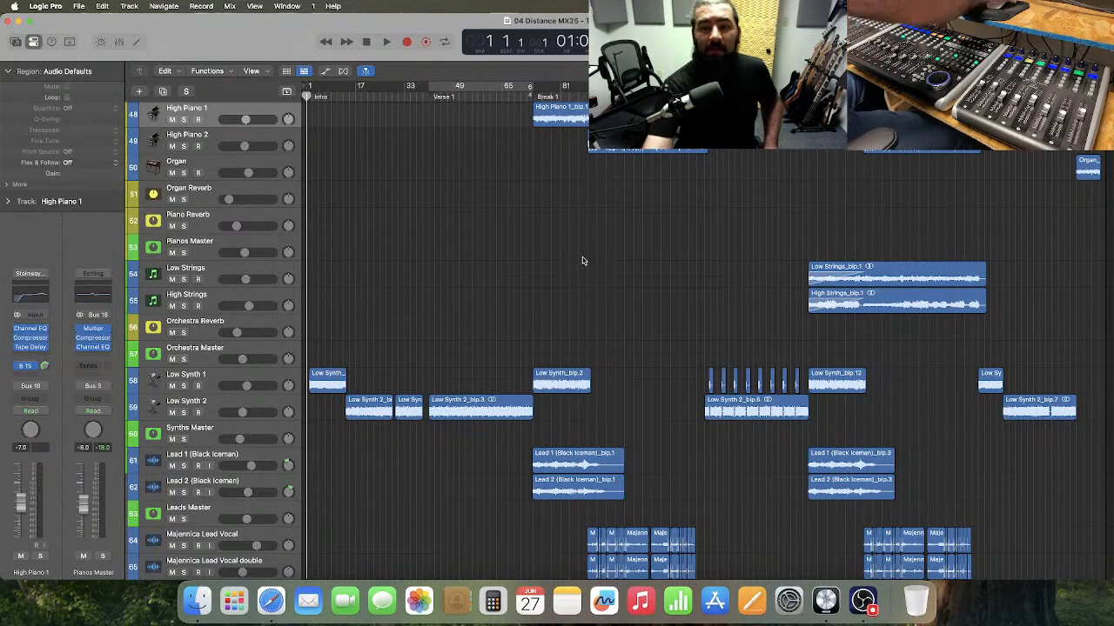
- Look over the synth, lead and lead vocal tracks across the whole song arrangement
{"action": "scroll", "coordinate": [558, 279], "scroll_direction": "down", "scroll_amount": 1}
{"action": "scroll", "coordinate": [557, 279], "scroll_direction": "down", "scroll_amount": 5}
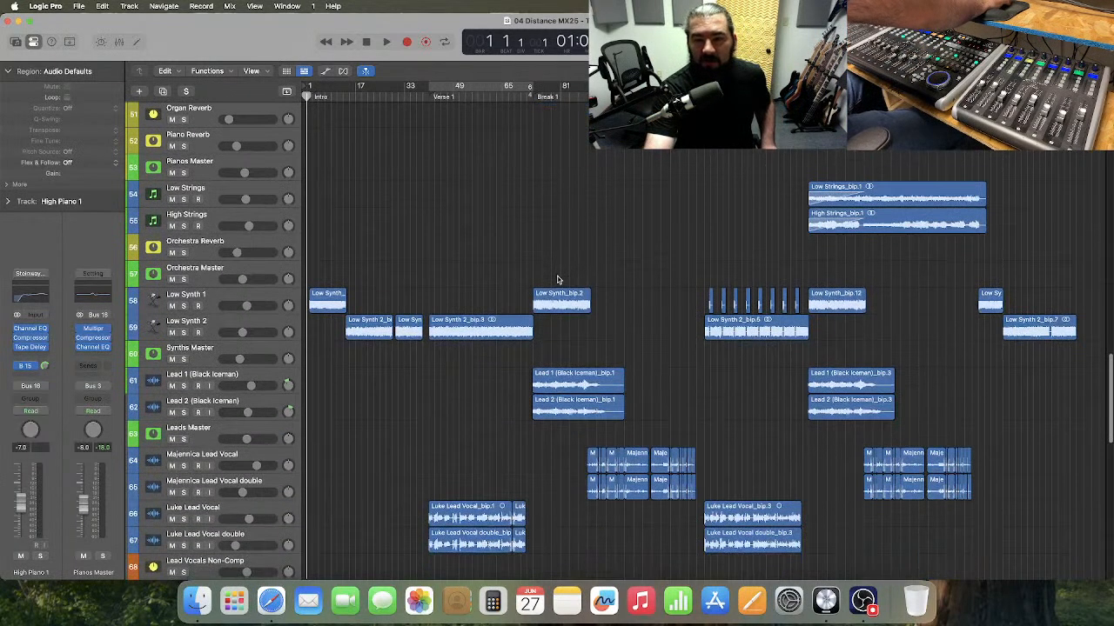
{"action": "scroll", "coordinate": [574, 300], "scroll_direction": "down", "scroll_amount": 2}
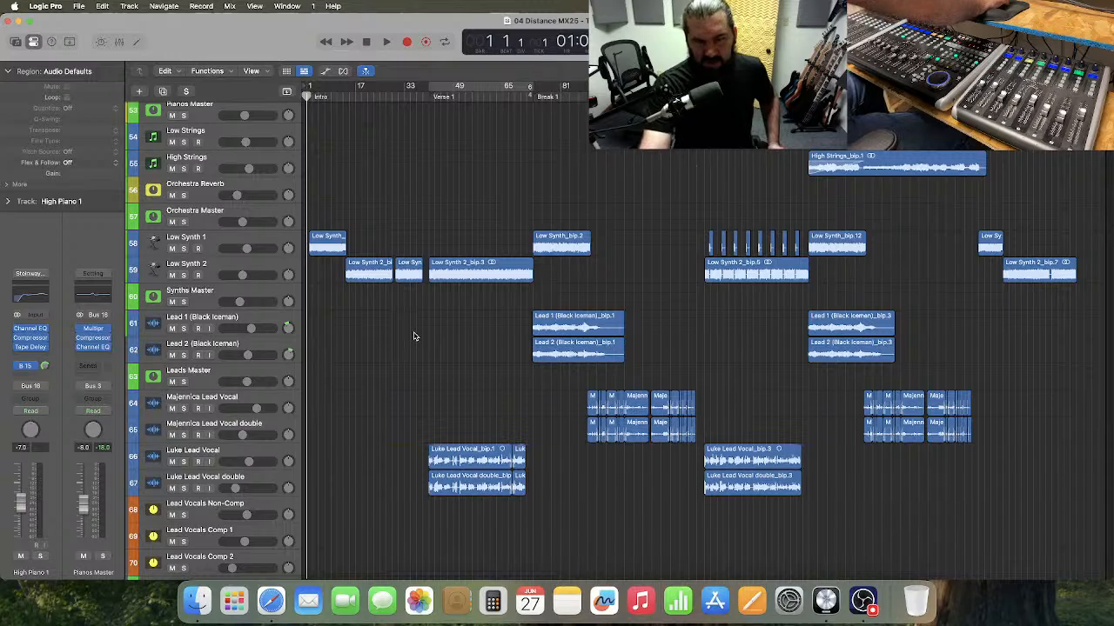
{"action": "scroll", "coordinate": [414, 335], "scroll_direction": "down", "scroll_amount": 1}
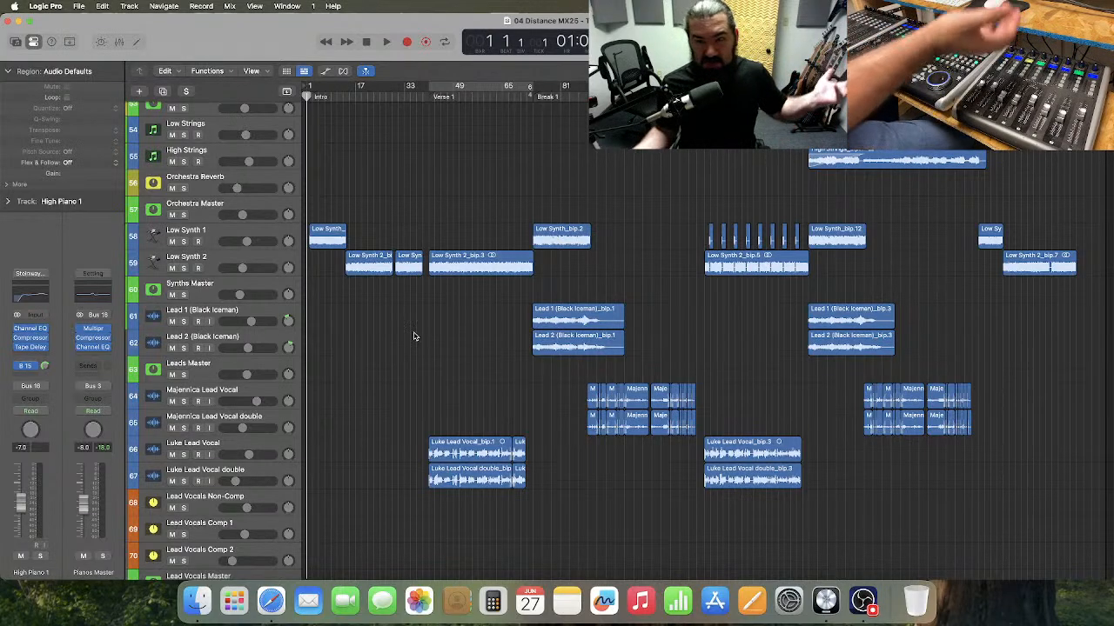
{"action": "scroll", "coordinate": [414, 336], "scroll_direction": "down", "scroll_amount": 2}
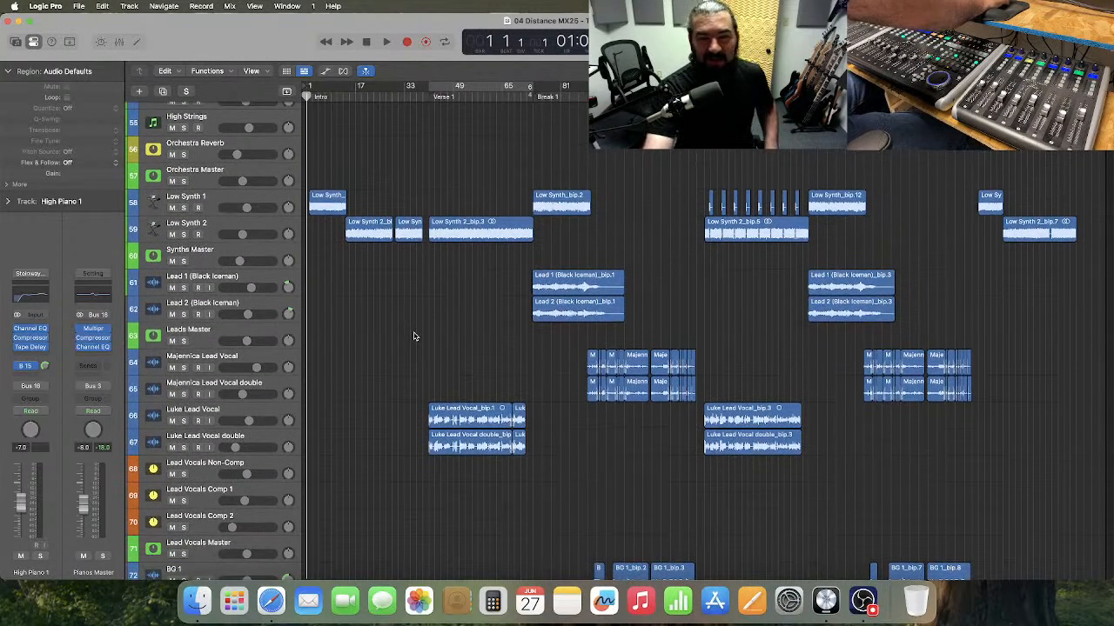
{"action": "scroll", "coordinate": [414, 336], "scroll_direction": "down", "scroll_amount": 1}
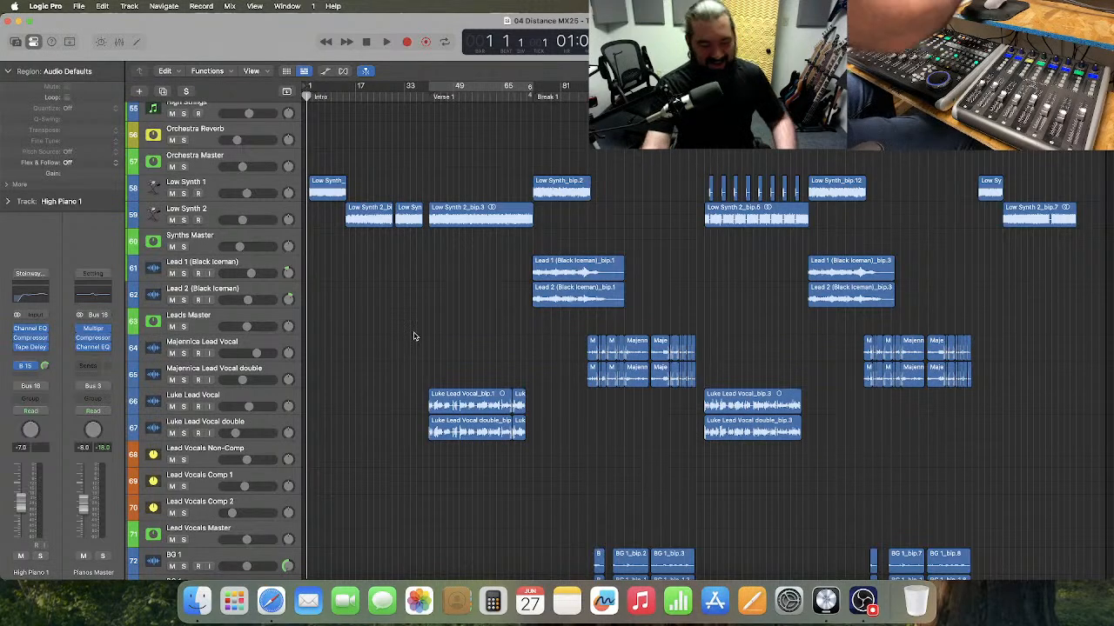
{"action": "key", "text": "super+Right"}
{"action": "key", "text": "super+Right"}
{"action": "key", "text": "super+Right"}
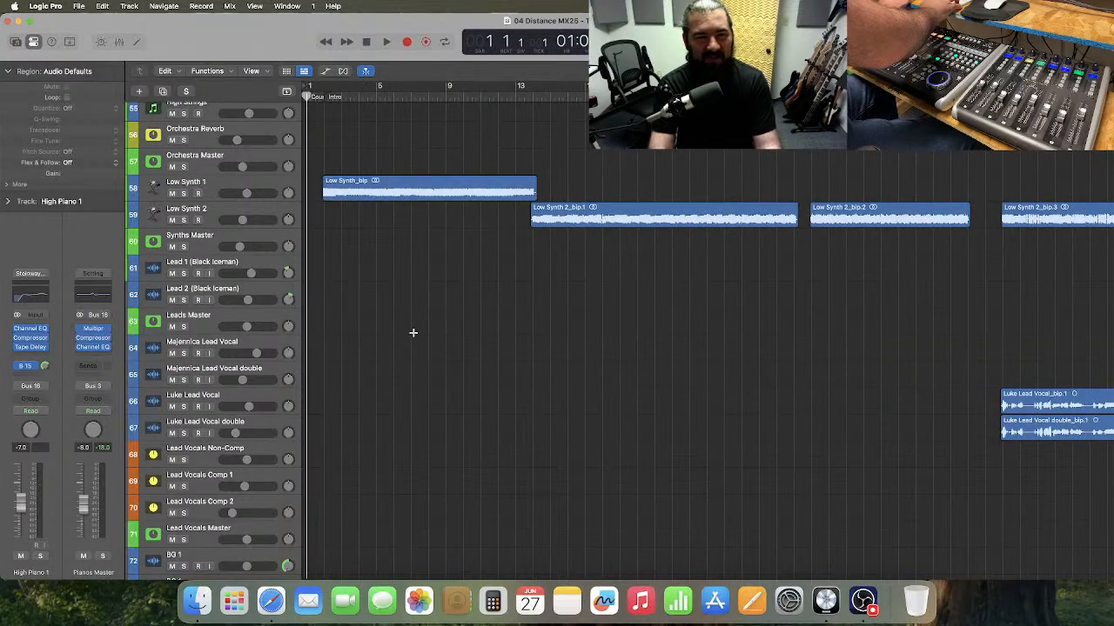
{"action": "key", "text": "super+Left"}
{"action": "key", "text": "super+Left"}
{"action": "key", "text": "super+Left"}
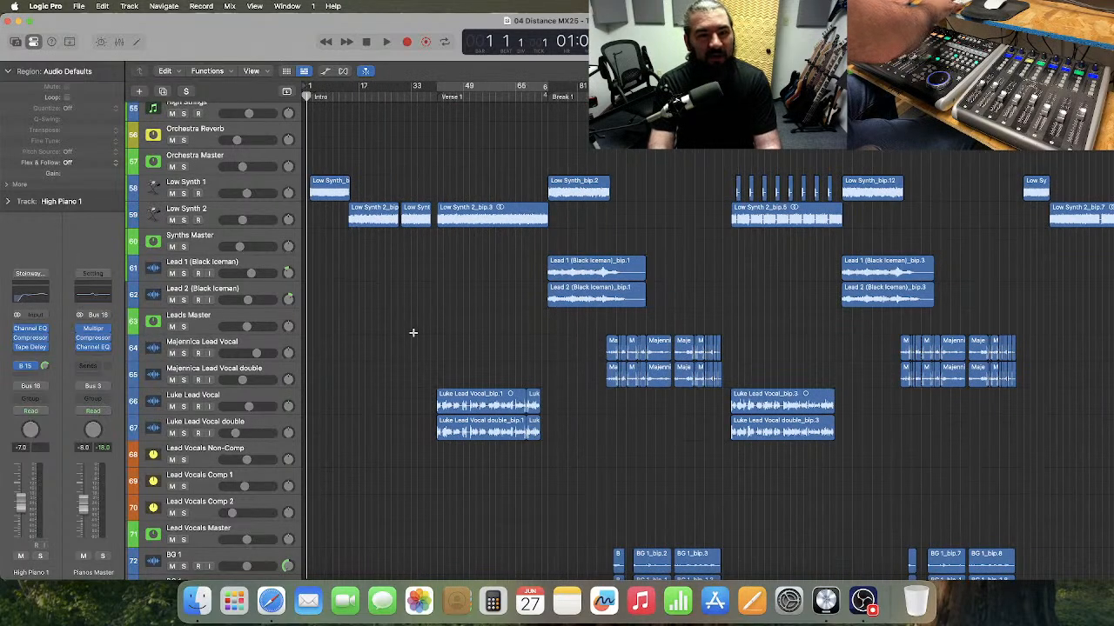
{"action": "key", "text": "super+Left"}
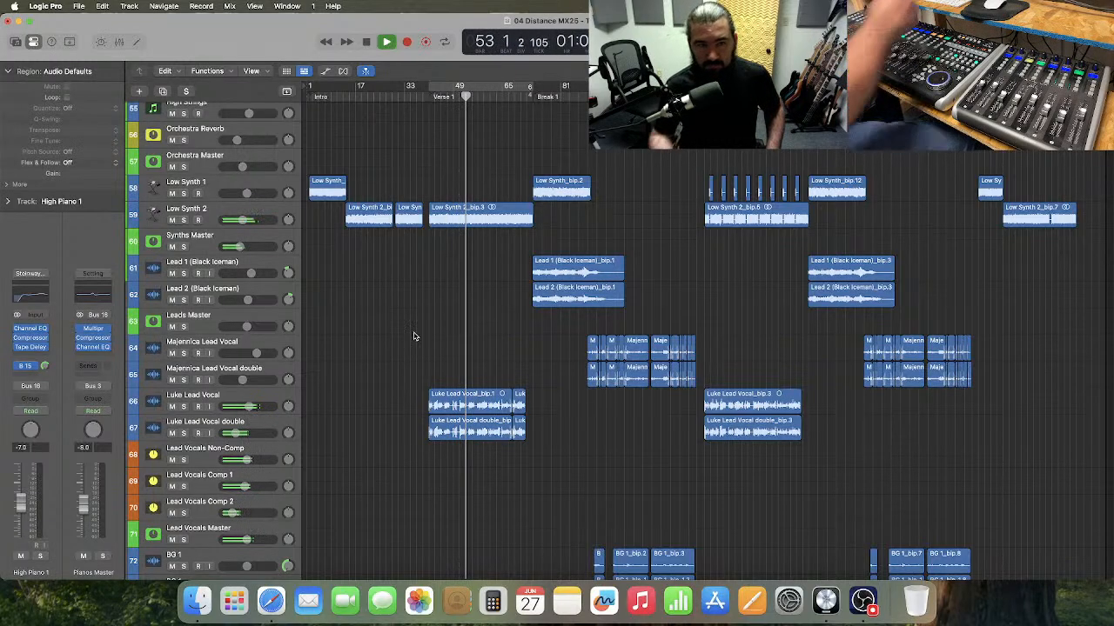
- Set the Synths Master track volume to -13.0 dB
{"action": "left_click", "coordinate": [230, 236]}
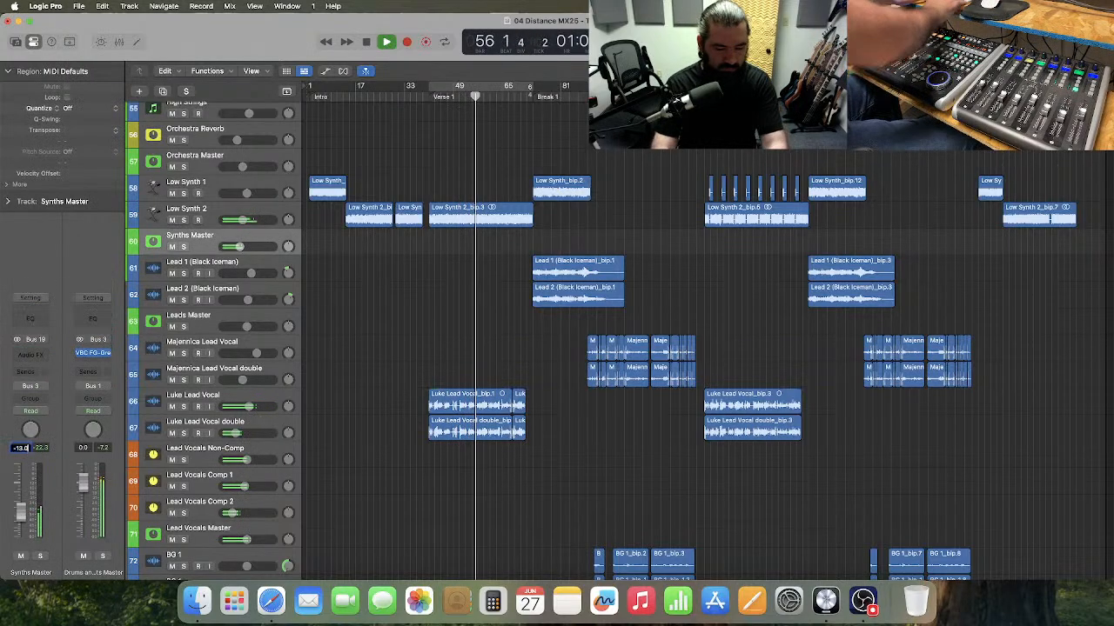
{"action": "double_click", "coordinate": [28, 449]}
{"action": "type", "text": "-13"}
{"action": "key", "text": "Return"}
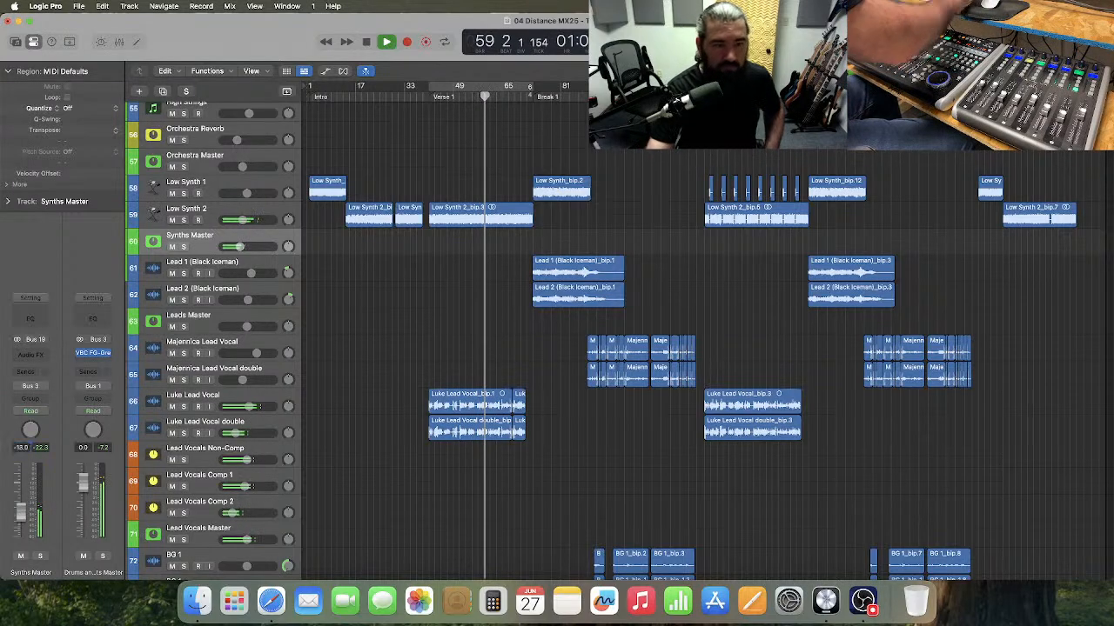
- Show the track automation and enlarge the Low Synth 2 track around its Verse 1 region
{"action": "left_click", "coordinate": [325, 70]}
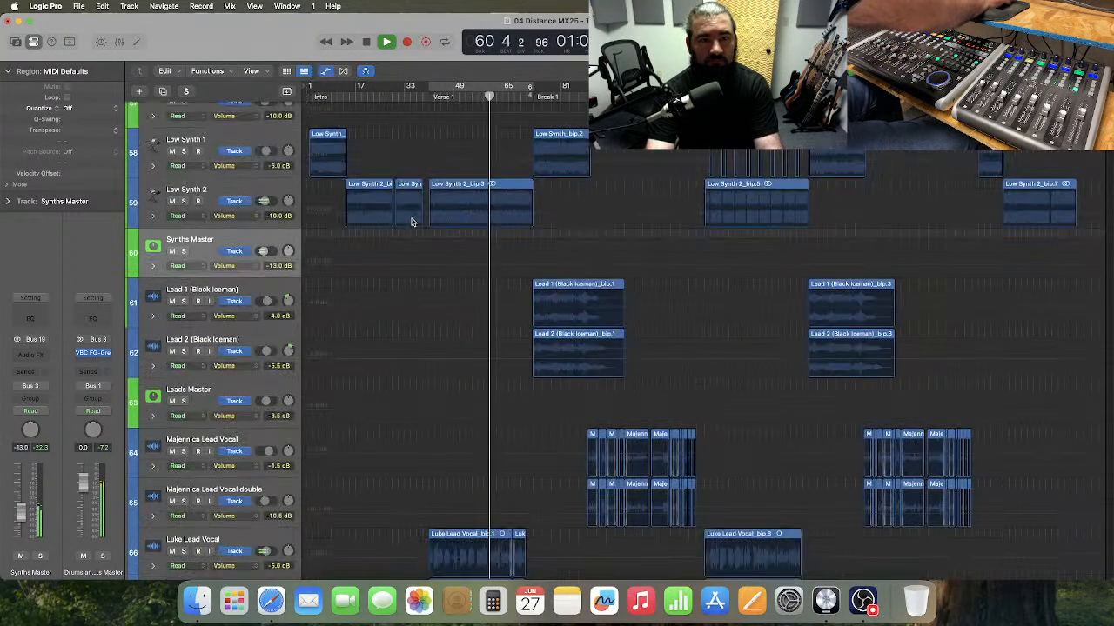
{"action": "left_click_drag", "start_coordinate": [203, 229], "coordinate": [202, 322]}
{"action": "key", "text": "super+Right"}
{"action": "key", "text": "super+Right"}
{"action": "key", "text": "super+Right"}
{"action": "key", "text": "super+Right"}
{"action": "scroll", "coordinate": [492, 301], "scroll_direction": "left", "scroll_amount": 6}
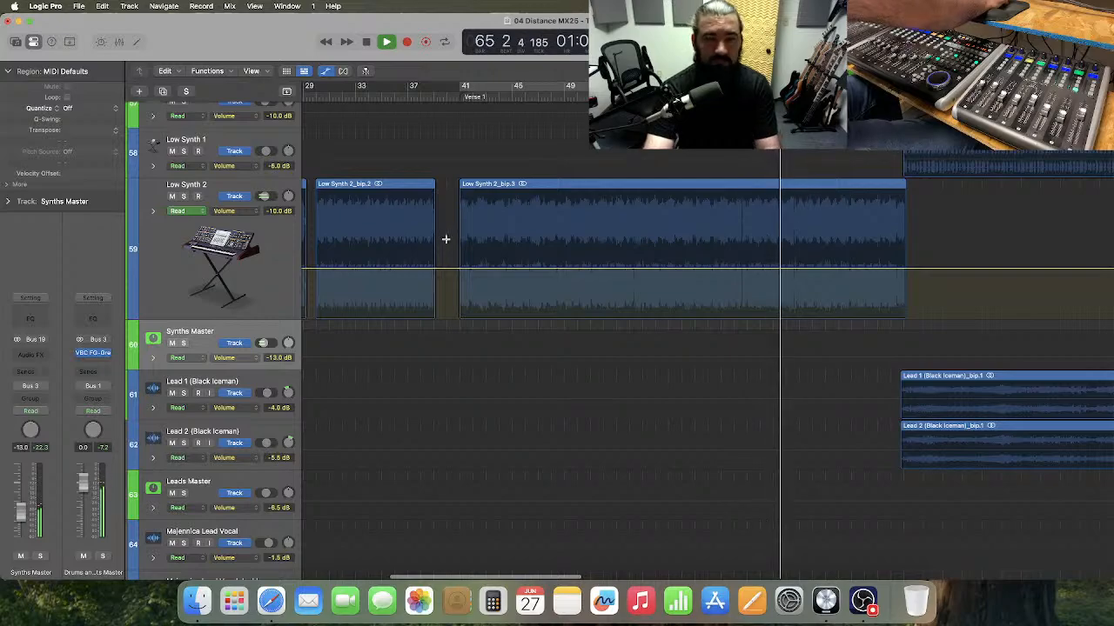
- Lower the Low Synth 2 volume automation across the Verse 1 region to -10.5 dB on an enlarged track
{"action": "left_click_drag", "start_coordinate": [446, 243], "coordinate": [959, 244]}
{"action": "left_click", "coordinate": [630, 273]}
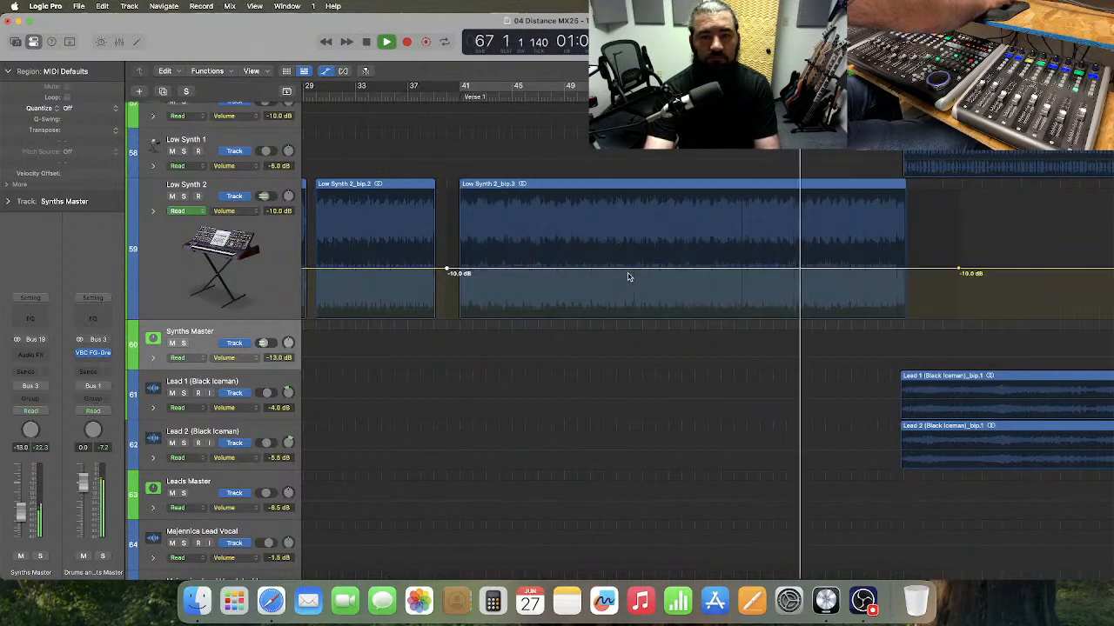
{"action": "left_click_drag", "start_coordinate": [635, 271], "coordinate": [635, 273]}
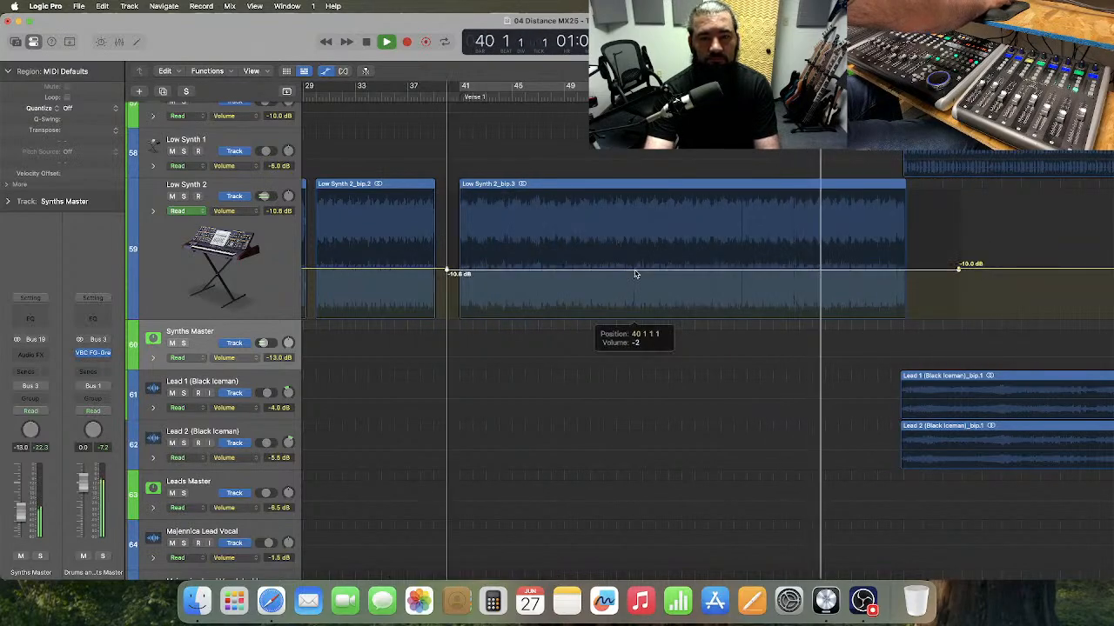
{"action": "left_click_drag", "start_coordinate": [231, 320], "coordinate": [239, 444]}
{"action": "left_click_drag", "start_coordinate": [550, 342], "coordinate": [550, 347]}
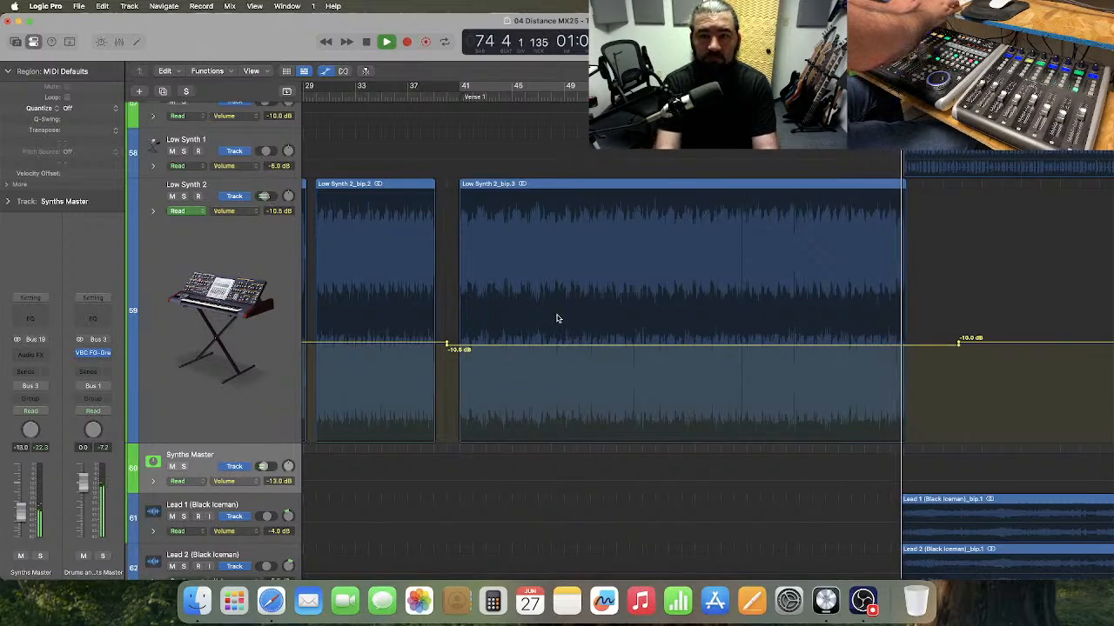
- Extend the -10.5 dB section of the Low Synth 2 volume automation to just past the end of its Verse 2 region
{"action": "key", "text": "super+Left"}
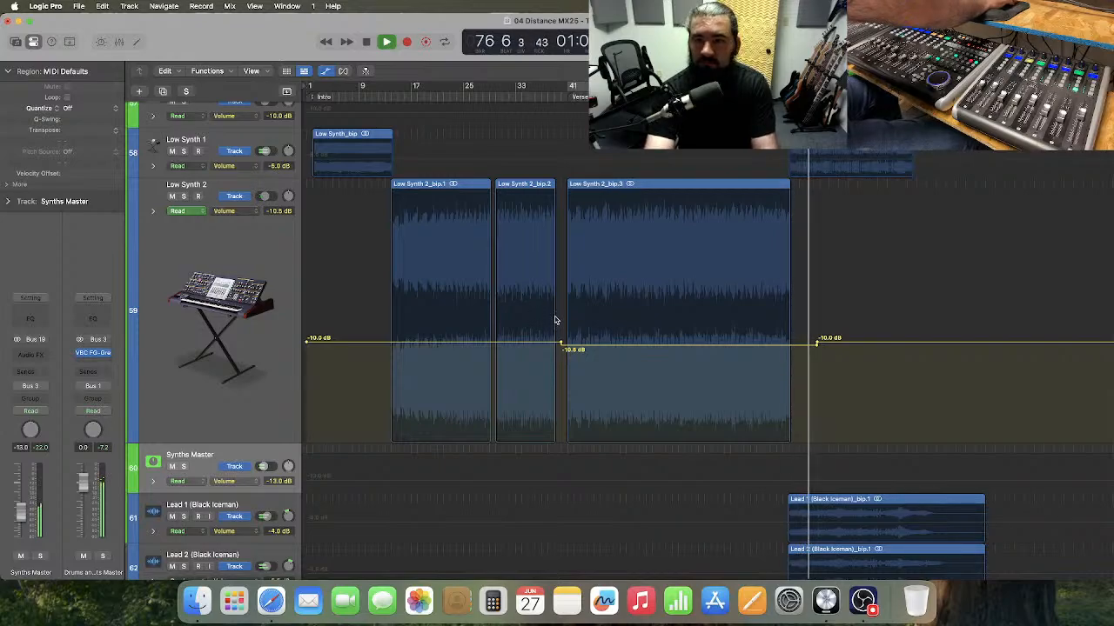
{"action": "scroll", "coordinate": [558, 321], "scroll_direction": "right", "scroll_amount": 8}
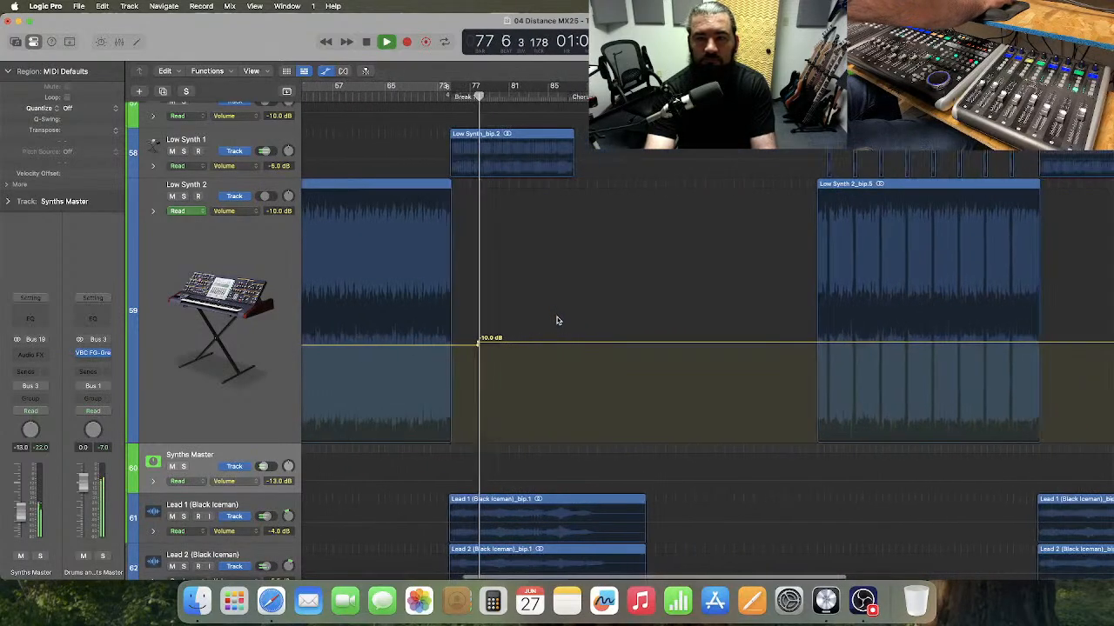
{"action": "left_click", "coordinate": [476, 344]}
{"action": "left_click_drag", "start_coordinate": [475, 343], "coordinate": [1049, 343]}
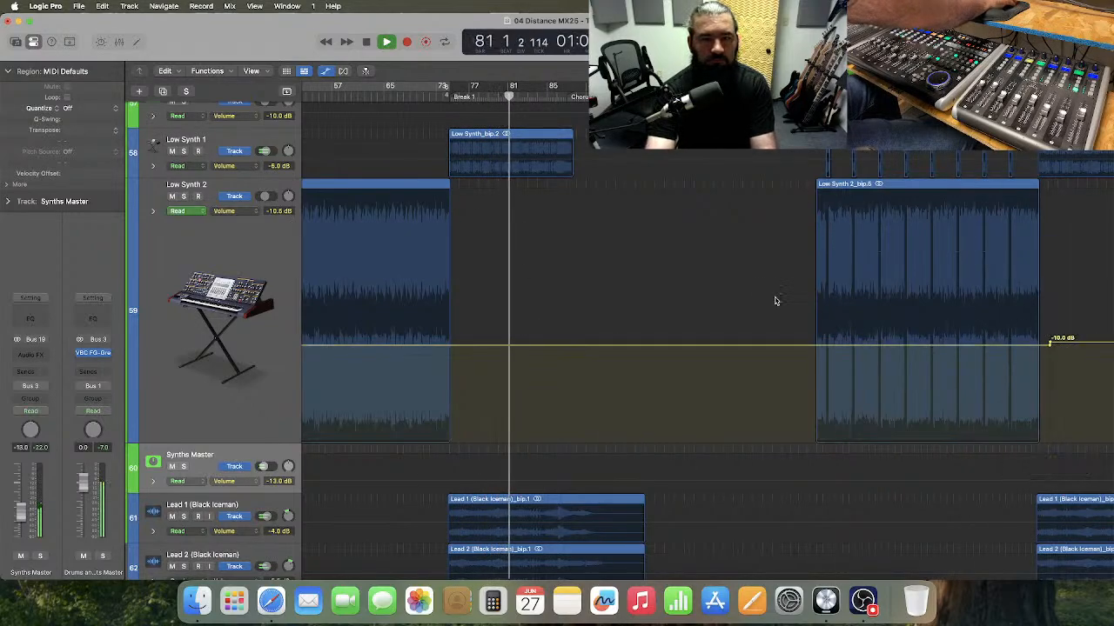
{"action": "scroll", "coordinate": [774, 301], "scroll_direction": "left", "scroll_amount": 5}
{"action": "scroll", "coordinate": [773, 301], "scroll_direction": "right", "scroll_amount": 6}
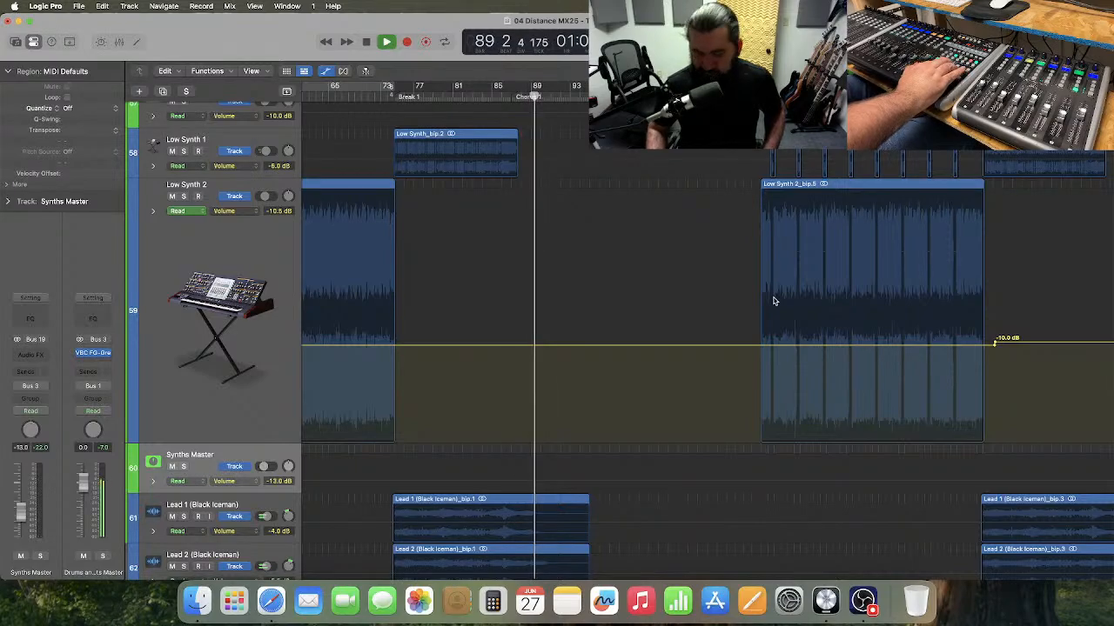
- Stop playback and move the playhead forward to bar 112, just before Verse 2
{"action": "key", "text": "space"}
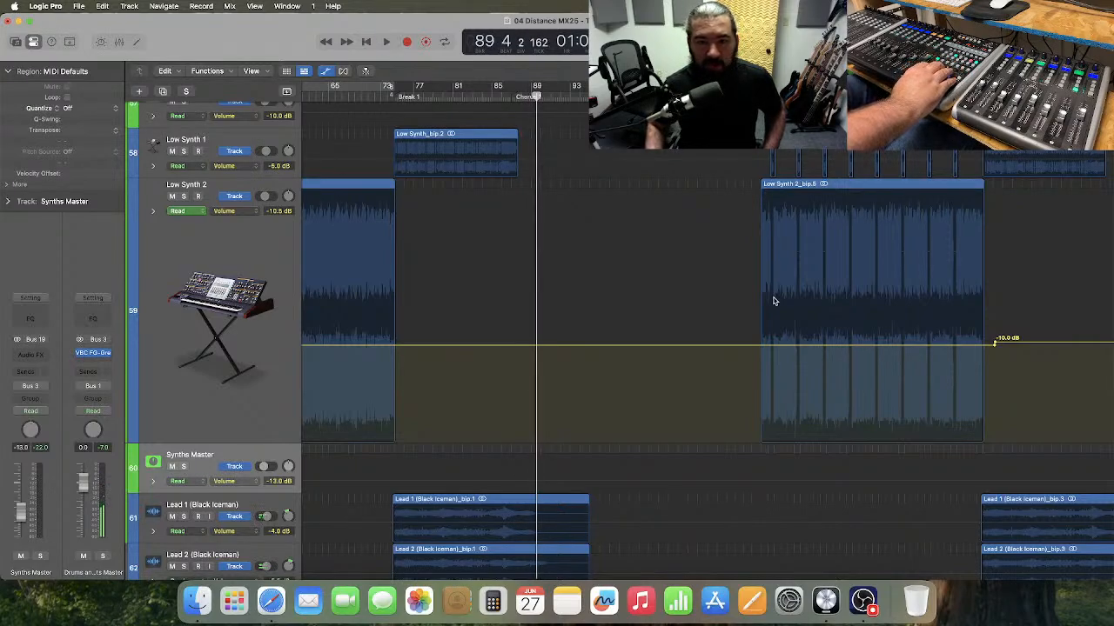
{"action": "key", "text": "period"}
{"action": "key", "text": "period"}
{"action": "key", "text": "period"}
{"action": "key", "text": "period"}
{"action": "key", "text": "period"}
{"action": "key", "text": "period"}
{"action": "key", "text": "period"}
{"action": "key", "text": "period"}
{"action": "key", "text": "period"}
{"action": "key", "text": "period"}
{"action": "key", "text": "period"}
{"action": "key", "text": "period"}
{"action": "key", "text": "period"}
{"action": "key", "text": "period"}
{"action": "key", "text": "period"}
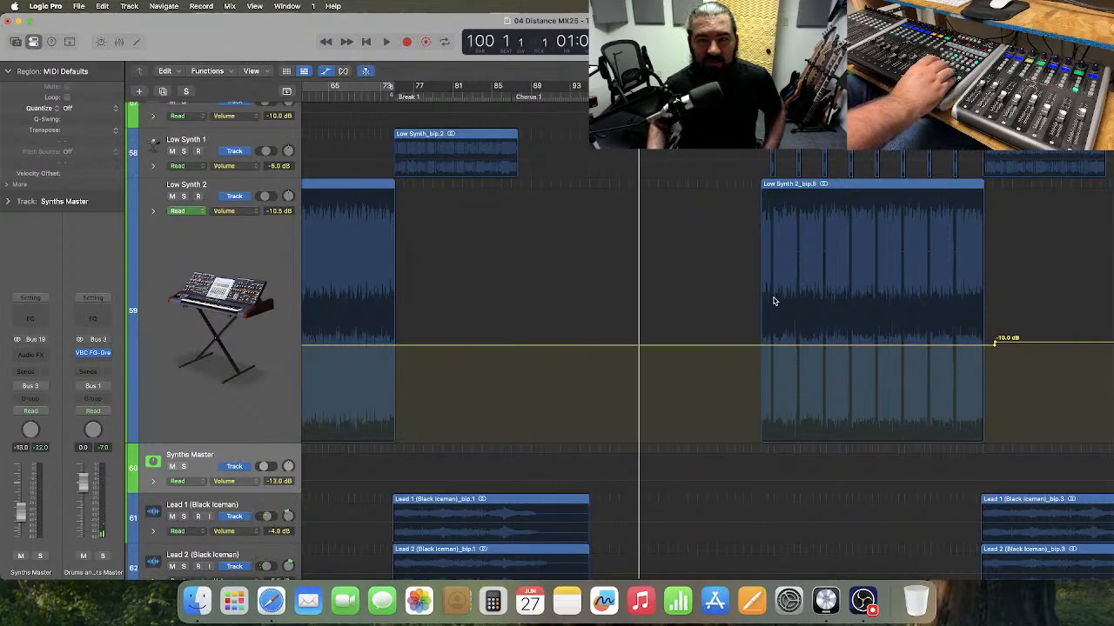
{"action": "key", "text": "period"}
{"action": "key", "text": "period"}
{"action": "key", "text": "period"}
{"action": "key", "text": "period"}
{"action": "key", "text": "period"}
{"action": "key", "text": "period"}
{"action": "key", "text": "period"}
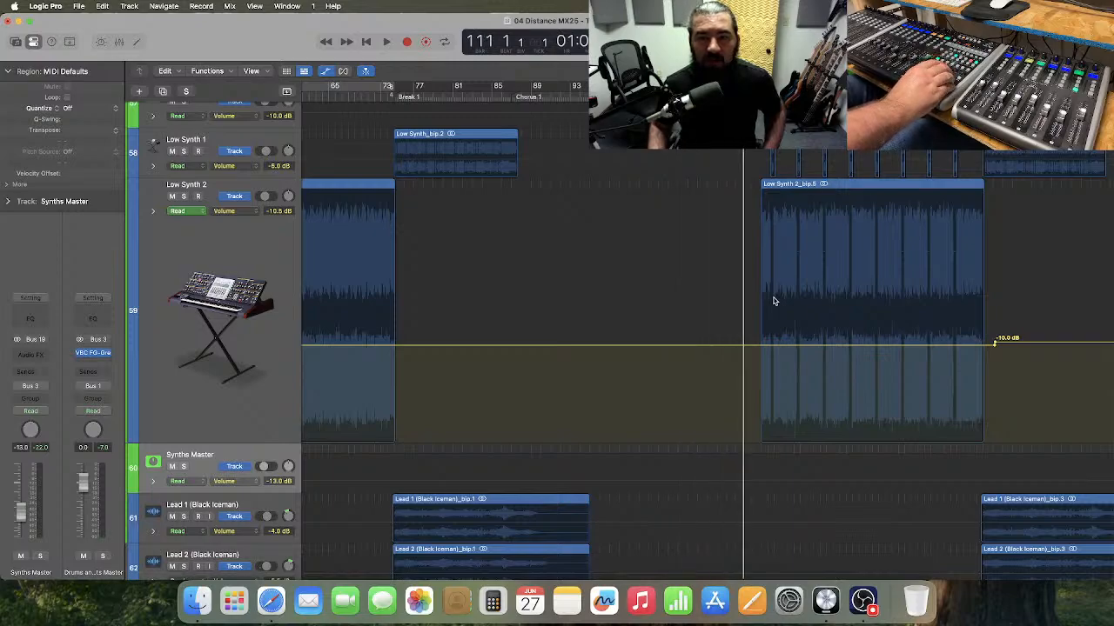
{"action": "key", "text": "period"}
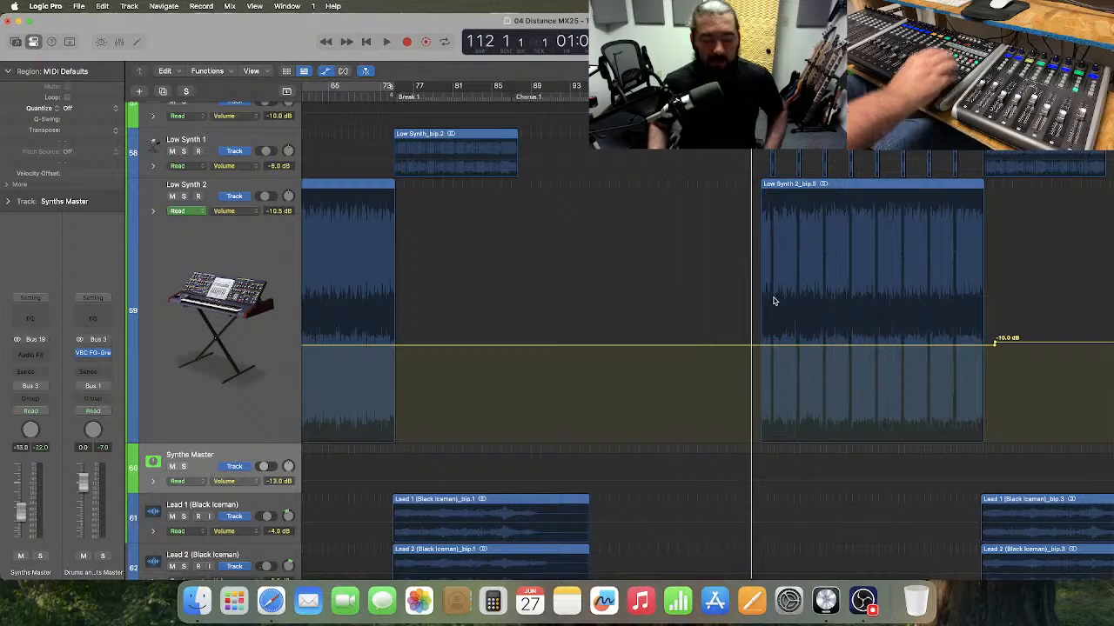
- Examine the Low Synth 2 region and its volume automation up close throughout Verse 2
{"action": "key", "text": "super+Right"}
{"action": "key", "text": "super+Right"}
{"action": "key", "text": "super+Right"}
{"action": "key", "text": "super+Right"}
{"action": "key", "text": "super+Right"}
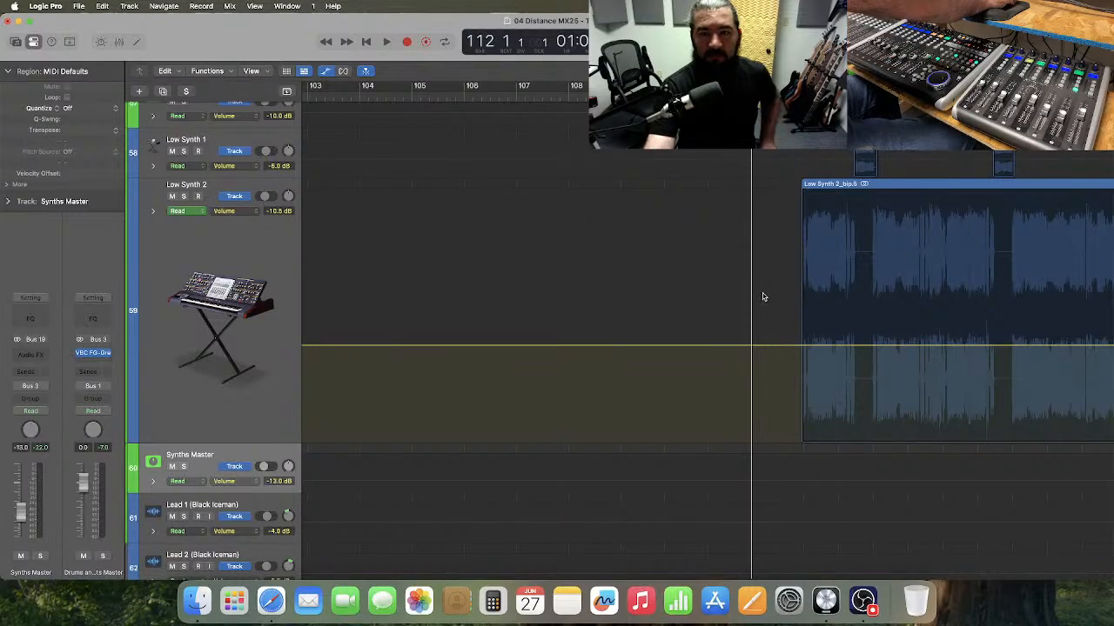
{"action": "scroll", "coordinate": [731, 307], "scroll_direction": "right", "scroll_amount": 5}
{"action": "scroll", "coordinate": [727, 309], "scroll_direction": "right", "scroll_amount": 10}
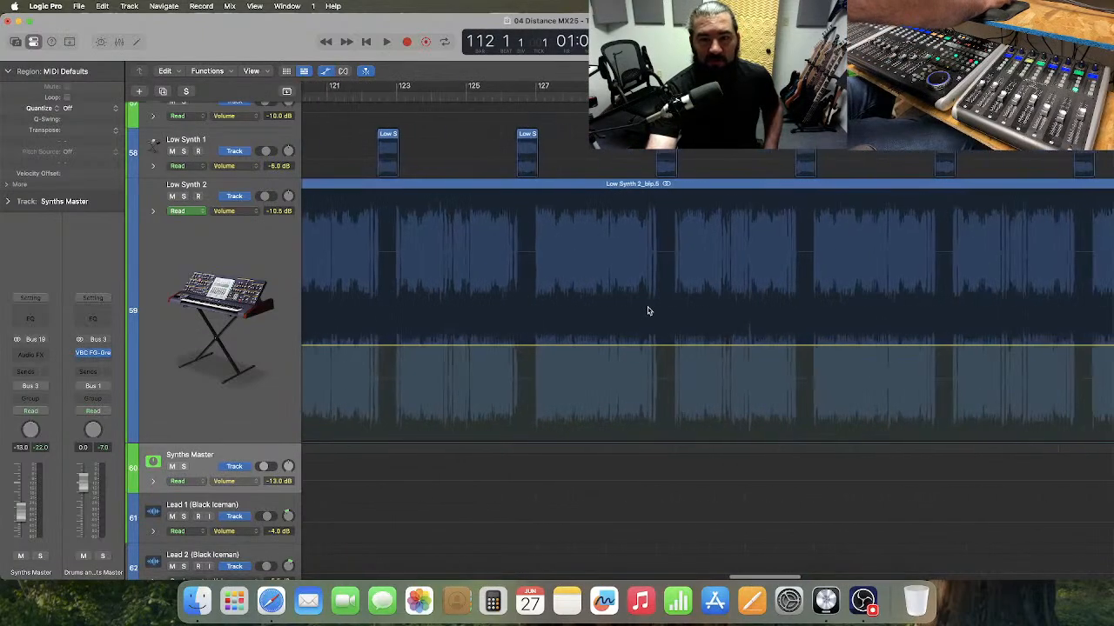
{"action": "scroll", "coordinate": [828, 289], "scroll_direction": "right", "scroll_amount": 8}
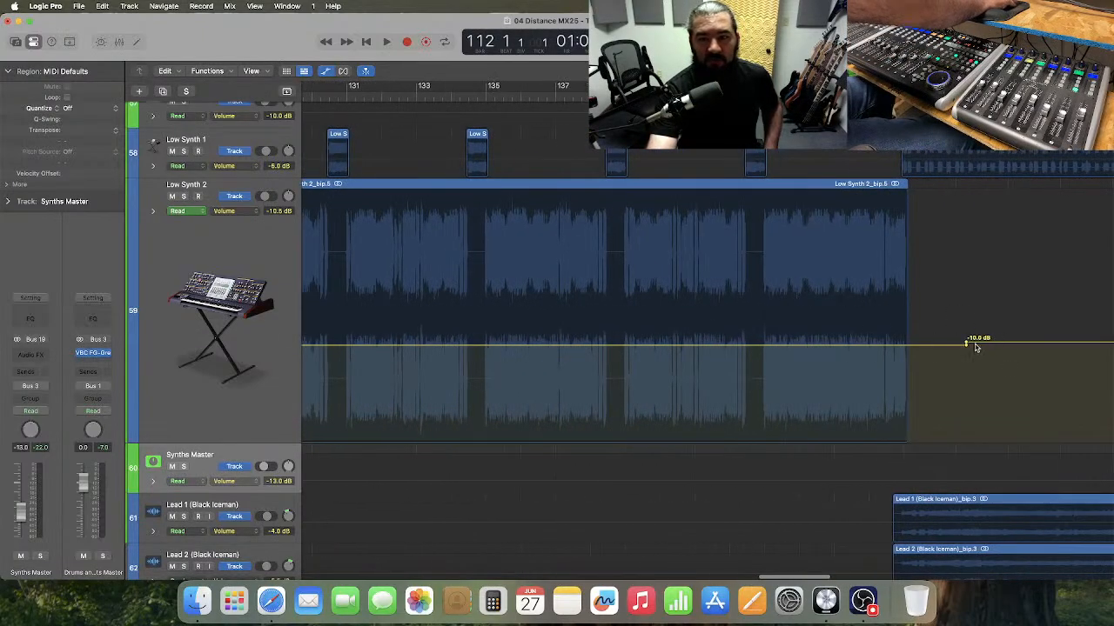
{"action": "scroll", "coordinate": [922, 329], "scroll_direction": "left", "scroll_amount": 12}
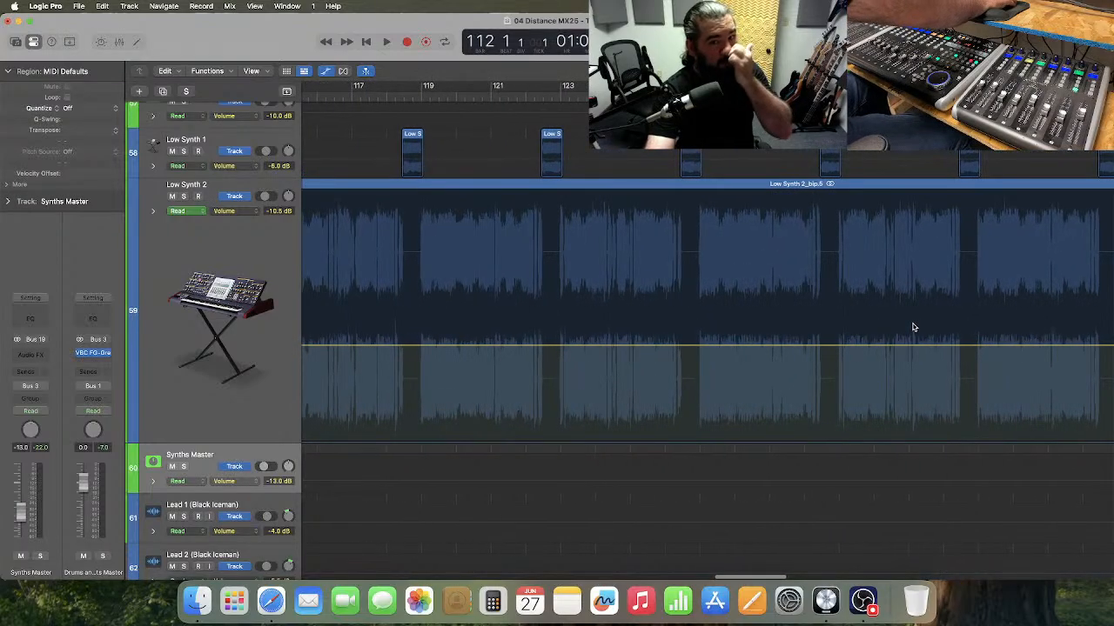
{"action": "scroll", "coordinate": [870, 313], "scroll_direction": "left", "scroll_amount": 6}
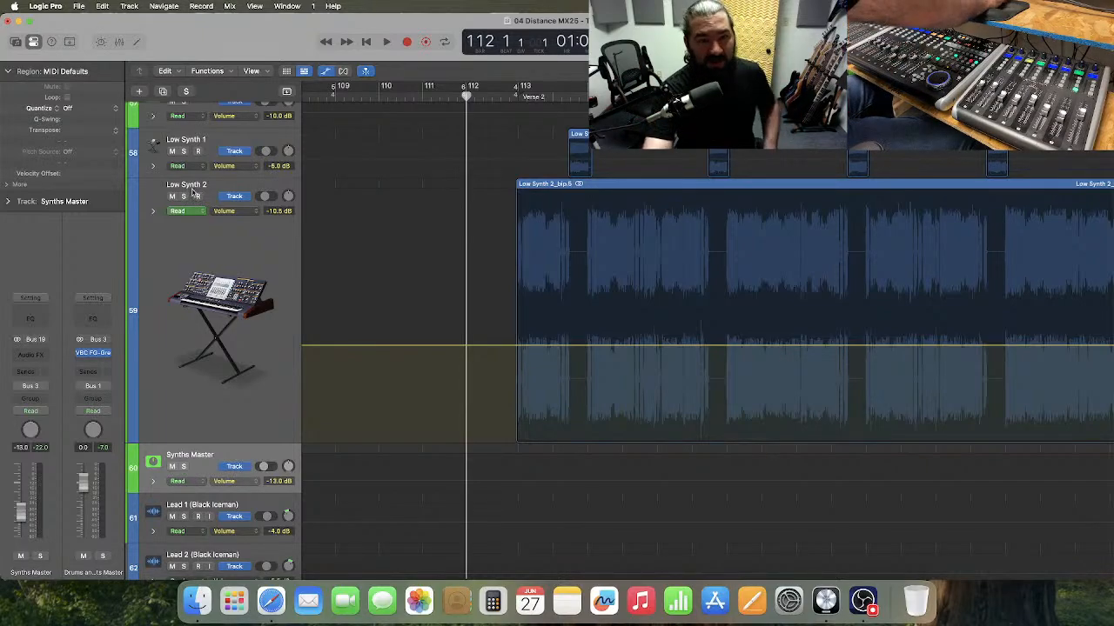
- Enlarge the Low Synth 1 track and listen to both low synths through Verse 2 from bar 112
{"action": "left_click_drag", "start_coordinate": [205, 175], "coordinate": [202, 333]}
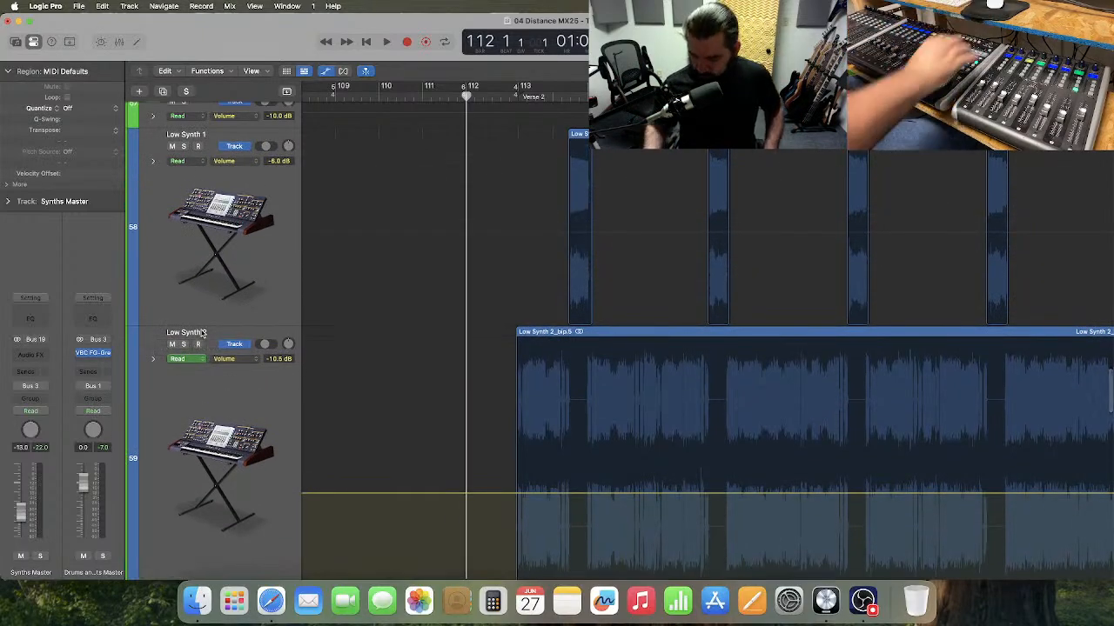
{"action": "key", "text": "space"}
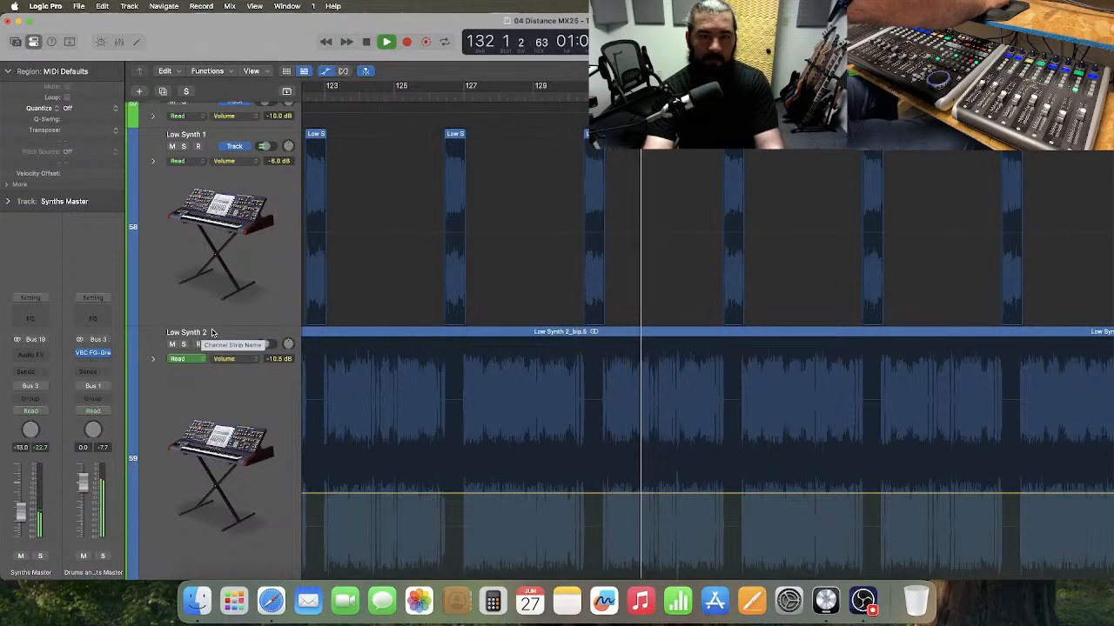
{"action": "key", "text": "space"}
{"action": "scroll", "coordinate": [449, 296], "scroll_direction": "left", "scroll_amount": 5}
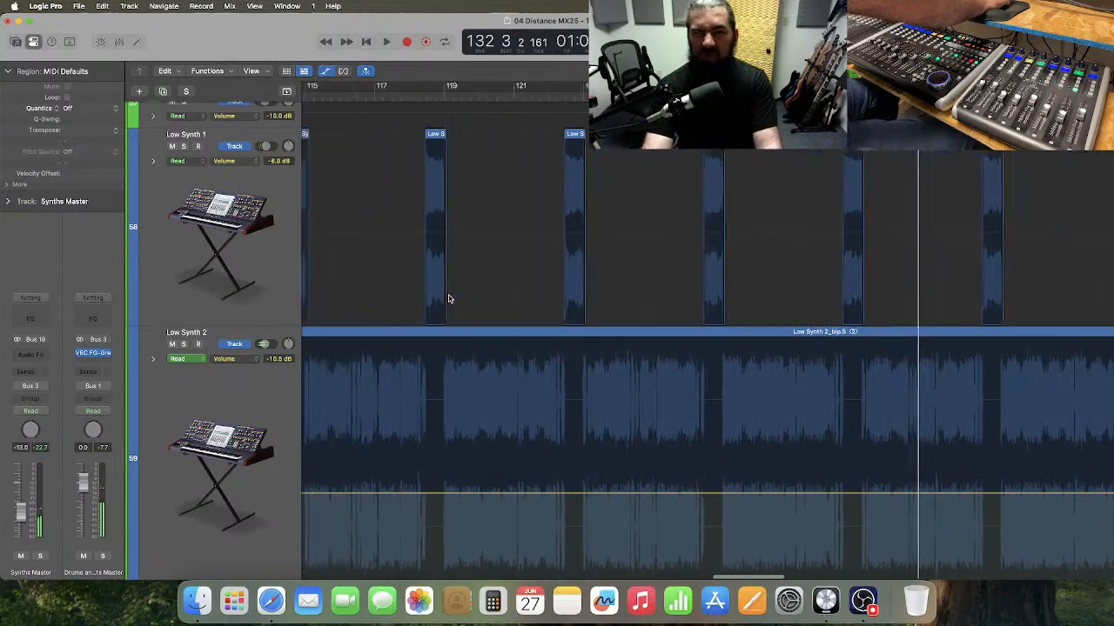
{"action": "scroll", "coordinate": [449, 299], "scroll_direction": "left", "scroll_amount": 3}
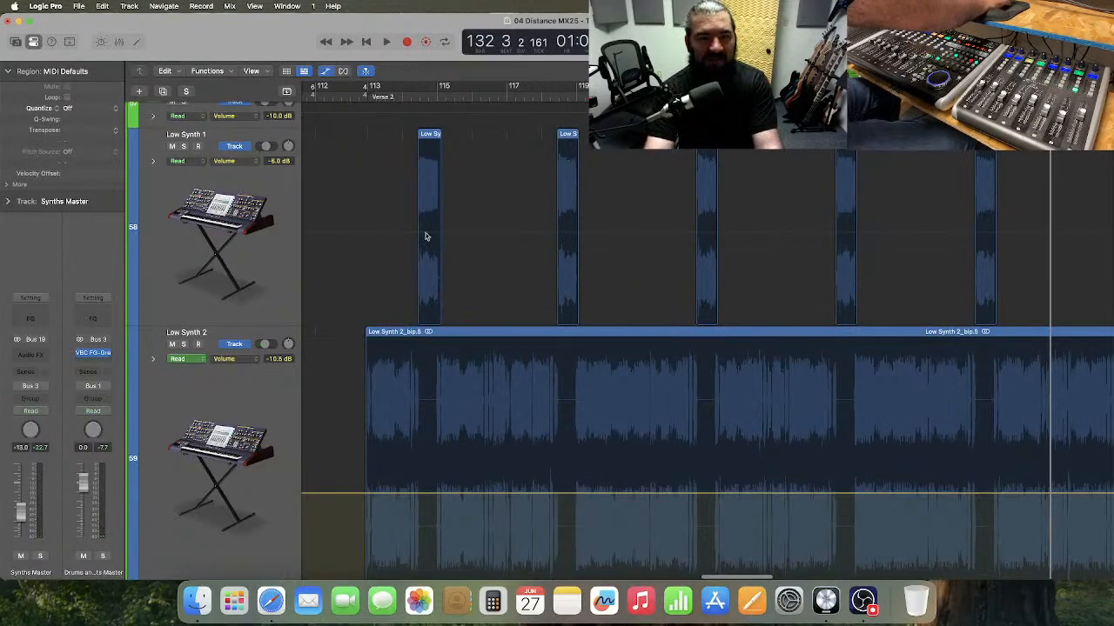
- Display the Phaser Output Mix automation on Low Synth 1 and create its automation line at +50 %
{"action": "left_click", "coordinate": [262, 216]}
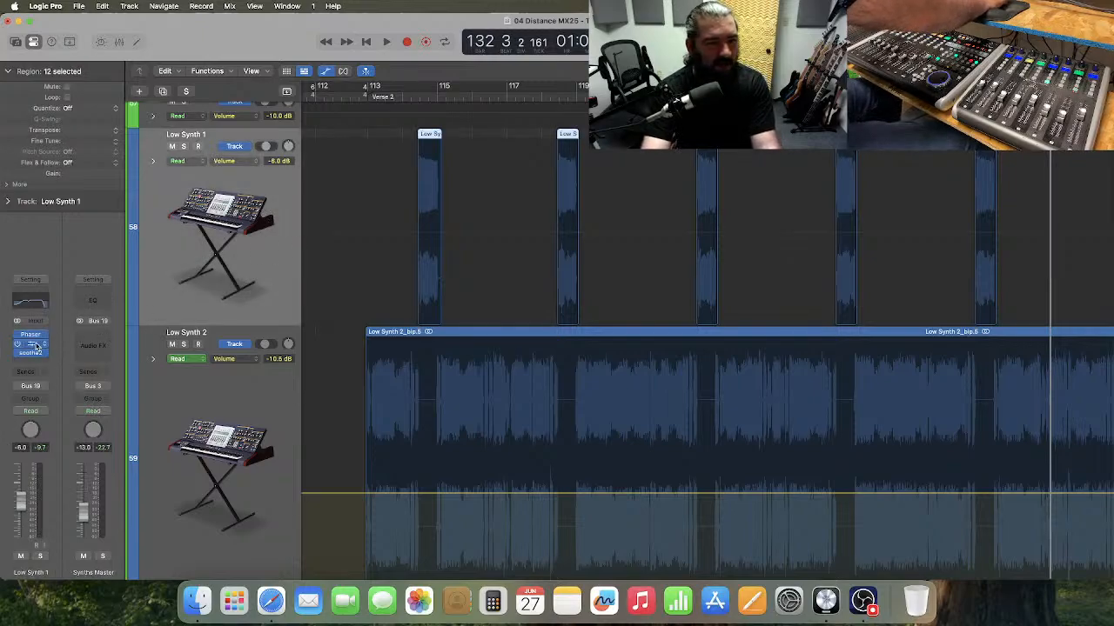
{"action": "left_click", "coordinate": [250, 163]}
{"action": "mouse_move", "coordinate": [285, 251]}
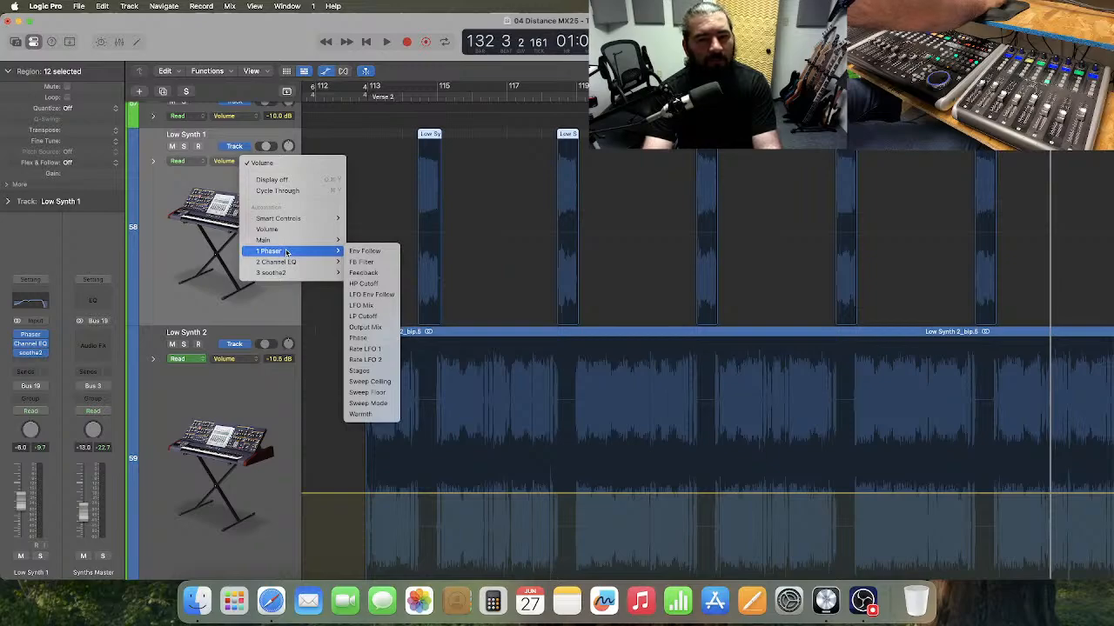
{"action": "left_click", "coordinate": [386, 329]}
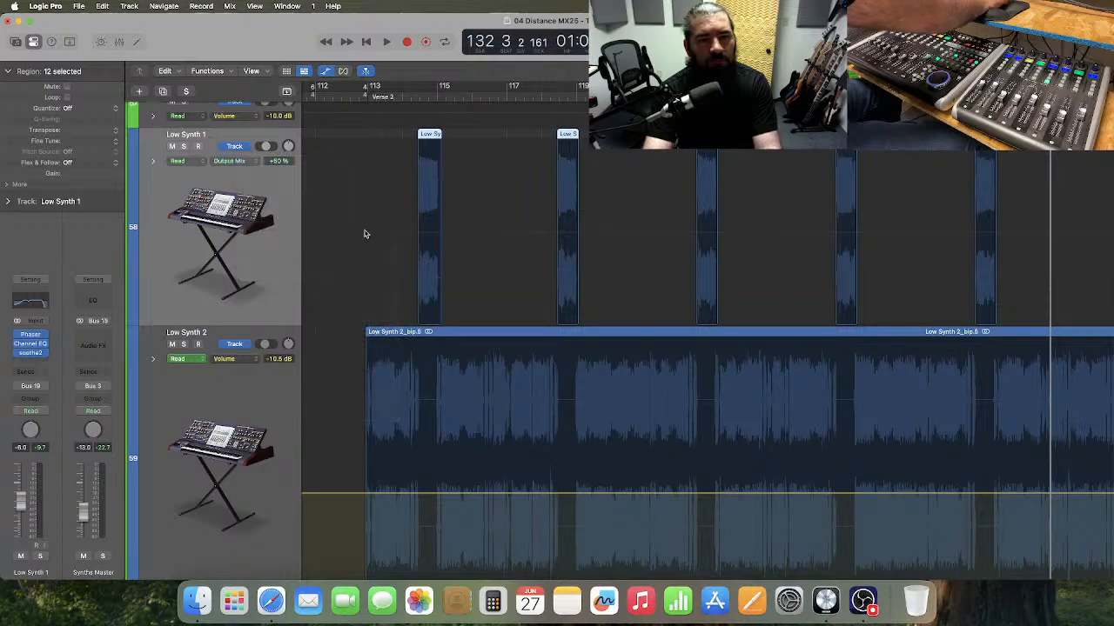
{"action": "left_click", "coordinate": [386, 184]}
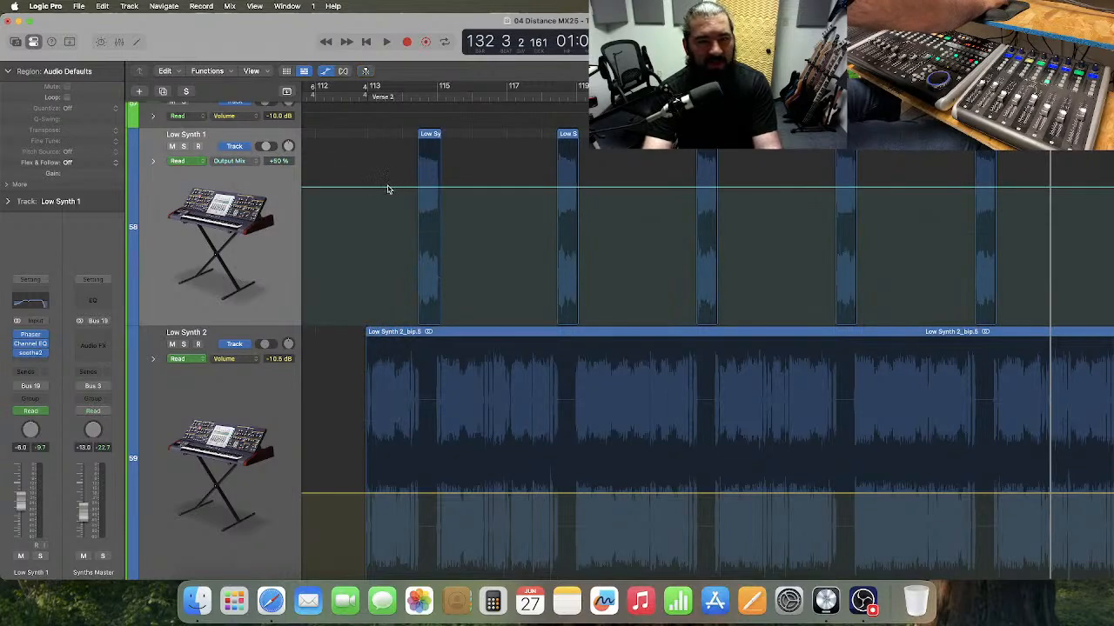
- Set the Low Synth 1 Phaser Output Mix automation to 0 % across the short Verse 2 regions
{"action": "scroll", "coordinate": [425, 205], "scroll_direction": "right", "scroll_amount": 10}
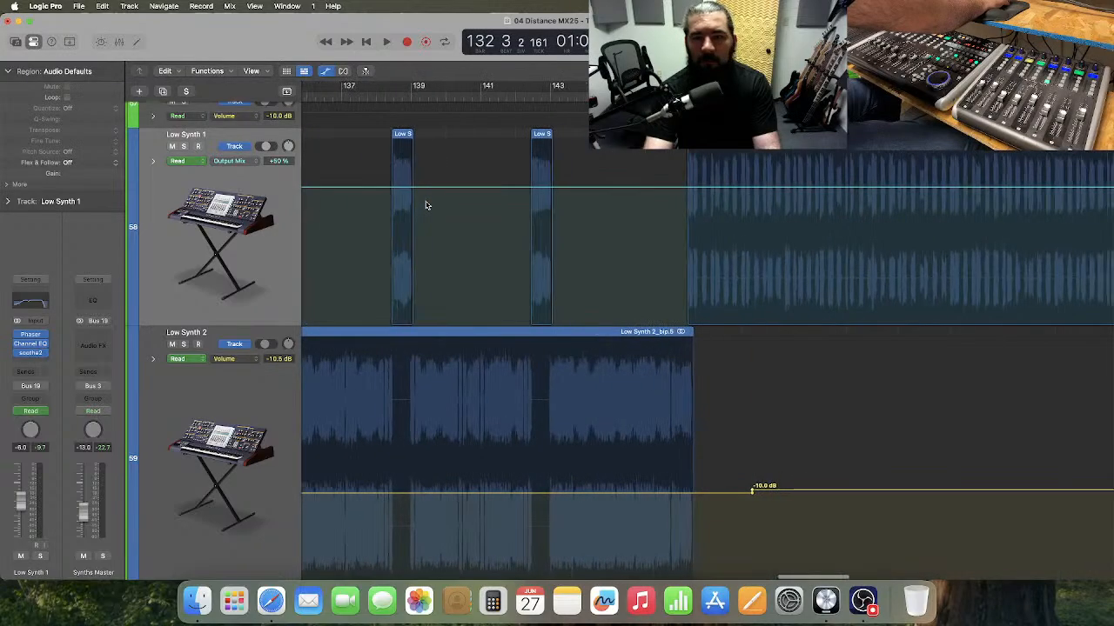
{"action": "left_click_drag", "start_coordinate": [595, 191], "coordinate": [598, 318]}
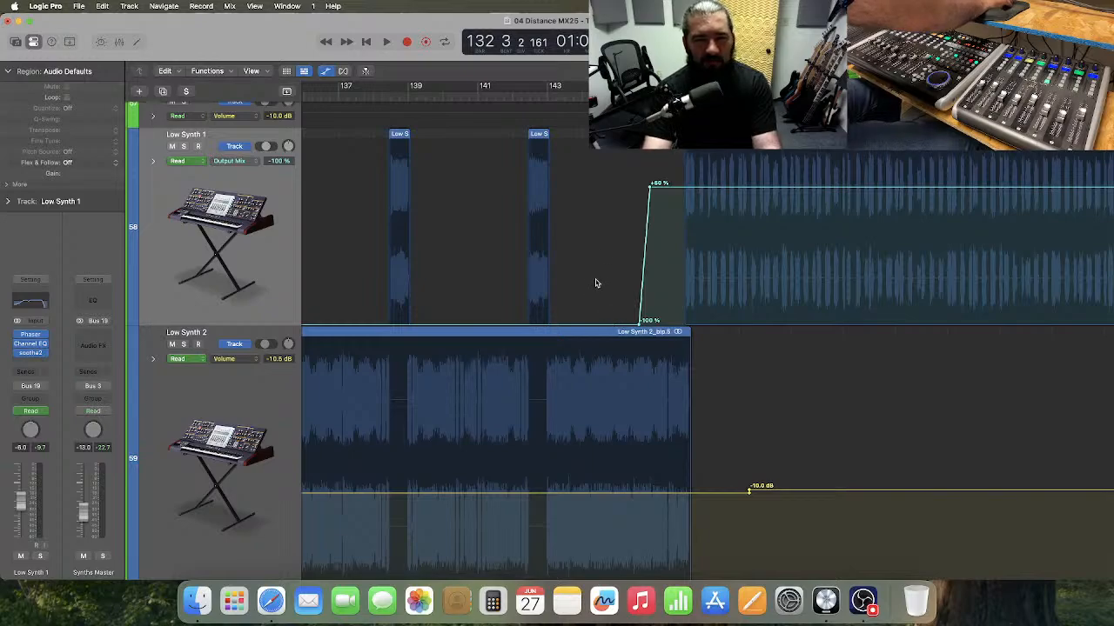
{"action": "left_click_drag", "start_coordinate": [614, 329], "coordinate": [613, 233]}
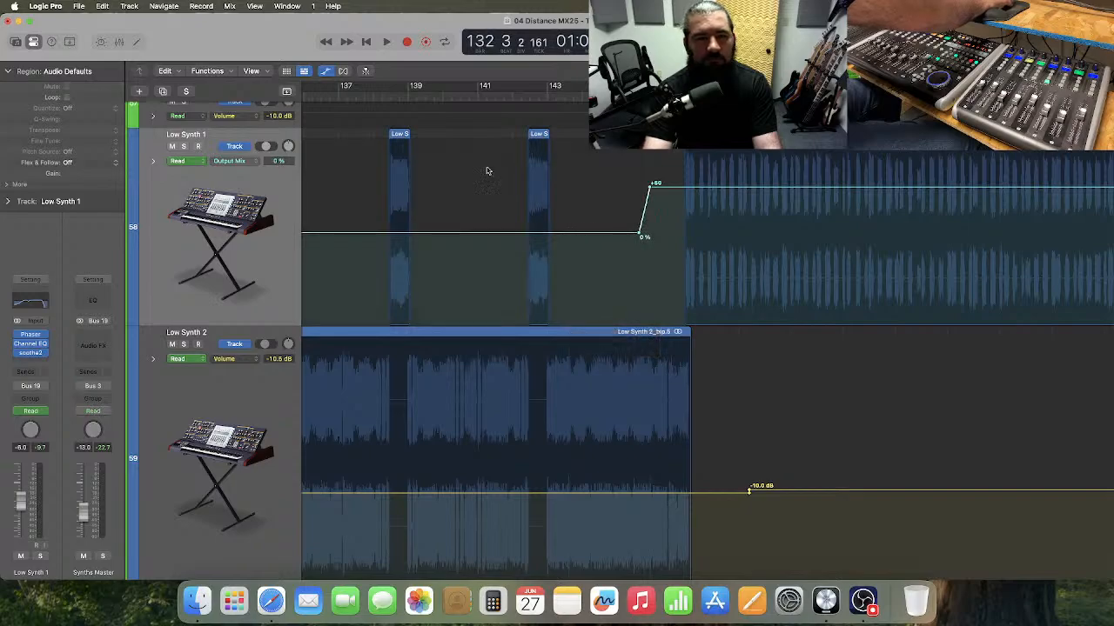
- Solo Low Synth 1 and play it back from the start of Verse 2 at bar 113
{"action": "left_click", "coordinate": [459, 95]}
{"action": "scroll", "coordinate": [480, 174], "scroll_direction": "left", "scroll_amount": 10}
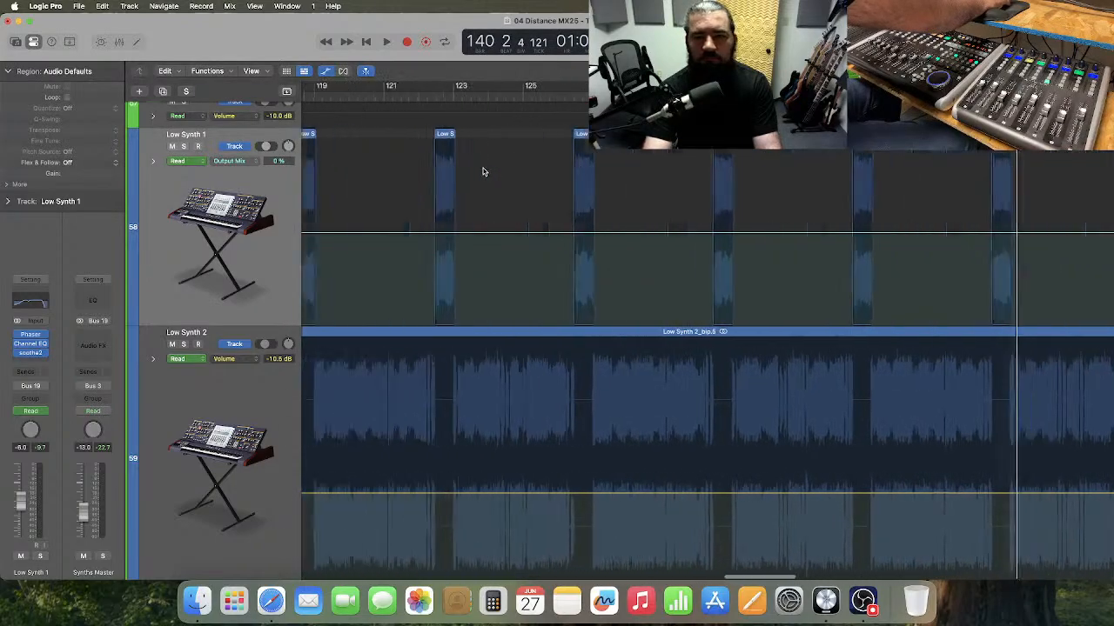
{"action": "scroll", "coordinate": [480, 176], "scroll_direction": "left", "scroll_amount": 5}
{"action": "left_click", "coordinate": [383, 93]}
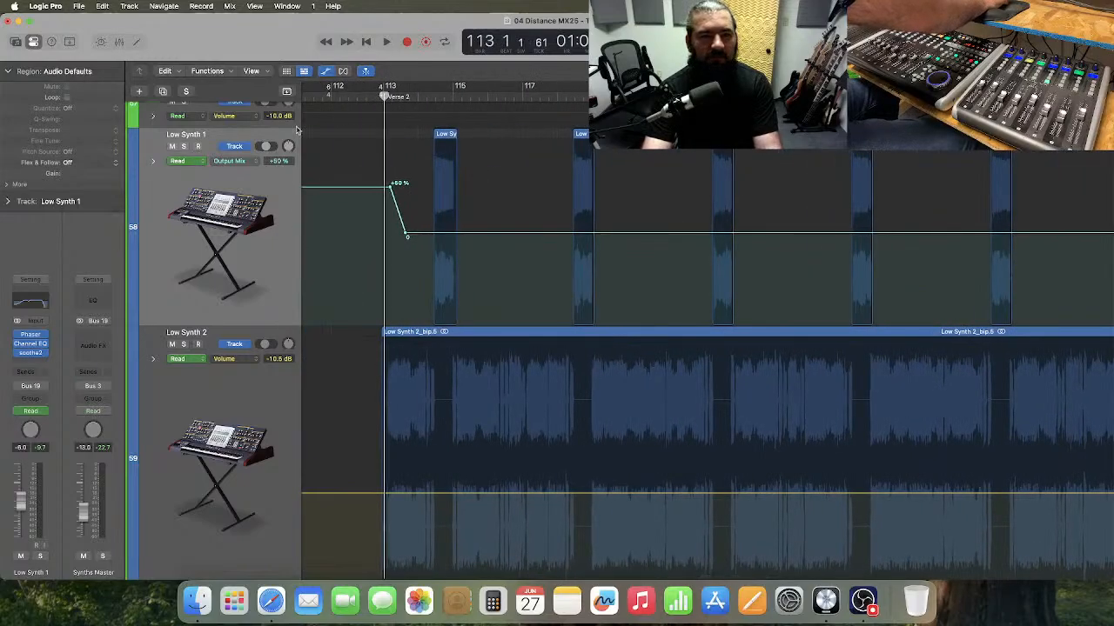
{"action": "left_click", "coordinate": [182, 146]}
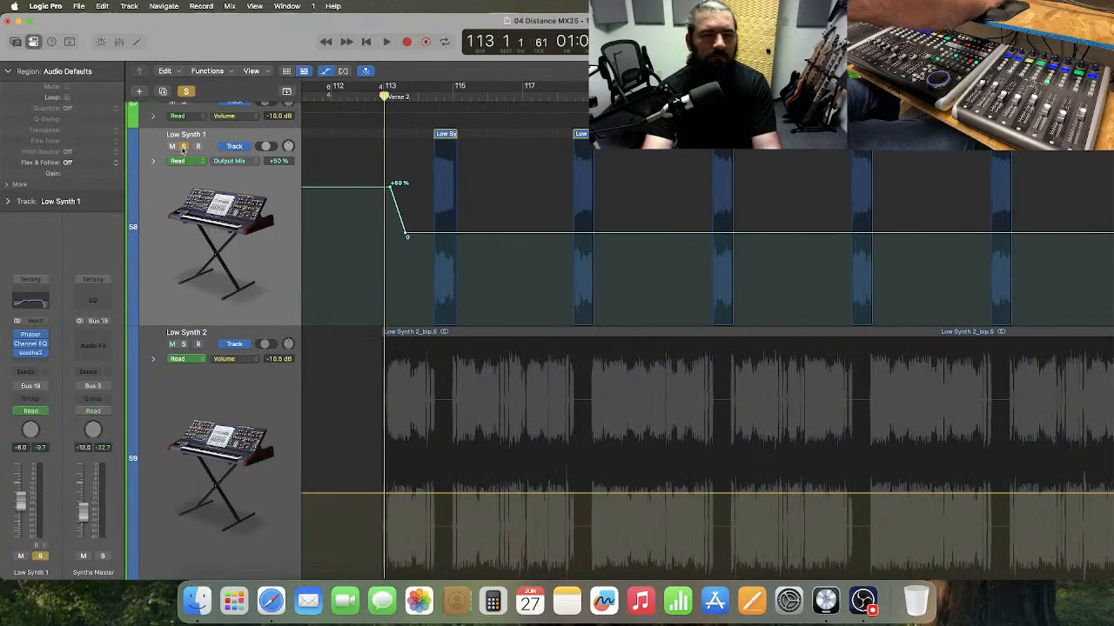
{"action": "key", "text": "space"}
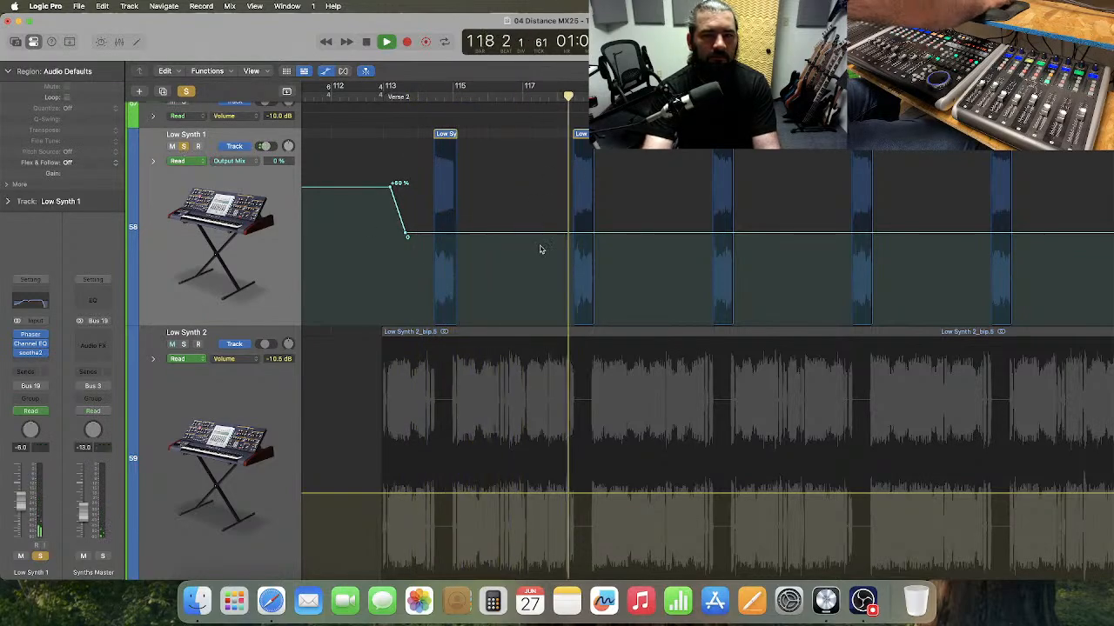
- Set Low Synth 1's Phaser Output Mix automation to -100 % across Verse 2, check it in solo, and unsolo the track
{"action": "key", "text": "space"}
{"action": "left_click_drag", "start_coordinate": [546, 233], "coordinate": [550, 335]}
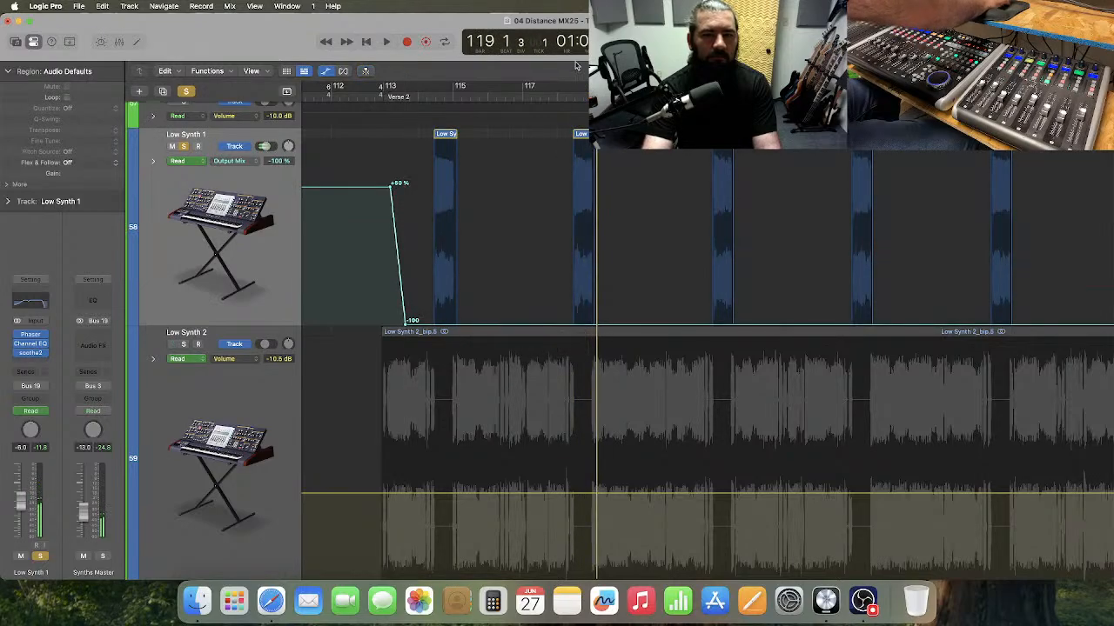
{"action": "left_click", "coordinate": [568, 101]}
{"action": "key", "text": "space"}
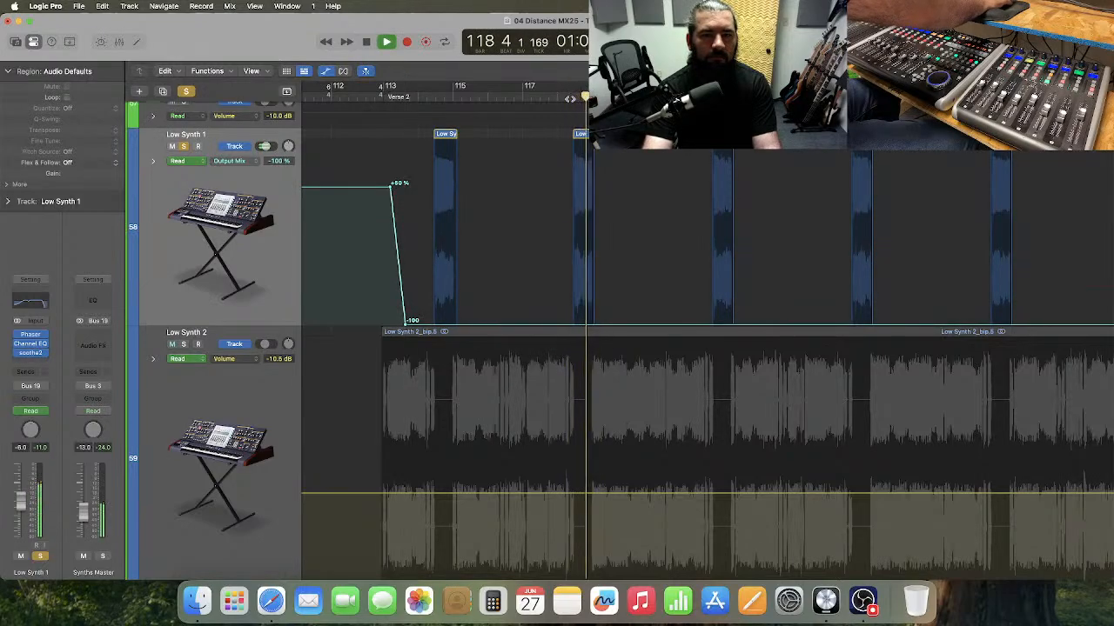
{"action": "key", "text": "space"}
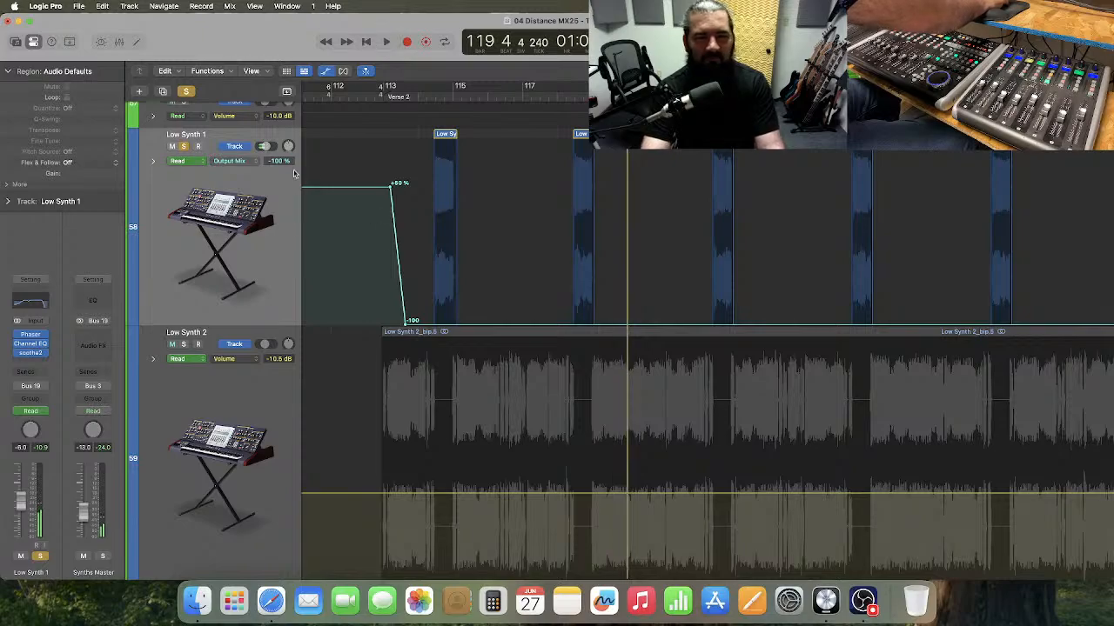
{"action": "left_click", "coordinate": [184, 147]}
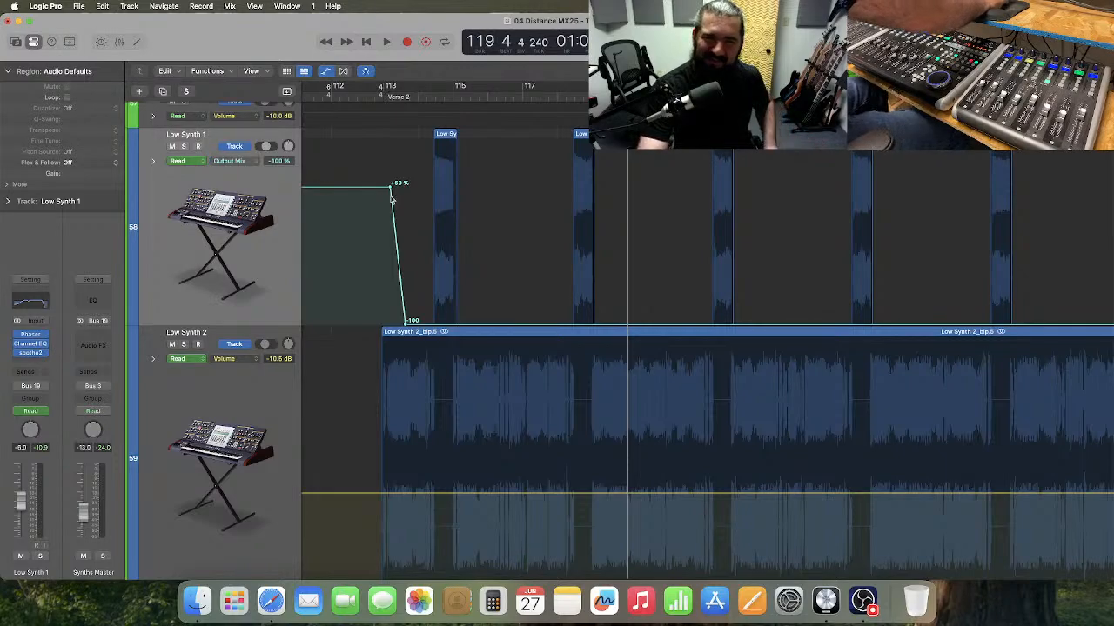
- Display the Volume automation on Low Synth 1 and raise it to -5.0 dB across Verse 2
{"action": "left_click", "coordinate": [248, 162]}
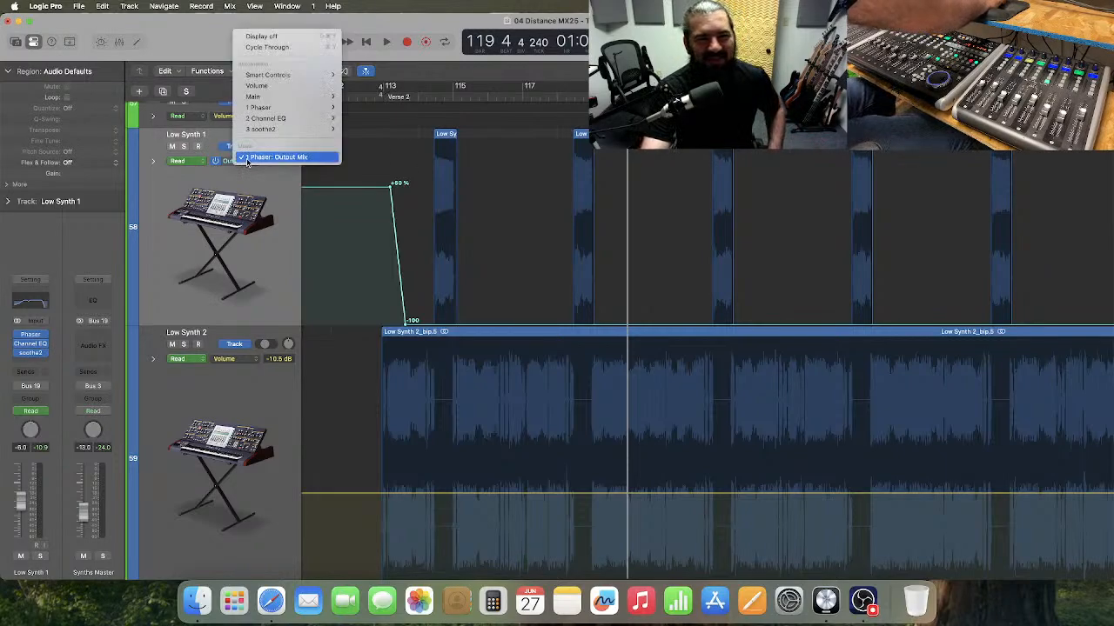
{"action": "left_click", "coordinate": [283, 87]}
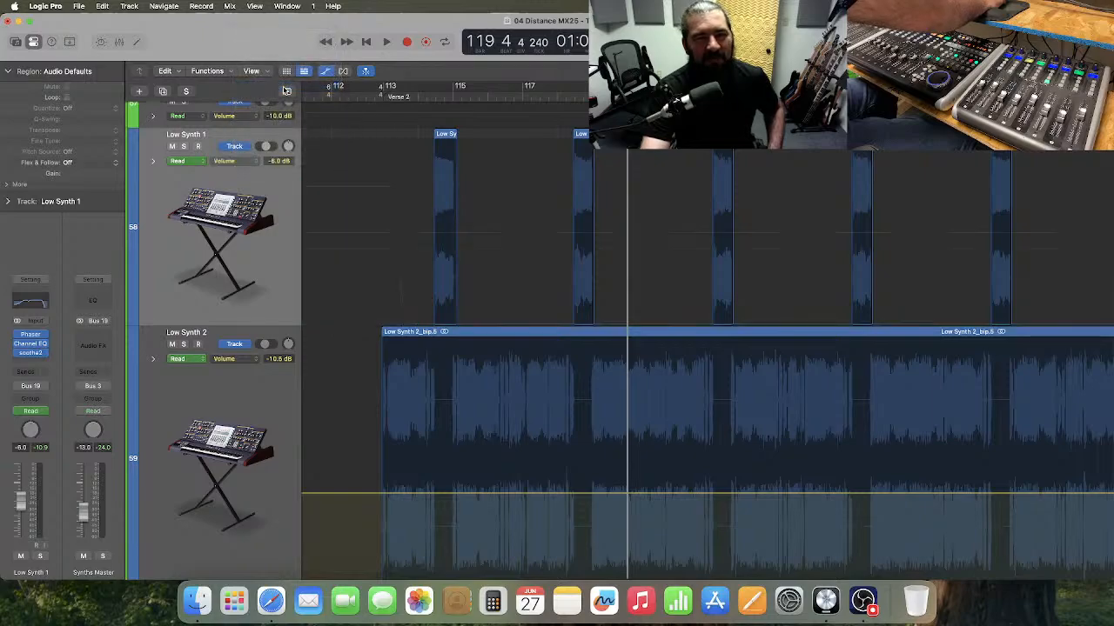
{"action": "left_click", "coordinate": [400, 240]}
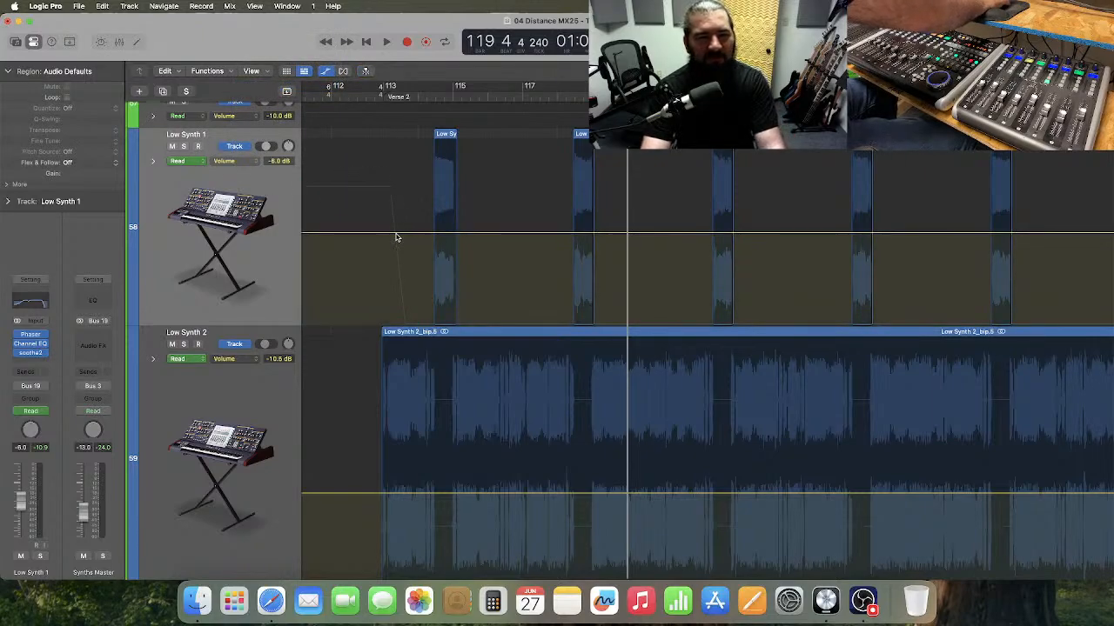
{"action": "scroll", "coordinate": [890, 246], "scroll_direction": "right", "scroll_amount": 10}
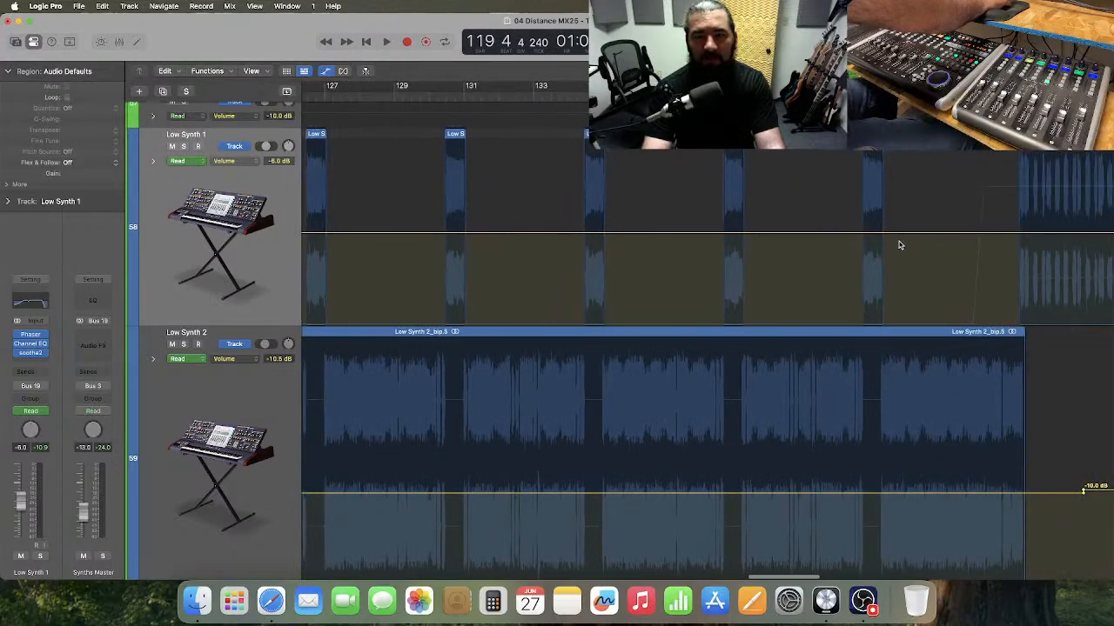
{"action": "left_click_drag", "start_coordinate": [953, 236], "coordinate": [953, 230]}
{"action": "scroll", "coordinate": [788, 218], "scroll_direction": "left", "scroll_amount": 10}
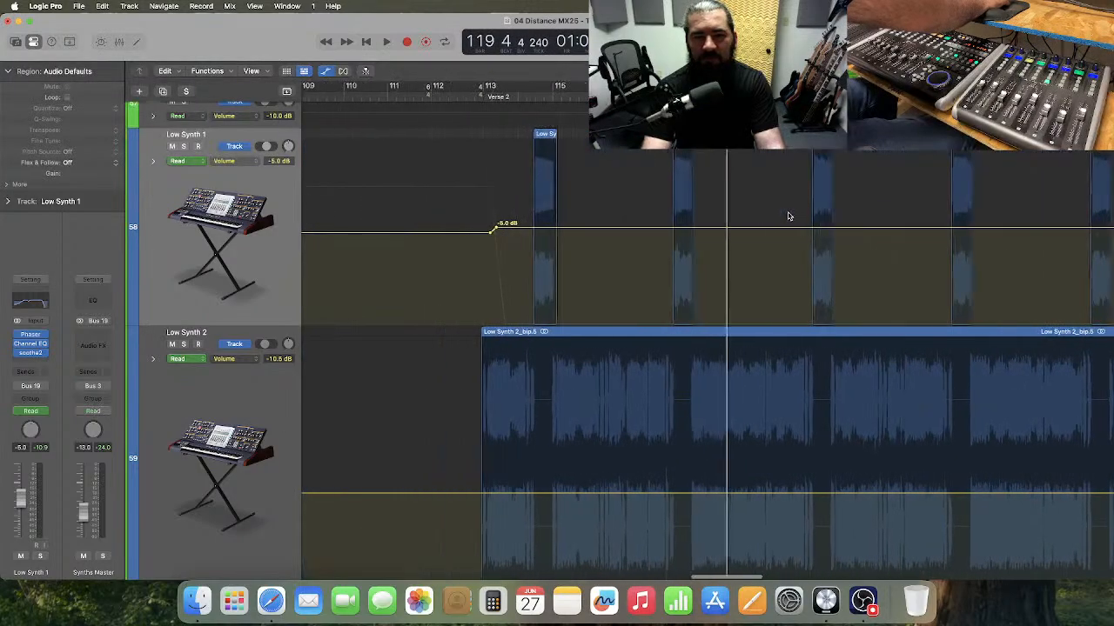
- Play Verse 2 from just before bar 112 and lower Low Synth 1's volume automation across it to -9.5 dB
{"action": "left_click", "coordinate": [564, 96]}
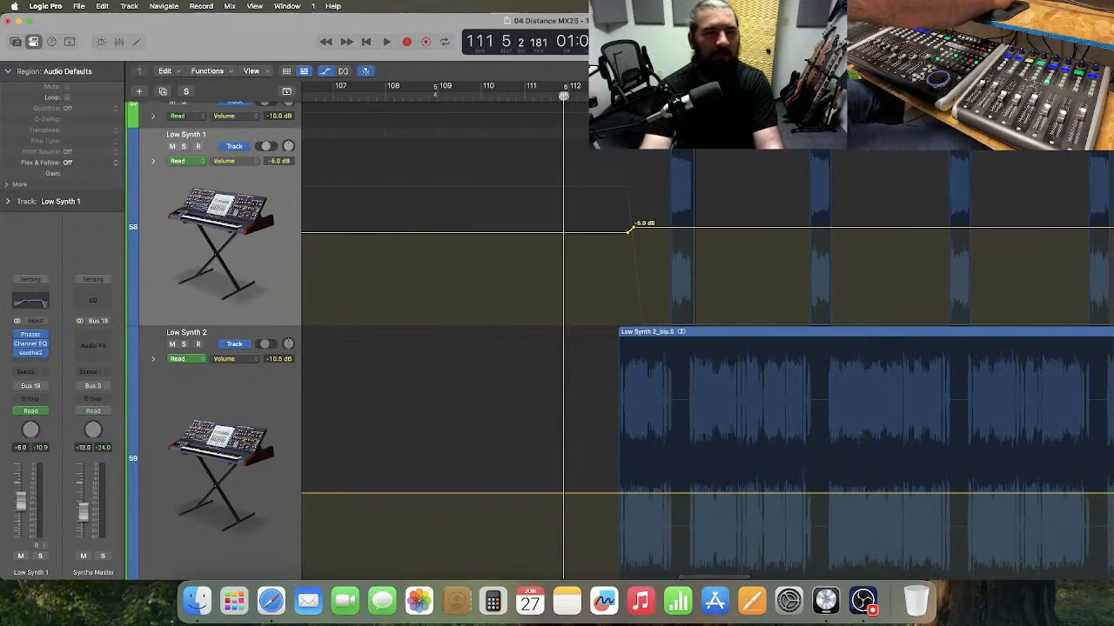
{"action": "key", "text": "space"}
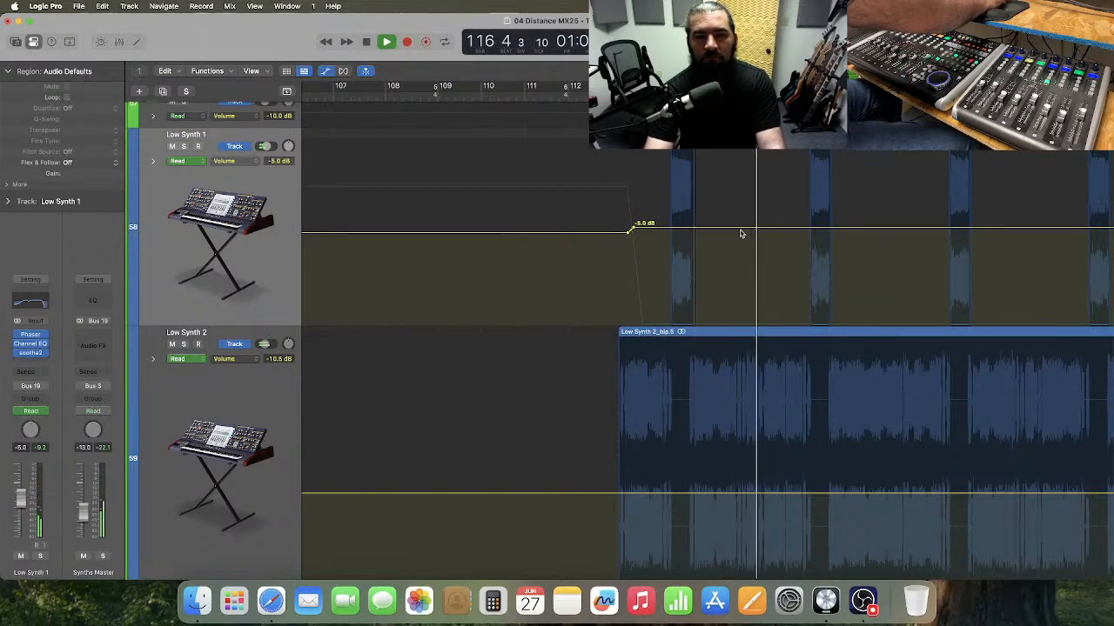
{"action": "left_click_drag", "start_coordinate": [741, 231], "coordinate": [742, 237]}
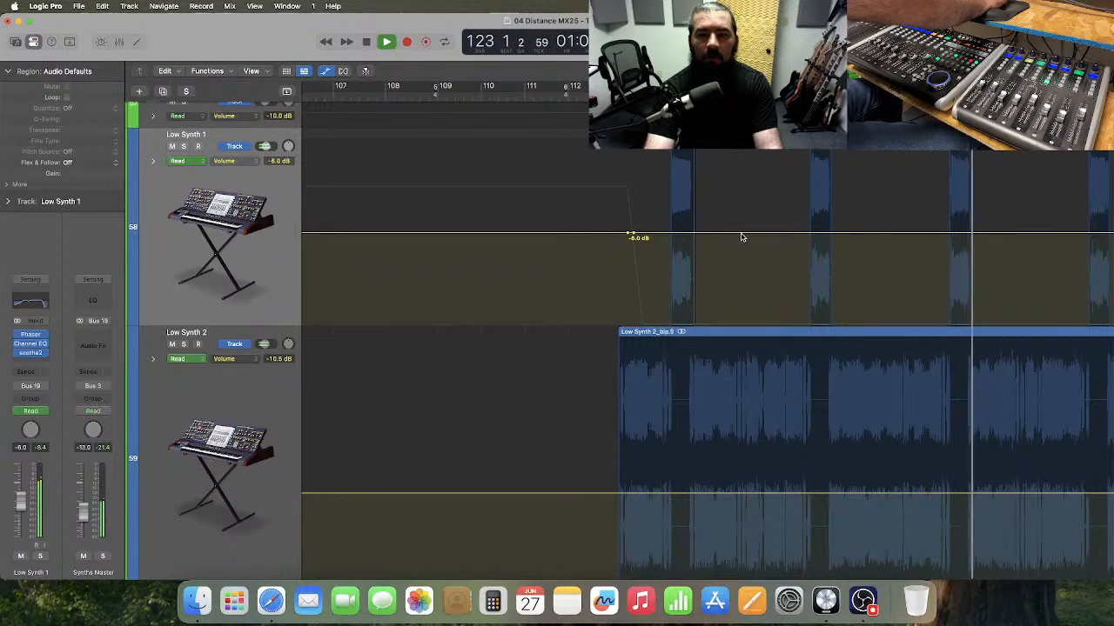
{"action": "key", "text": "super+Left"}
{"action": "key", "text": "super+Left"}
{"action": "key", "text": "super+Left"}
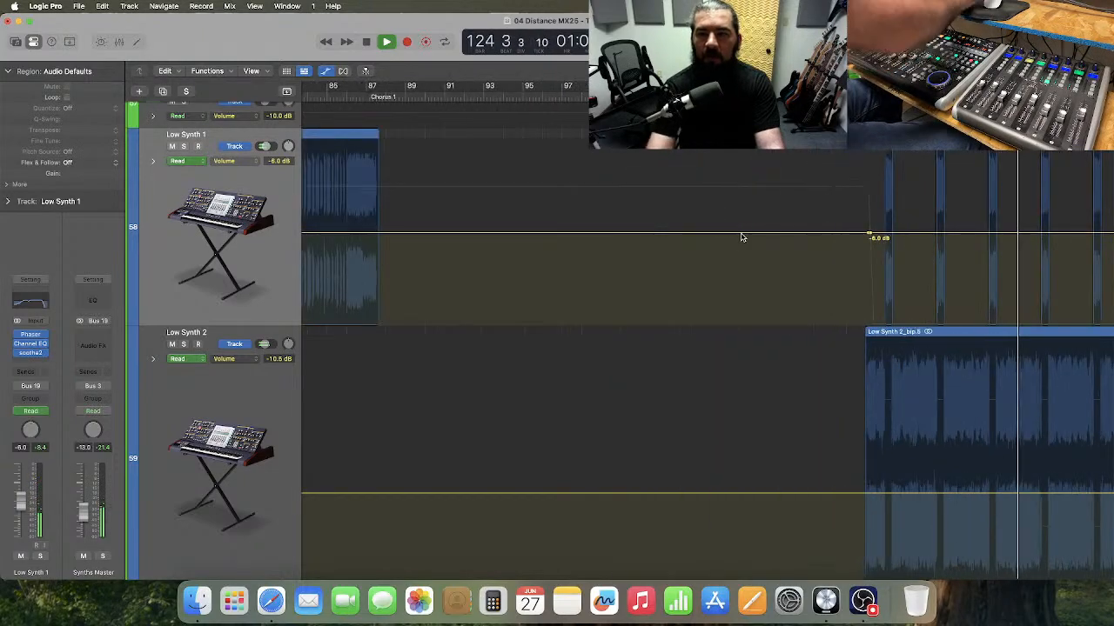
{"action": "scroll", "coordinate": [743, 237], "scroll_direction": "right", "scroll_amount": 7}
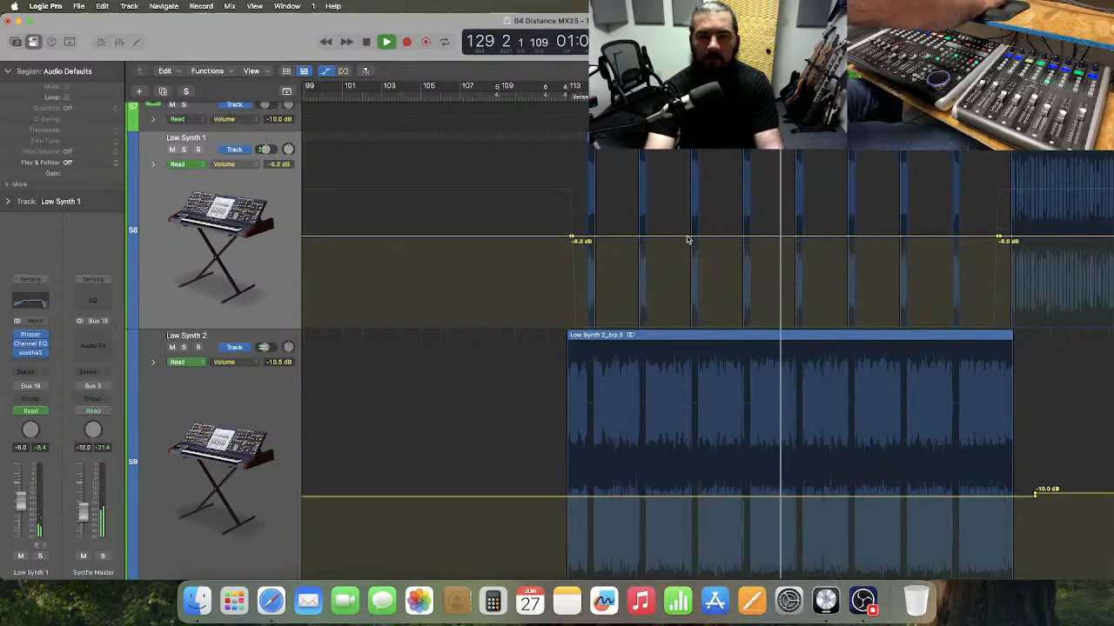
{"action": "left_click_drag", "start_coordinate": [688, 239], "coordinate": [687, 250]}
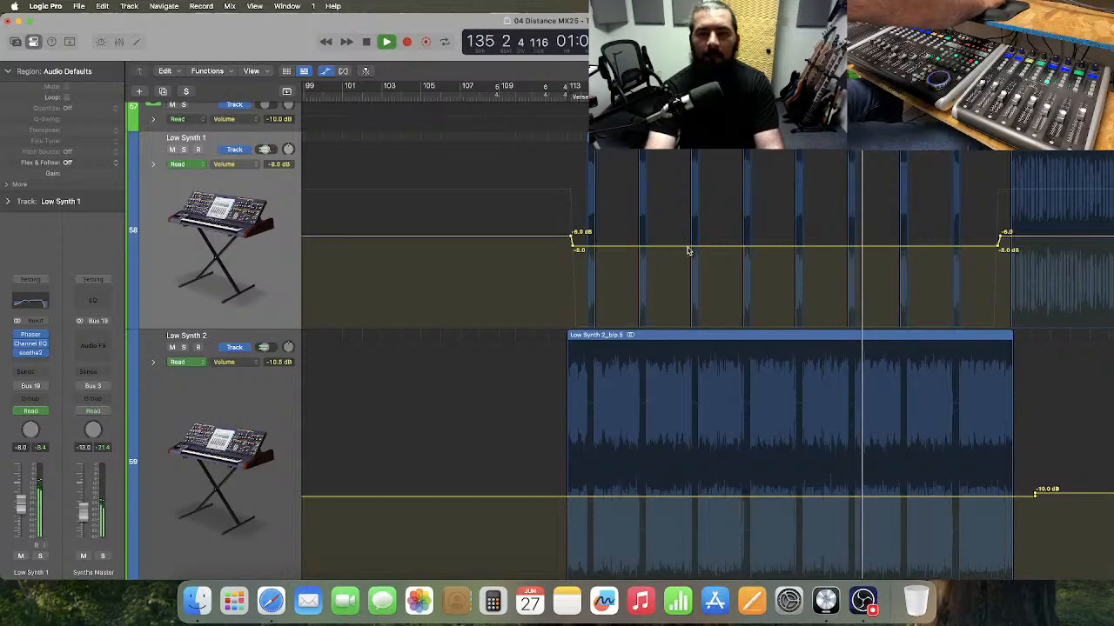
{"action": "left_click_drag", "start_coordinate": [688, 250], "coordinate": [687, 261]}
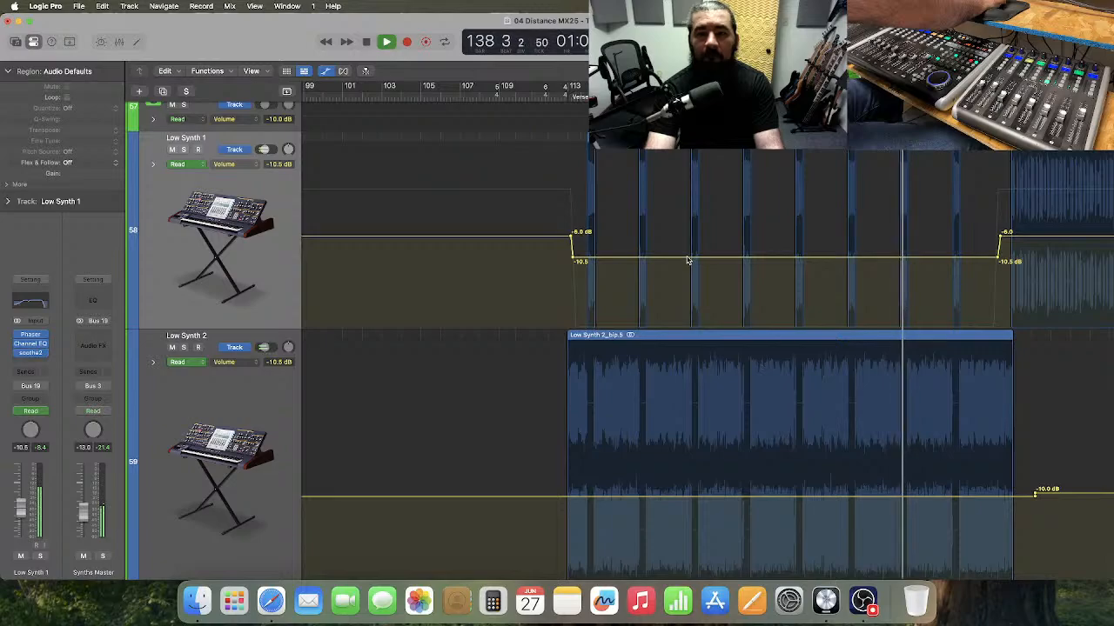
{"action": "left_click_drag", "start_coordinate": [687, 261], "coordinate": [689, 256]}
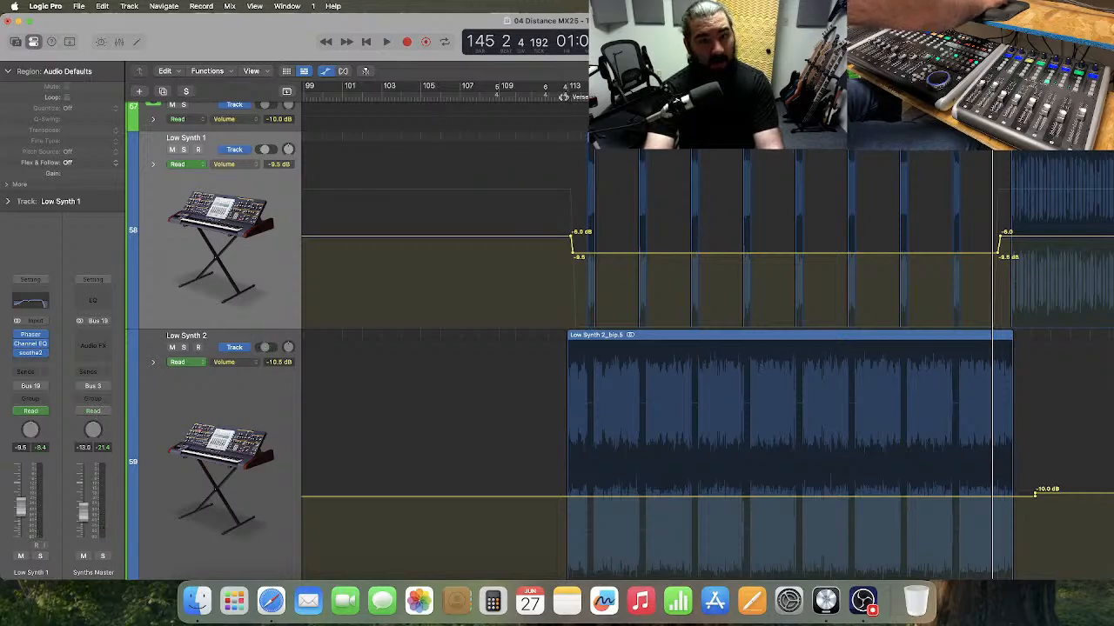
- Listen to both low synths through Verse 2 from bar 112, reducing the Low Synth 1 track height slightly
{"action": "left_click", "coordinate": [560, 96]}
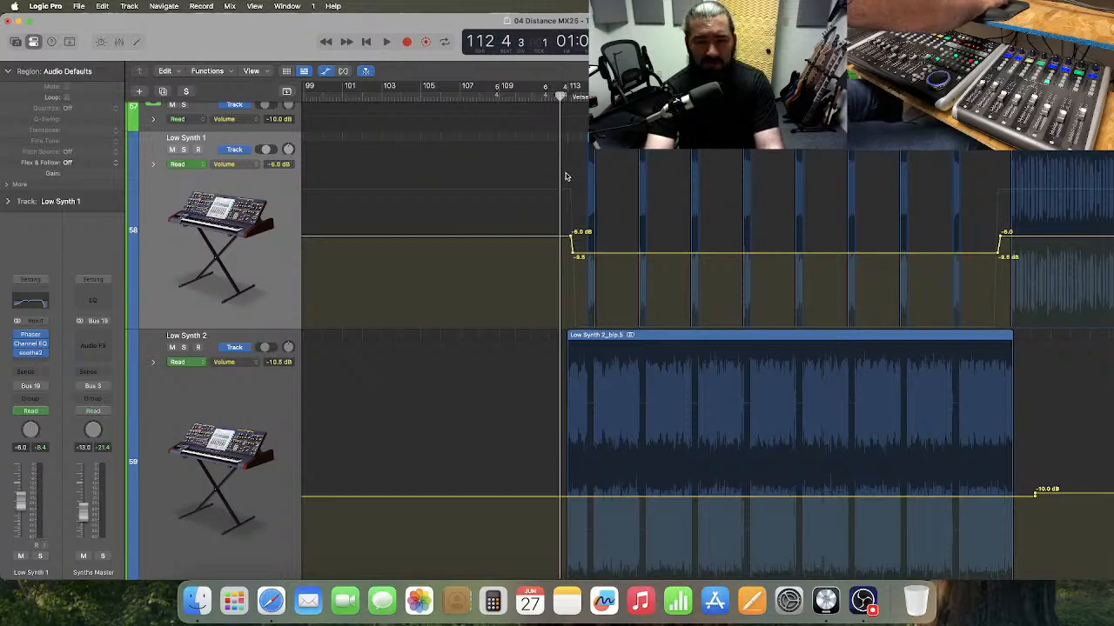
{"action": "key", "text": "space"}
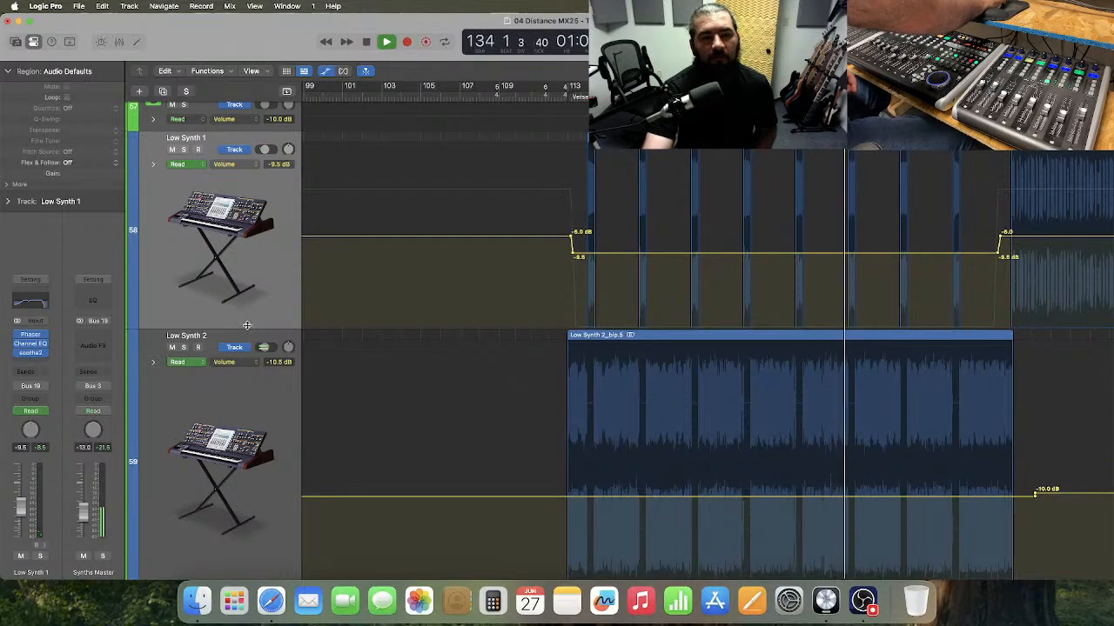
{"action": "left_click_drag", "start_coordinate": [248, 329], "coordinate": [248, 301]}
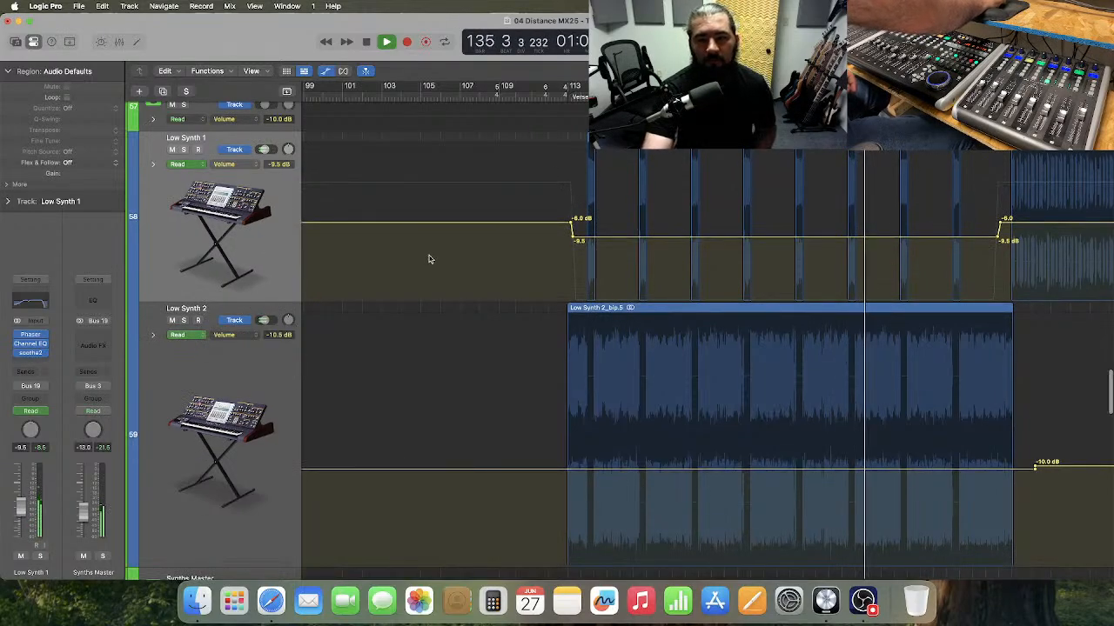
{"action": "scroll", "coordinate": [442, 259], "scroll_direction": "right", "scroll_amount": 3}
{"action": "scroll", "coordinate": [444, 258], "scroll_direction": "right", "scroll_amount": 1}
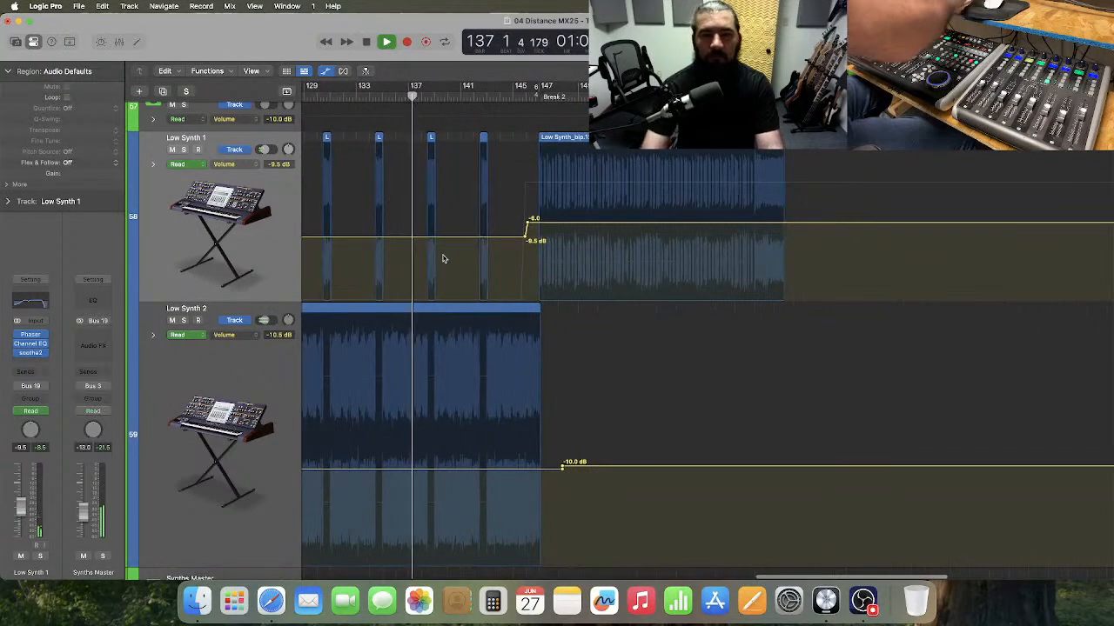
{"action": "key", "text": "super+Left"}
{"action": "key", "text": "super+Left"}
{"action": "key", "text": "super+Left"}
{"action": "key", "text": "super+Left"}
{"action": "key", "text": "super+Right"}
{"action": "key", "text": "super+Right"}
{"action": "key", "text": "super+Right"}
{"action": "key", "text": "super+Right"}
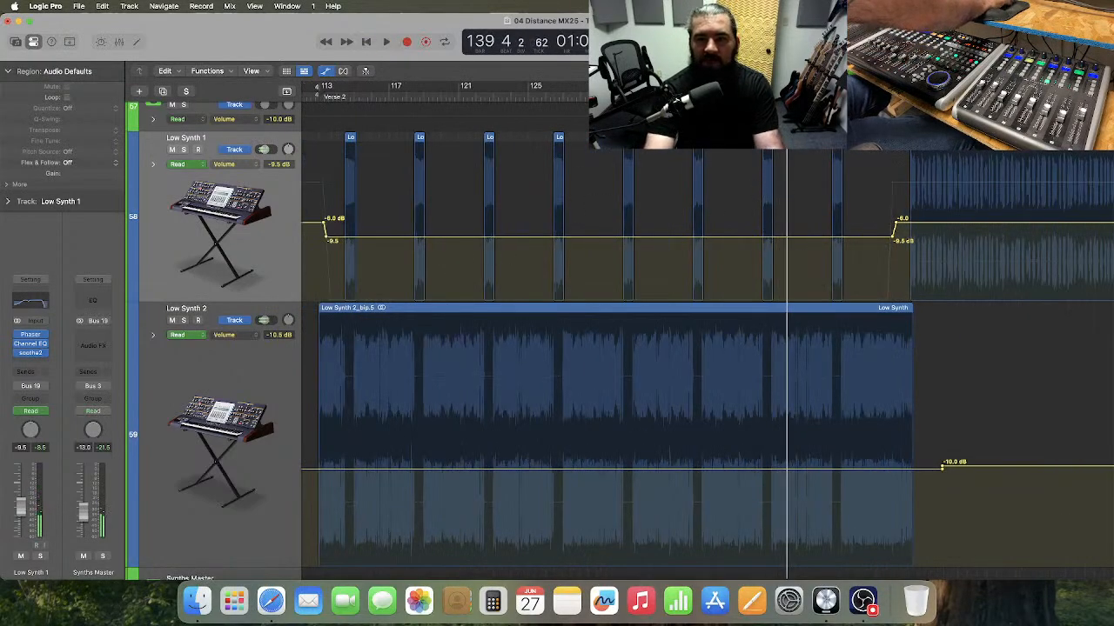
- Play from bar 146 to check Low Synth 1's level through Break 2 into Chorus 2
{"action": "left_click", "coordinate": [895, 91]}
{"action": "scroll", "coordinate": [853, 162], "scroll_direction": "right", "scroll_amount": 3}
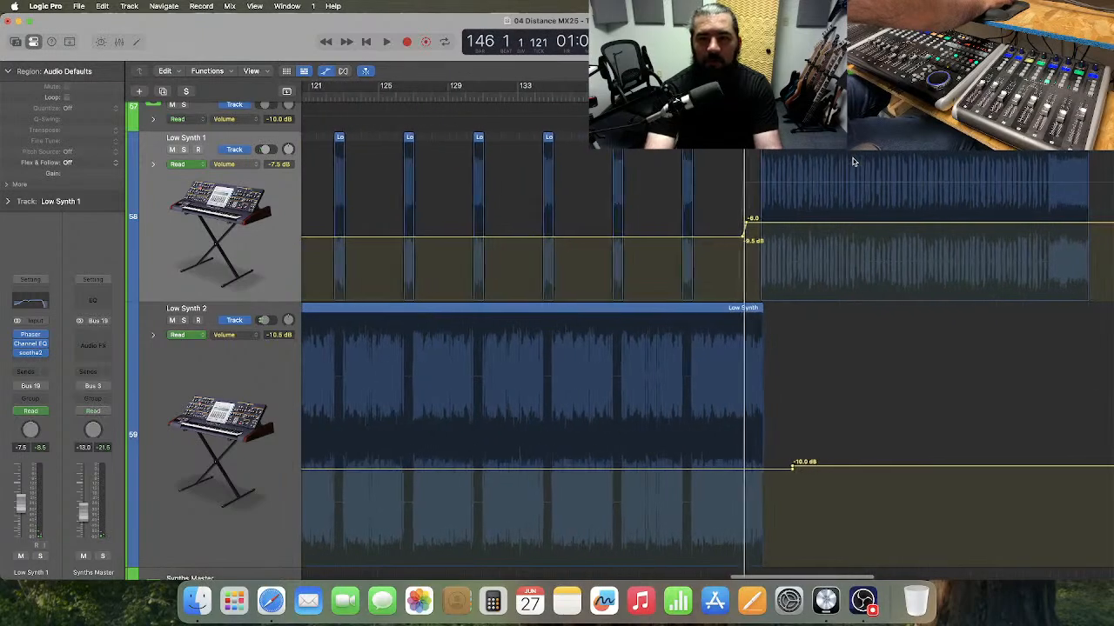
{"action": "key", "text": "space"}
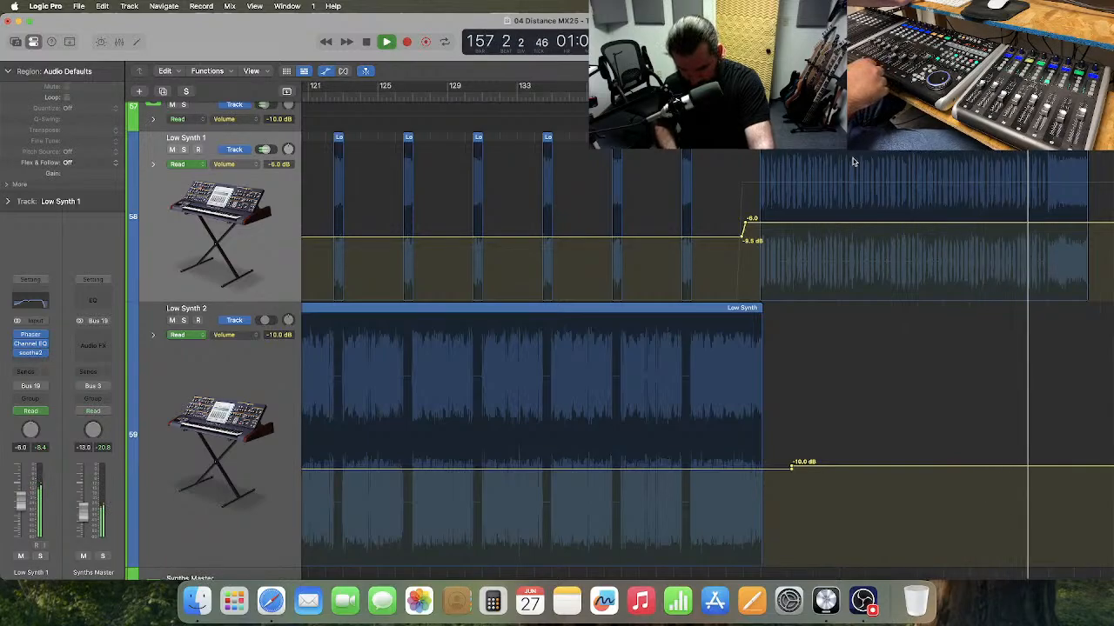
{"action": "key", "text": "super+Right"}
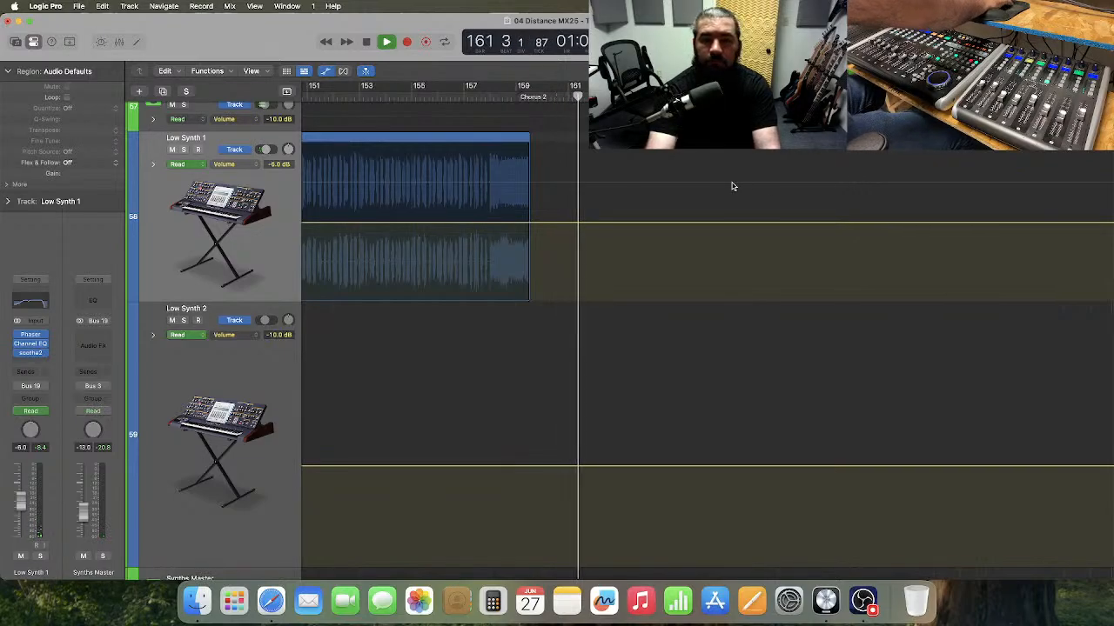
- Play the Ending from bar 183 to check both low synths through the end of the song
{"action": "scroll", "coordinate": [696, 199], "scroll_direction": "right", "scroll_amount": 10}
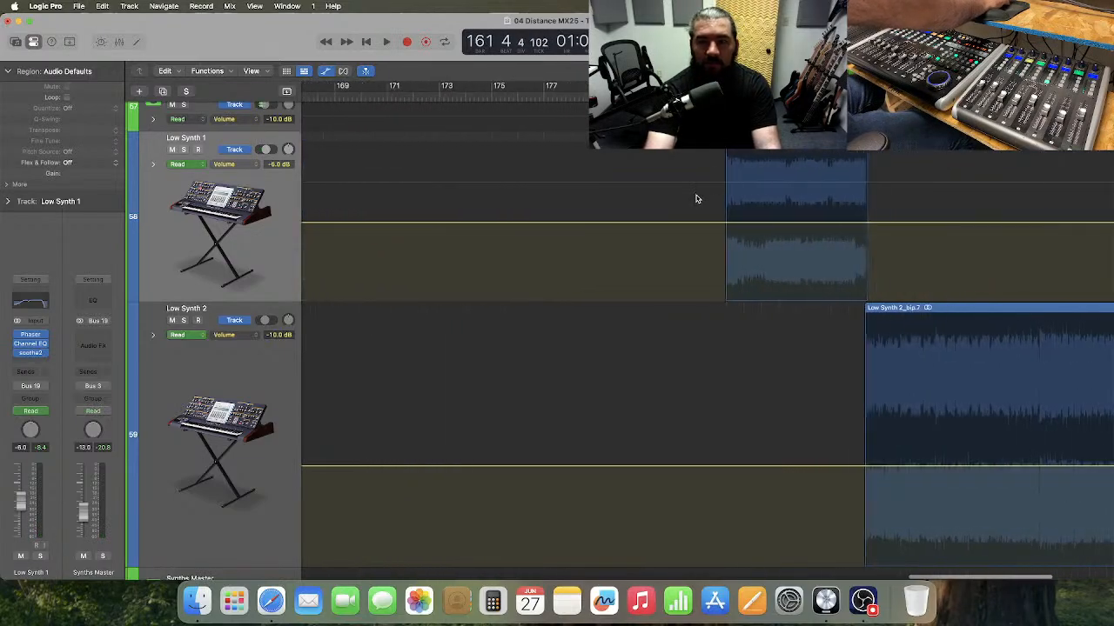
{"action": "scroll", "coordinate": [696, 199], "scroll_direction": "right", "scroll_amount": 6}
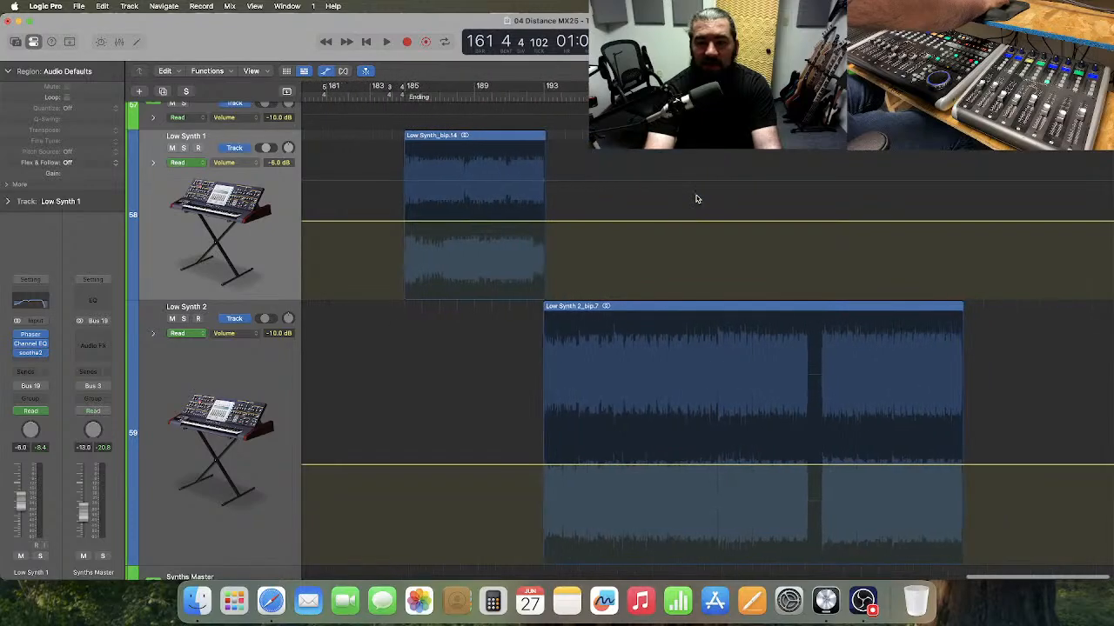
{"action": "scroll", "coordinate": [696, 200], "scroll_direction": "left", "scroll_amount": 2}
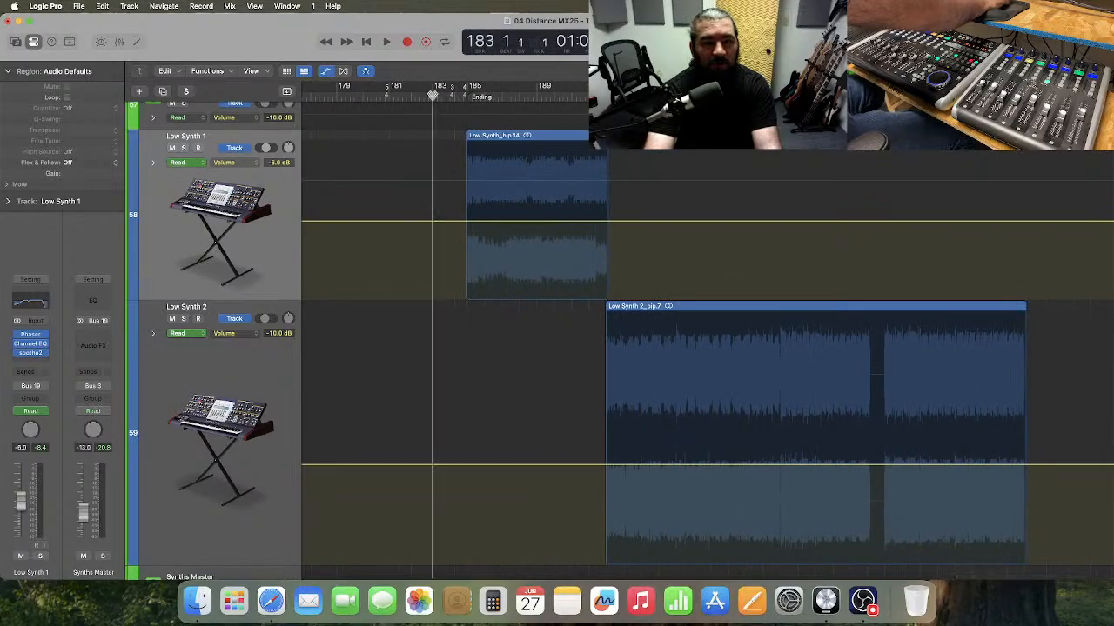
{"action": "key", "text": "space"}
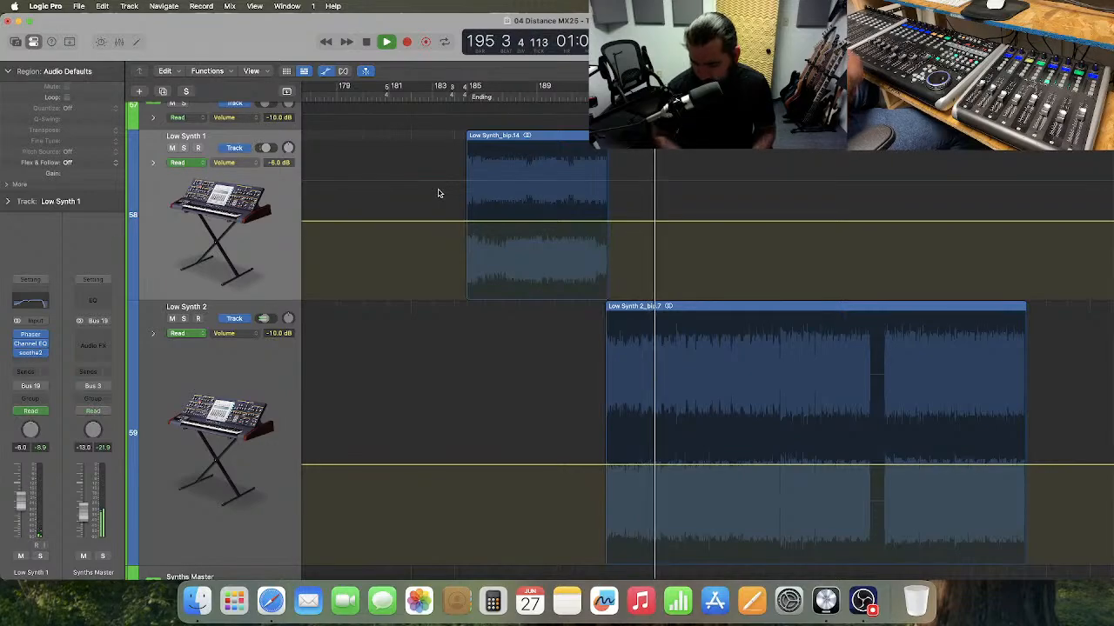
{"action": "key", "text": "super+Left"}
{"action": "key", "text": "super+Left"}
{"action": "key", "text": "super+Left"}
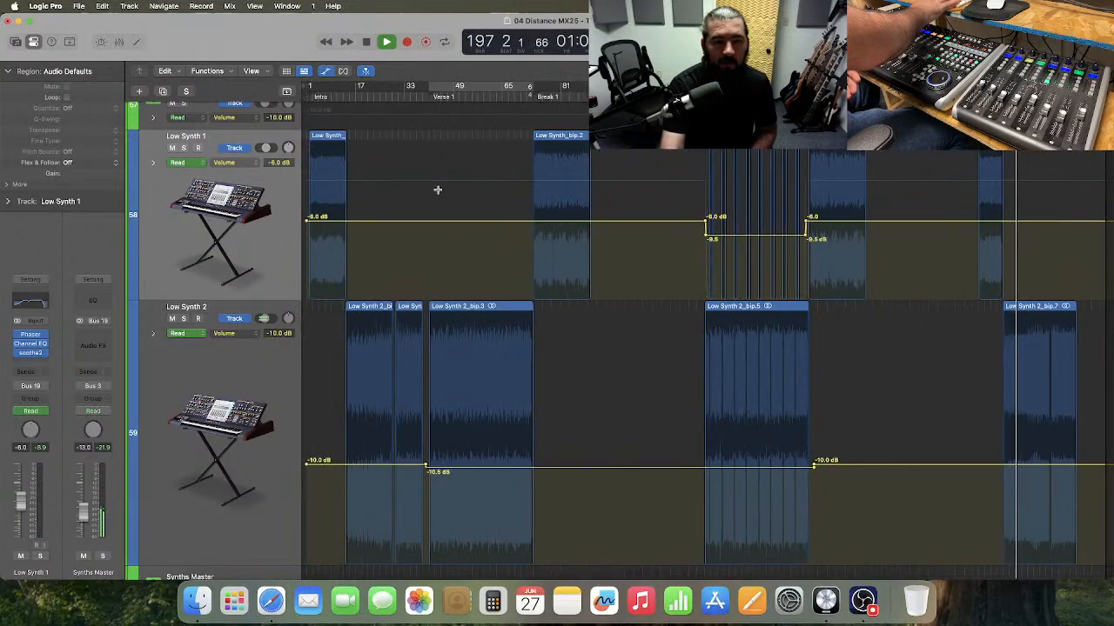
{"action": "key", "text": "super+Right"}
{"action": "key", "text": "super+Right"}
{"action": "key", "text": "super+Right"}
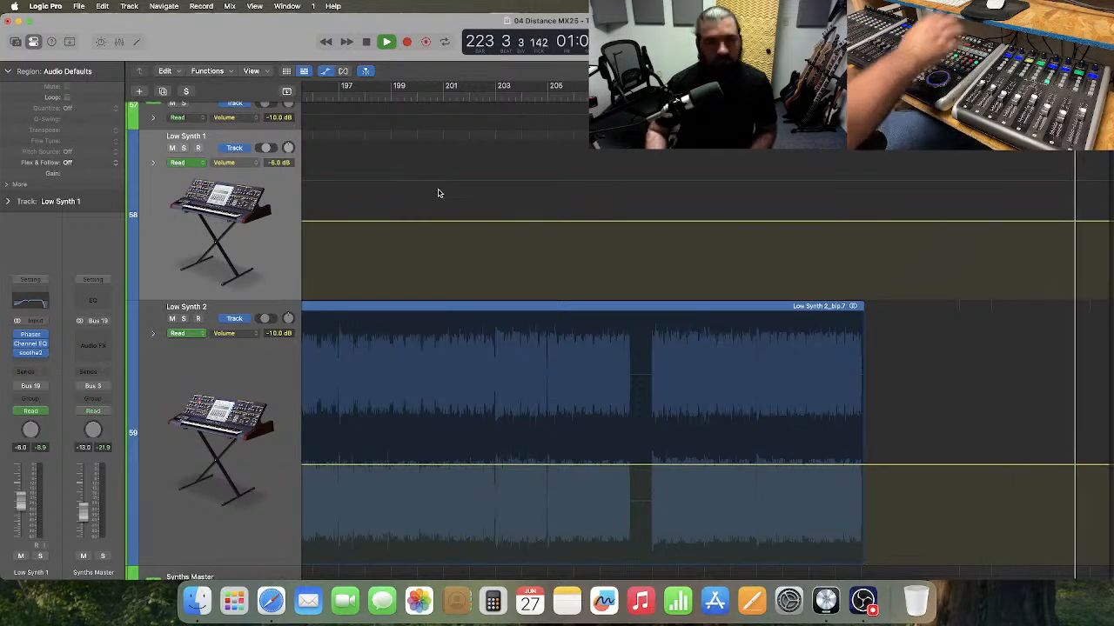
{"action": "key", "text": "space"}
- Find the Bass Guitar track and enlarge it to show its volume automation in detail
{"action": "scroll", "coordinate": [536, 250], "scroll_direction": "up", "scroll_amount": 4}
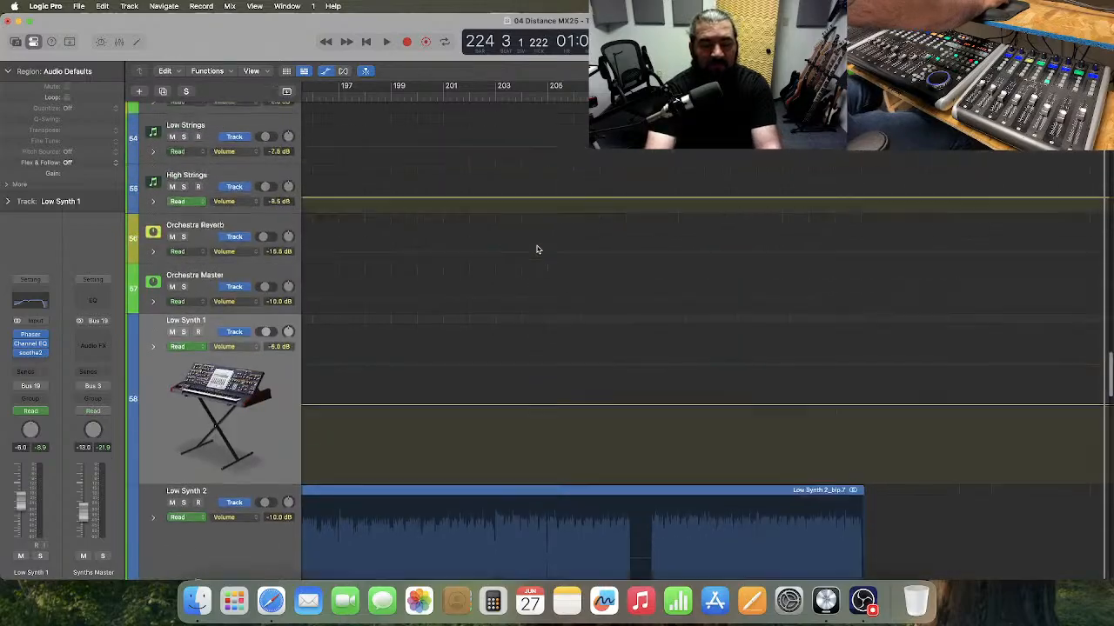
{"action": "scroll", "coordinate": [537, 249], "scroll_direction": "up", "scroll_amount": 15}
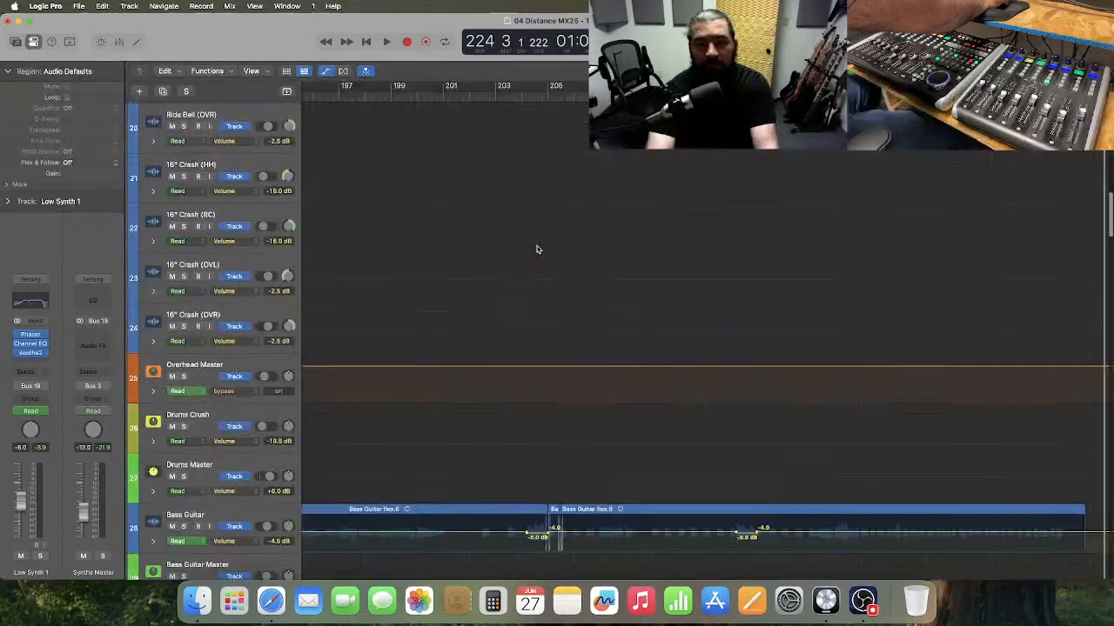
{"action": "scroll", "coordinate": [536, 249], "scroll_direction": "down", "scroll_amount": 3}
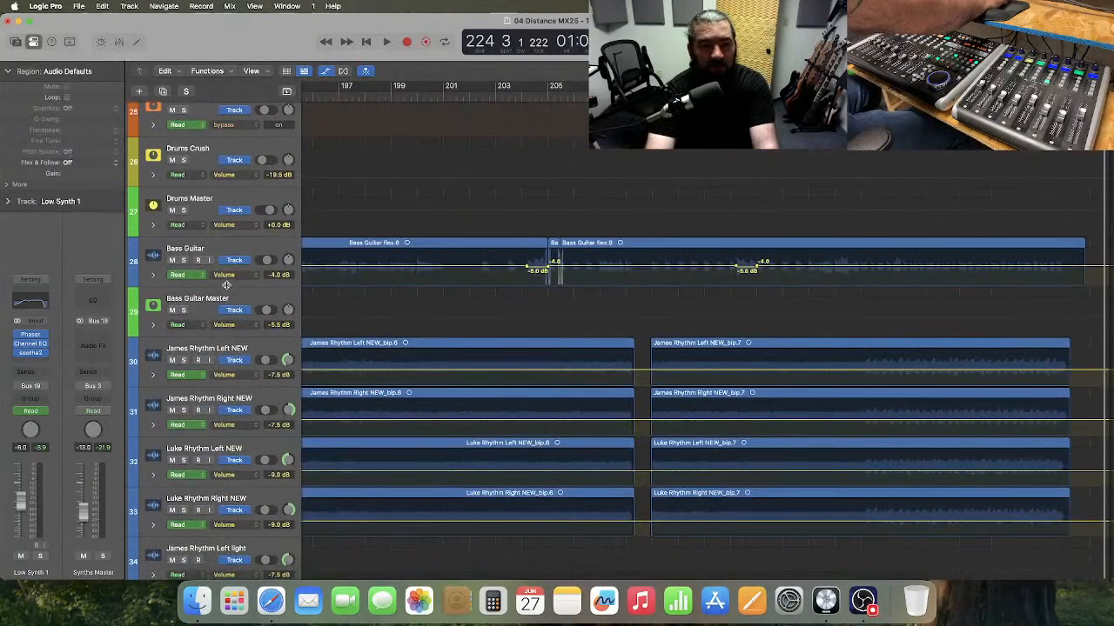
{"action": "left_click_drag", "start_coordinate": [226, 285], "coordinate": [224, 419]}
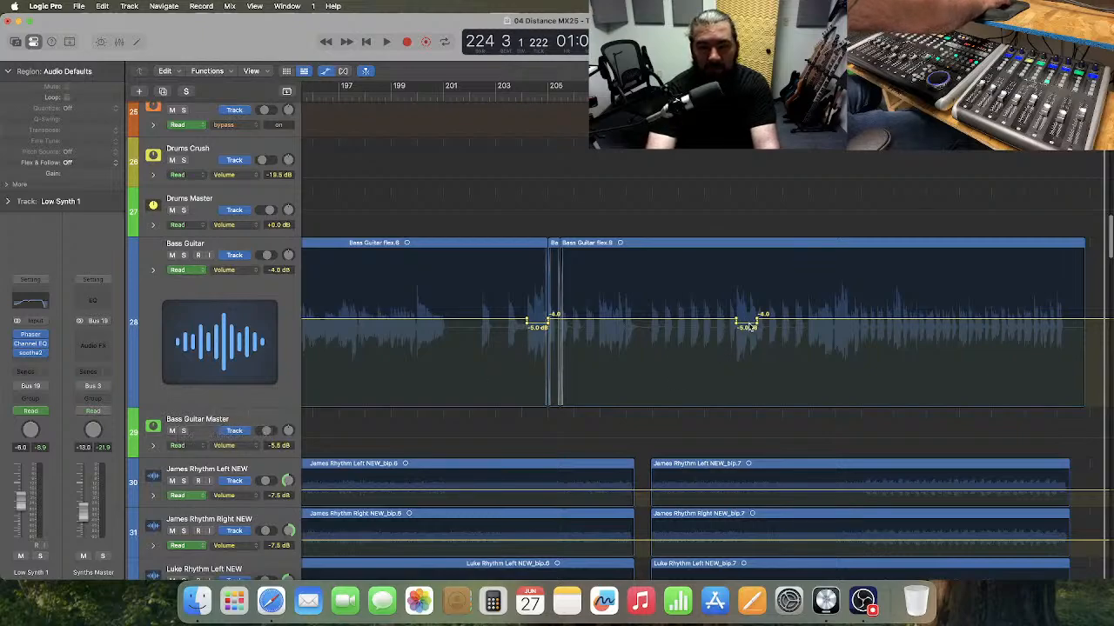
- Lower the Bass Guitar's volume dip near bar 212 to -6.0 dB and shrink the track to normal height
{"action": "left_click_drag", "start_coordinate": [749, 327], "coordinate": [750, 329]}
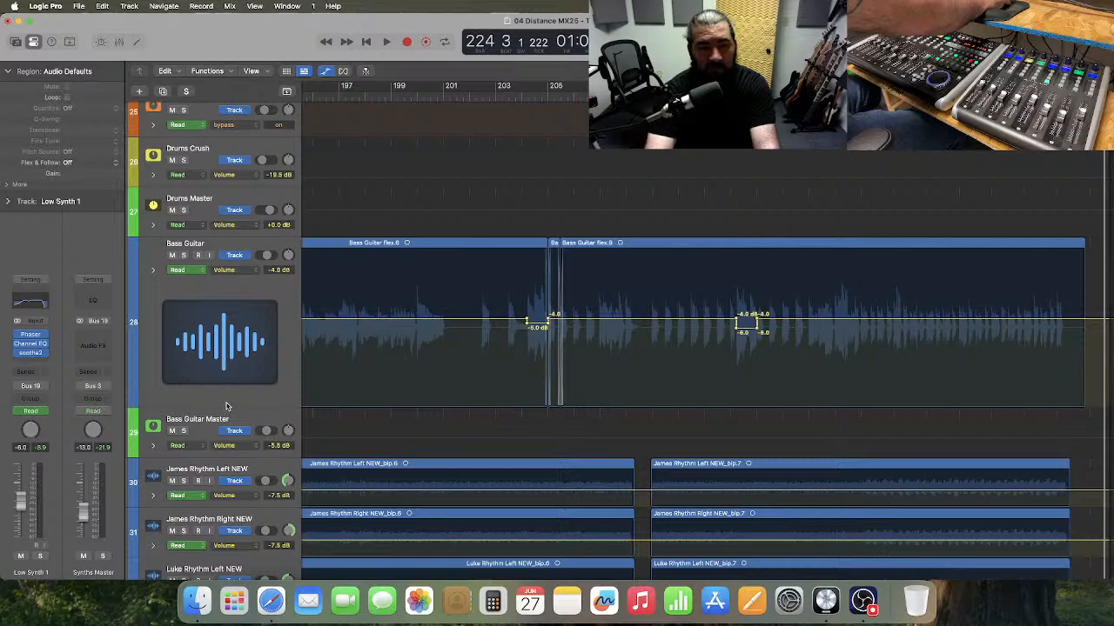
{"action": "left_click_drag", "start_coordinate": [227, 406], "coordinate": [238, 291]}
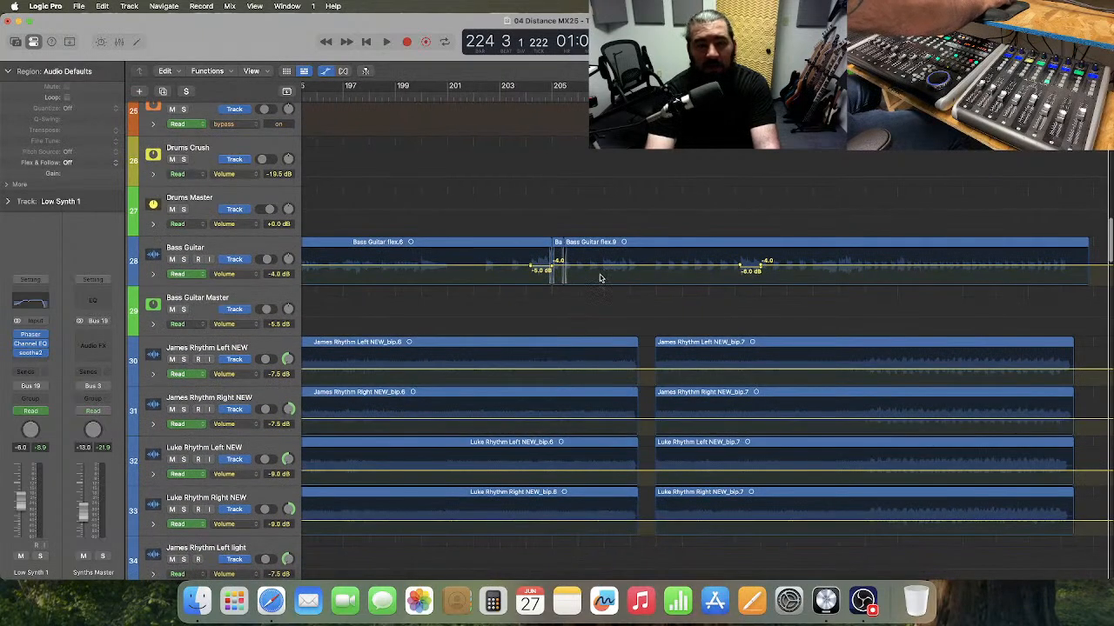
- Hide the track automation and shrink the Low Synth 1 and Low Synth 2 tracks to match the other tracks' compact height
{"action": "scroll", "coordinate": [597, 280], "scroll_direction": "down", "scroll_amount": 20}
{"action": "scroll", "coordinate": [596, 279], "scroll_direction": "up", "scroll_amount": 15}
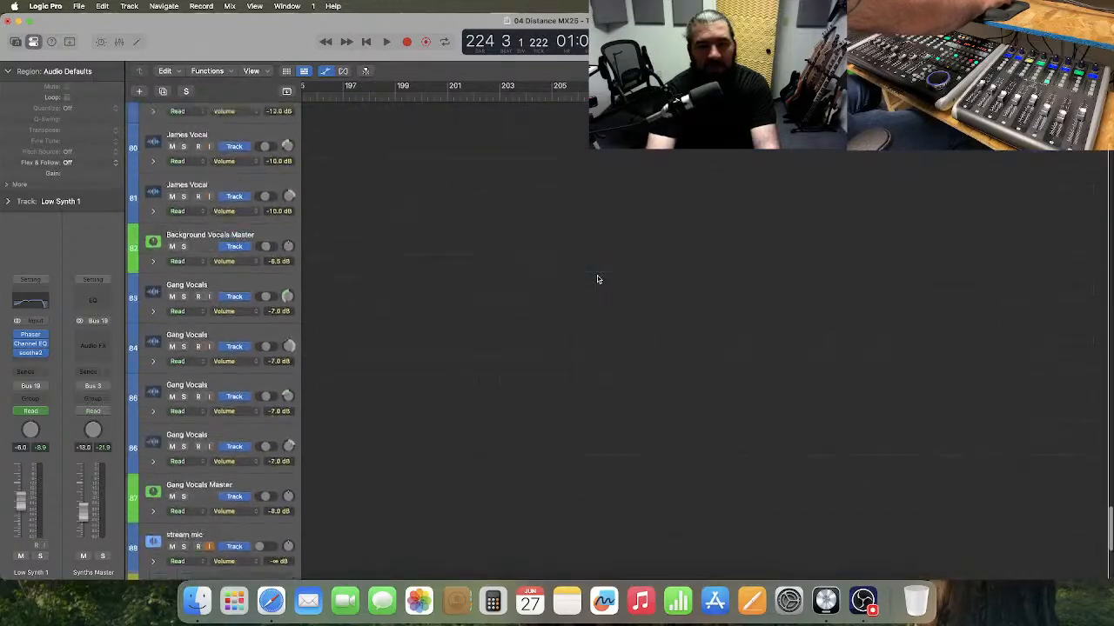
{"action": "scroll", "coordinate": [597, 280], "scroll_direction": "down", "scroll_amount": 2}
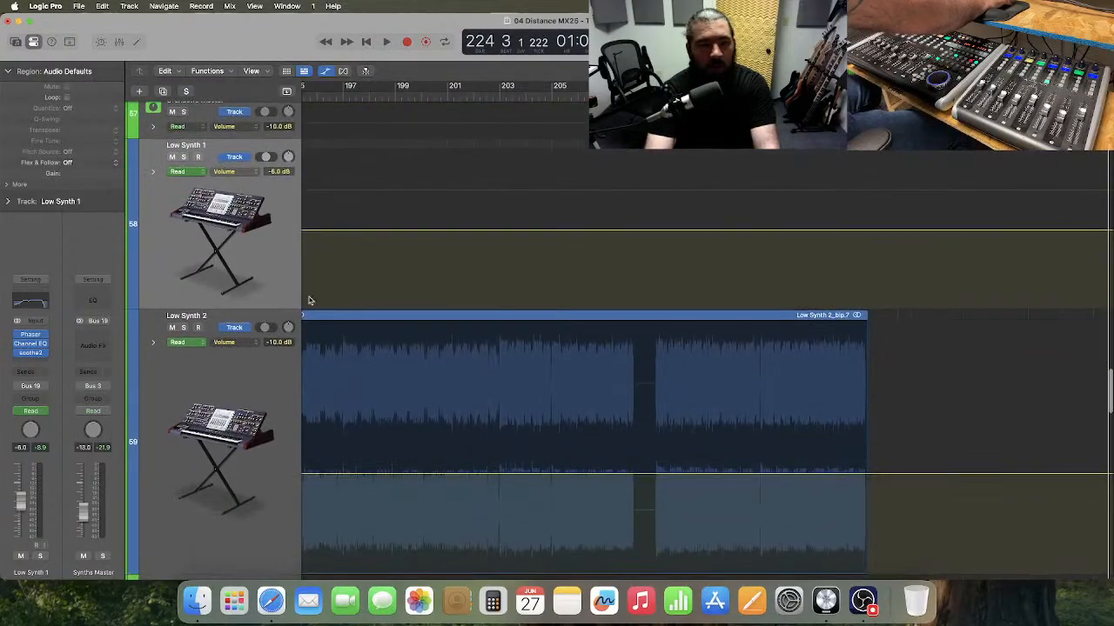
{"action": "scroll", "coordinate": [241, 111], "scroll_direction": "up", "scroll_amount": 1}
{"action": "left_click", "coordinate": [328, 71]}
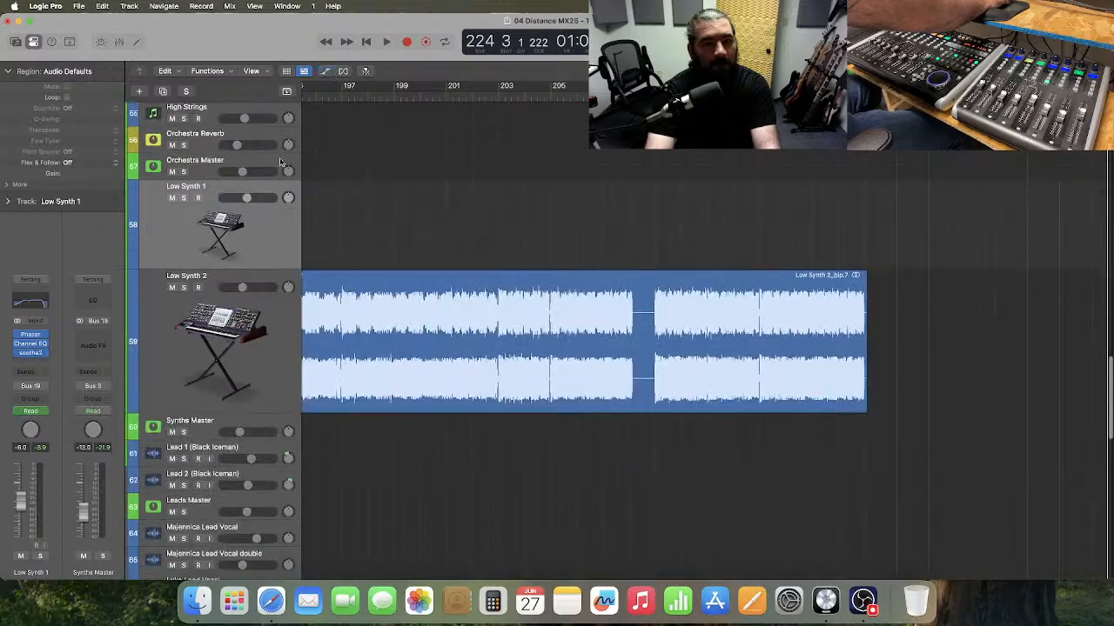
{"action": "left_click", "coordinate": [241, 163]}
{"action": "left_click", "coordinate": [269, 372], "text": "shift"}
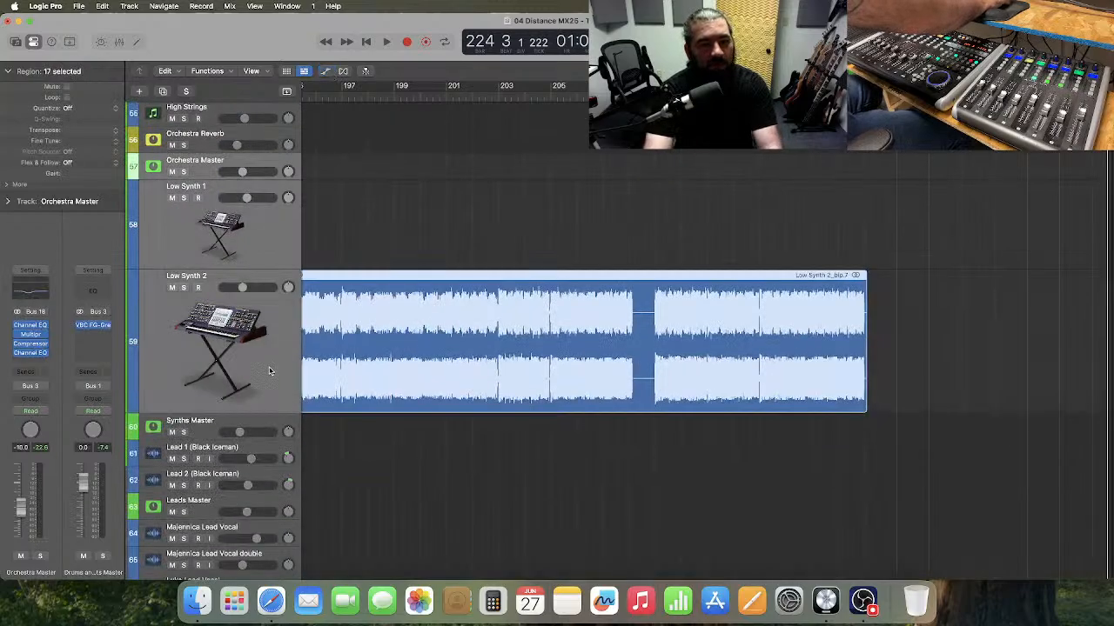
{"action": "left_click_drag", "start_coordinate": [215, 179], "coordinate": [211, 177]}
{"action": "left_click", "coordinate": [467, 332]}
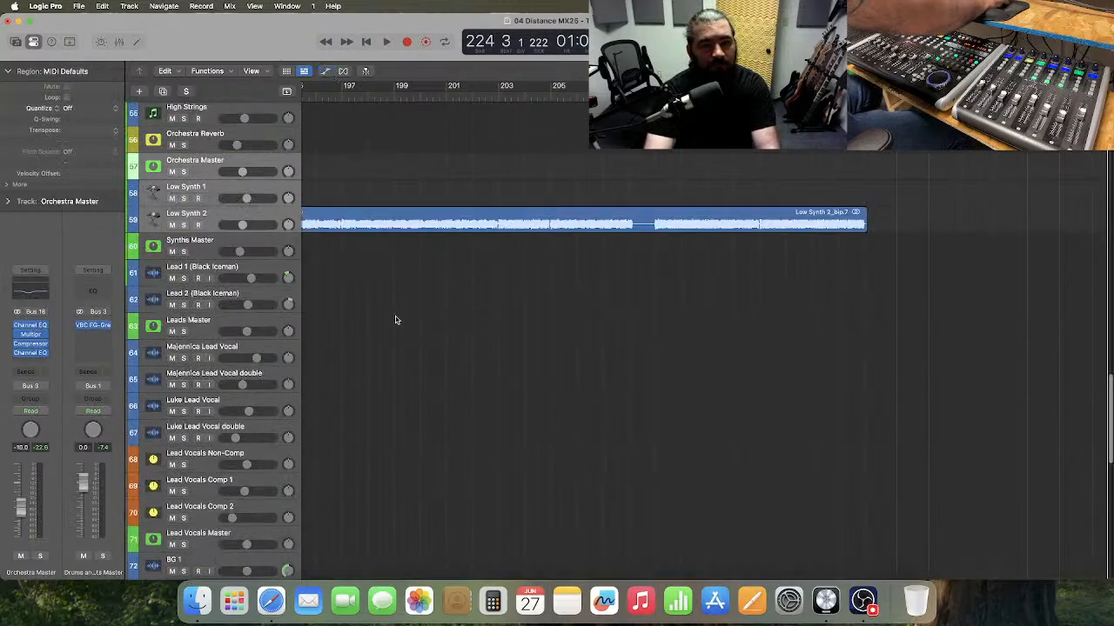
- Play from bar 73 through Break 1 into Chorus 1 to check the Lead 1 and Lead 2 levels
{"action": "scroll", "coordinate": [395, 319], "scroll_direction": "left", "scroll_amount": 15}
{"action": "scroll", "coordinate": [395, 319], "scroll_direction": "left", "scroll_amount": 20}
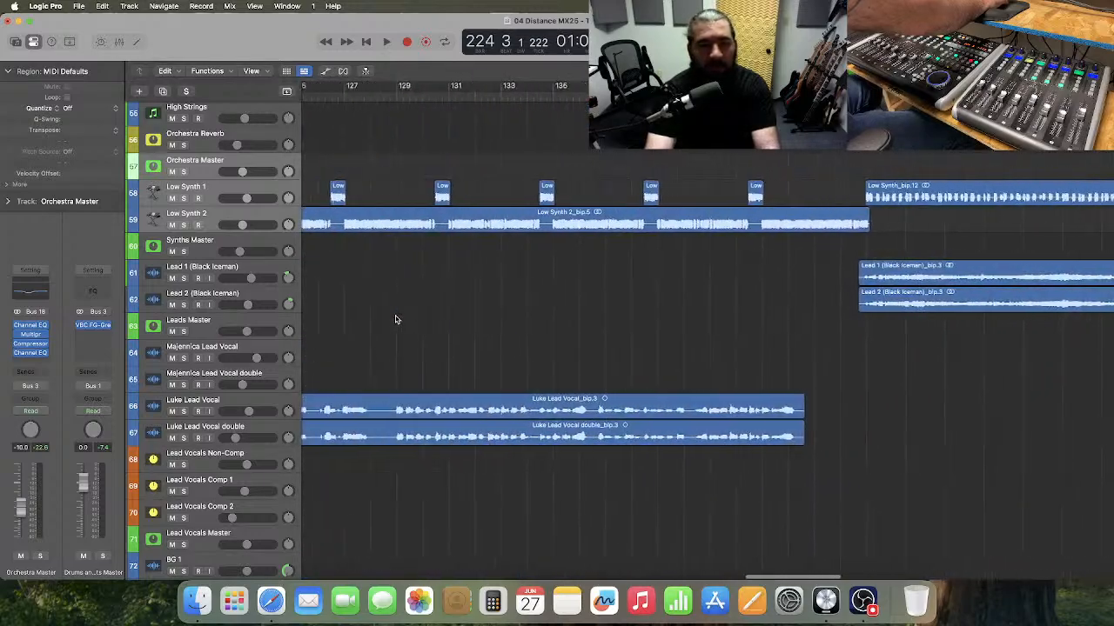
{"action": "key", "text": "super+Left"}
{"action": "key", "text": "super+Left"}
{"action": "key", "text": "super+Left"}
{"action": "key", "text": "super+Left"}
{"action": "key", "text": "super+Left"}
{"action": "key", "text": "super+Left"}
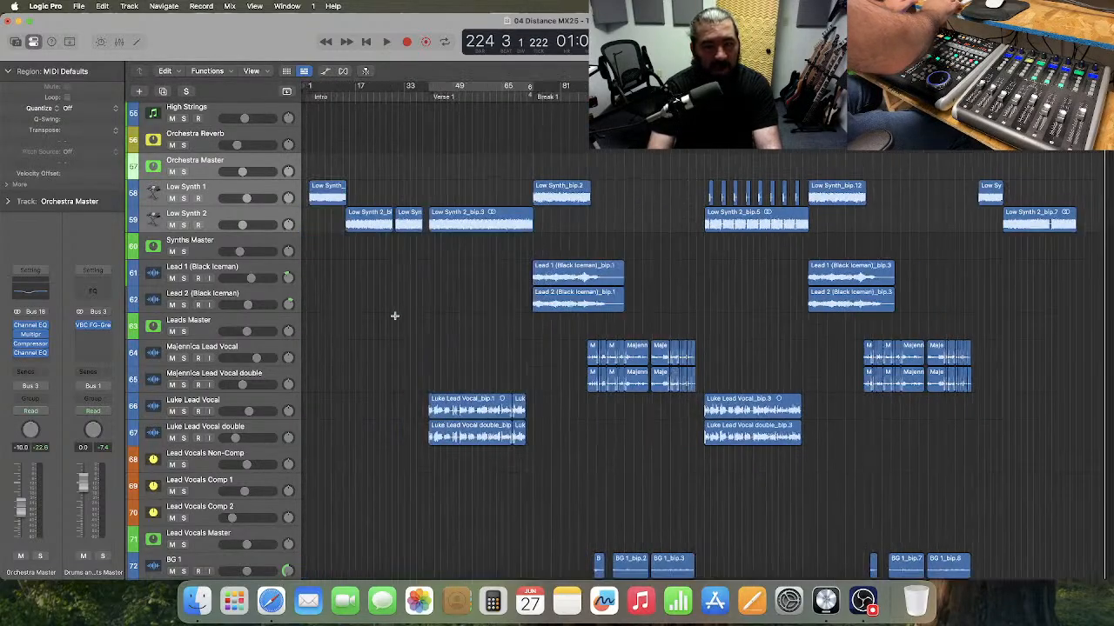
{"action": "left_click", "coordinate": [528, 97]}
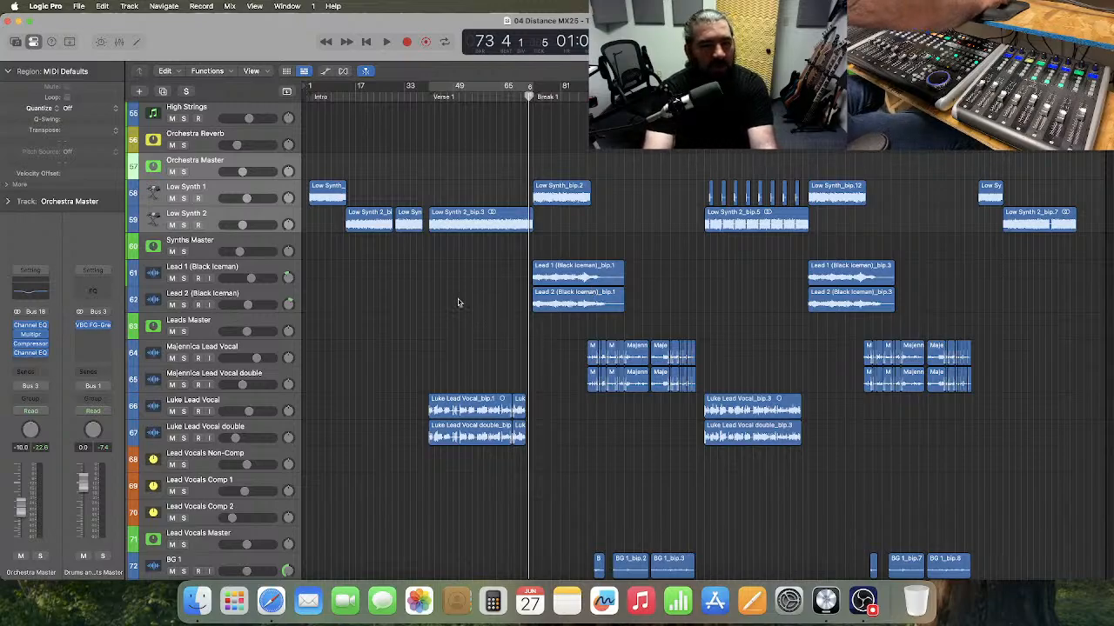
{"action": "left_click", "coordinate": [269, 272]}
{"action": "left_click", "coordinate": [274, 292]}
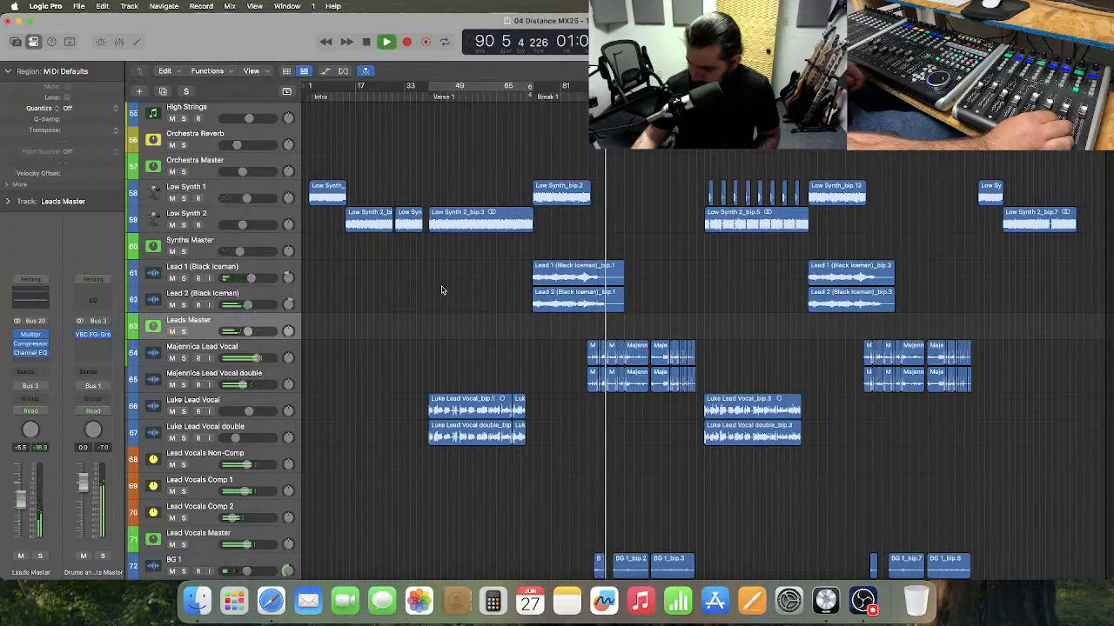
{"action": "key", "text": "space"}
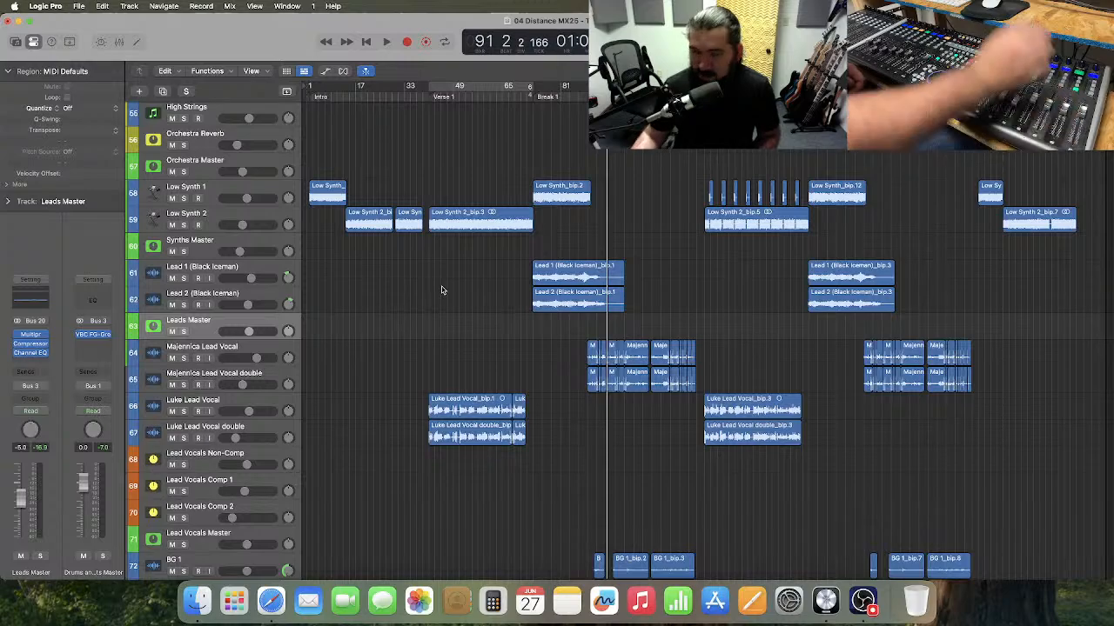
- Show the track automation with Lead 2 (Black Iceman) enlarged, and play the lead part from bar 71
{"action": "left_click", "coordinate": [326, 72]}
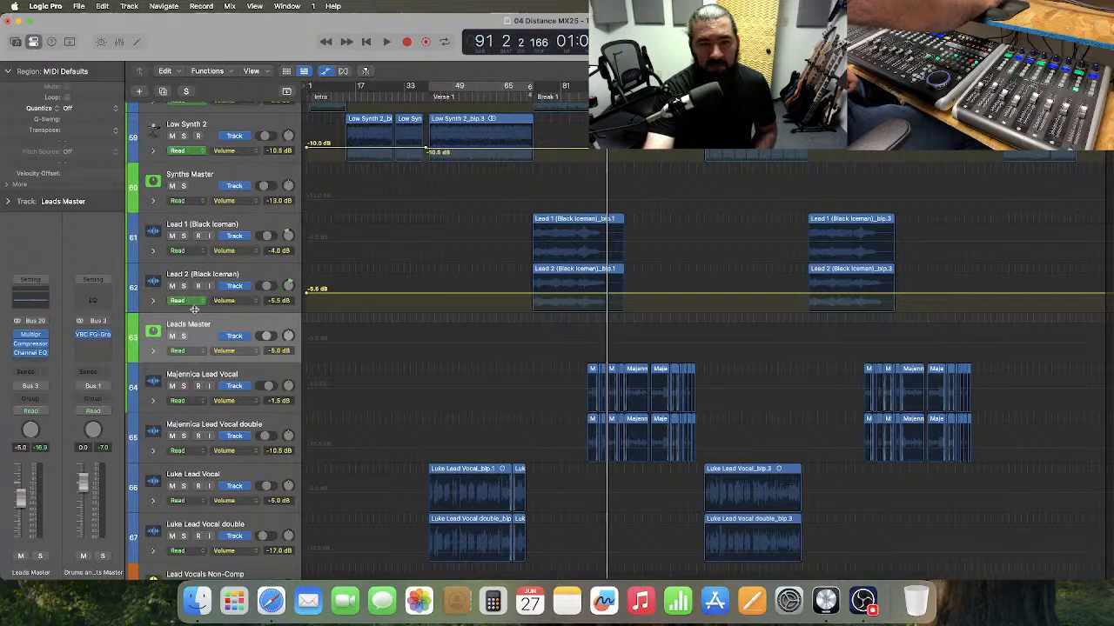
{"action": "left_click_drag", "start_coordinate": [212, 311], "coordinate": [228, 461]}
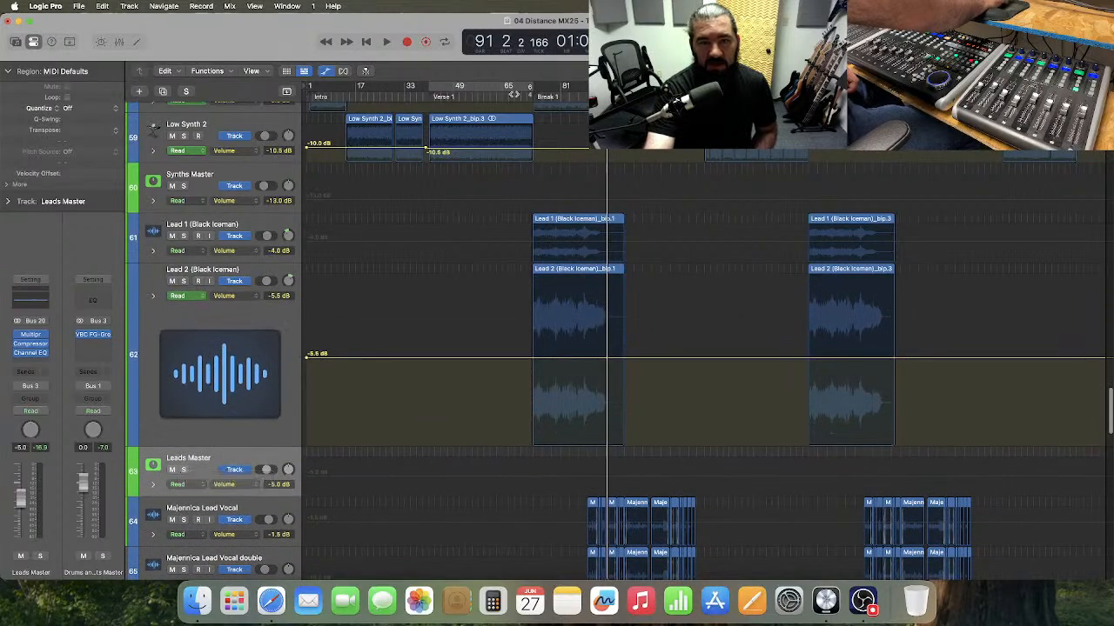
{"action": "left_click", "coordinate": [522, 96]}
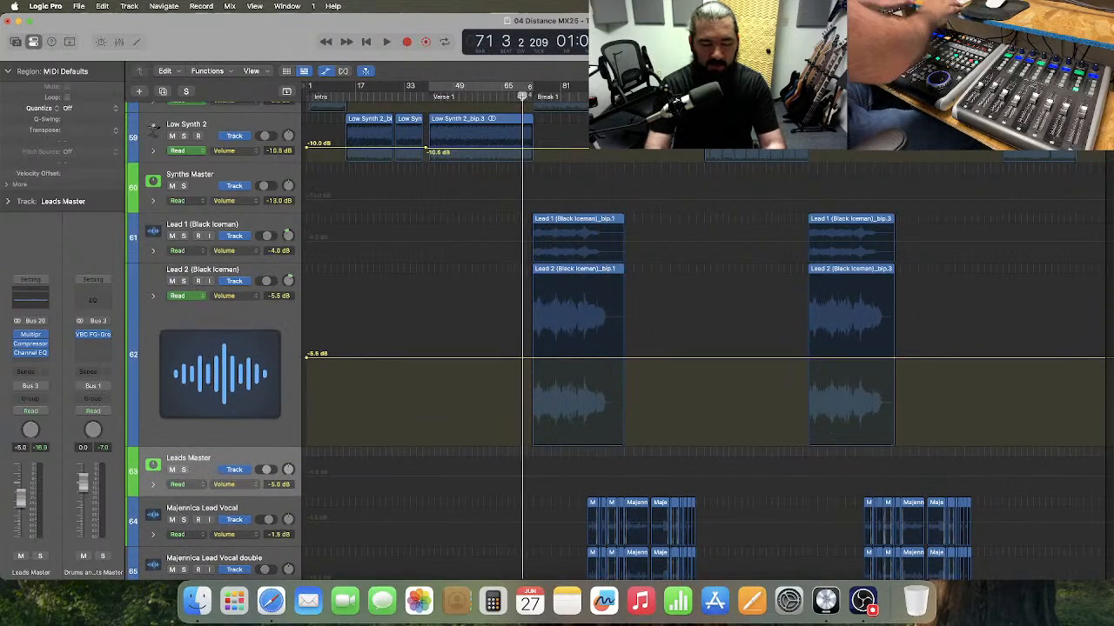
{"action": "key", "text": "super+Right"}
{"action": "key", "text": "super+Right"}
{"action": "key", "text": "super+Right"}
{"action": "key", "text": "super+Right"}
{"action": "key", "text": "super+Right"}
{"action": "key", "text": "super+Right"}
{"action": "key", "text": "super+Right"}
{"action": "key", "text": "super+Right"}
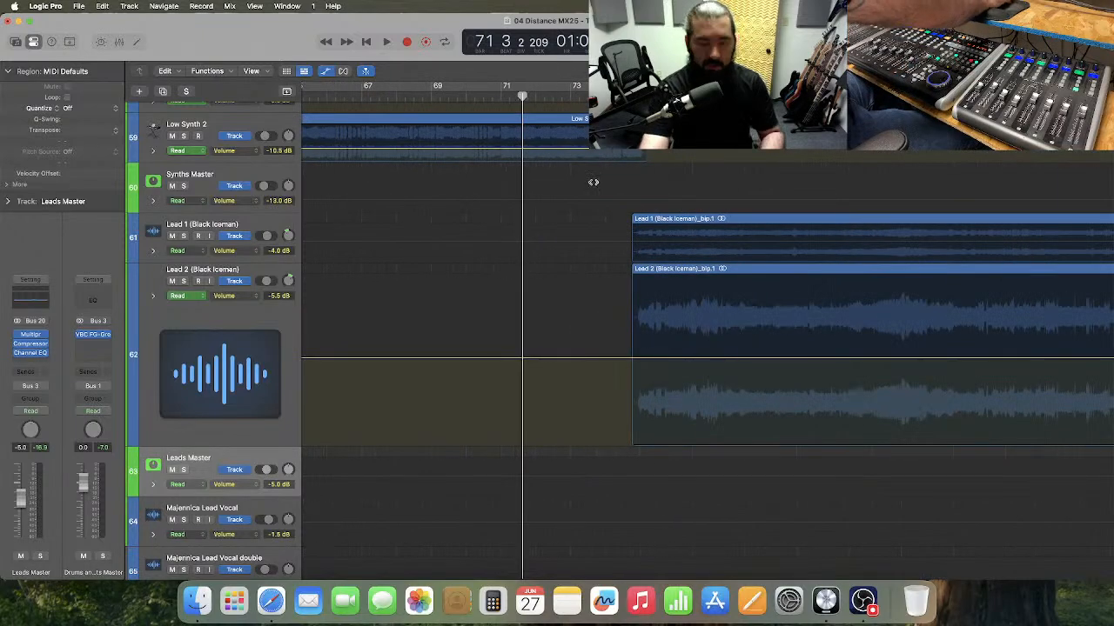
{"action": "key", "text": "space"}
{"action": "key", "text": "super+Right"}
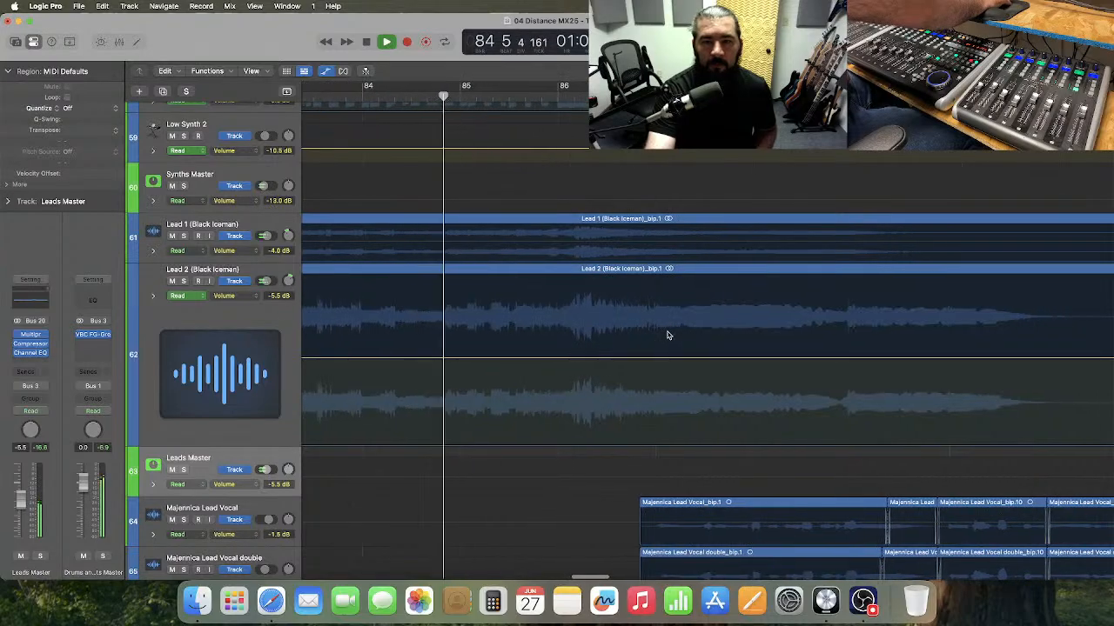
- Automate Lead 2's volume to fall gradually from -5.5 dB at bar 87 to -9.0 dB just after bar 91
{"action": "left_click", "coordinate": [643, 357]}
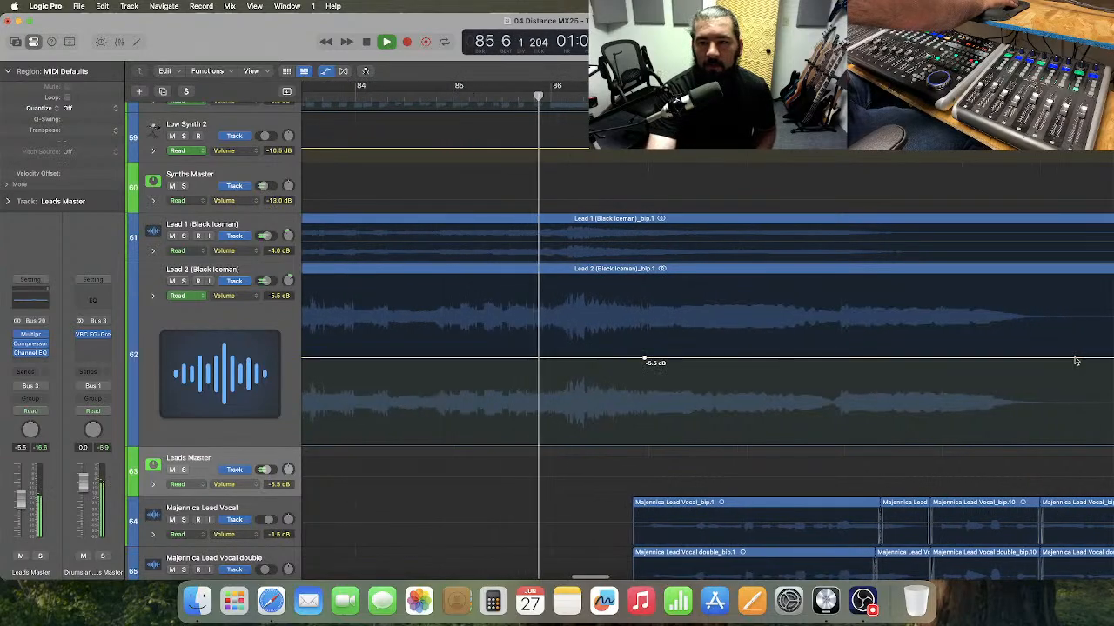
{"action": "left_click_drag", "start_coordinate": [1076, 358], "coordinate": [1063, 381]}
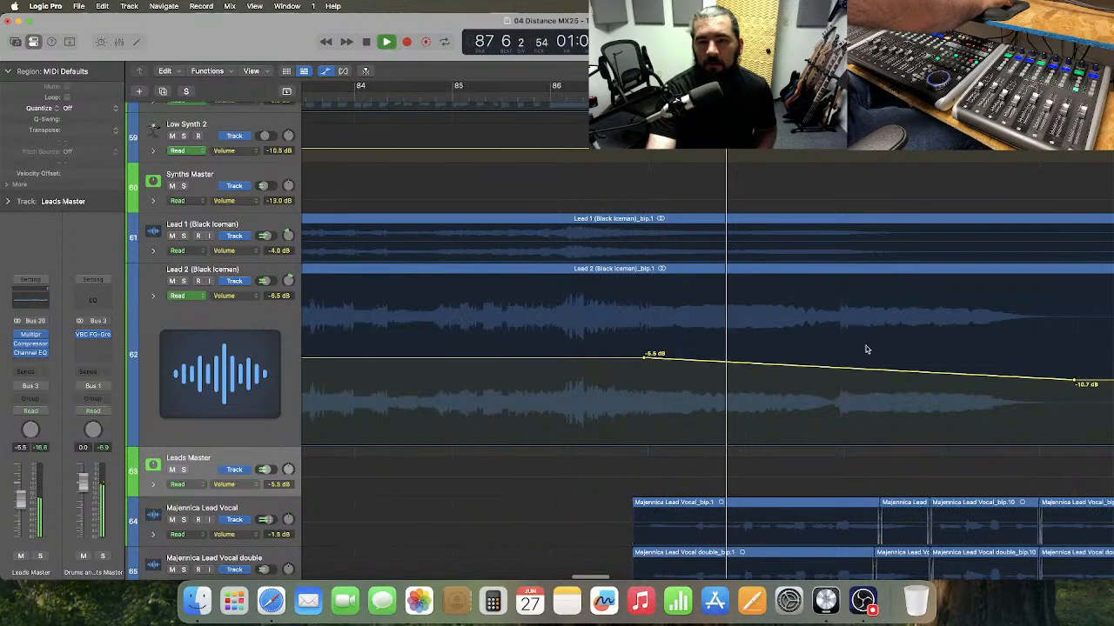
{"action": "scroll", "coordinate": [865, 348], "scroll_direction": "right", "scroll_amount": 5}
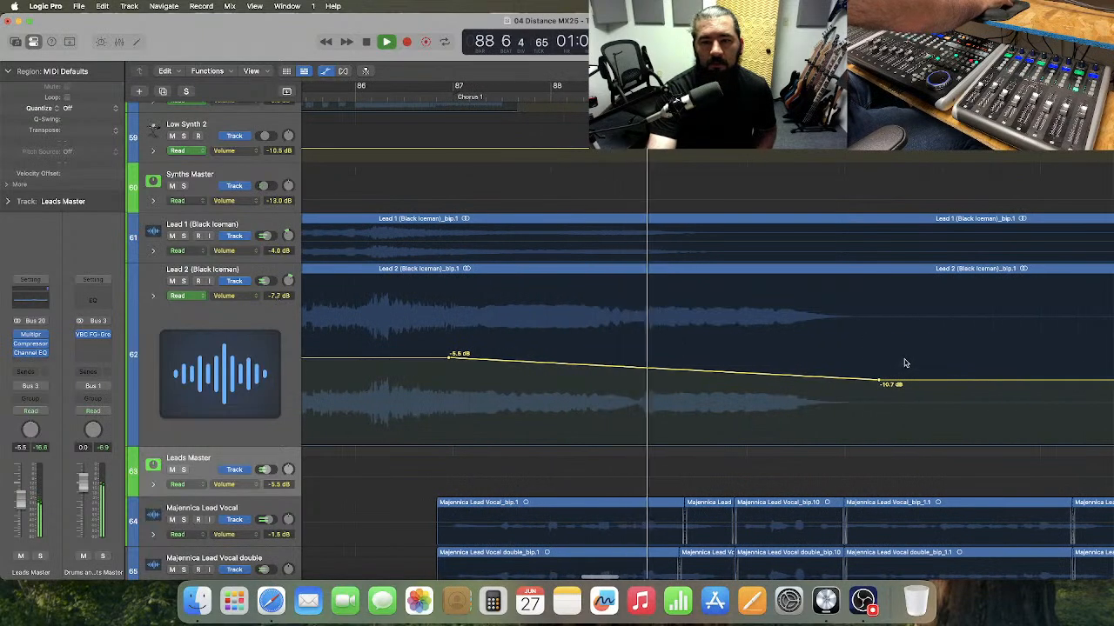
{"action": "left_click_drag", "start_coordinate": [924, 377], "coordinate": [908, 377]}
{"action": "key", "text": "space"}
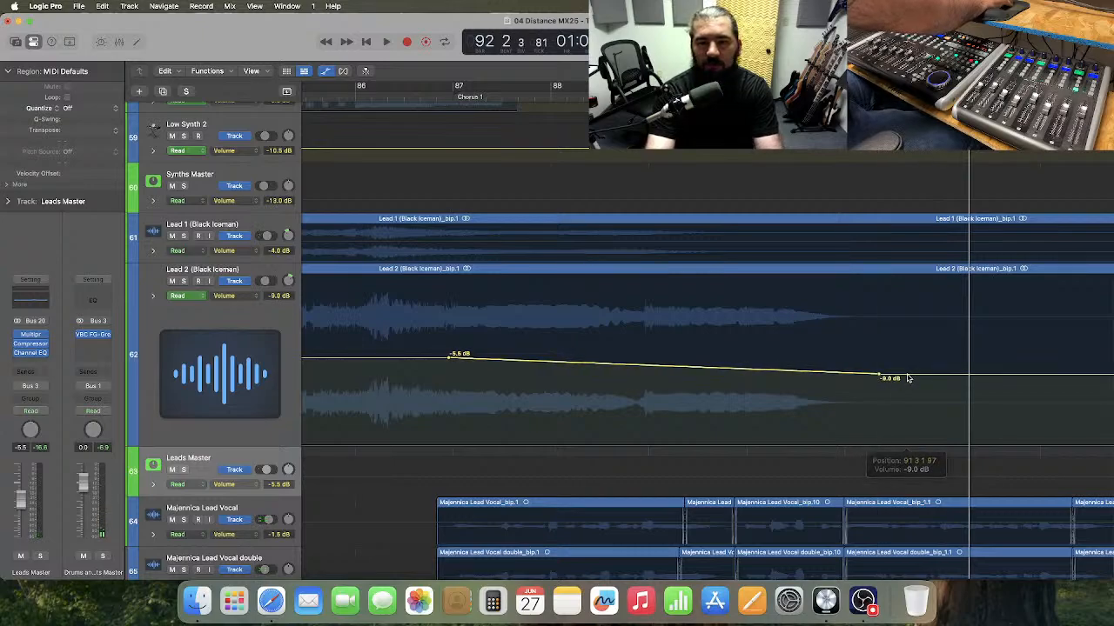
- Hold Lead 2's volume at -9.0 dB past the end of its first region and return it to -5.5 dB at bar 95
{"action": "scroll", "coordinate": [1012, 378], "scroll_direction": "right", "scroll_amount": 5}
{"action": "left_click_drag", "start_coordinate": [1013, 377], "coordinate": [1013, 378]}
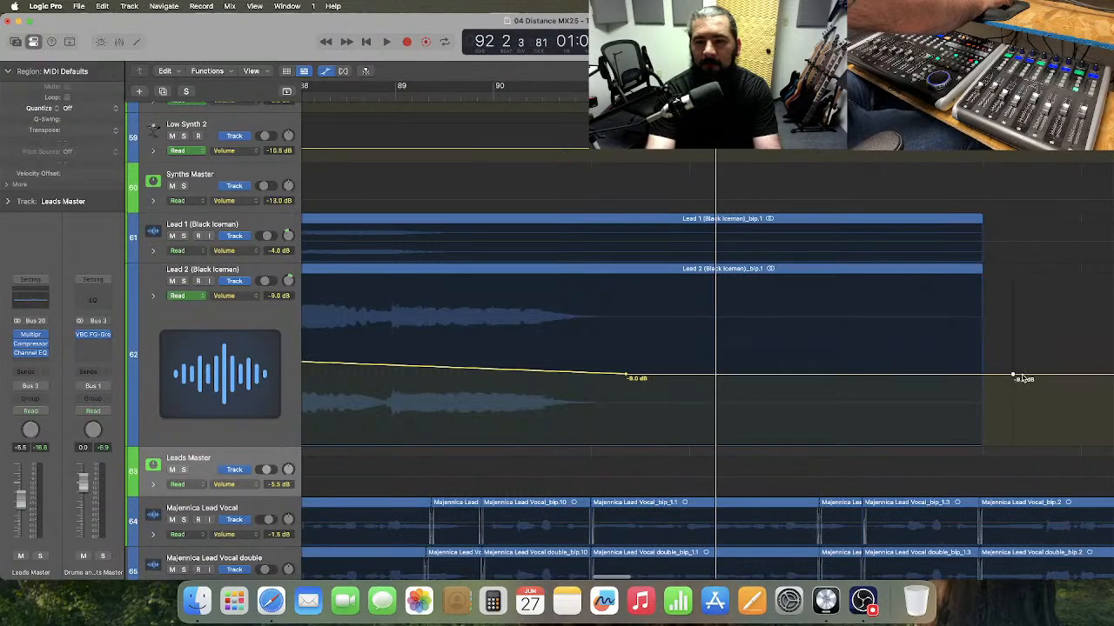
{"action": "scroll", "coordinate": [912, 356], "scroll_direction": "left", "scroll_amount": 6}
{"action": "scroll", "coordinate": [918, 365], "scroll_direction": "right", "scroll_amount": 5}
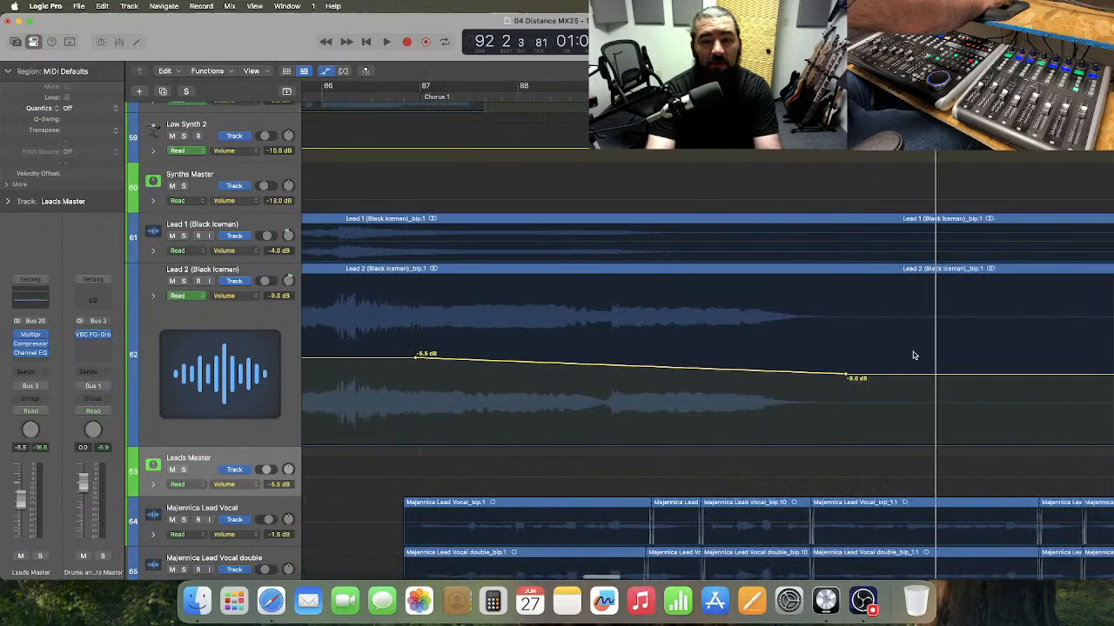
{"action": "left_click_drag", "start_coordinate": [1101, 374], "coordinate": [1093, 371]}
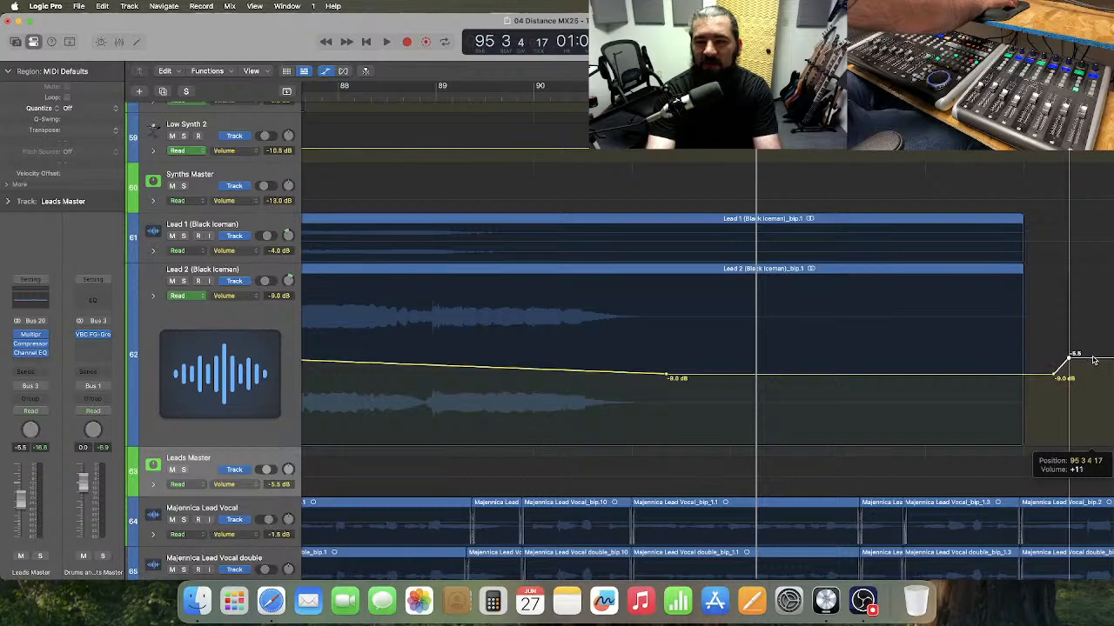
- Play from bar 82 to check Lead 2's volume fade into Chorus 1
{"action": "scroll", "coordinate": [878, 342], "scroll_direction": "left", "scroll_amount": 10}
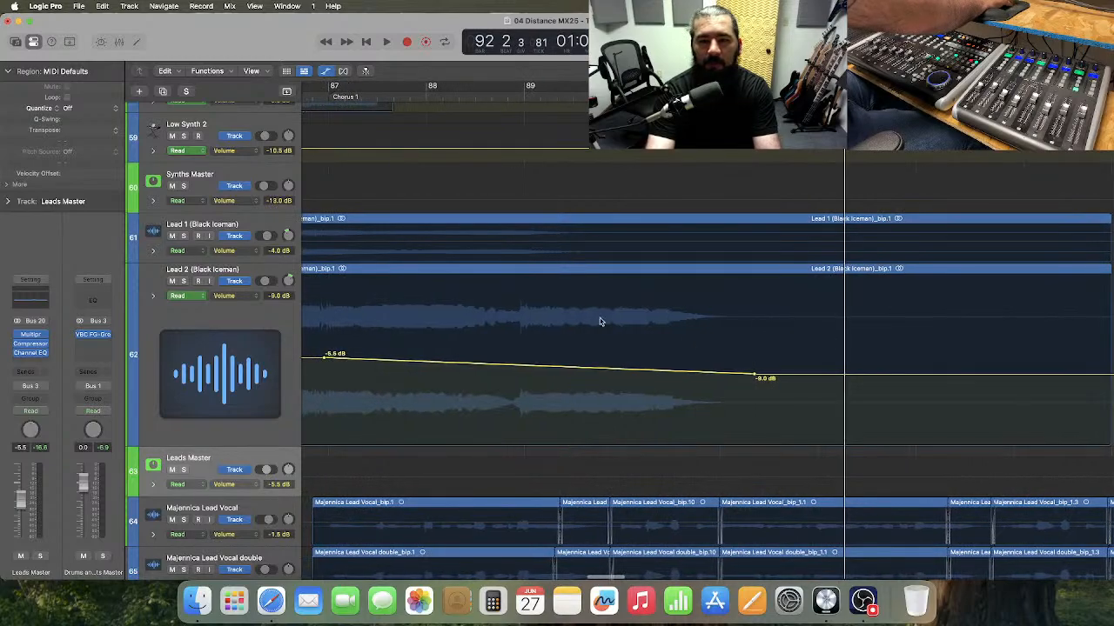
{"action": "scroll", "coordinate": [391, 98], "scroll_direction": "left", "scroll_amount": 9}
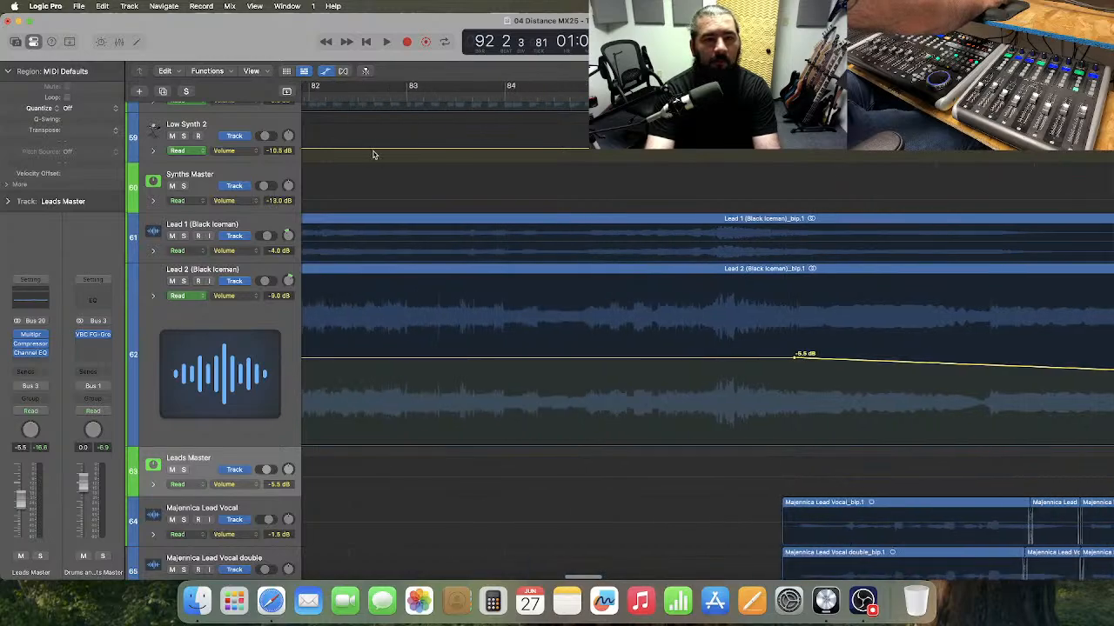
{"action": "left_click", "coordinate": [369, 98]}
{"action": "key", "text": "space"}
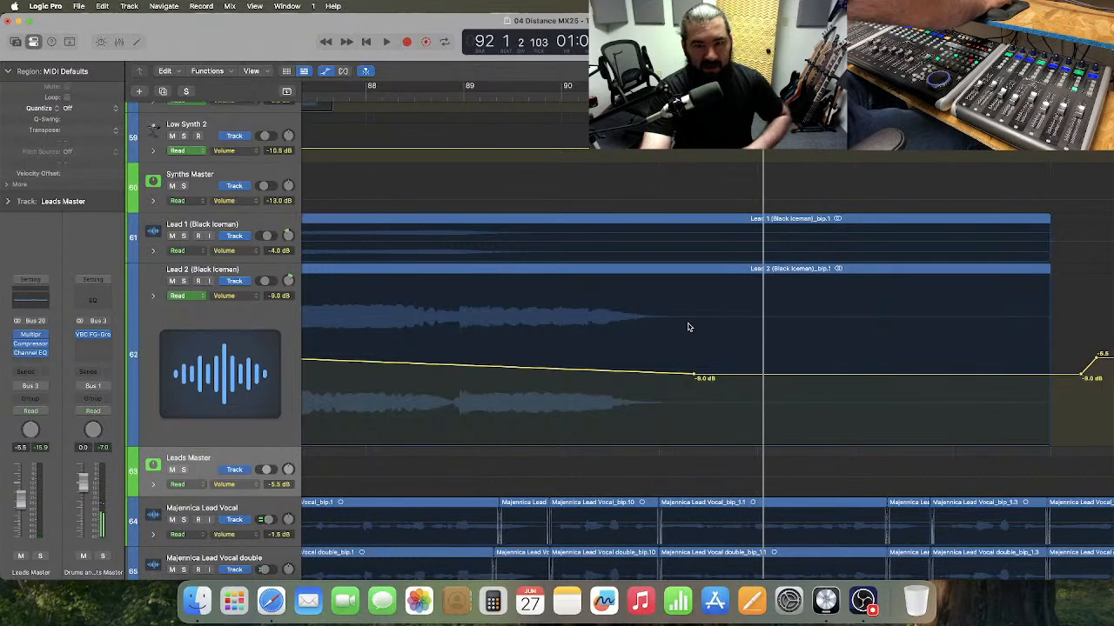
- Automate Lead 2's volume to fall gradually from -5.5 dB at bar 159 to -9.0 dB near the end of its second region
{"action": "scroll", "coordinate": [688, 327], "scroll_direction": "right", "scroll_amount": 15}
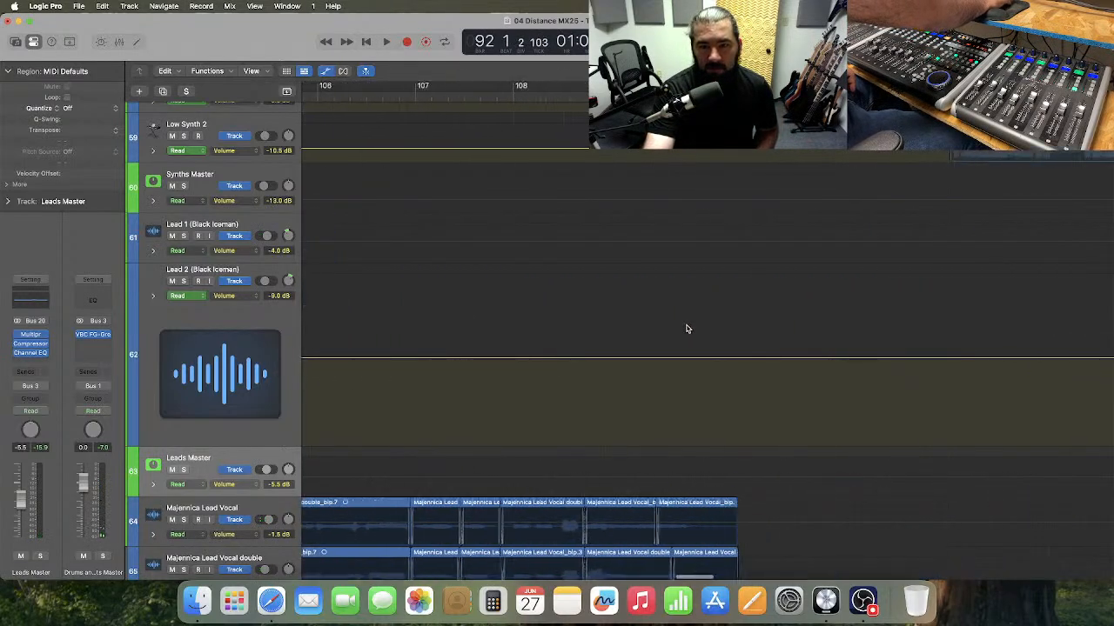
{"action": "scroll", "coordinate": [687, 329], "scroll_direction": "right", "scroll_amount": 20}
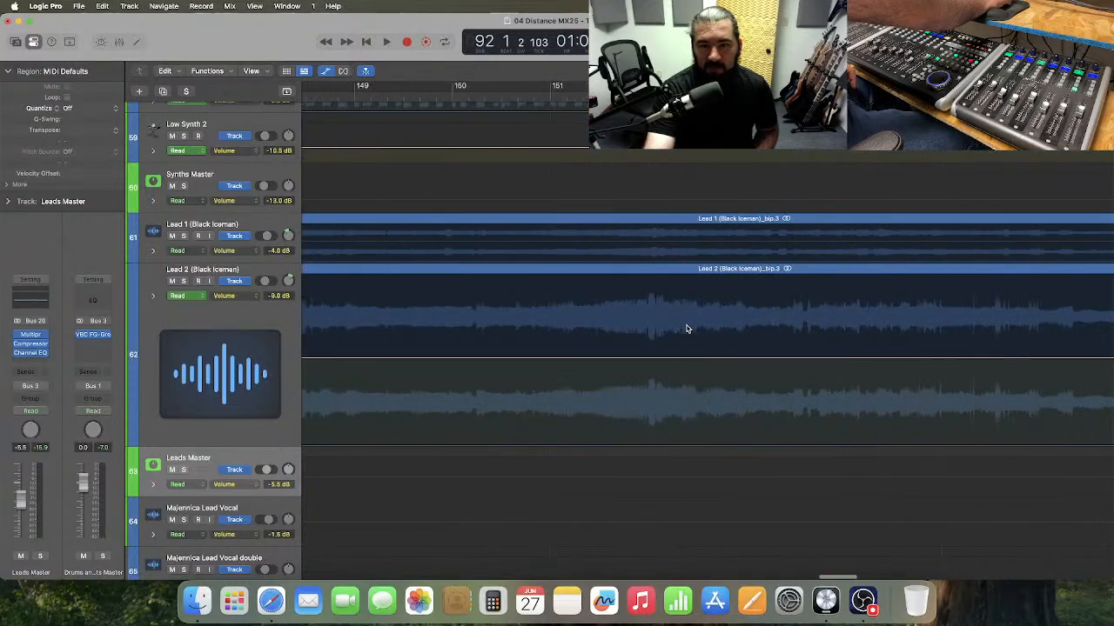
{"action": "scroll", "coordinate": [687, 329], "scroll_direction": "right", "scroll_amount": 3}
{"action": "scroll", "coordinate": [687, 328], "scroll_direction": "left", "scroll_amount": 20}
{"action": "scroll", "coordinate": [687, 329], "scroll_direction": "right", "scroll_amount": 5}
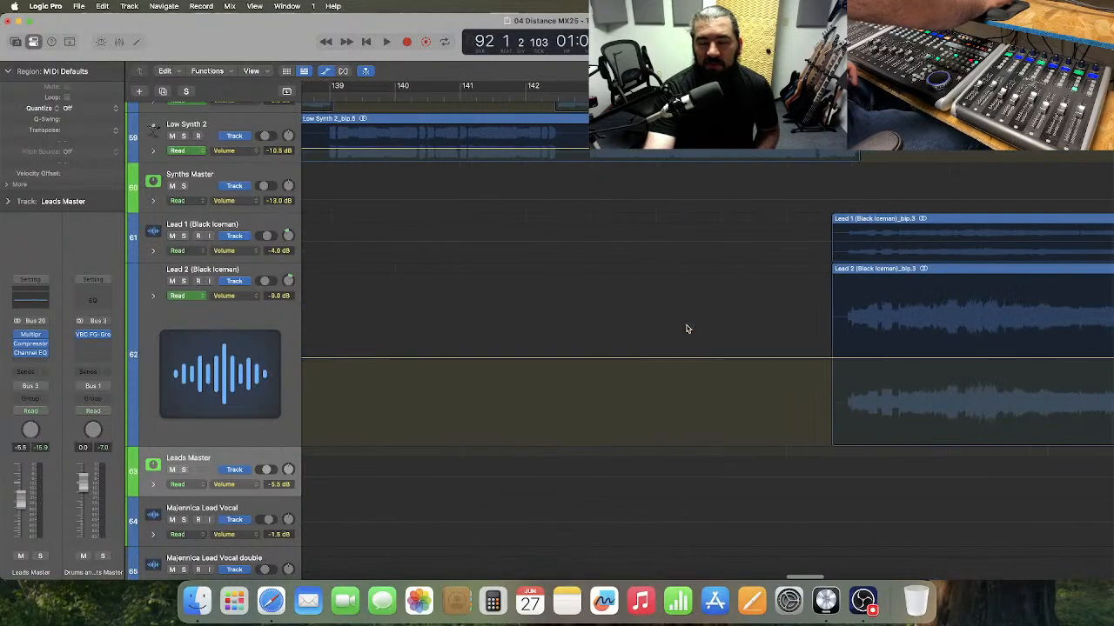
{"action": "scroll", "coordinate": [687, 328], "scroll_direction": "right", "scroll_amount": 20}
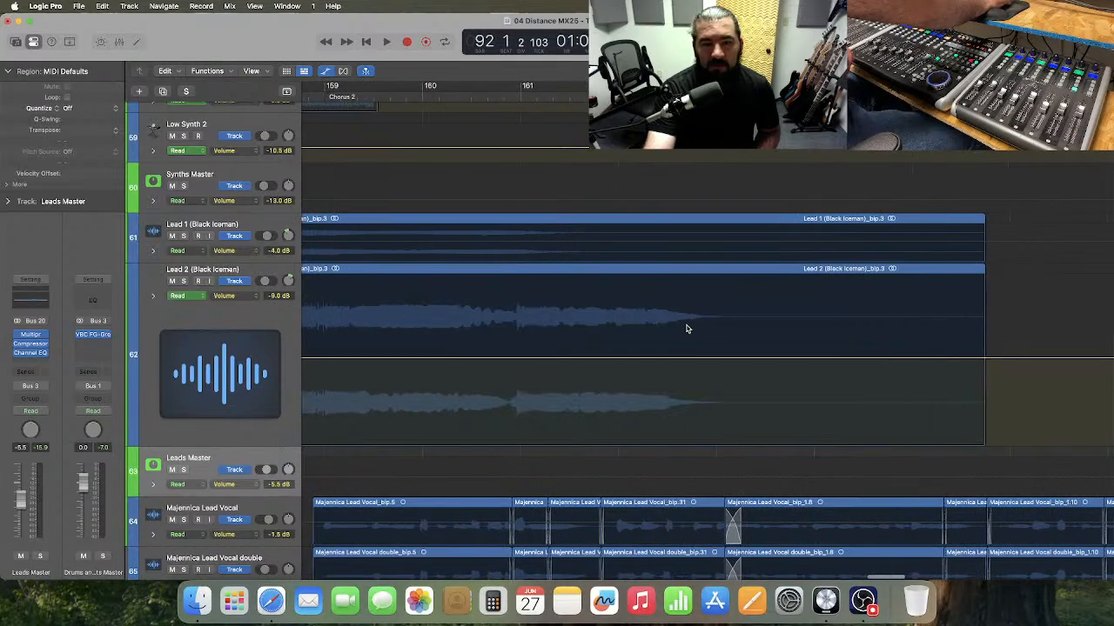
{"action": "scroll", "coordinate": [686, 329], "scroll_direction": "left", "scroll_amount": 2}
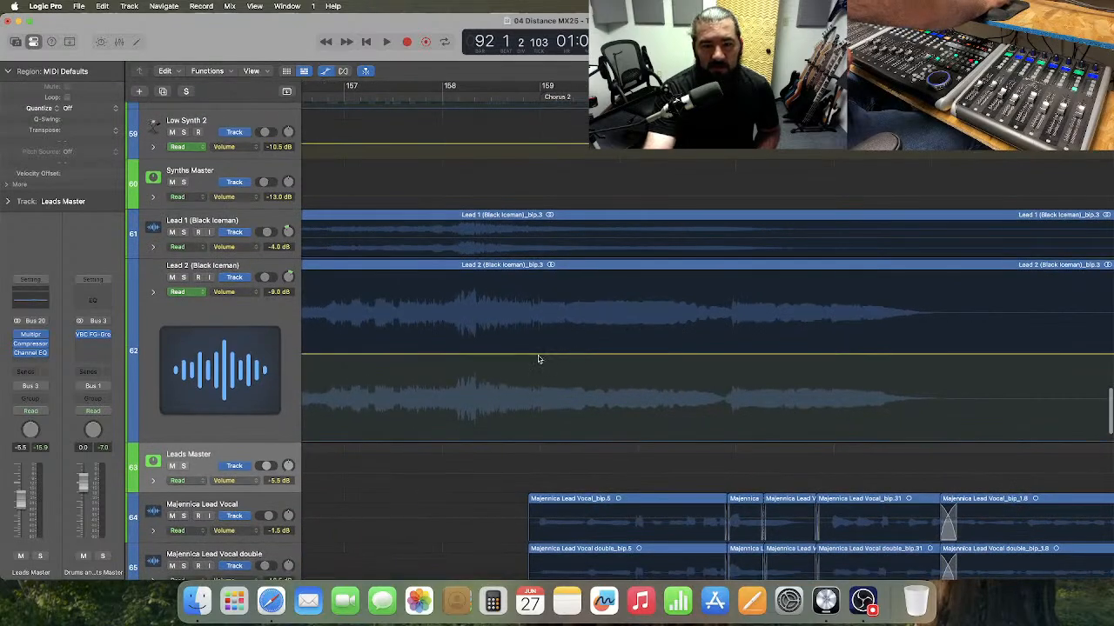
{"action": "scroll", "coordinate": [1024, 370], "scroll_direction": "right", "scroll_amount": 2}
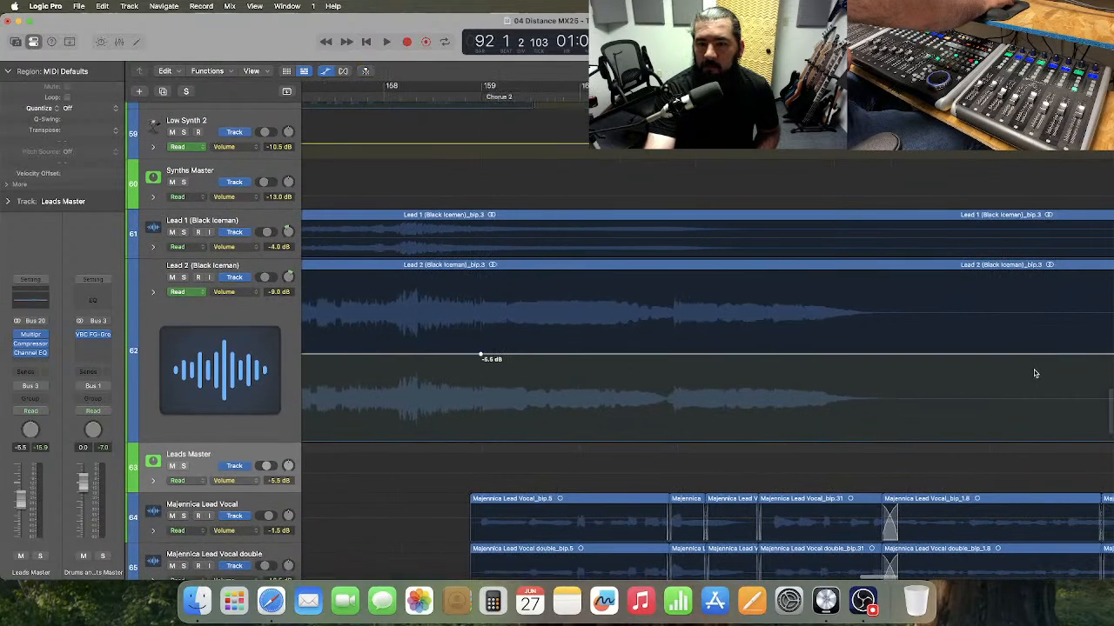
{"action": "left_click_drag", "start_coordinate": [1056, 359], "coordinate": [1063, 374]}
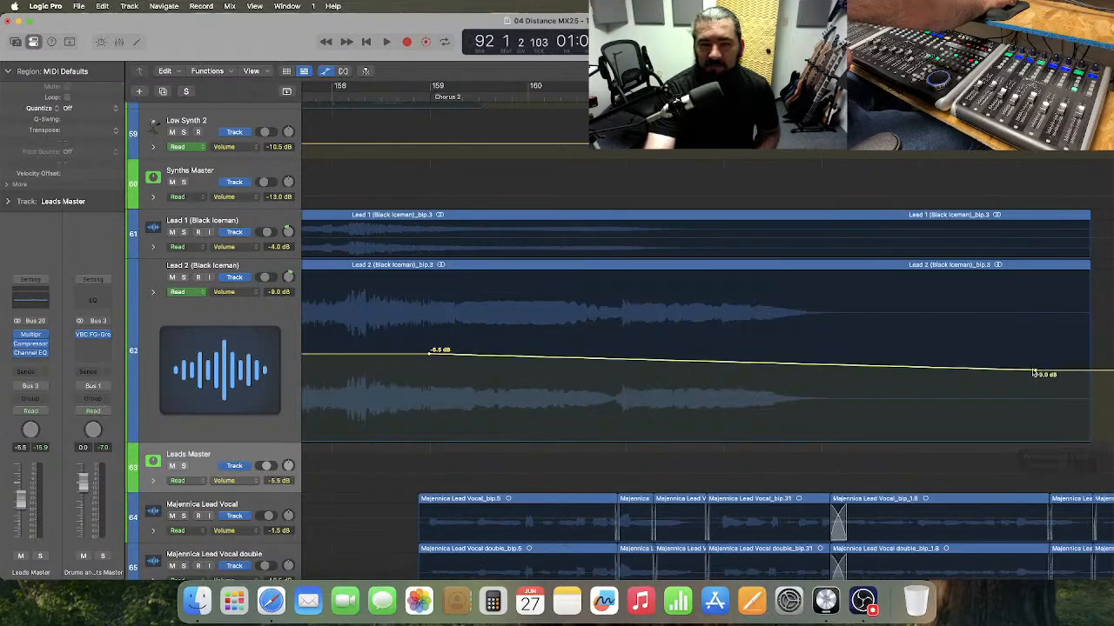
{"action": "scroll", "coordinate": [801, 342], "scroll_direction": "left", "scroll_amount": 5}
{"action": "scroll", "coordinate": [801, 342], "scroll_direction": "right", "scroll_amount": 3}
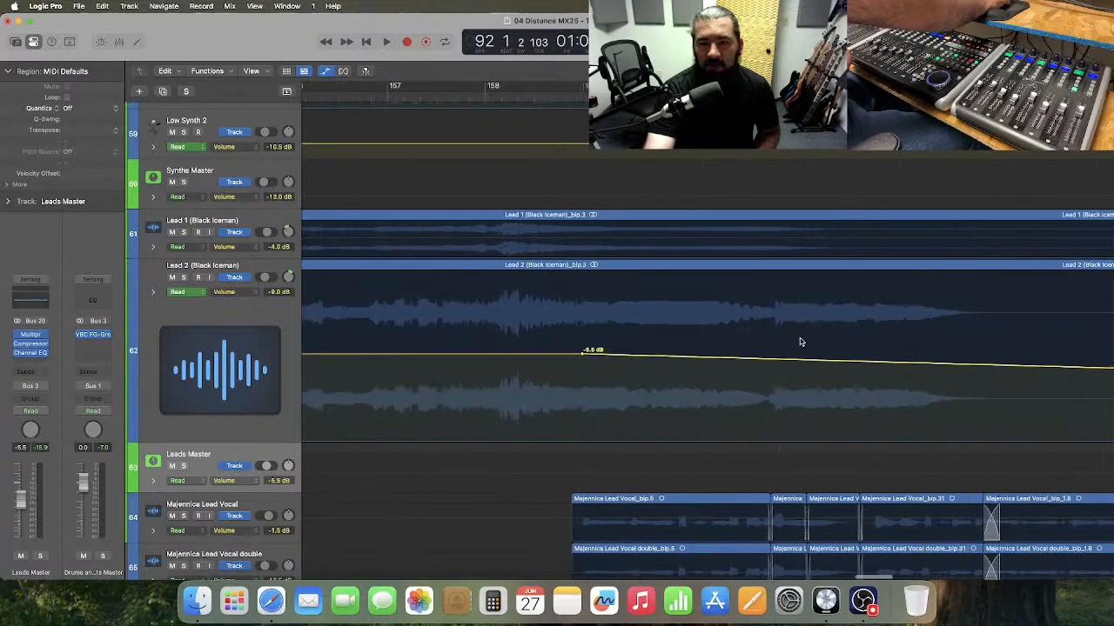
- Compare Lead 2's Chorus 1 fade and move its second fade's -9.0 dB point earlier, to just after bar 163
{"action": "scroll", "coordinate": [800, 342], "scroll_direction": "left", "scroll_amount": 15}
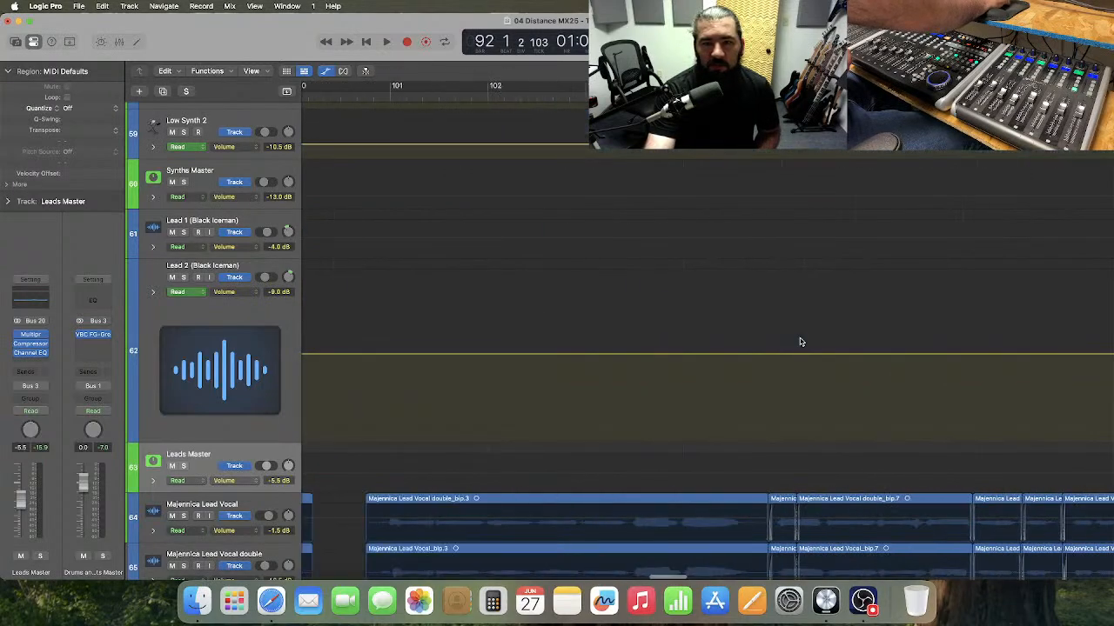
{"action": "scroll", "coordinate": [800, 342], "scroll_direction": "left", "scroll_amount": 2}
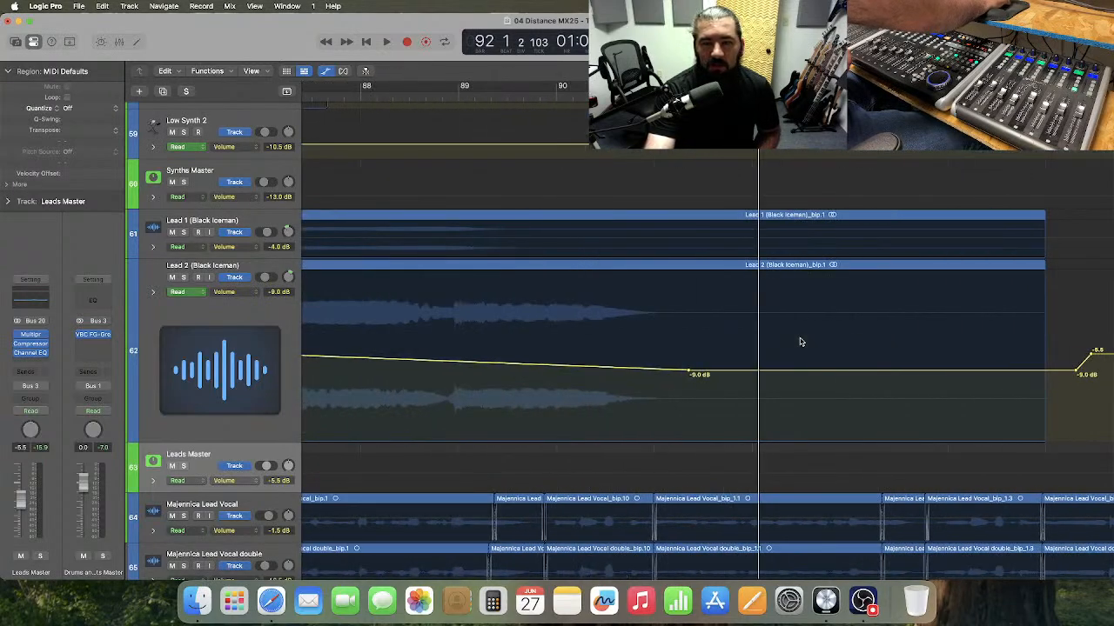
{"action": "scroll", "coordinate": [801, 342], "scroll_direction": "left", "scroll_amount": 3}
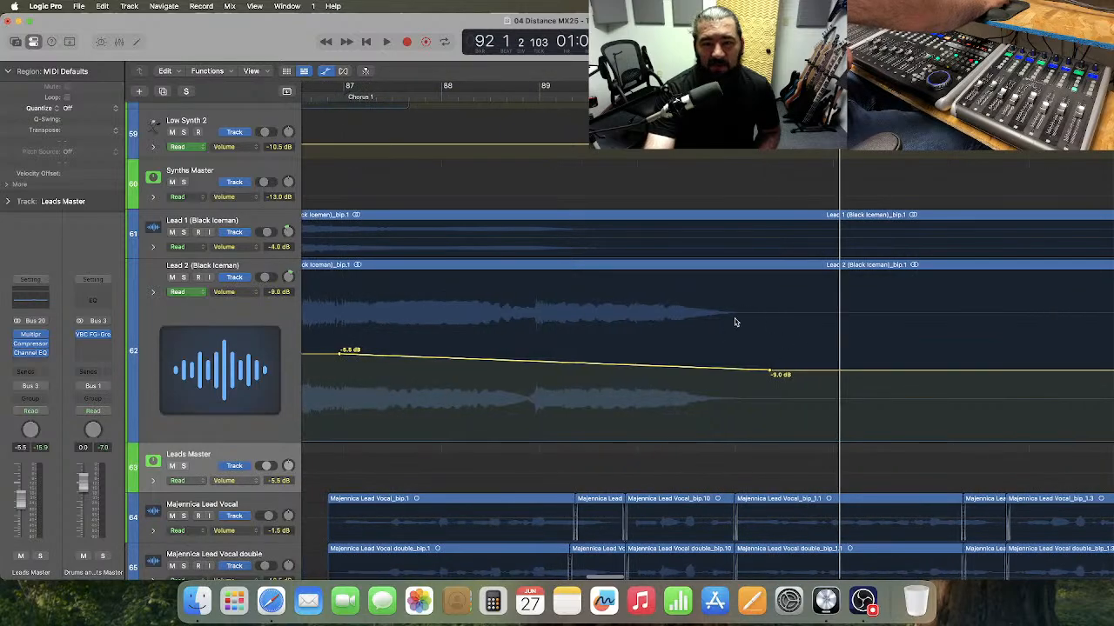
{"action": "scroll", "coordinate": [779, 346], "scroll_direction": "right", "scroll_amount": 20}
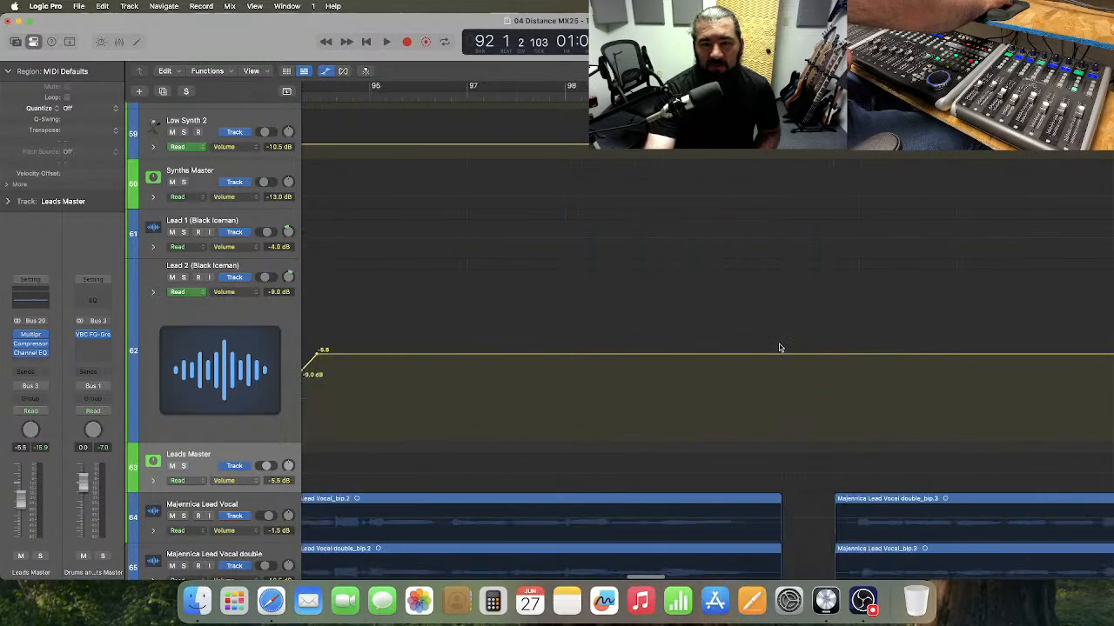
{"action": "scroll", "coordinate": [779, 348], "scroll_direction": "right", "scroll_amount": 6}
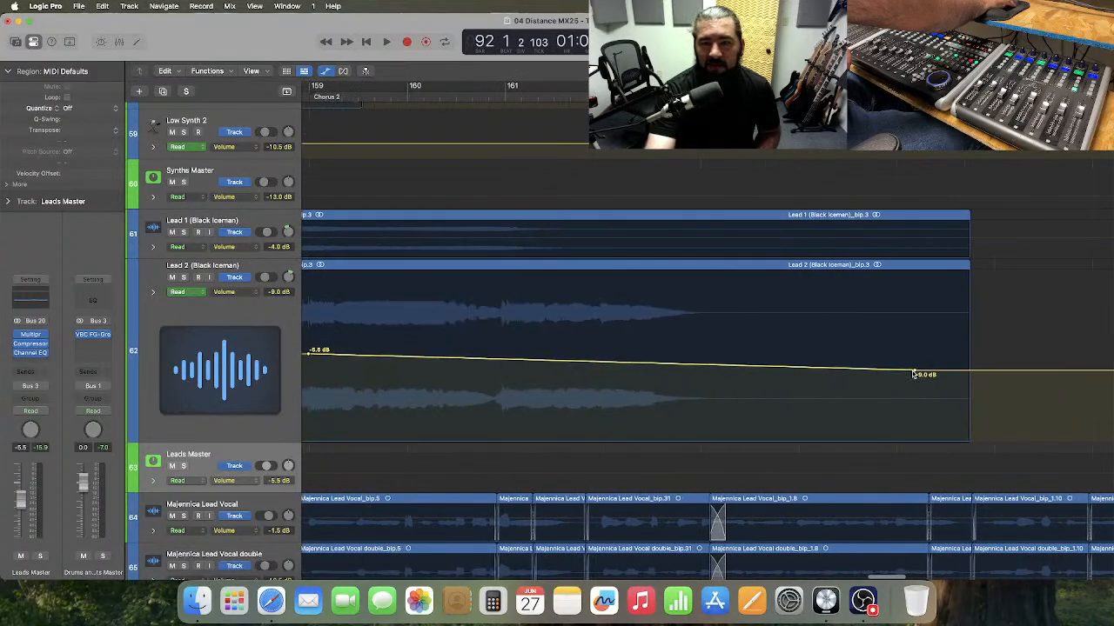
{"action": "left_click_drag", "start_coordinate": [915, 374], "coordinate": [736, 373]}
- Play from bar 145 to check Lead 2's volume fade into Chorus 2
{"action": "scroll", "coordinate": [753, 335], "scroll_direction": "left", "scroll_amount": 8}
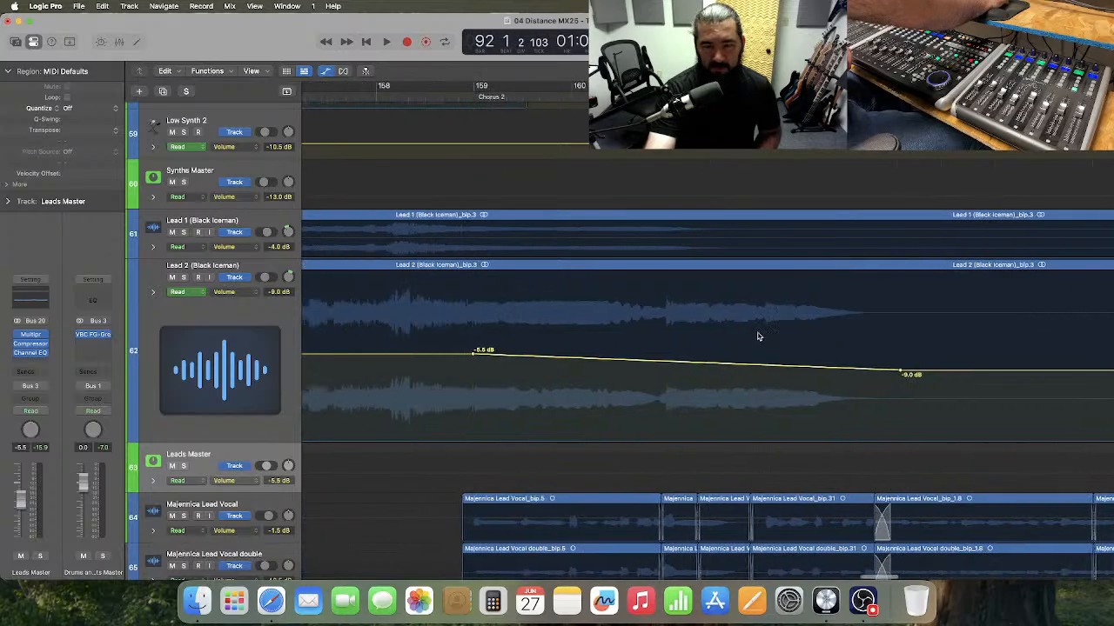
{"action": "scroll", "coordinate": [752, 336], "scroll_direction": "left", "scroll_amount": 1}
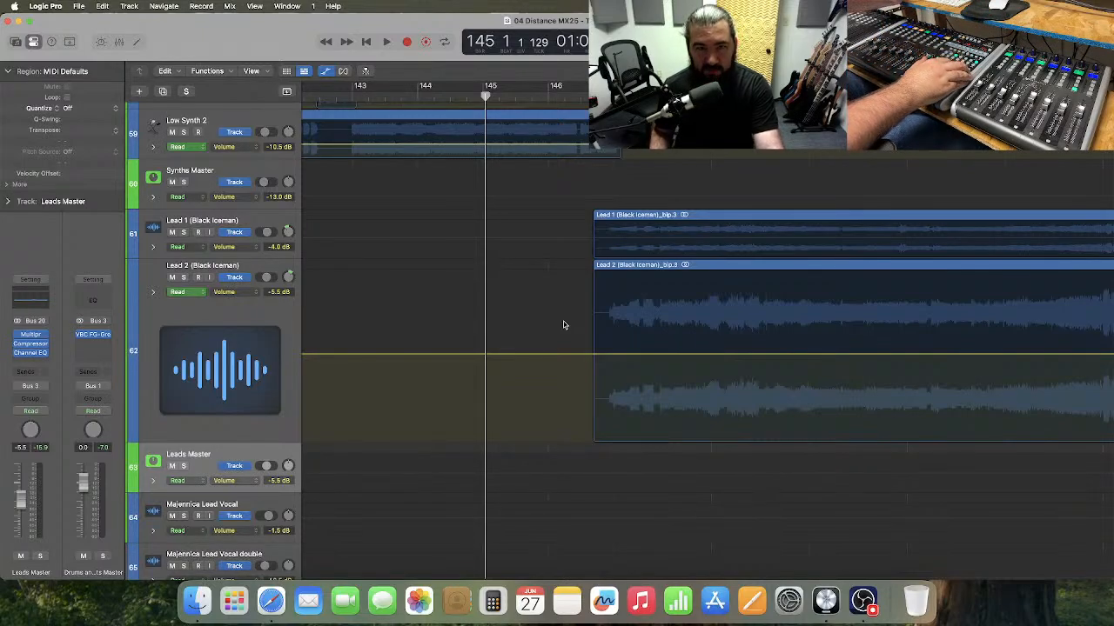
{"action": "key", "text": "space"}
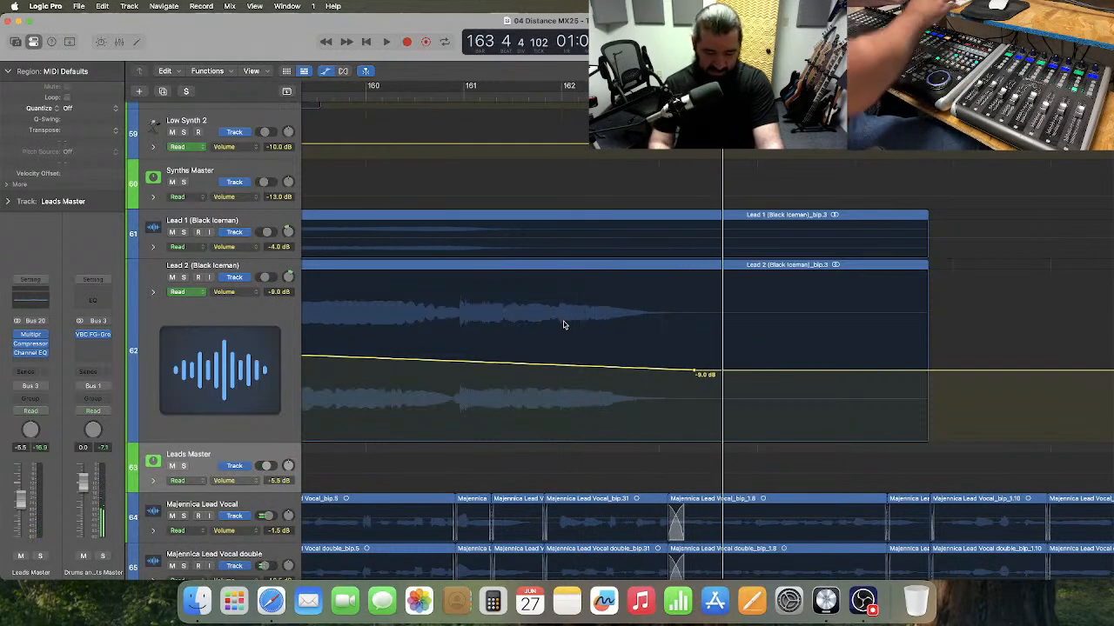
- Enlarge the High Strings track and lower its volume automation through Break 2 to -7.5 dB
{"action": "key", "text": "super+Left"}
{"action": "key", "text": "super+Left"}
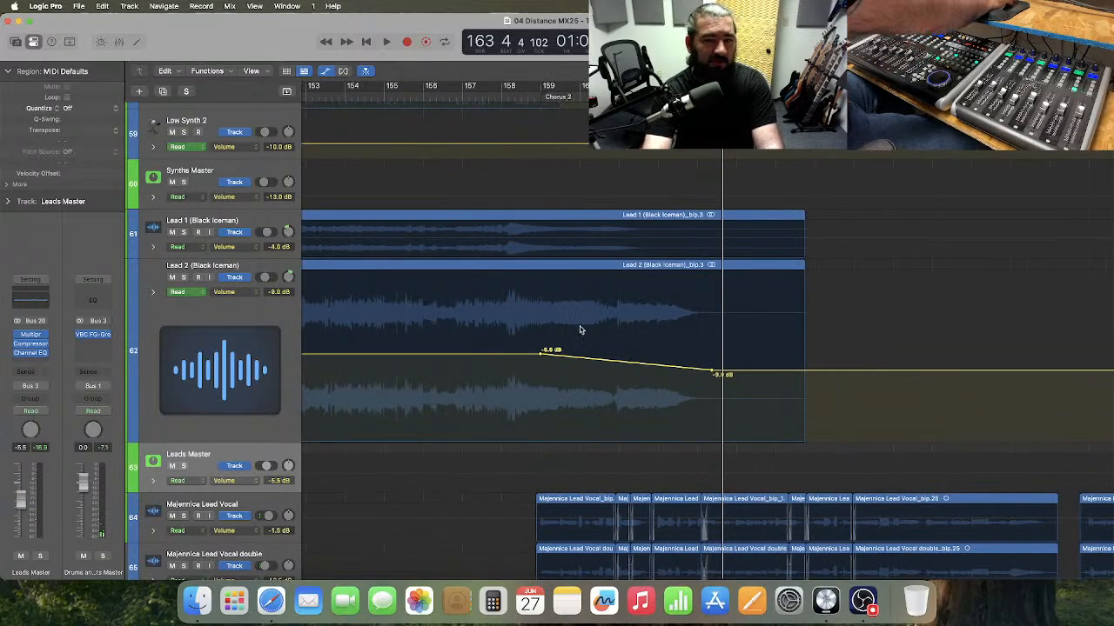
{"action": "scroll", "coordinate": [574, 324], "scroll_direction": "left", "scroll_amount": 5}
{"action": "scroll", "coordinate": [557, 296], "scroll_direction": "up", "scroll_amount": 3}
{"action": "scroll", "coordinate": [543, 276], "scroll_direction": "left", "scroll_amount": 3}
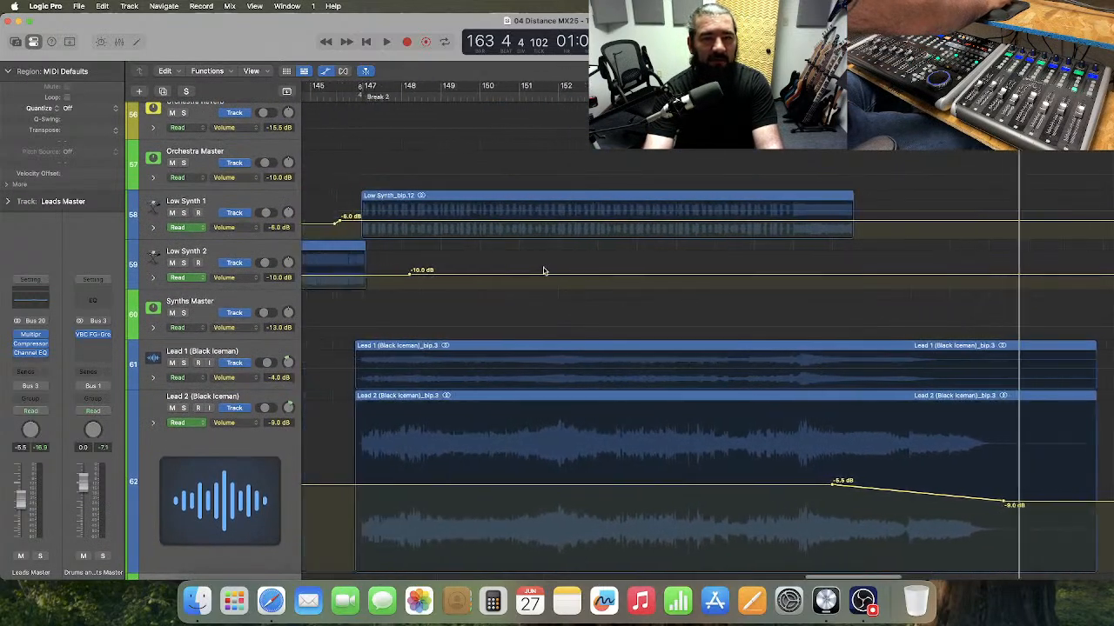
{"action": "scroll", "coordinate": [543, 270], "scroll_direction": "up", "scroll_amount": 5}
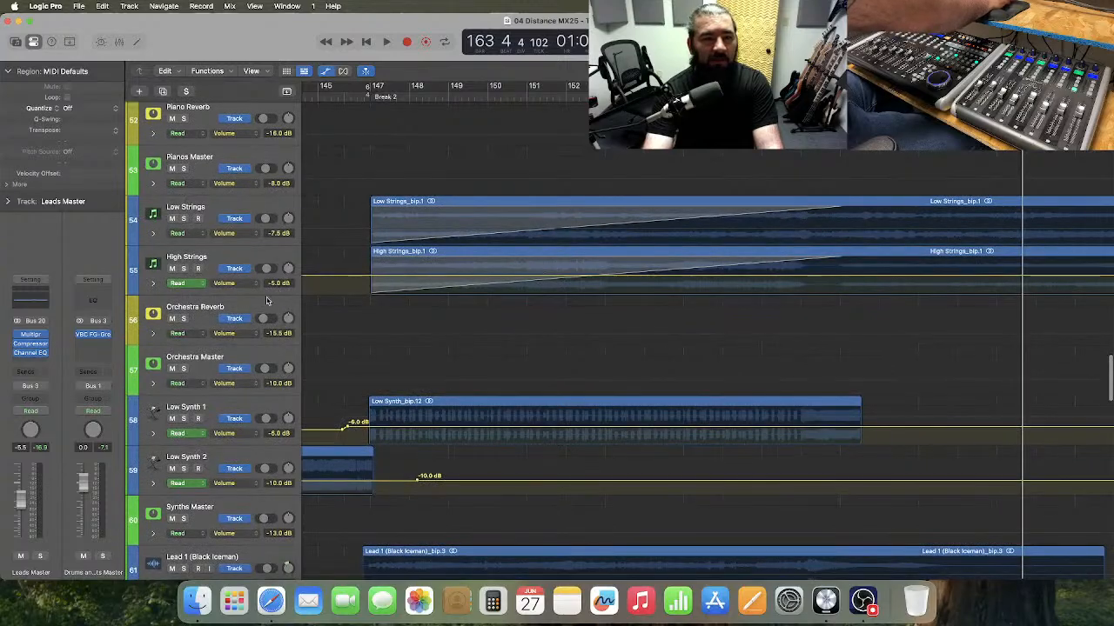
{"action": "left_click_drag", "start_coordinate": [229, 296], "coordinate": [234, 399]}
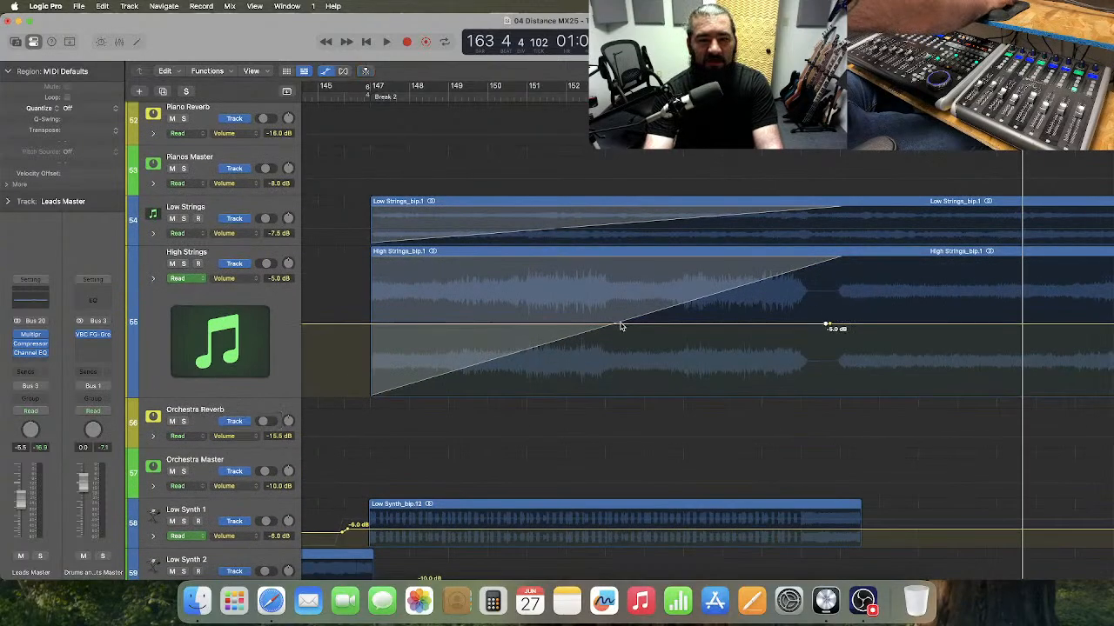
{"action": "left_click_drag", "start_coordinate": [621, 326], "coordinate": [620, 333]}
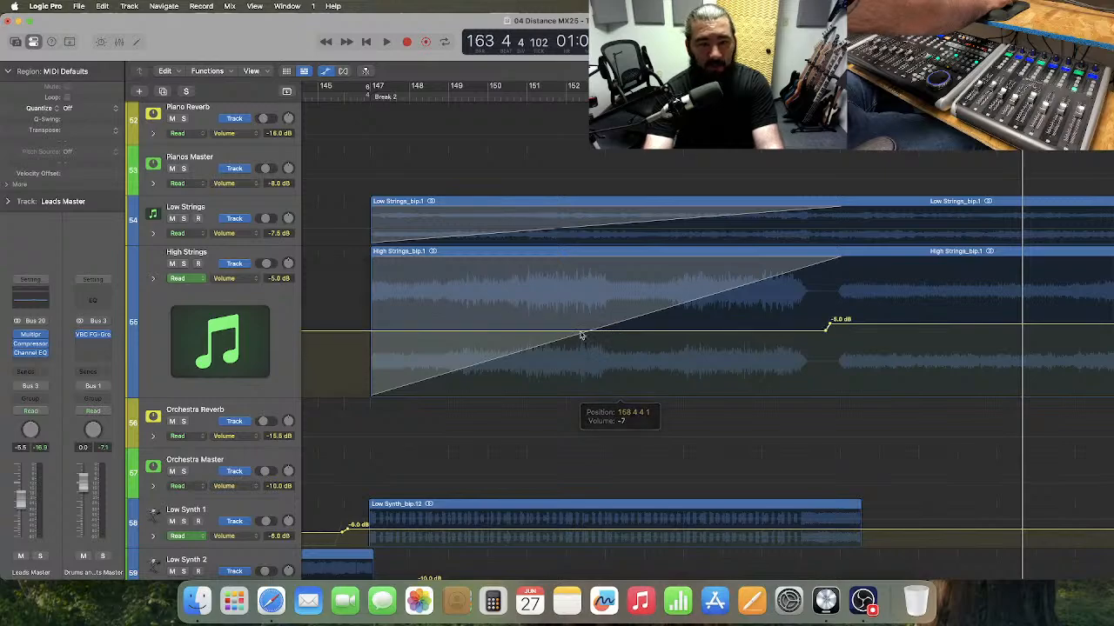
{"action": "left_click", "coordinate": [677, 90]}
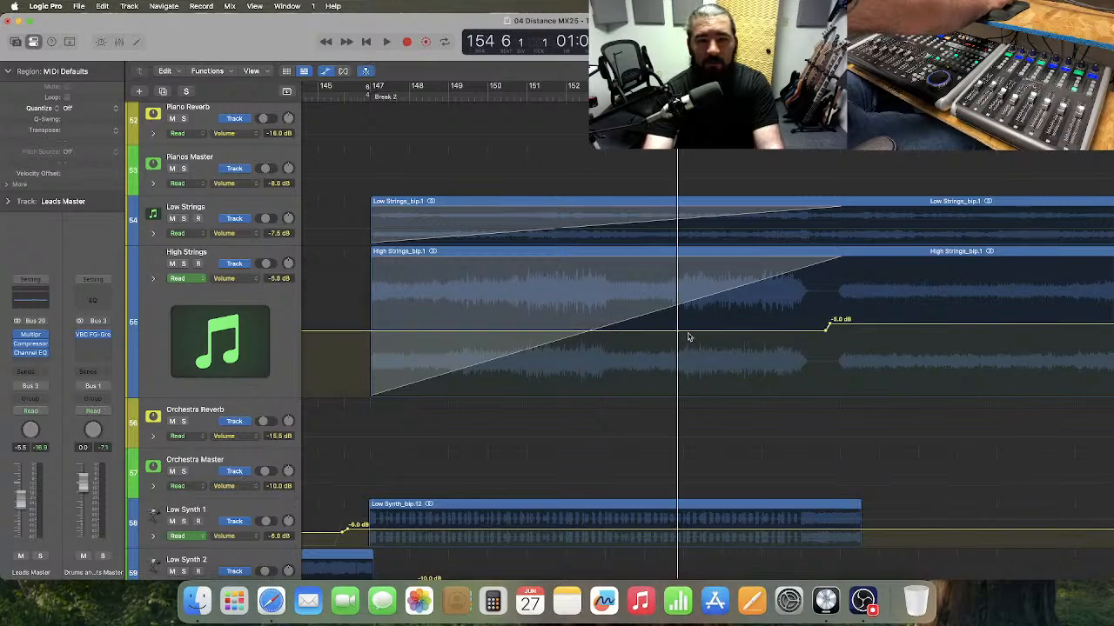
{"action": "left_click_drag", "start_coordinate": [690, 335], "coordinate": [691, 338]}
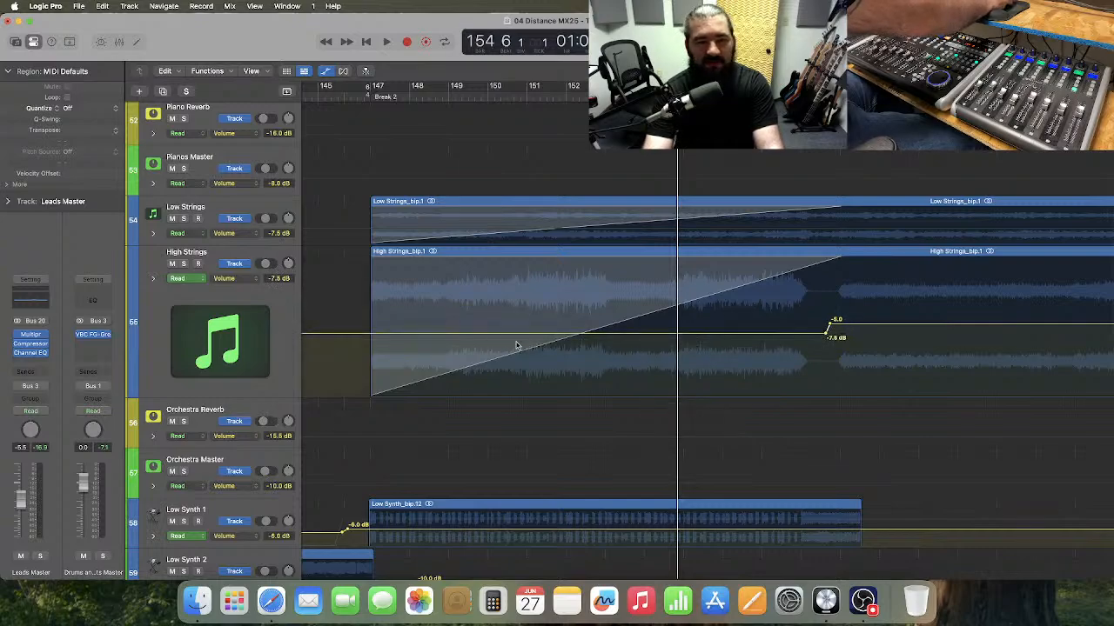
- Play Break 2 from bar 146, set High Strings' volume there to -6.5 dB and restore the track's default height
{"action": "left_click", "coordinate": [344, 96]}
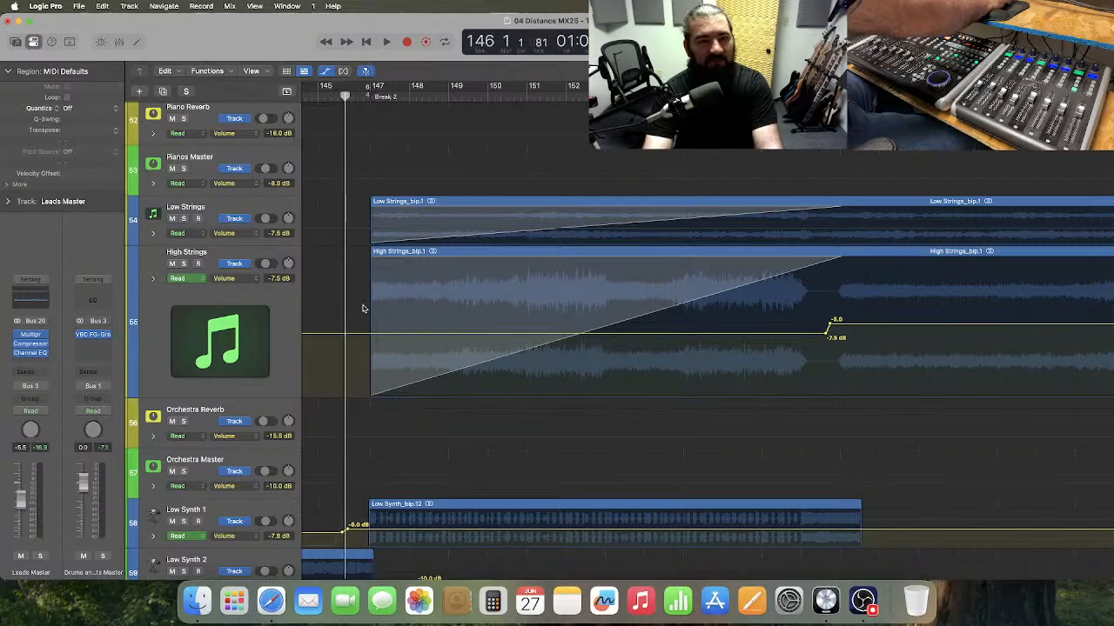
{"action": "key", "text": "space"}
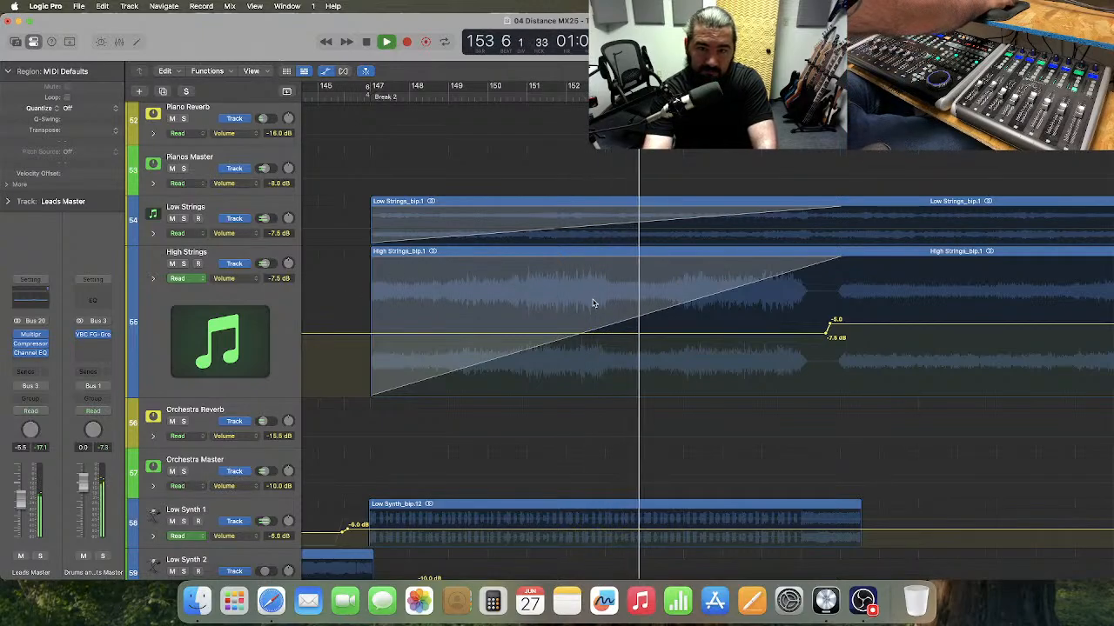
{"action": "left_click_drag", "start_coordinate": [619, 333], "coordinate": [617, 333]}
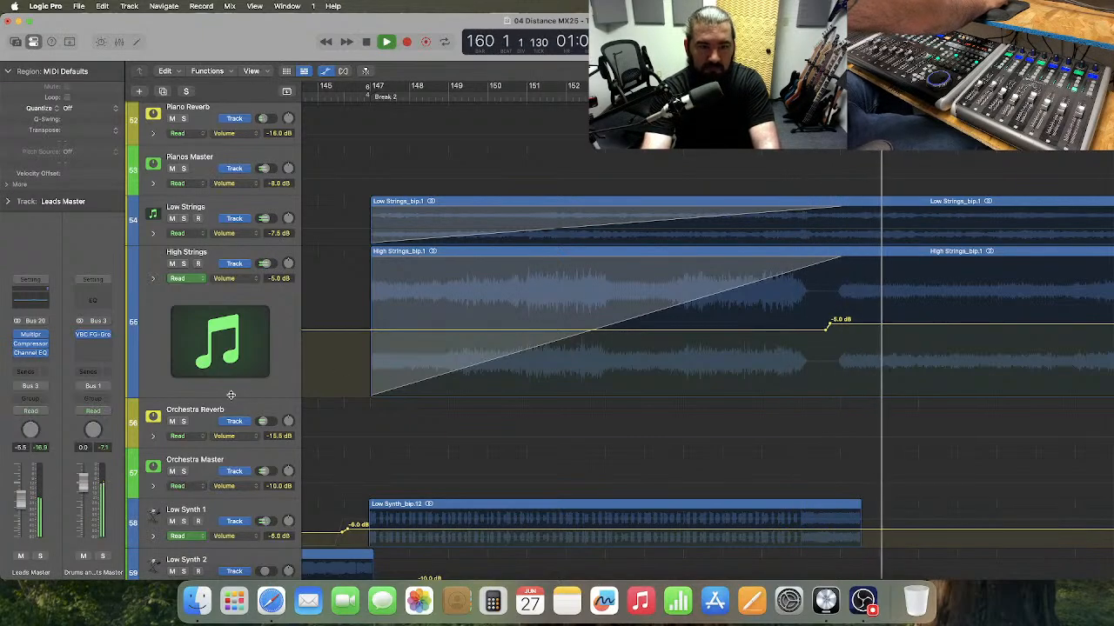
{"action": "key", "text": "space"}
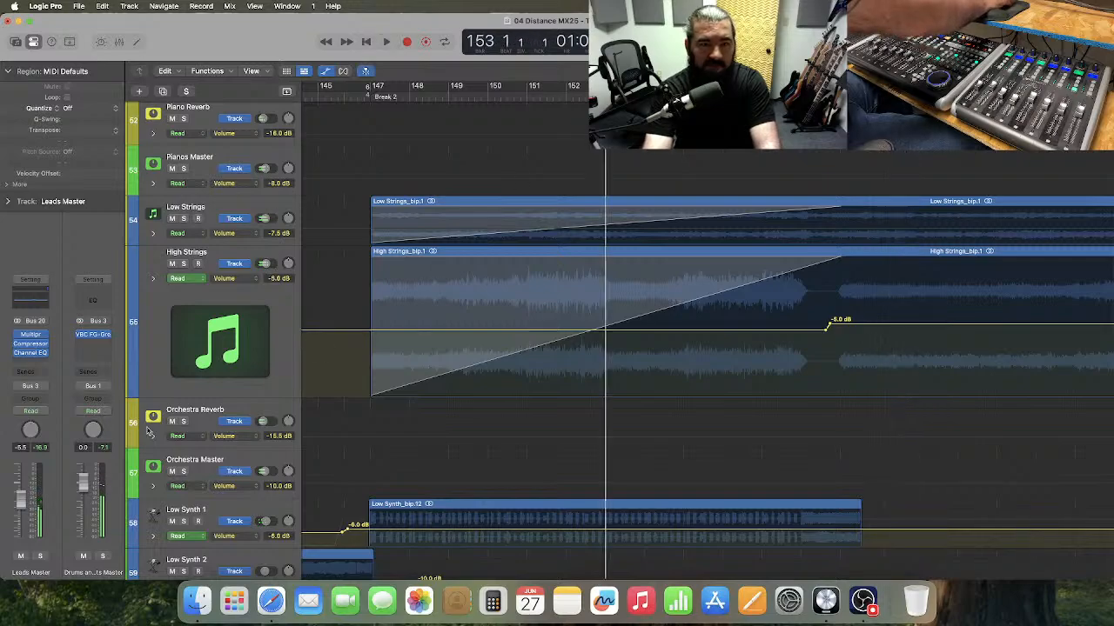
{"action": "left_click_drag", "start_coordinate": [195, 404], "coordinate": [191, 461]}
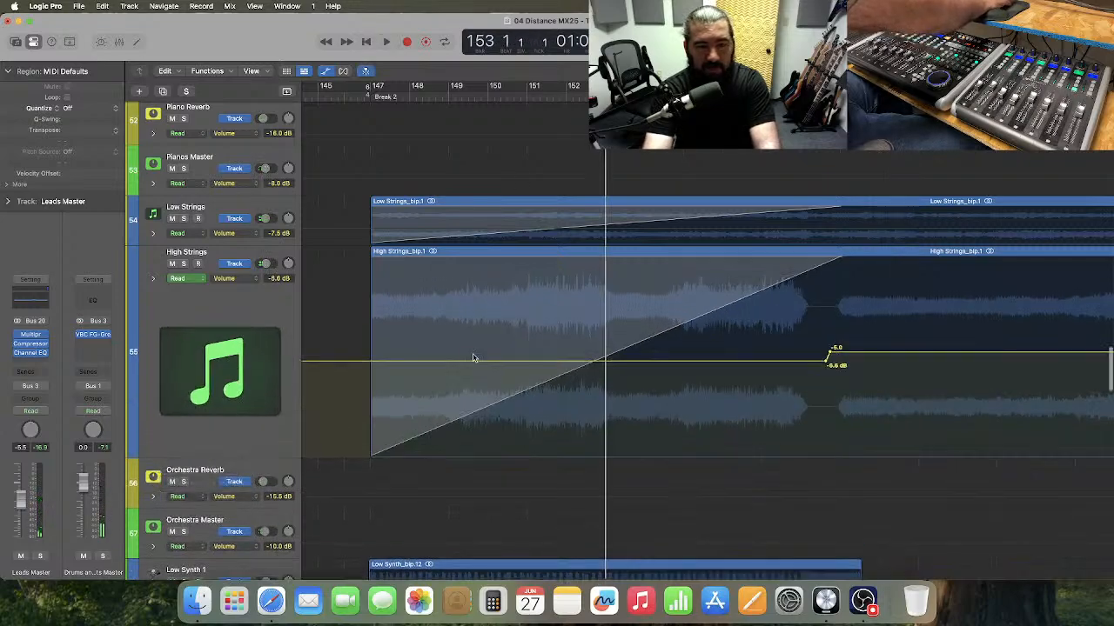
{"action": "left_click_drag", "start_coordinate": [471, 362], "coordinate": [472, 361]}
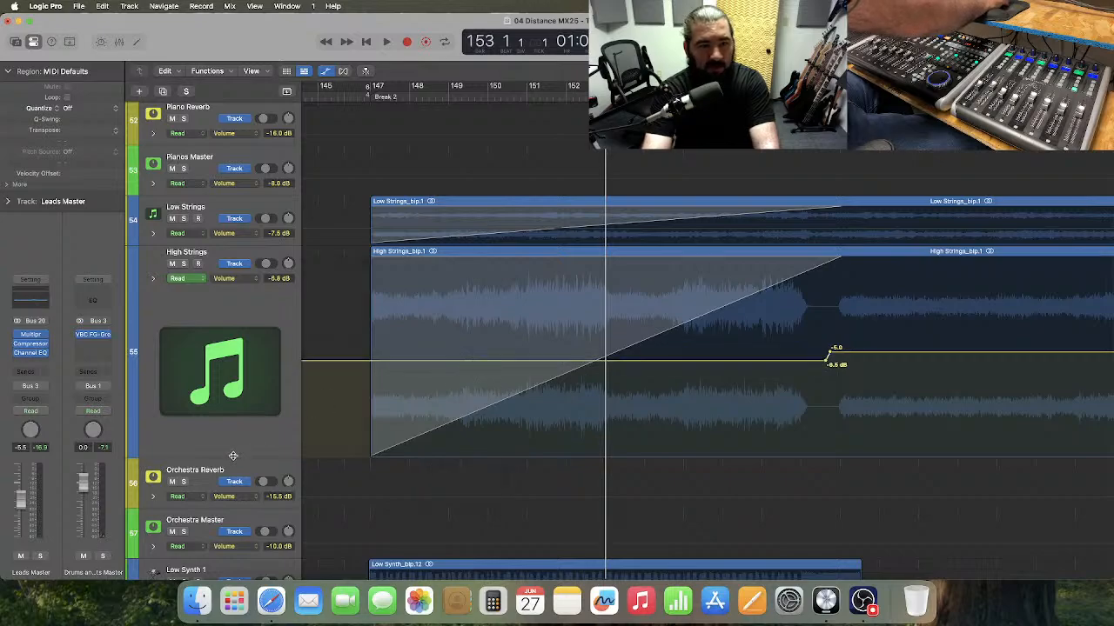
{"action": "left_click_drag", "start_coordinate": [233, 456], "coordinate": [245, 294]}
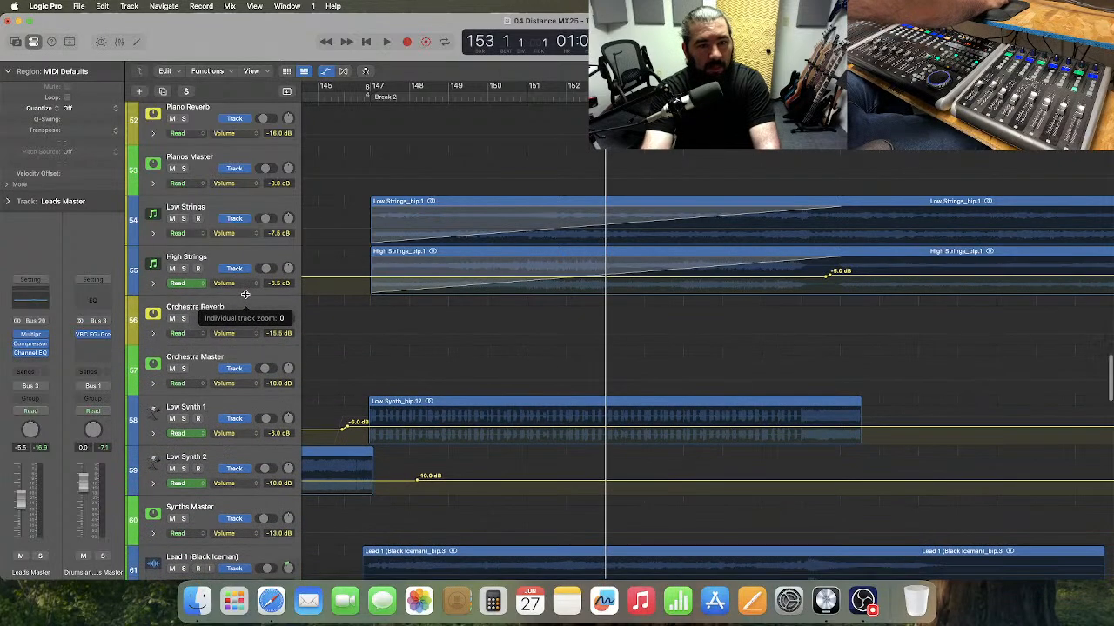
- Return the playhead to bar 1, hide the automation and restore the Lead 2 track to its default height
{"action": "scroll", "coordinate": [355, 383], "scroll_direction": "down", "scroll_amount": 8}
{"action": "key", "text": "super+Left"}
{"action": "key", "text": "super+Left"}
{"action": "key", "text": "super+Left"}
{"action": "key", "text": "super+Left"}
{"action": "key", "text": "super+Left"}
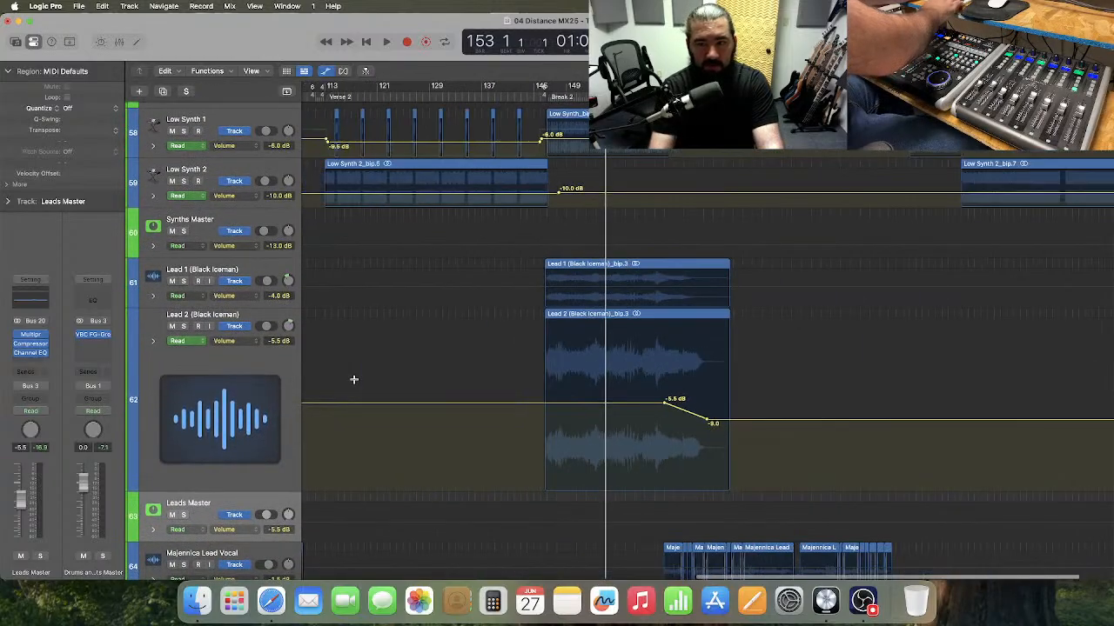
{"action": "key", "text": "super+Left"}
{"action": "key", "text": "super+Left"}
{"action": "key", "text": "Return"}
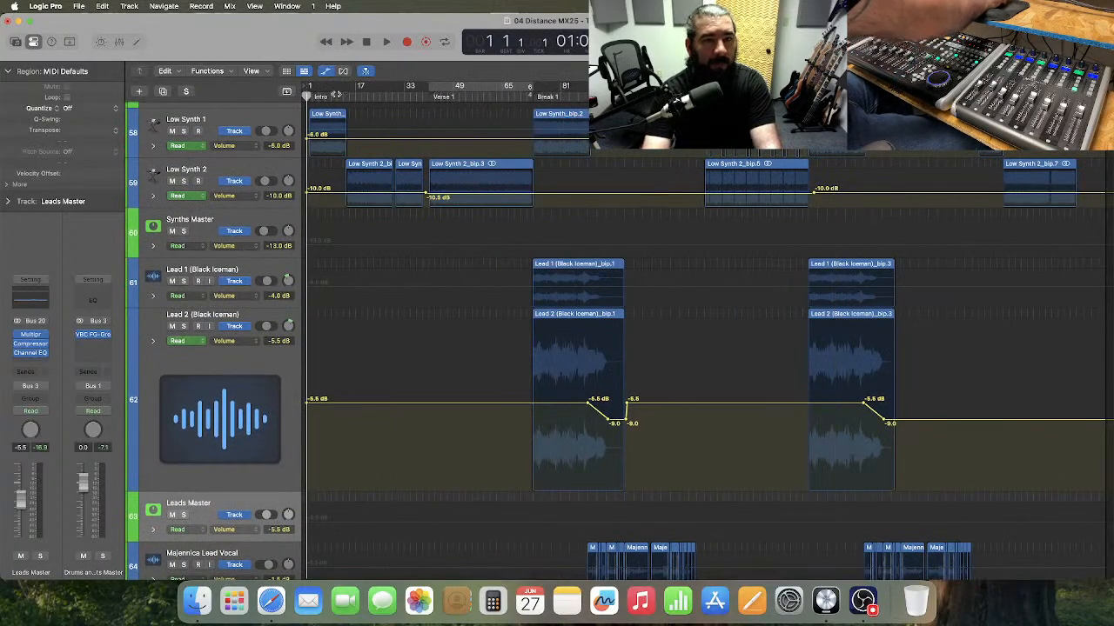
{"action": "left_click", "coordinate": [327, 71]}
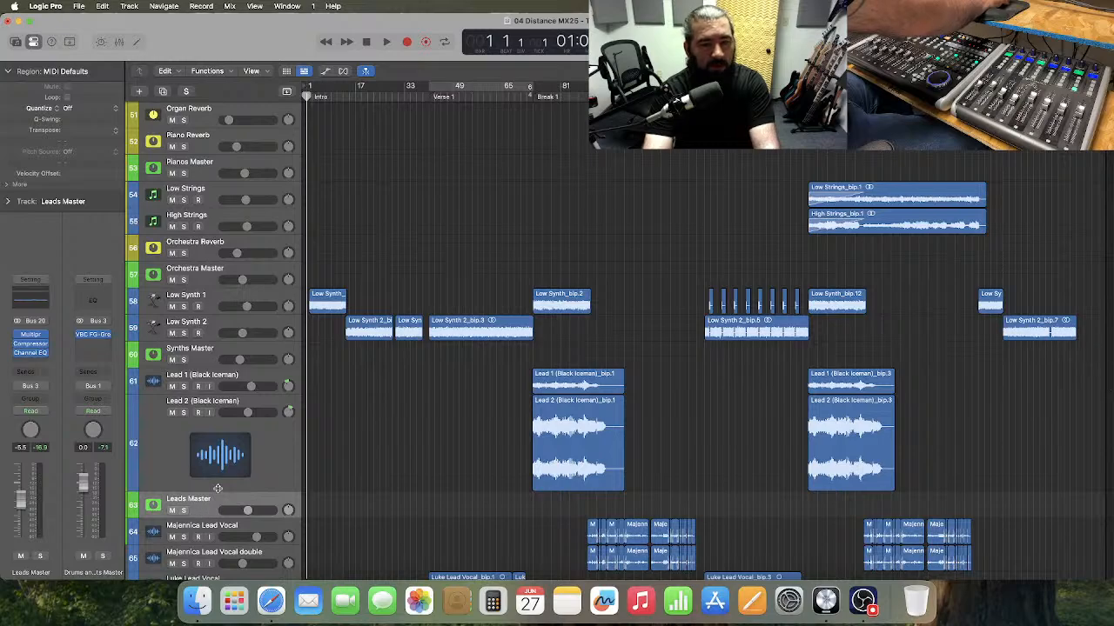
{"action": "left_click_drag", "start_coordinate": [218, 492], "coordinate": [229, 421]}
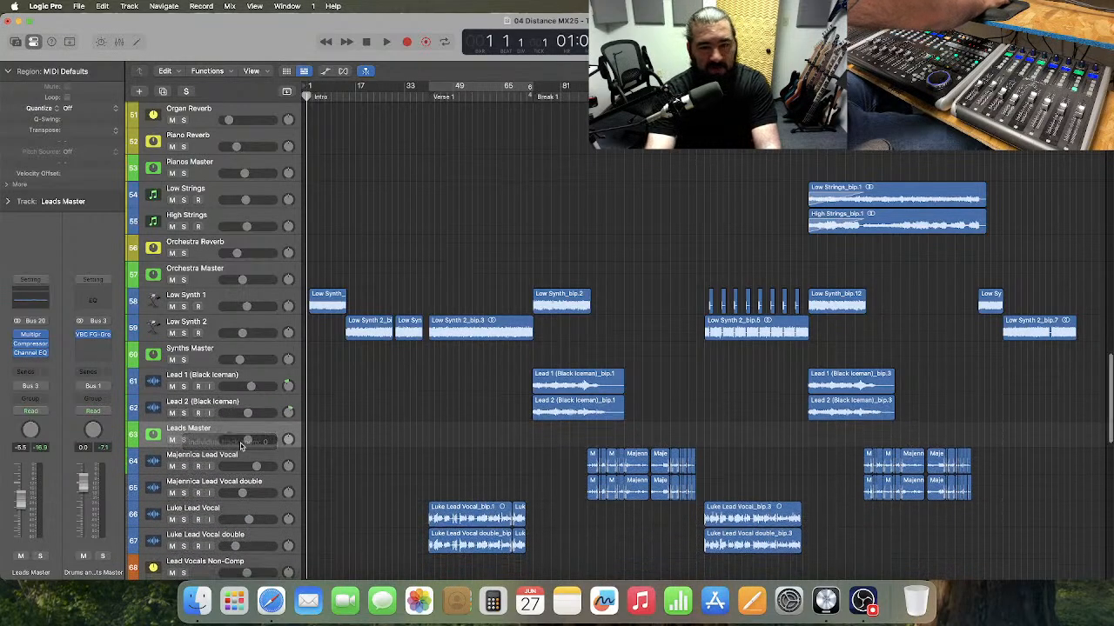
- Place the playhead at bar 84, ahead of Chorus 1, and show the automation on the vocal tracks
{"action": "scroll", "coordinate": [386, 452], "scroll_direction": "down", "scroll_amount": 5}
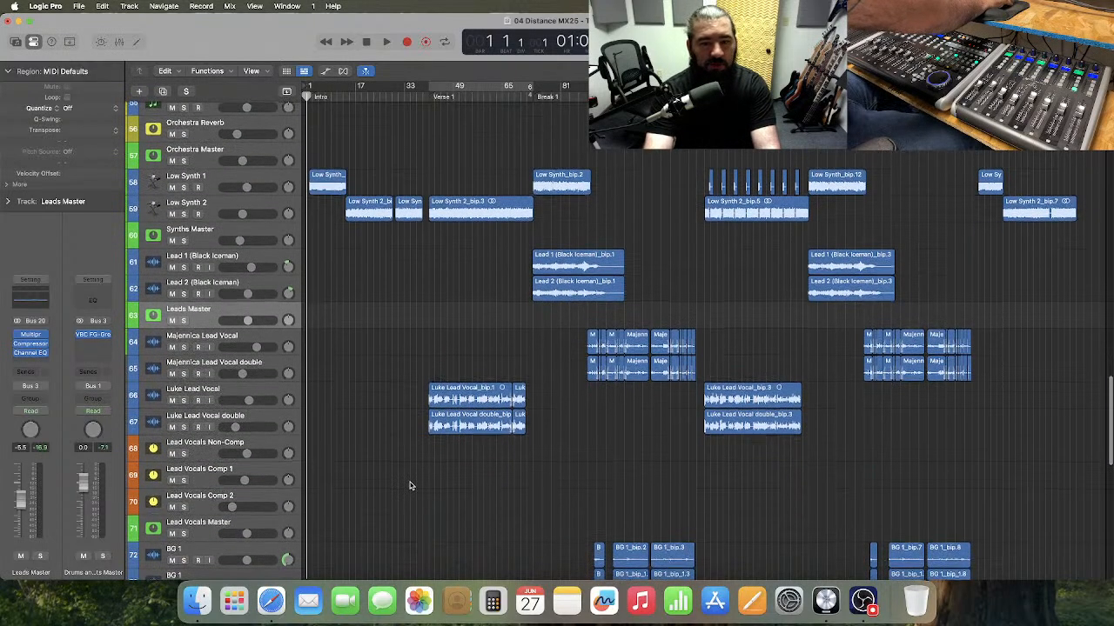
{"action": "scroll", "coordinate": [410, 485], "scroll_direction": "down", "scroll_amount": 5}
{"action": "scroll", "coordinate": [410, 488], "scroll_direction": "up", "scroll_amount": 1}
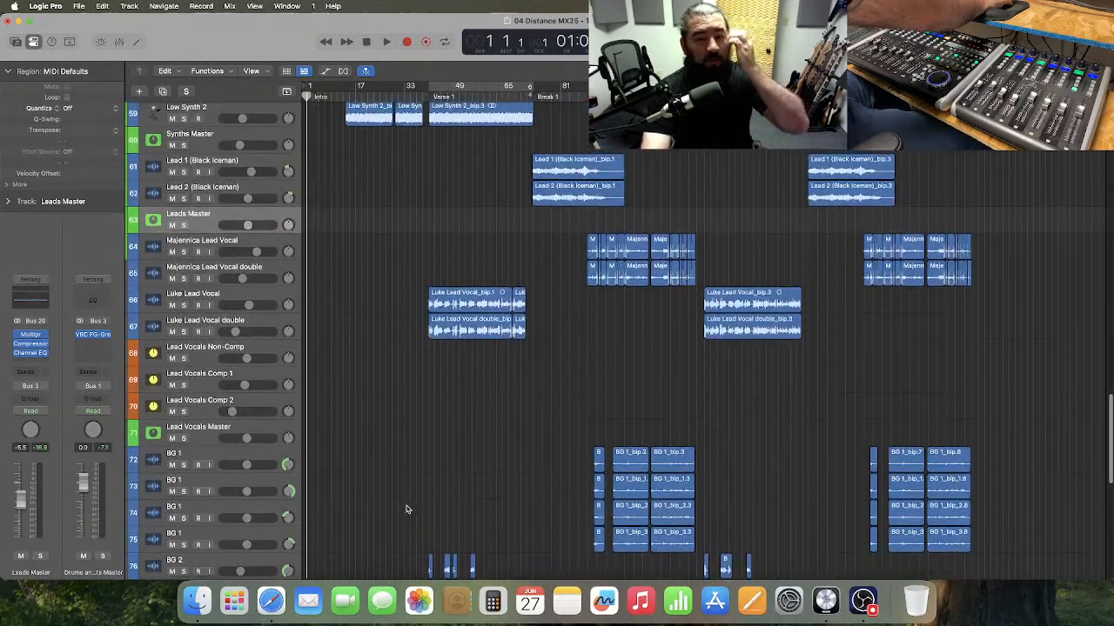
{"action": "left_click", "coordinate": [577, 95]}
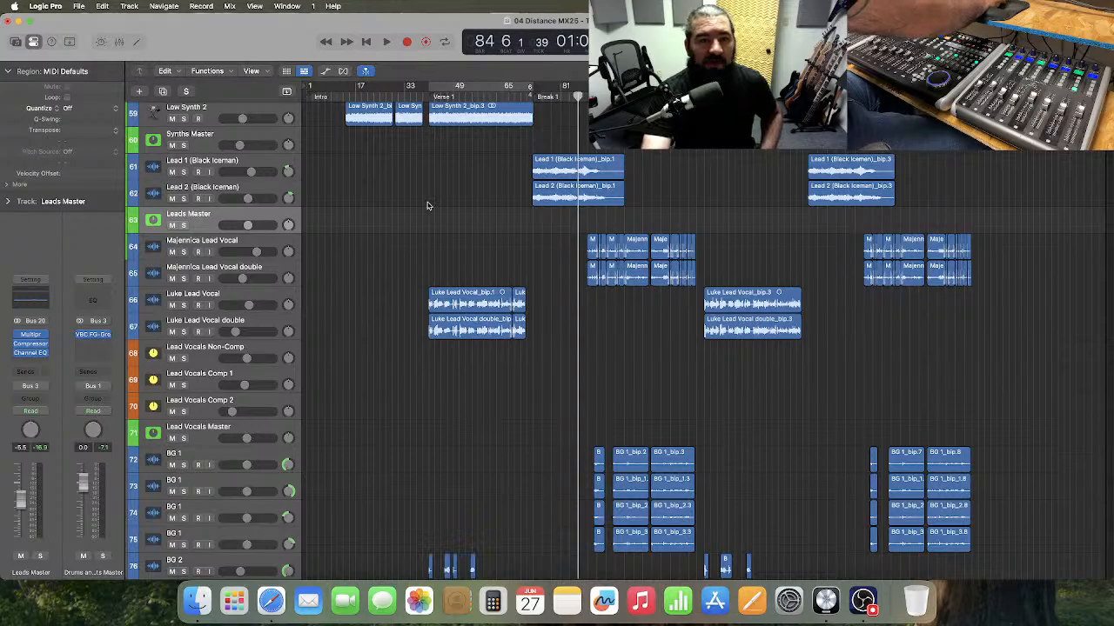
{"action": "left_click", "coordinate": [327, 72]}
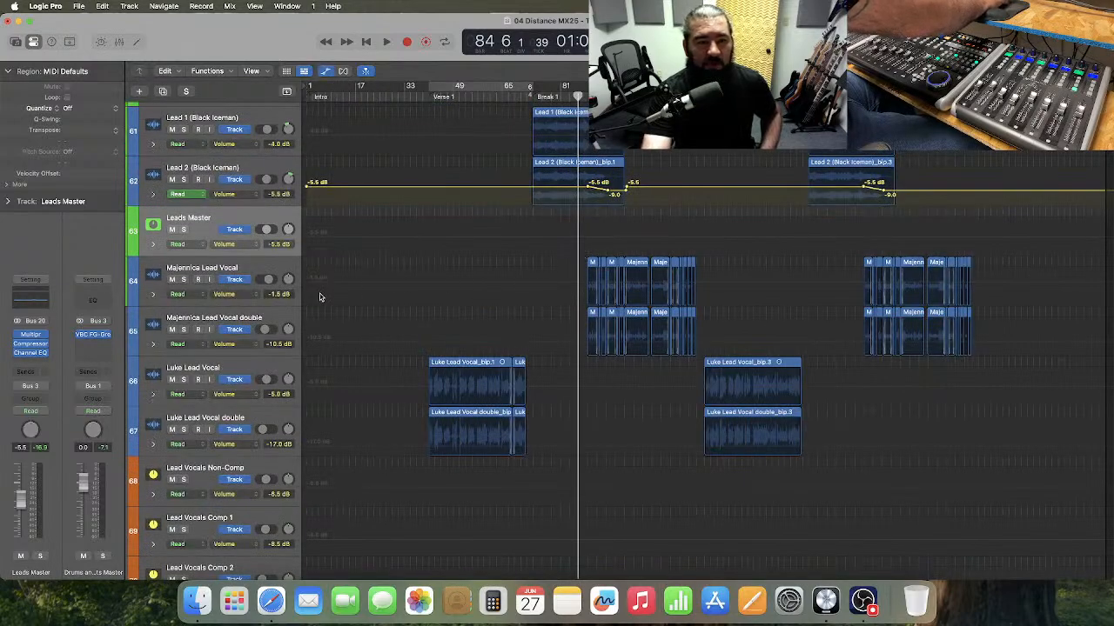
- Enlarge lead vocal track 64 and its double on track 65 together for detailed automation editing ahead of Chorus 1
{"action": "key", "text": "super+Right"}
{"action": "key", "text": "super+Right"}
{"action": "key", "text": "super+Right"}
{"action": "key", "text": "super+Right"}
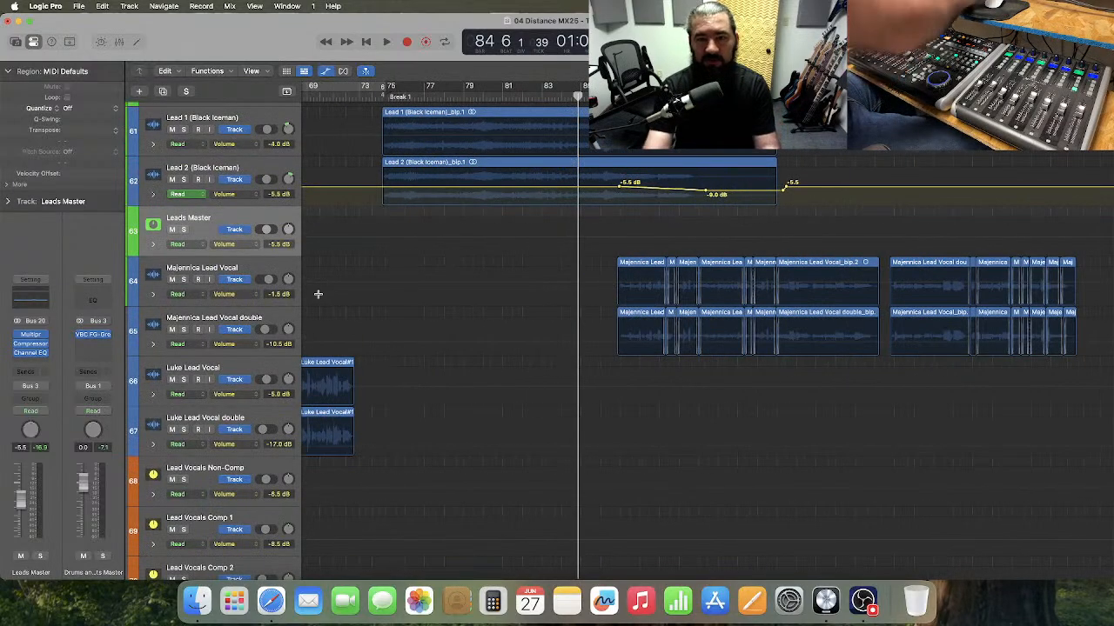
{"action": "key", "text": "super+Right"}
{"action": "key", "text": "super+Right"}
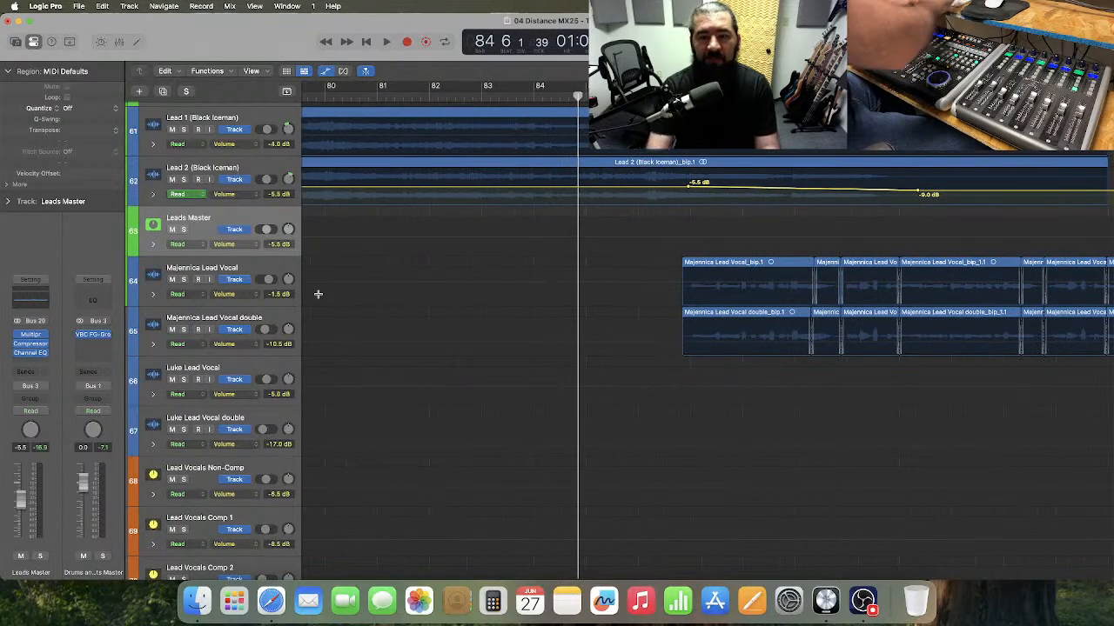
{"action": "key", "text": "super+Left"}
{"action": "key", "text": "super+Left"}
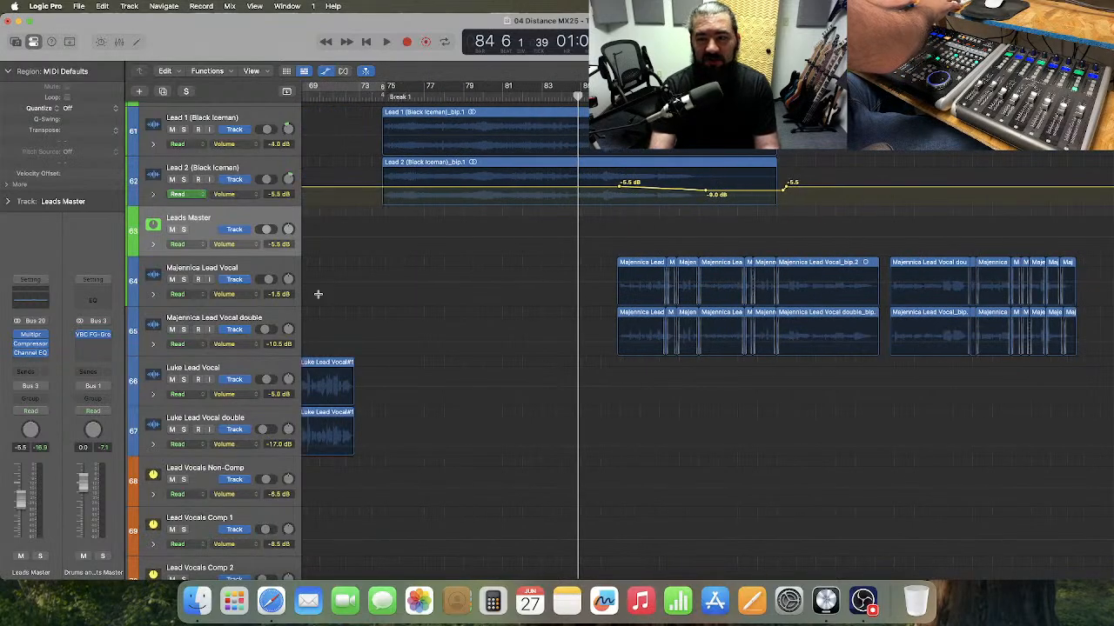
{"action": "key", "text": "super+Right"}
{"action": "key", "text": "super+Right"}
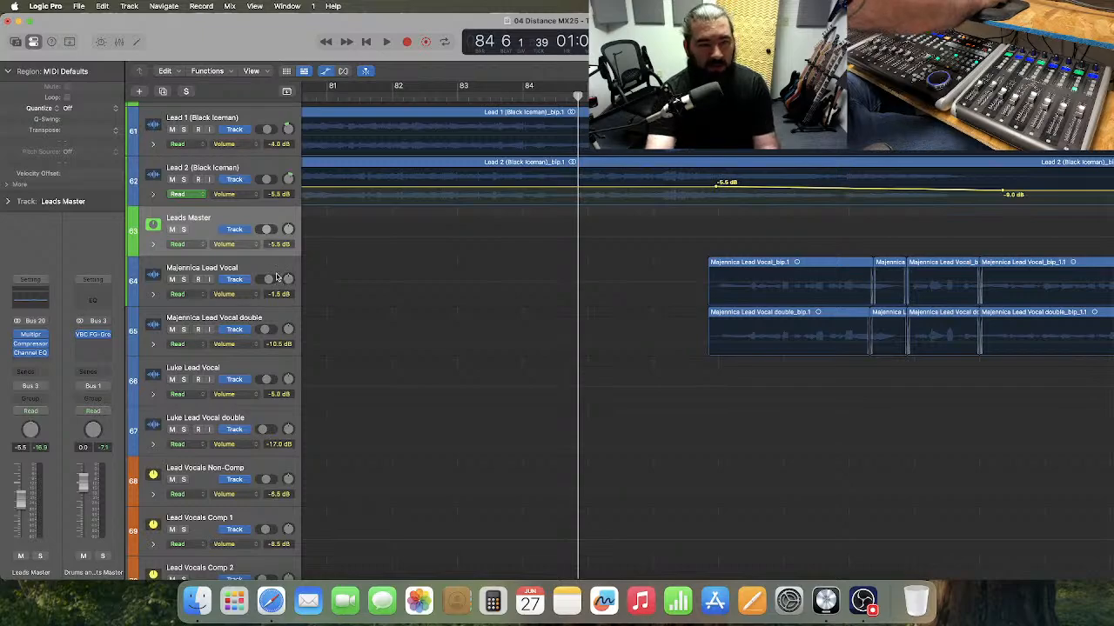
{"action": "left_click", "coordinate": [277, 279]}
{"action": "left_click", "coordinate": [275, 322], "text": "shift"}
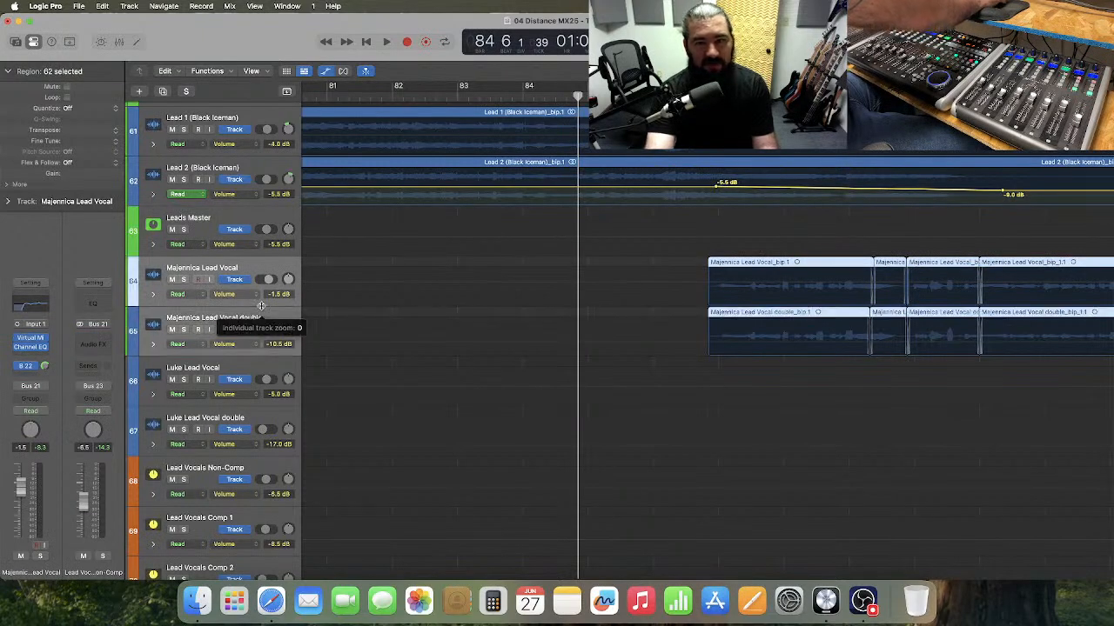
{"action": "left_click_drag", "start_coordinate": [261, 305], "coordinate": [263, 391]}
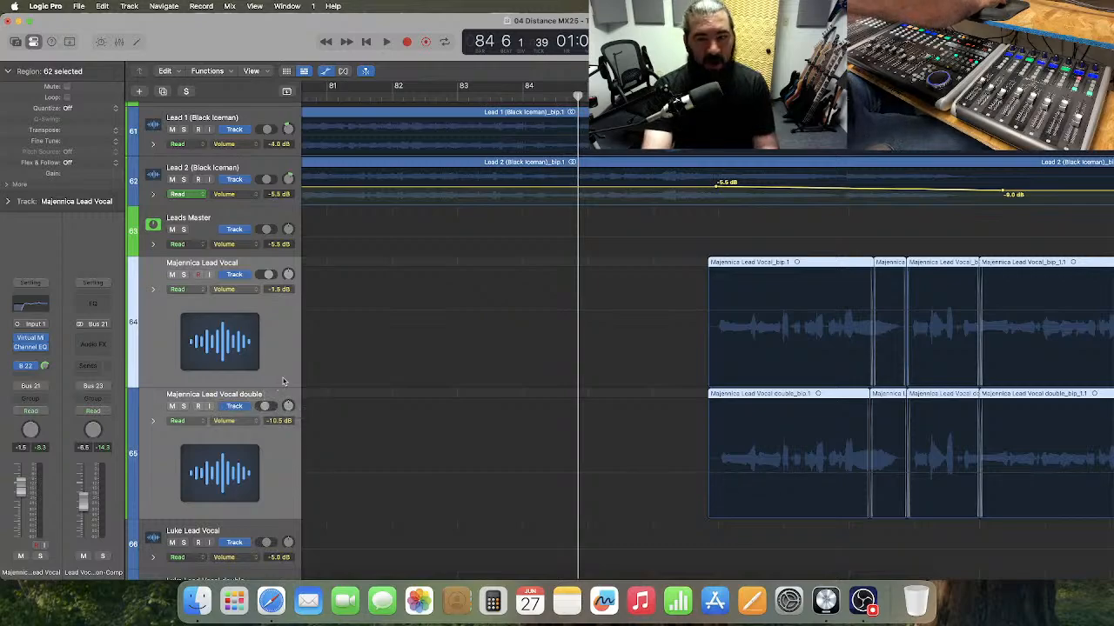
- Look through the chorus vocal regions, select only lead vocal track 64 and play Chorus 1 from bar 86
{"action": "scroll", "coordinate": [338, 365], "scroll_direction": "right", "scroll_amount": 10}
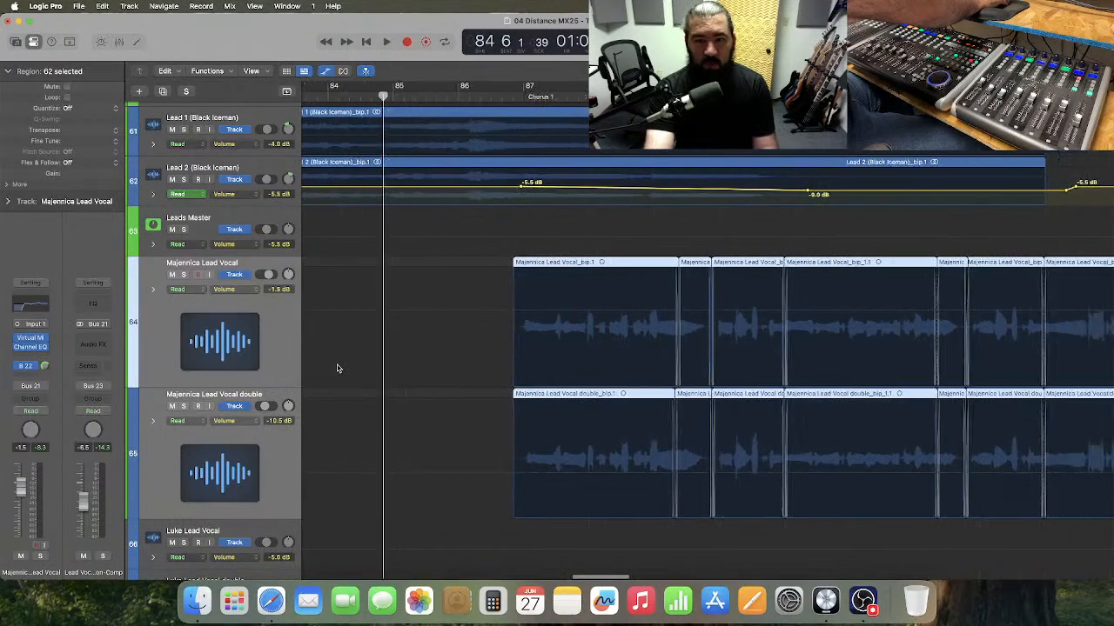
{"action": "scroll", "coordinate": [338, 368], "scroll_direction": "right", "scroll_amount": 10}
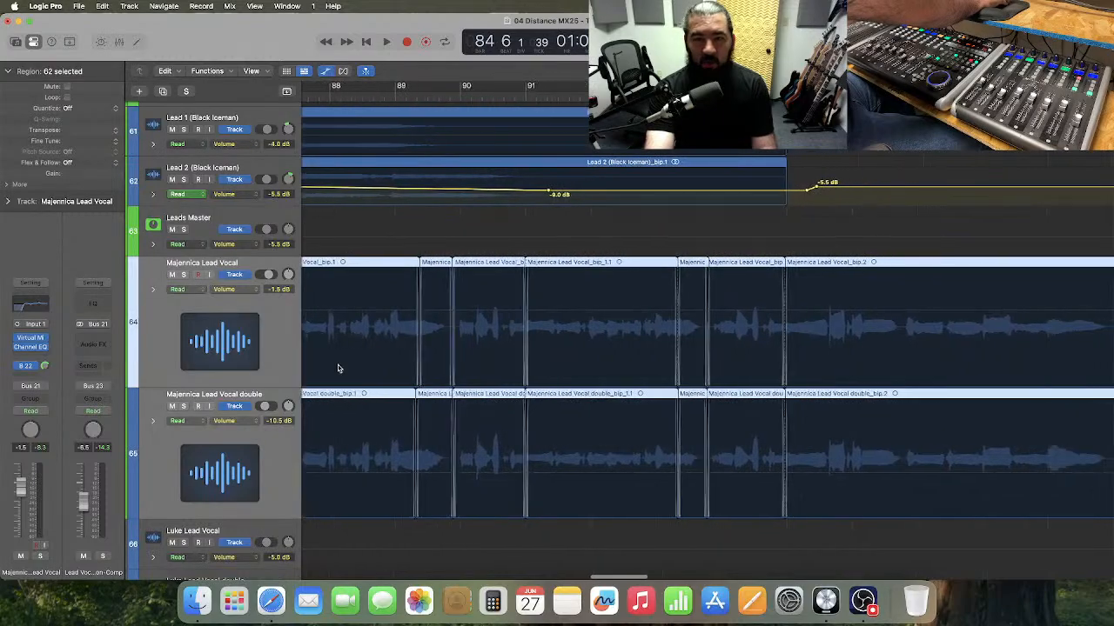
{"action": "scroll", "coordinate": [338, 368], "scroll_direction": "right", "scroll_amount": 20}
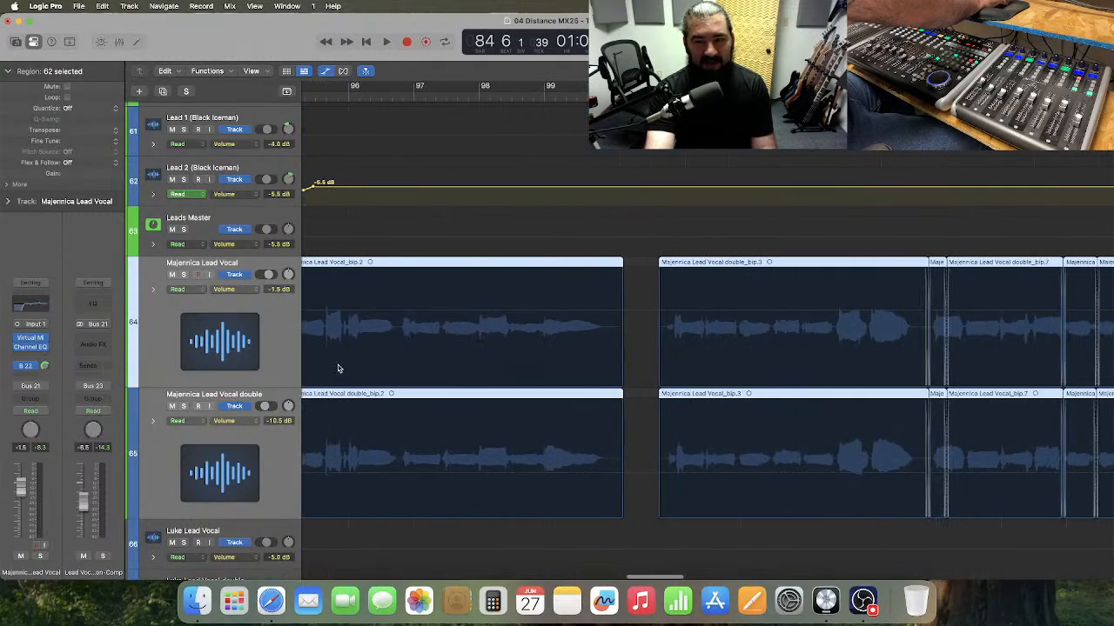
{"action": "scroll", "coordinate": [339, 368], "scroll_direction": "left", "scroll_amount": 20}
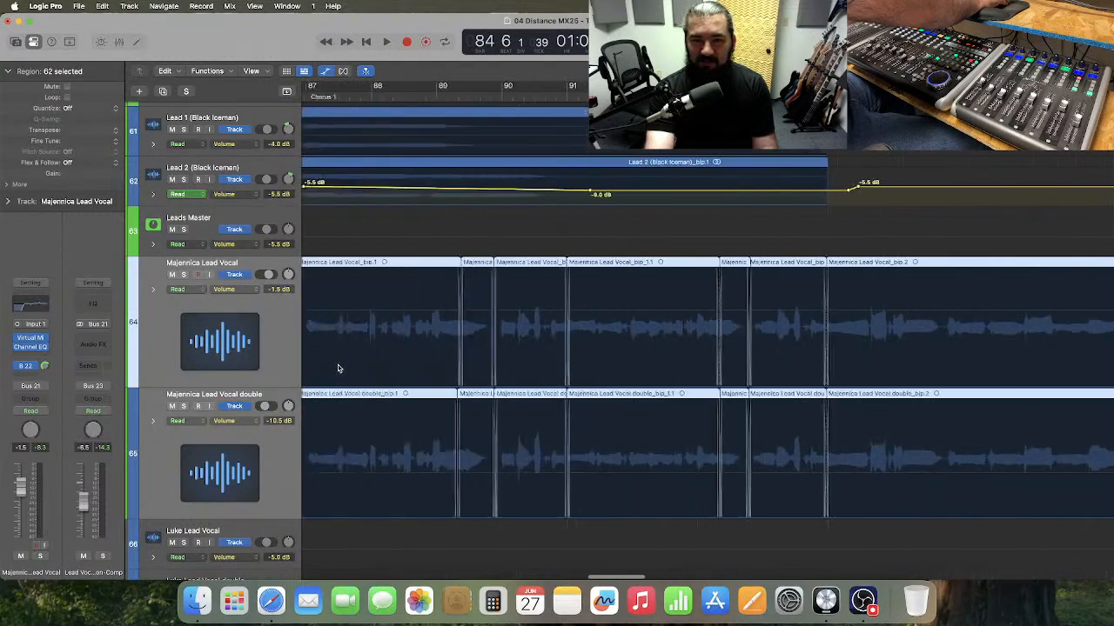
{"action": "scroll", "coordinate": [337, 368], "scroll_direction": "right", "scroll_amount": 1}
{"action": "left_click", "coordinate": [275, 361]}
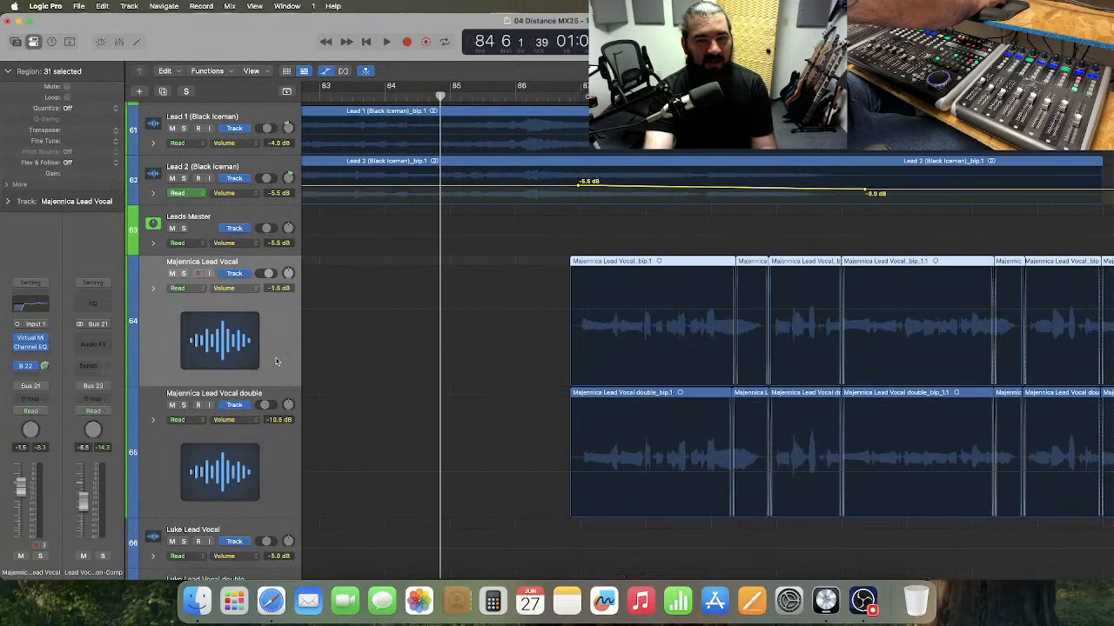
{"action": "scroll", "coordinate": [276, 361], "scroll_direction": "right", "scroll_amount": 3}
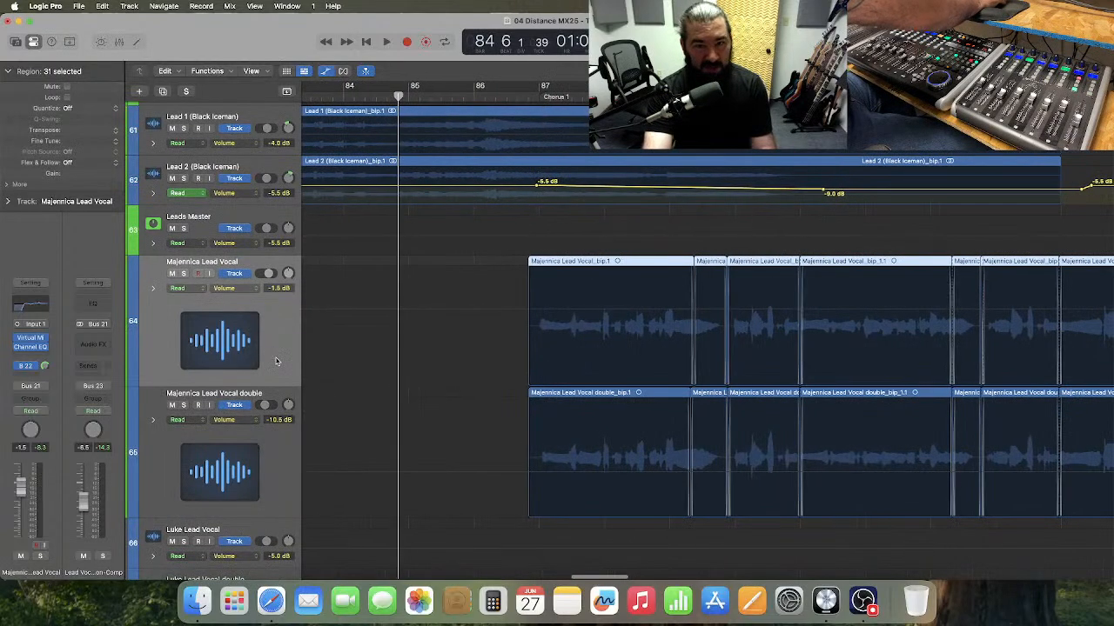
{"action": "scroll", "coordinate": [276, 361], "scroll_direction": "right", "scroll_amount": 2}
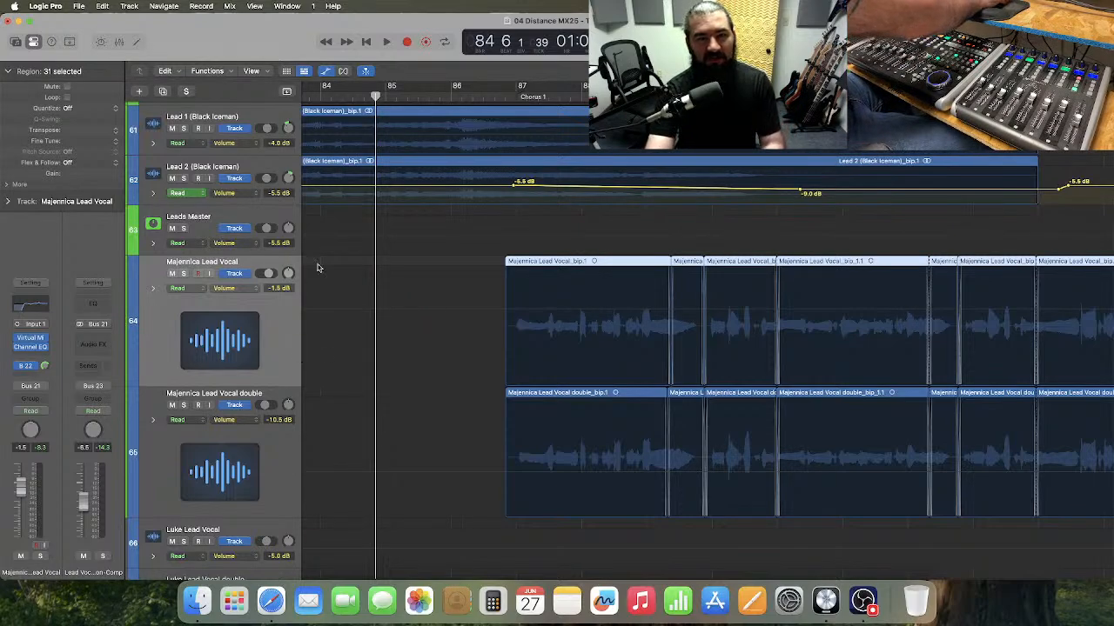
{"action": "left_click", "coordinate": [493, 97]}
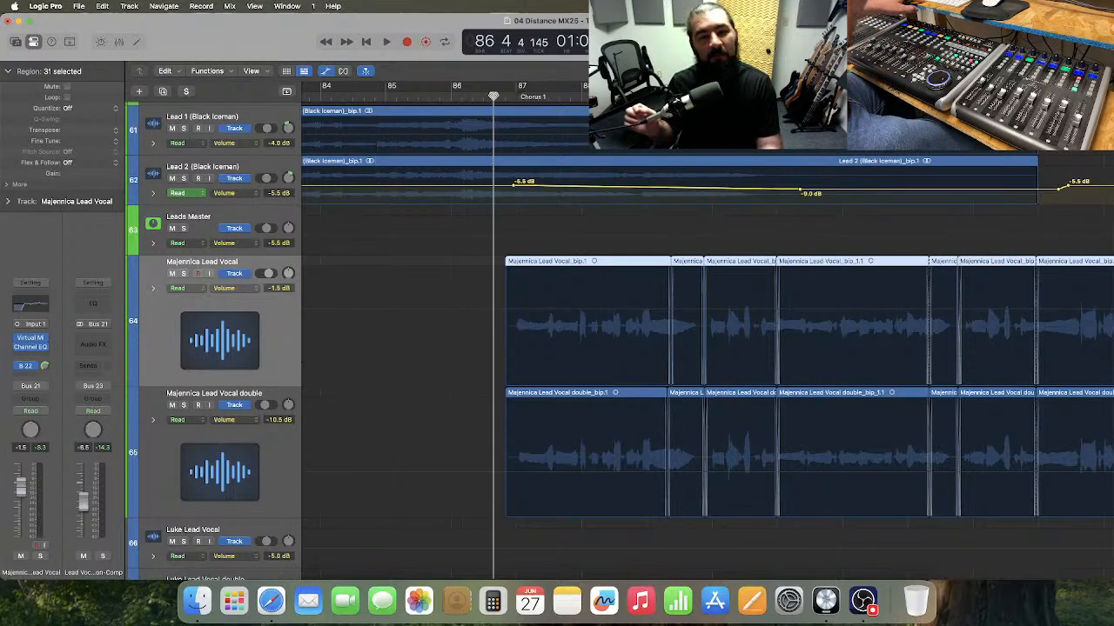
{"action": "key", "text": "space"}
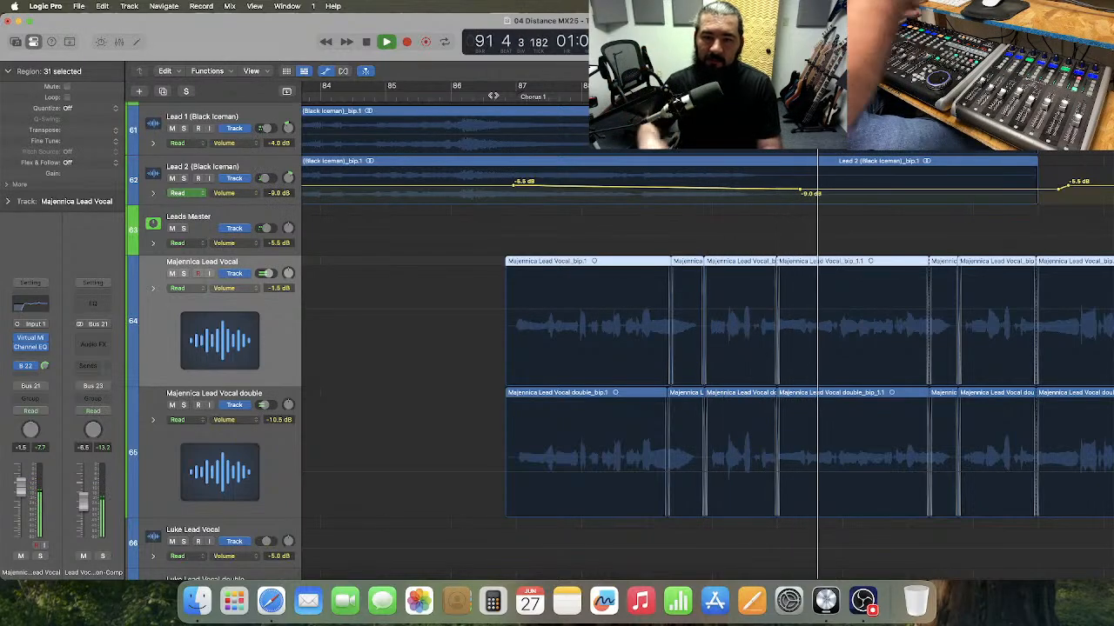
{"action": "key", "text": "space"}
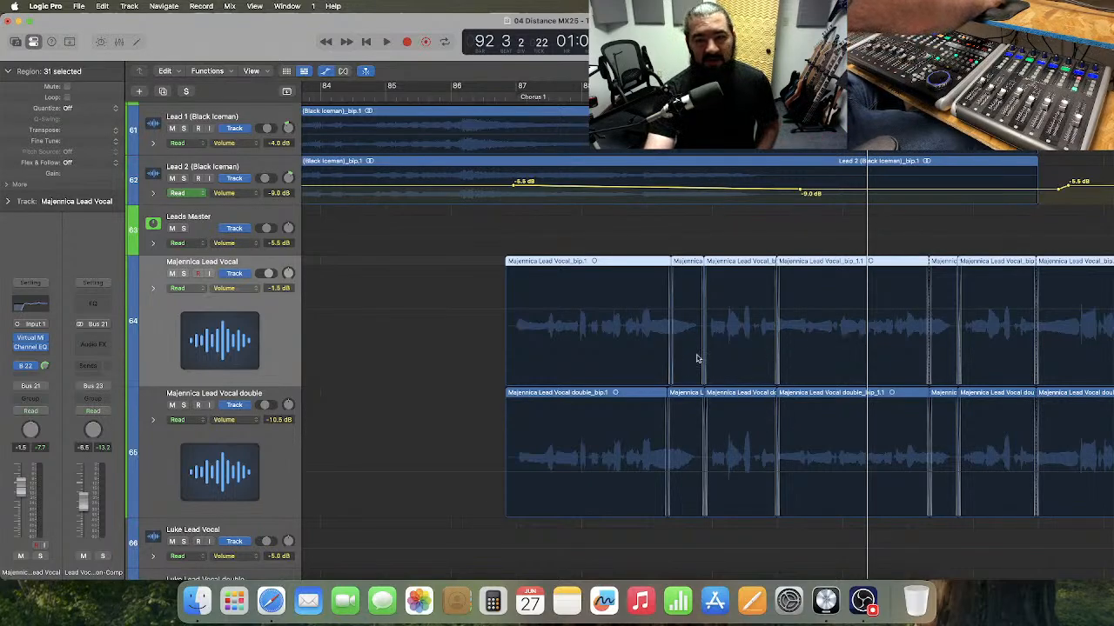
- Review the Chorus 1 vocal waveforms and play the section again from bar 86 to check the phrase levels
{"action": "scroll", "coordinate": [682, 378], "scroll_direction": "right", "scroll_amount": 3}
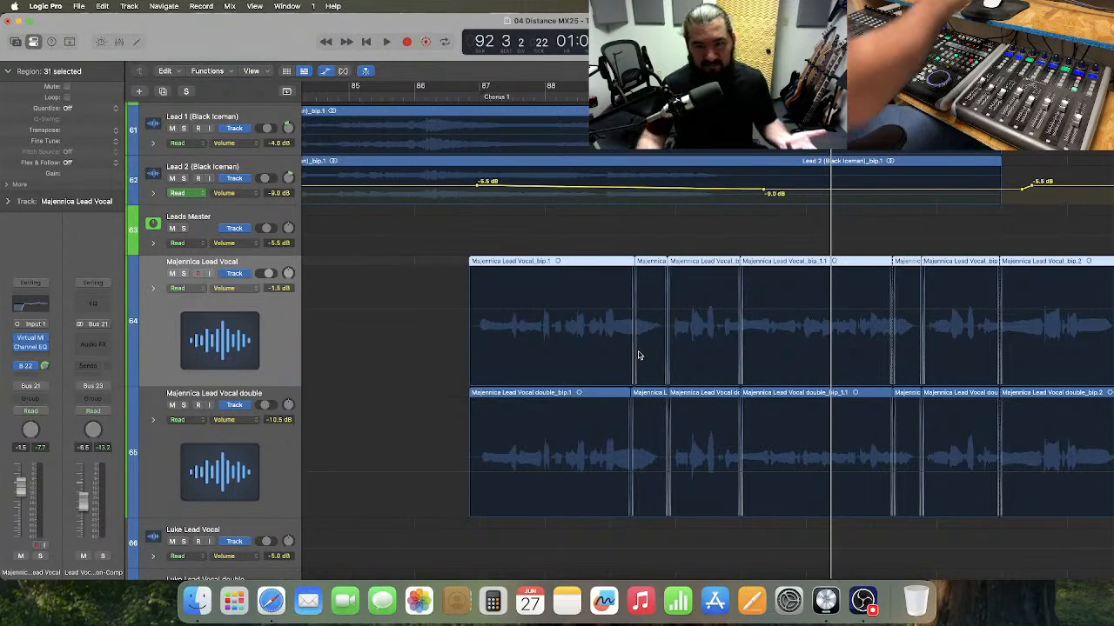
{"action": "scroll", "coordinate": [638, 355], "scroll_direction": "right", "scroll_amount": 5}
{"action": "scroll", "coordinate": [638, 355], "scroll_direction": "right", "scroll_amount": 4}
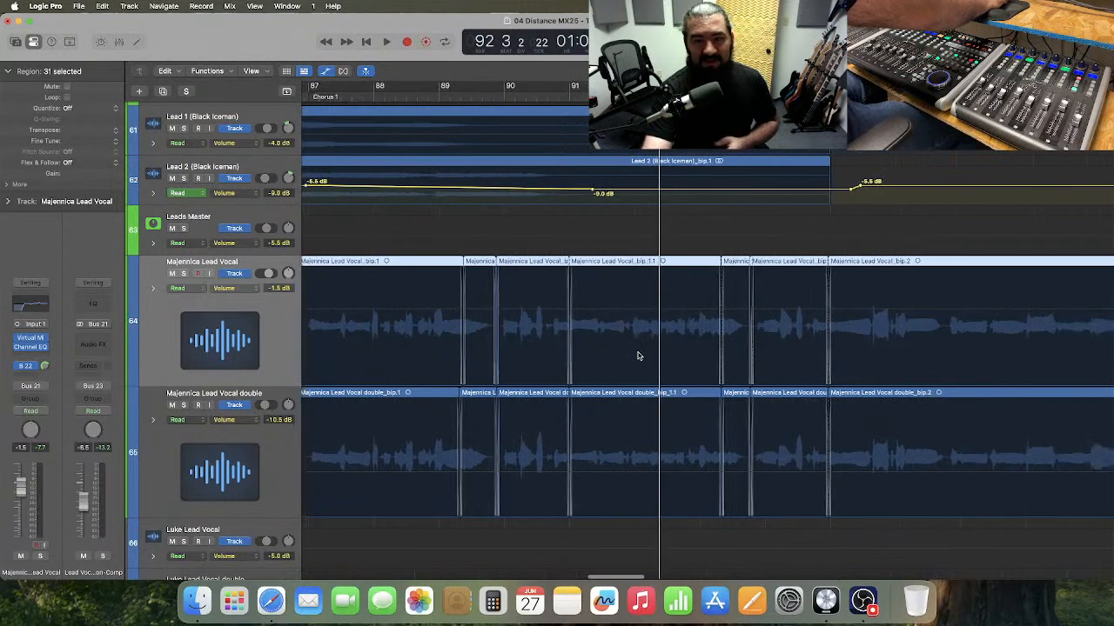
{"action": "scroll", "coordinate": [637, 355], "scroll_direction": "right", "scroll_amount": 8}
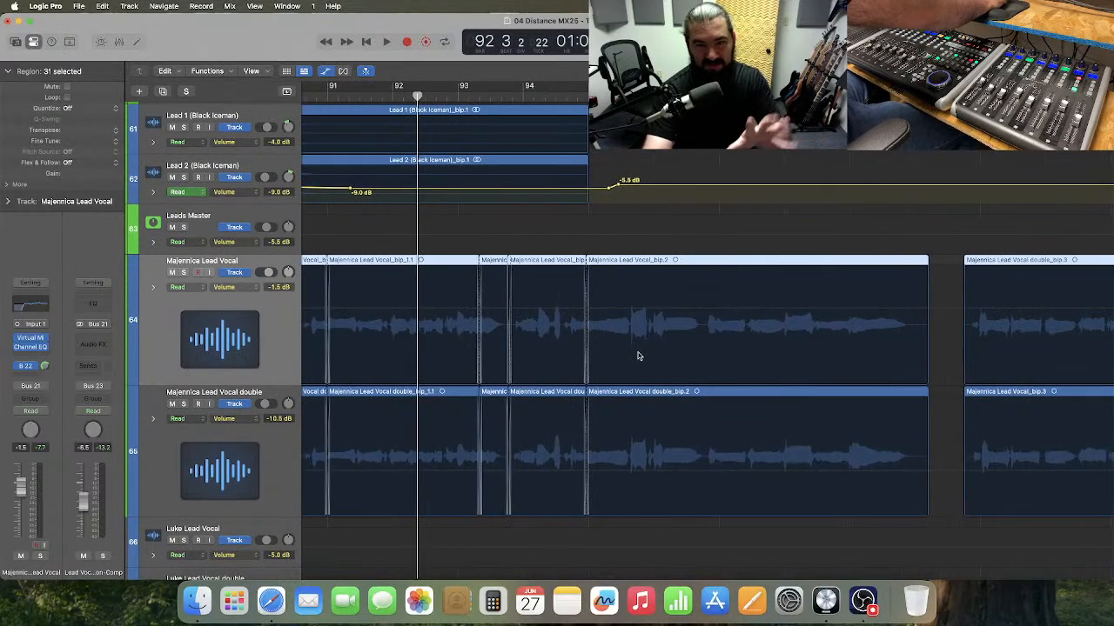
{"action": "scroll", "coordinate": [638, 355], "scroll_direction": "left", "scroll_amount": 11}
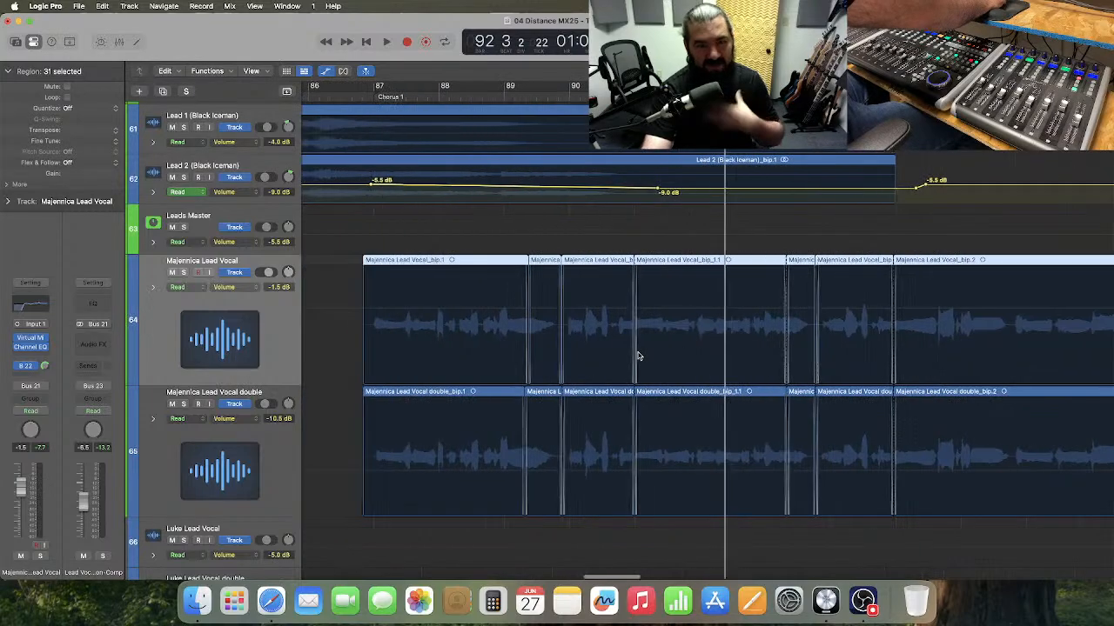
{"action": "scroll", "coordinate": [638, 355], "scroll_direction": "left", "scroll_amount": 1}
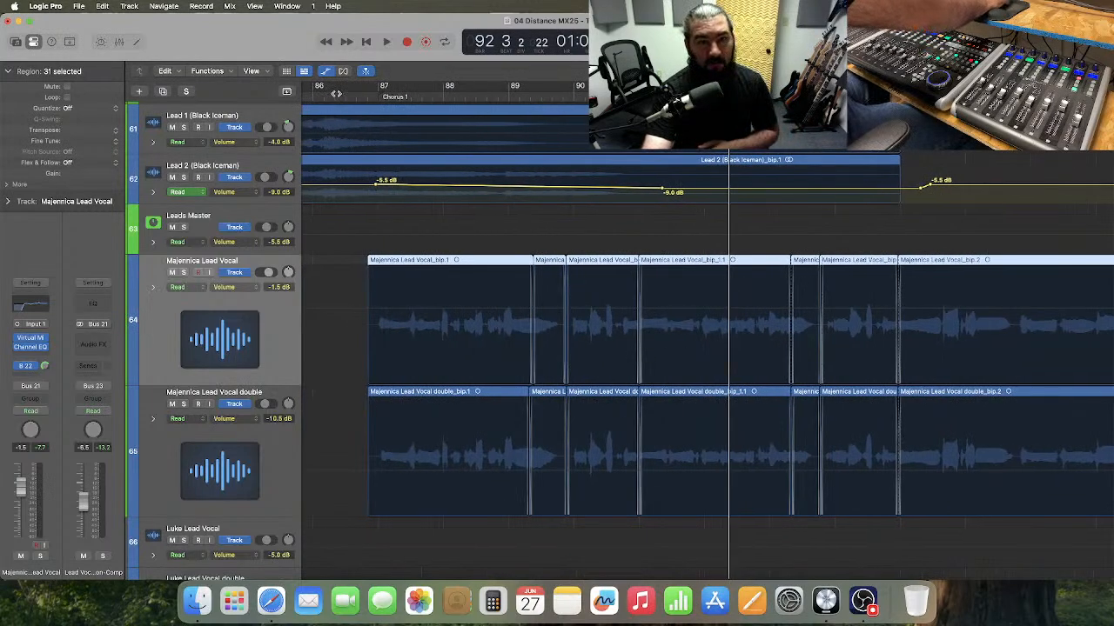
{"action": "left_click", "coordinate": [338, 94]}
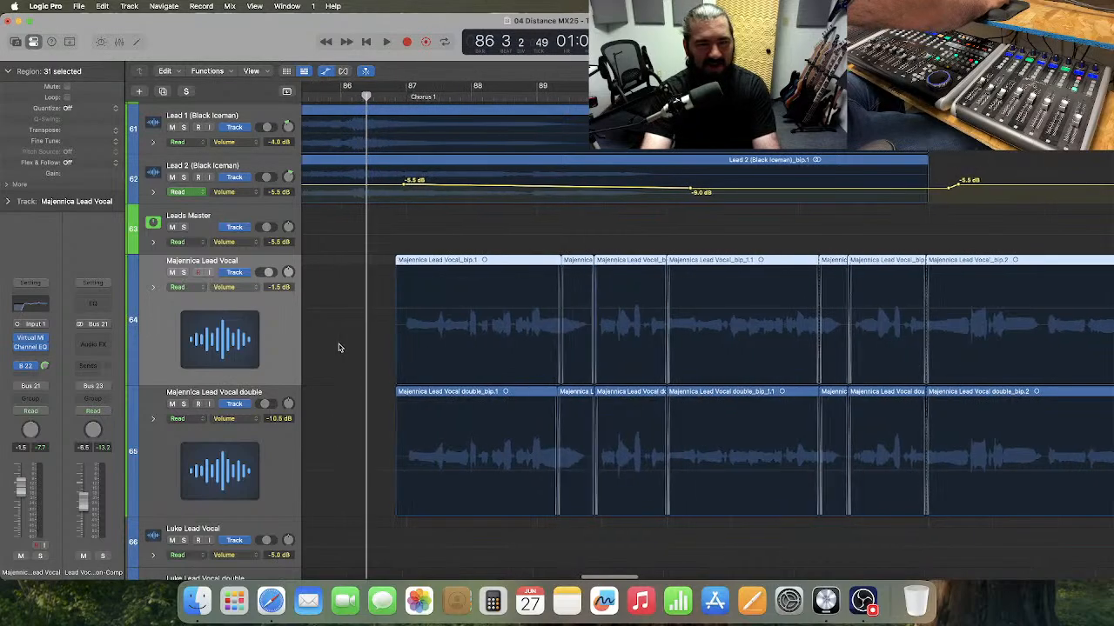
{"action": "scroll", "coordinate": [340, 348], "scroll_direction": "down", "scroll_amount": 2}
{"action": "scroll", "coordinate": [339, 348], "scroll_direction": "left", "scroll_amount": 2}
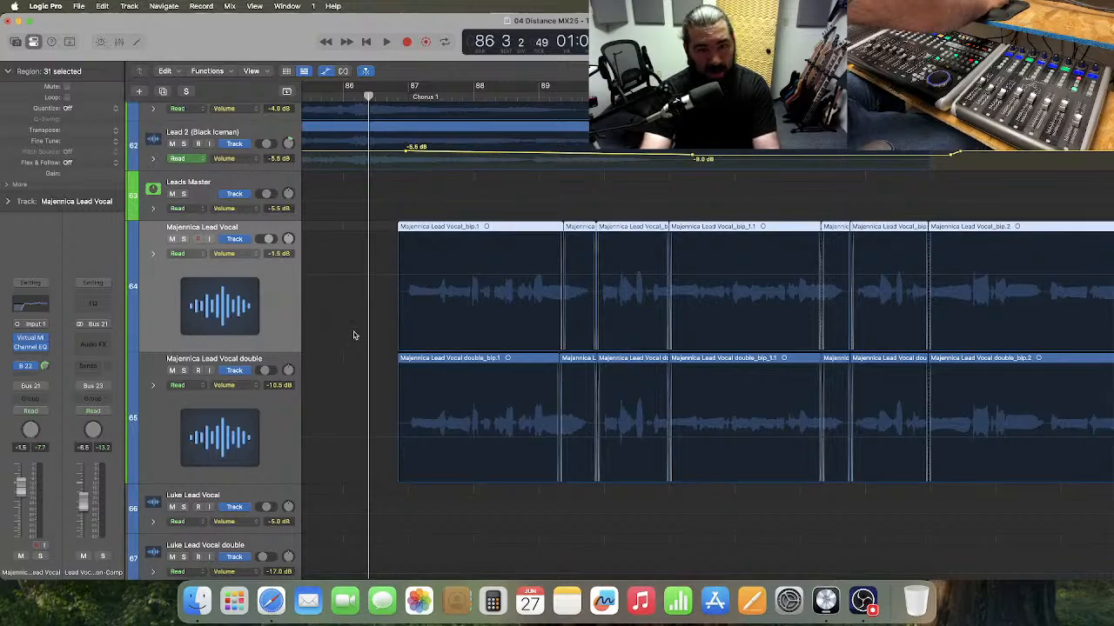
{"action": "key", "text": "space"}
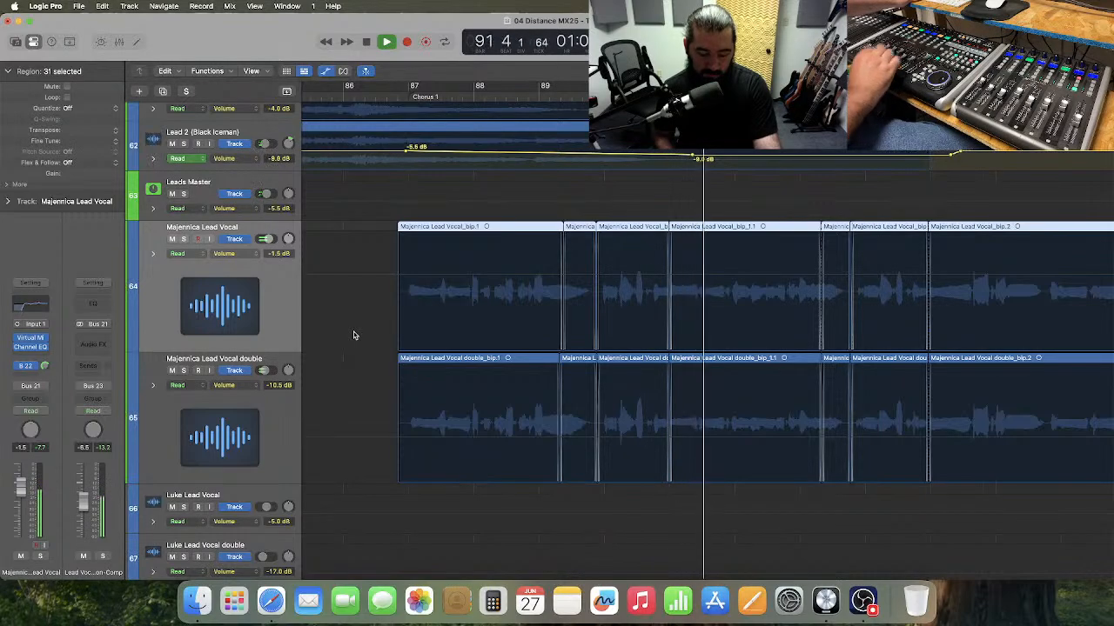
{"action": "key", "text": "space"}
- Raise the volume automation at the start of bar 91 to +1.0 dB on track 64 and -8.0 dB on track 65, and play from bar 90
{"action": "key", "text": "super+Right"}
{"action": "key", "text": "super+Right"}
{"action": "key", "text": "super+Right"}
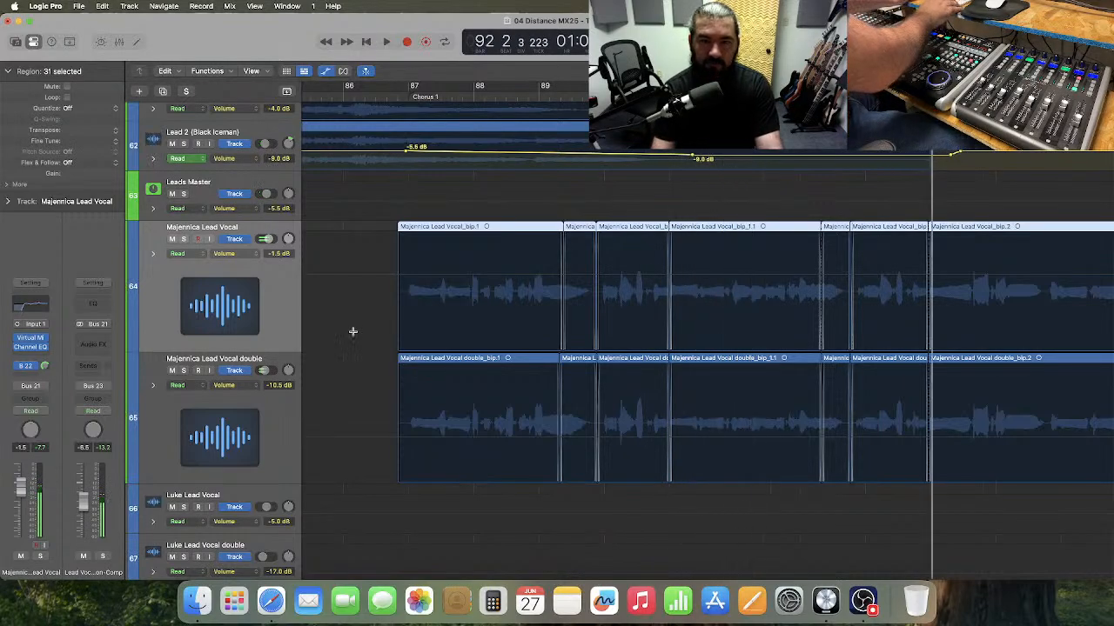
{"action": "scroll", "coordinate": [534, 321], "scroll_direction": "right", "scroll_amount": 10}
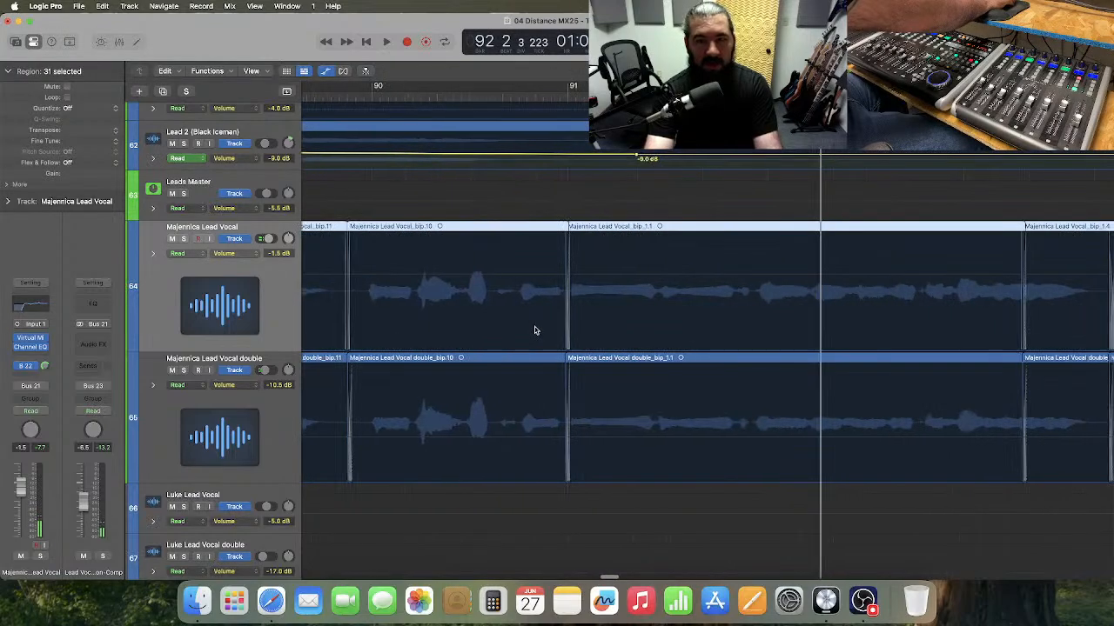
{"action": "left_click", "coordinate": [585, 324]}
{"action": "left_click_drag", "start_coordinate": [566, 302], "coordinate": [641, 439]}
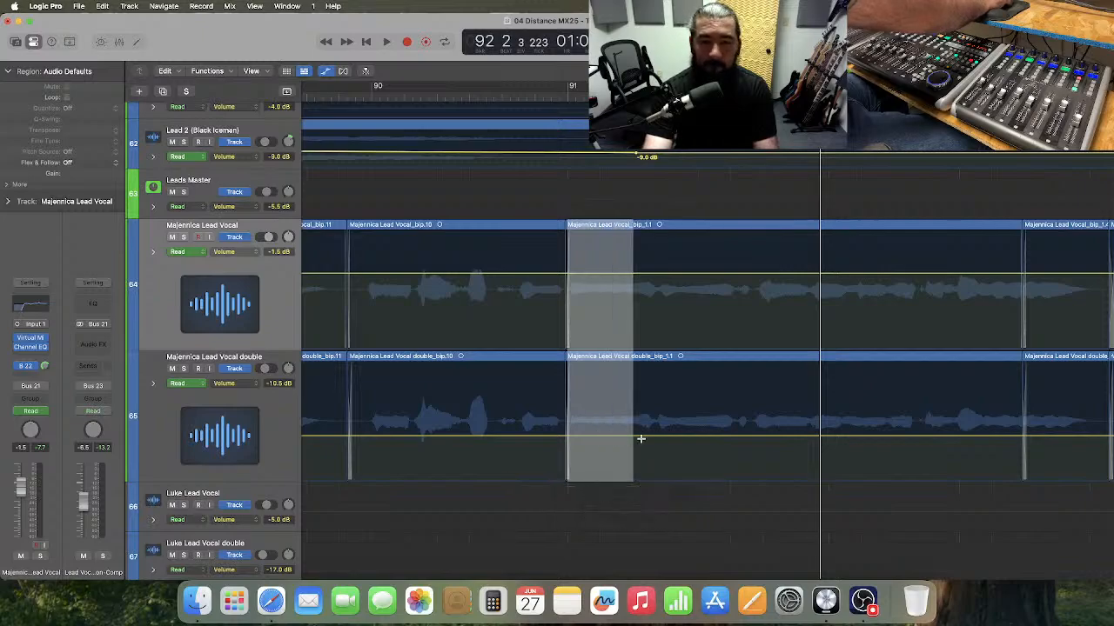
{"action": "left_click", "coordinate": [583, 317]}
{"action": "left_click_drag", "start_coordinate": [566, 306], "coordinate": [651, 429]}
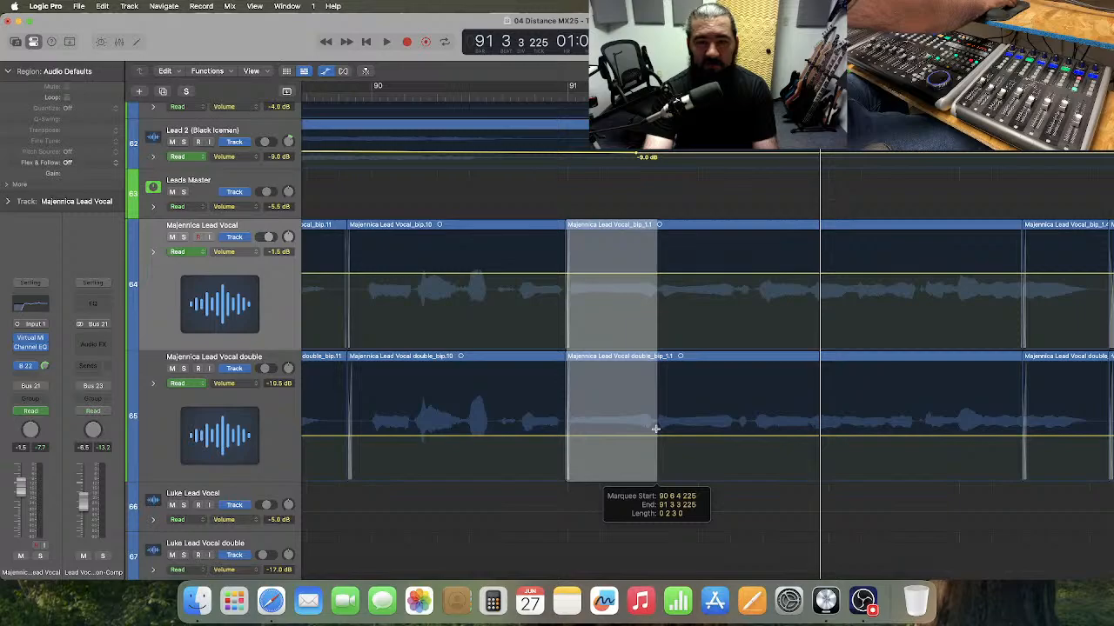
{"action": "left_click_drag", "start_coordinate": [655, 428], "coordinate": [656, 428]}
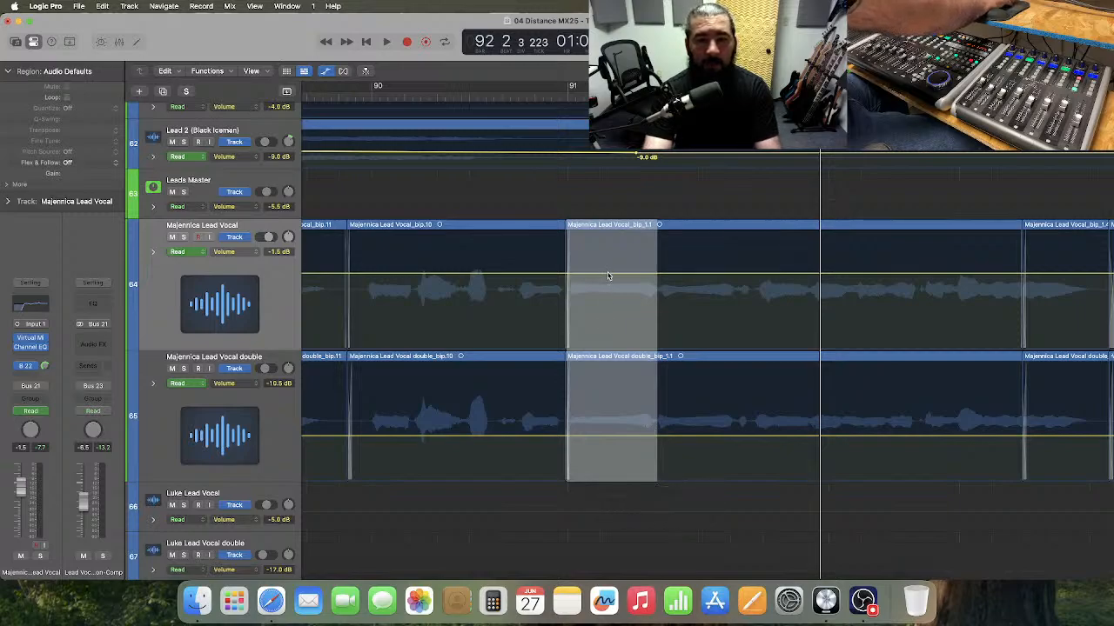
{"action": "left_click_drag", "start_coordinate": [608, 276], "coordinate": [608, 271]}
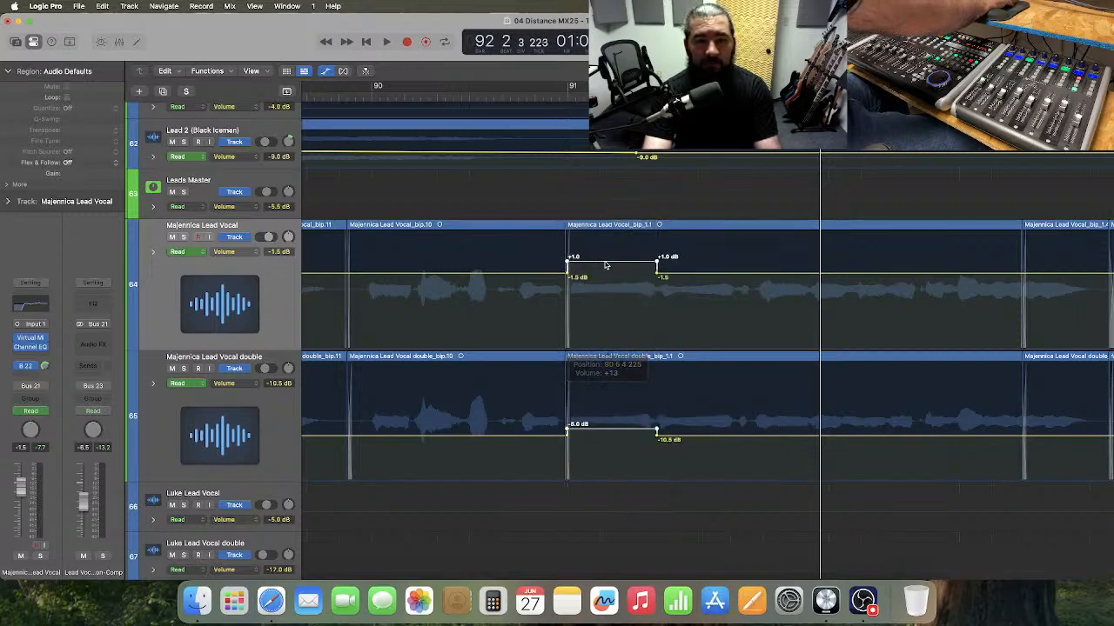
{"action": "left_click", "coordinate": [372, 99]}
{"action": "key", "text": "space"}
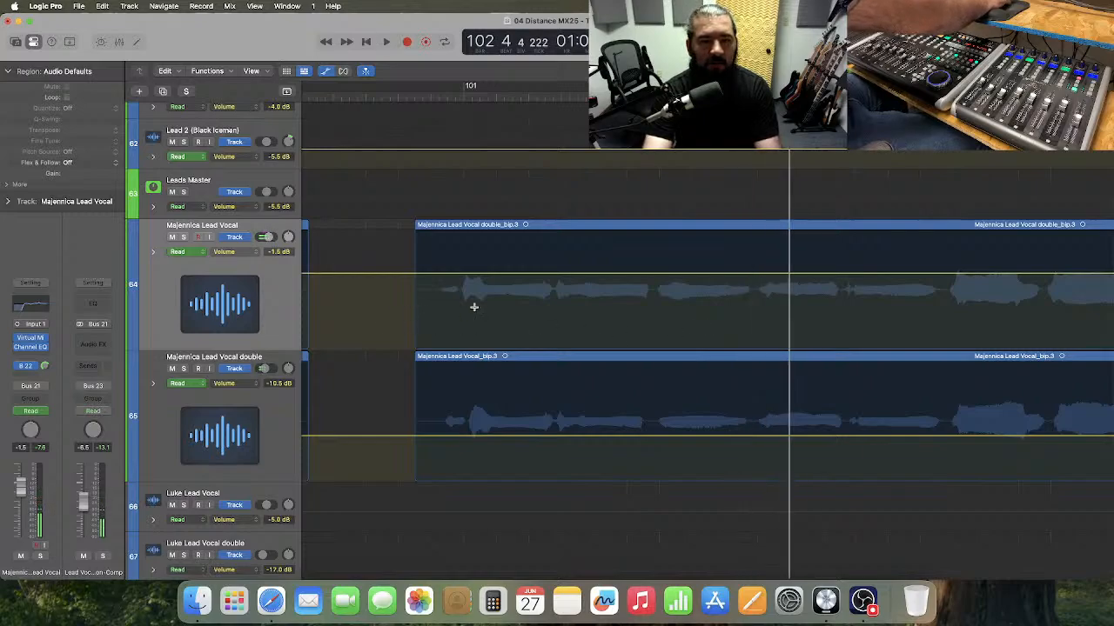
- Raise the volume automation of the pickup syllable just before bar 101 to +3.5 dB on track 64 and -5.5 dB on track 65
{"action": "left_click_drag", "start_coordinate": [424, 304], "coordinate": [458, 421]}
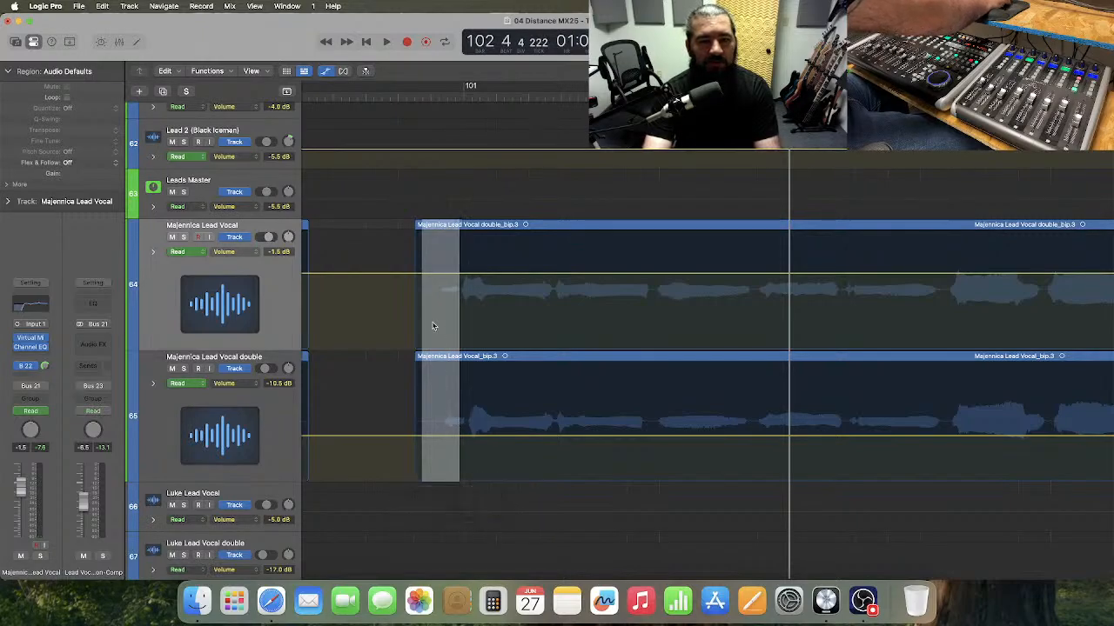
{"action": "left_click", "coordinate": [433, 326]}
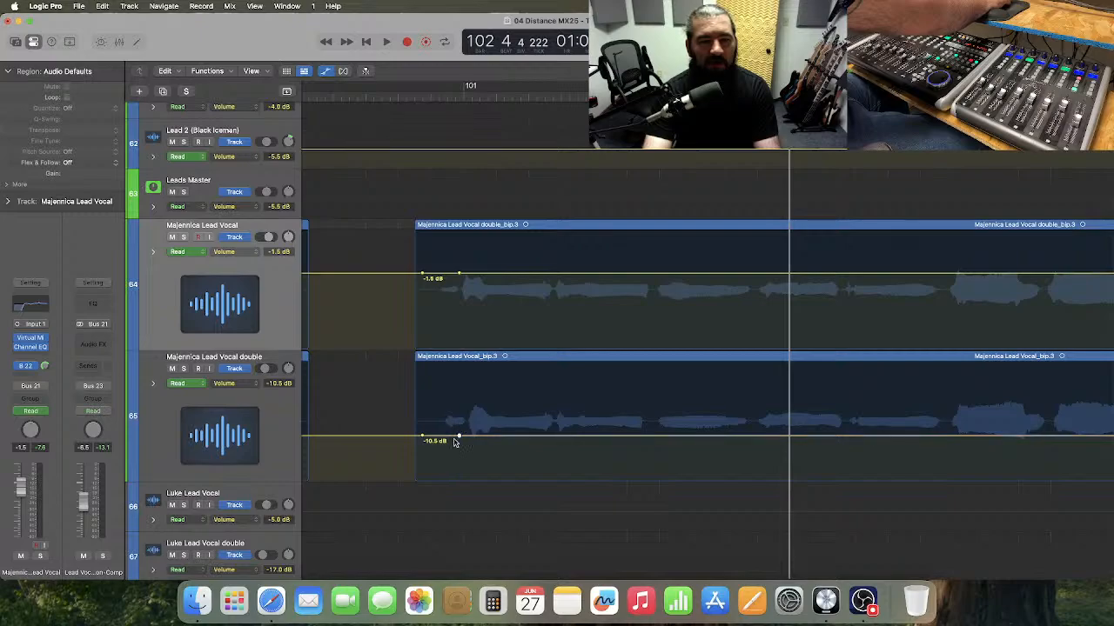
{"action": "left_click_drag", "start_coordinate": [459, 441], "coordinate": [429, 438]}
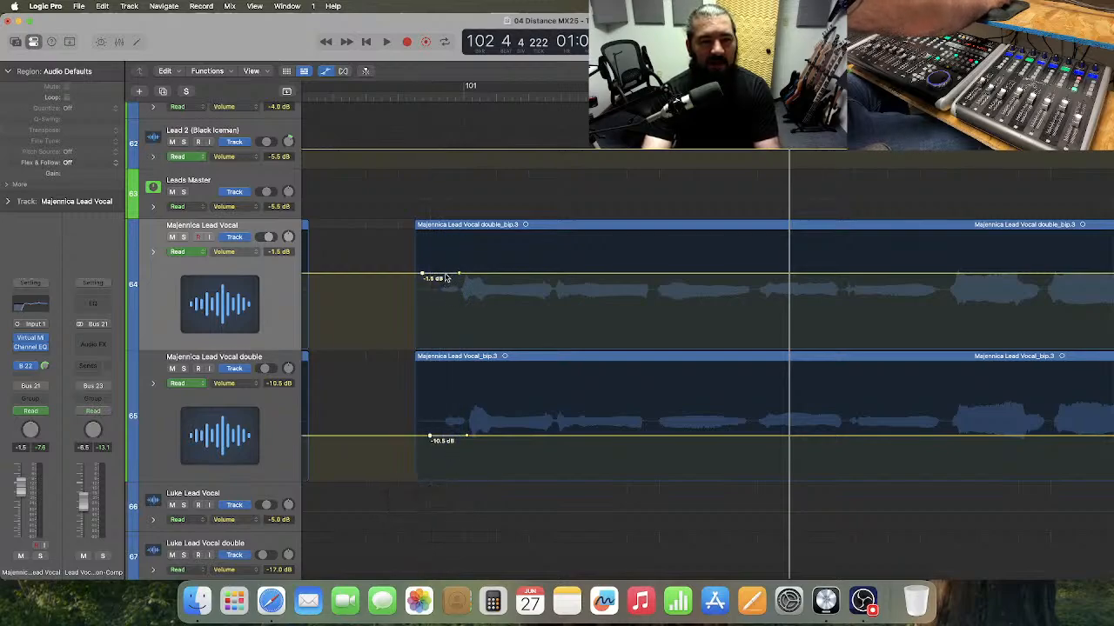
{"action": "left_click_drag", "start_coordinate": [446, 278], "coordinate": [452, 258]}
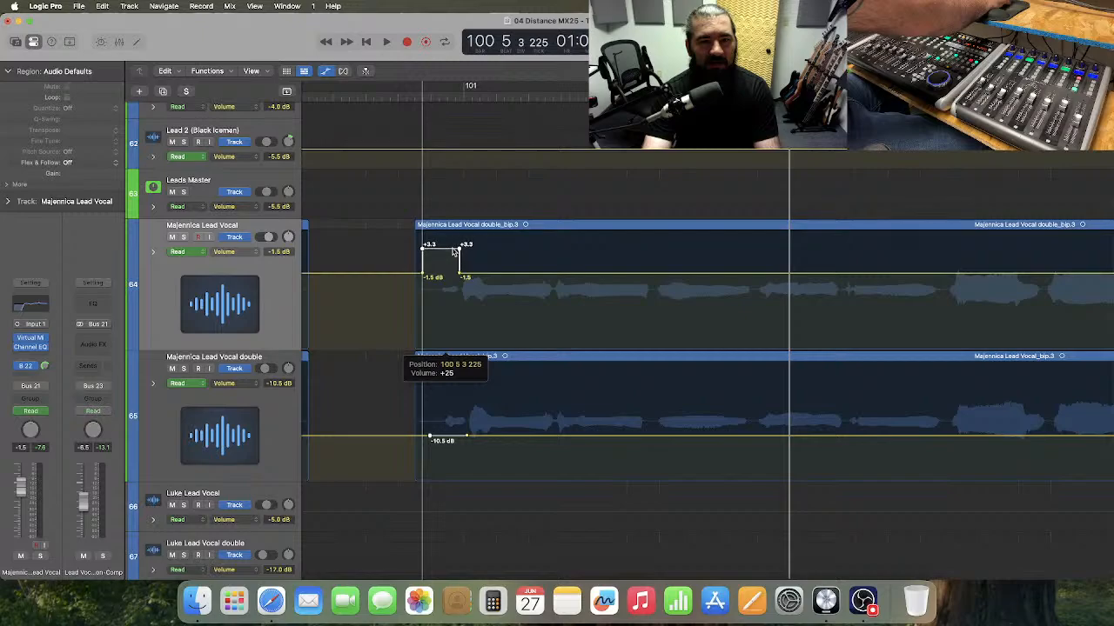
{"action": "left_click_drag", "start_coordinate": [448, 436], "coordinate": [448, 419]}
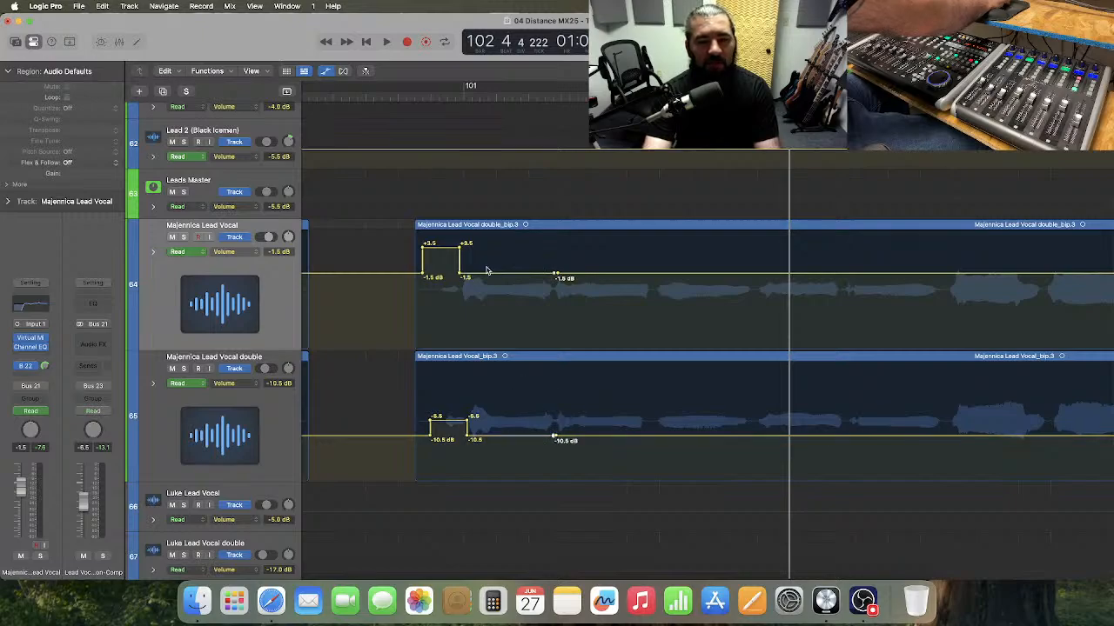
- Raise the first phrase of bar 101 to -0.5 dB on track 64 and -9.5 dB on track 65, and play from just before bar 100
{"action": "left_click_drag", "start_coordinate": [498, 268], "coordinate": [528, 444]}
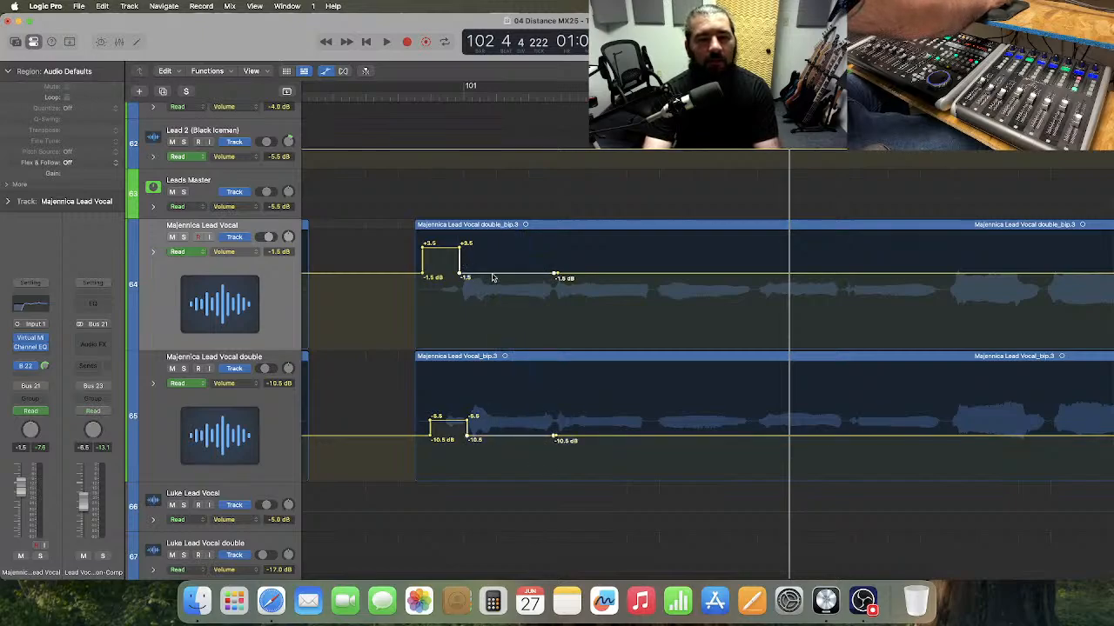
{"action": "left_click_drag", "start_coordinate": [493, 276], "coordinate": [495, 270]}
{"action": "key", "text": "space"}
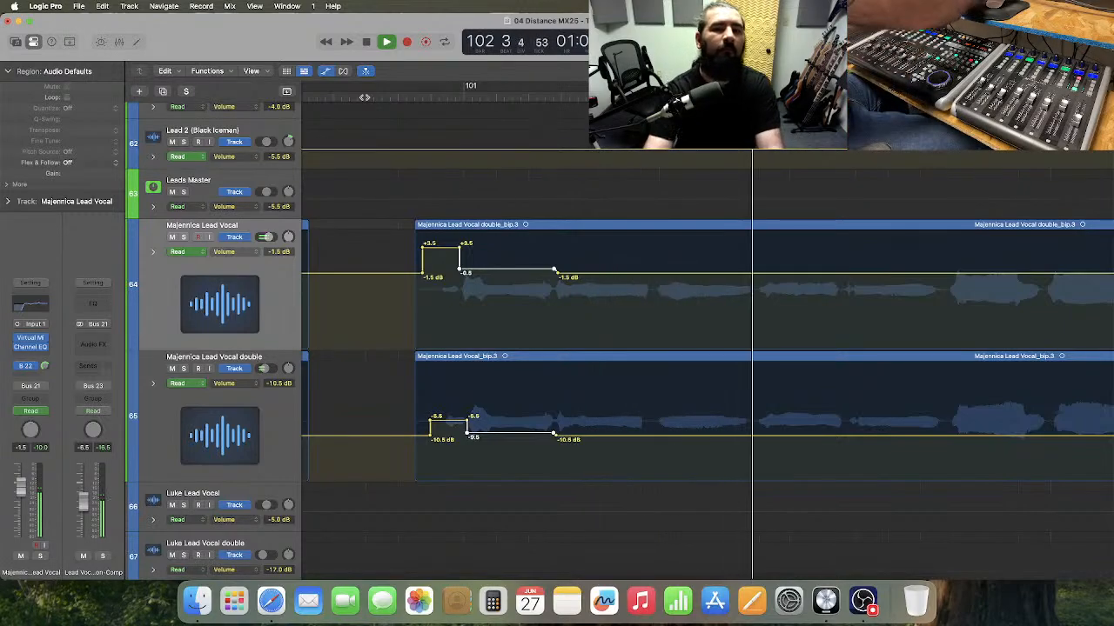
{"action": "key", "text": "space"}
{"action": "scroll", "coordinate": [350, 97], "scroll_direction": "left", "scroll_amount": 3}
{"action": "left_click", "coordinate": [334, 96]}
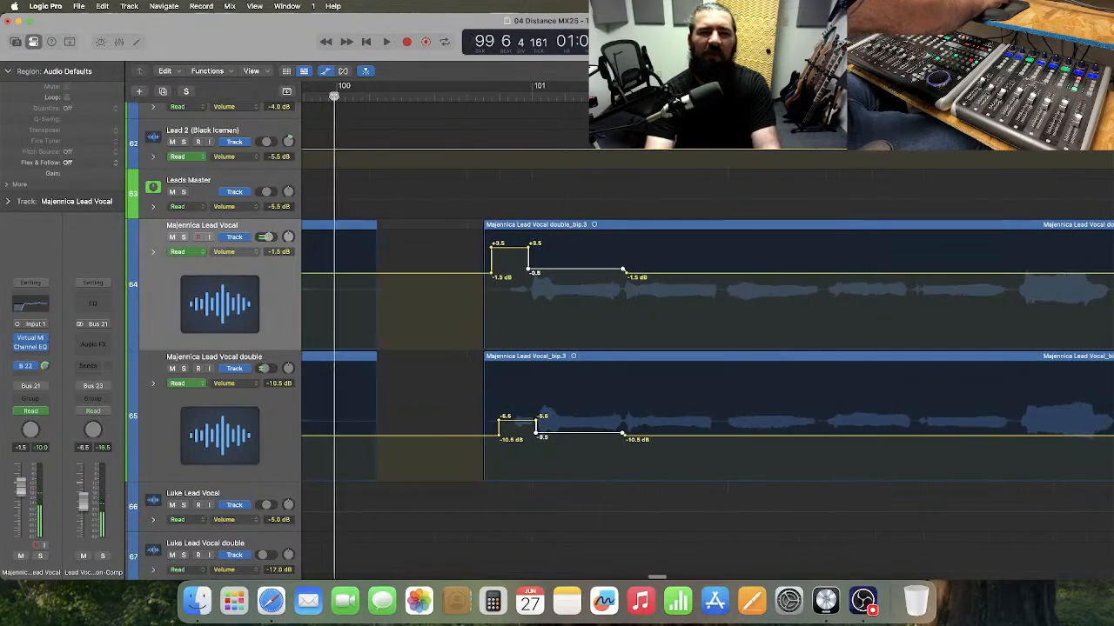
{"action": "key", "text": "space"}
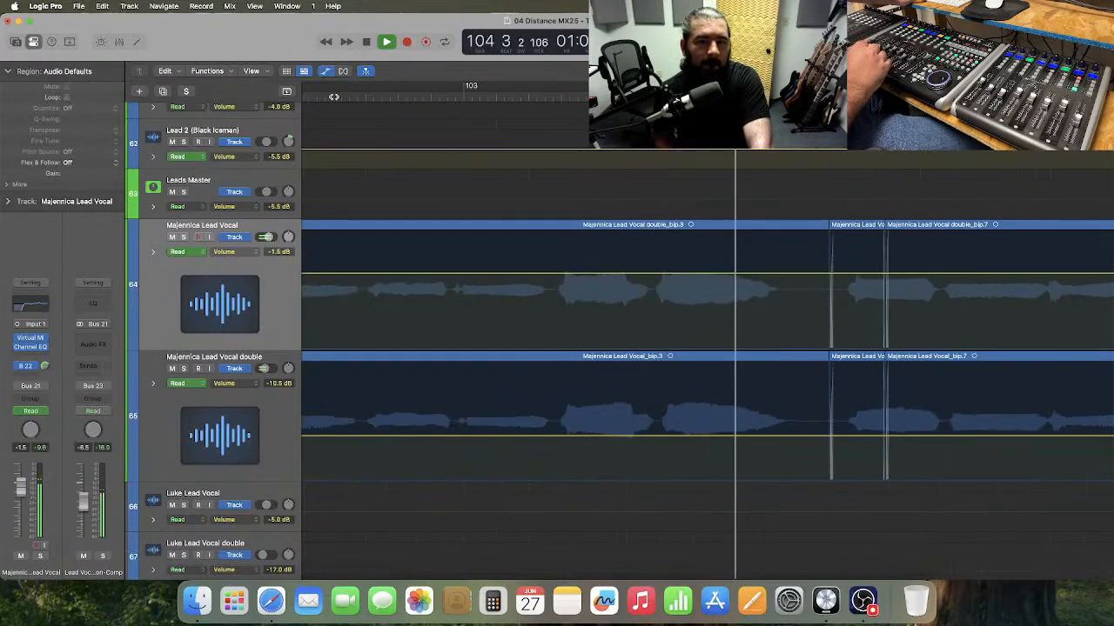
{"action": "key", "text": "space"}
- Delete the volume automation points around the pickup syllable before bar 101 on tracks 64 and 65
{"action": "scroll", "coordinate": [340, 107], "scroll_direction": "left", "scroll_amount": 8}
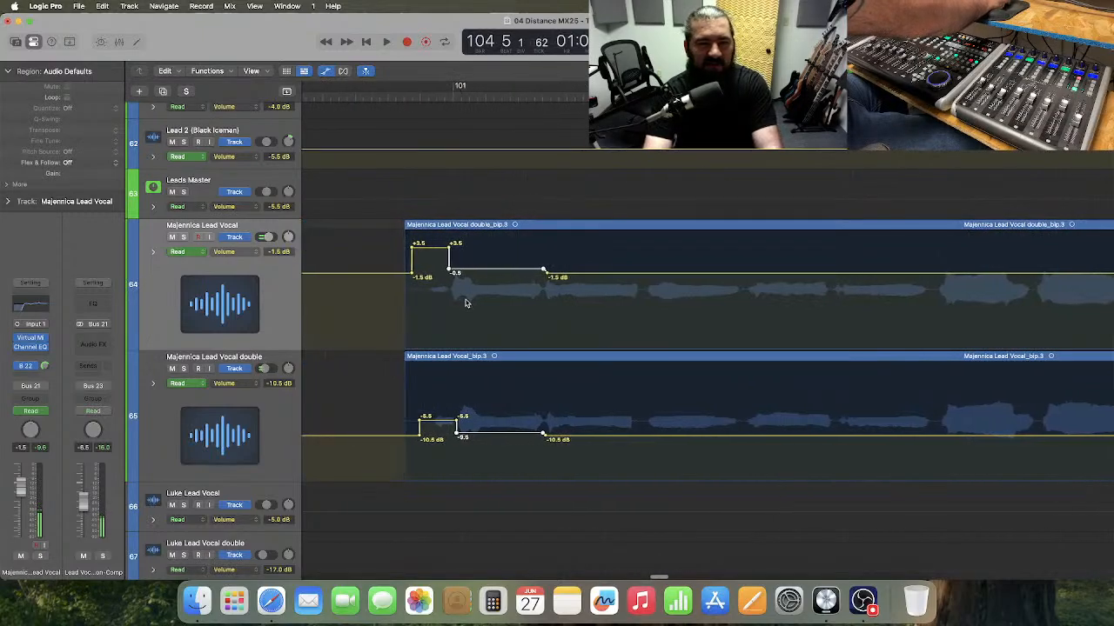
{"action": "left_click_drag", "start_coordinate": [395, 257], "coordinate": [463, 477]}
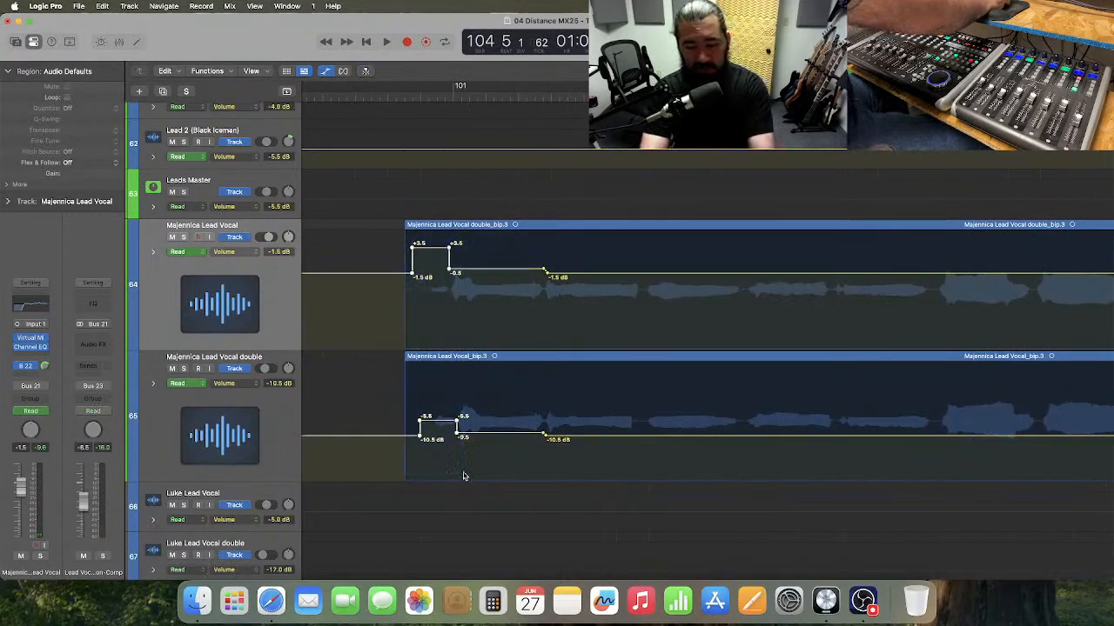
{"action": "key", "text": "Delete"}
- Play the lead vocal and its double from bar 100 beat 2 through the end of the section at bar 110
{"action": "scroll", "coordinate": [390, 357], "scroll_direction": "left", "scroll_amount": 10}
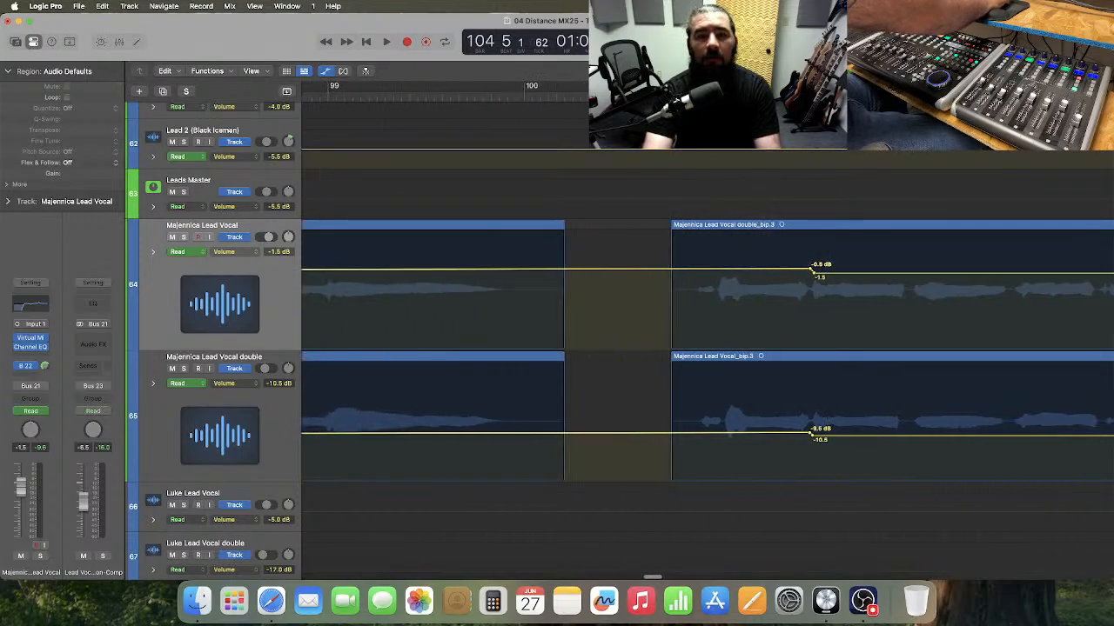
{"action": "scroll", "coordinate": [644, 295], "scroll_direction": "right", "scroll_amount": 3}
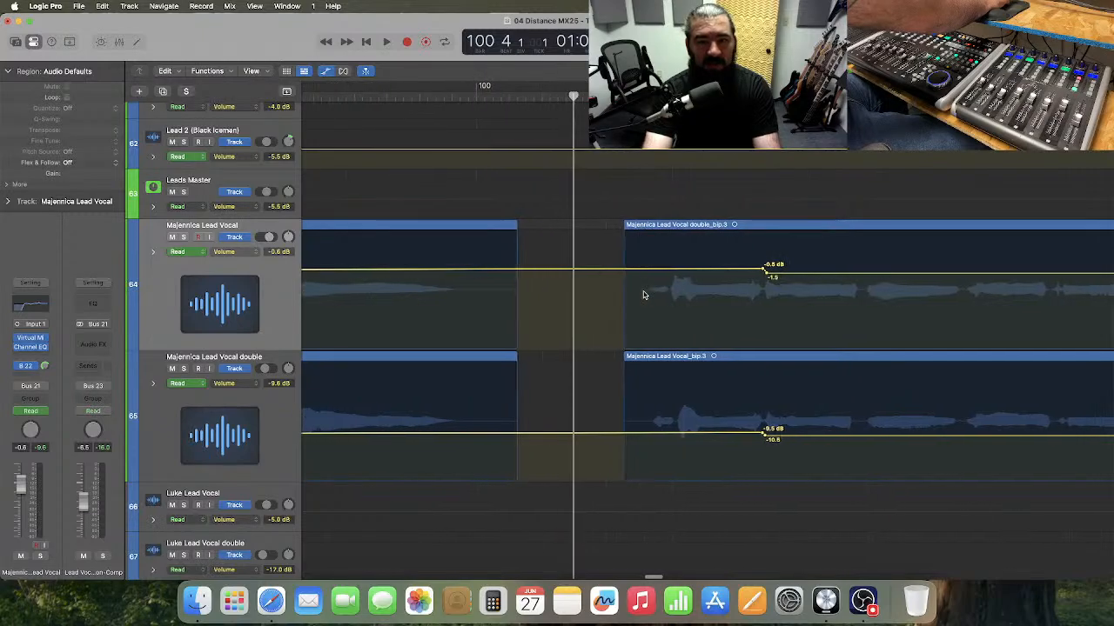
{"action": "scroll", "coordinate": [643, 295], "scroll_direction": "right", "scroll_amount": 1}
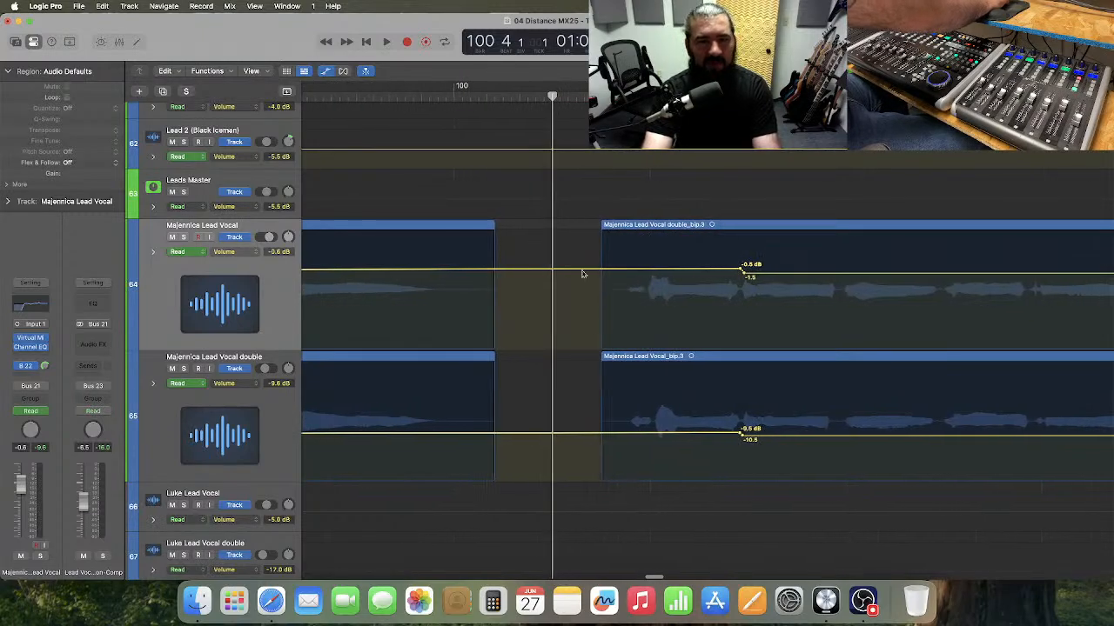
{"action": "left_click", "coordinate": [492, 97]}
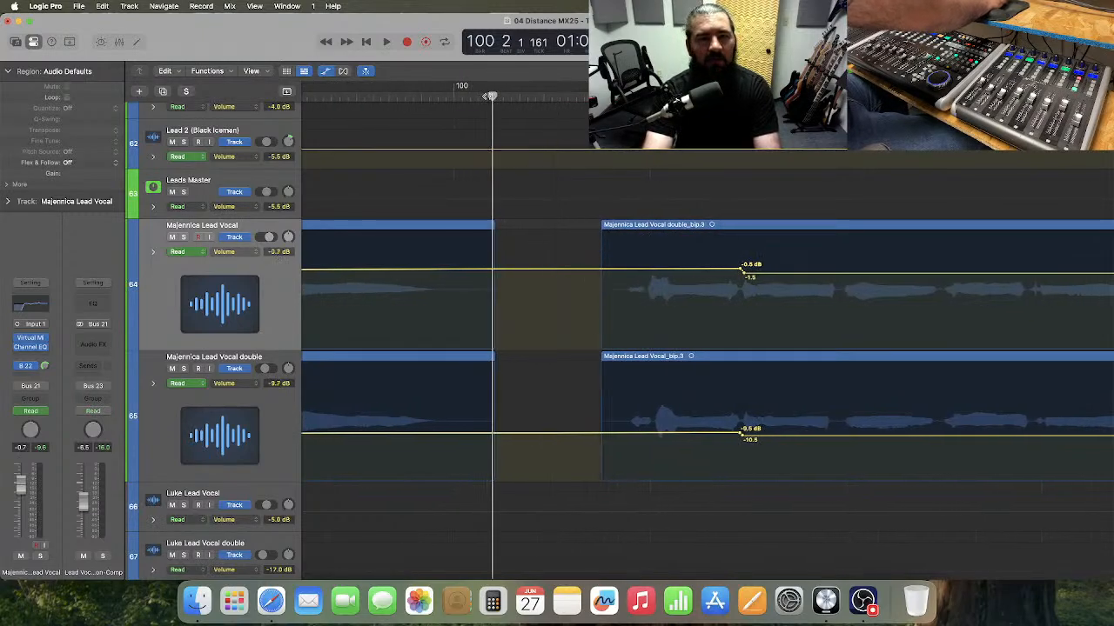
{"action": "left_click_drag", "start_coordinate": [491, 96], "coordinate": [487, 97]}
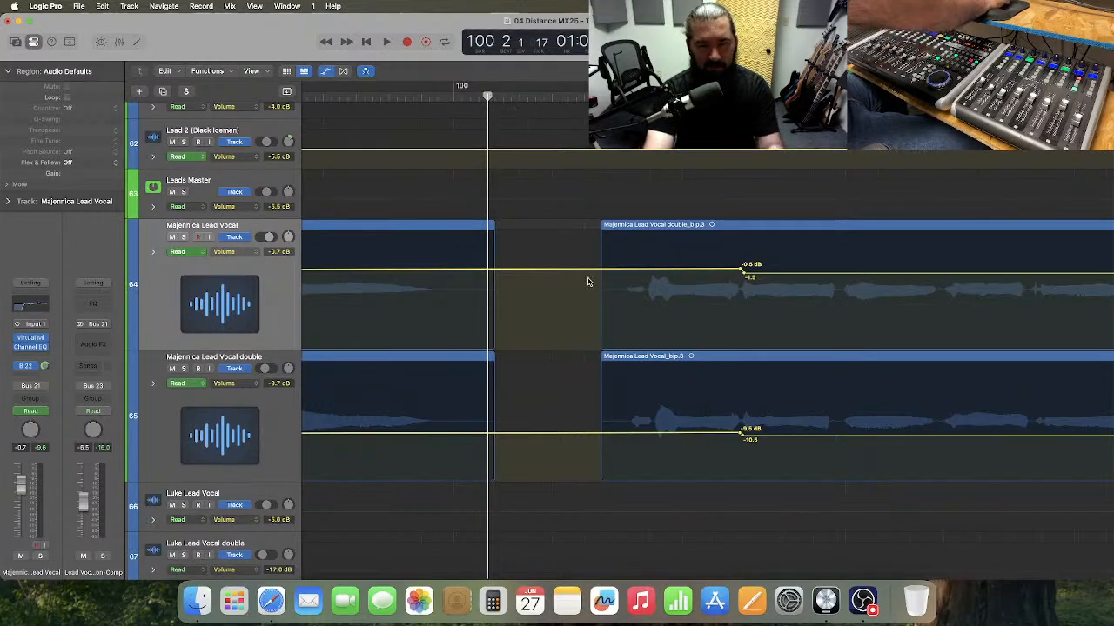
{"action": "key", "text": "space"}
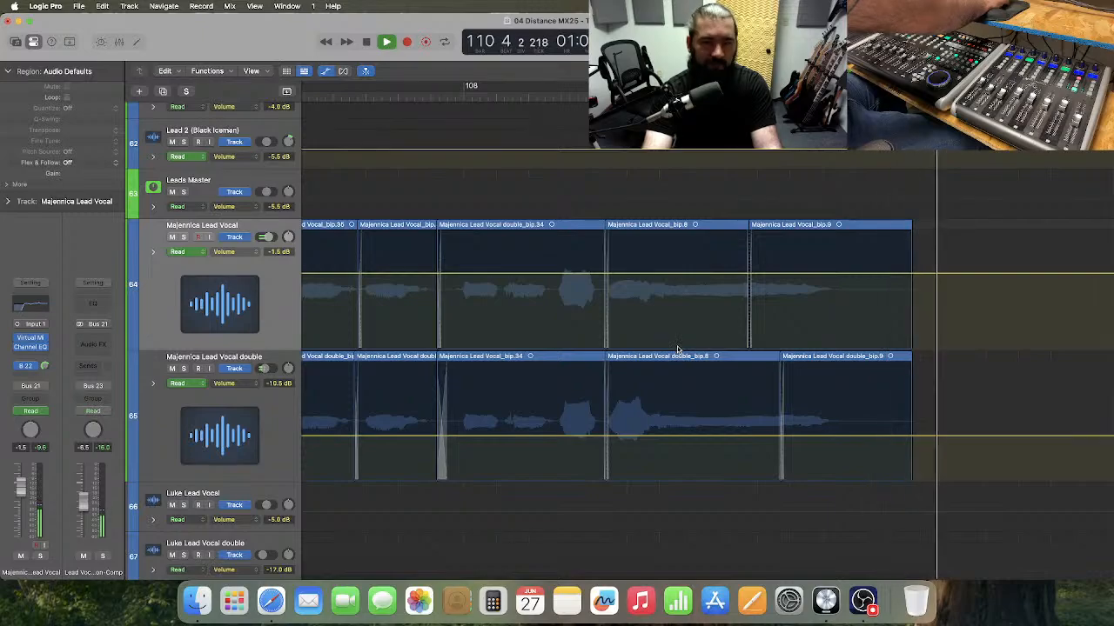
{"action": "key", "text": "space"}
- Return to the end of bar 101 and replay the vocal phrases up to bar 104
{"action": "scroll", "coordinate": [662, 335], "scroll_direction": "left", "scroll_amount": 10}
{"action": "scroll", "coordinate": [663, 335], "scroll_direction": "left", "scroll_amount": 10}
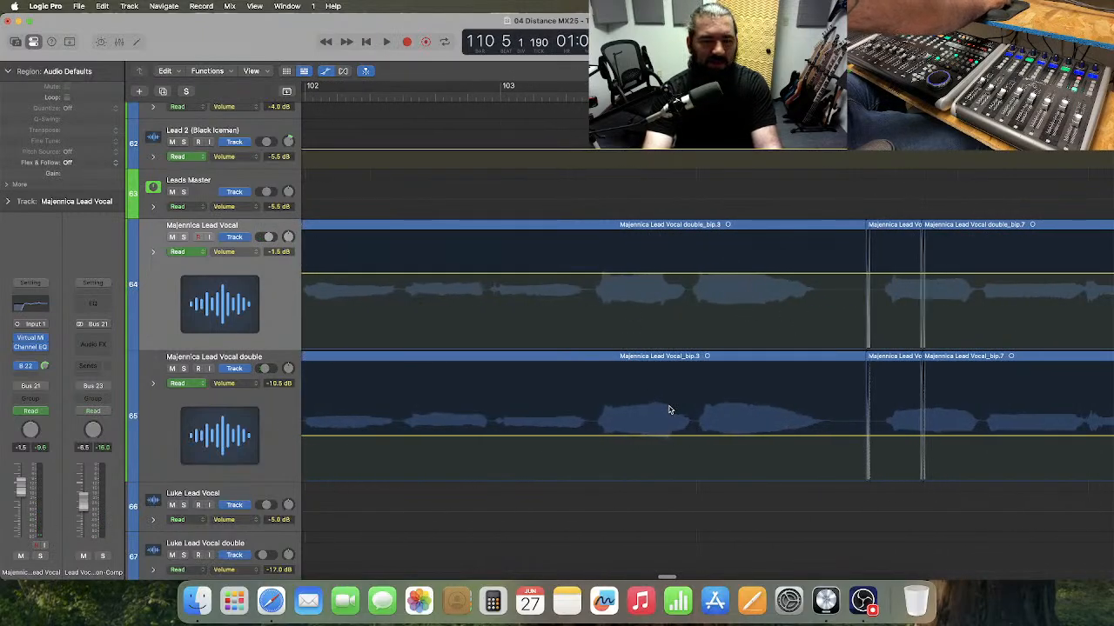
{"action": "scroll", "coordinate": [668, 409], "scroll_direction": "left", "scroll_amount": 5}
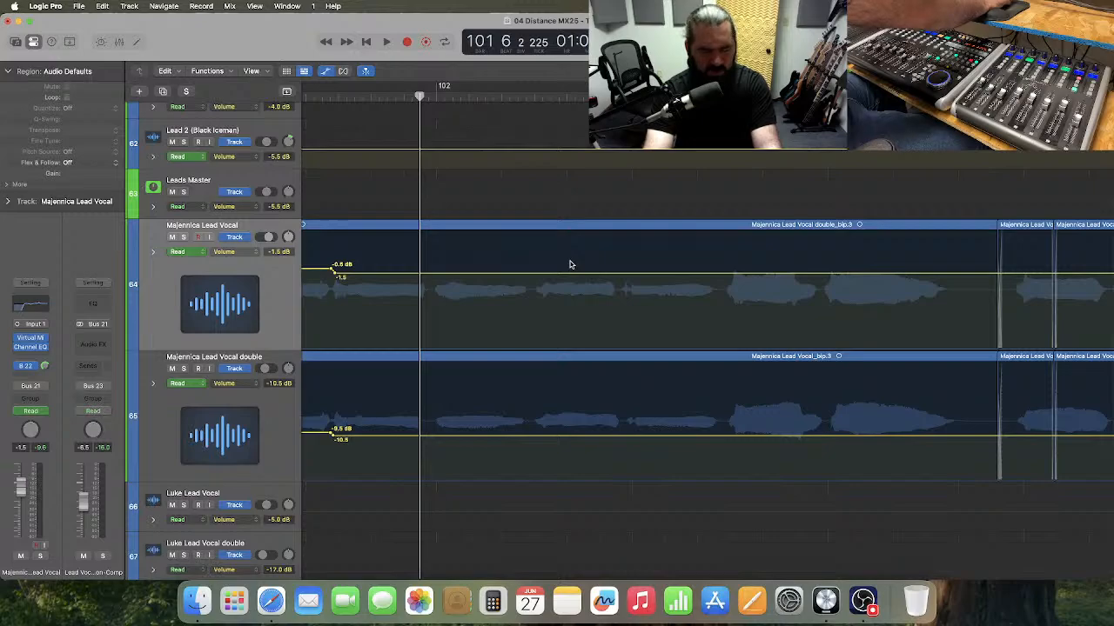
{"action": "key", "text": "space"}
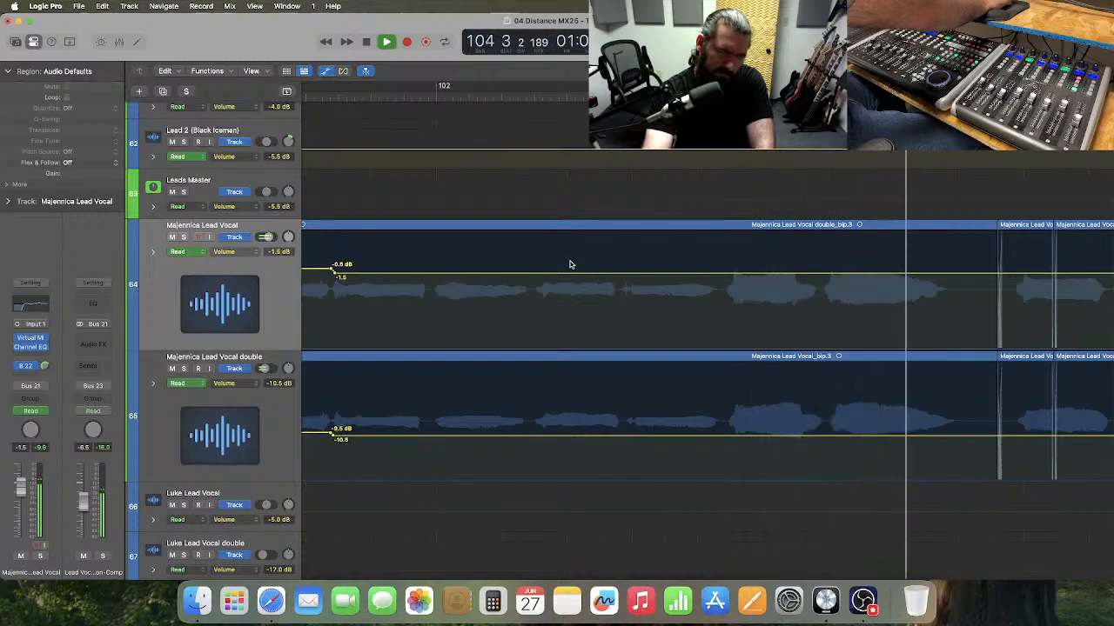
{"action": "key", "text": "space"}
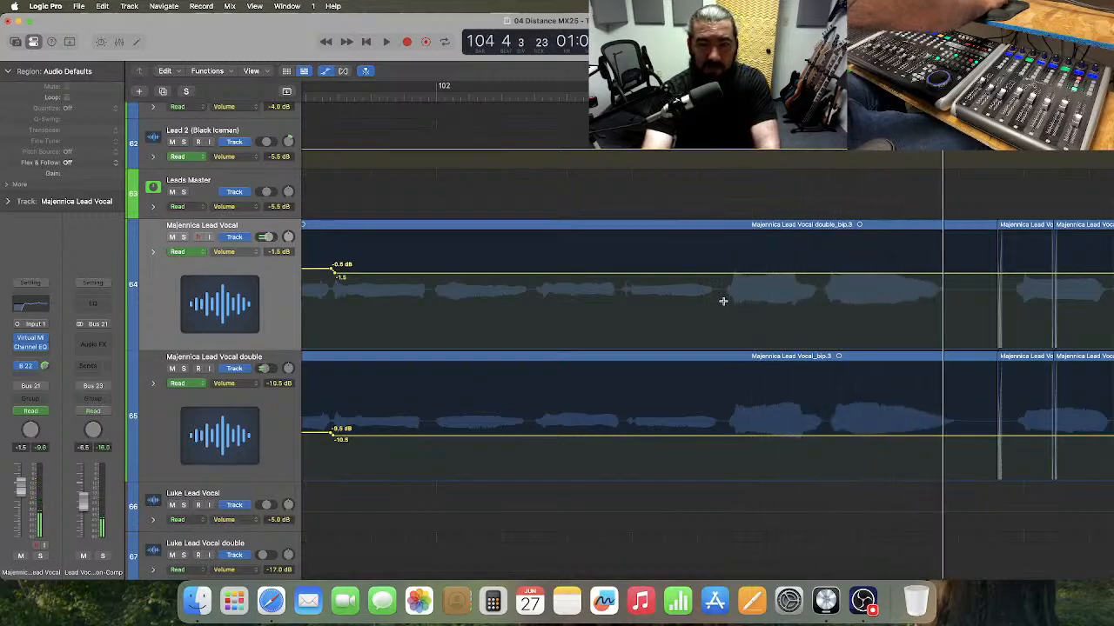
- Lower the loud phrase from bar 103 beat 3 through bar 104 to -2.5 dB on track 64 and -11.5 dB on track 65, and play it
{"action": "left_click_drag", "start_coordinate": [722, 301], "coordinate": [977, 422]}
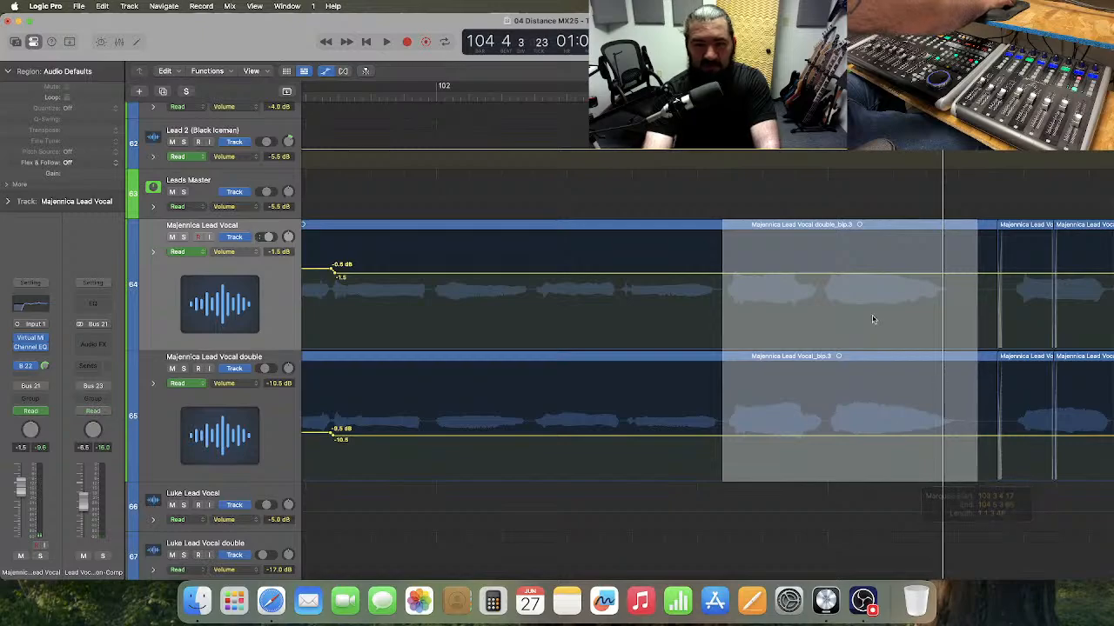
{"action": "left_click", "coordinate": [838, 277]}
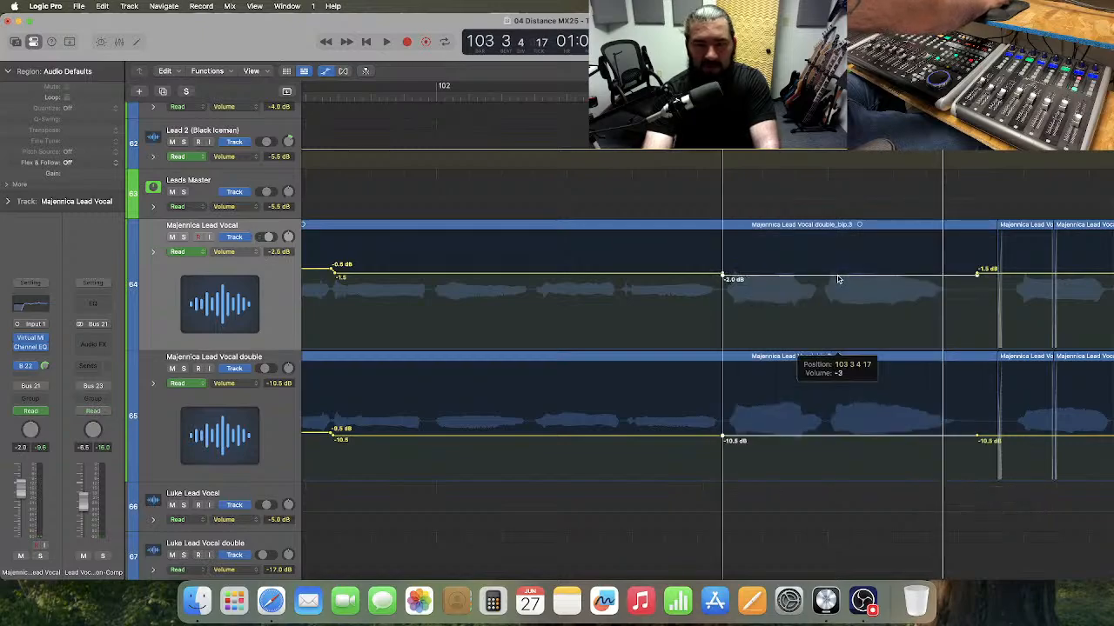
{"action": "left_click_drag", "start_coordinate": [838, 281], "coordinate": [838, 283]}
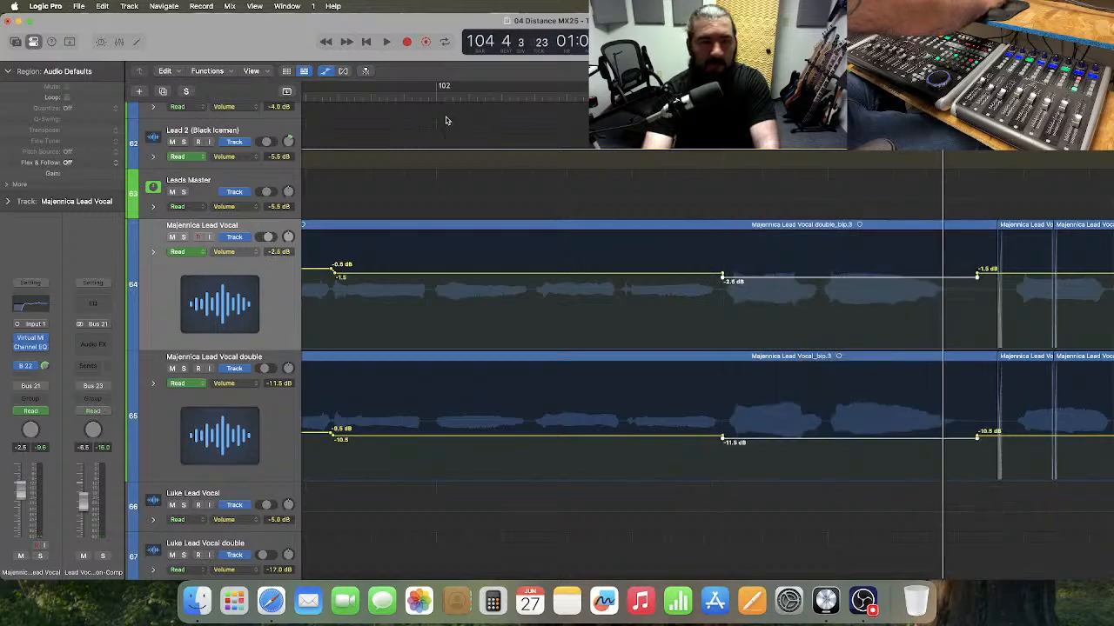
{"action": "key", "text": "space"}
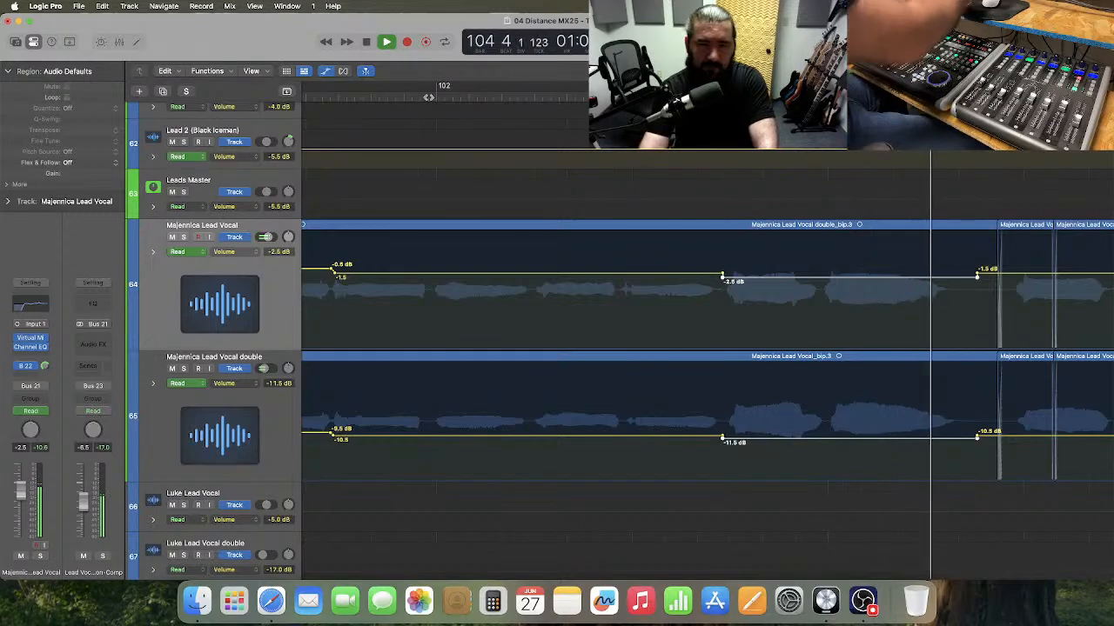
{"action": "key", "text": "space"}
- Set the loud phrase in bars 103 to 104 to -2.0 dB on track 64 and -11.0 dB on track 65, and replay it from before bar 102
{"action": "left_click_drag", "start_coordinate": [764, 279], "coordinate": [764, 278]}
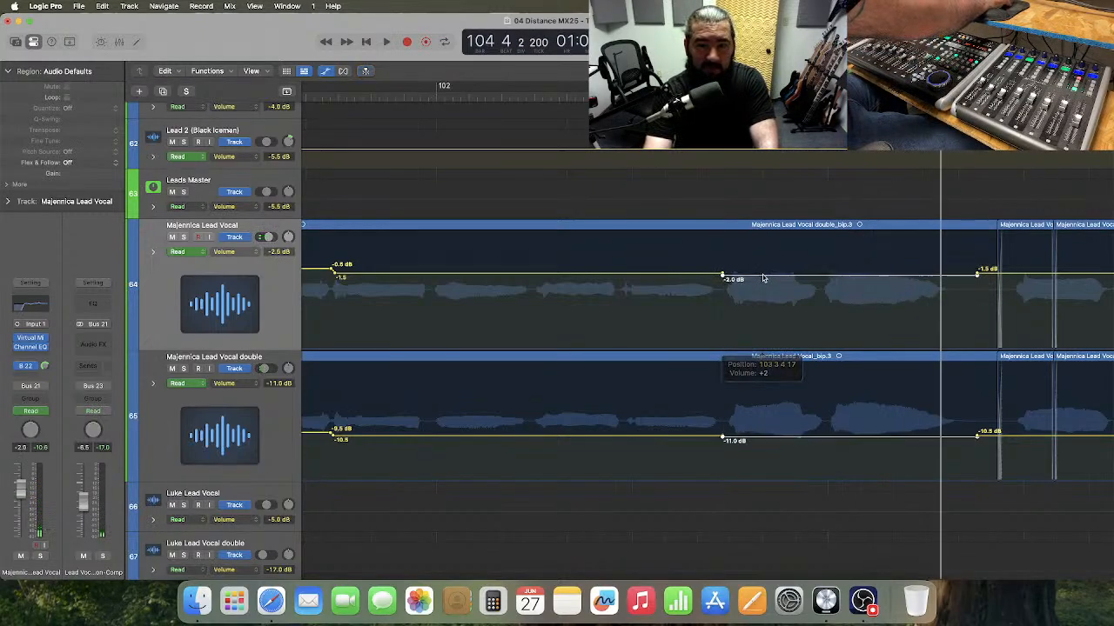
{"action": "left_click", "coordinate": [393, 110]}
{"action": "key", "text": "space"}
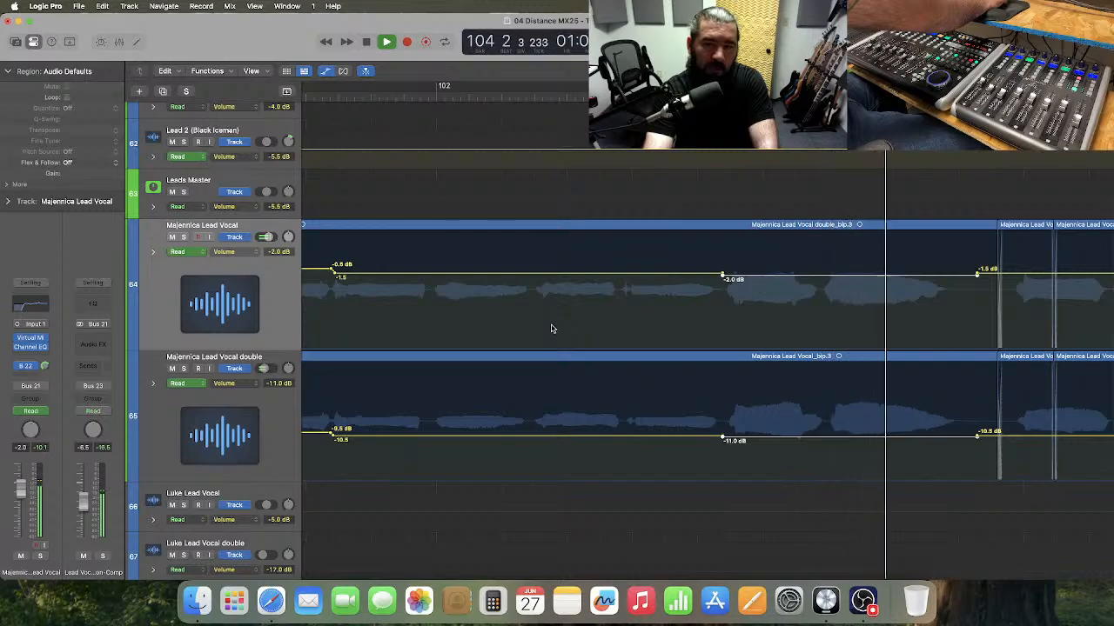
{"action": "key", "text": "space"}
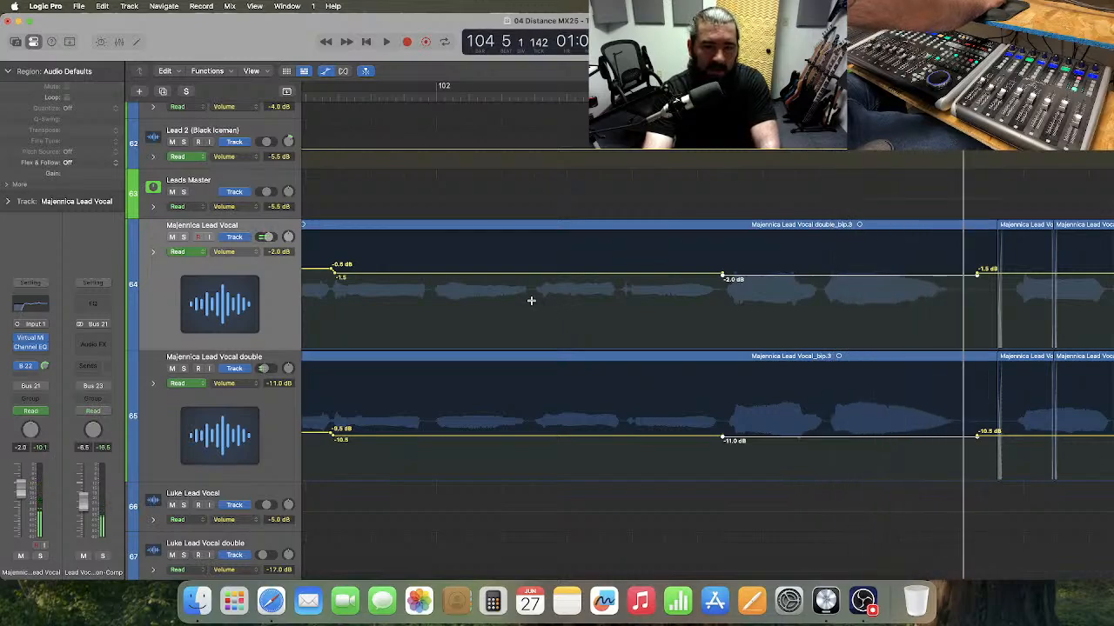
- Raise the short phrase midway through bar 102 to -1.0 dB on track 64 and -10.0 dB on track 65, and play from before bar 102
{"action": "left_click_drag", "start_coordinate": [530, 301], "coordinate": [618, 423]}
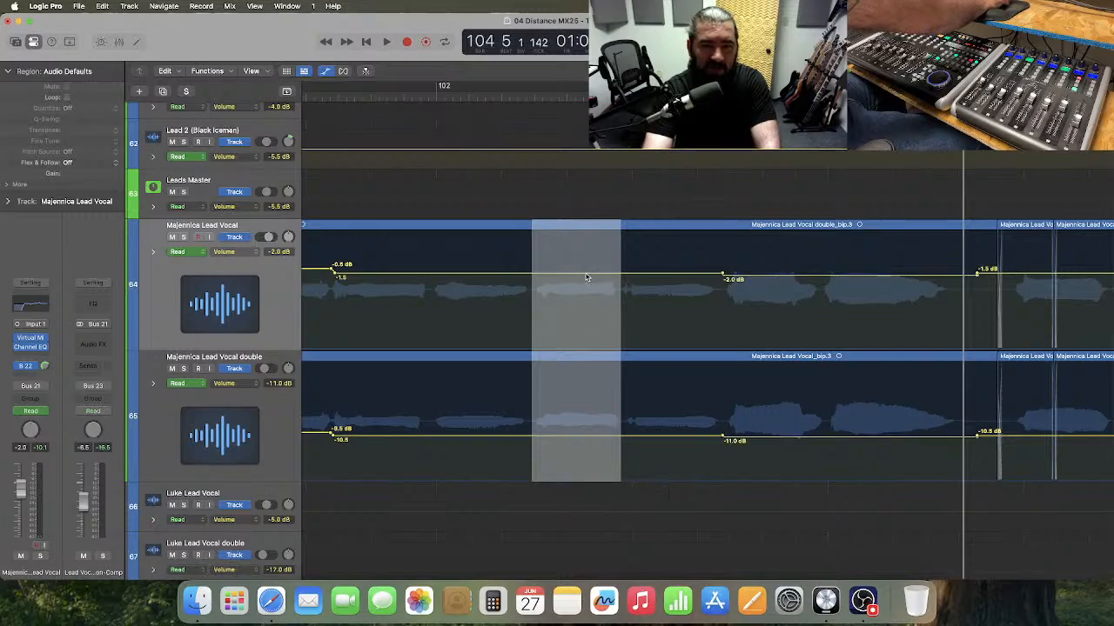
{"action": "left_click_drag", "start_coordinate": [586, 276], "coordinate": [586, 275]}
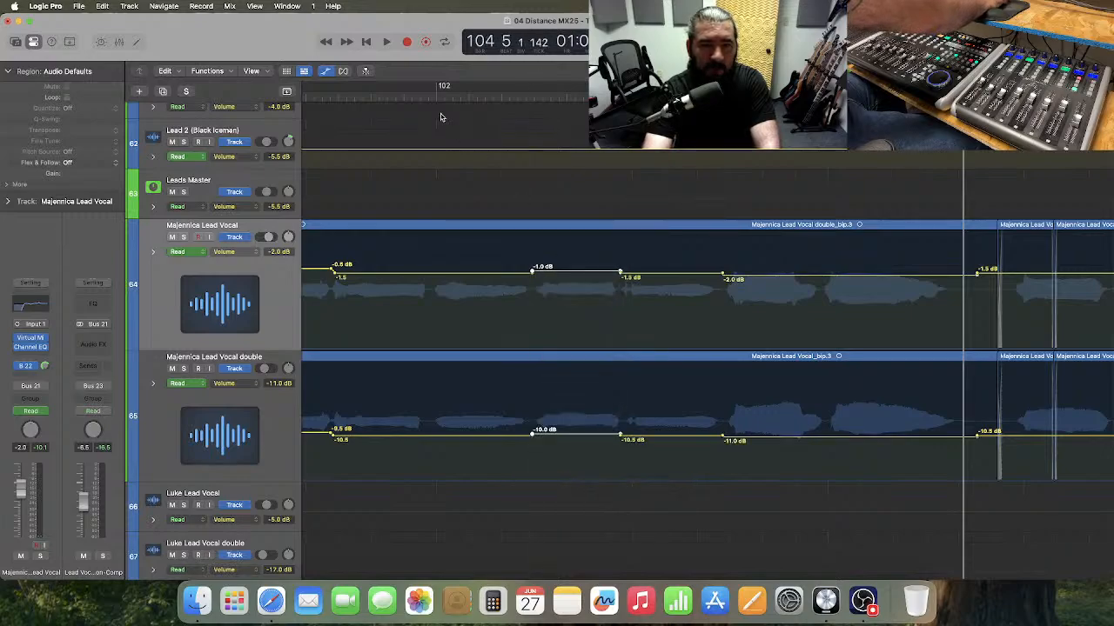
{"action": "left_click", "coordinate": [404, 94]}
{"action": "key", "text": "space"}
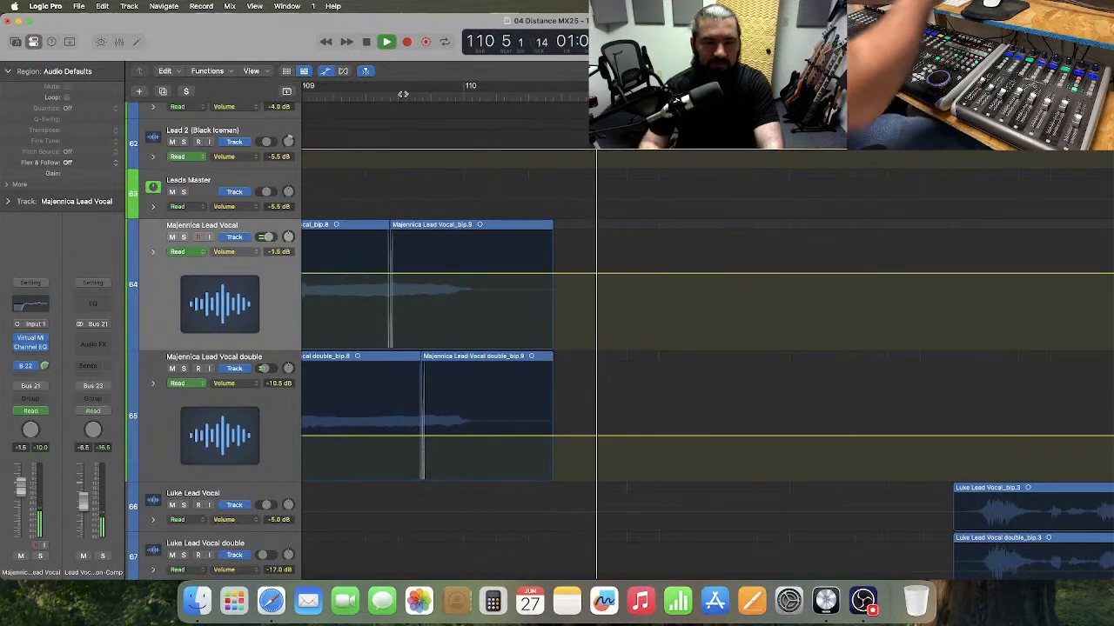
- Examine the waveforms on the Majennica Lead Vocal and double tracks through Chorus 2, from bar 159 to about bar 169
{"action": "scroll", "coordinate": [572, 348], "scroll_direction": "right", "scroll_amount": 15}
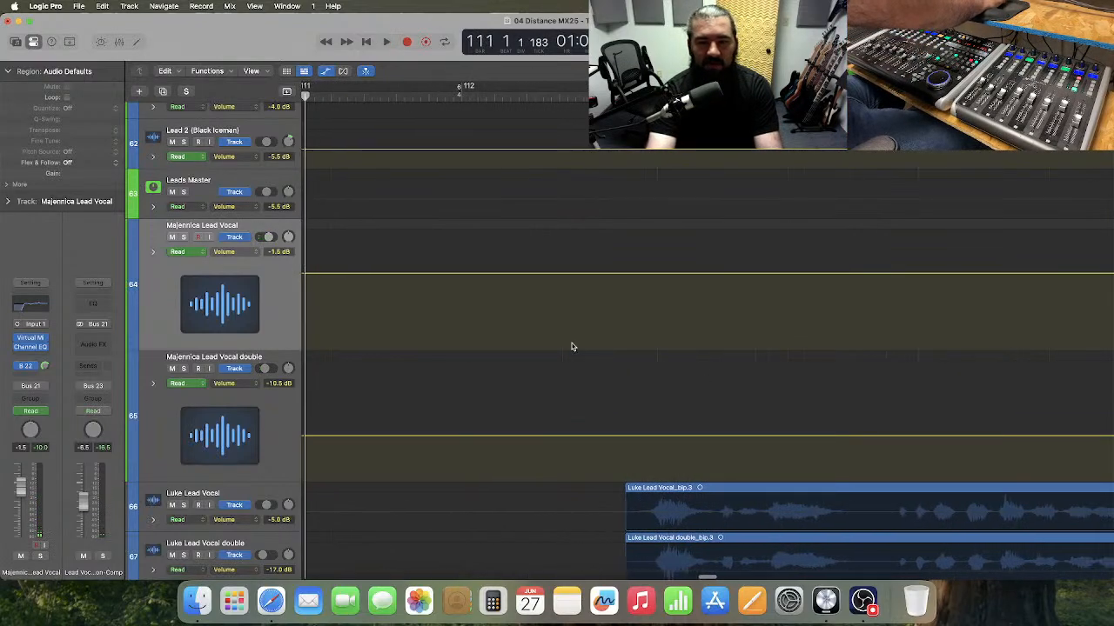
{"action": "scroll", "coordinate": [572, 347], "scroll_direction": "right", "scroll_amount": 20}
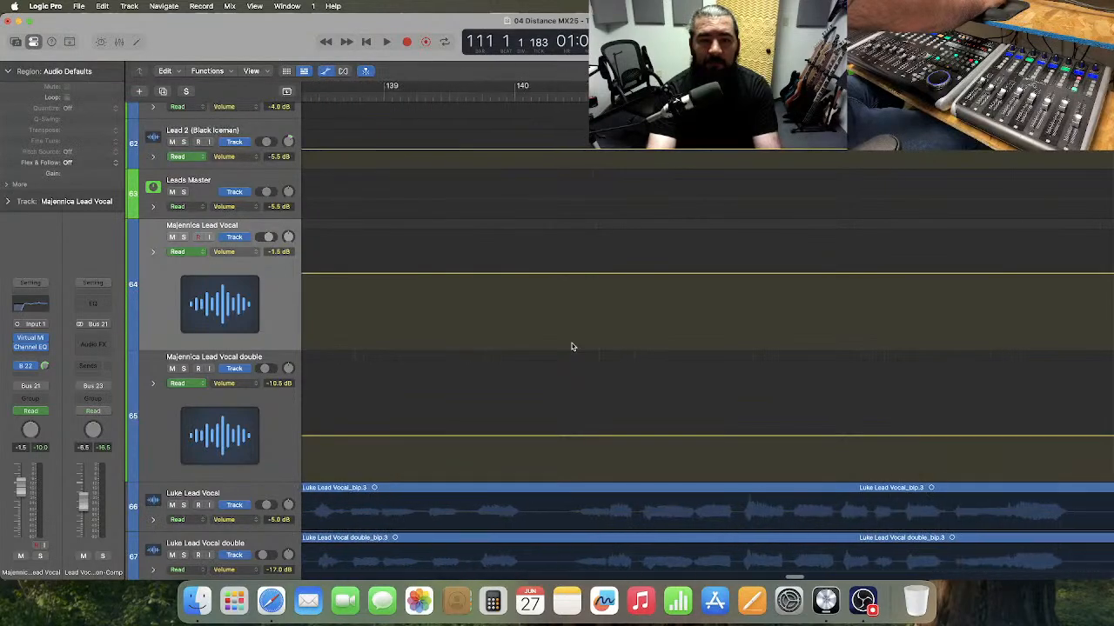
{"action": "scroll", "coordinate": [571, 347], "scroll_direction": "right", "scroll_amount": 10}
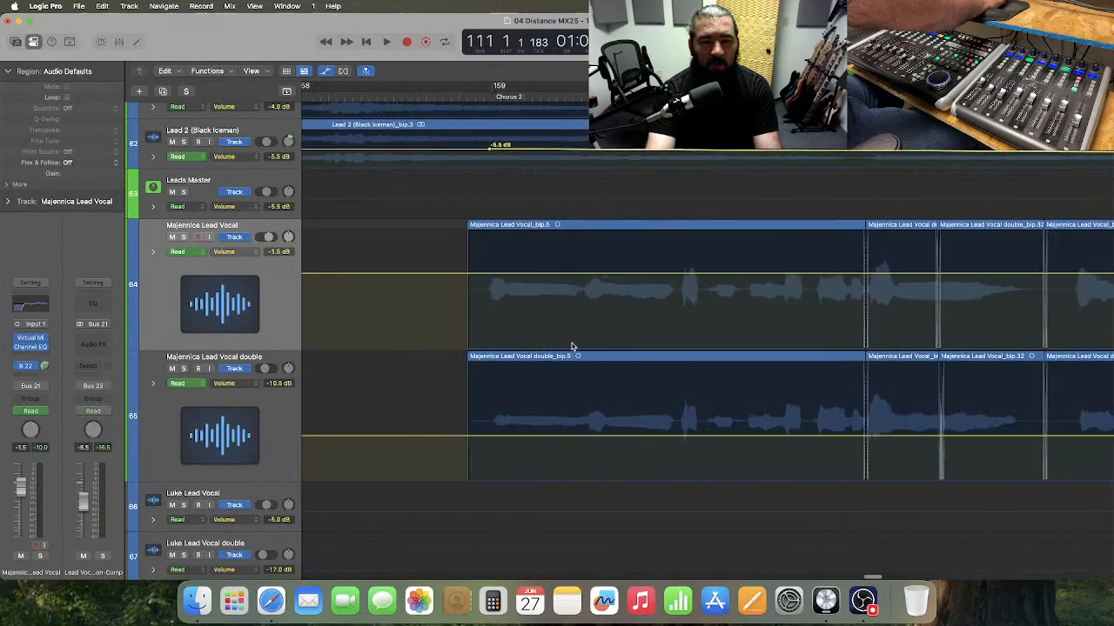
{"action": "scroll", "coordinate": [571, 347], "scroll_direction": "right", "scroll_amount": 5}
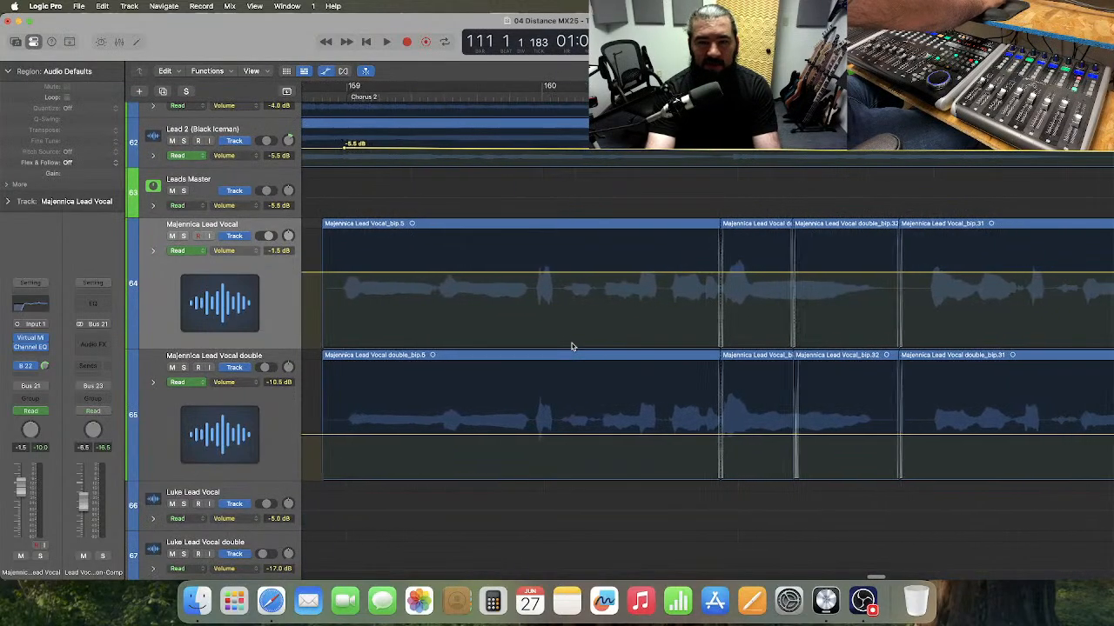
{"action": "scroll", "coordinate": [571, 348], "scroll_direction": "right", "scroll_amount": 10}
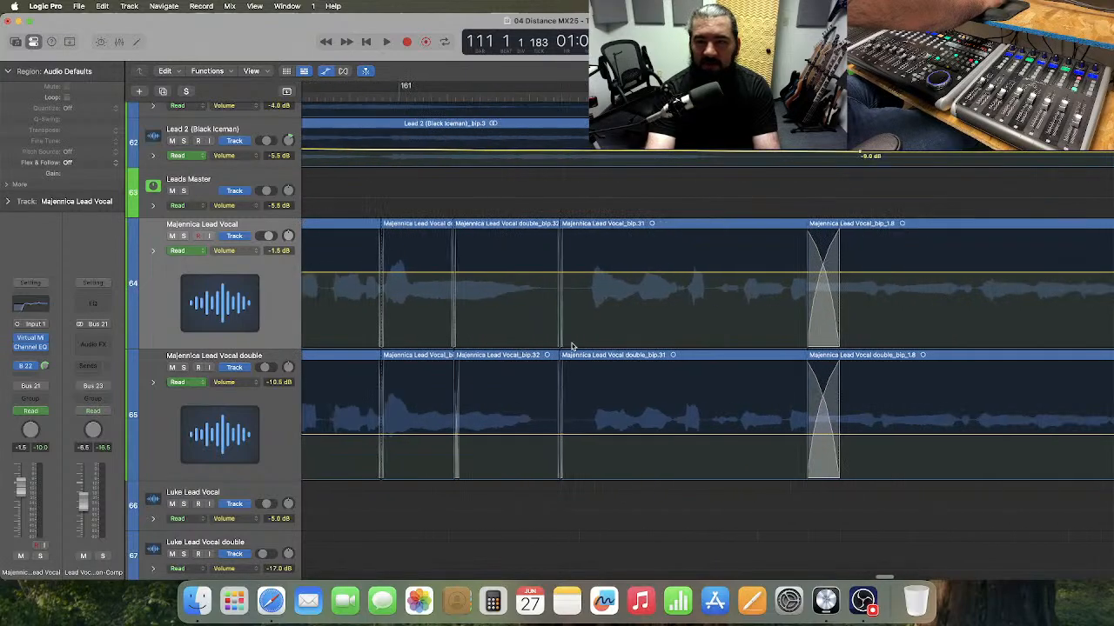
{"action": "scroll", "coordinate": [572, 347], "scroll_direction": "right", "scroll_amount": 6}
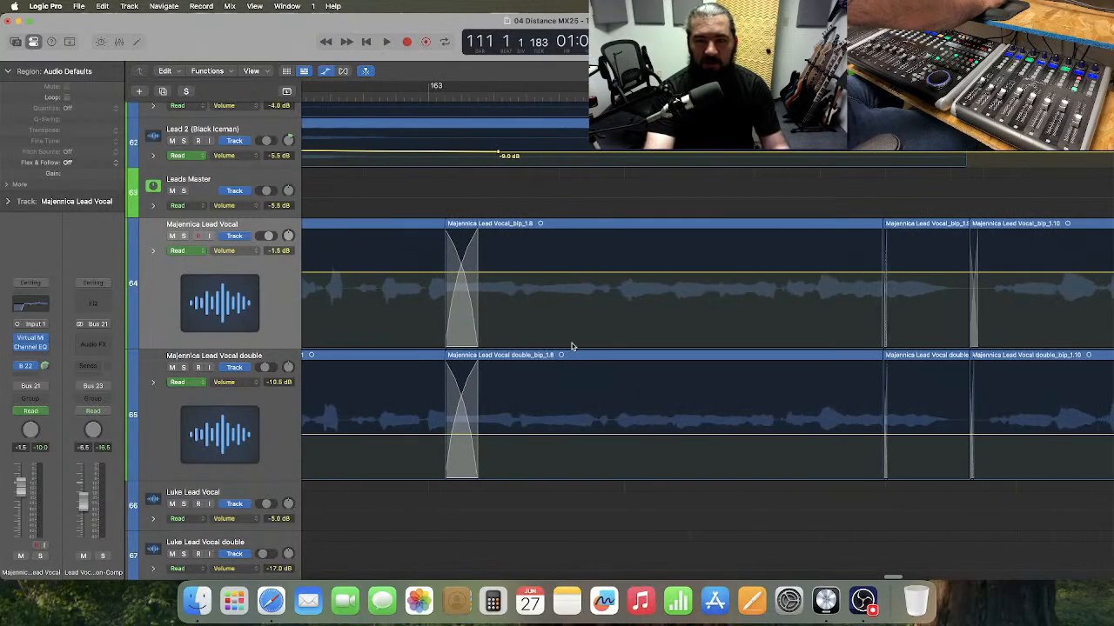
{"action": "scroll", "coordinate": [572, 348], "scroll_direction": "right", "scroll_amount": 4}
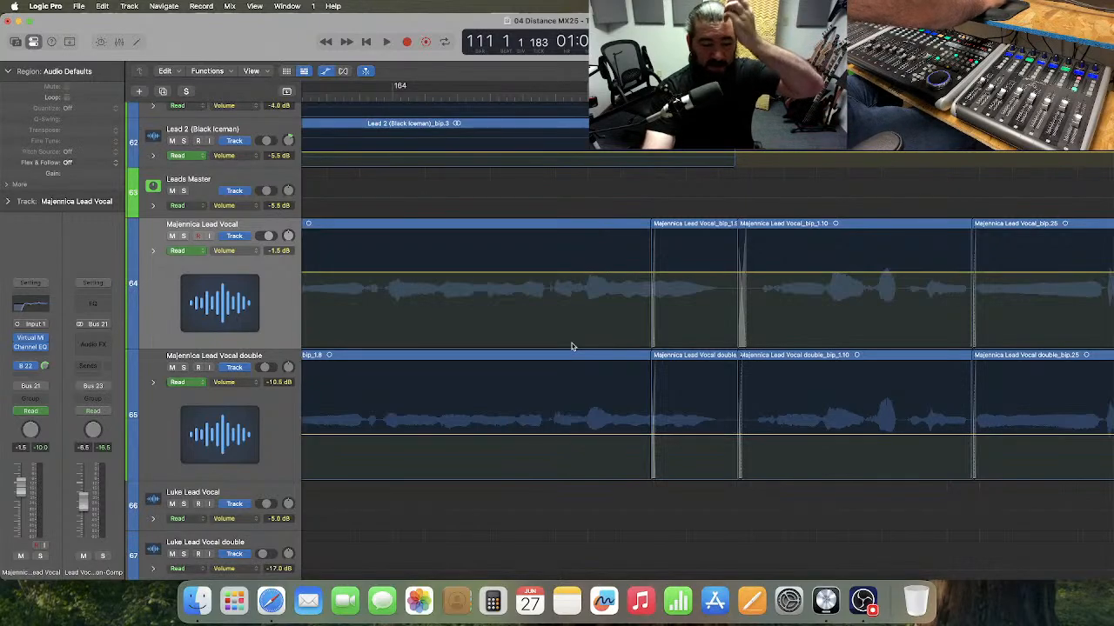
{"action": "scroll", "coordinate": [572, 347], "scroll_direction": "right", "scroll_amount": 5}
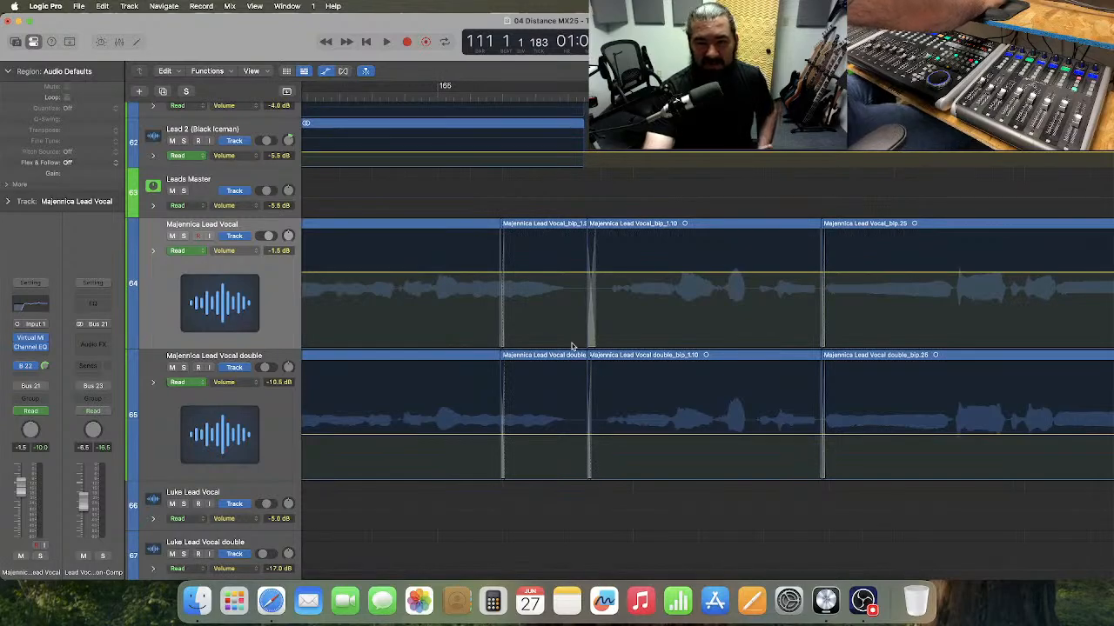
{"action": "scroll", "coordinate": [571, 346], "scroll_direction": "right", "scroll_amount": 4}
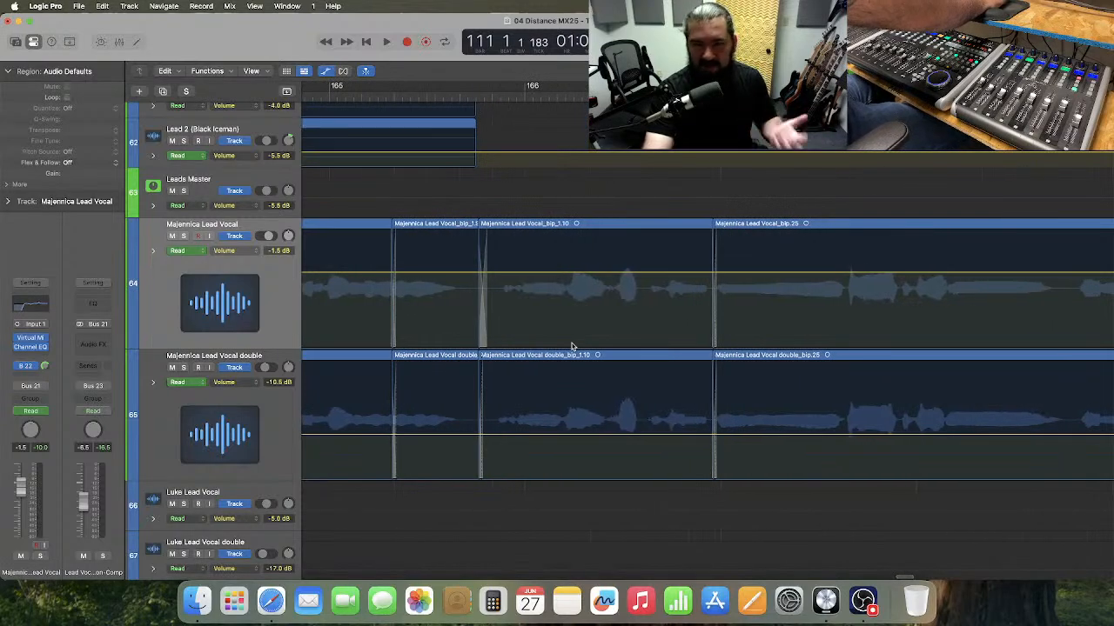
{"action": "scroll", "coordinate": [571, 346], "scroll_direction": "right", "scroll_amount": 7}
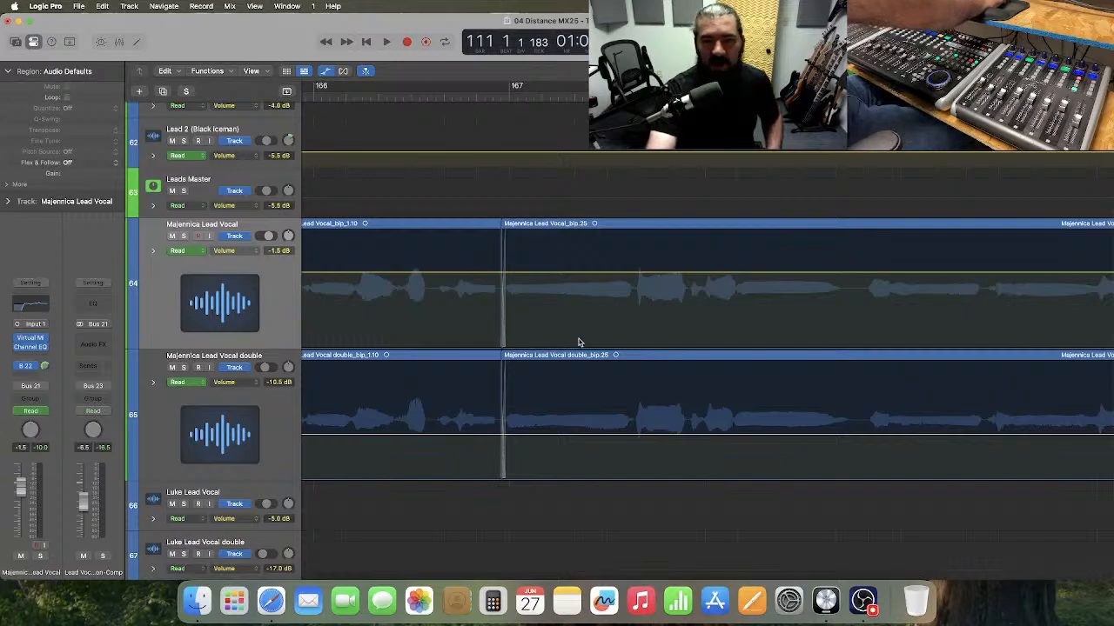
{"action": "scroll", "coordinate": [579, 342], "scroll_direction": "right", "scroll_amount": 8}
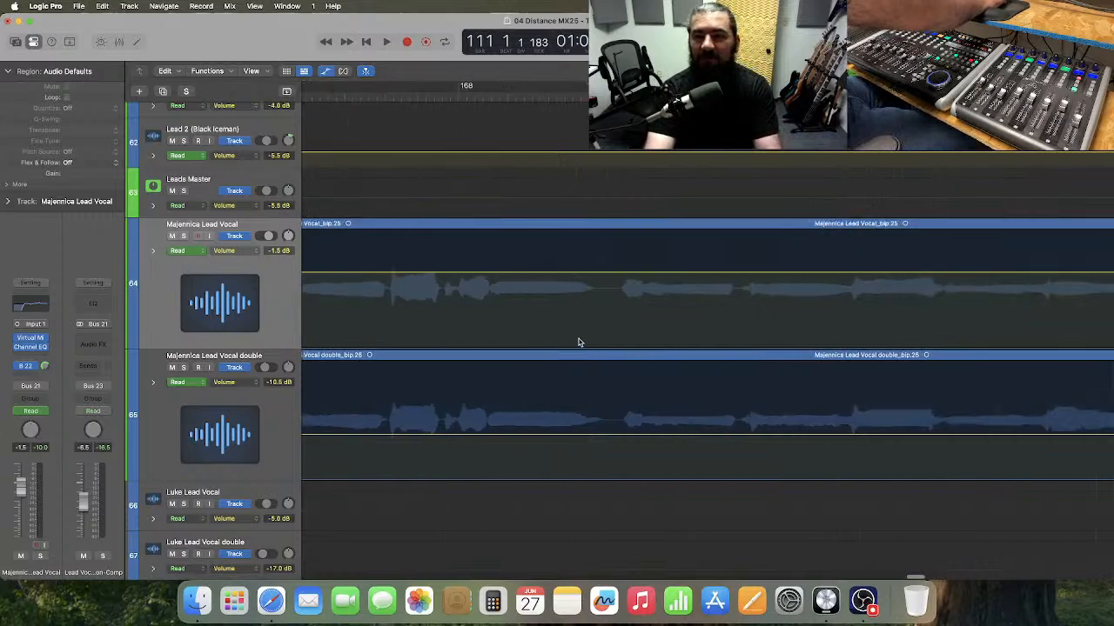
{"action": "scroll", "coordinate": [579, 342], "scroll_direction": "left", "scroll_amount": 20}
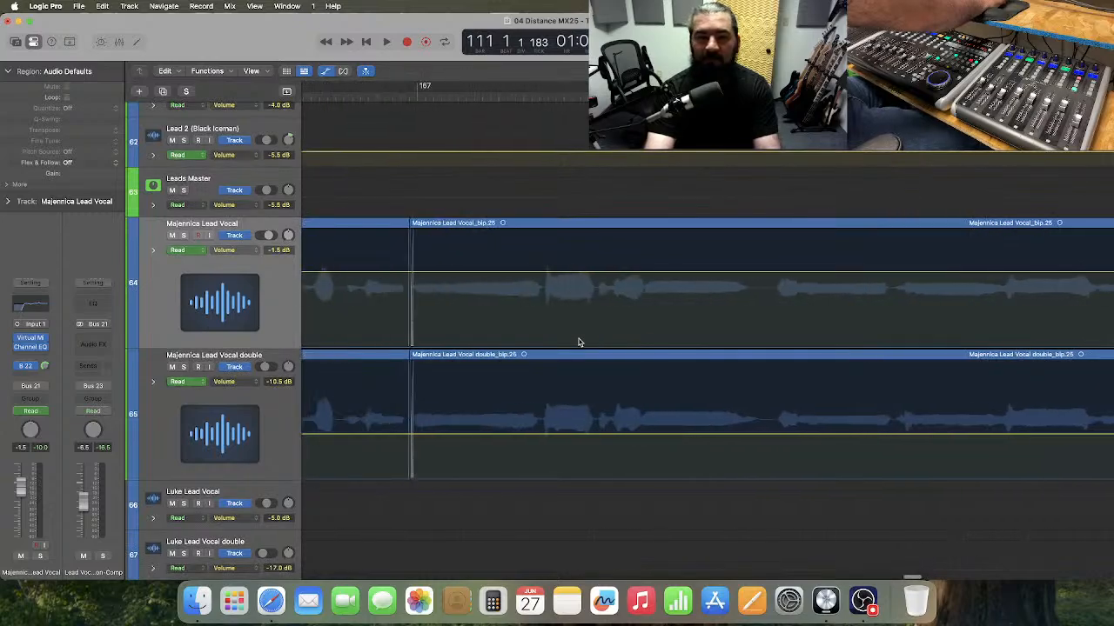
- Play the Chorus 2 vocals from bar 158 beat 3, and replay them from the end of bar 160 up to bar 164
{"action": "scroll", "coordinate": [579, 342], "scroll_direction": "left", "scroll_amount": 20}
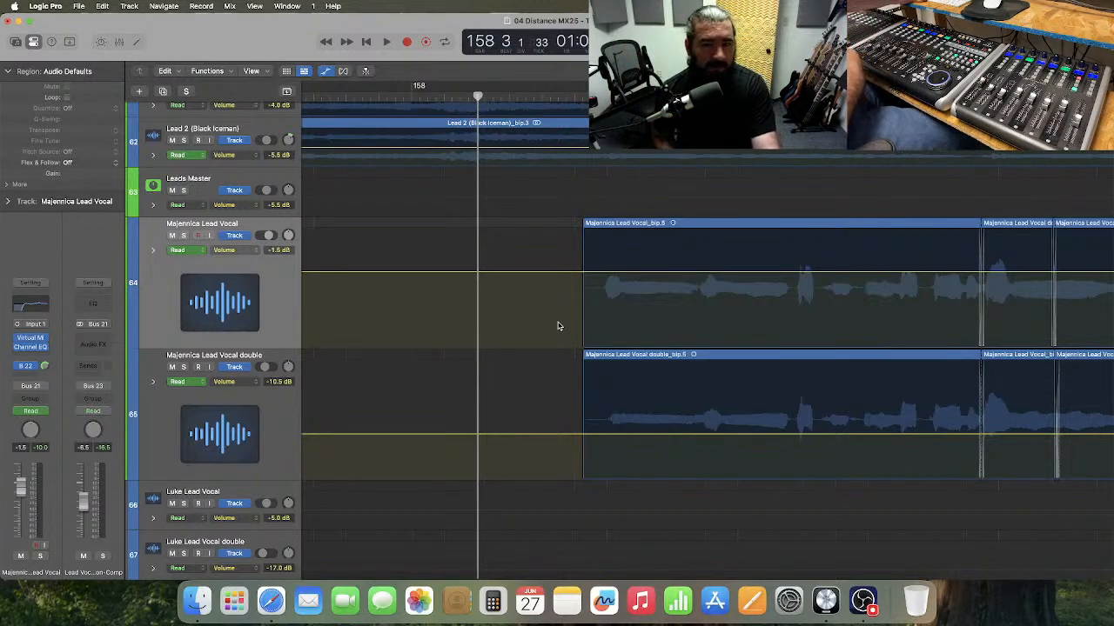
{"action": "key", "text": "space"}
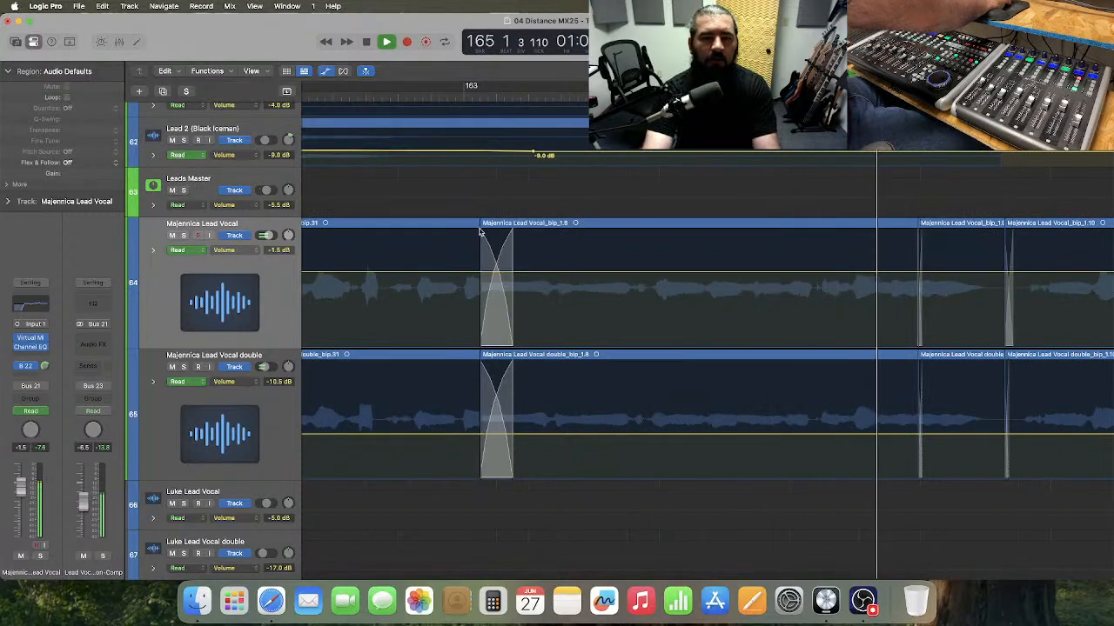
{"action": "key", "text": "space"}
{"action": "scroll", "coordinate": [477, 244], "scroll_direction": "left", "scroll_amount": 5}
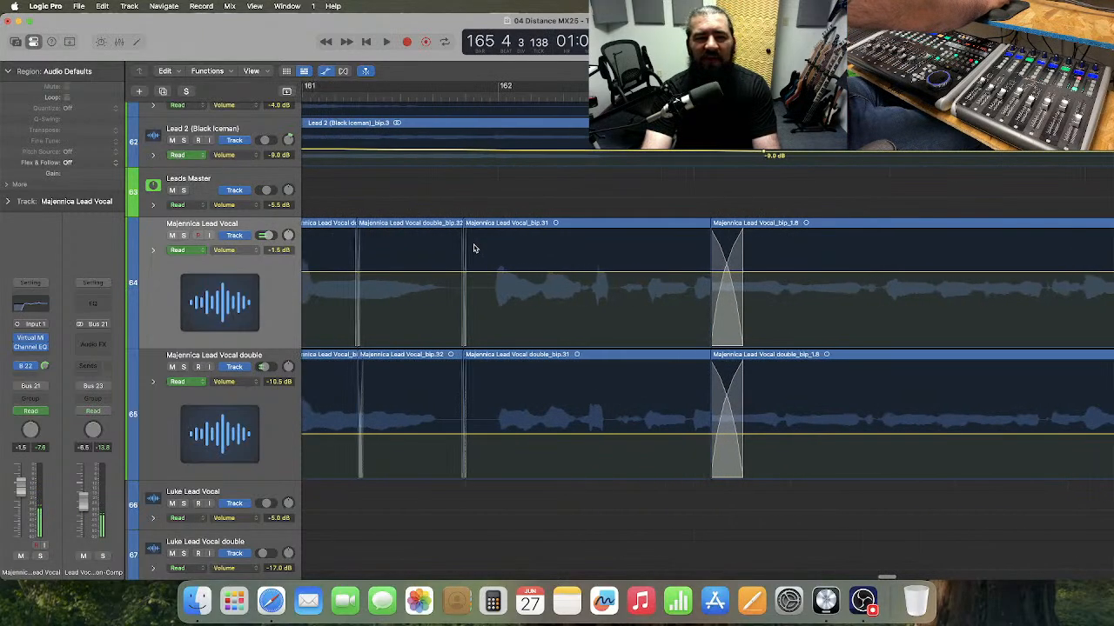
{"action": "scroll", "coordinate": [475, 249], "scroll_direction": "left", "scroll_amount": 3}
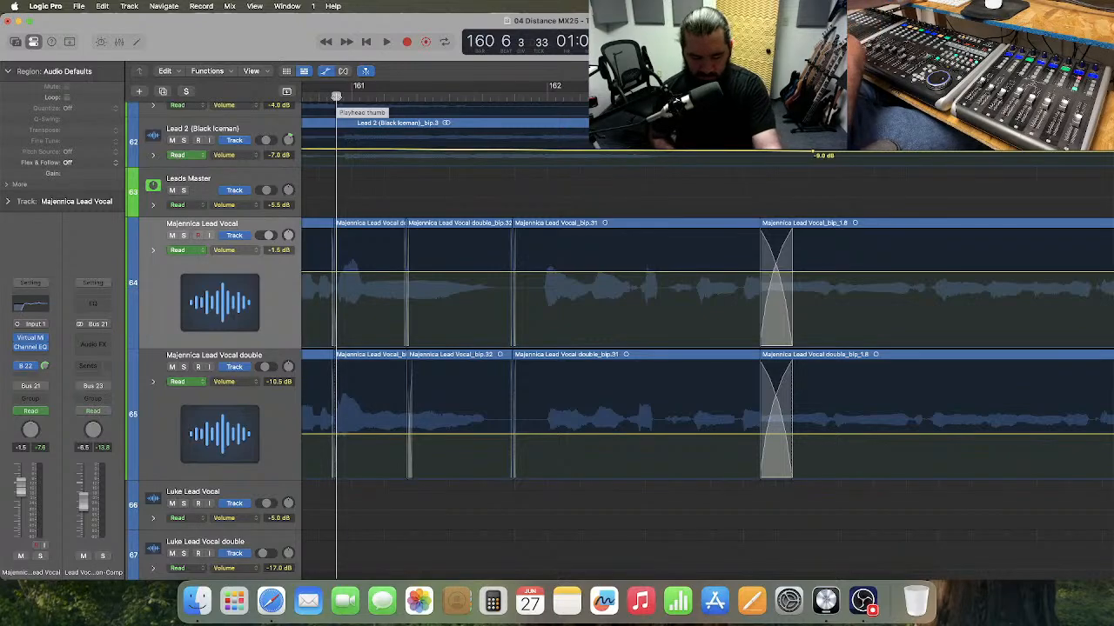
{"action": "key", "text": "space"}
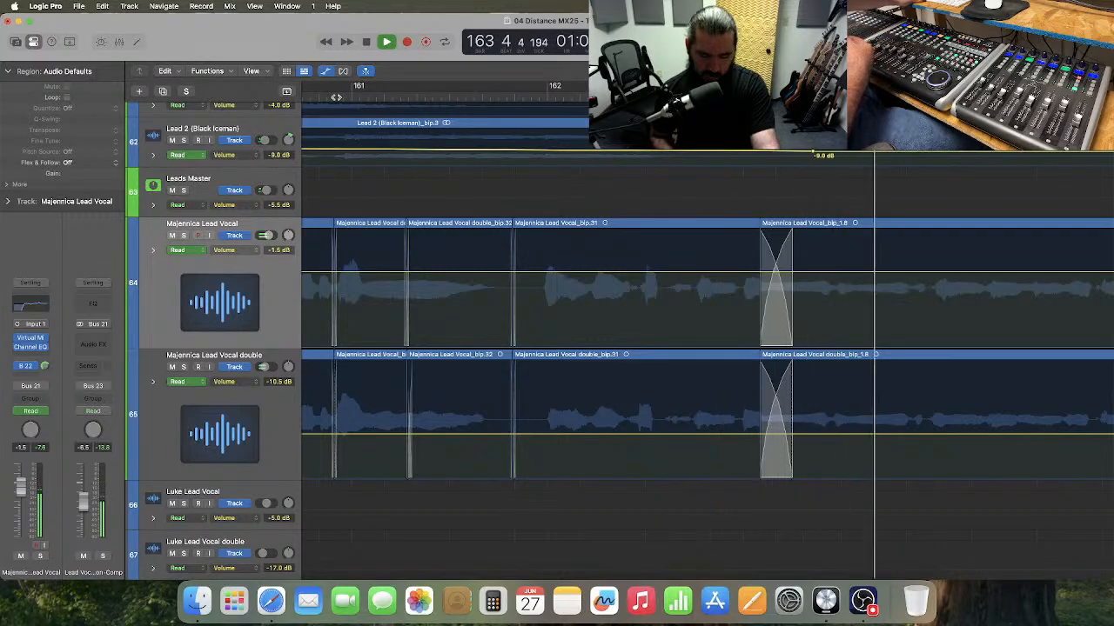
{"action": "key", "text": "space"}
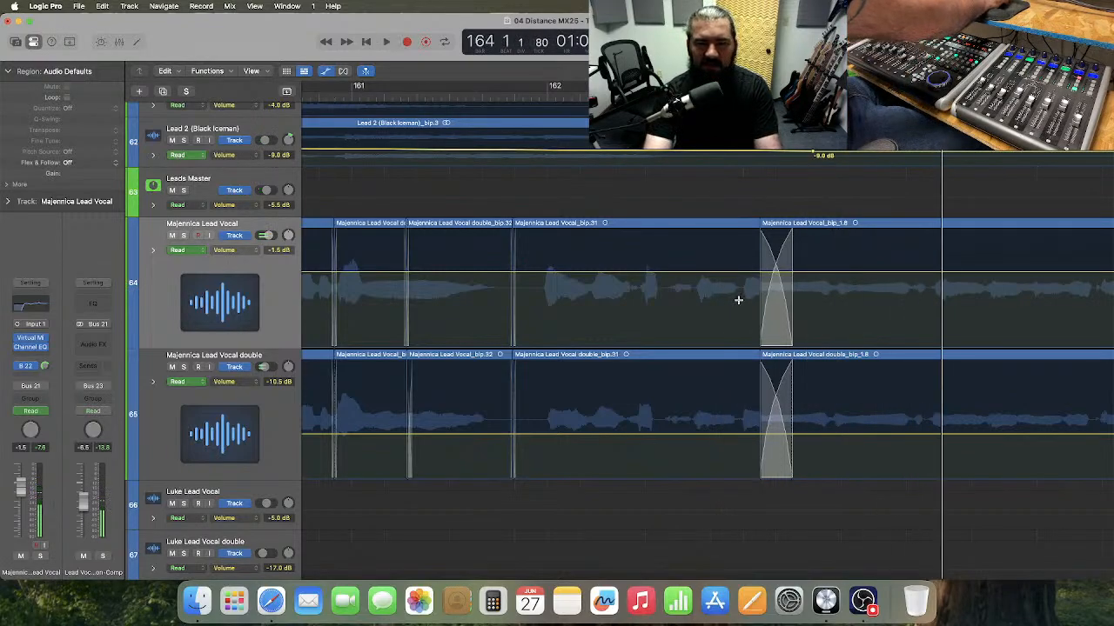
- Raise the quiet phrase around the start of bar 163 to 0.0 dB on track 64 and -9.0 dB on track 65, and play from bar 161
{"action": "left_click_drag", "start_coordinate": [741, 296], "coordinate": [833, 417]}
{"action": "left_click", "coordinate": [795, 271]}
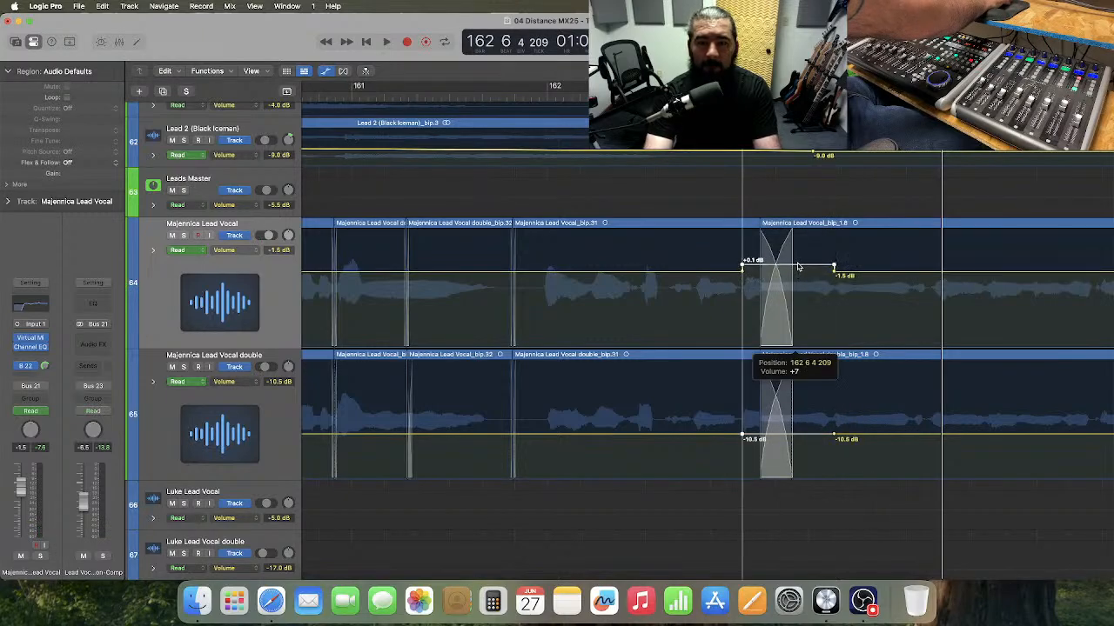
{"action": "left_click_drag", "start_coordinate": [797, 267], "coordinate": [801, 267]}
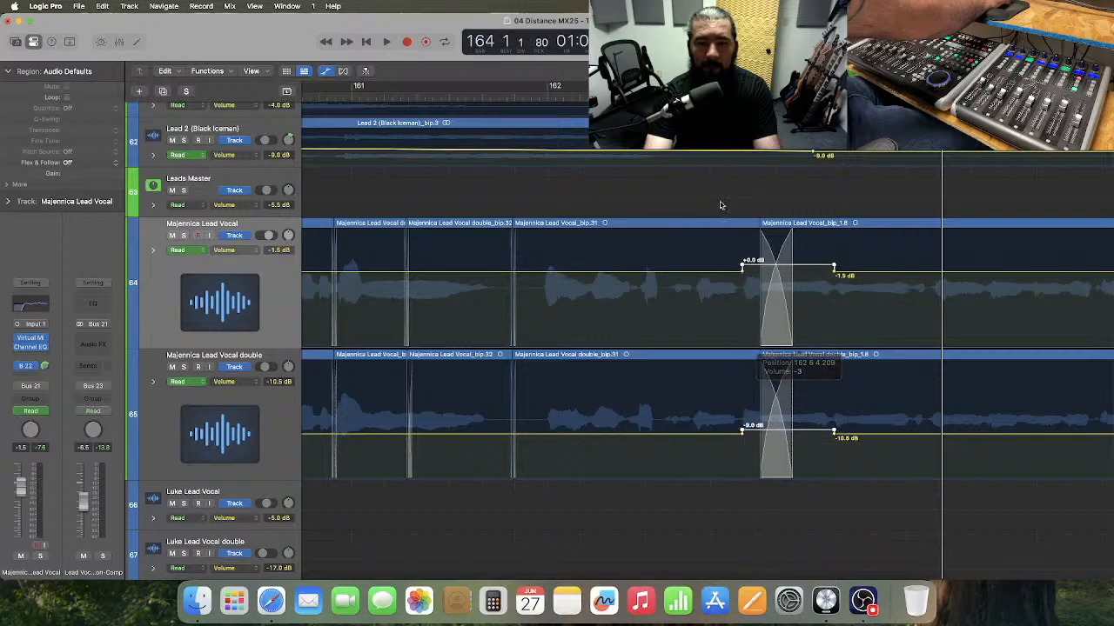
{"action": "left_click", "coordinate": [483, 97]}
{"action": "key", "text": "space"}
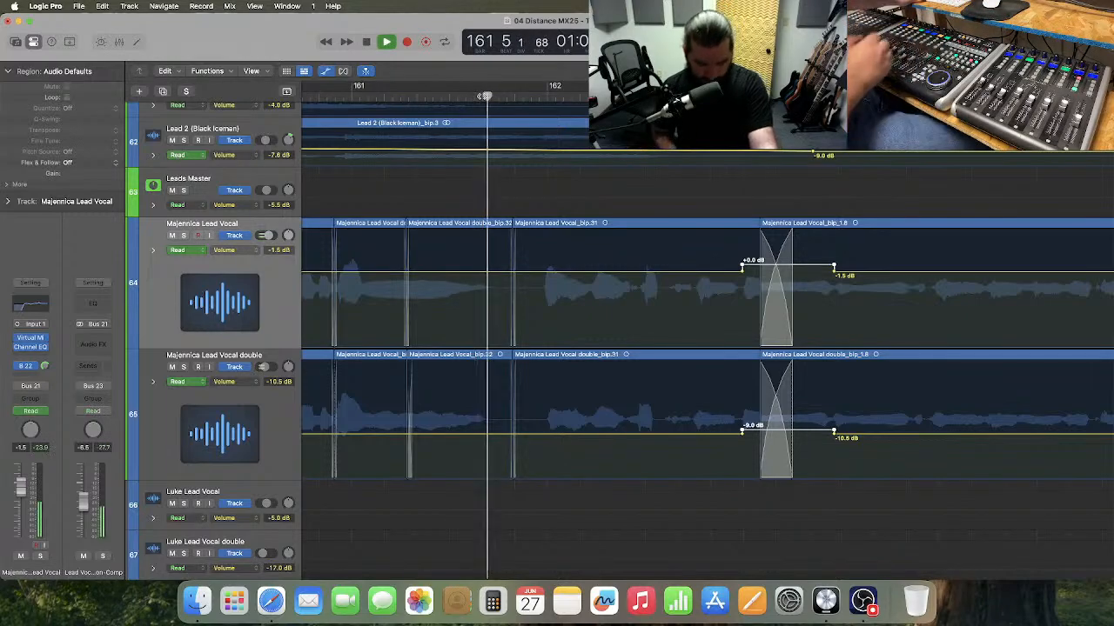
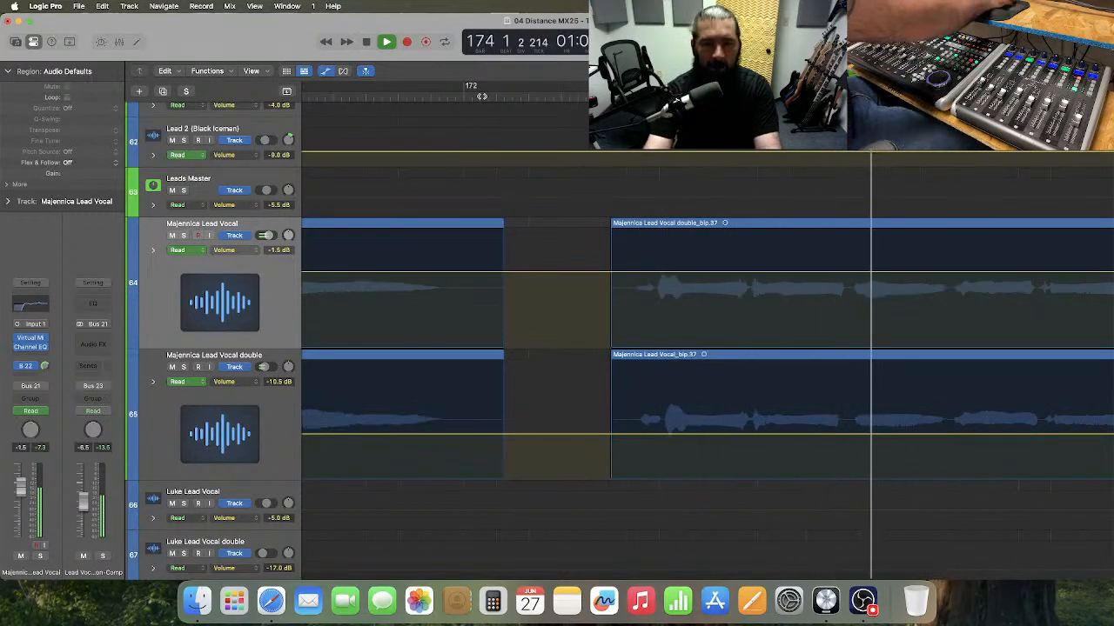
{"action": "key", "text": "space"}
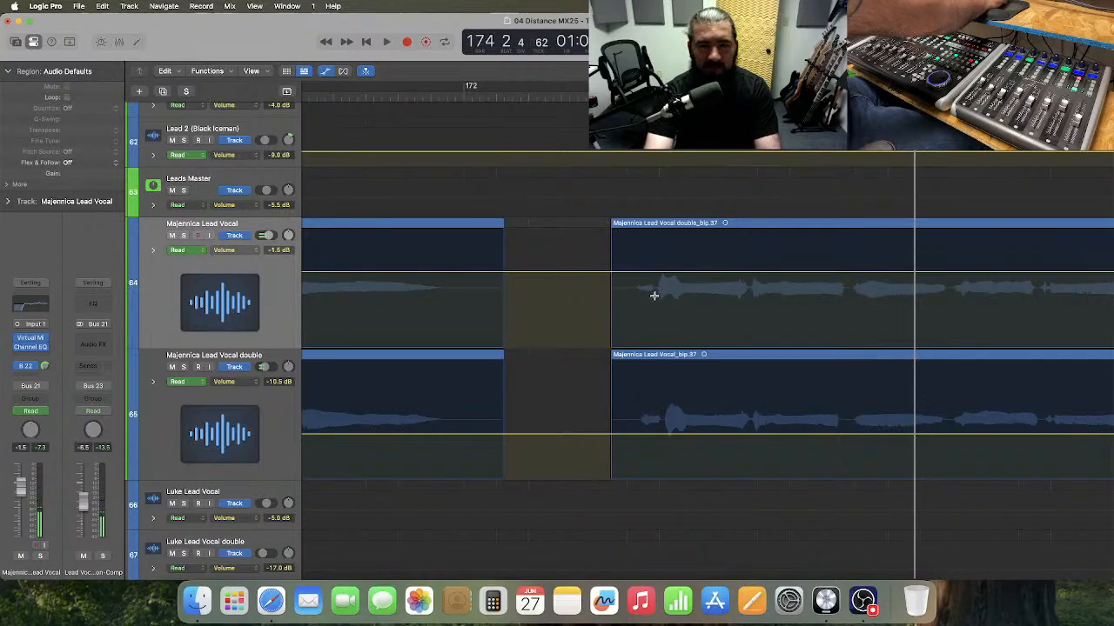
- Raise the phrase from the end of bar 172 to bar 173 beat 3 to +0.5 dB on track 64 and -8.5 dB on track 65, and play it
{"action": "left_click_drag", "start_coordinate": [655, 295], "coordinate": [748, 398]}
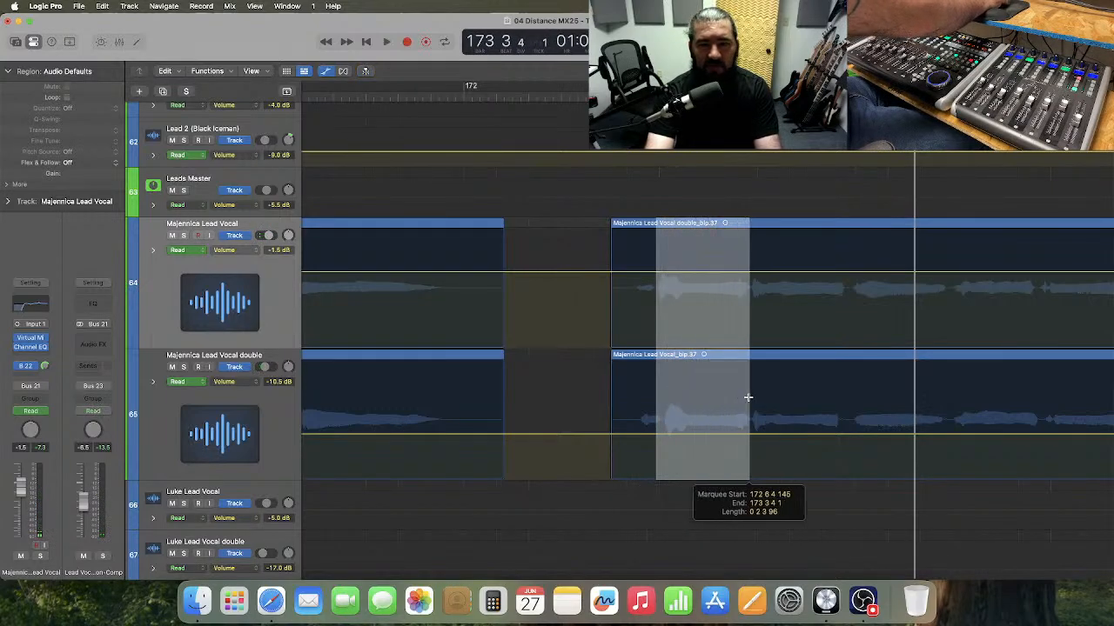
{"action": "left_click", "coordinate": [690, 422]}
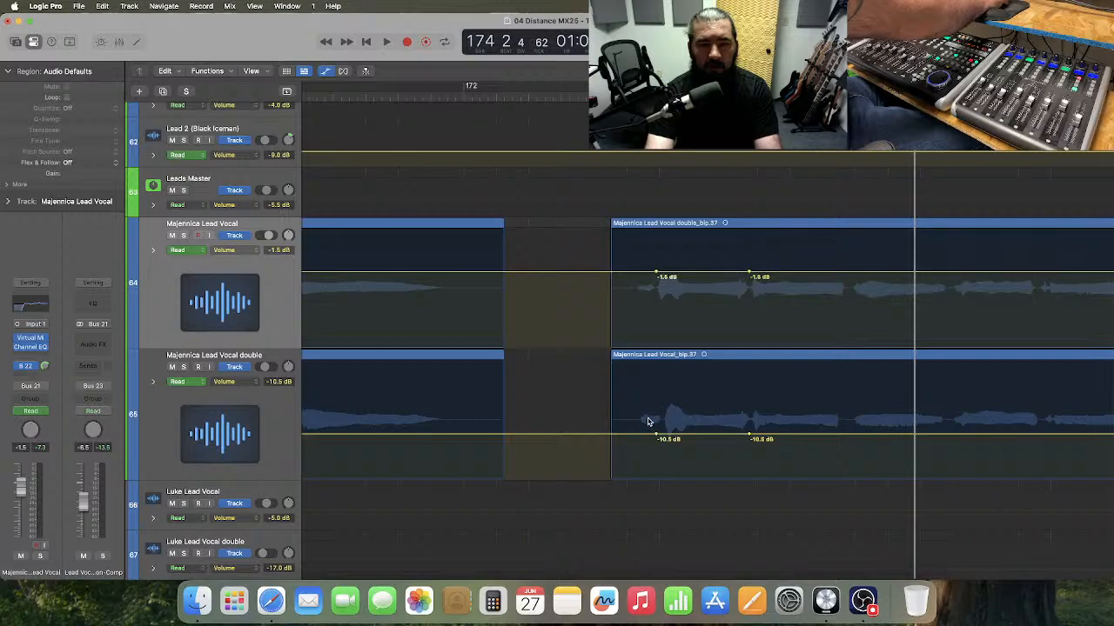
{"action": "left_click_drag", "start_coordinate": [656, 437], "coordinate": [662, 435]}
{"action": "left_click_drag", "start_coordinate": [687, 254], "coordinate": [719, 453]}
{"action": "left_click_drag", "start_coordinate": [693, 276], "coordinate": [697, 263]}
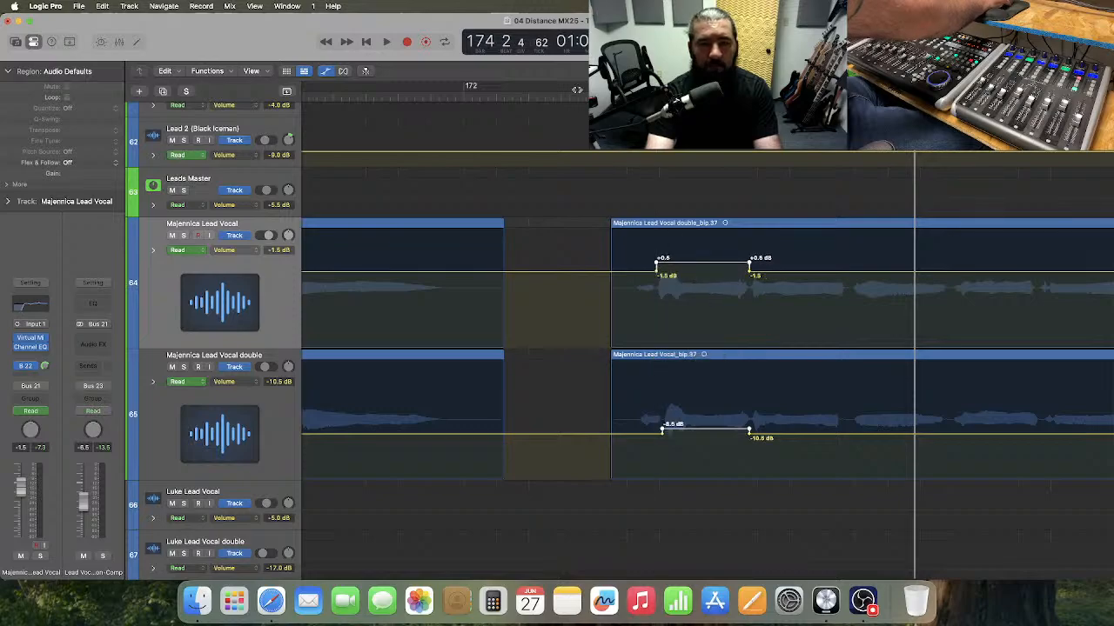
{"action": "double_click", "coordinate": [549, 96]}
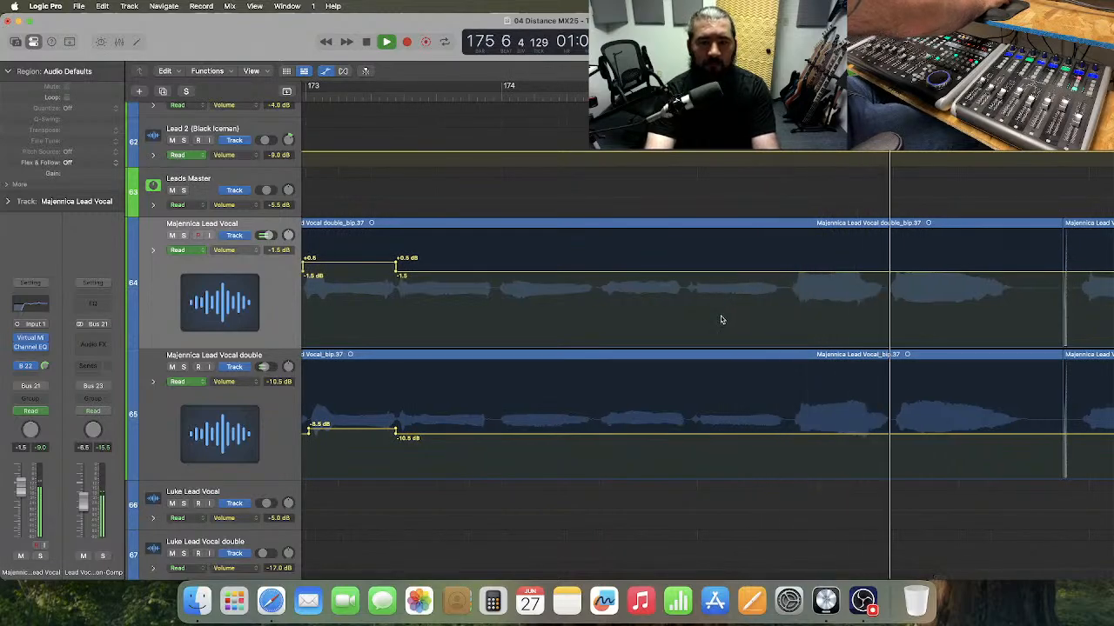
{"action": "key", "text": "space"}
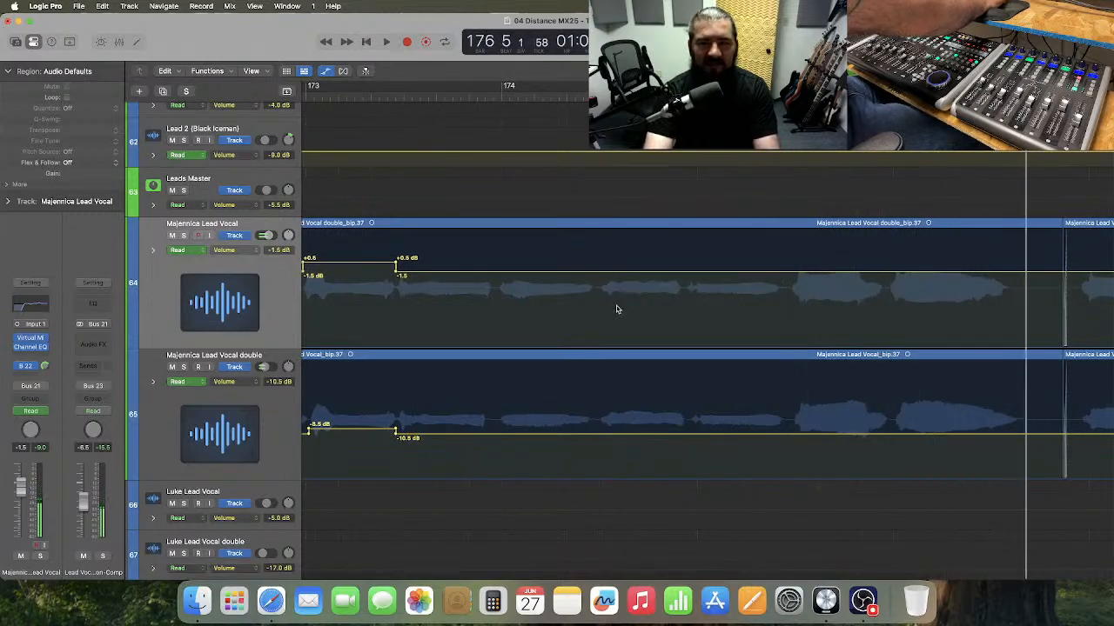
- Set tracks 64/65 to -1.0/-10.0 dB in the second half of bar 174 and -2.0/-11.0 dB across bars 175 to 176, and play through bar 182
{"action": "left_click_drag", "start_coordinate": [595, 300], "coordinate": [686, 399]}
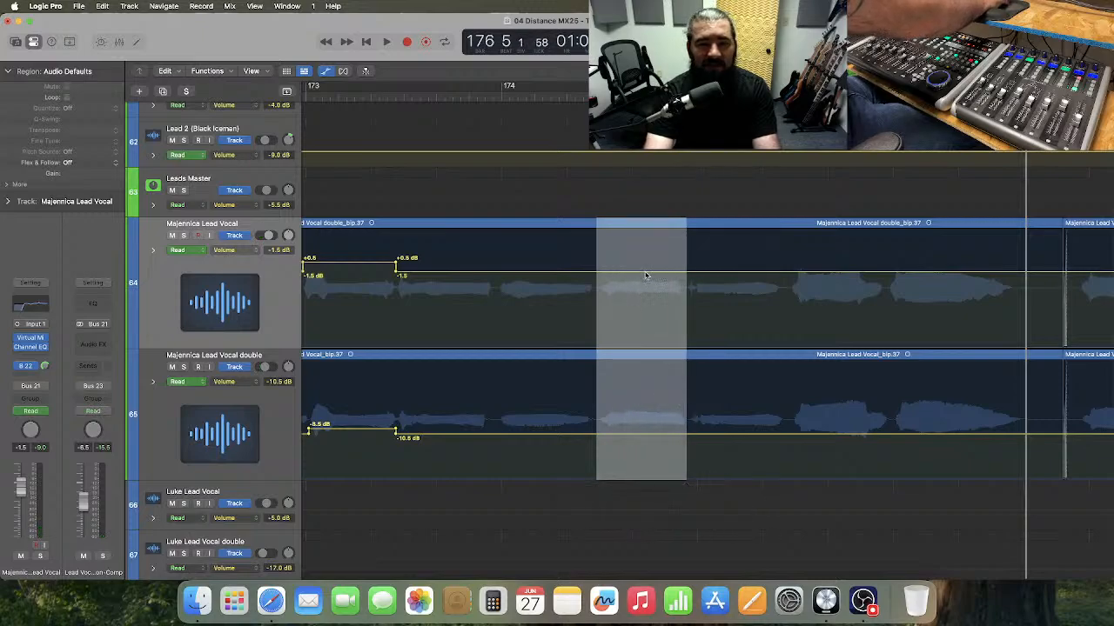
{"action": "left_click_drag", "start_coordinate": [646, 276], "coordinate": [645, 273]}
{"action": "left_click_drag", "start_coordinate": [792, 257], "coordinate": [1038, 477]}
{"action": "left_click_drag", "start_coordinate": [838, 271], "coordinate": [841, 275]}
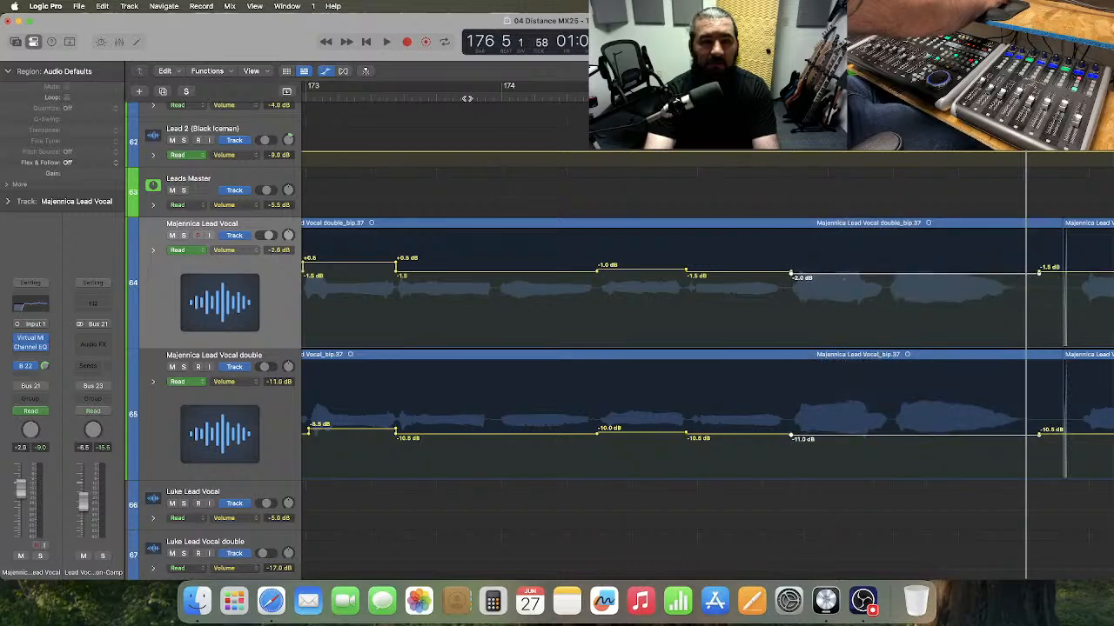
{"action": "left_click", "coordinate": [440, 96]}
{"action": "key", "text": "space"}
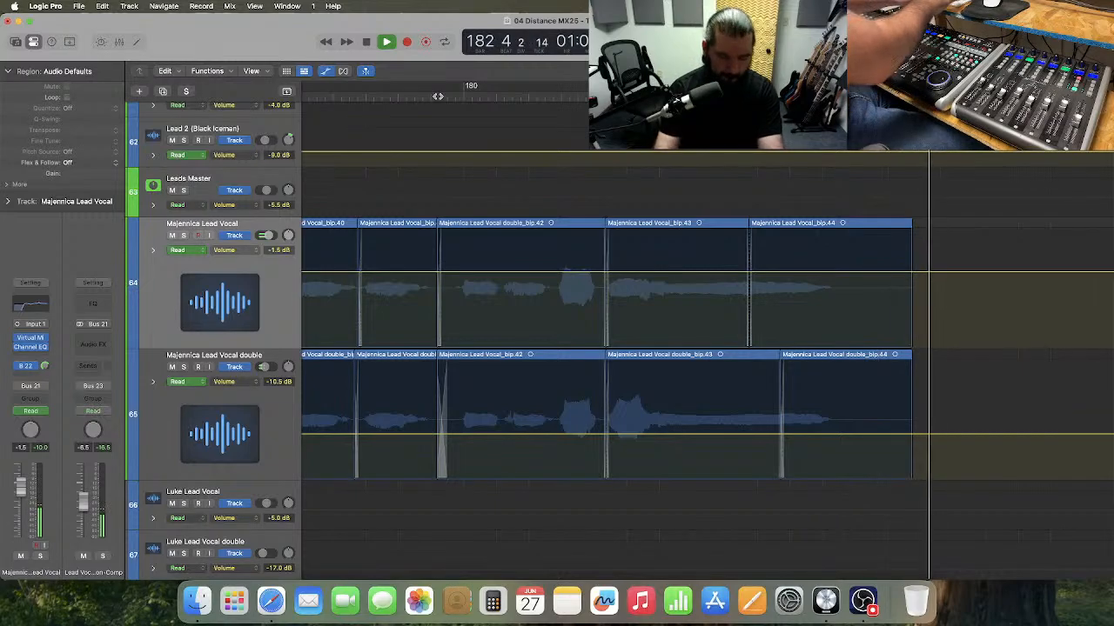
{"action": "key", "text": "space"}
- Return the playhead to the project start and shrink the Majennica lead vocal and double, tracks 64 and 65, to normal height
{"action": "key", "text": "super+Left"}
{"action": "key", "text": "super+Left"}
{"action": "key", "text": "super+Left"}
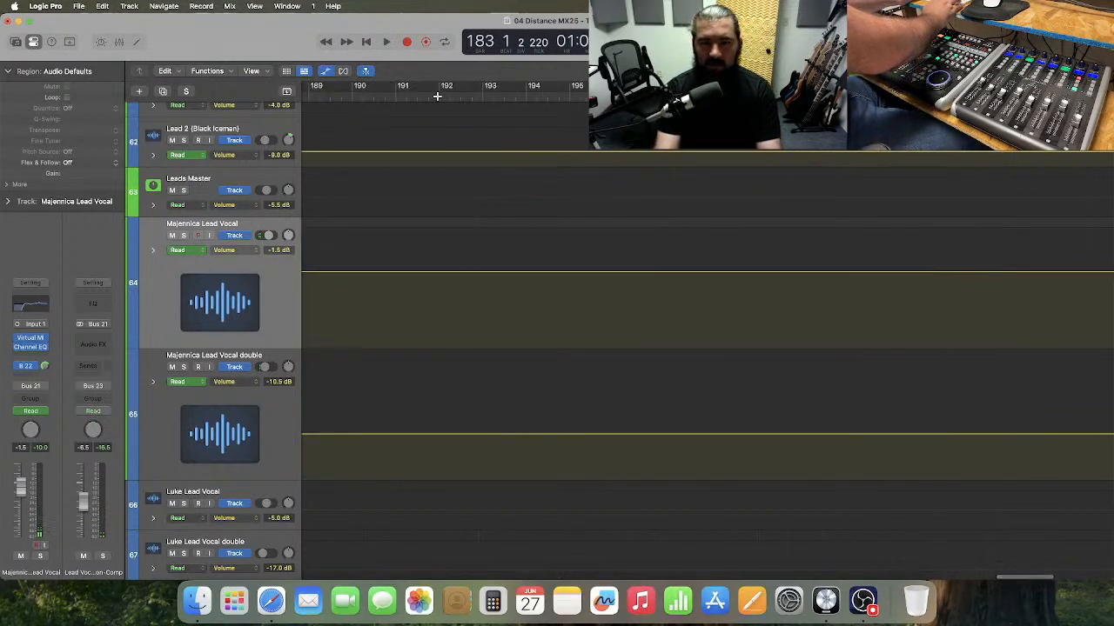
{"action": "key", "text": "Return"}
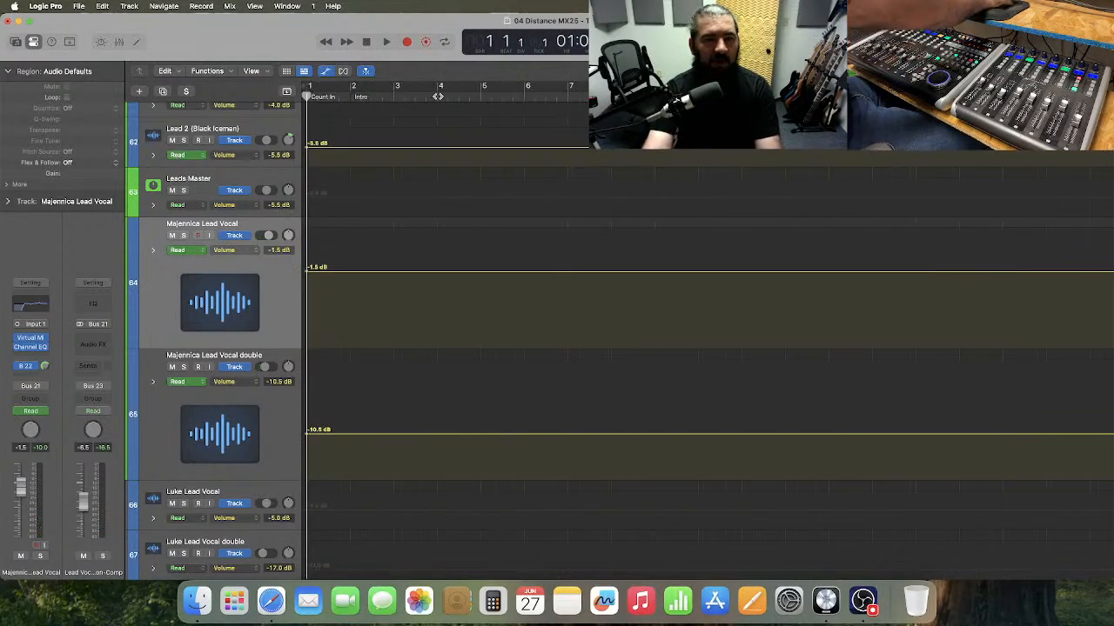
{"action": "left_click", "coordinate": [263, 175]}
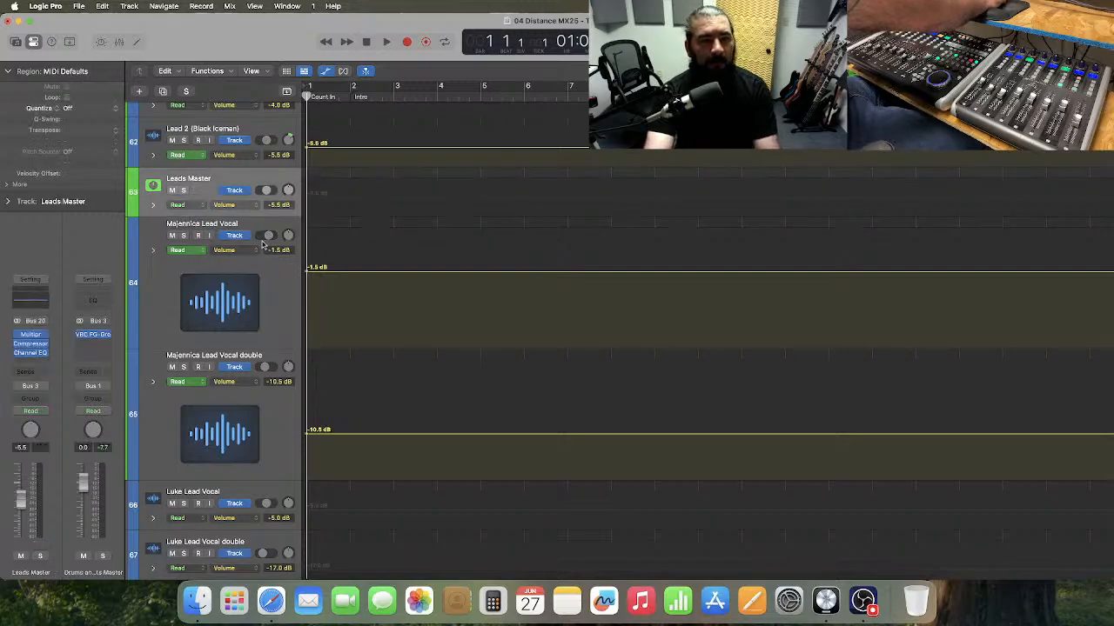
{"action": "key", "text": "super+a"}
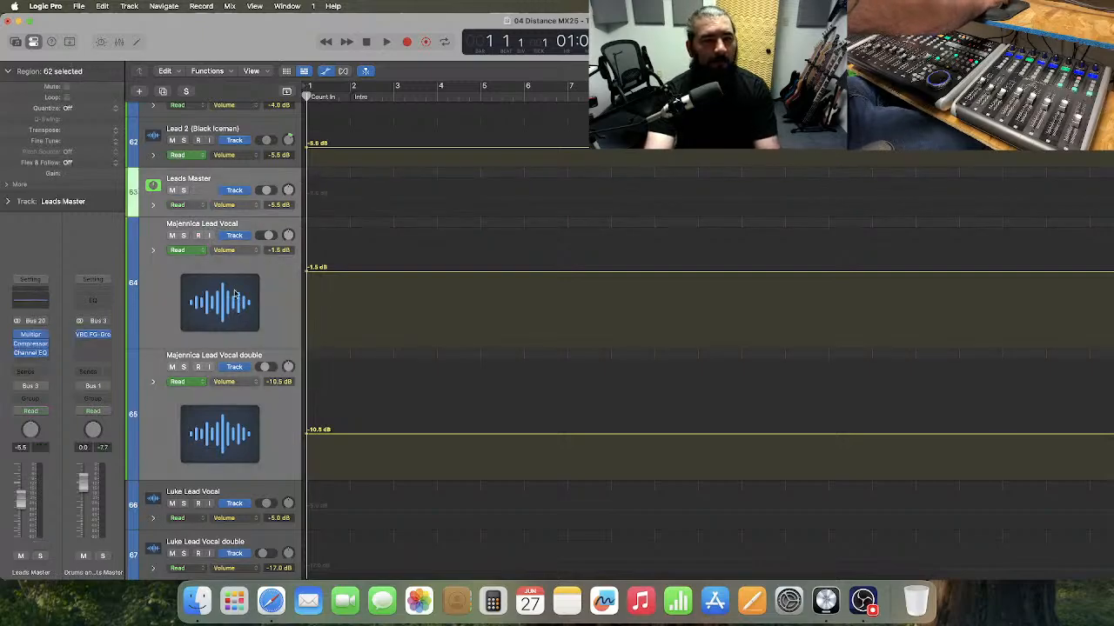
{"action": "left_click", "coordinate": [246, 216]}
- Enlarge the lead vocal and double on tracks 66 and 67 to individual track zoom 14
{"action": "left_click", "coordinate": [266, 323]}
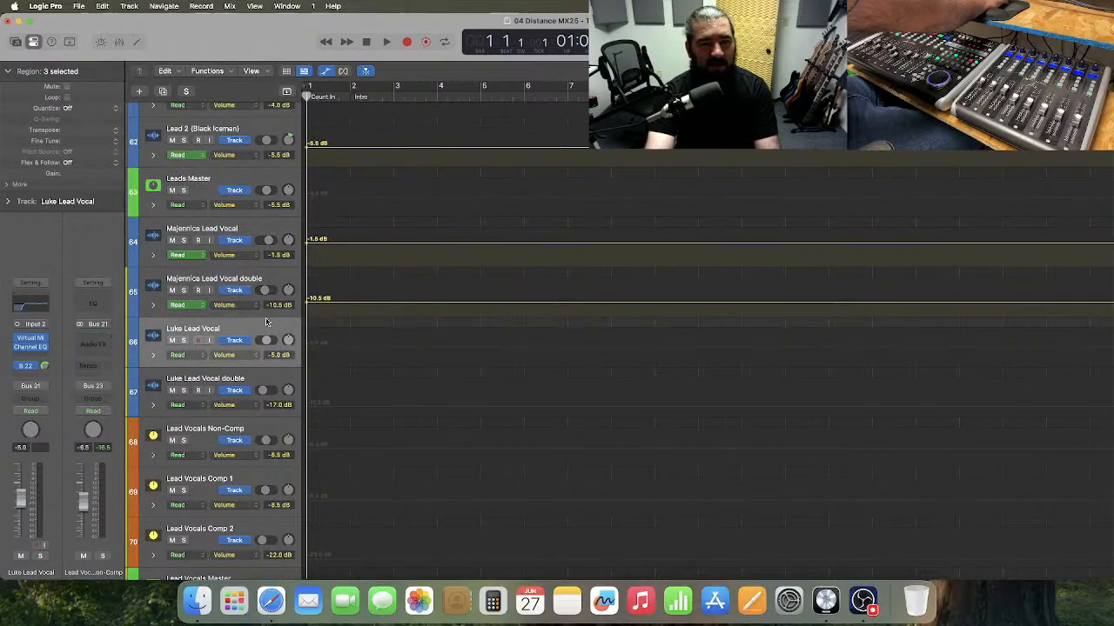
{"action": "scroll", "coordinate": [287, 348], "scroll_direction": "down", "scroll_amount": 1}
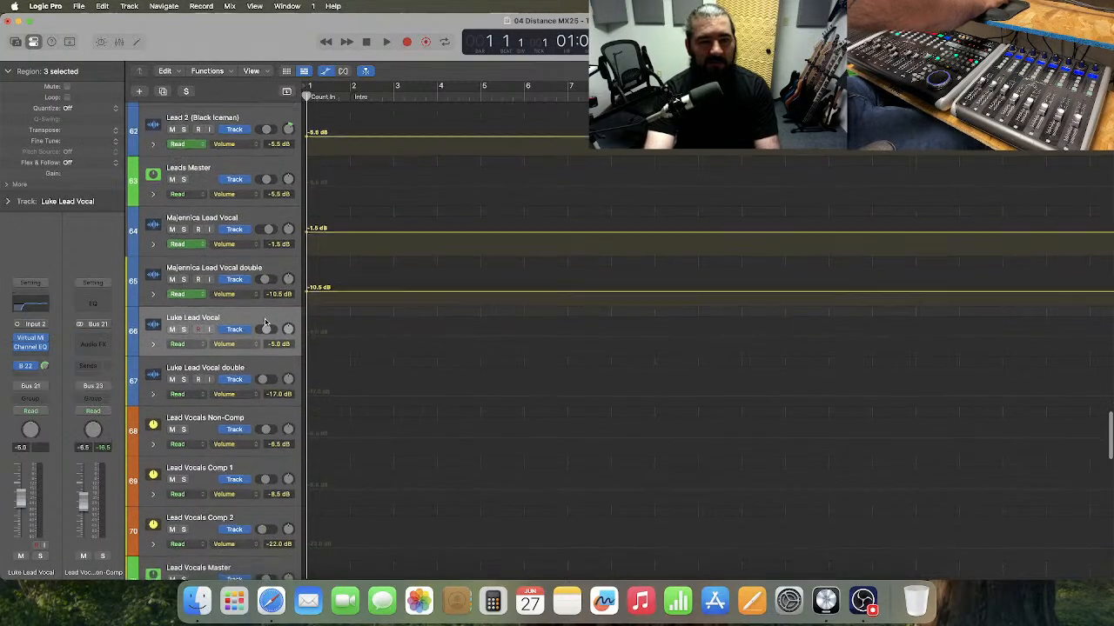
{"action": "left_click", "coordinate": [262, 364], "text": "shift"}
{"action": "left_click_drag", "start_coordinate": [243, 351], "coordinate": [245, 458]}
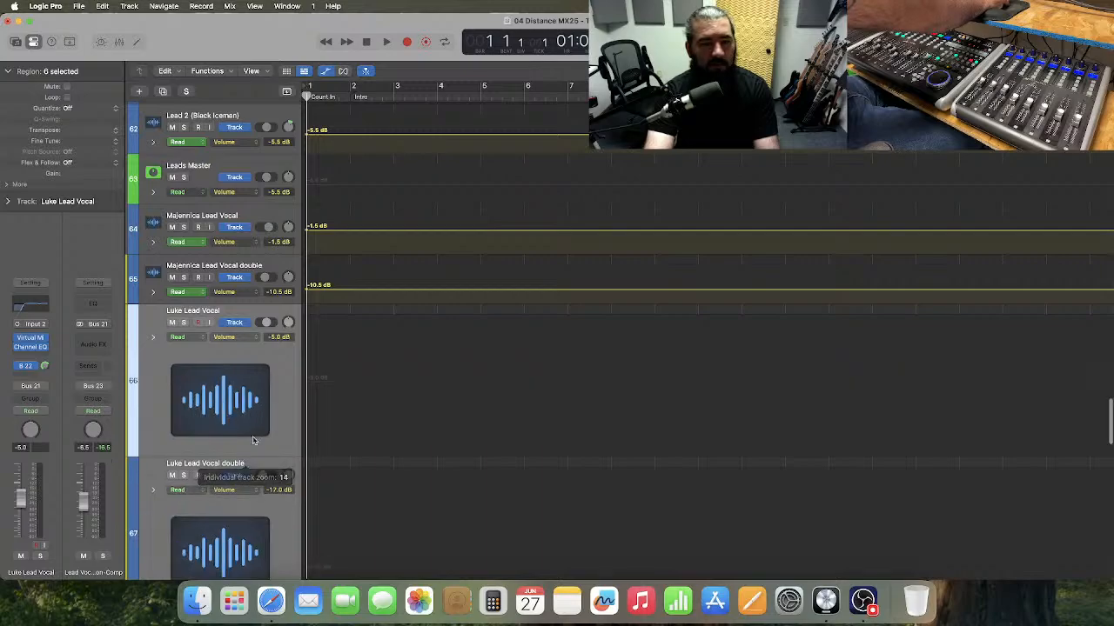
{"action": "left_click", "coordinate": [291, 393]}
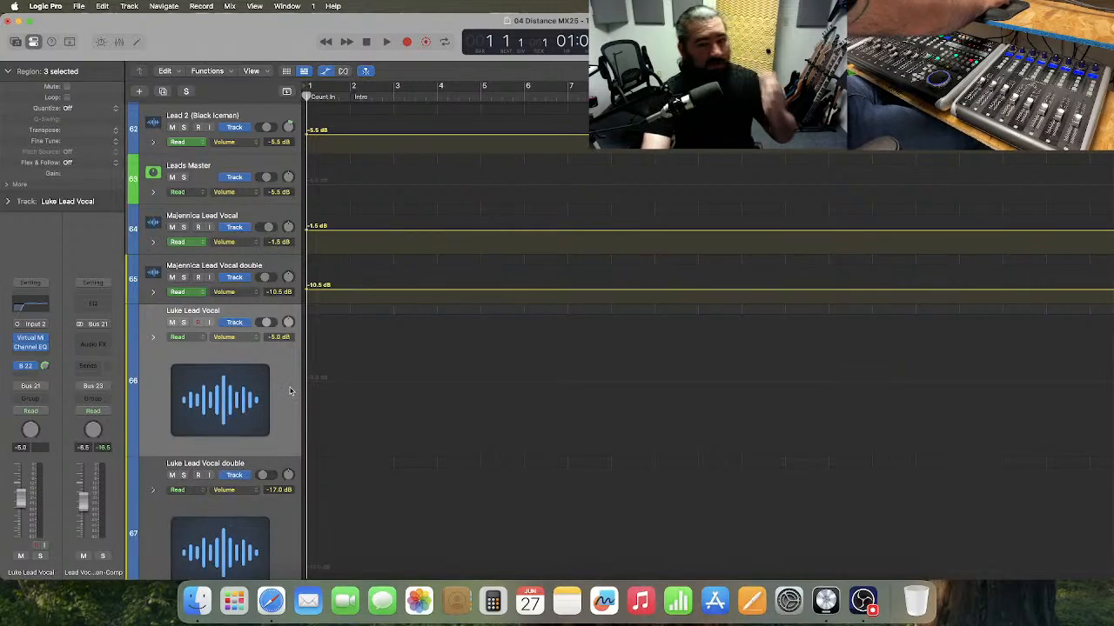
- Place the playhead just before bar 39, ahead of the first vocal regions of tracks 66 and 67 in Verse 1
{"action": "scroll", "coordinate": [291, 392], "scroll_direction": "right", "scroll_amount": 16}
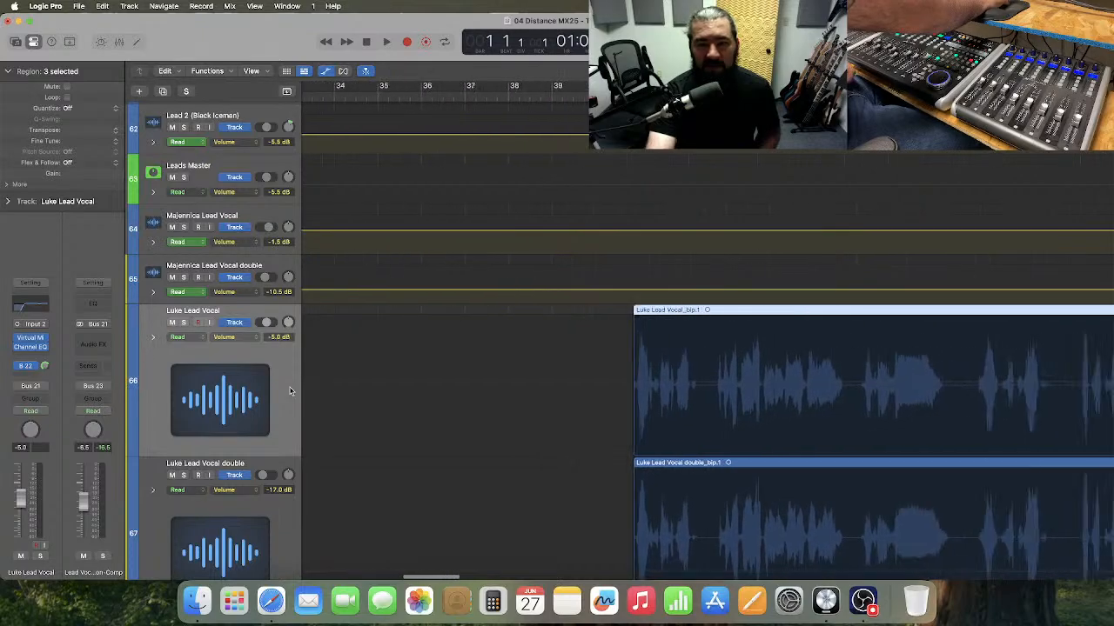
{"action": "scroll", "coordinate": [290, 392], "scroll_direction": "right", "scroll_amount": 3}
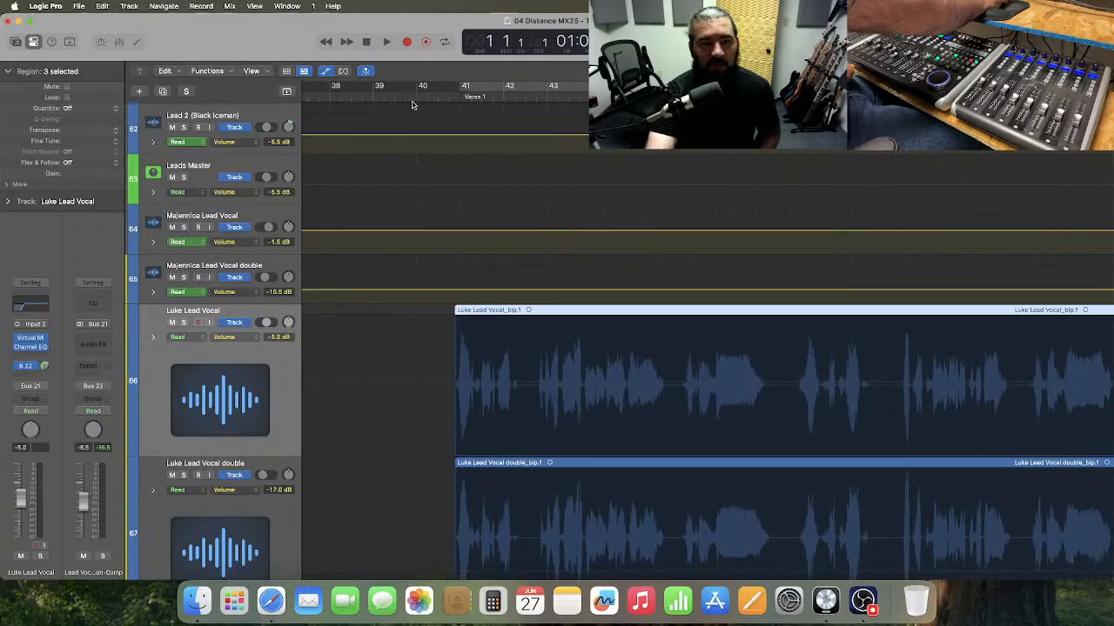
{"action": "scroll", "coordinate": [514, 294], "scroll_direction": "down", "scroll_amount": 4}
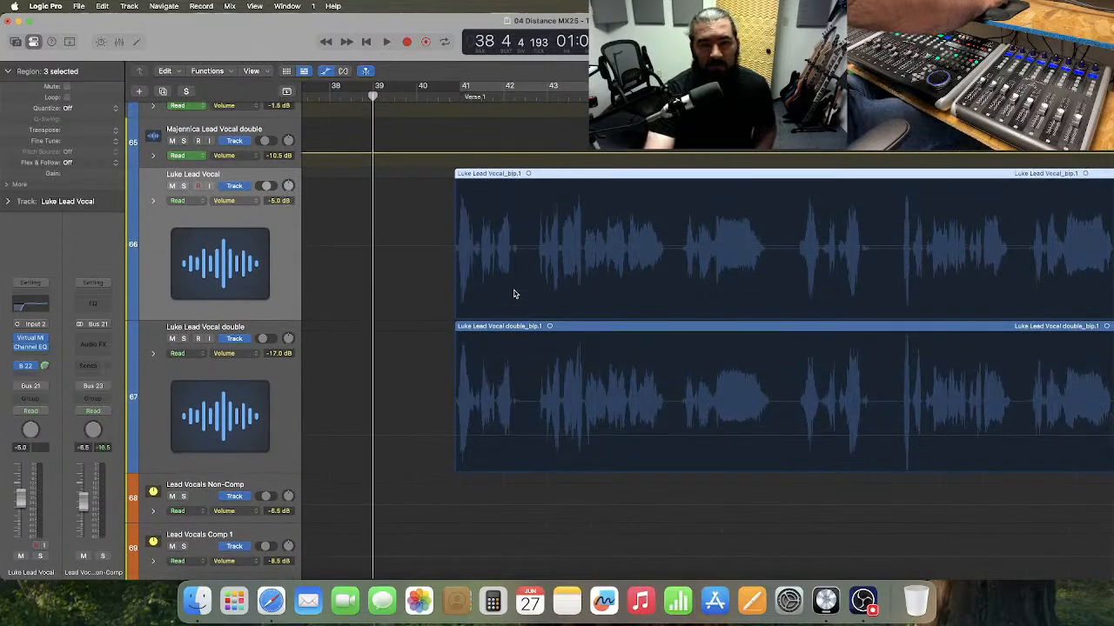
{"action": "scroll", "coordinate": [514, 294], "scroll_direction": "right", "scroll_amount": 1}
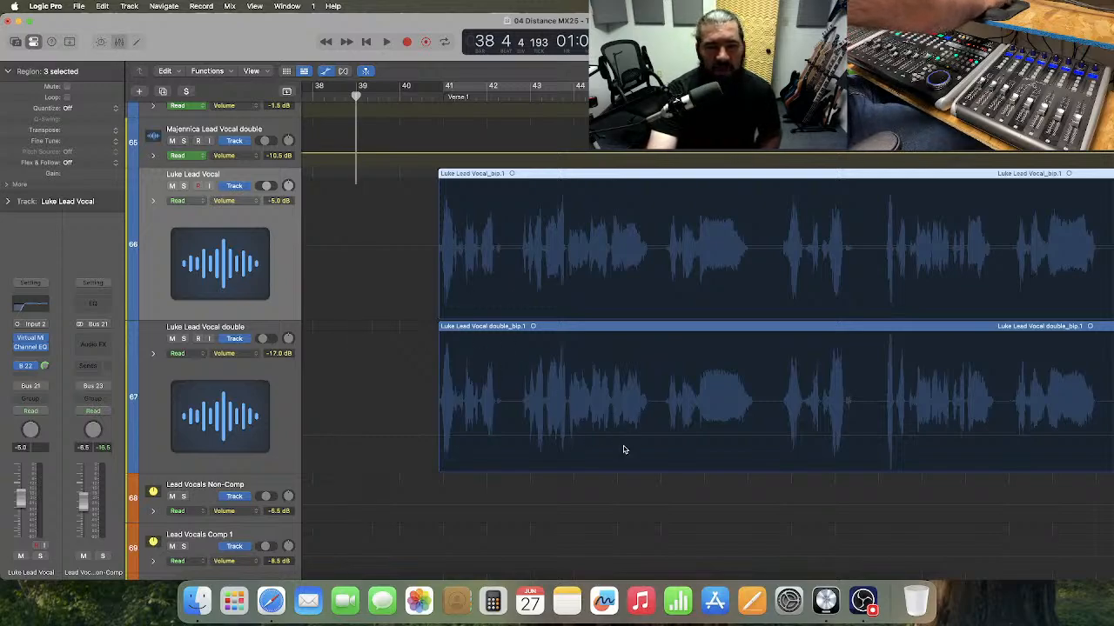
- Lower the lead vocal on track 66 to -5.5 dB and its double on track 67 to -17.5 dB in the mixer
{"action": "key", "text": "x"}
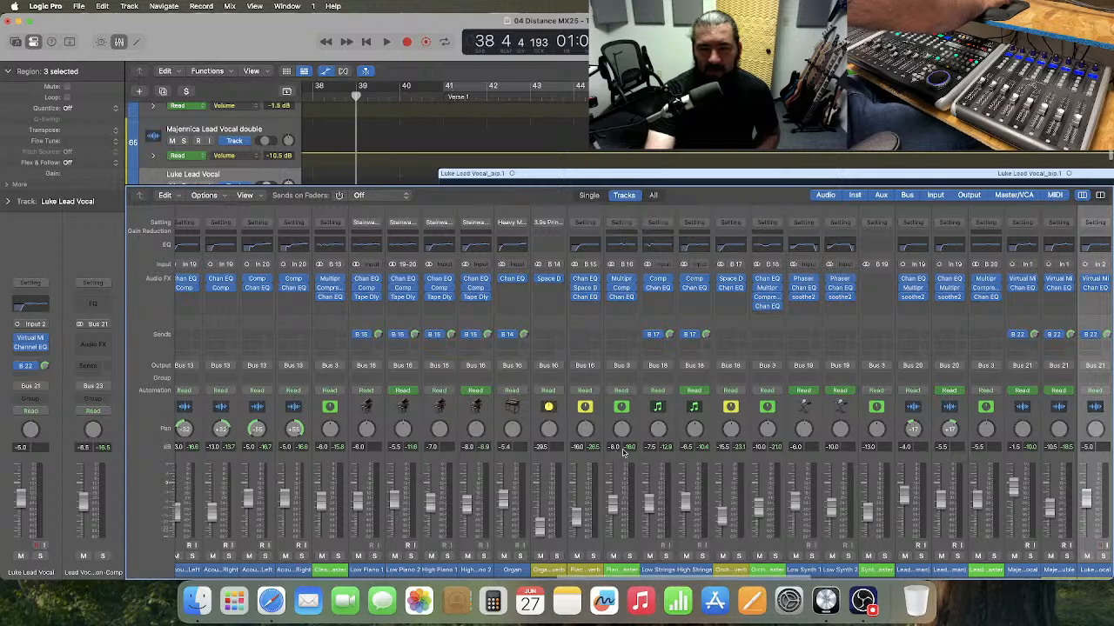
{"action": "scroll", "coordinate": [622, 452], "scroll_direction": "right", "scroll_amount": 5}
{"action": "left_click", "coordinate": [884, 446]}
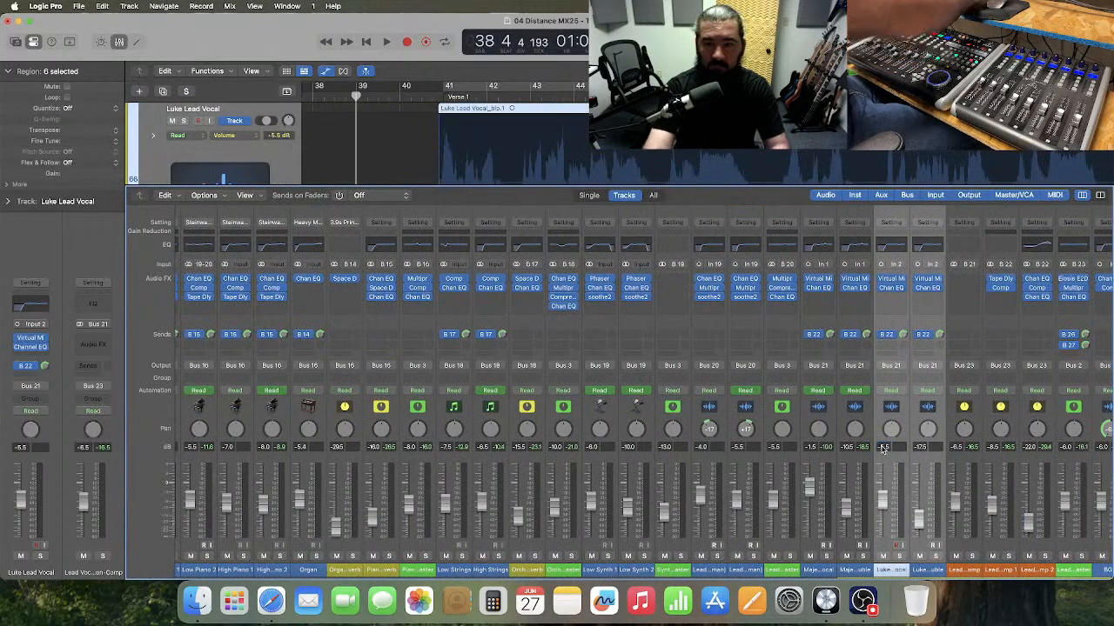
{"action": "scroll", "coordinate": [886, 446], "scroll_direction": "right", "scroll_amount": 3}
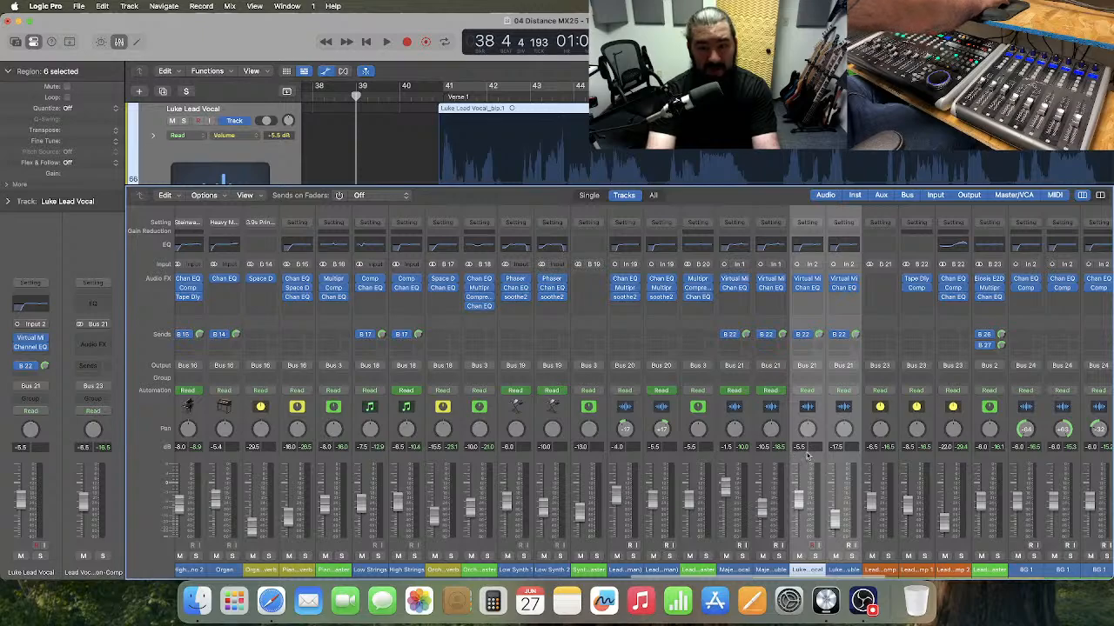
{"action": "left_click", "coordinate": [120, 42]}
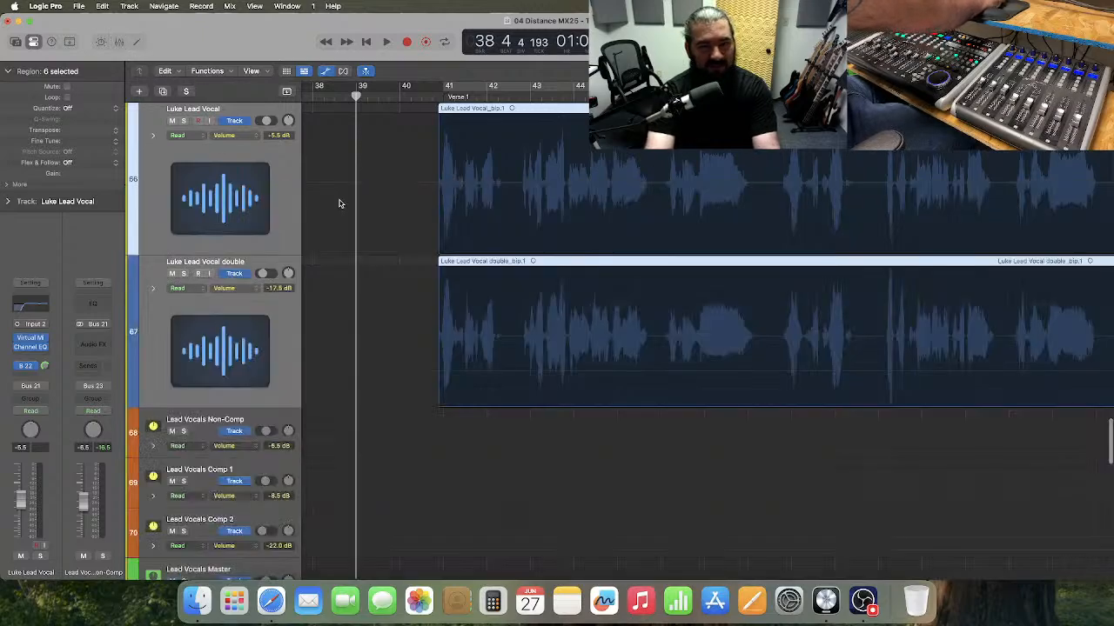
{"action": "left_click", "coordinate": [293, 205]}
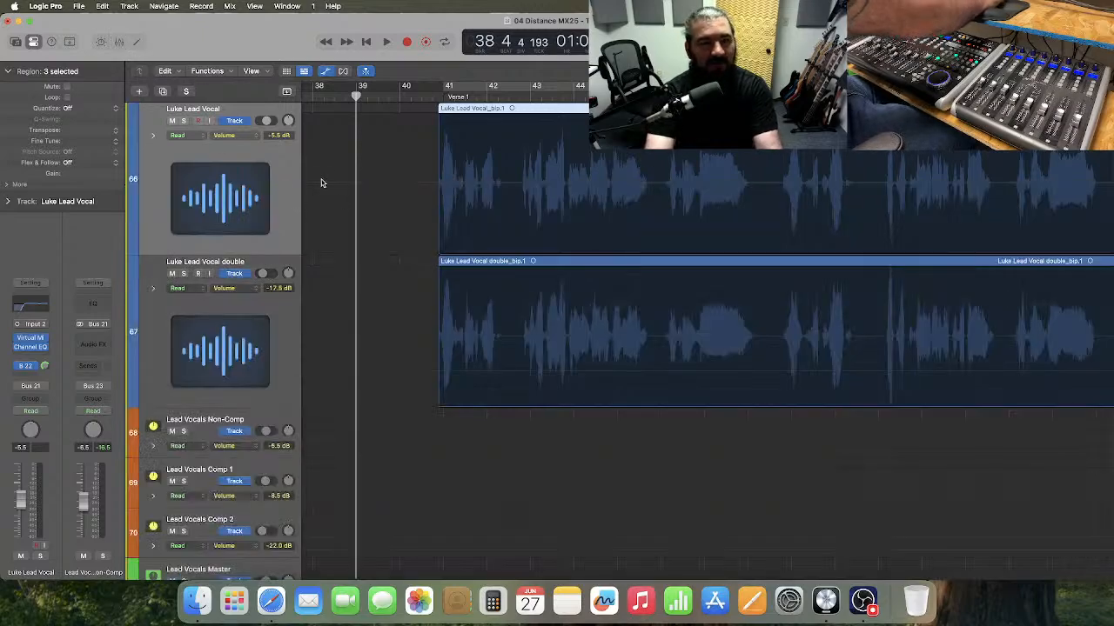
- Play the verse 1 lead vocals from bar 39 and return the playhead to bar 39
{"action": "scroll", "coordinate": [355, 177], "scroll_direction": "left", "scroll_amount": 2}
{"action": "left_click", "coordinate": [360, 96]}
{"action": "key", "text": "space"}
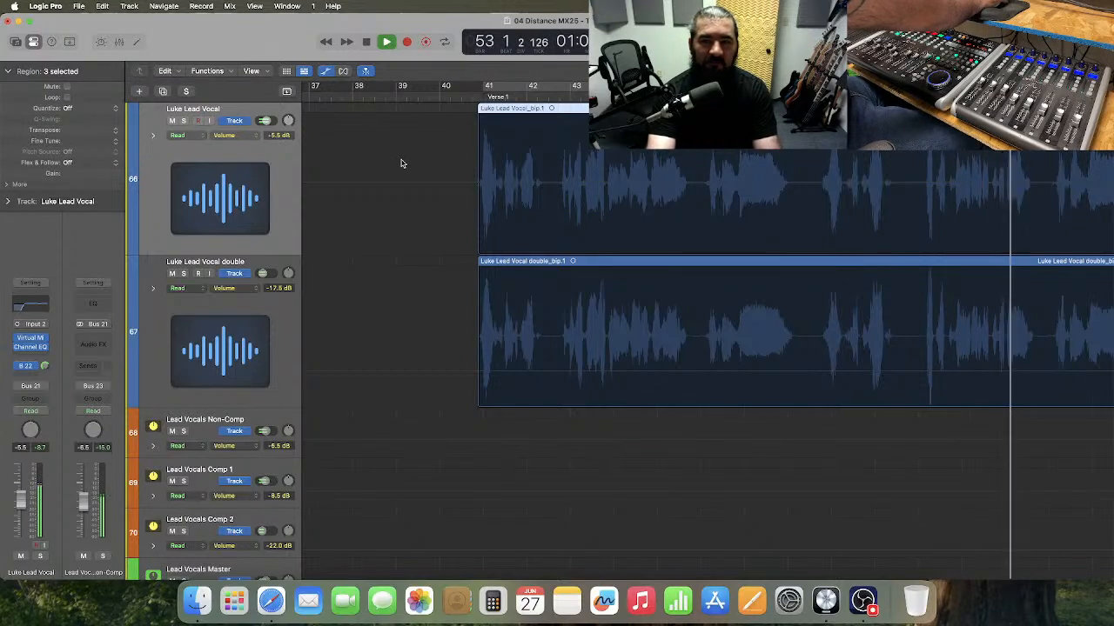
{"action": "key", "text": "space"}
{"action": "scroll", "coordinate": [321, 174], "scroll_direction": "left", "scroll_amount": 10}
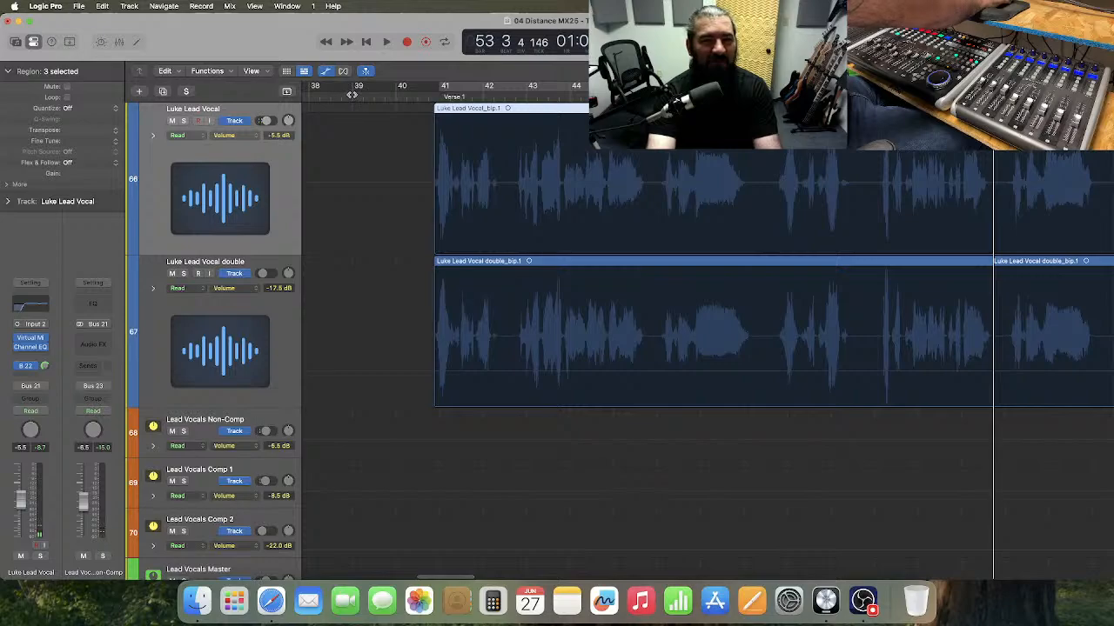
{"action": "left_click", "coordinate": [351, 94]}
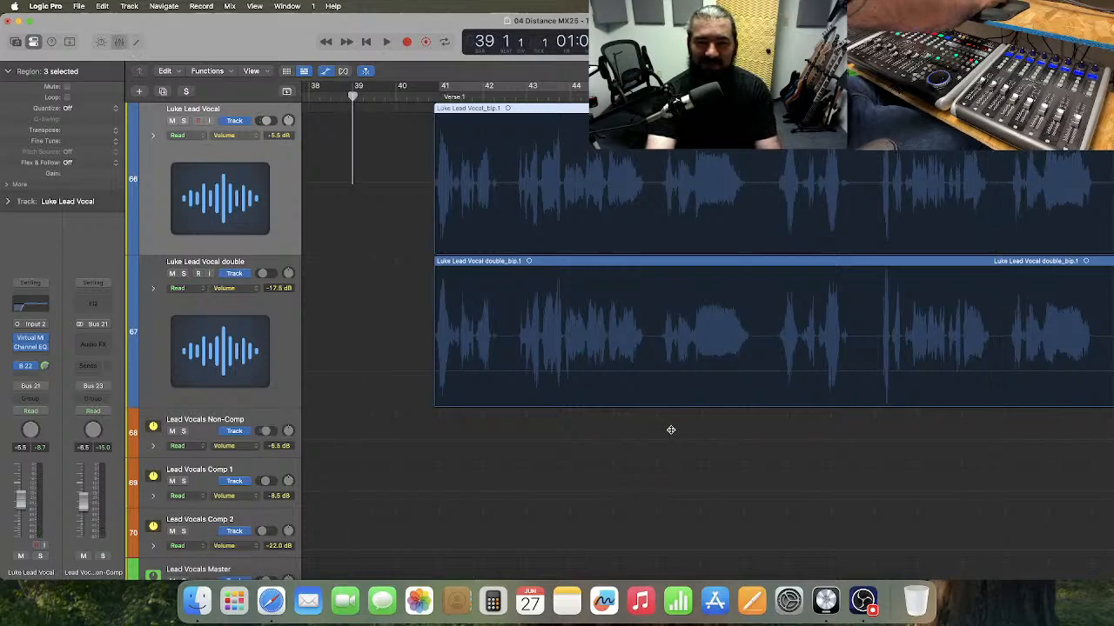
- Set the lead vocal fader (track 66) to -5.2 dB and its double (track 67) to -17.2 dB in the mixer
{"action": "key", "text": "x"}
{"action": "left_click_drag", "start_coordinate": [828, 425], "coordinate": [819, 431]}
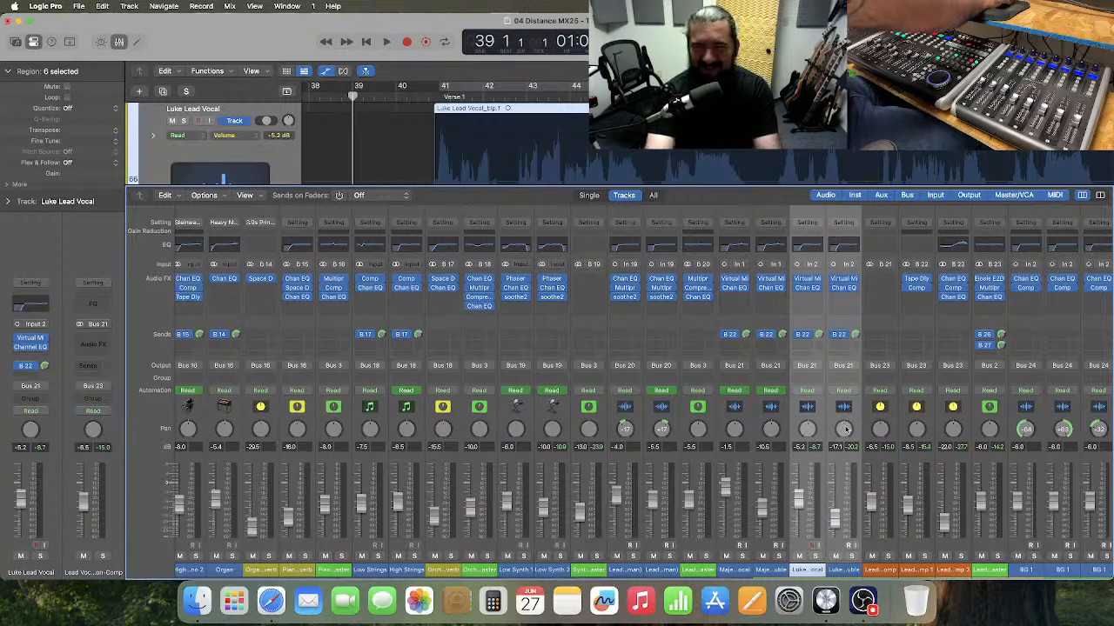
{"action": "left_click", "coordinate": [830, 425]}
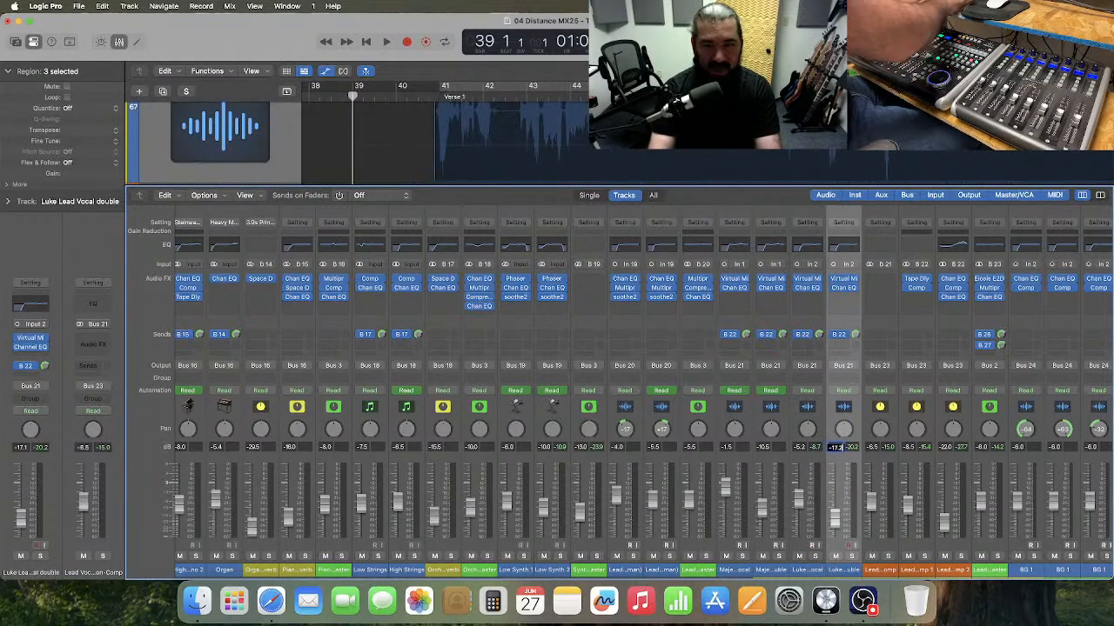
{"action": "left_click", "coordinate": [120, 42]}
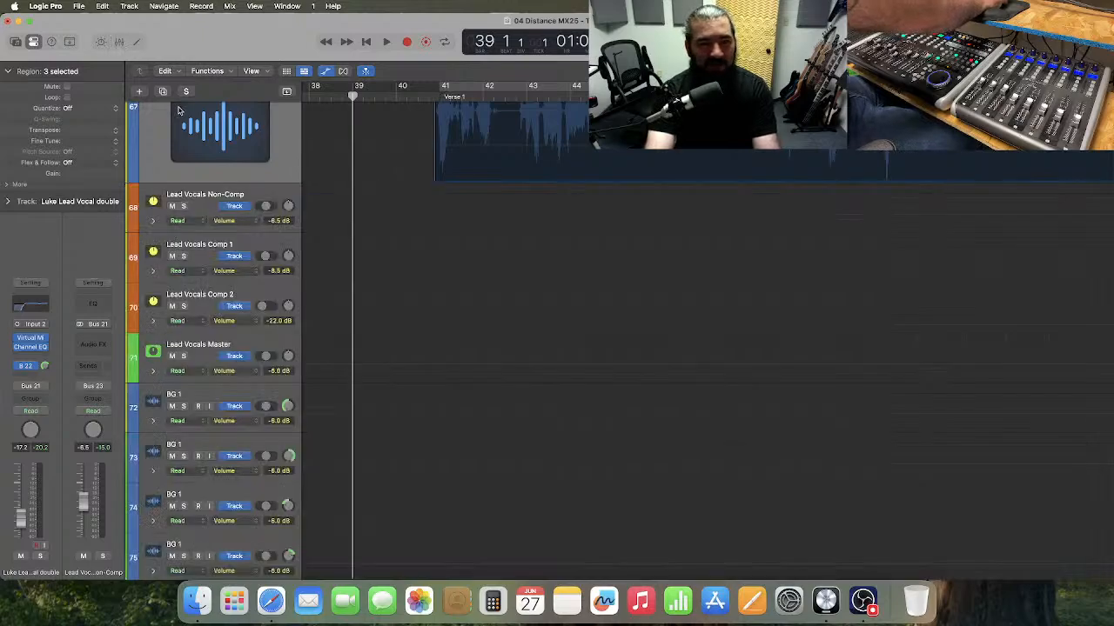
{"action": "scroll", "coordinate": [179, 110], "scroll_direction": "up", "scroll_amount": 10}
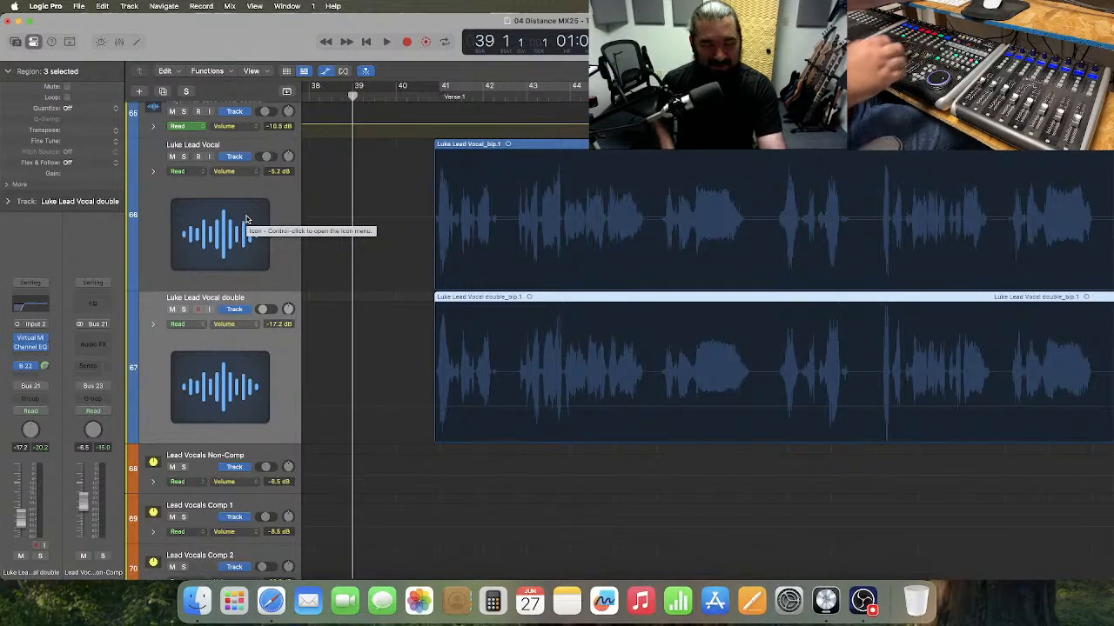
- Listen to verse 1 from bar 39 past the end of the lead vocal regions at the adjusted levels
{"action": "key", "text": "space"}
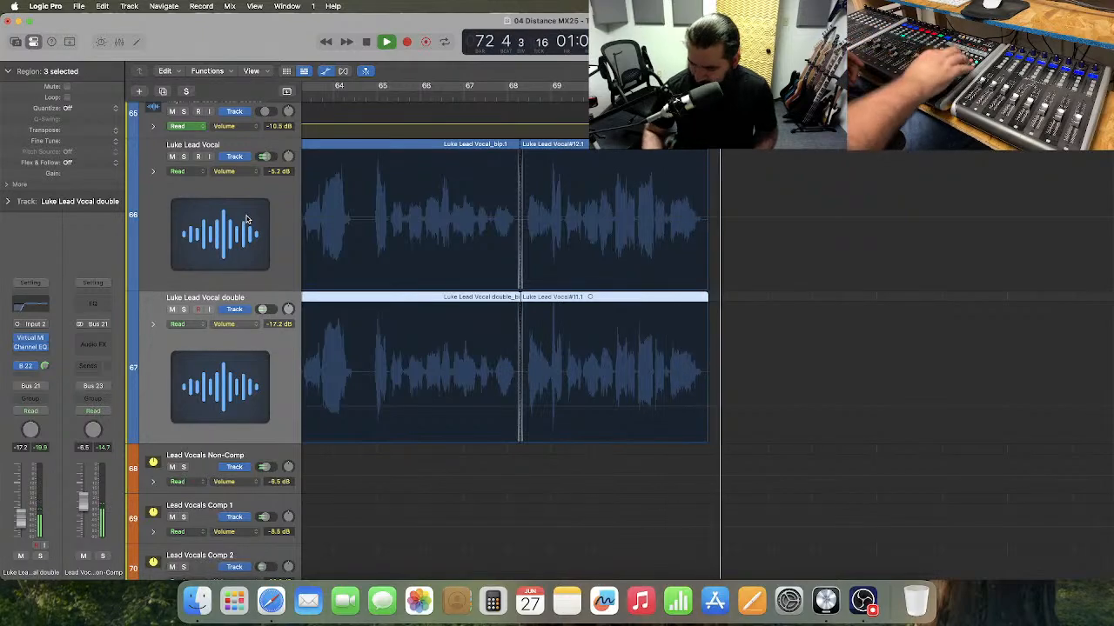
{"action": "key", "text": "space"}
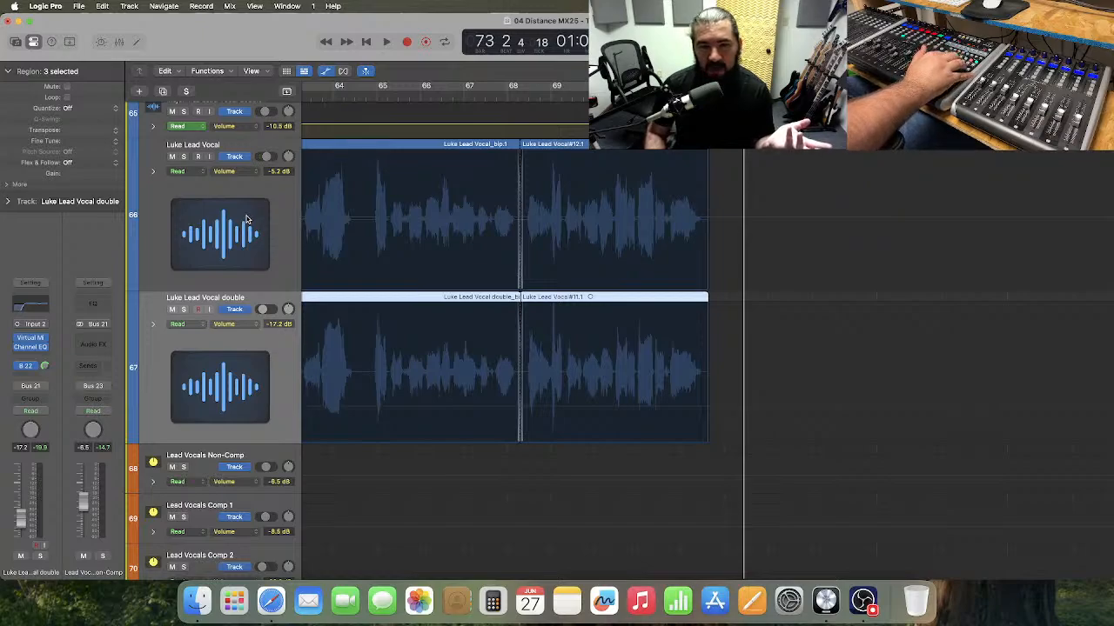
{"action": "scroll", "coordinate": [589, 268], "scroll_direction": "up", "scroll_amount": 5}
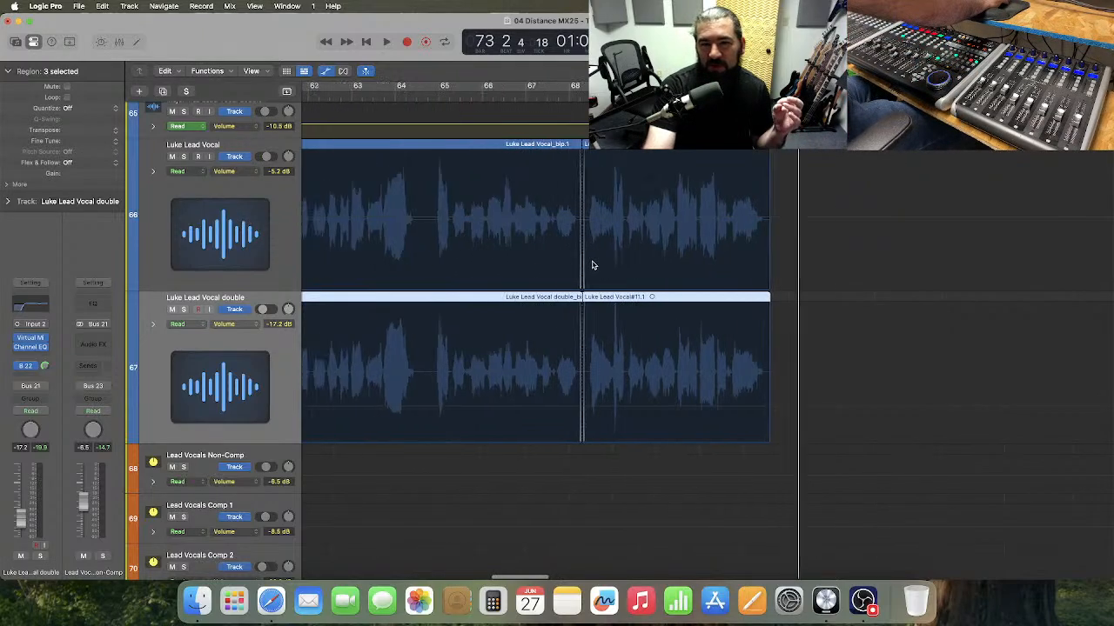
{"action": "scroll", "coordinate": [592, 265], "scroll_direction": "left", "scroll_amount": 10}
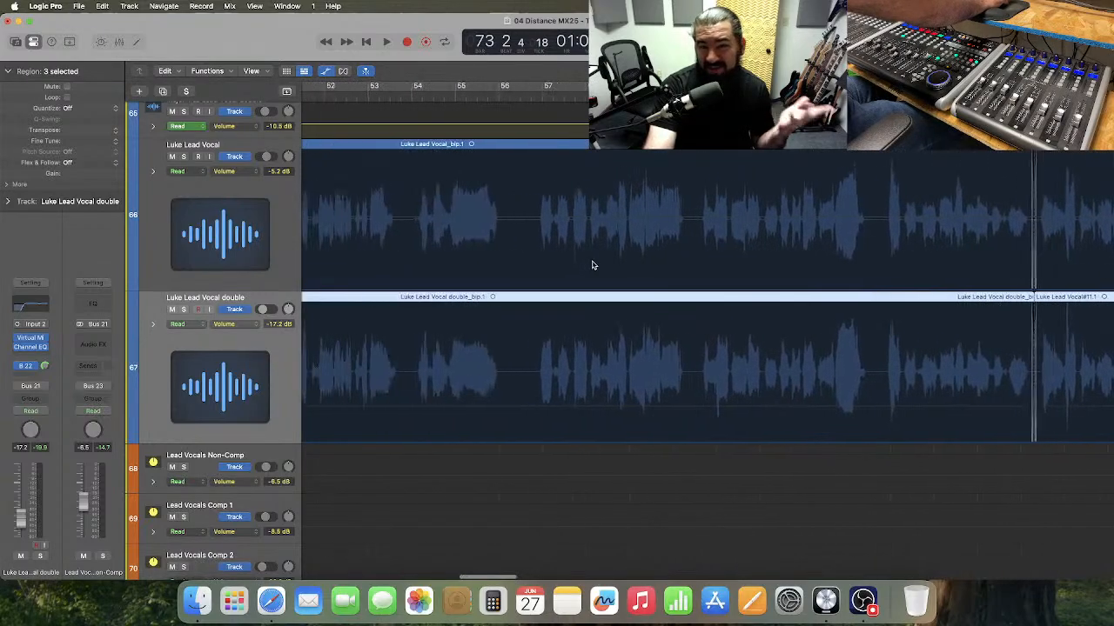
- Set the lead vocal double (track 67) to -17.0 dB and the lead vocal (track 66) to -5.0 dB
{"action": "scroll", "coordinate": [592, 265], "scroll_direction": "left", "scroll_amount": 8}
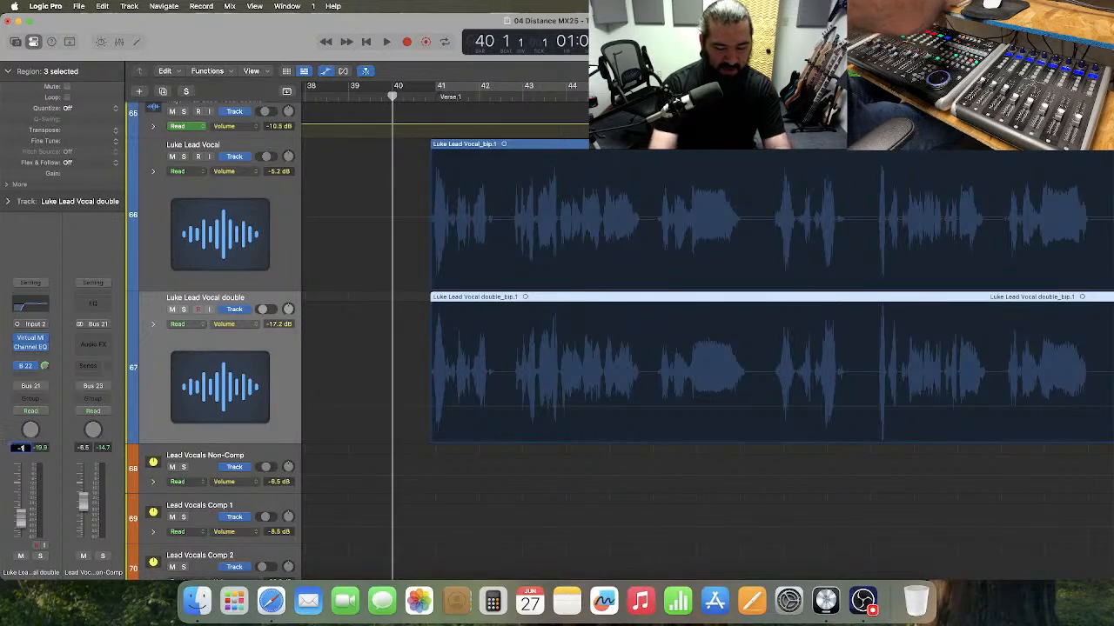
{"action": "left_click", "coordinate": [281, 243]}
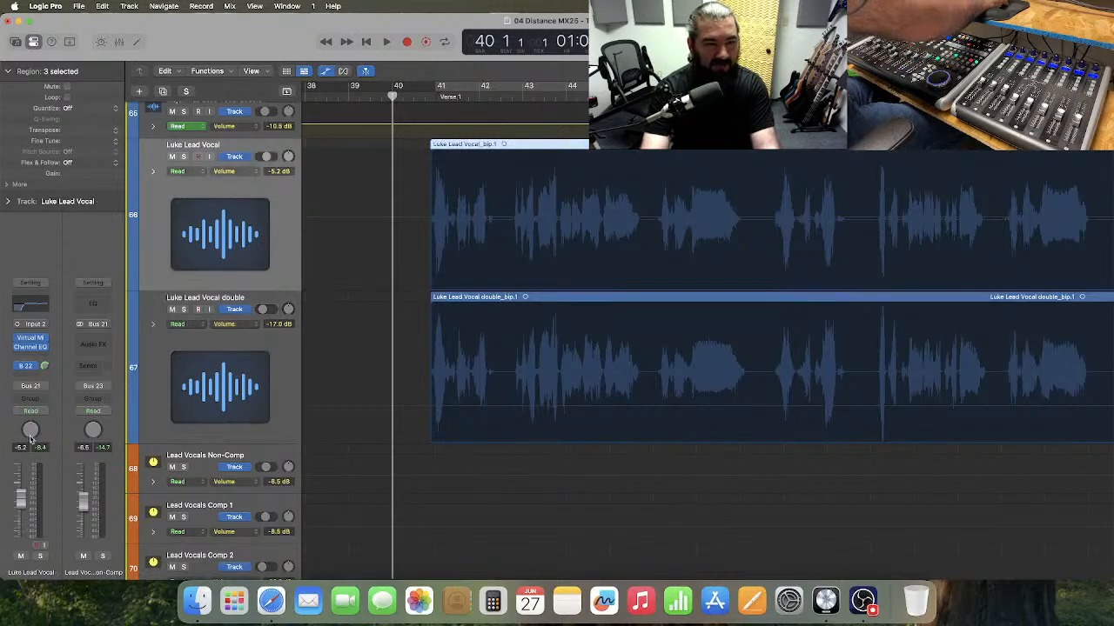
{"action": "key", "text": "Return"}
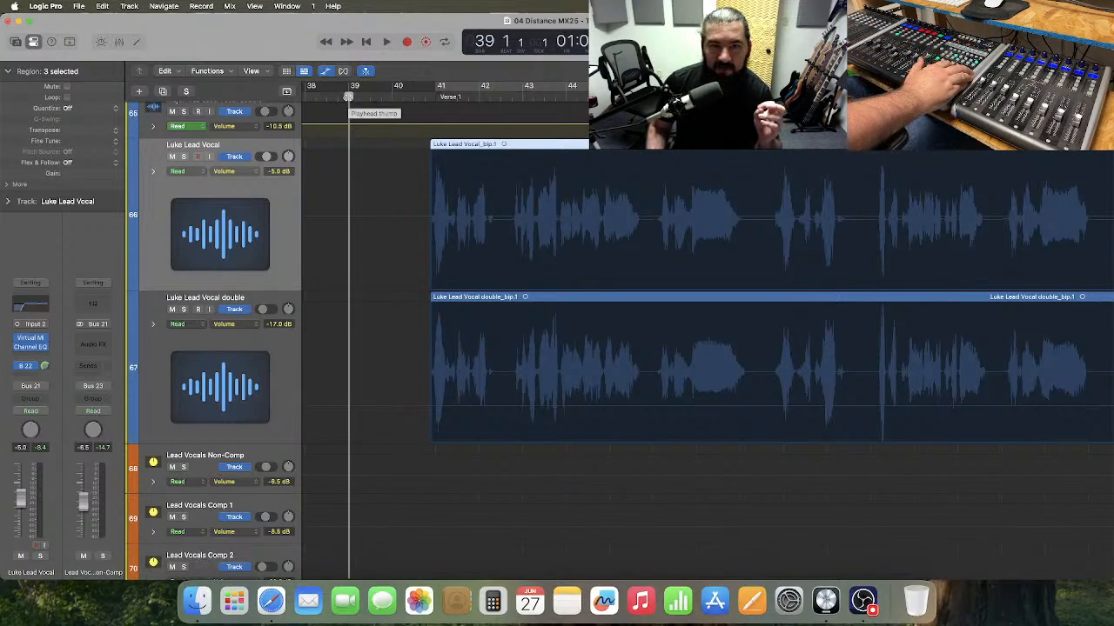
- Play the whole of verse 1 from bar 39 and return the playhead to bar 39
{"action": "key", "text": "space"}
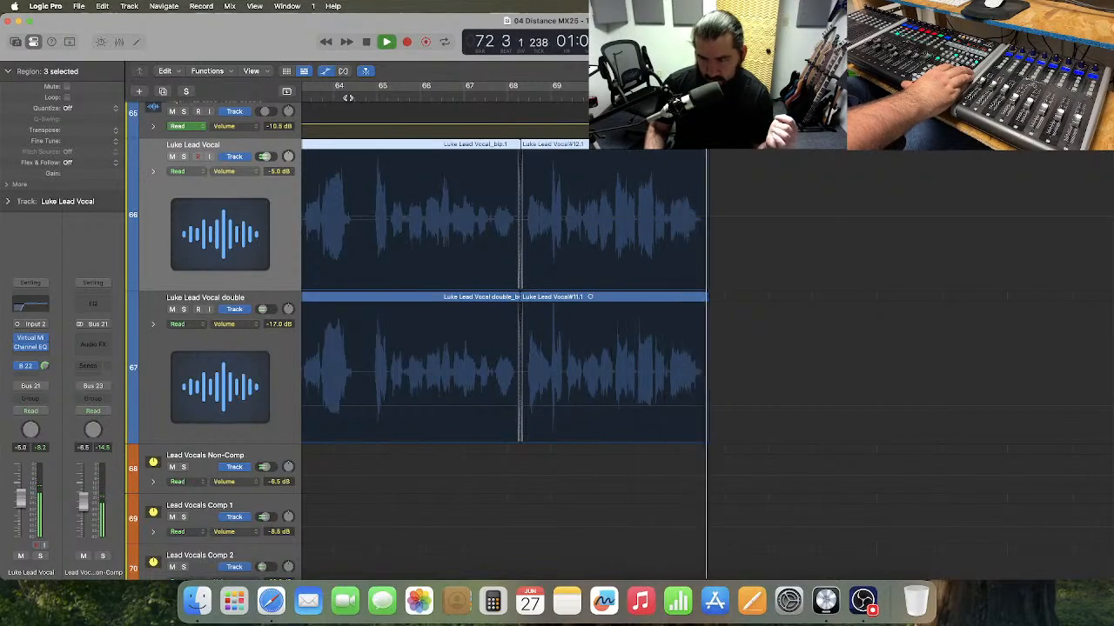
{"action": "key", "text": "space"}
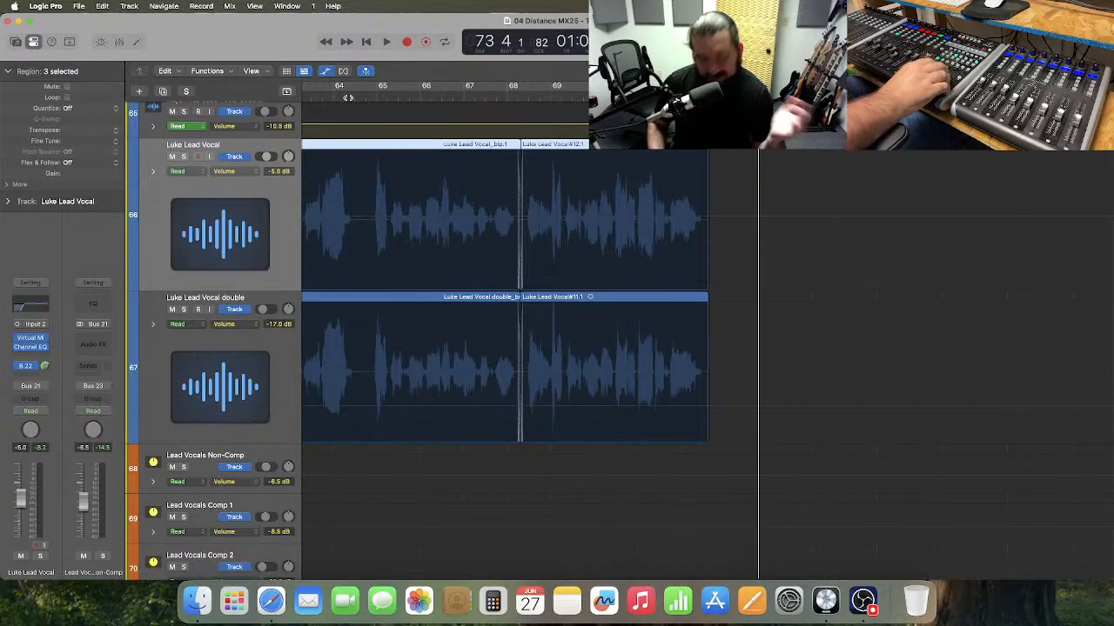
{"action": "key", "text": "comma"}
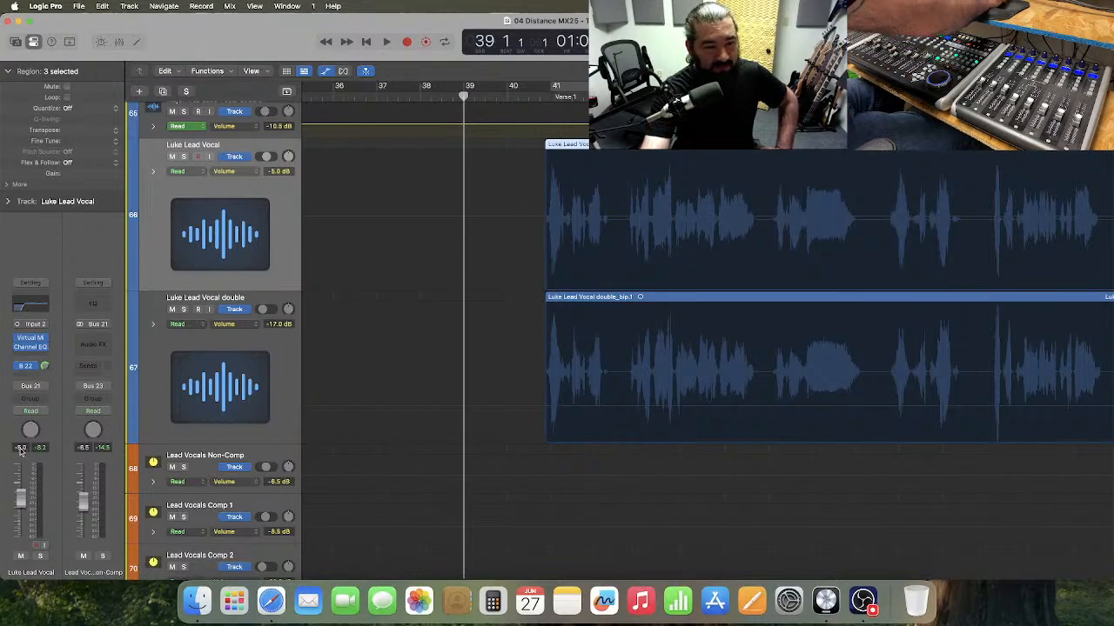
- Set the lead vocal (track 66) to -5.1 dB and its double (track 67) to -17.1 dB, and play verse 1
{"action": "left_click", "coordinate": [281, 412]}
{"action": "scroll", "coordinate": [27, 452], "scroll_direction": "down", "scroll_amount": 1}
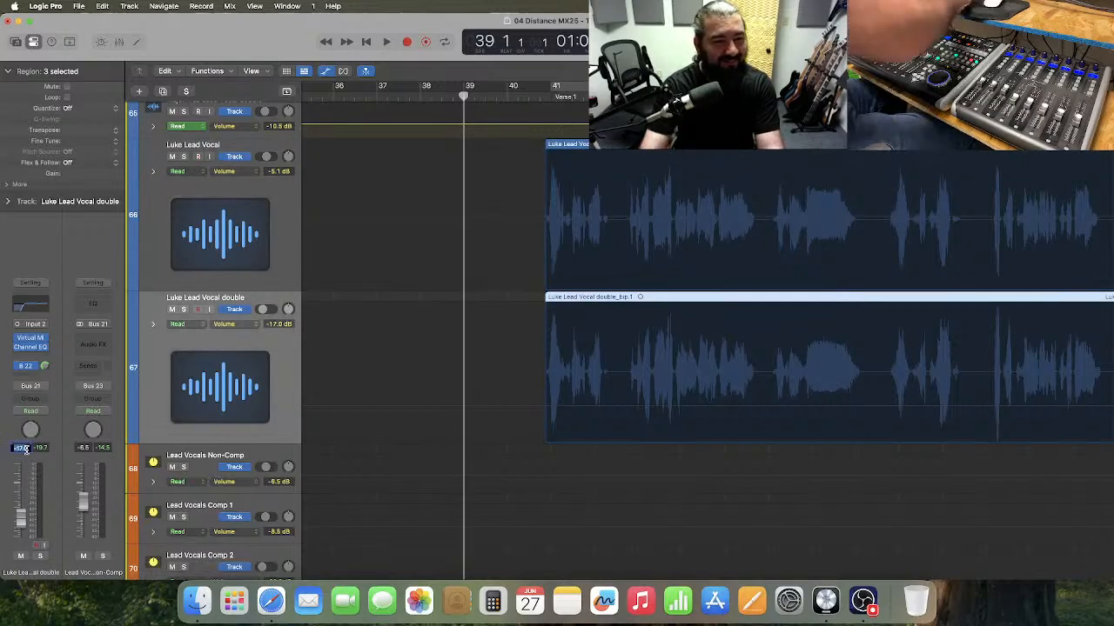
{"action": "key", "text": "space"}
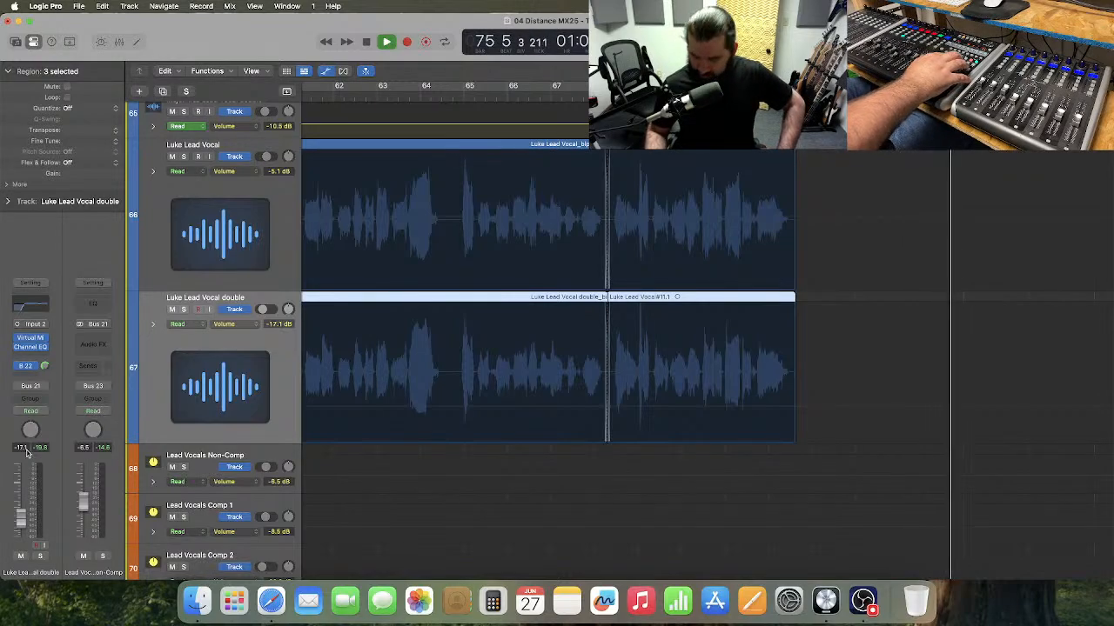
{"action": "key", "text": "space"}
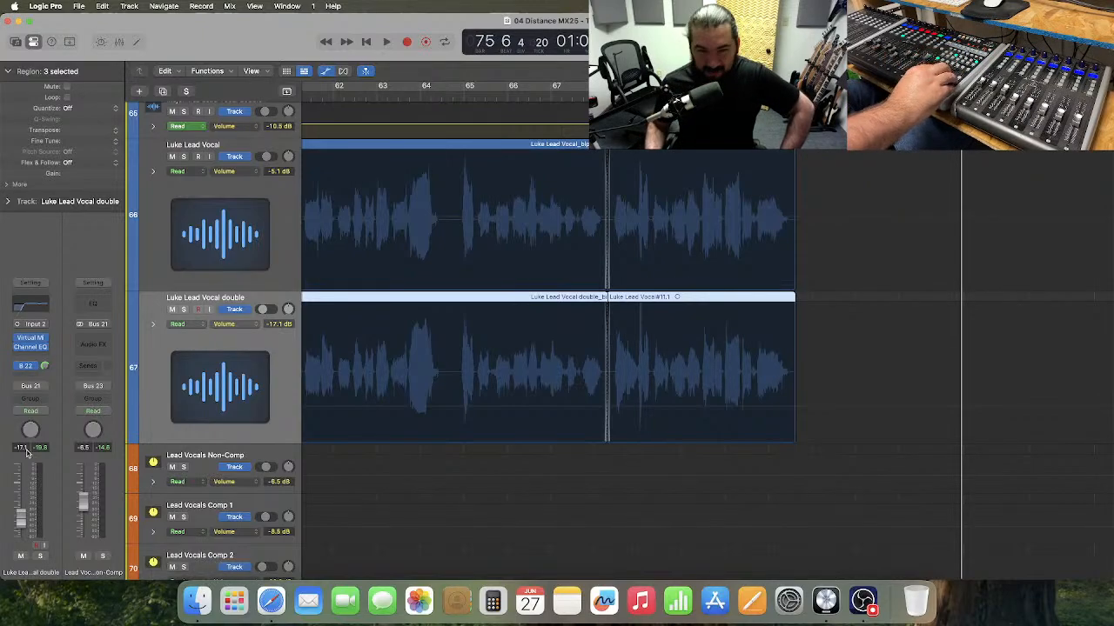
- Move the playhead to bar 111, just before verse 2, and play verse 2 past the end of the vocal regions
{"action": "key", "text": "period"}
{"action": "key", "text": "period"}
{"action": "key", "text": "period"}
{"action": "key", "text": "period"}
{"action": "key", "text": "period"}
{"action": "key", "text": "period"}
{"action": "key", "text": "period"}
{"action": "key", "text": "period"}
{"action": "key", "text": "period"}
{"action": "key", "text": "period"}
{"action": "key", "text": "period"}
{"action": "key", "text": "period"}
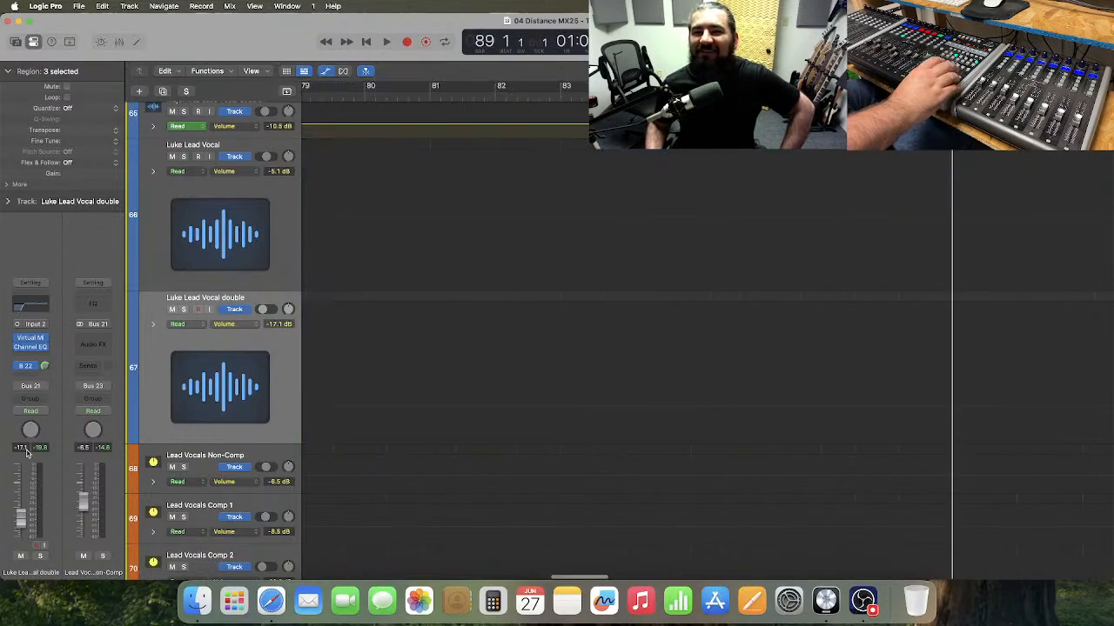
{"action": "key", "text": "period"}
{"action": "key", "text": "period"}
{"action": "key", "text": "period"}
{"action": "key", "text": "period"}
{"action": "key", "text": "period"}
{"action": "key", "text": "period"}
{"action": "key", "text": "period"}
{"action": "key", "text": "period"}
{"action": "key", "text": "period"}
{"action": "key", "text": "period"}
{"action": "key", "text": "period"}
{"action": "key", "text": "period"}
{"action": "key", "text": "period"}
{"action": "key", "text": "period"}
{"action": "key", "text": "period"}
{"action": "key", "text": "period"}
{"action": "key", "text": "period"}
{"action": "key", "text": "period"}
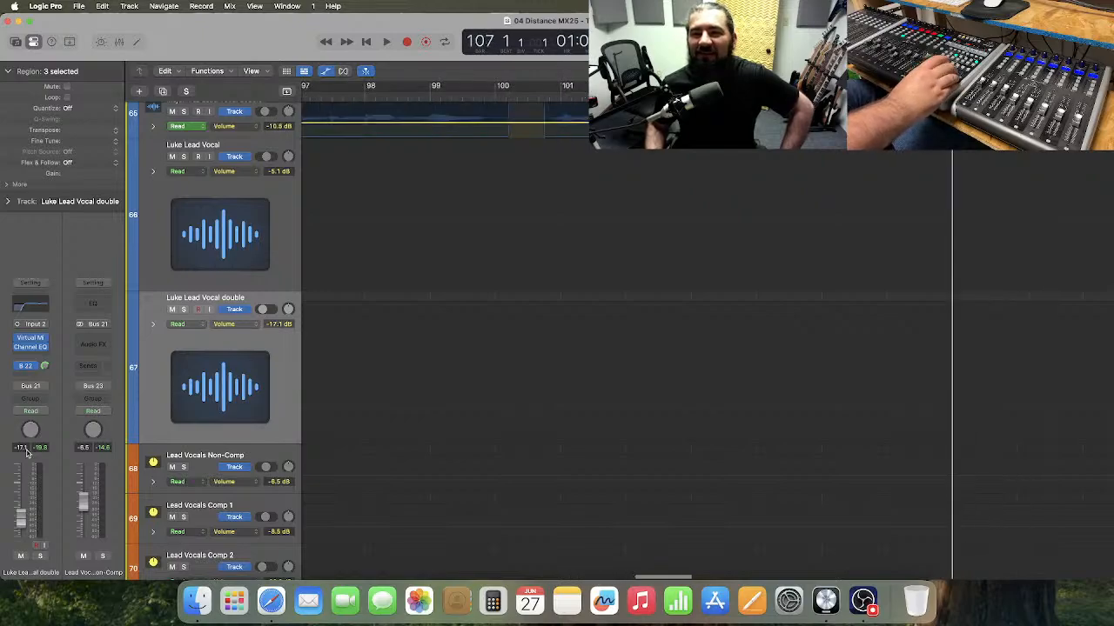
{"action": "key", "text": "period"}
{"action": "key", "text": "period"}
{"action": "key", "text": "period"}
{"action": "key", "text": "period"}
{"action": "key", "text": "period"}
{"action": "key", "text": "period"}
{"action": "key", "text": "period"}
{"action": "key", "text": "period"}
{"action": "key", "text": "period"}
{"action": "key", "text": "period"}
{"action": "key", "text": "period"}
{"action": "key", "text": "period"}
{"action": "key", "text": "period"}
{"action": "key", "text": "period"}
{"action": "key", "text": "period"}
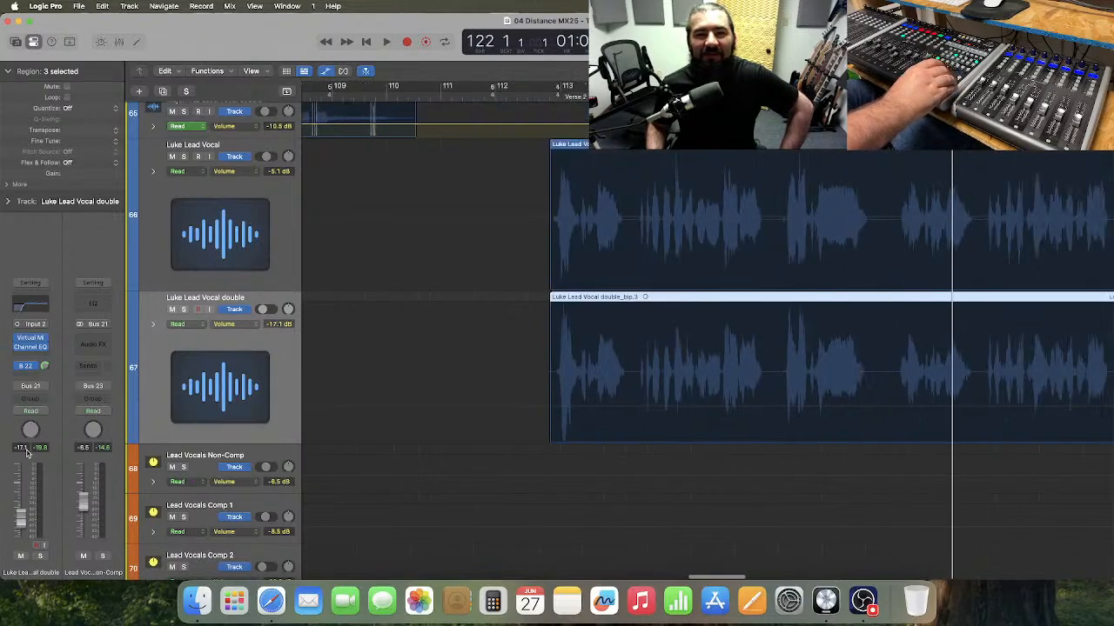
{"action": "key", "text": "comma"}
{"action": "key", "text": "comma"}
{"action": "key", "text": "comma"}
{"action": "key", "text": "comma"}
{"action": "key", "text": "comma"}
{"action": "key", "text": "comma"}
{"action": "key", "text": "comma"}
{"action": "key", "text": "comma"}
{"action": "key", "text": "comma"}
{"action": "key", "text": "comma"}
{"action": "key", "text": "comma"}
{"action": "key", "text": "comma"}
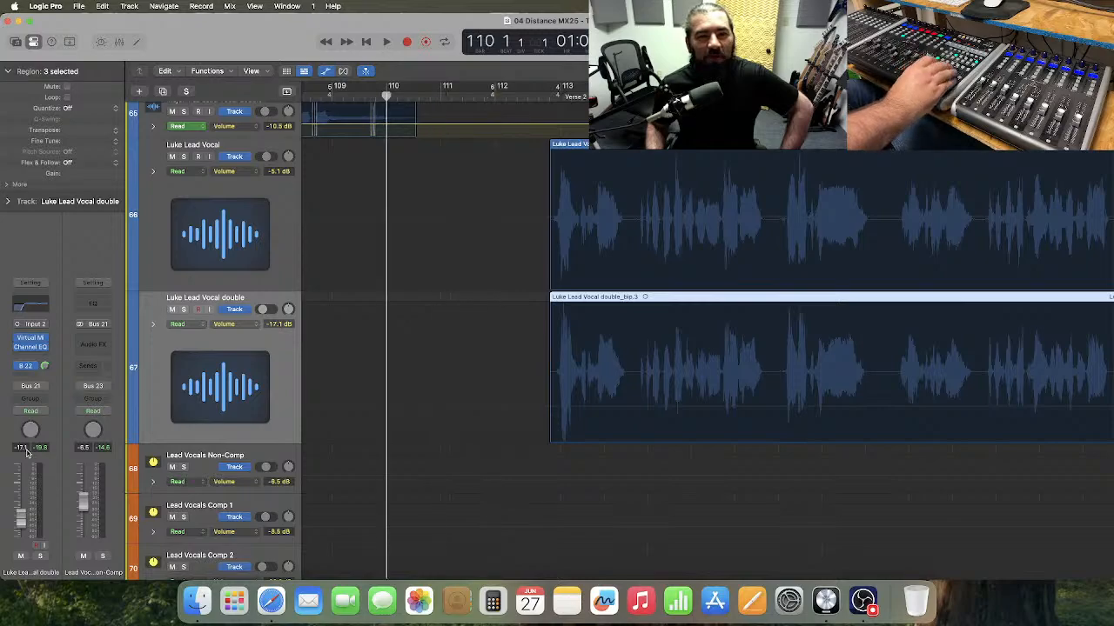
{"action": "key", "text": "period"}
{"action": "key", "text": "period"}
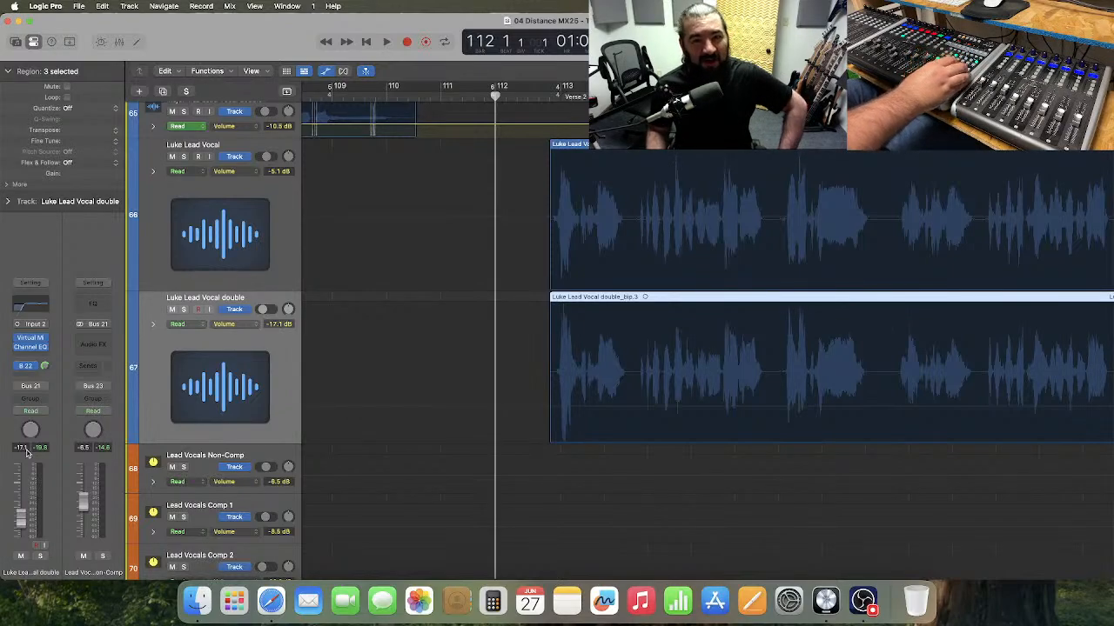
{"action": "key", "text": "comma"}
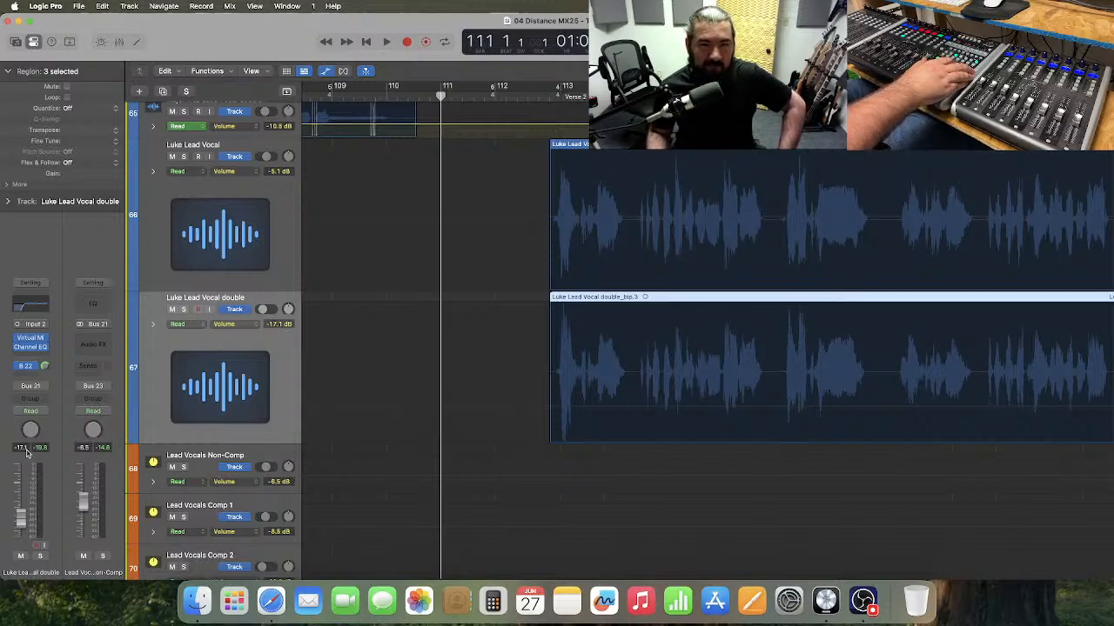
{"action": "key", "text": "space"}
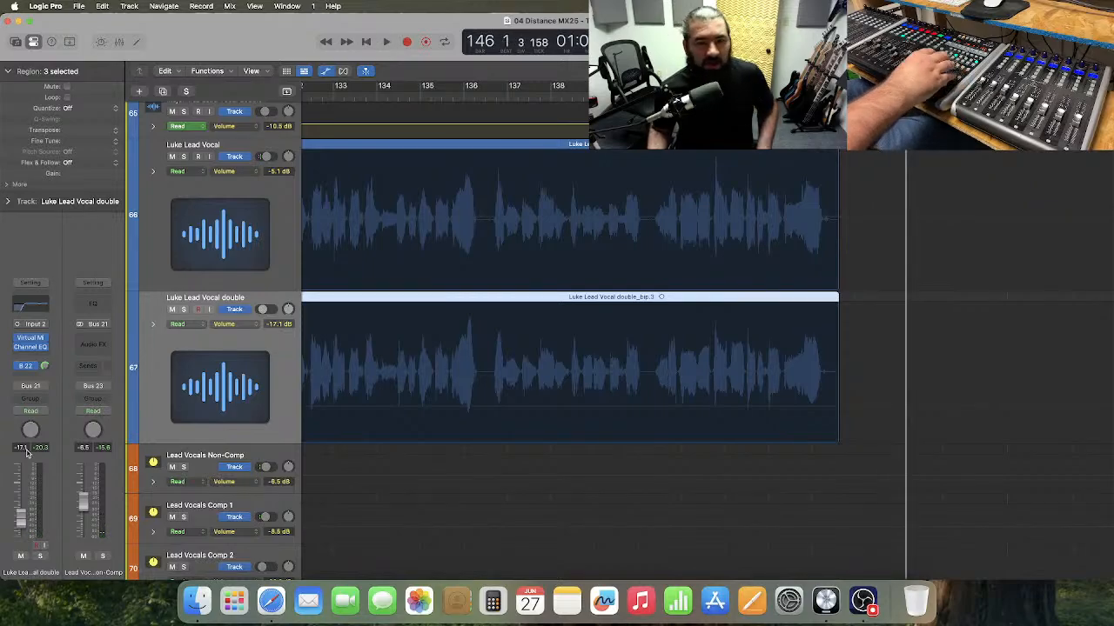
- Return the playhead to bar 1 at the start of the song
{"action": "key", "text": "period"}
{"action": "key", "text": "period"}
{"action": "key", "text": "period"}
{"action": "key", "text": "period"}
{"action": "key", "text": "period"}
{"action": "key", "text": "period"}
{"action": "key", "text": "period"}
{"action": "key", "text": "period"}
{"action": "key", "text": "period"}
{"action": "key", "text": "period"}
{"action": "key", "text": "period"}
{"action": "key", "text": "period"}
{"action": "key", "text": "period"}
{"action": "key", "text": "period"}
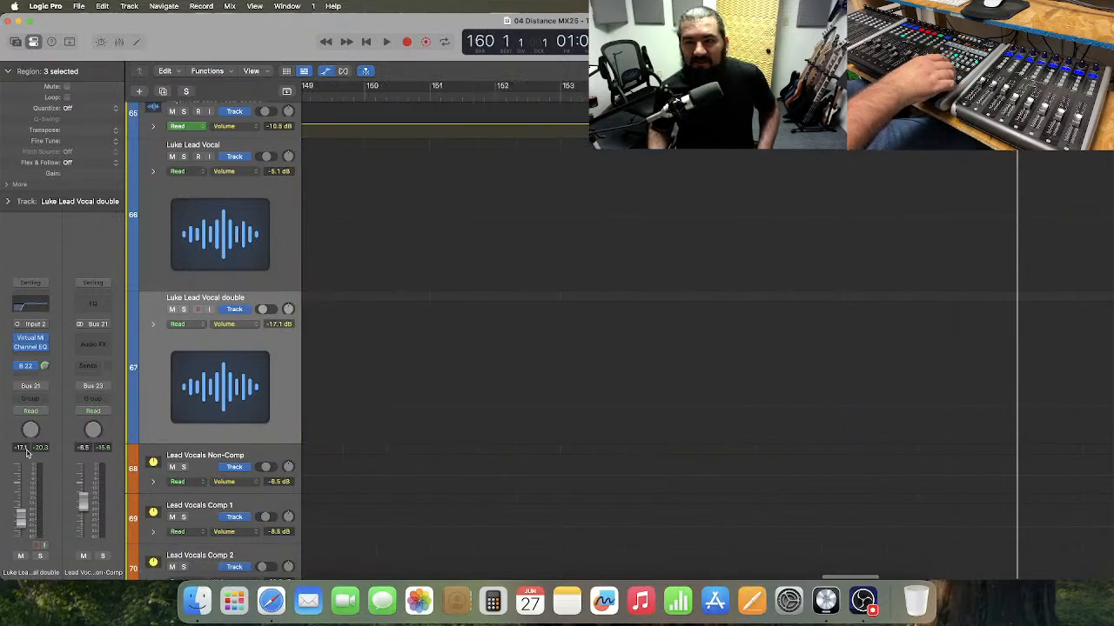
{"action": "key", "text": "period"}
{"action": "key", "text": "comma"}
{"action": "key", "text": "comma"}
{"action": "key", "text": "comma"}
{"action": "key", "text": "comma"}
{"action": "key", "text": "comma"}
{"action": "key", "text": "comma"}
{"action": "key", "text": "comma"}
{"action": "key", "text": "comma"}
{"action": "key", "text": "comma"}
{"action": "key", "text": "comma"}
{"action": "key", "text": "comma"}
{"action": "key", "text": "comma"}
{"action": "key", "text": "comma"}
{"action": "key", "text": "comma"}
{"action": "key", "text": "comma"}
{"action": "key", "text": "comma"}
{"action": "key", "text": "comma"}
{"action": "key", "text": "comma"}
{"action": "key", "text": "comma"}
{"action": "key", "text": "comma"}
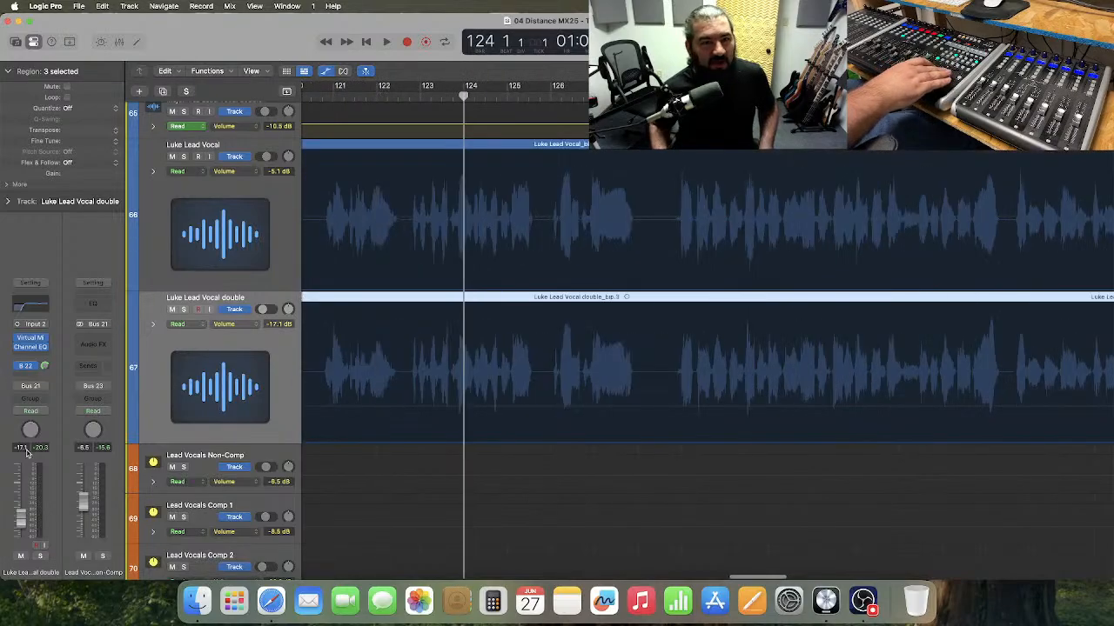
{"action": "key", "text": "comma"}
{"action": "key", "text": "comma"}
{"action": "key", "text": "comma"}
{"action": "key", "text": "comma"}
{"action": "key", "text": "comma"}
{"action": "key", "text": "comma"}
{"action": "key", "text": "comma"}
{"action": "key", "text": "comma"}
{"action": "key", "text": "comma"}
{"action": "key", "text": "comma"}
{"action": "key", "text": "comma"}
{"action": "key", "text": "comma"}
{"action": "key", "text": "comma"}
{"action": "key", "text": "comma"}
{"action": "key", "text": "comma"}
{"action": "key", "text": "comma"}
{"action": "key", "text": "comma"}
{"action": "key", "text": "comma"}
{"action": "key", "text": "comma"}
{"action": "key", "text": "comma"}
{"action": "key", "text": "Return"}
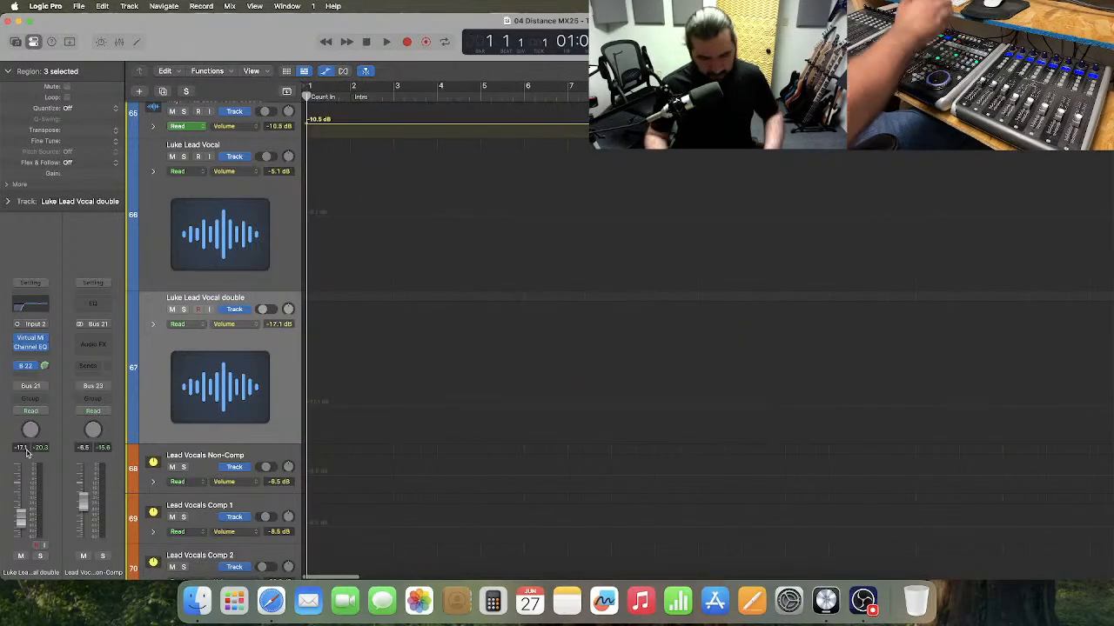
- Reduce the enlarged lead vocal and double tracks (66 and 67) to the height of the other tracks, leaving track 66 selected
{"action": "key", "text": "super+Left"}
{"action": "key", "text": "super+Left"}
{"action": "key", "text": "super+Left"}
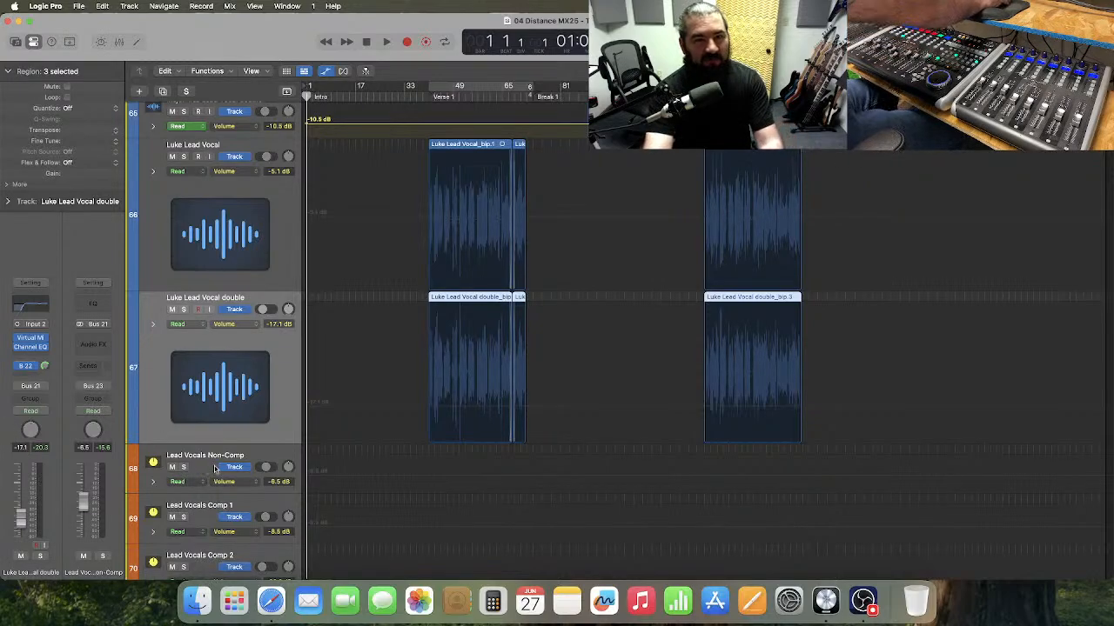
{"action": "scroll", "coordinate": [182, 419], "scroll_direction": "up", "scroll_amount": 2}
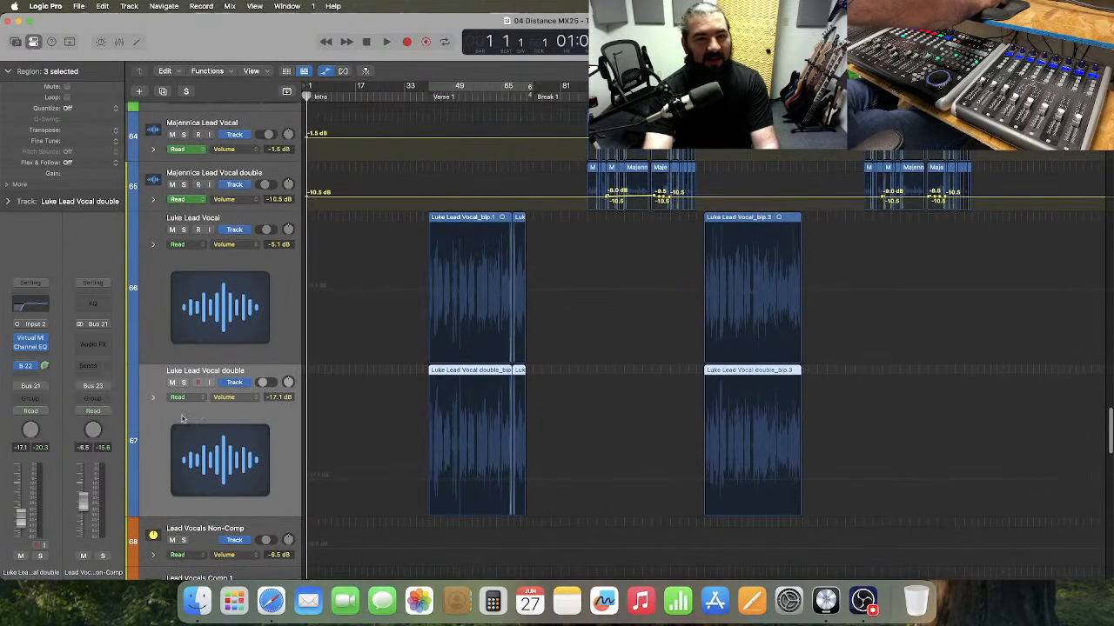
{"action": "left_click", "coordinate": [281, 172]}
{"action": "left_click", "coordinate": [281, 427], "text": "shift"}
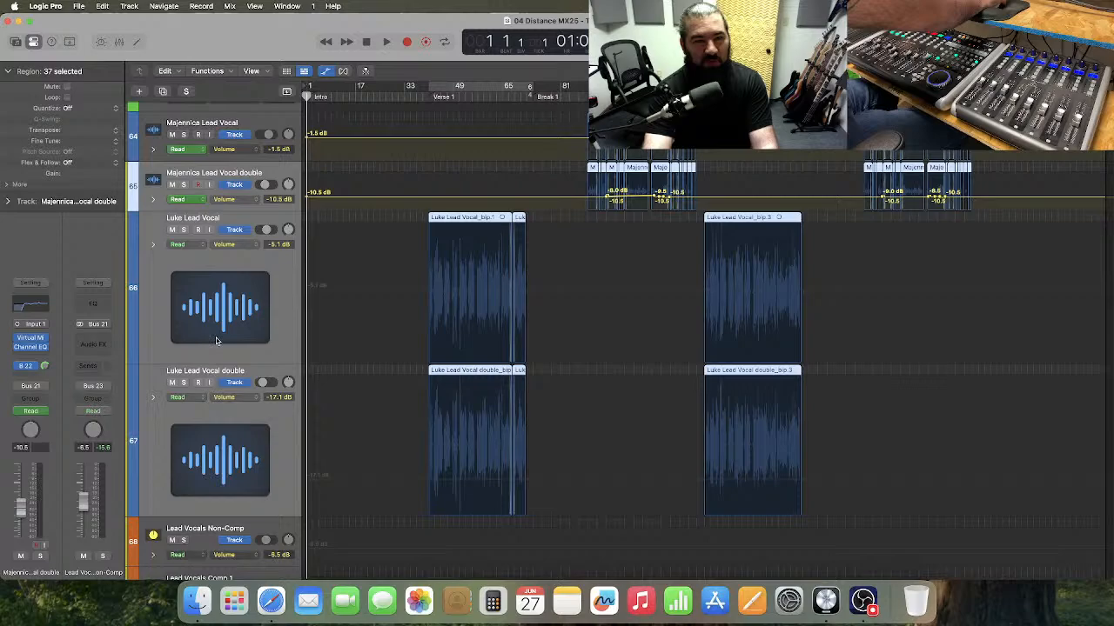
{"action": "left_click", "coordinate": [235, 209]}
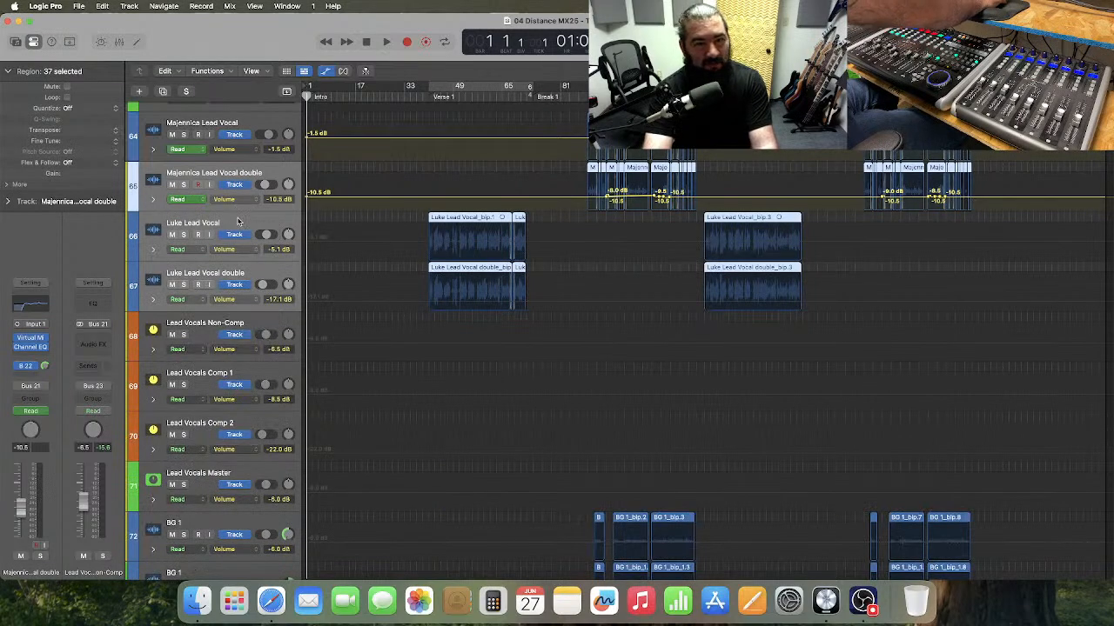
{"action": "left_click", "coordinate": [238, 221]}
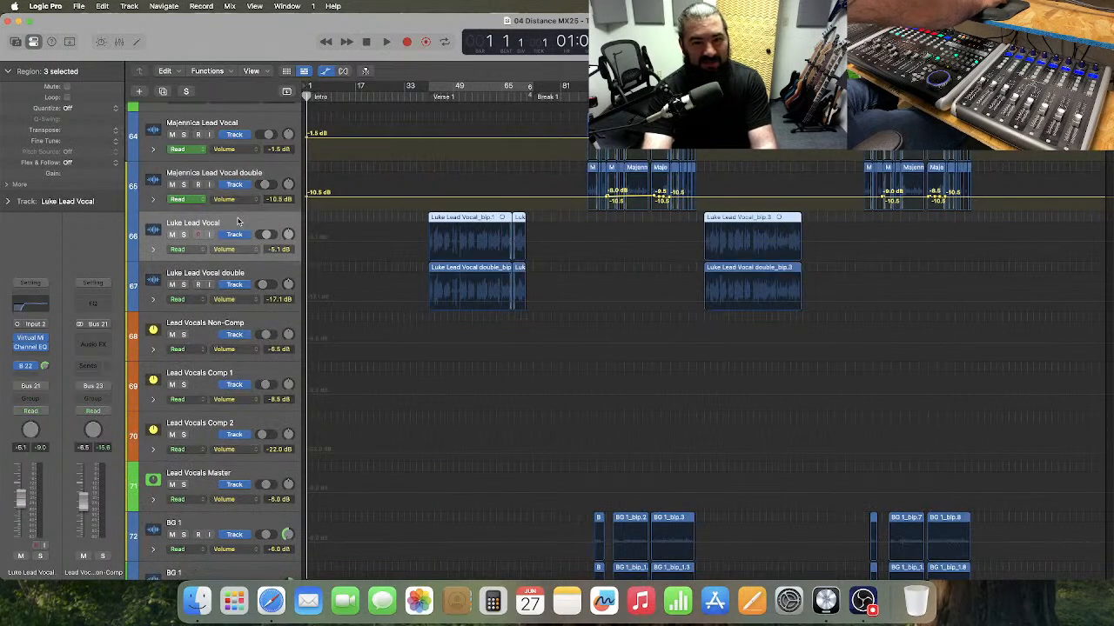
- Hide the track automation, bring the background vocal tracks into view, and play chorus 1 from bar 87
{"action": "left_click", "coordinate": [327, 74]}
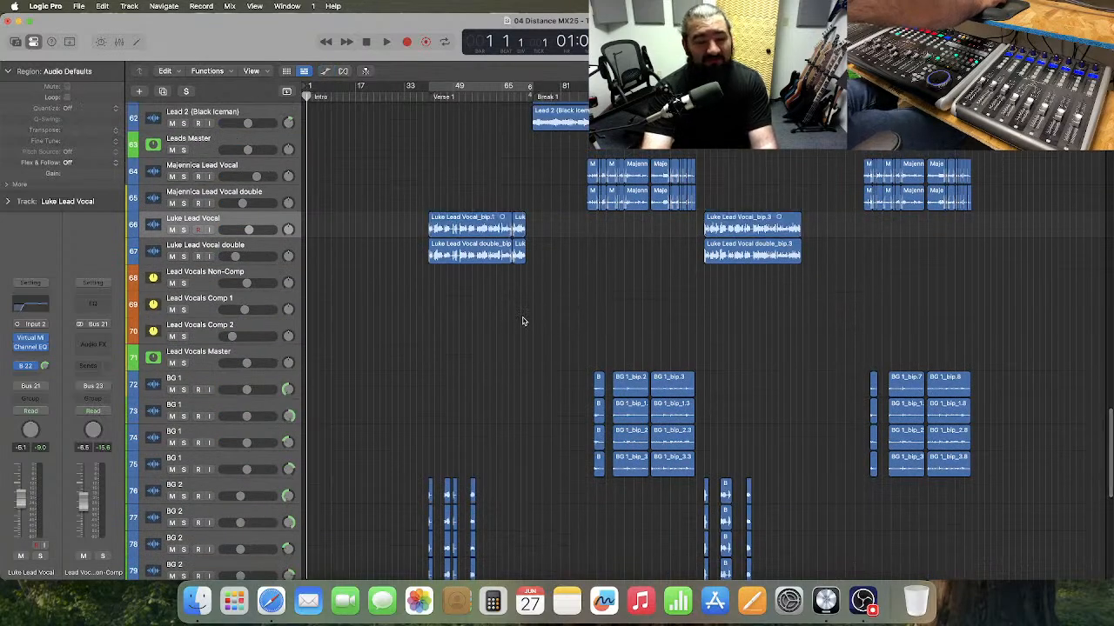
{"action": "scroll", "coordinate": [522, 321], "scroll_direction": "down", "scroll_amount": 10}
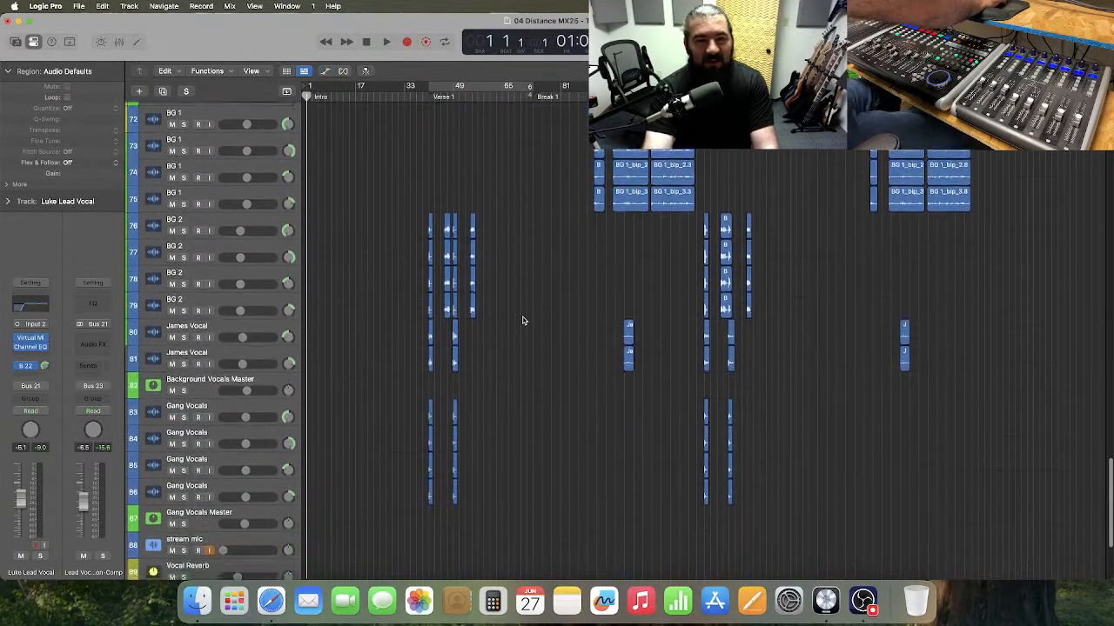
{"action": "scroll", "coordinate": [522, 321], "scroll_direction": "down", "scroll_amount": 2}
{"action": "scroll", "coordinate": [522, 321], "scroll_direction": "up", "scroll_amount": 4}
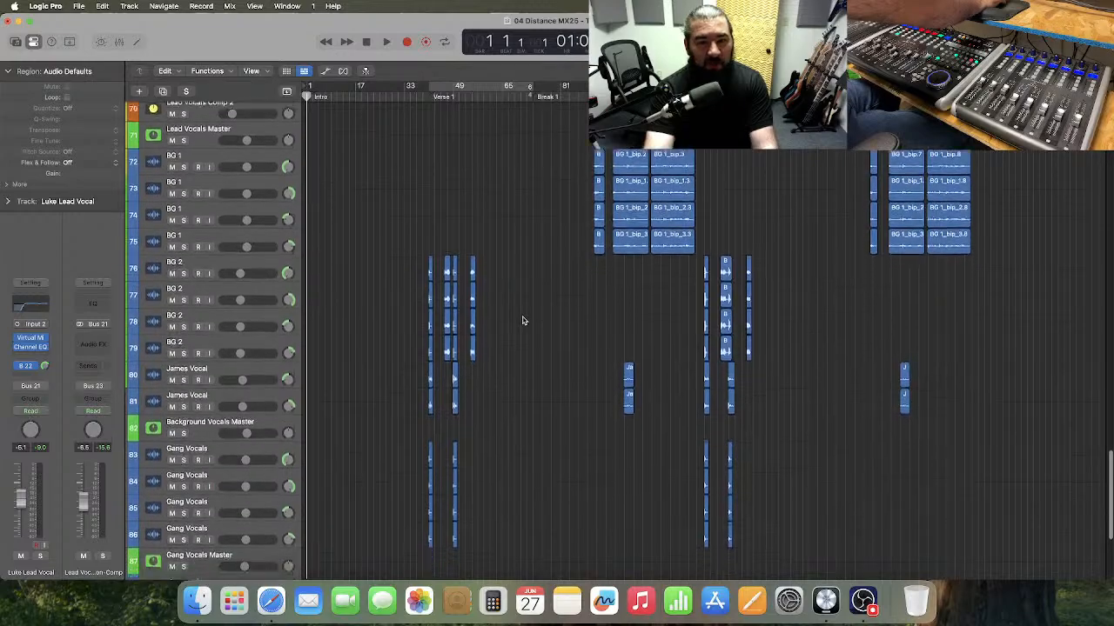
{"action": "scroll", "coordinate": [522, 321], "scroll_direction": "down", "scroll_amount": 1}
{"action": "scroll", "coordinate": [522, 321], "scroll_direction": "up", "scroll_amount": 1}
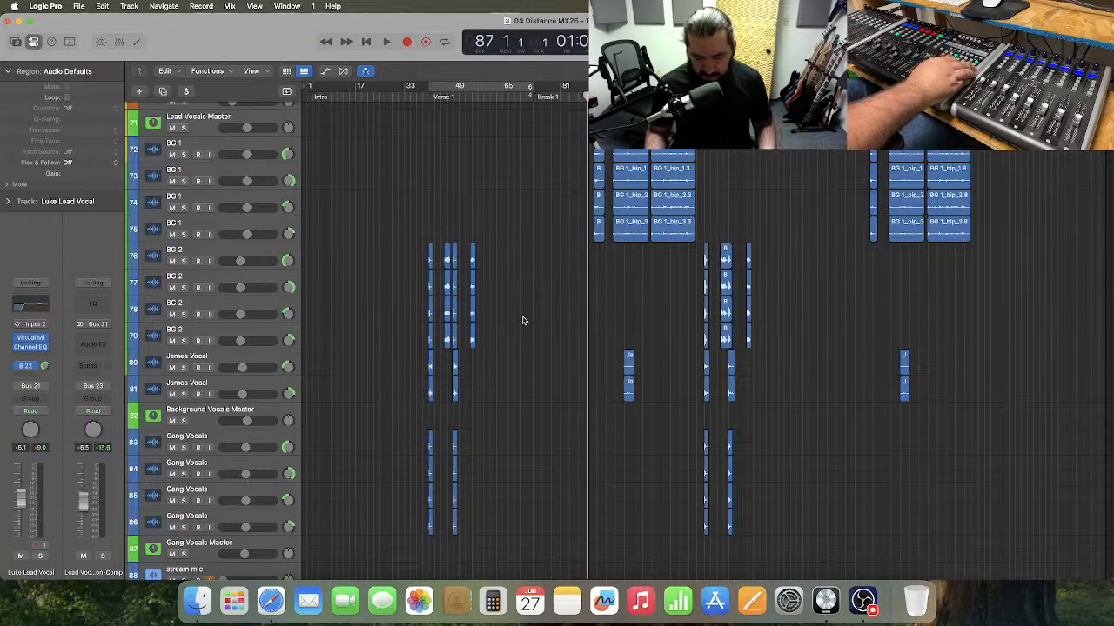
{"action": "key", "text": "space"}
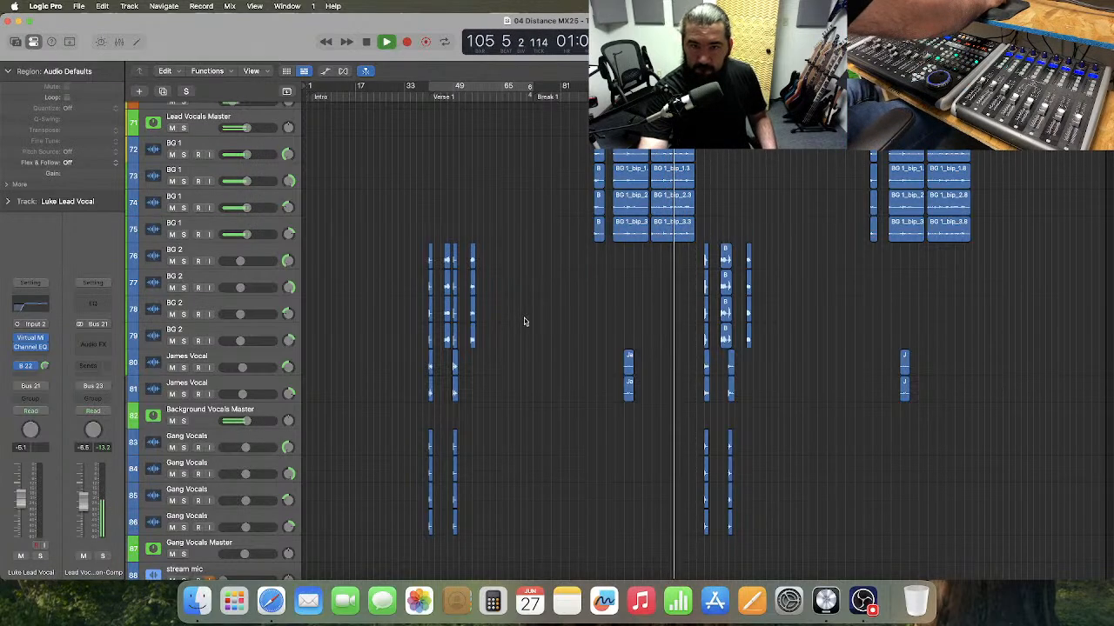
- Show the automation and the mixer, select the four BG 1 tracks, set them to -4.5 dB, and play the chorus
{"action": "left_click", "coordinate": [325, 71]}
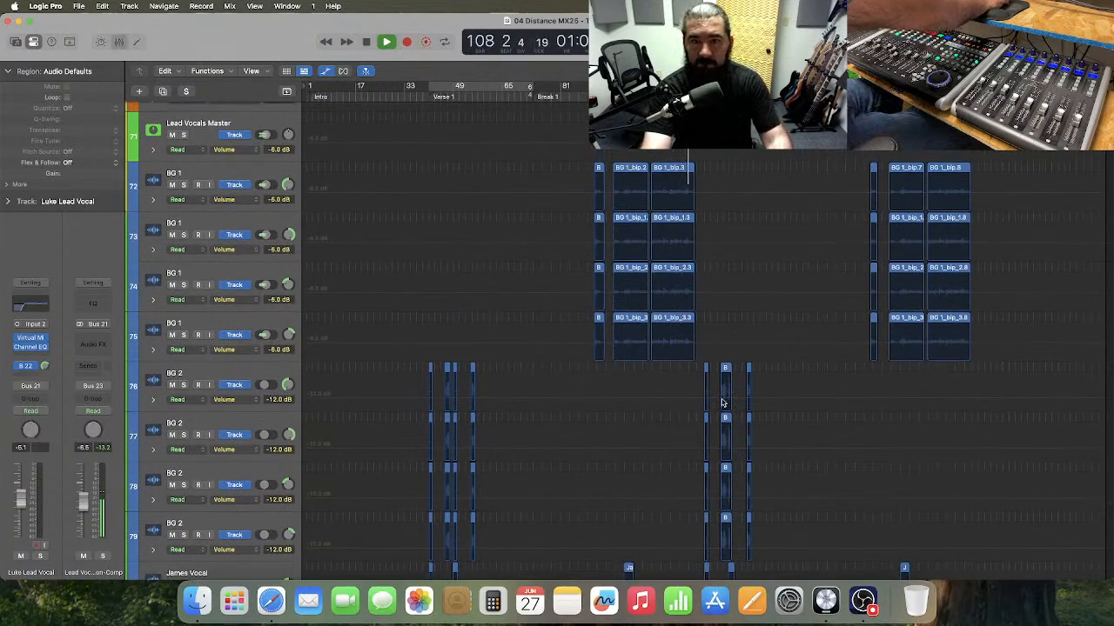
{"action": "key", "text": "x"}
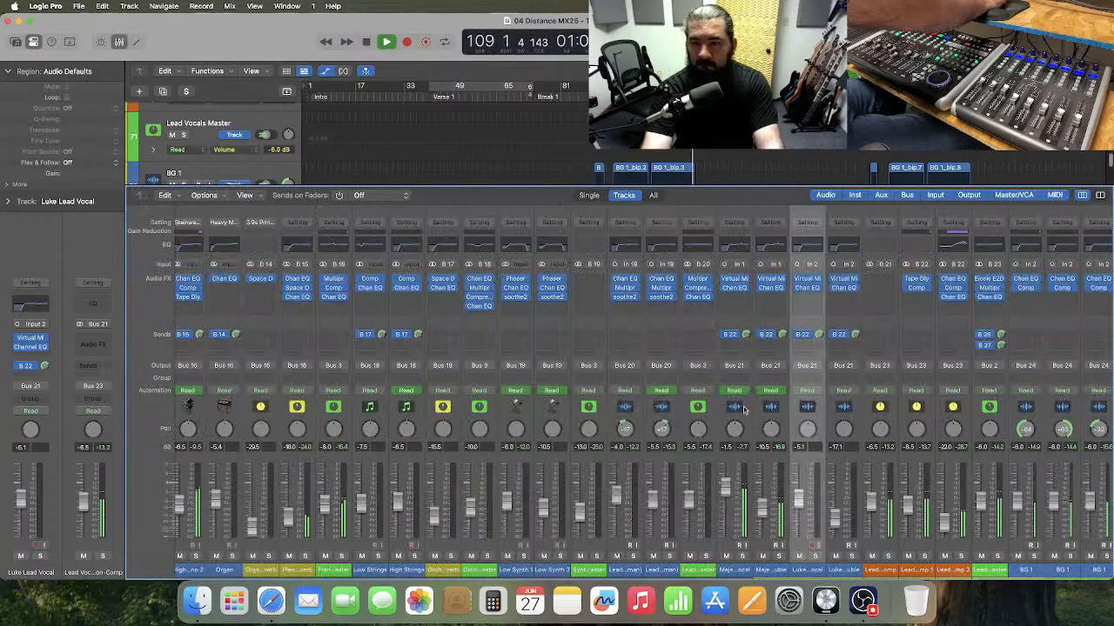
{"action": "scroll", "coordinate": [844, 470], "scroll_direction": "right", "scroll_amount": 5}
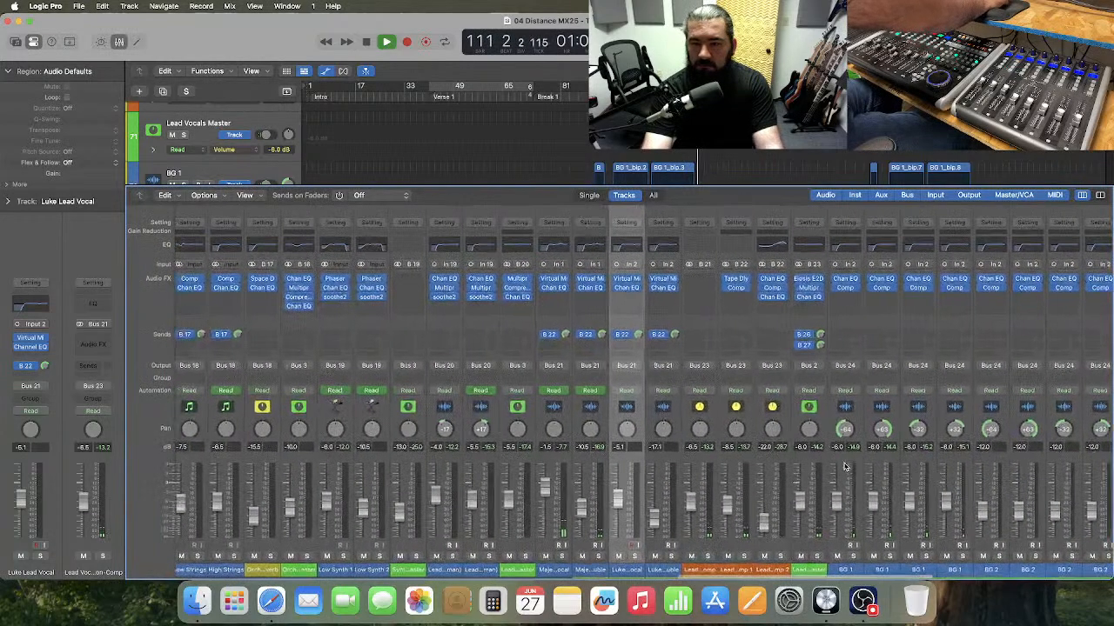
{"action": "left_click", "coordinate": [859, 435]}
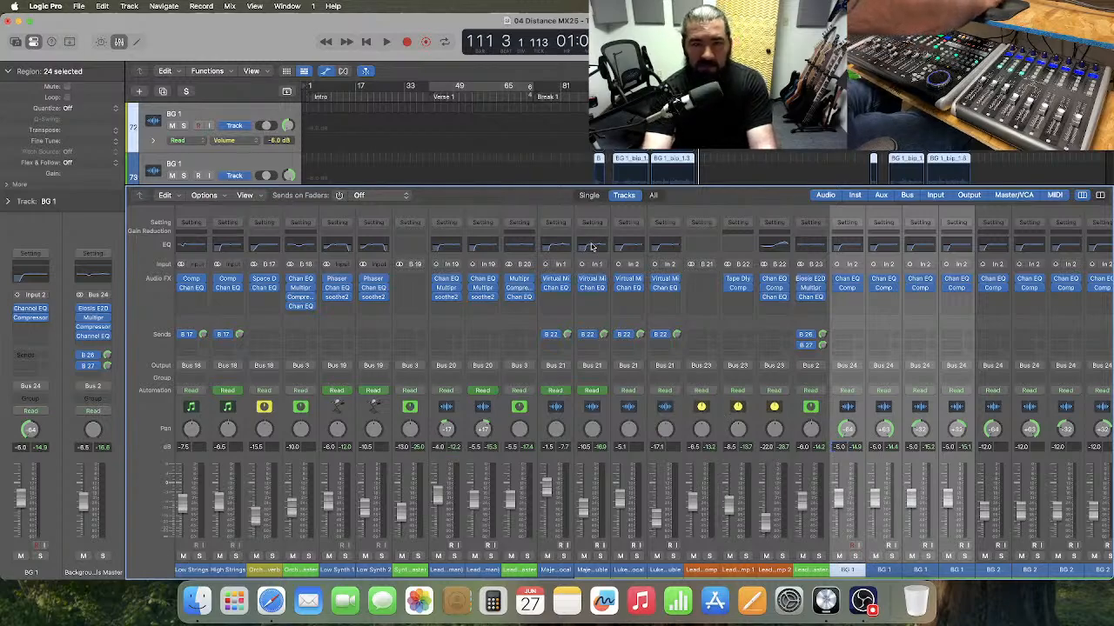
{"action": "key", "text": "space"}
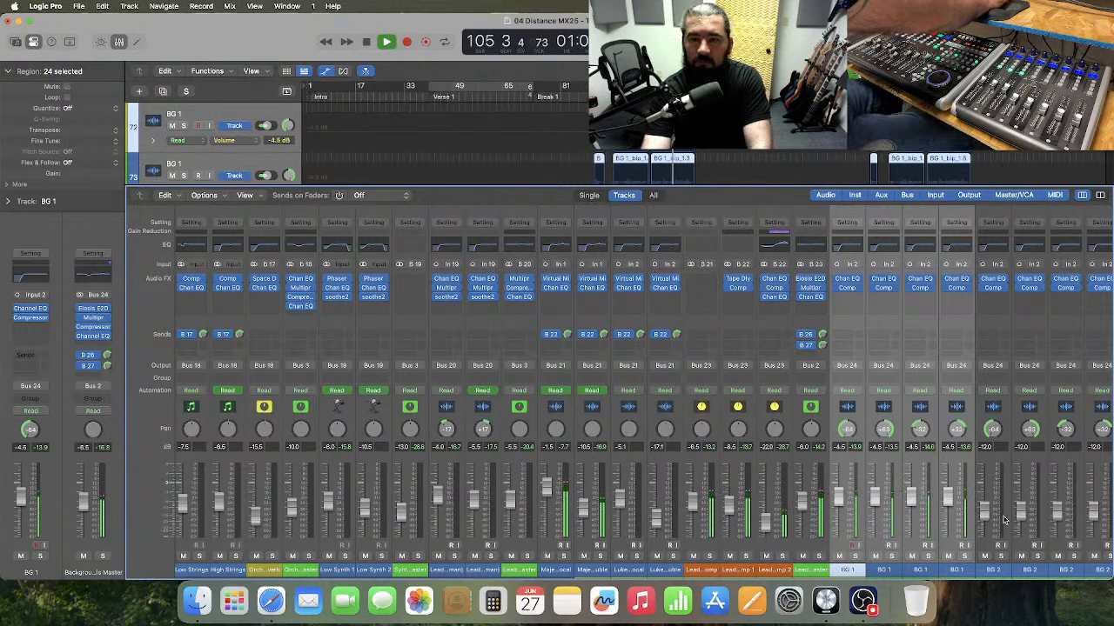
- Open the Channel EQ on the Background Vocals Master and set the 254 Hz band's gain to -1.5 dB
{"action": "scroll", "coordinate": [903, 448], "scroll_direction": "right", "scroll_amount": 3}
{"action": "scroll", "coordinate": [903, 448], "scroll_direction": "right", "scroll_amount": 1}
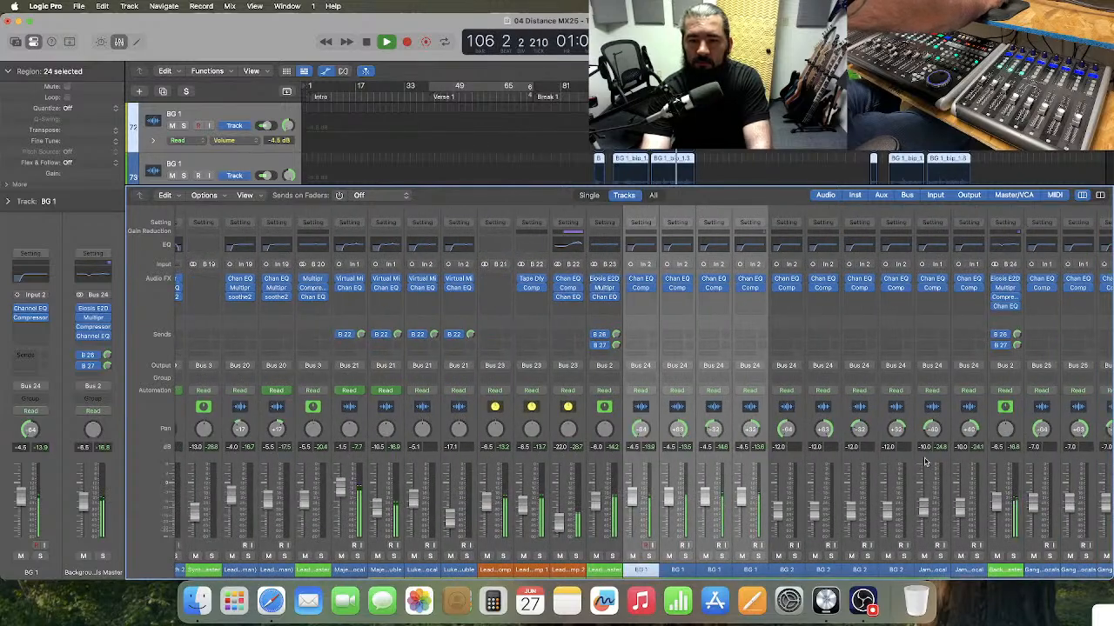
{"action": "left_click", "coordinate": [1005, 246]}
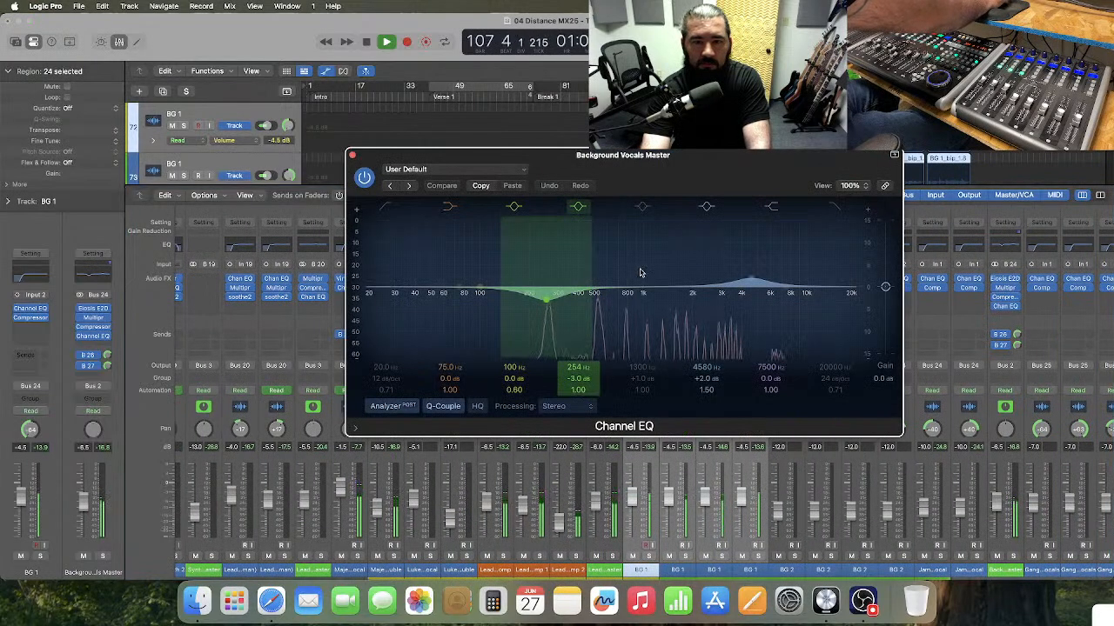
{"action": "mouse_move", "coordinate": [577, 379]}
{"action": "left_mouse_down"}
{"action": "mouse_move", "coordinate": [578, 369]}
{"action": "mouse_move", "coordinate": [576, 379]}
{"action": "left_mouse_up"}
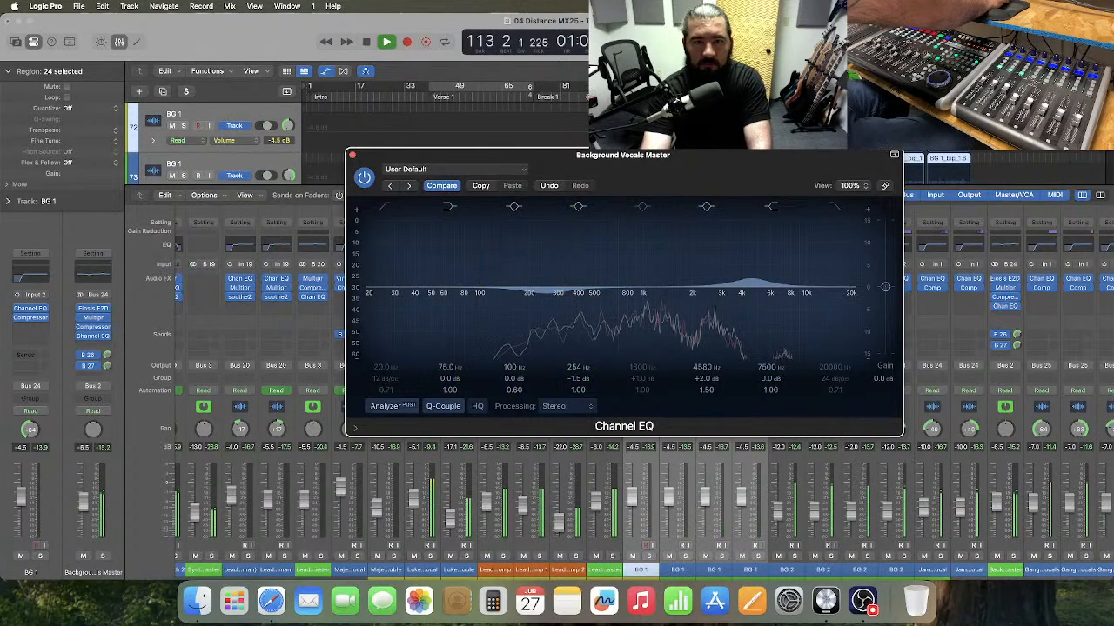
- Replay chorus 1 twice to judge the background vocals against the master outputs, and close the Channel EQ window
{"action": "left_click", "coordinate": [587, 95]}
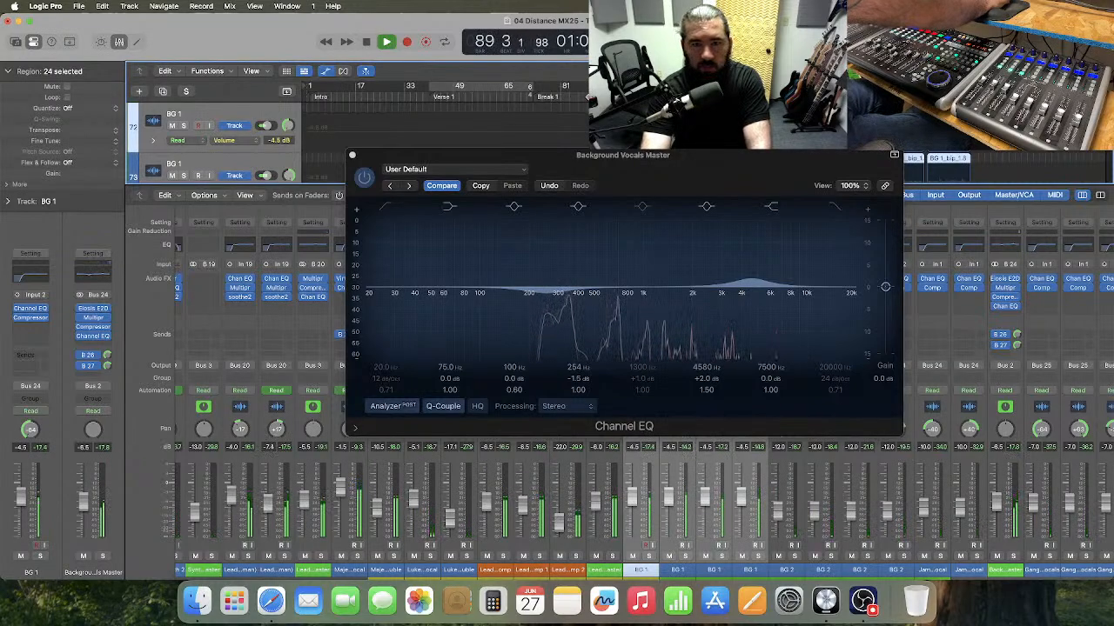
{"action": "scroll", "coordinate": [1050, 467], "scroll_direction": "right", "scroll_amount": 3}
{"action": "scroll", "coordinate": [1023, 433], "scroll_direction": "right", "scroll_amount": 10}
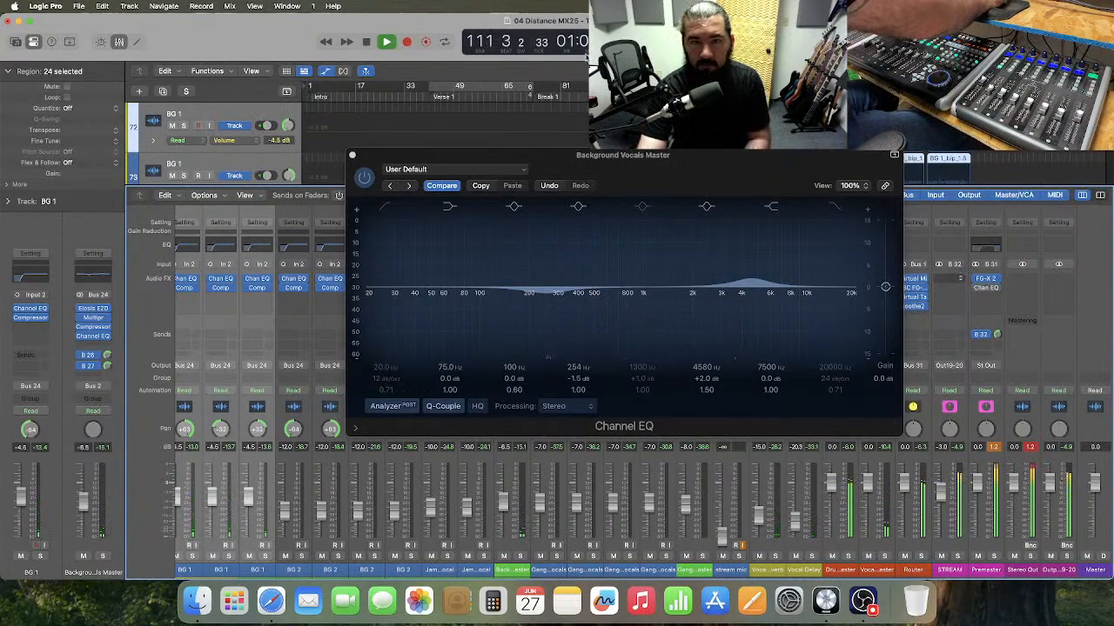
{"action": "left_click", "coordinate": [594, 86]}
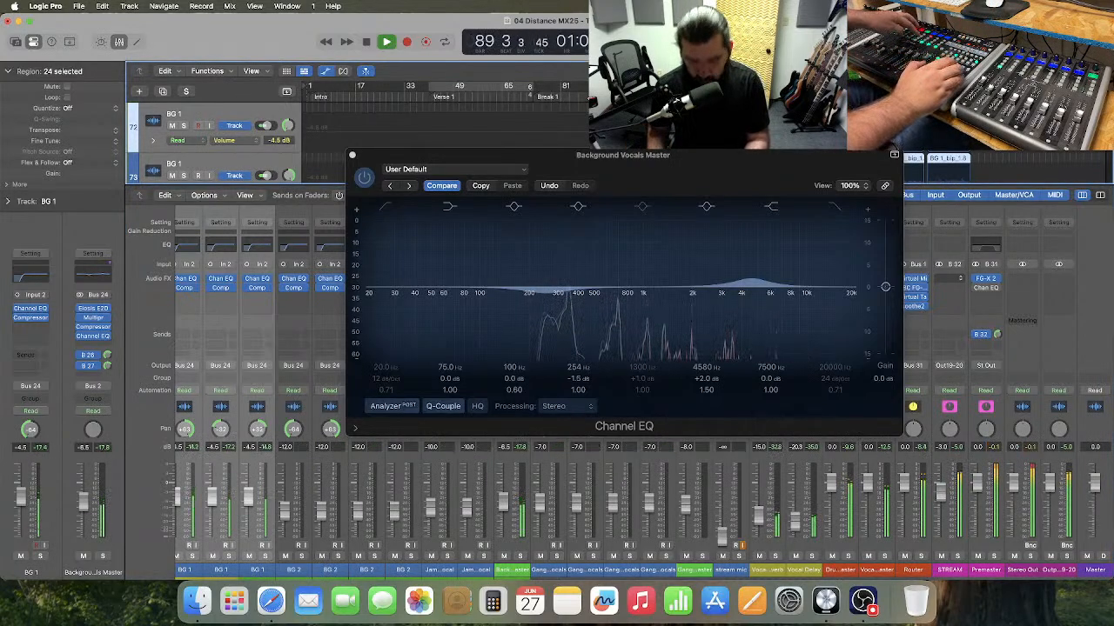
{"action": "left_click", "coordinate": [352, 157]}
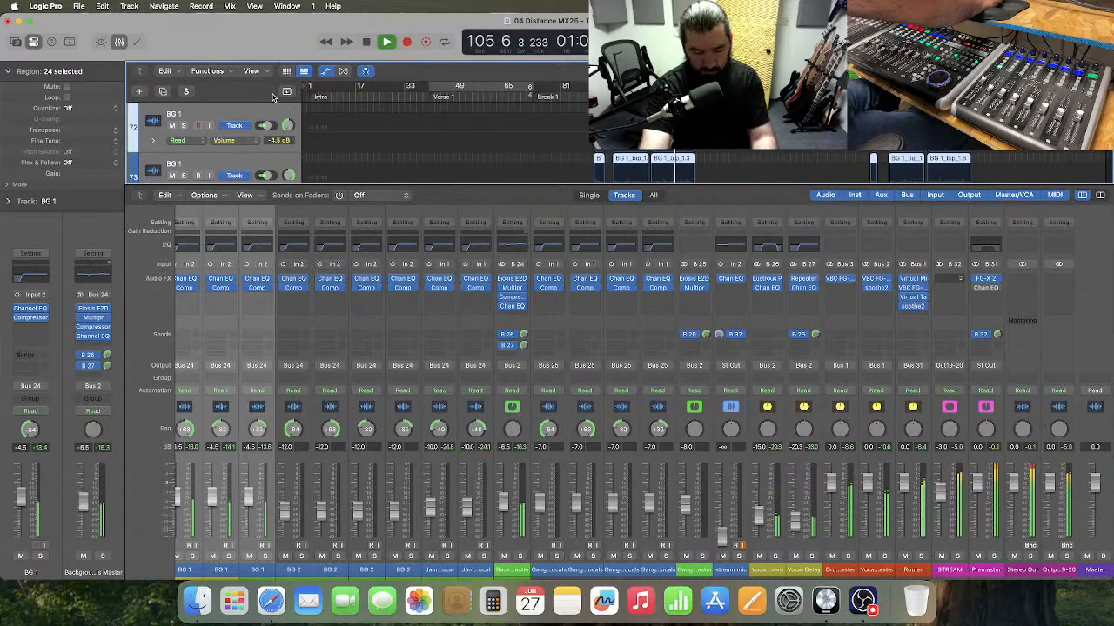
- Hide the mixer and write a constant -4.5 dB volume automation line on the four BG 1 tracks (72–75)
{"action": "key", "text": "x"}
{"action": "left_click", "coordinate": [602, 138]}
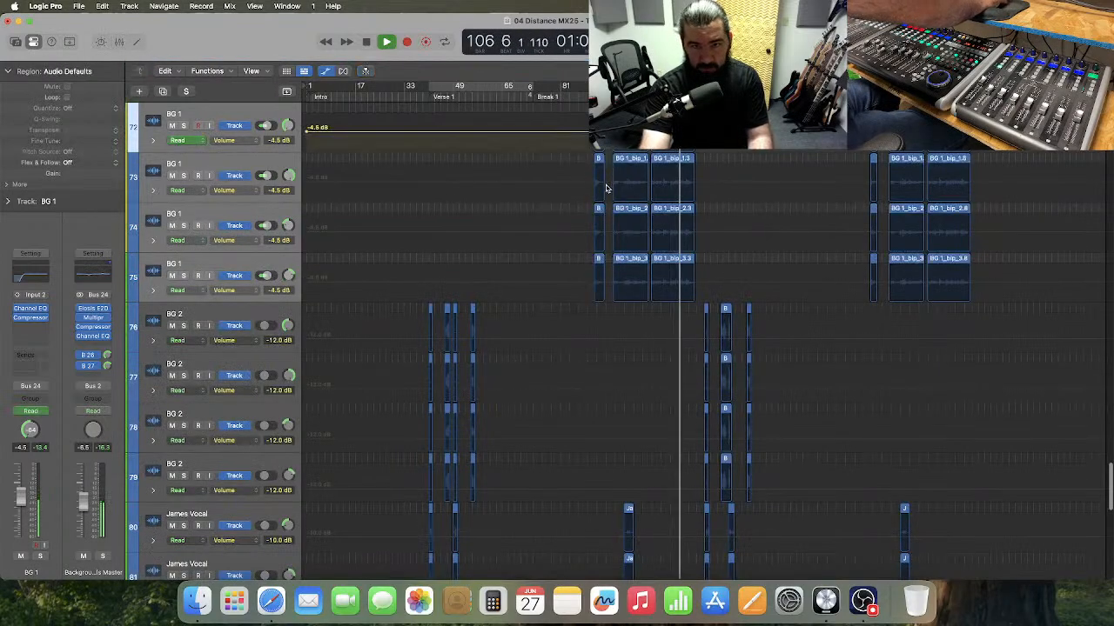
{"action": "left_click", "coordinate": [605, 188]}
{"action": "left_click", "coordinate": [625, 239]}
{"action": "left_click", "coordinate": [642, 288]}
- Zoom in on the chorus 1 regions and enlarge the BG 1 tracks' height
{"action": "scroll", "coordinate": [643, 288], "scroll_direction": "up", "scroll_amount": 6}
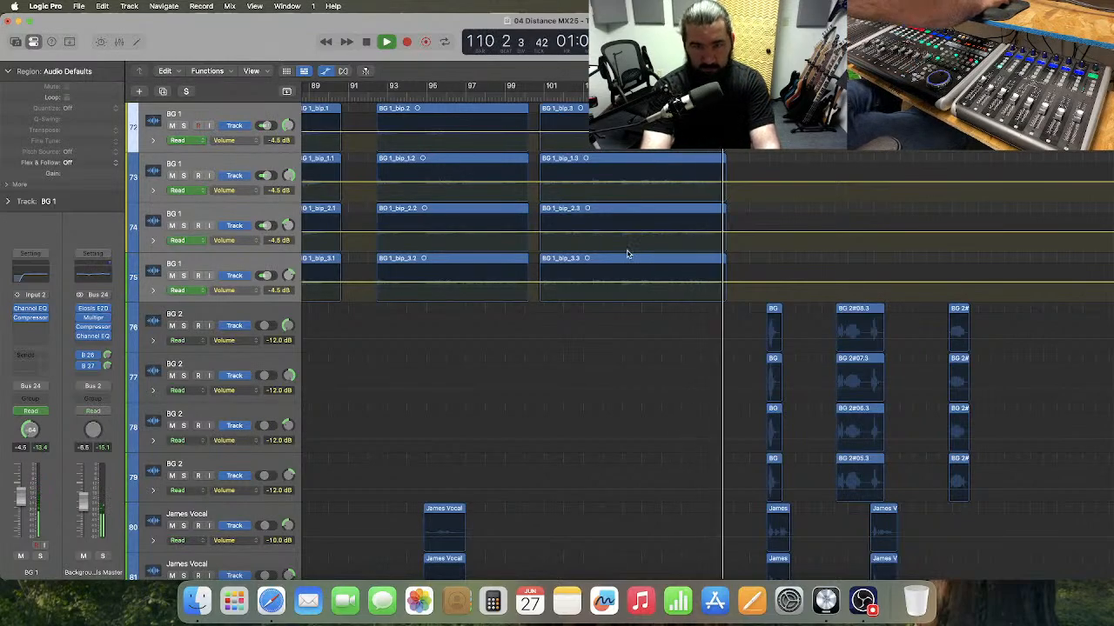
{"action": "scroll", "coordinate": [504, 217], "scroll_direction": "left", "scroll_amount": 3}
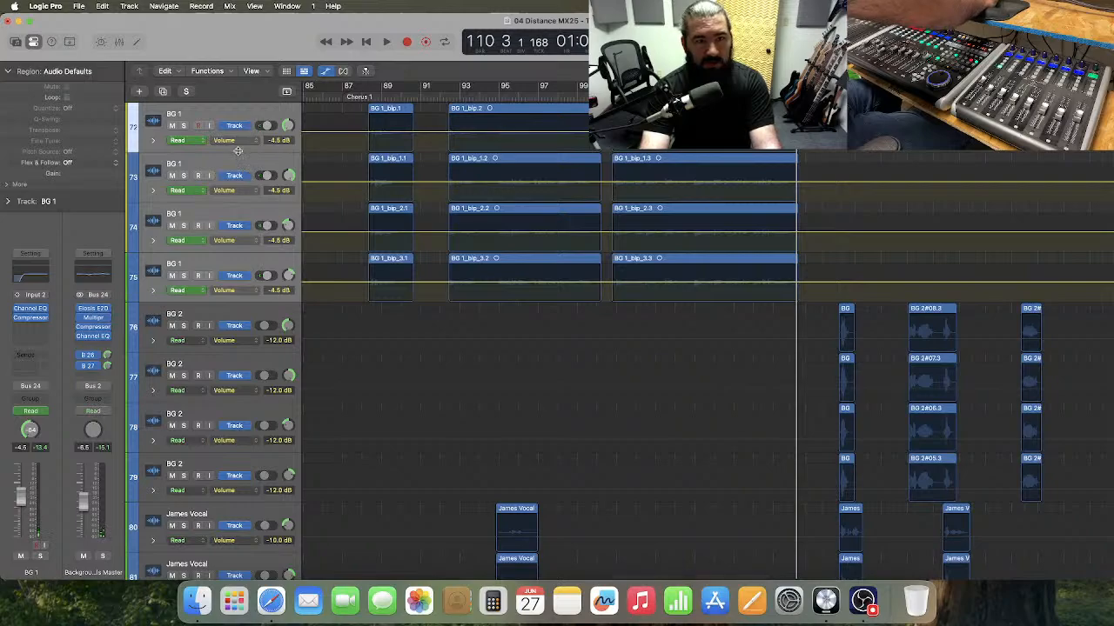
{"action": "left_click_drag", "start_coordinate": [237, 151], "coordinate": [235, 245]}
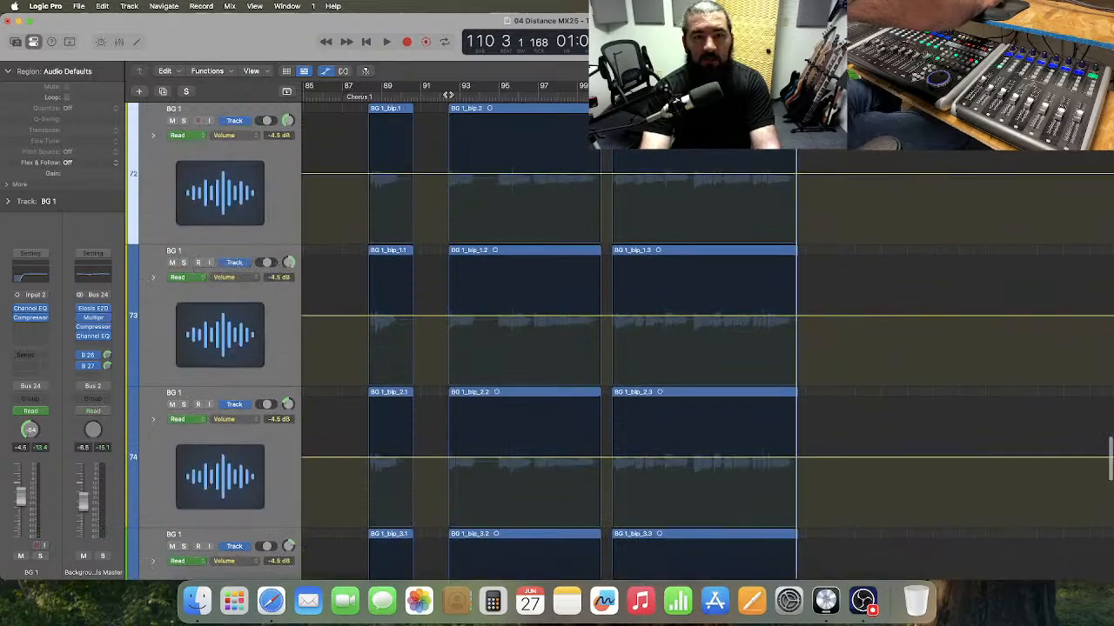
{"action": "key", "text": "super+Right"}
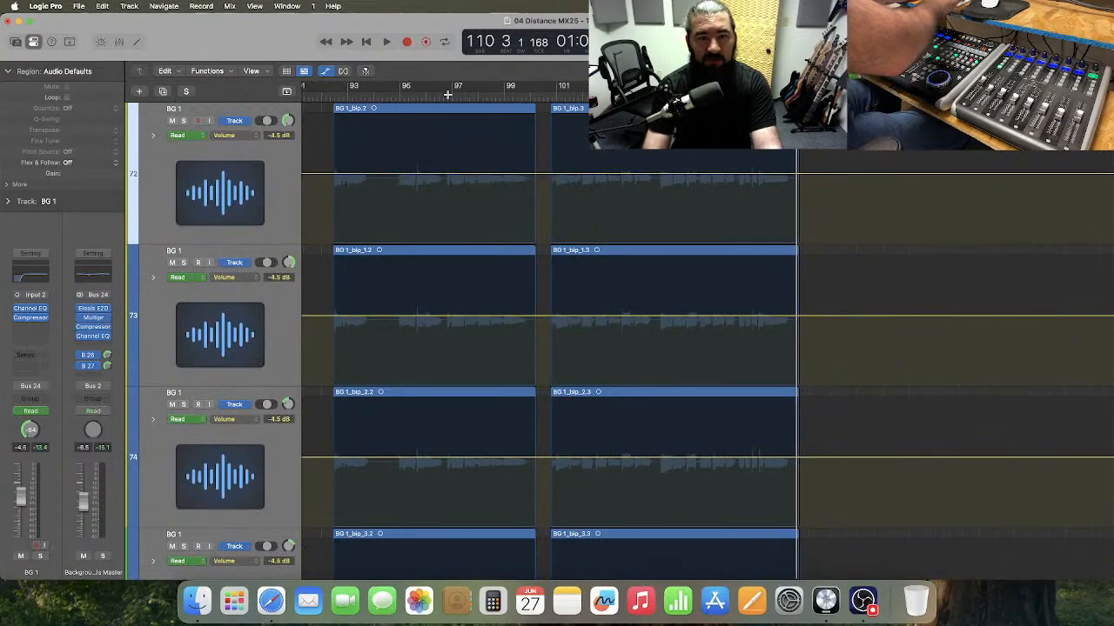
- Play the BG 1 vocals in chorus 1 from bar 92 to find phrases that stand out
{"action": "scroll", "coordinate": [457, 94], "scroll_direction": "left", "scroll_amount": 5}
{"action": "left_click", "coordinate": [446, 96]}
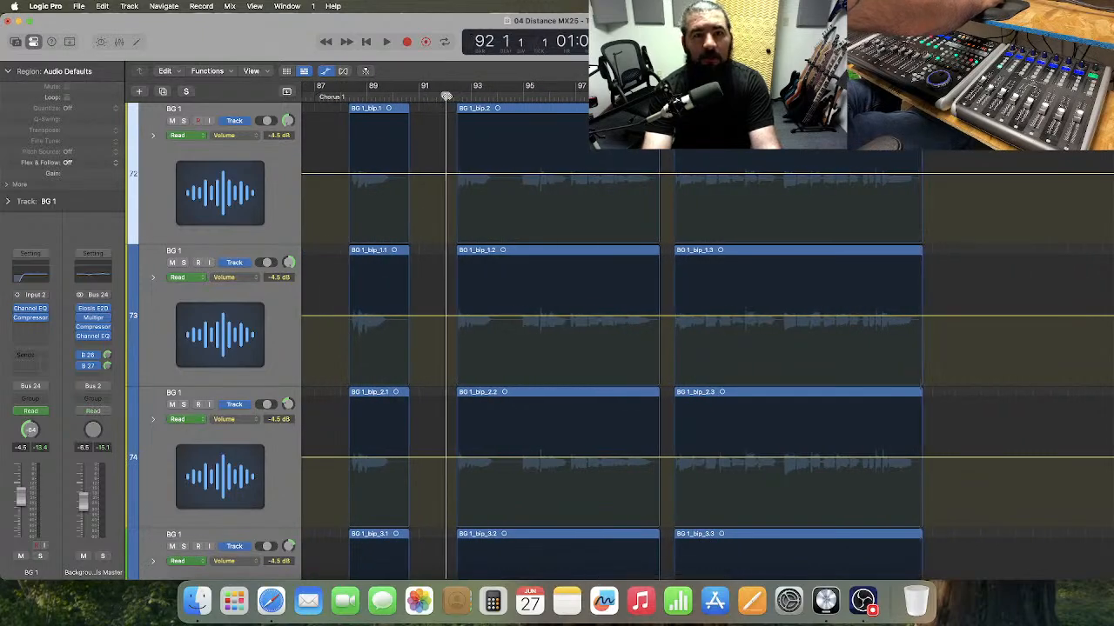
{"action": "key", "text": "space"}
{"action": "key", "text": "super+Right"}
{"action": "key", "text": "super+Right"}
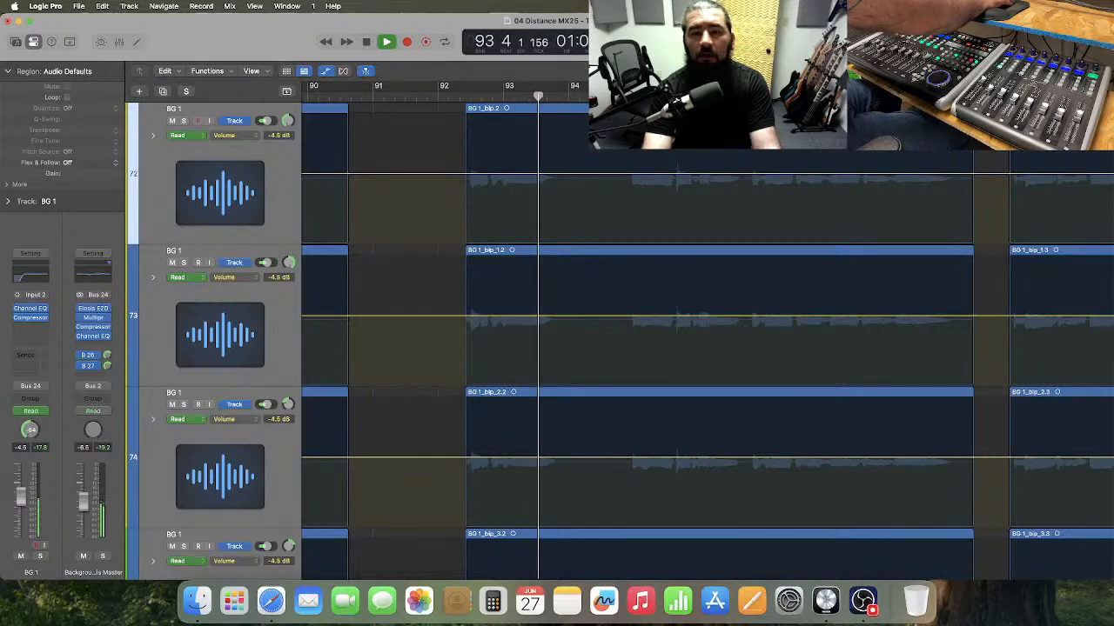
{"action": "left_click", "coordinate": [731, 96]}
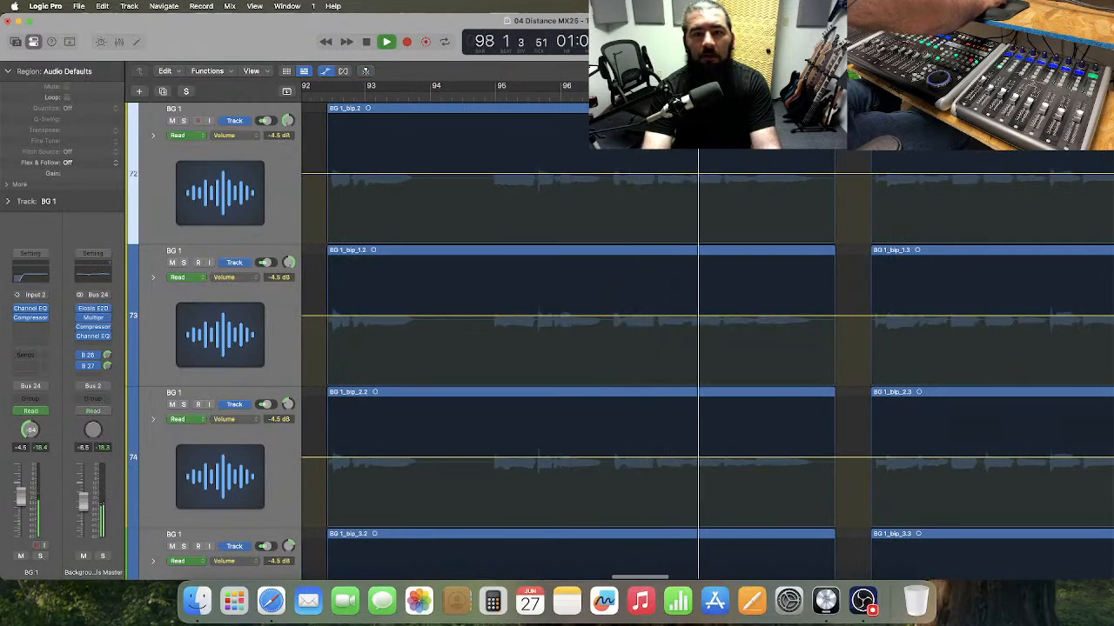
- Lower the volume automation of the BG 1 tracks to -6.5 dB over the short passage starting at bar 97
{"action": "key", "text": "space"}
{"action": "key", "text": "super+Right"}
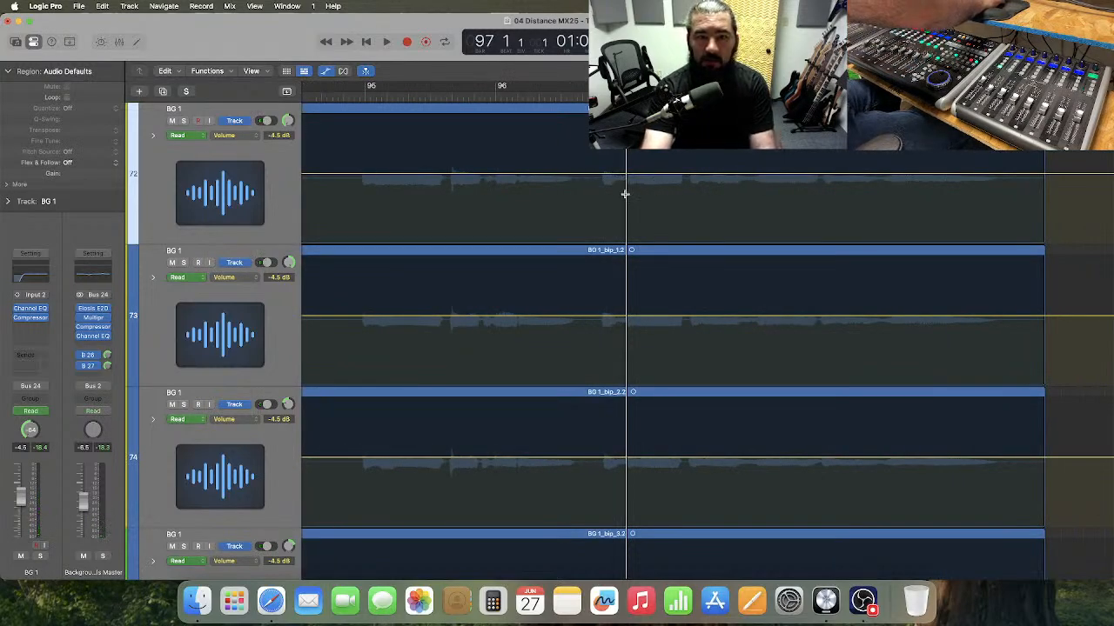
{"action": "left_click_drag", "start_coordinate": [624, 194], "coordinate": [684, 539]}
{"action": "scroll", "coordinate": [685, 539], "scroll_direction": "up", "scroll_amount": 1}
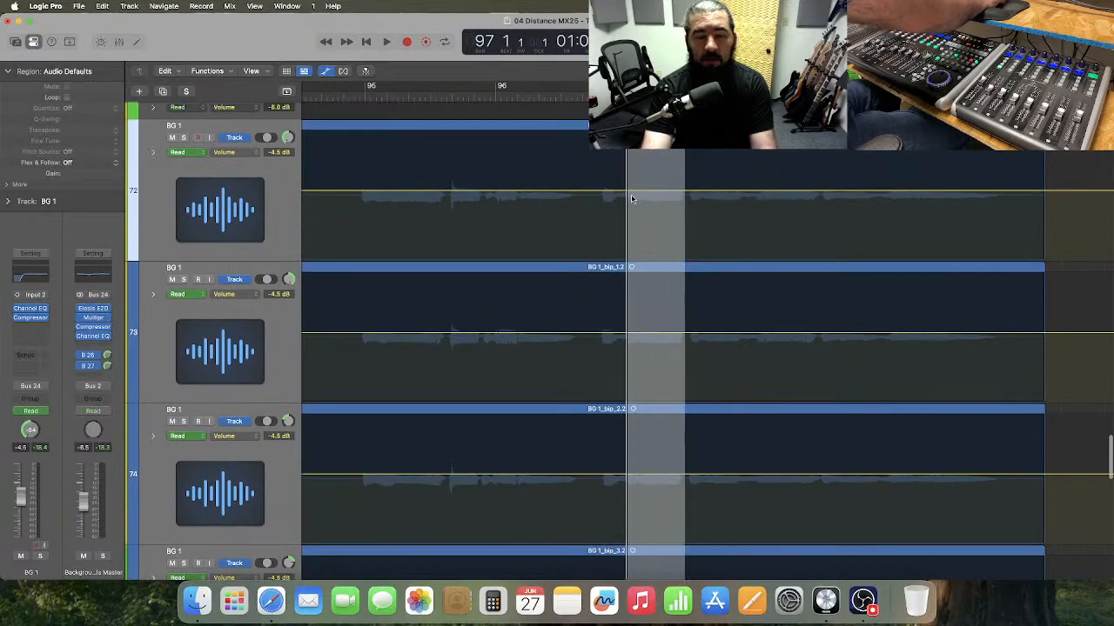
{"action": "left_click_drag", "start_coordinate": [656, 196], "coordinate": [658, 203]}
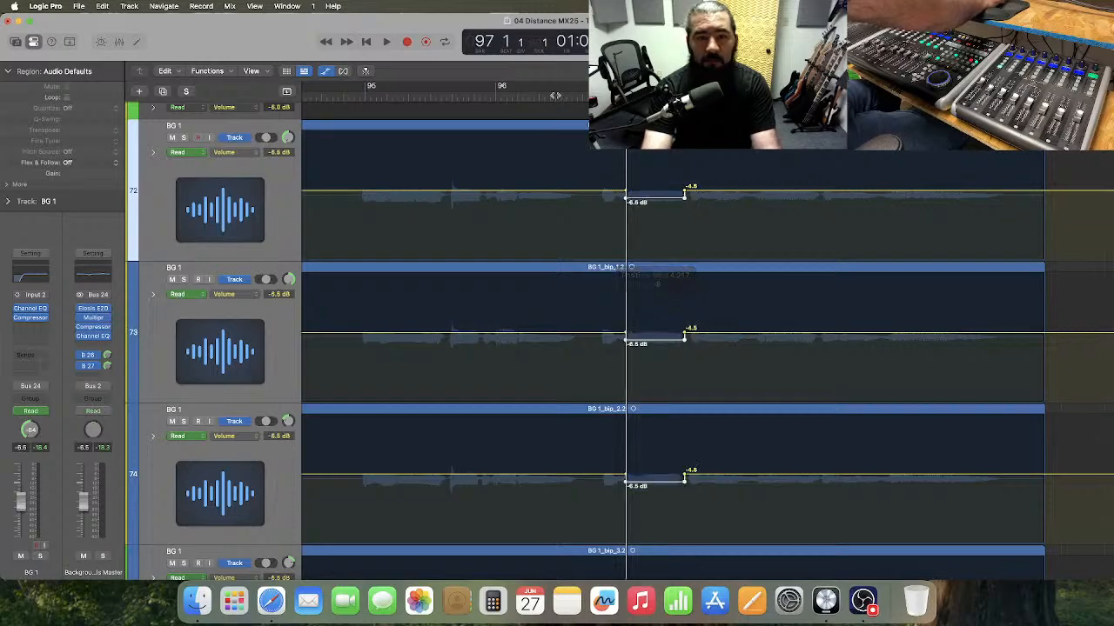
- Play on from bar 96 and lower the BG 1 tracks' volume automation to -7.0 dB over the short note at the start of bar 102
{"action": "left_click", "coordinate": [514, 94]}
{"action": "key", "text": "space"}
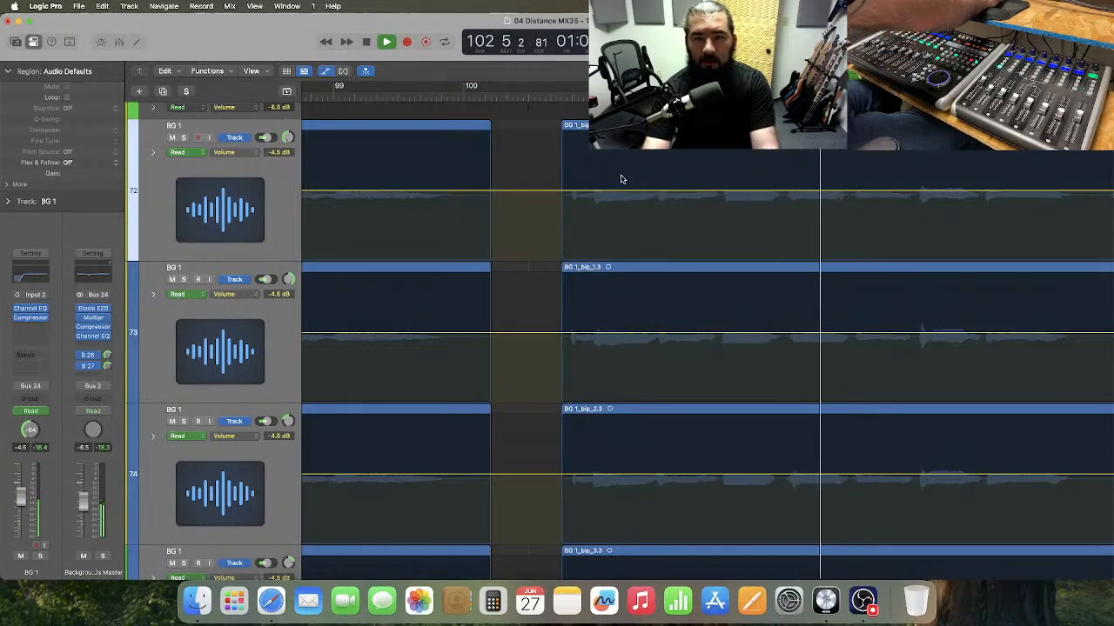
{"action": "key", "text": "space"}
{"action": "left_click_drag", "start_coordinate": [720, 209], "coordinate": [781, 561]}
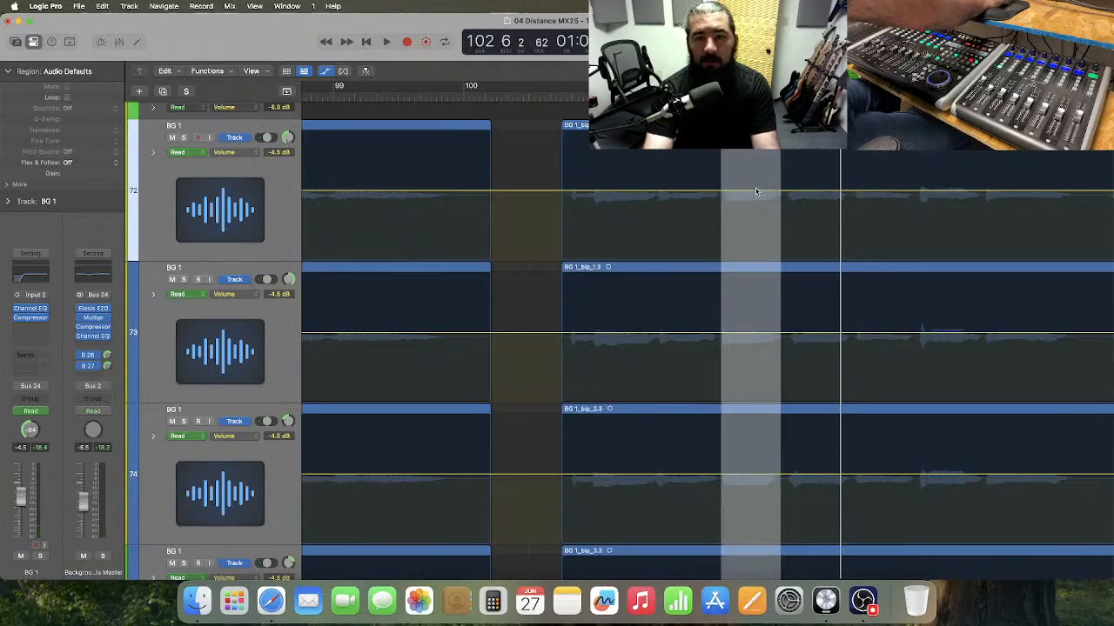
{"action": "left_click_drag", "start_coordinate": [756, 191], "coordinate": [749, 203]}
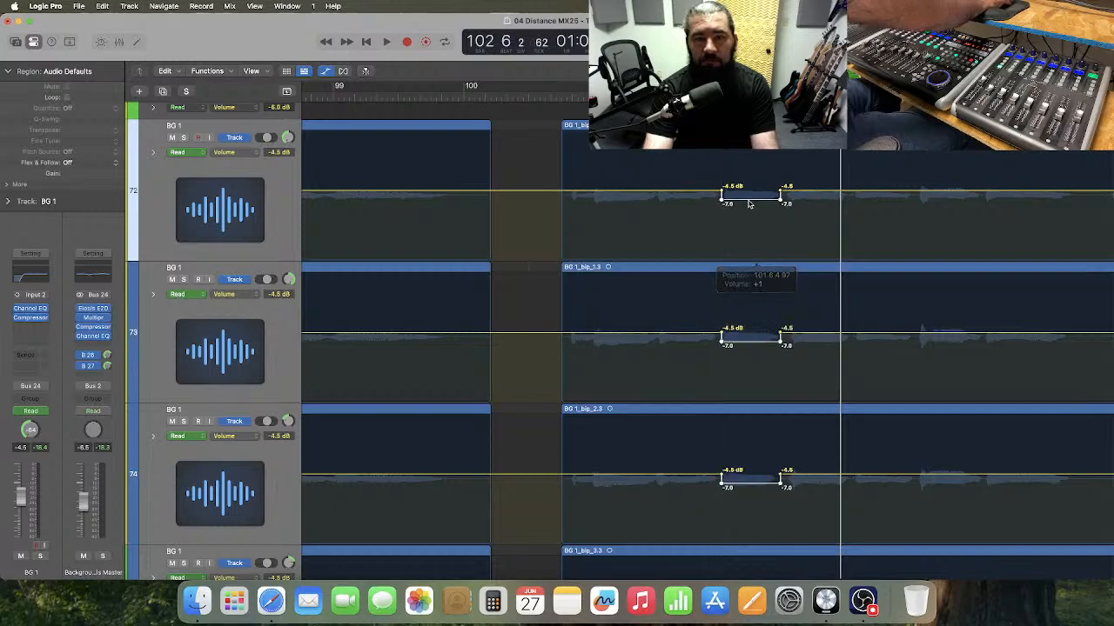
- Replay the lowered note at bar 102, pull its BG 1 volume automation down slightly further, and play on past bar 104
{"action": "double_click", "coordinate": [564, 95]}
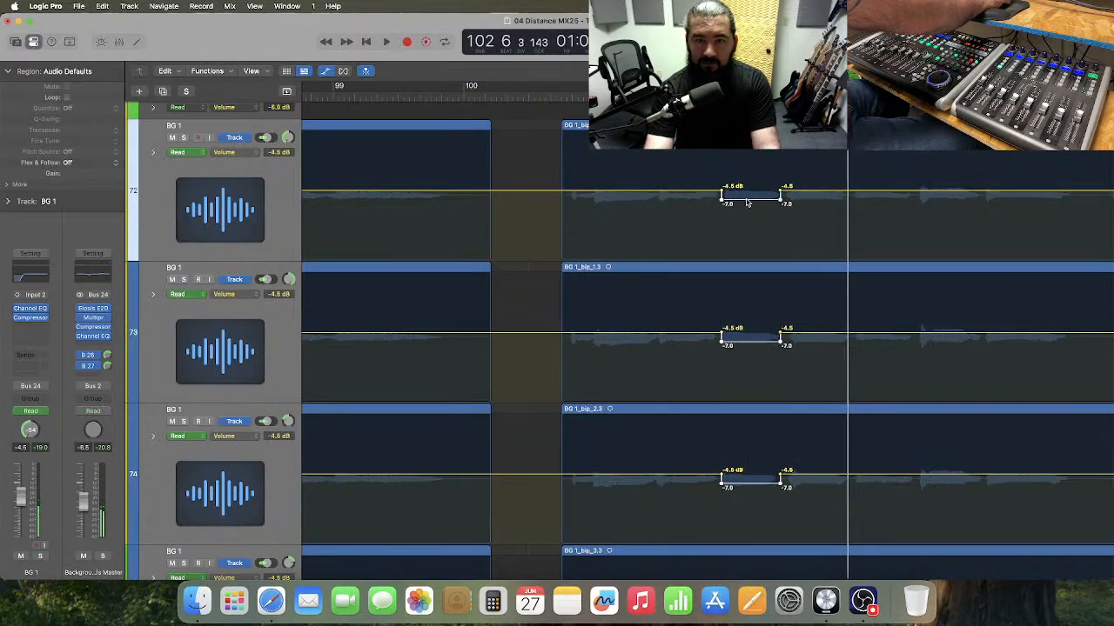
{"action": "left_click_drag", "start_coordinate": [746, 203], "coordinate": [747, 207]}
{"action": "left_click", "coordinate": [542, 97]}
{"action": "key", "text": "space"}
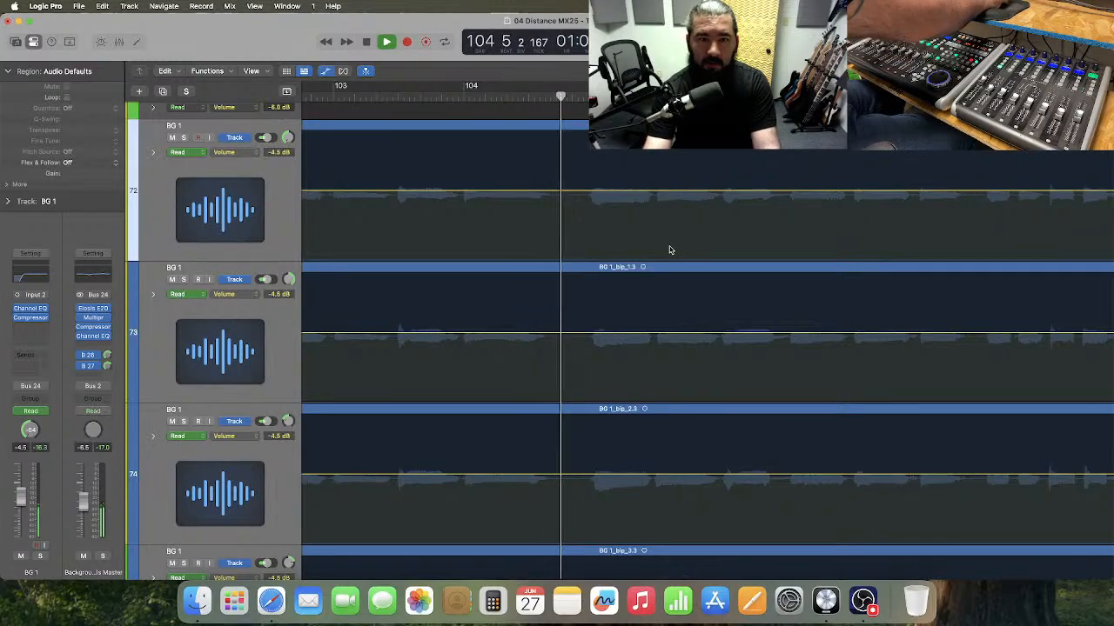
- Raise the BG 1 tracks' volume automation to -2.5 dB over the note at bar 104 and replay from just before bar 103
{"action": "key", "text": "space"}
{"action": "left_click_drag", "start_coordinate": [458, 209], "coordinate": [563, 571]}
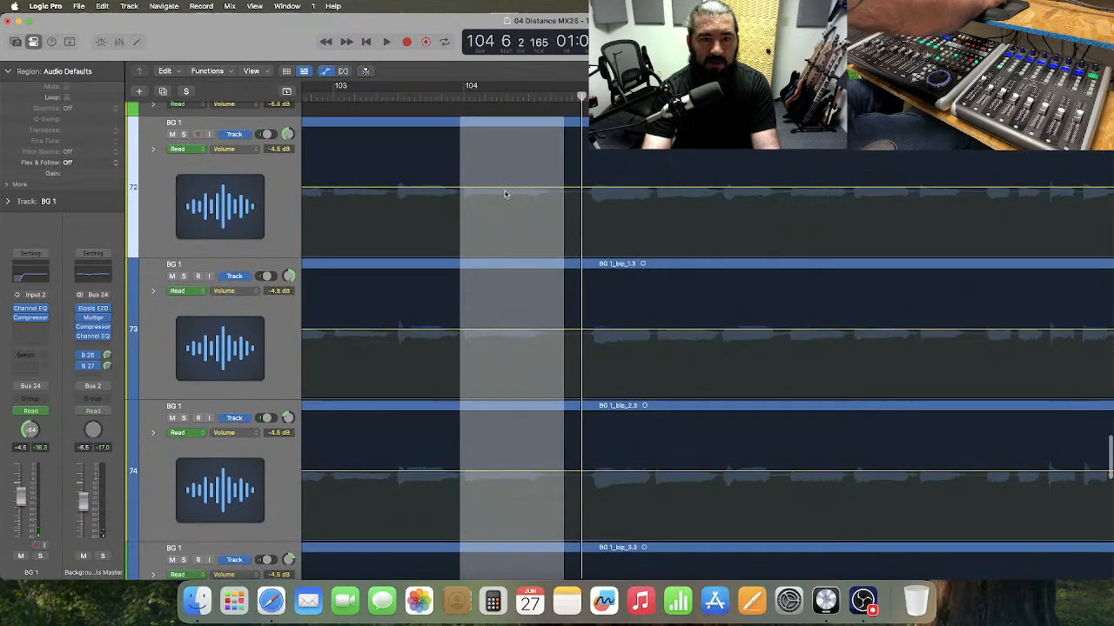
{"action": "left_click_drag", "start_coordinate": [508, 190], "coordinate": [509, 188]}
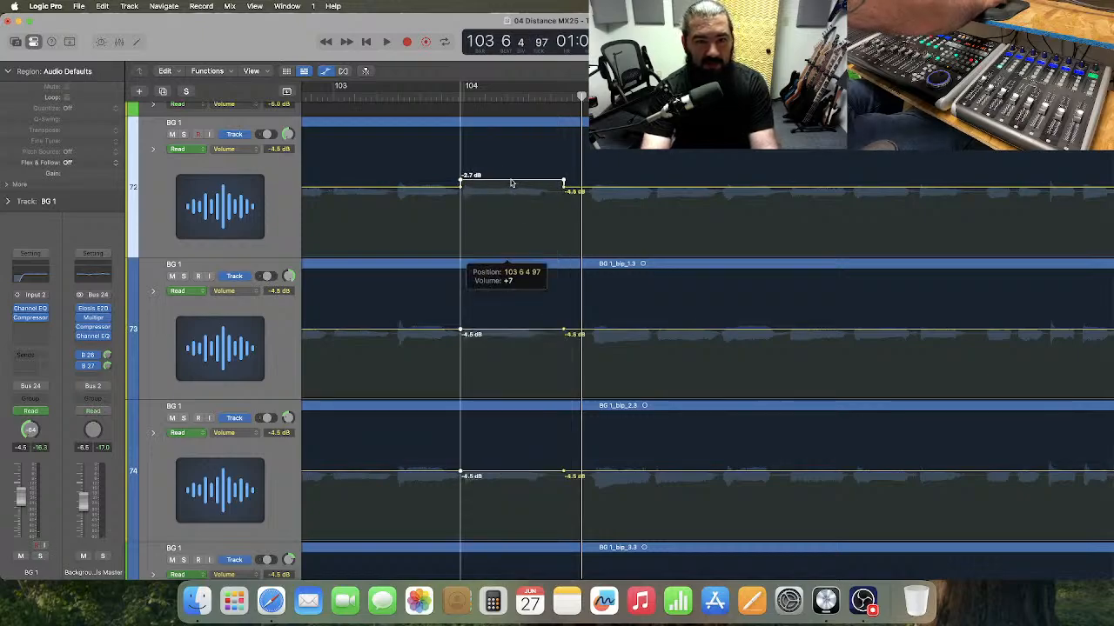
{"action": "left_click_drag", "start_coordinate": [512, 182], "coordinate": [513, 182]}
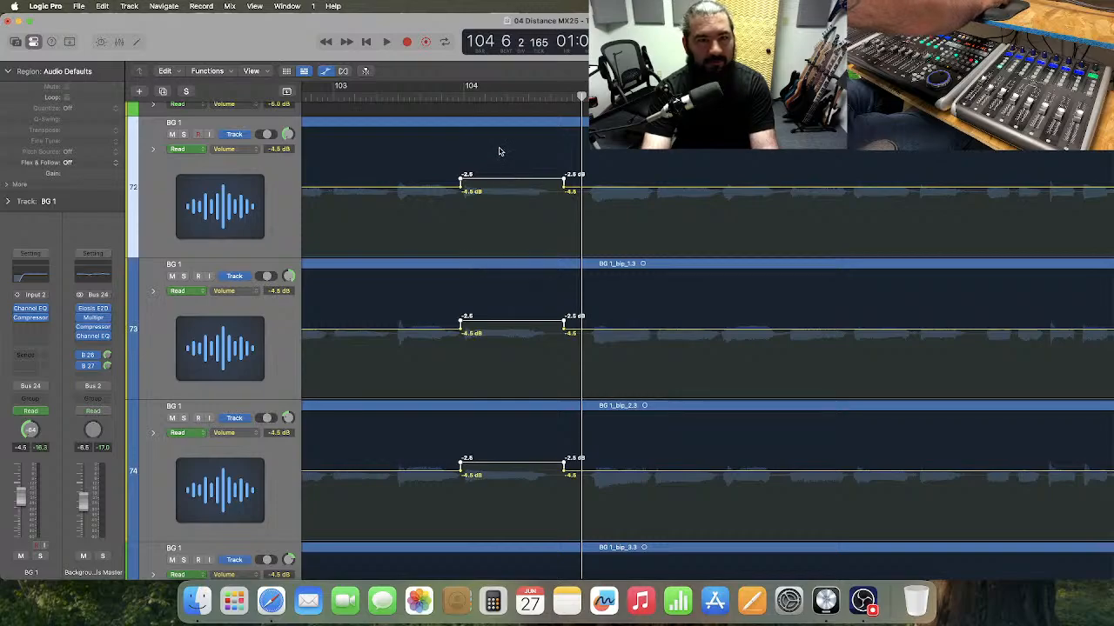
{"action": "scroll", "coordinate": [500, 151], "scroll_direction": "left", "scroll_amount": 2}
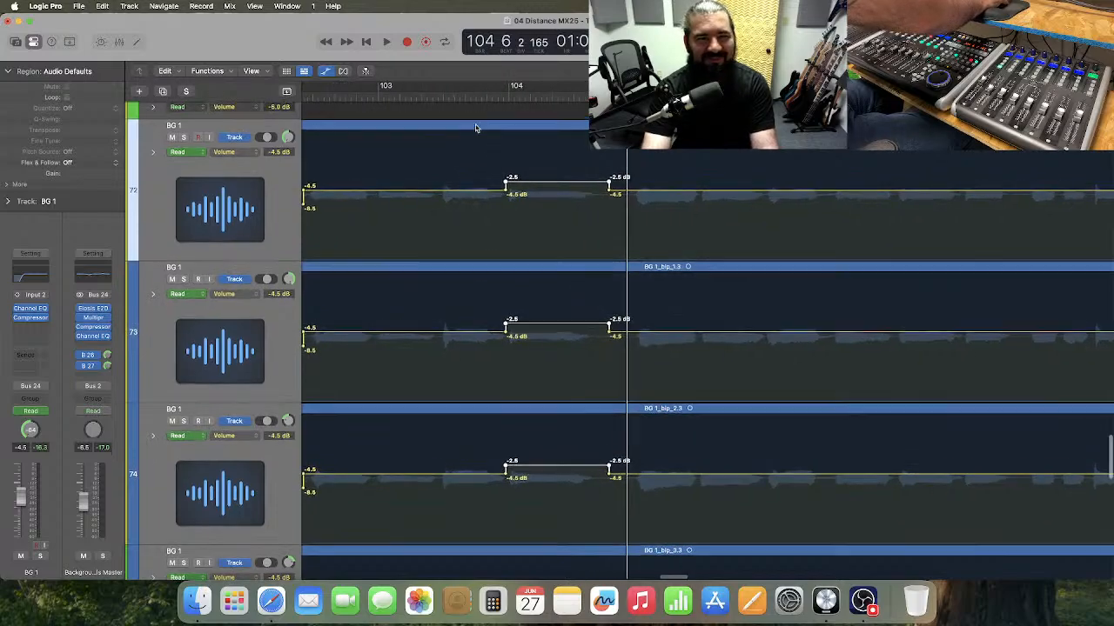
{"action": "left_click", "coordinate": [380, 96]}
{"action": "key", "text": "space"}
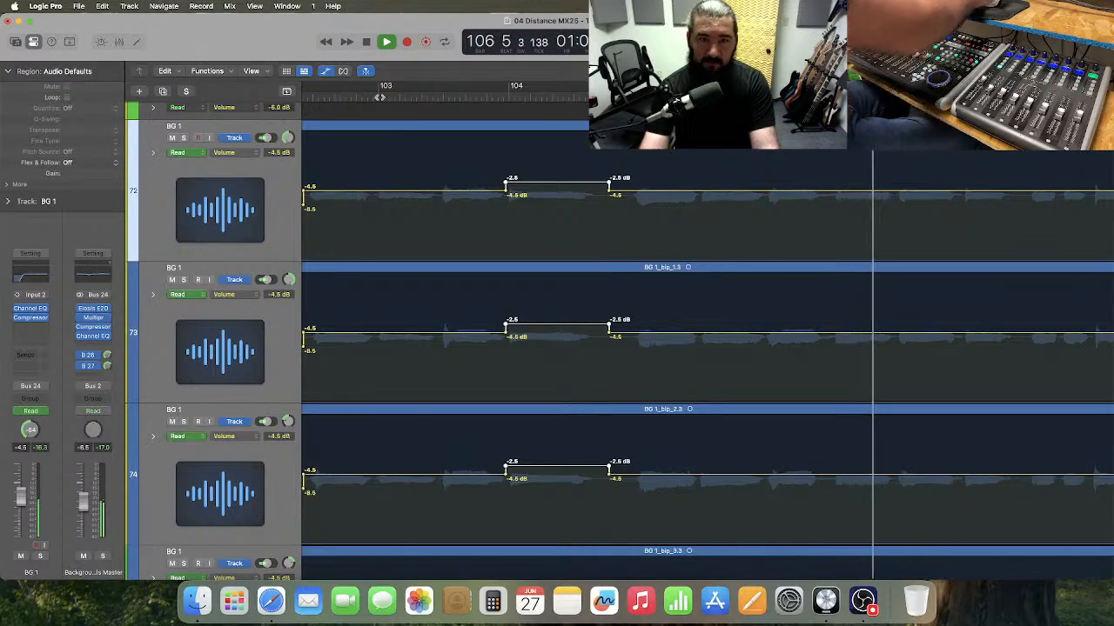
- Raise the BG 1 tracks' volume automation to -1.5 dB over the final held note, from about bar 109 to the end of the regions
{"action": "scroll", "coordinate": [566, 234], "scroll_direction": "right", "scroll_amount": 7}
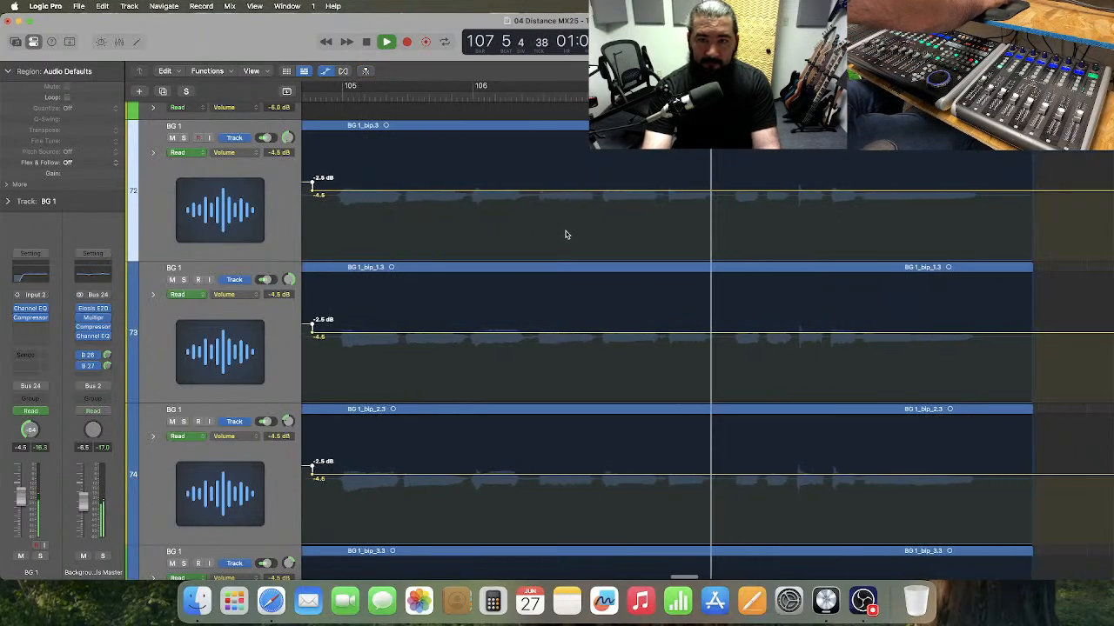
{"action": "scroll", "coordinate": [565, 234], "scroll_direction": "right", "scroll_amount": 3}
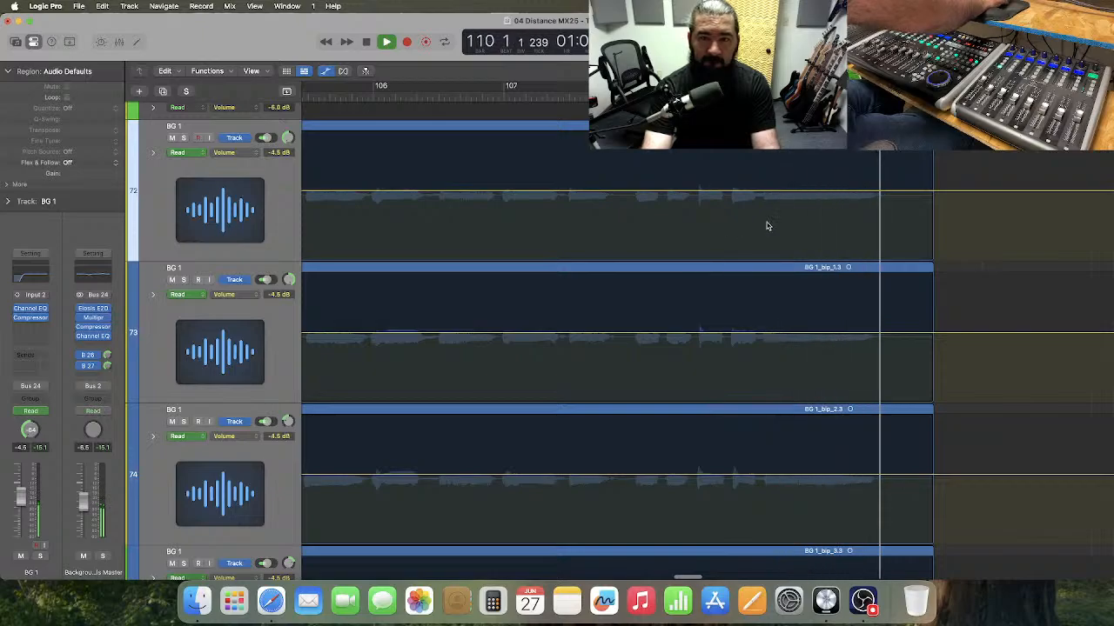
{"action": "left_click_drag", "start_coordinate": [757, 205], "coordinate": [938, 535]}
{"action": "scroll", "coordinate": [875, 433], "scroll_direction": "up", "scroll_amount": 2}
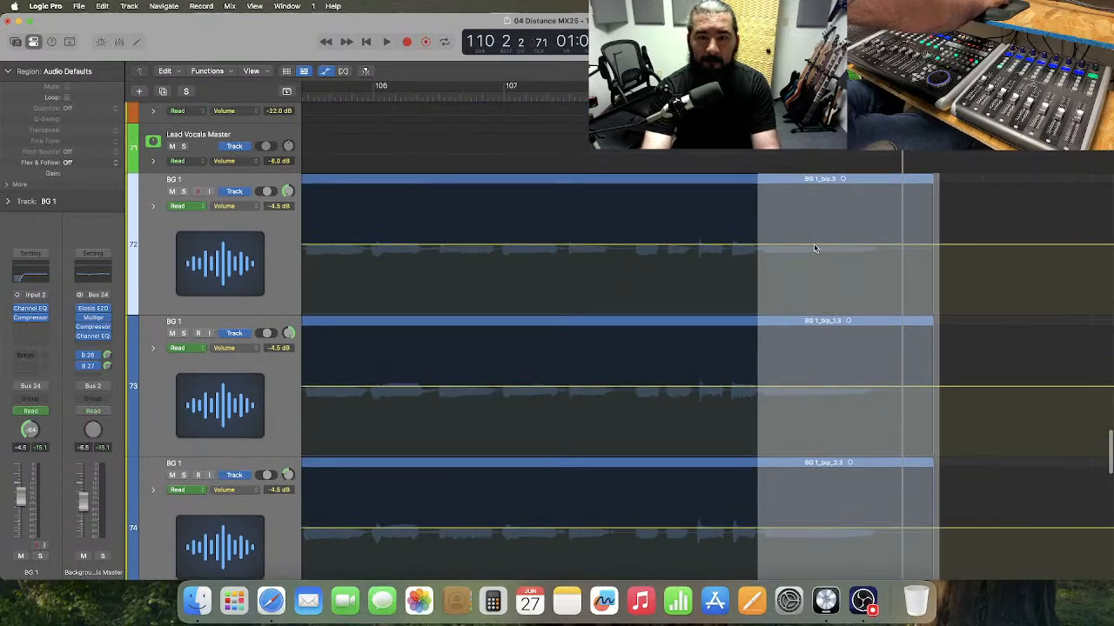
{"action": "left_click_drag", "start_coordinate": [814, 248], "coordinate": [821, 236]}
{"action": "key", "text": "space"}
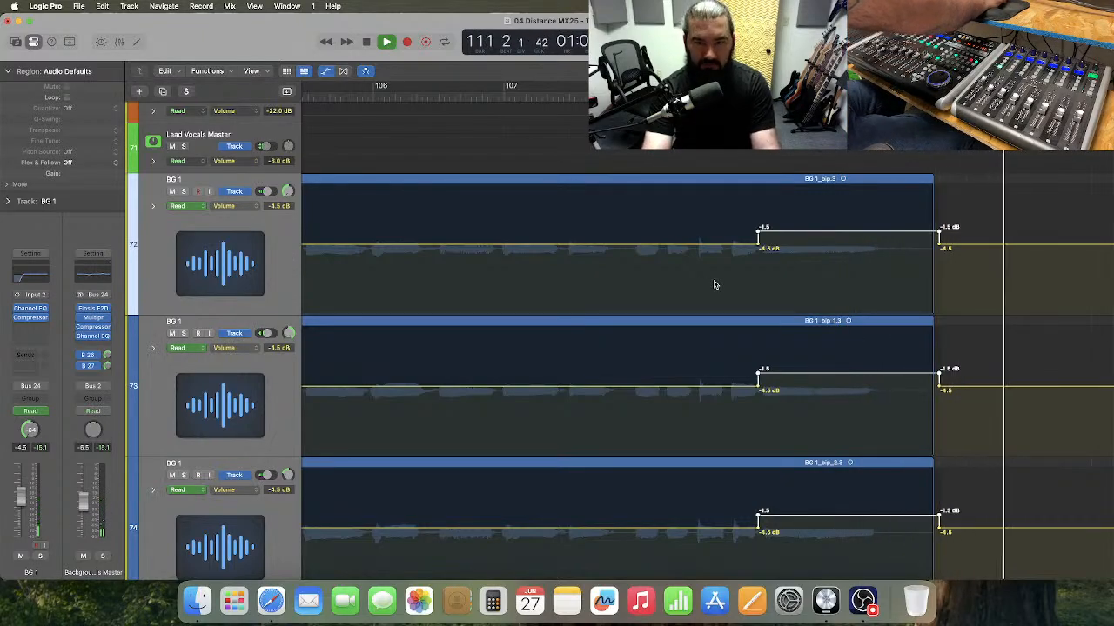
{"action": "key", "text": "space"}
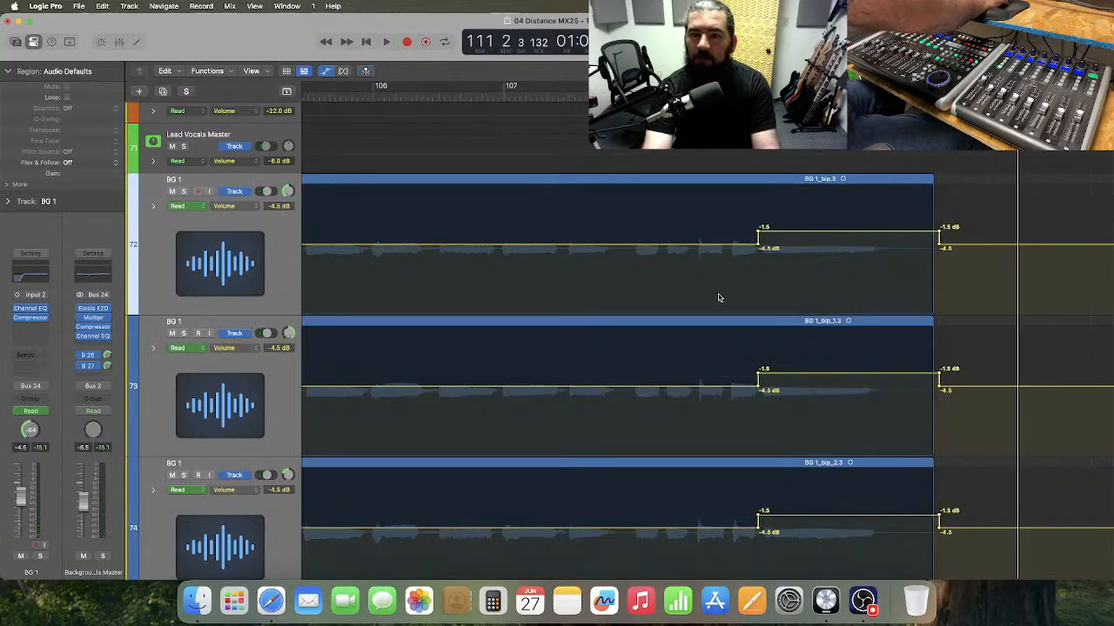
- Activate volume automation on the two vocal tracks directly above Background Vocals Master and make the first one taller
{"action": "scroll", "coordinate": [719, 298], "scroll_direction": "left", "scroll_amount": 10}
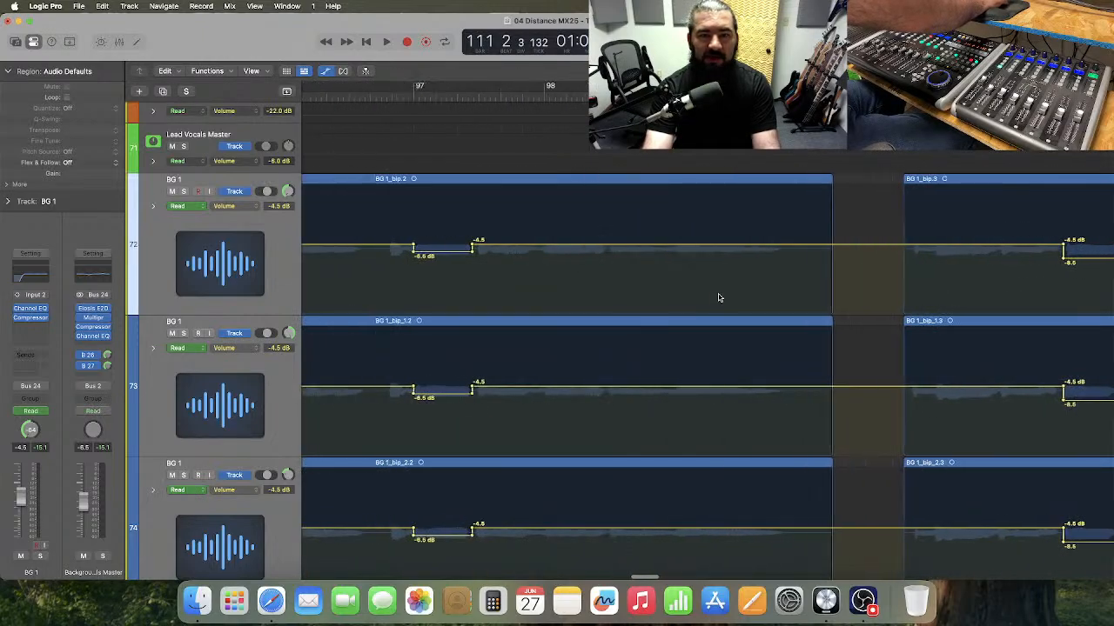
{"action": "scroll", "coordinate": [719, 298], "scroll_direction": "left", "scroll_amount": 4}
{"action": "scroll", "coordinate": [719, 297], "scroll_direction": "down", "scroll_amount": 10}
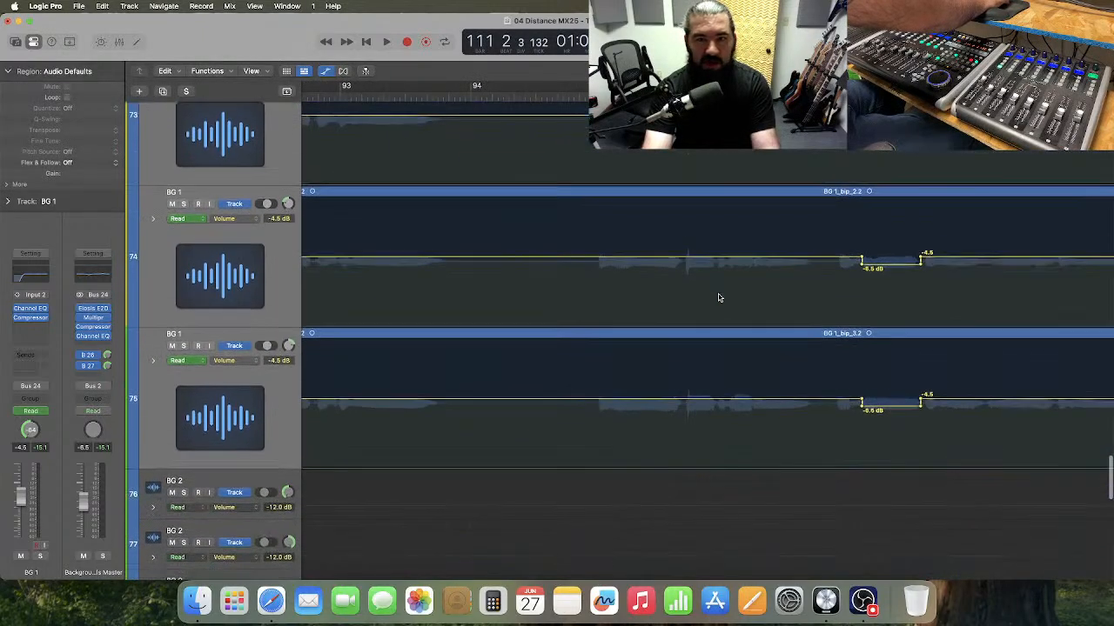
{"action": "scroll", "coordinate": [718, 298], "scroll_direction": "down", "scroll_amount": 2}
{"action": "scroll", "coordinate": [718, 297], "scroll_direction": "up", "scroll_amount": 5}
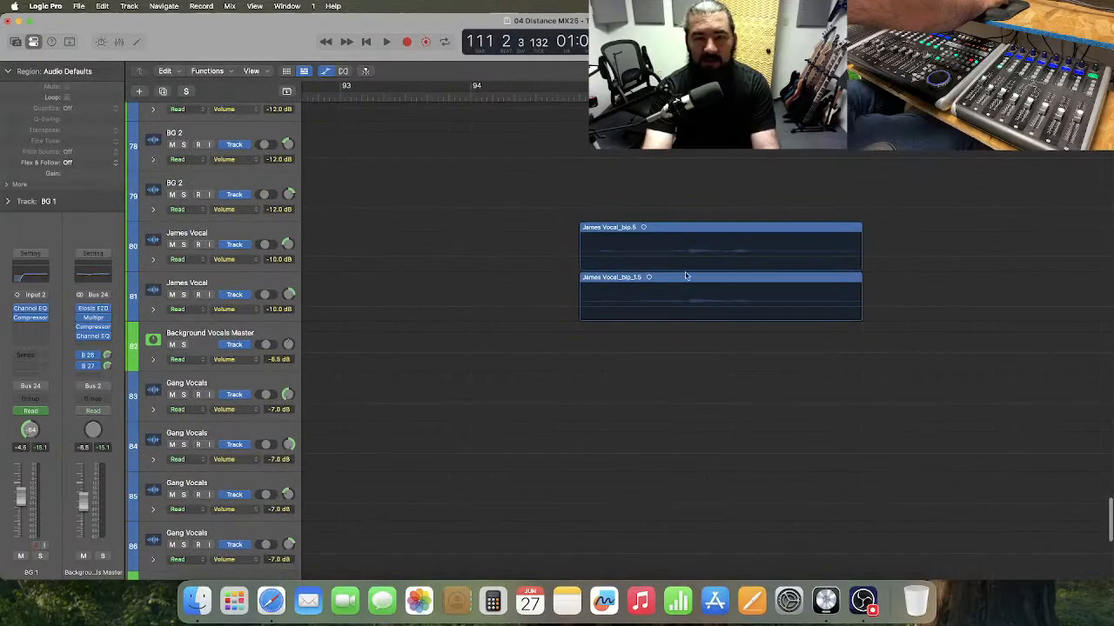
{"action": "left_click", "coordinate": [684, 264]}
{"action": "left_click", "coordinate": [685, 301]}
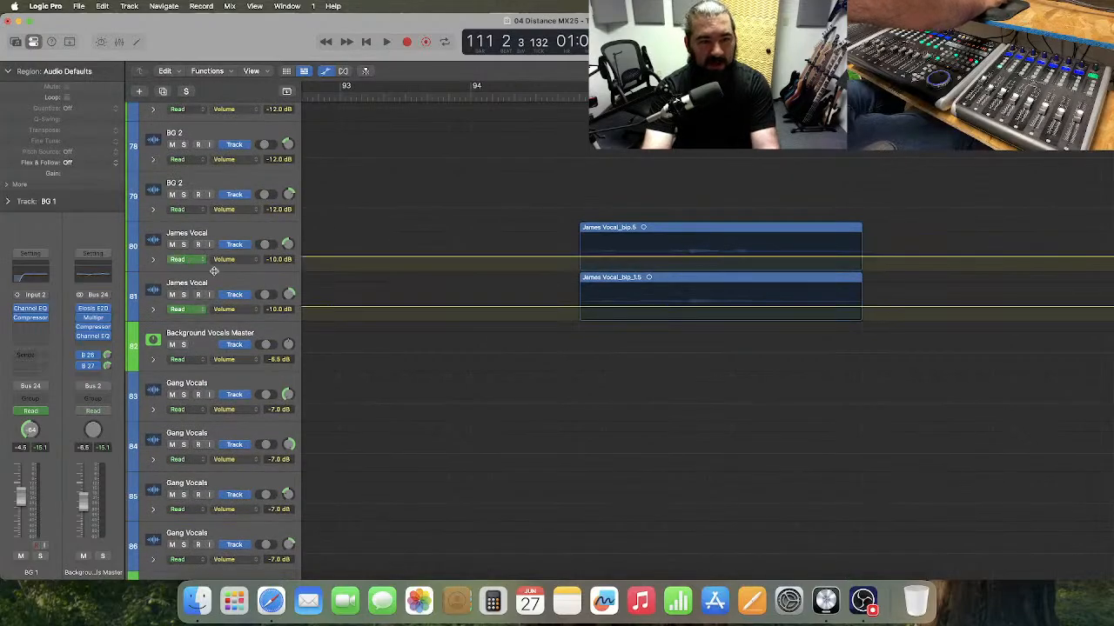
{"action": "left_click_drag", "start_coordinate": [213, 271], "coordinate": [237, 387]}
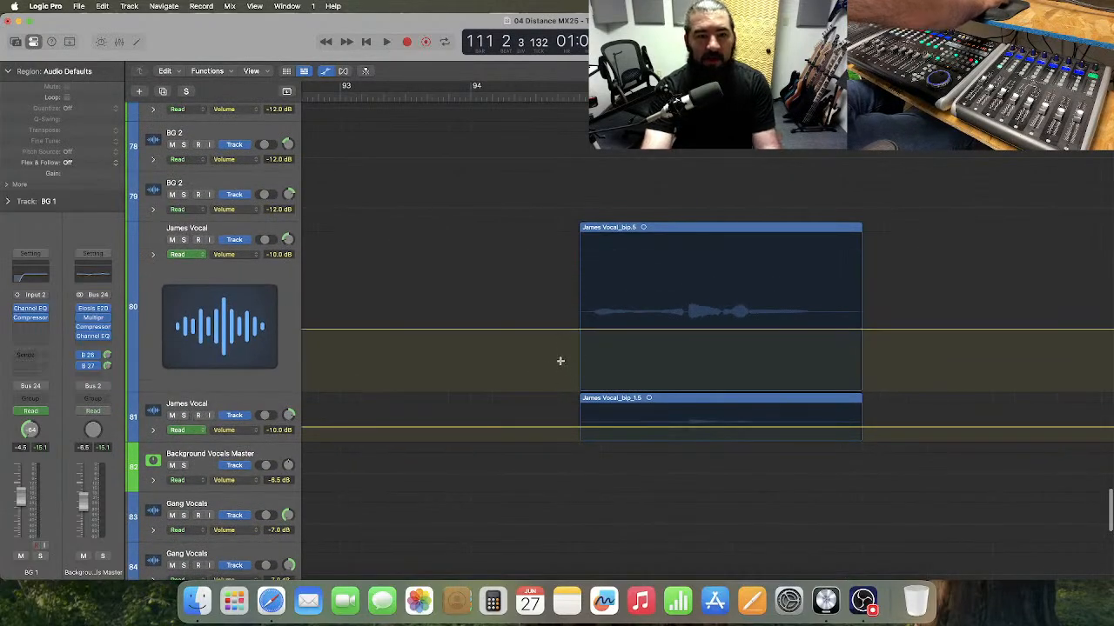
- Raise both vocal tracks' volume automation to +1.0 dB across their regions around bar 95 and play the passage from bar 94
{"action": "left_click_drag", "start_coordinate": [559, 360], "coordinate": [882, 440]}
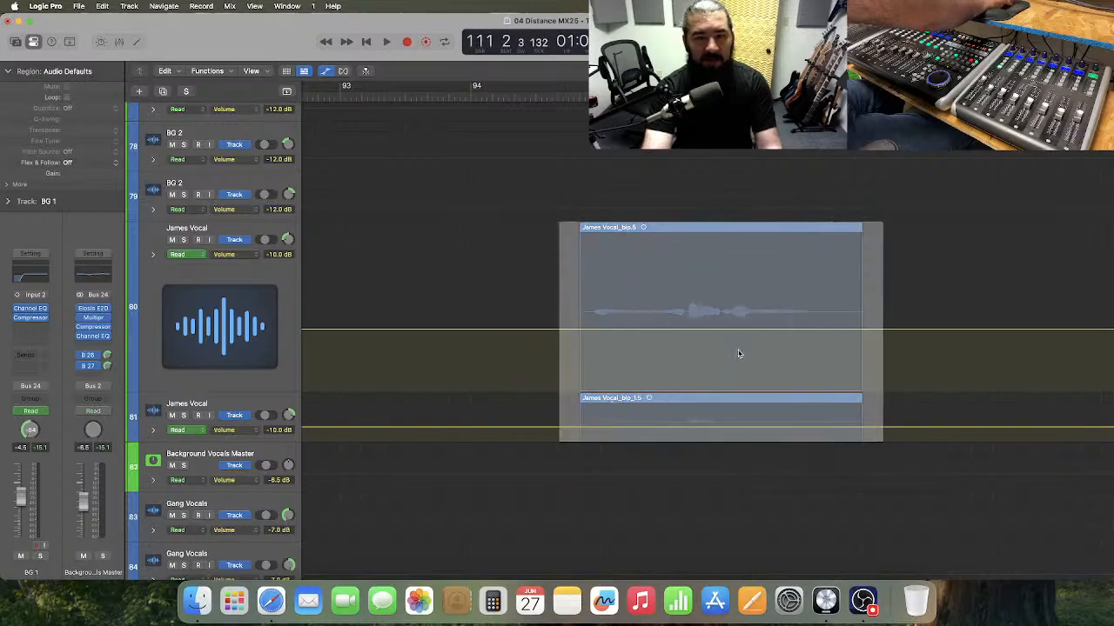
{"action": "left_click_drag", "start_coordinate": [698, 331], "coordinate": [700, 276]}
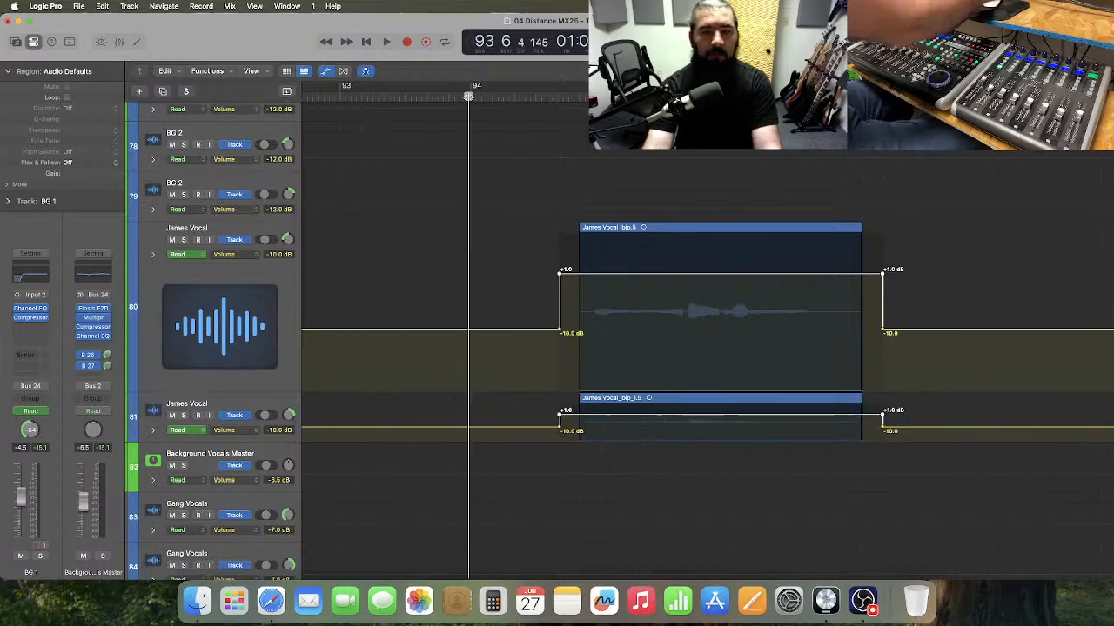
{"action": "key", "text": "space"}
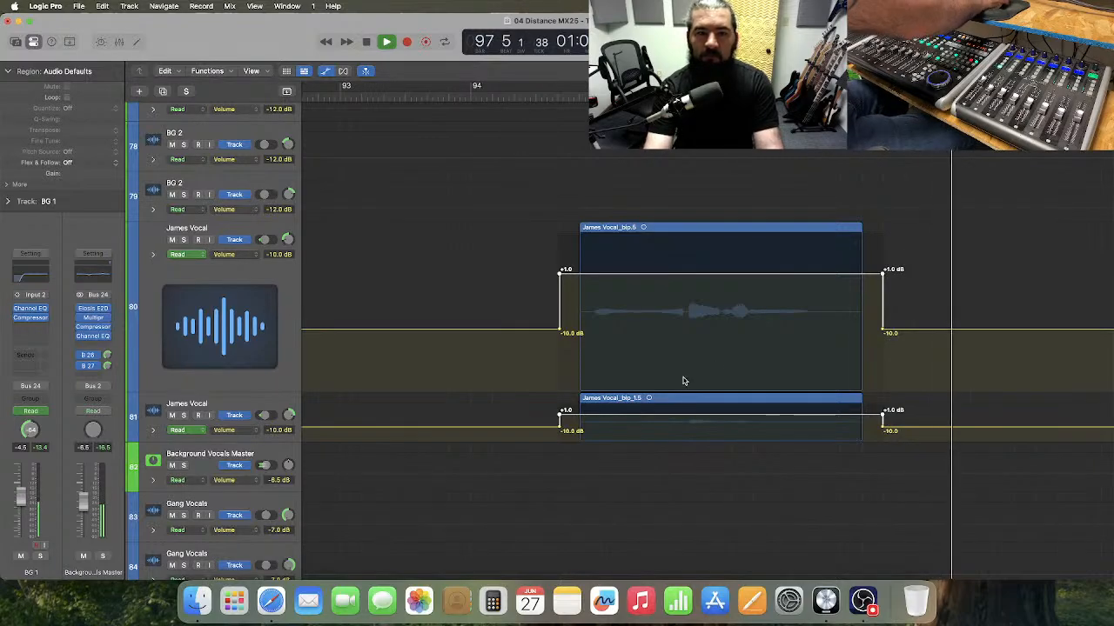
{"action": "key", "text": "space"}
- Raise the automation over the two vocal regions around bar 95 to +3.0 dB and replay from bar 94
{"action": "left_click_drag", "start_coordinate": [654, 278], "coordinate": [657, 262]}
{"action": "left_click", "coordinate": [470, 97]}
{"action": "key", "text": "space"}
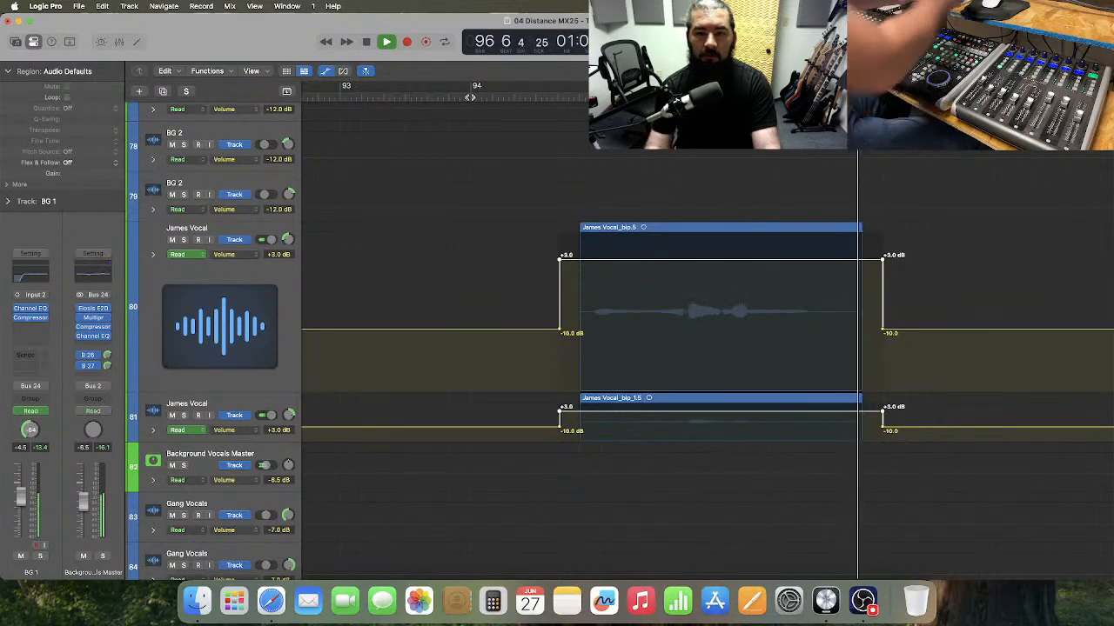
{"action": "key", "text": "space"}
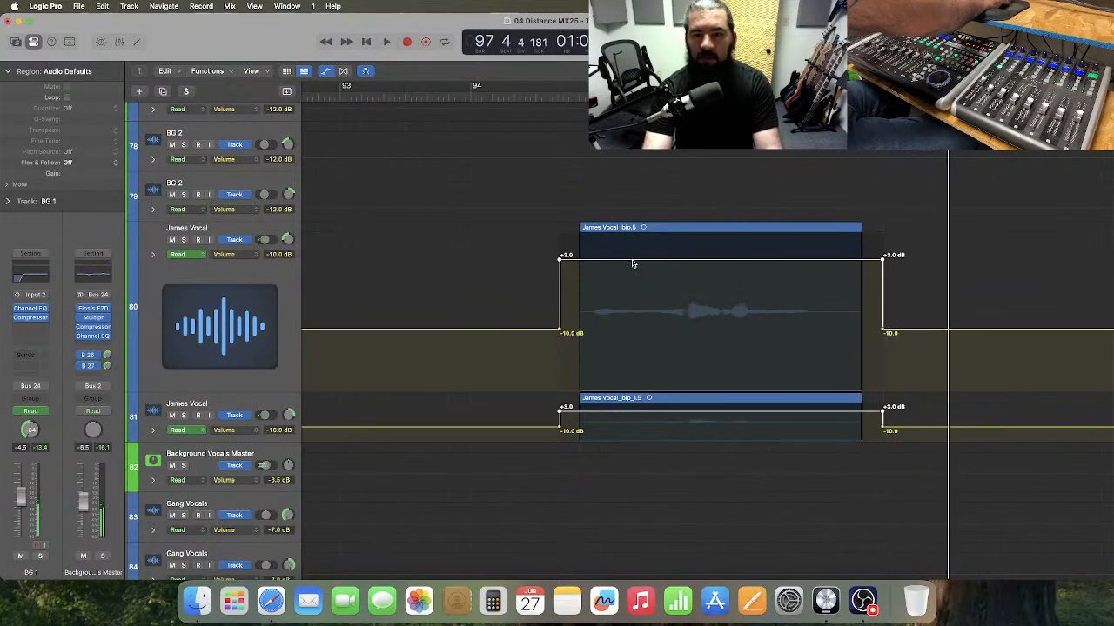
- Try the volume automation over the two vocal regions around bar 95 at +6.0 dB and replay from bar 94
{"action": "left_click_drag", "start_coordinate": [633, 262], "coordinate": [632, 235]}
{"action": "left_click", "coordinate": [471, 96]}
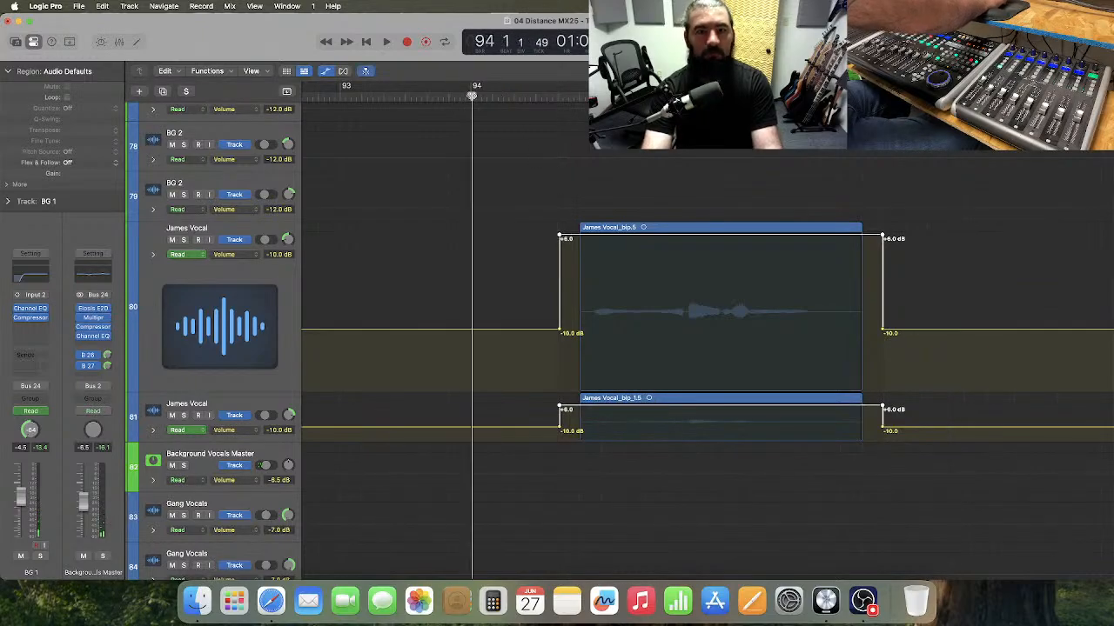
{"action": "key", "text": "space"}
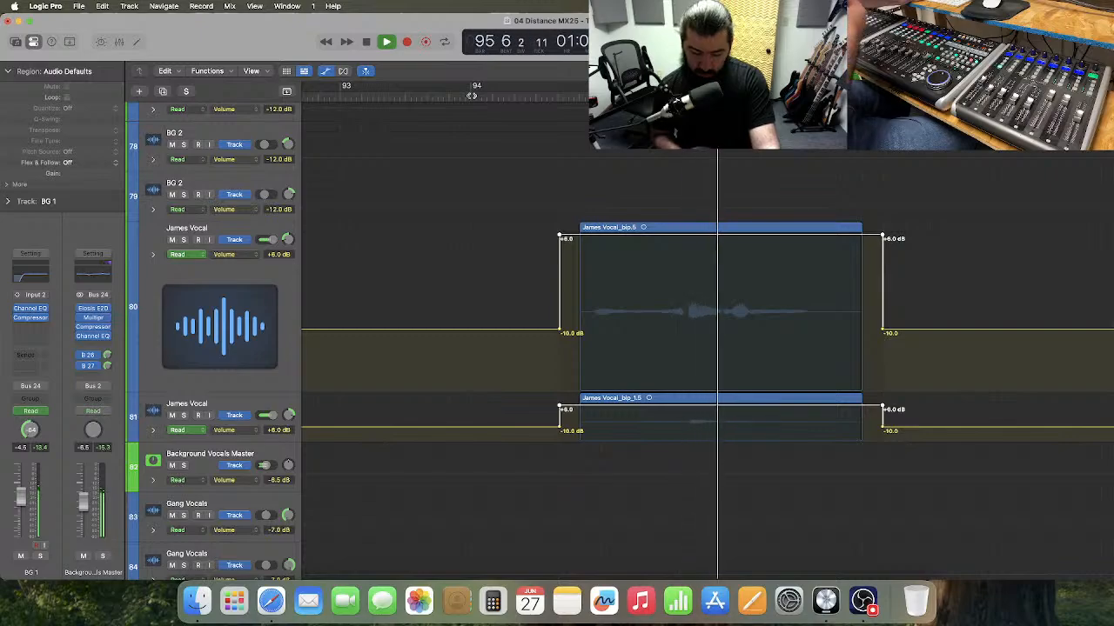
{"action": "key", "text": "space"}
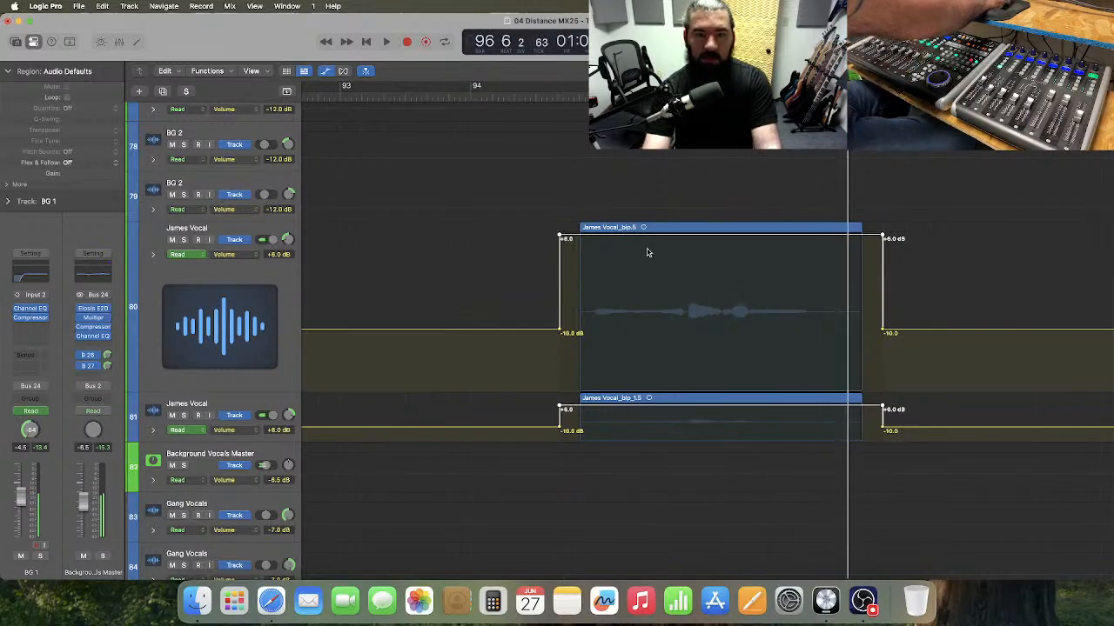
- Set the volume automation over the two vocal regions around bar 95 to +4.5 dB and play on from bar 94 through the song
{"action": "left_click_drag", "start_coordinate": [648, 238], "coordinate": [650, 249]}
{"action": "double_click", "coordinate": [493, 96]}
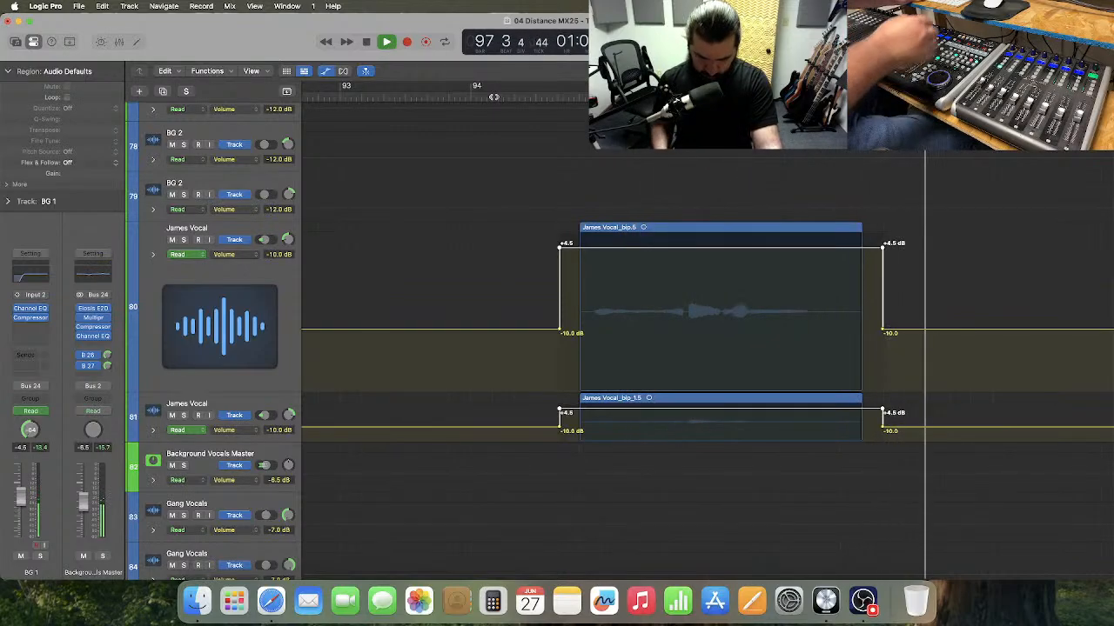
{"action": "key", "text": "super+Left"}
{"action": "key", "text": "super+Left"}
{"action": "key", "text": "super+Left"}
{"action": "key", "text": "super+Left"}
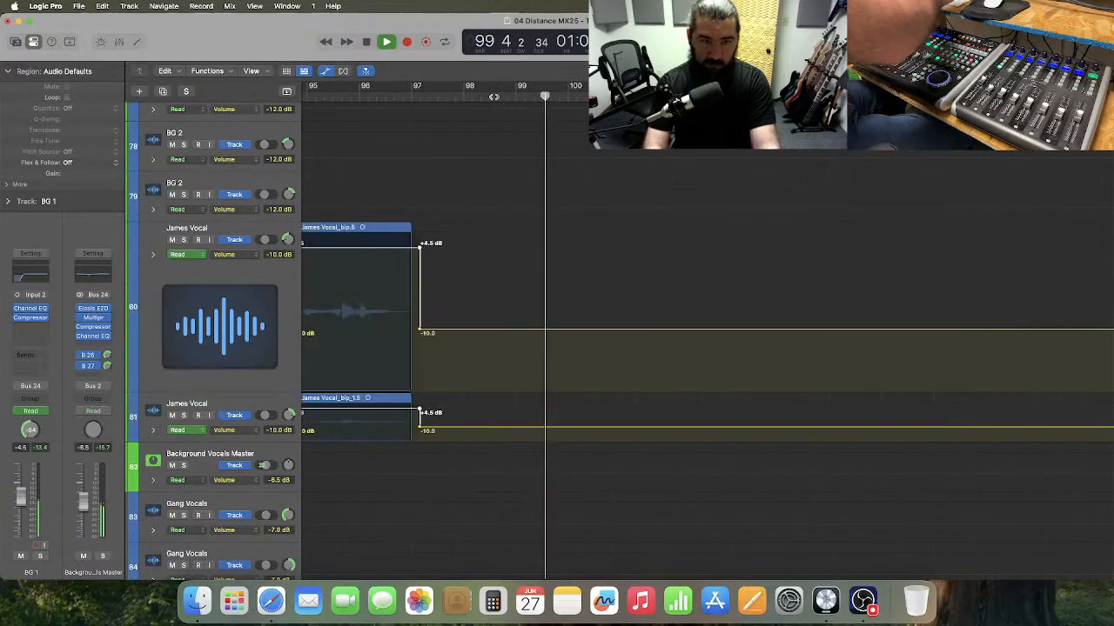
{"action": "key", "text": "super+Left"}
{"action": "key", "text": "super+Left"}
{"action": "key", "text": "super+Left"}
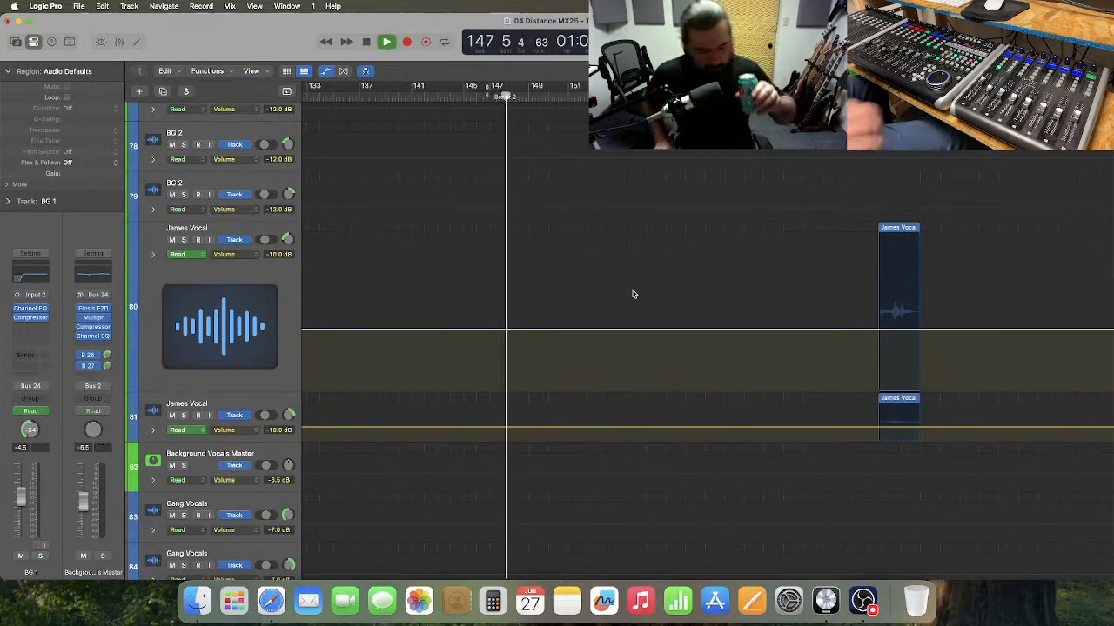
- Play from chorus 2 and raise the same two vocal tracks' volume automation to +4.5 dB across their regions in that chorus
{"action": "key", "text": "alt+period"}
{"action": "key", "text": "space"}
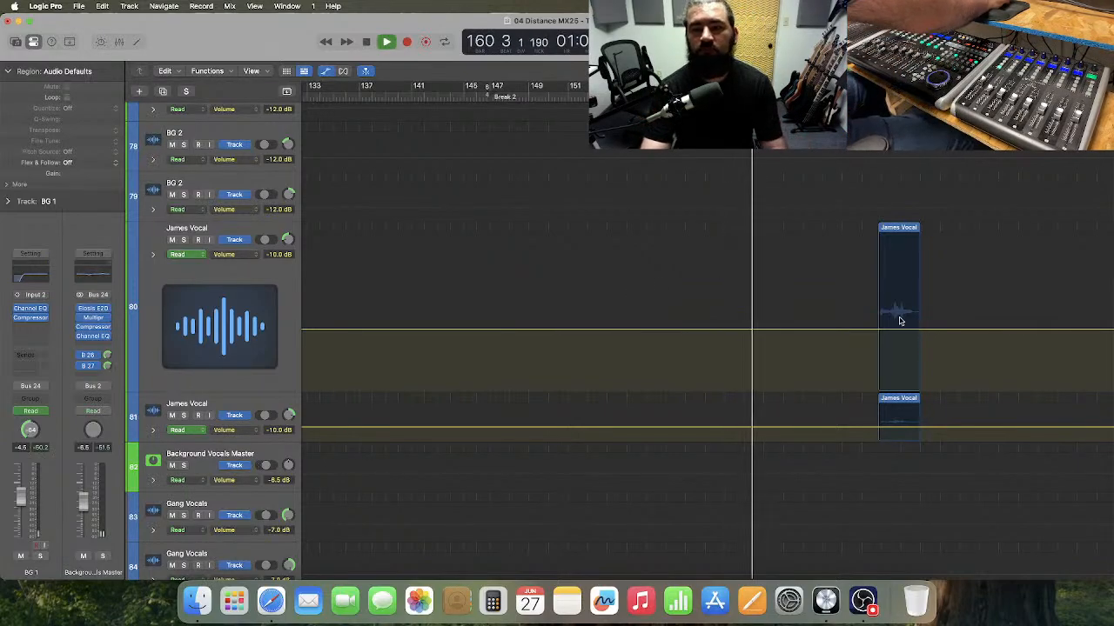
{"action": "left_click_drag", "start_coordinate": [856, 311], "coordinate": [946, 426]}
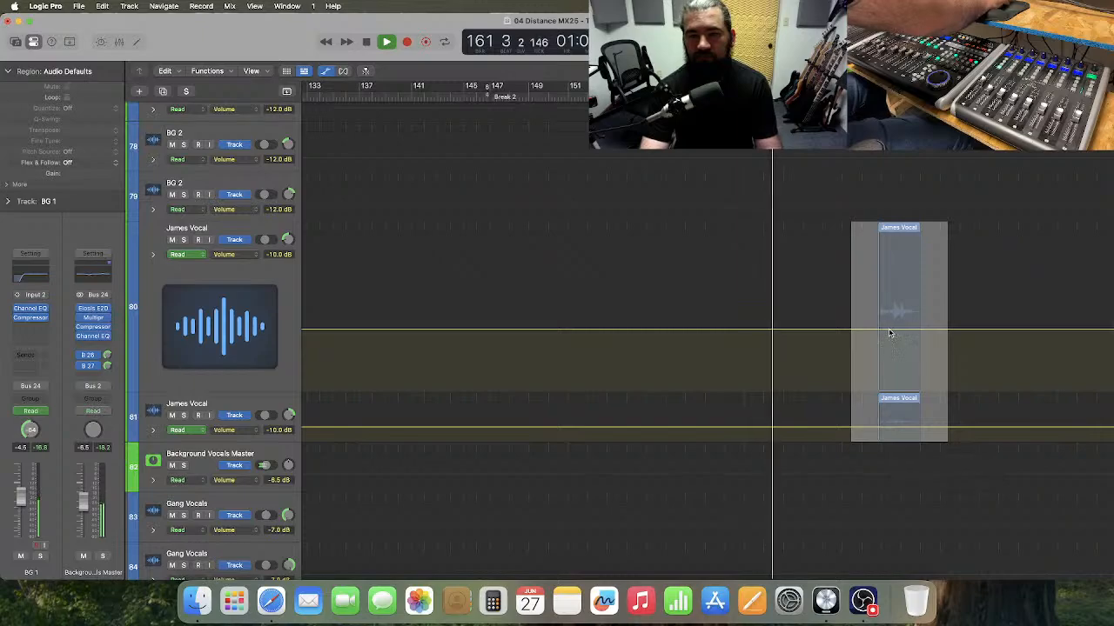
{"action": "left_click_drag", "start_coordinate": [889, 333], "coordinate": [901, 250]}
- Lower the volume automation of the four BG 1 tracks to -6.5 dB over the note late in bar 168 and replay it
{"action": "scroll", "coordinate": [870, 287], "scroll_direction": "up", "scroll_amount": 6}
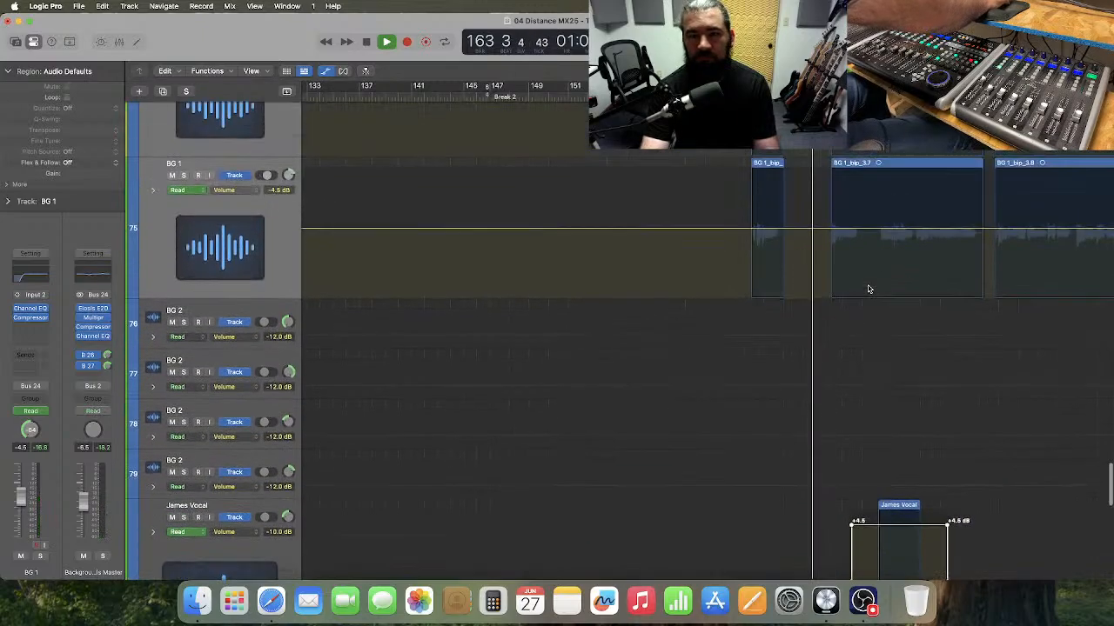
{"action": "scroll", "coordinate": [868, 289], "scroll_direction": "up", "scroll_amount": 5}
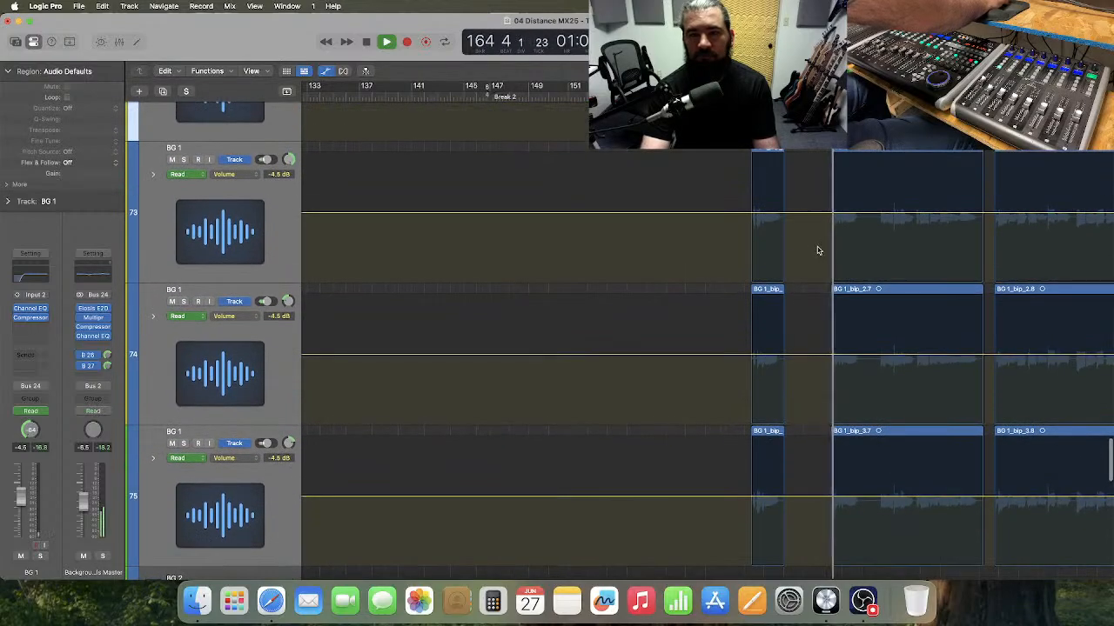
{"action": "scroll", "coordinate": [816, 250], "scroll_direction": "up", "scroll_amount": 3}
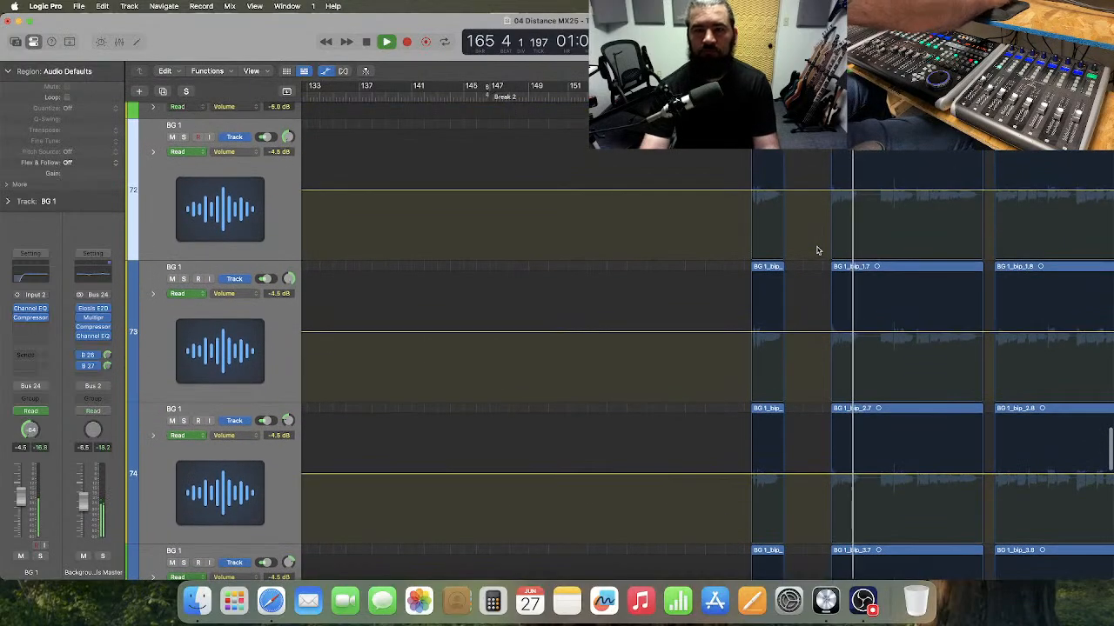
{"action": "scroll", "coordinate": [816, 251], "scroll_direction": "up", "scroll_amount": 6}
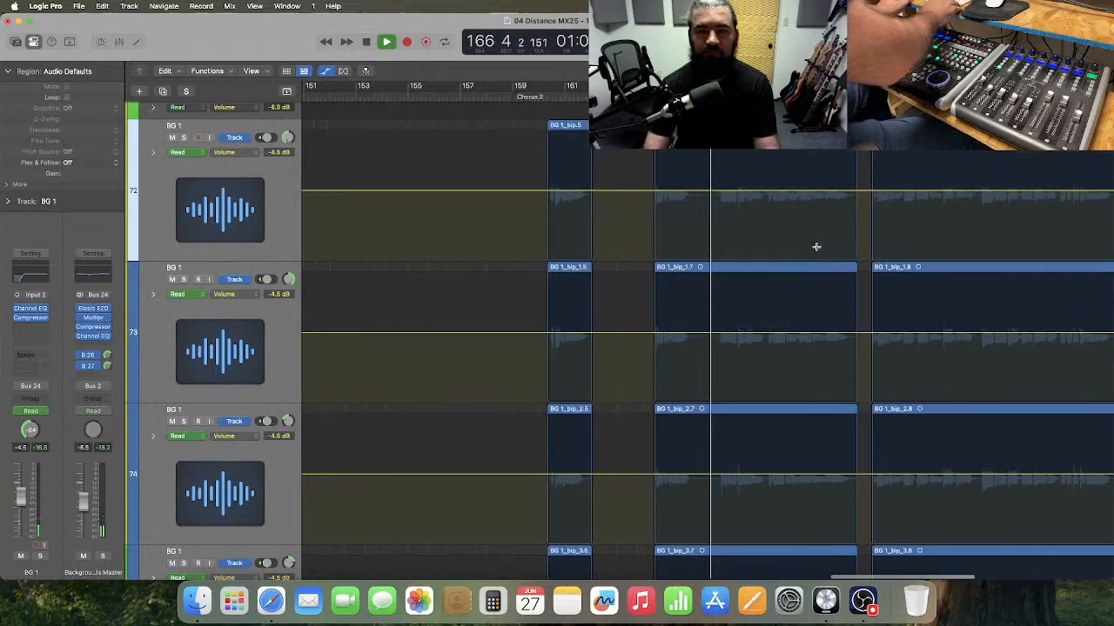
{"action": "key", "text": "super+Right"}
{"action": "key", "text": "super+Right"}
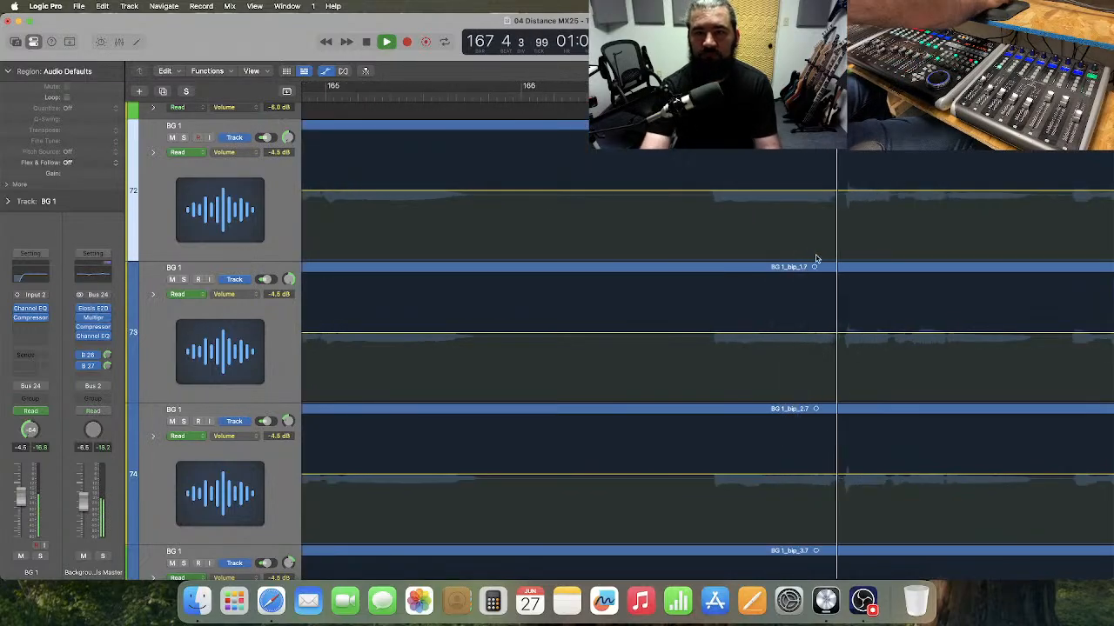
{"action": "scroll", "coordinate": [814, 261], "scroll_direction": "right", "scroll_amount": 4}
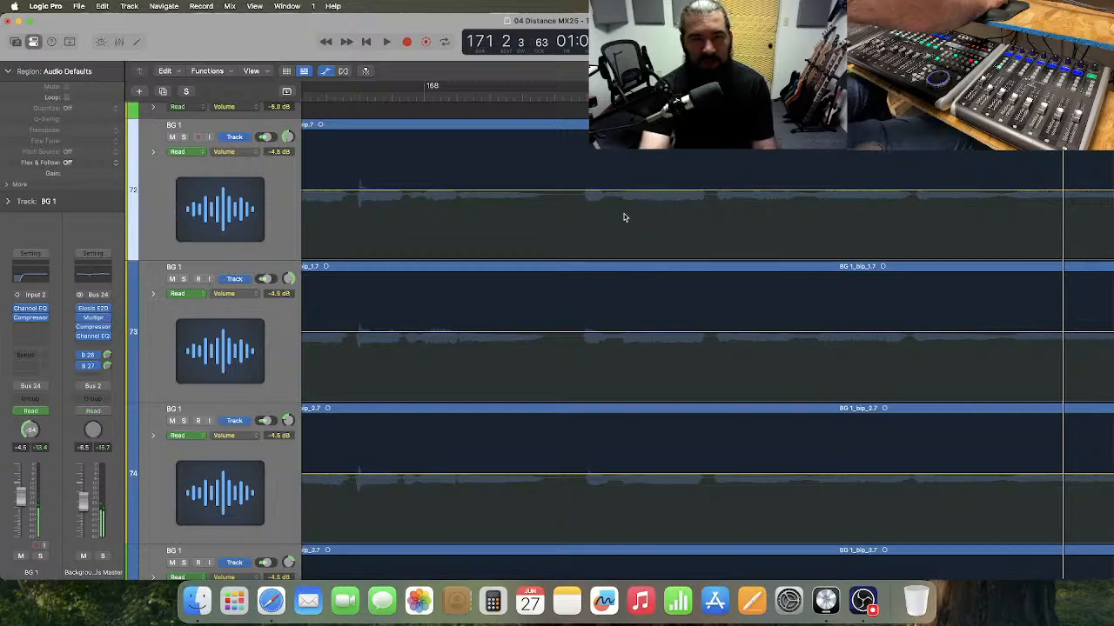
{"action": "left_click_drag", "start_coordinate": [618, 208], "coordinate": [708, 561]}
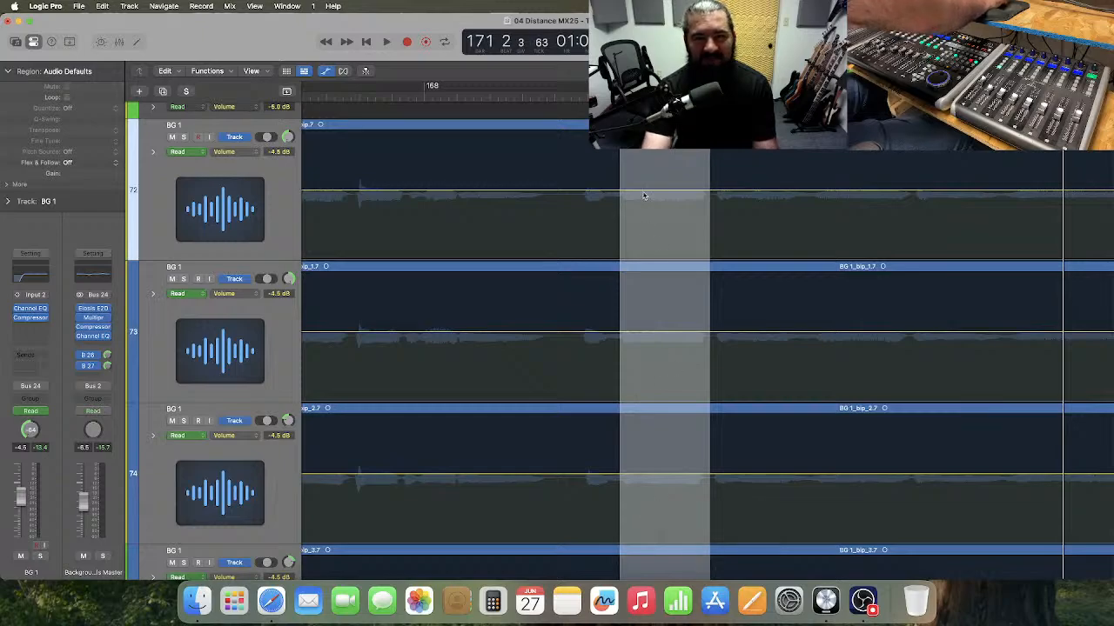
{"action": "left_click_drag", "start_coordinate": [663, 192], "coordinate": [664, 188]}
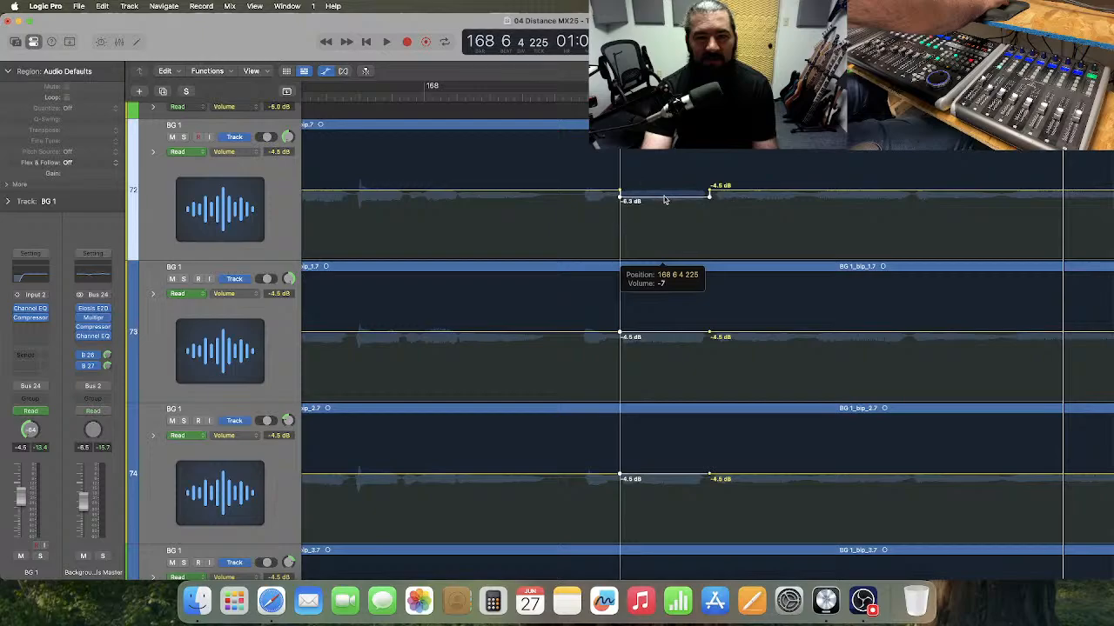
{"action": "left_click_drag", "start_coordinate": [664, 201], "coordinate": [664, 202]}
{"action": "left_click", "coordinate": [557, 95]}
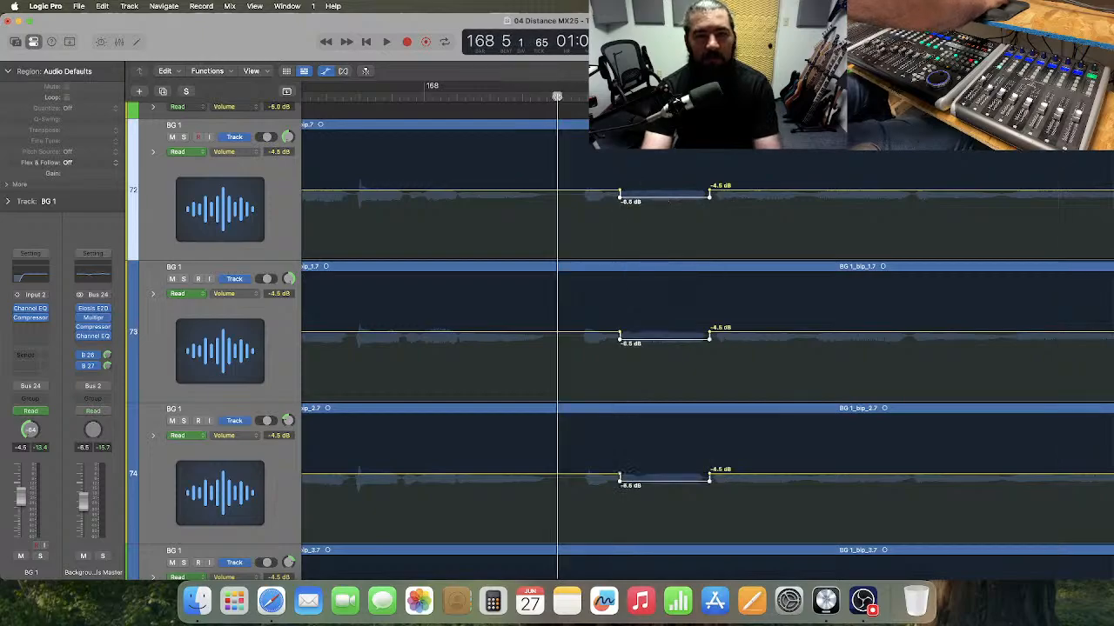
{"action": "key", "text": "space"}
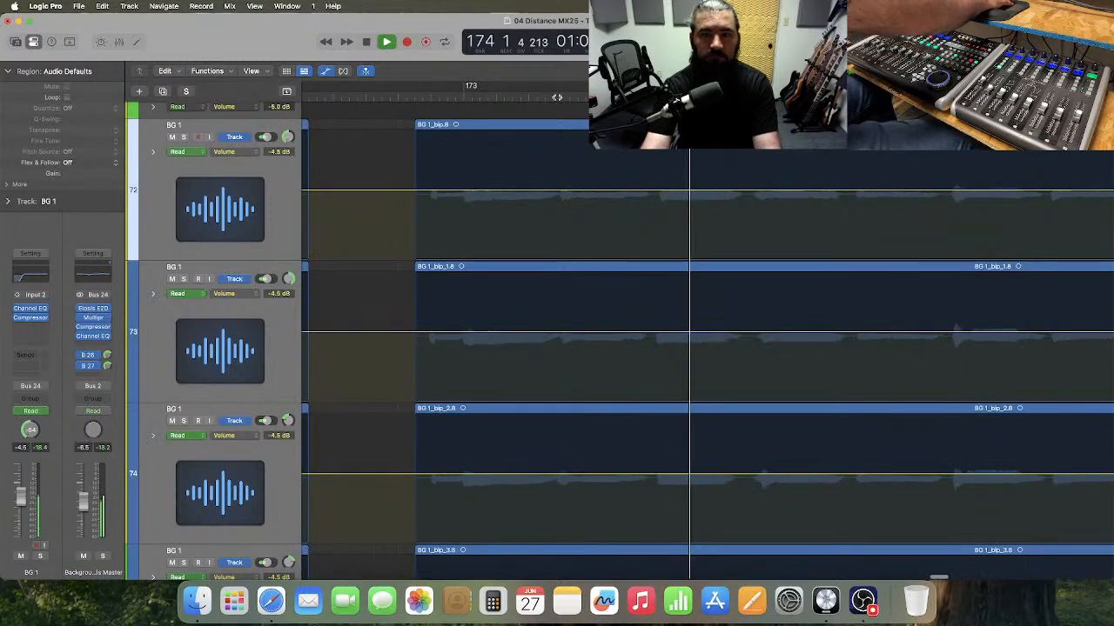
- Stop playback and lower the BG 1 tracks' volume automation to -7.0 dB over the note at bar 174
{"action": "key", "text": "space"}
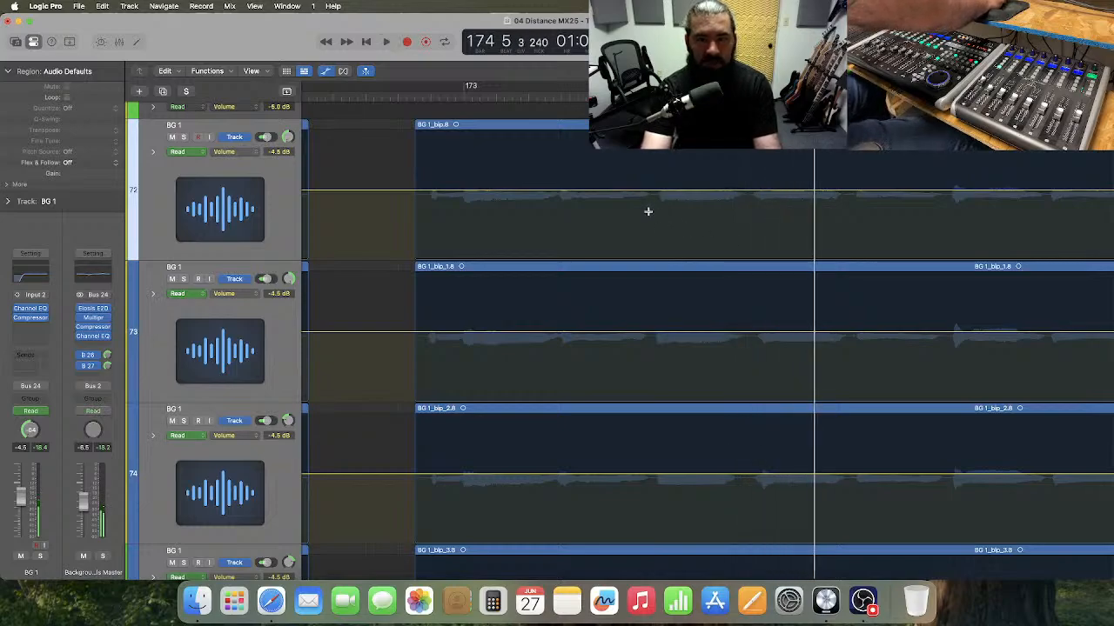
{"action": "left_click_drag", "start_coordinate": [652, 210], "coordinate": [745, 548]}
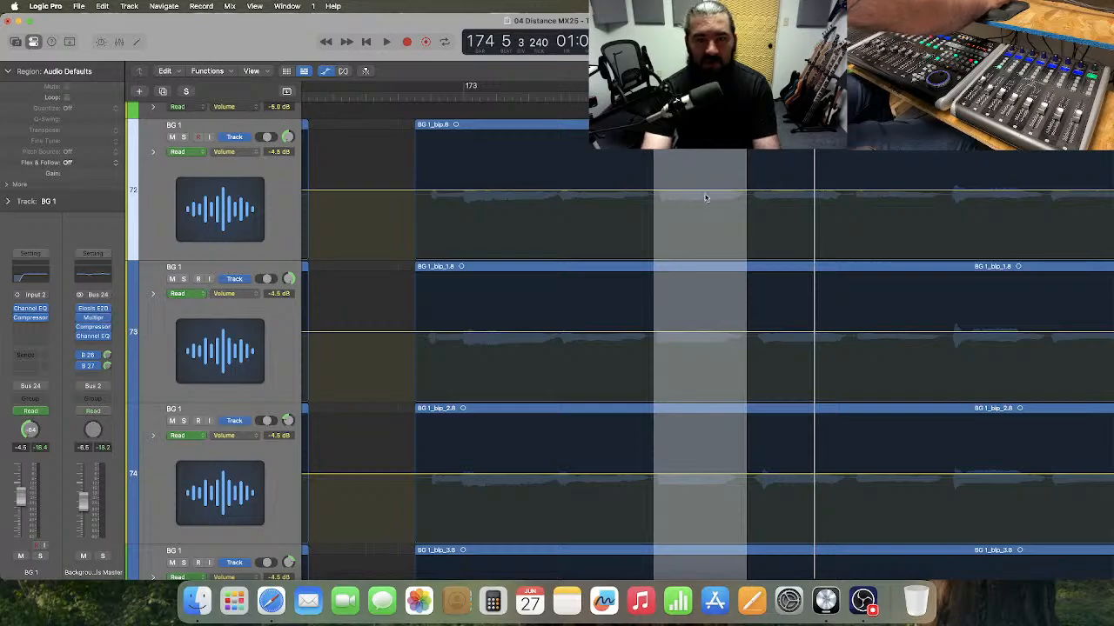
{"action": "left_click_drag", "start_coordinate": [706, 192], "coordinate": [713, 208]}
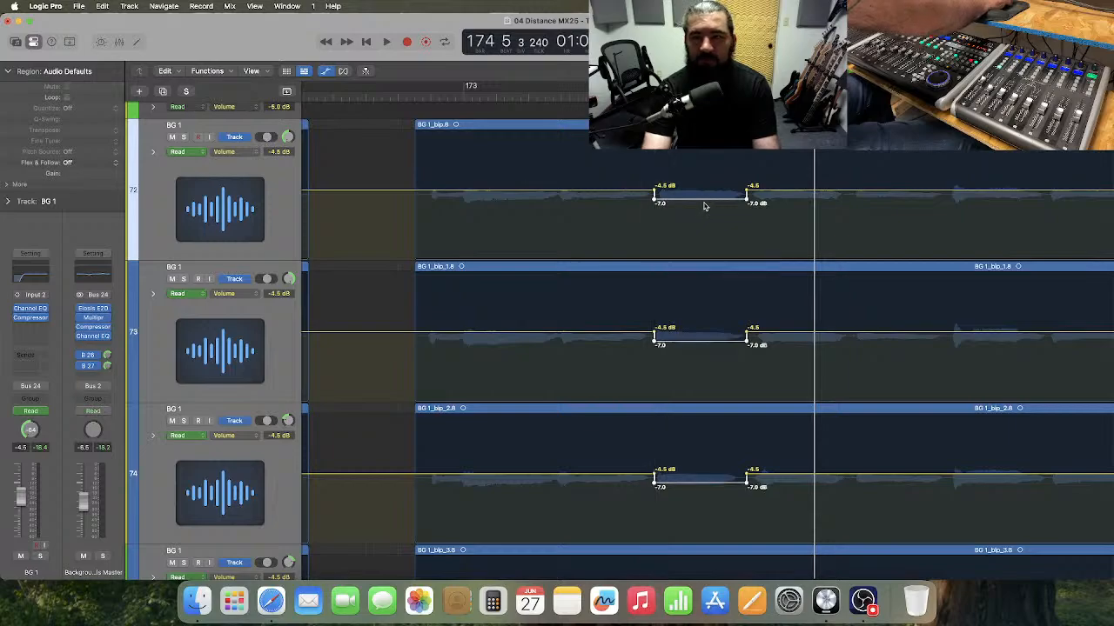
- Raise the BG 1 tracks' volume automation to +0.0 dB over the tail of the held note at bar 176
{"action": "scroll", "coordinate": [705, 207], "scroll_direction": "right", "scroll_amount": 8}
{"action": "left_click", "coordinate": [645, 204]}
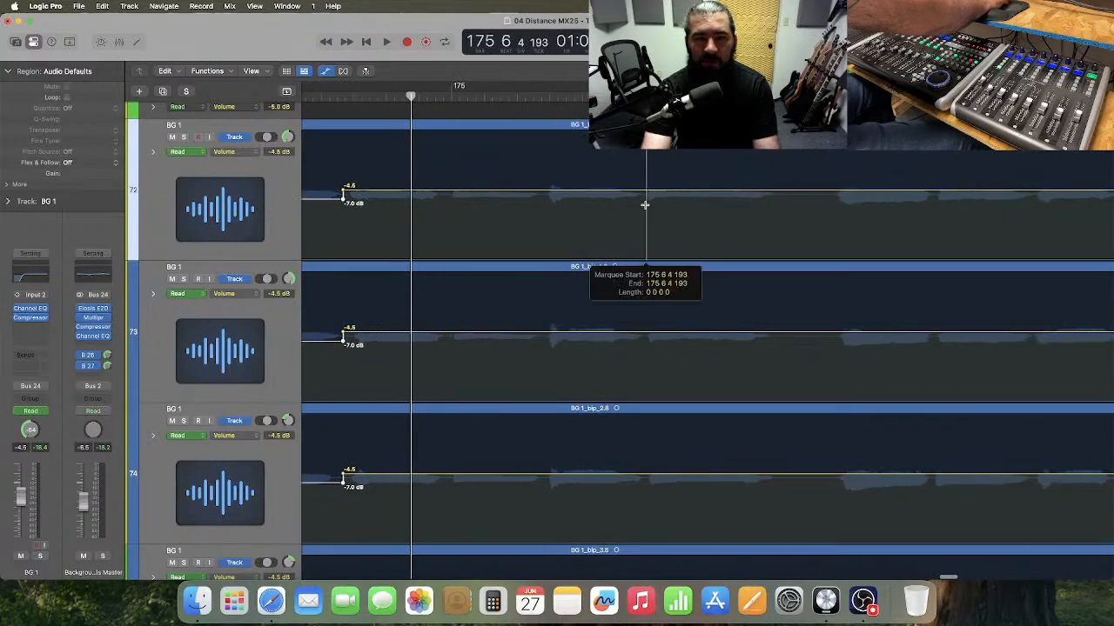
{"action": "left_click_drag", "start_coordinate": [644, 205], "coordinate": [799, 541]}
{"action": "left_click_drag", "start_coordinate": [698, 157], "coordinate": [700, 132]}
- Raise the BG 1 tracks' volume automation over the final held note of chorus 2, around bar 181
{"action": "scroll", "coordinate": [701, 188], "scroll_direction": "right", "scroll_amount": 10}
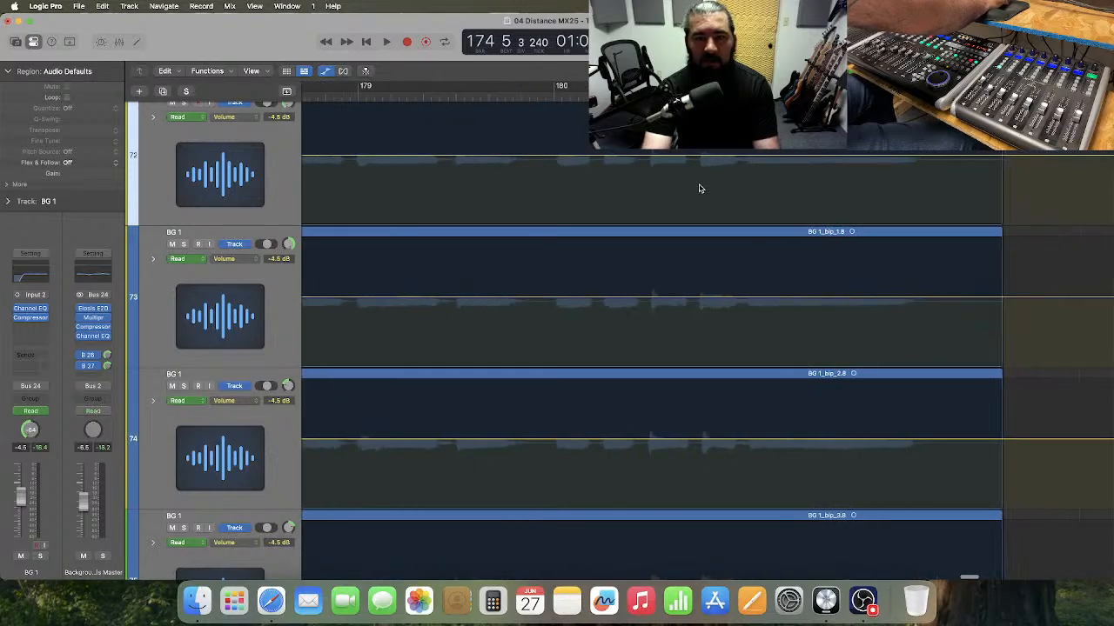
{"action": "scroll", "coordinate": [702, 188], "scroll_direction": "right", "scroll_amount": 1}
{"action": "left_click_drag", "start_coordinate": [736, 165], "coordinate": [946, 529]}
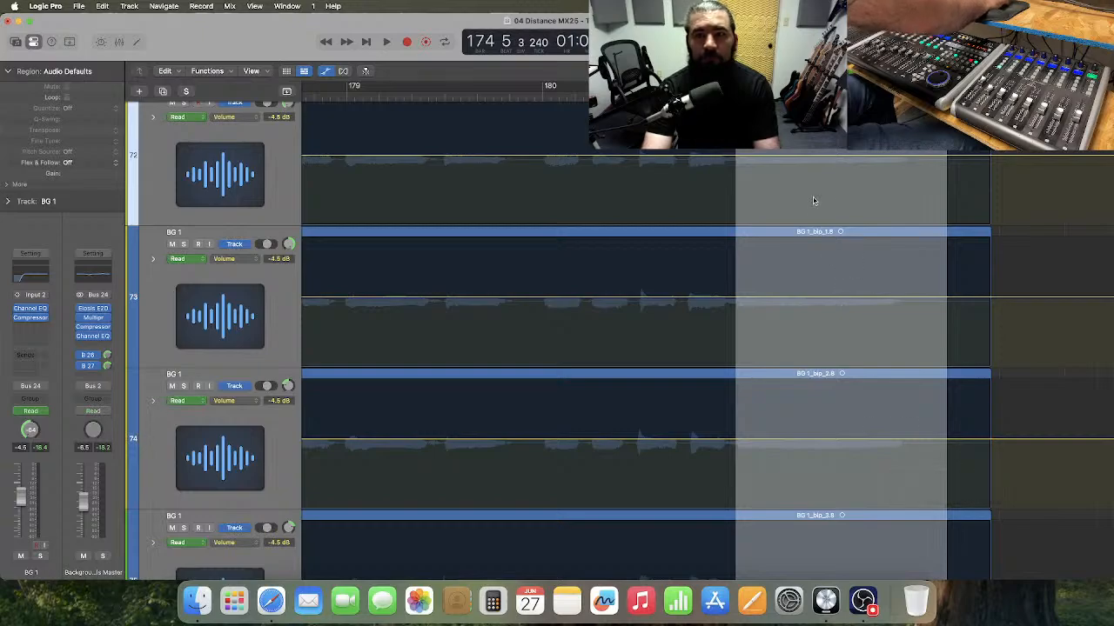
{"action": "left_click", "coordinate": [795, 156]}
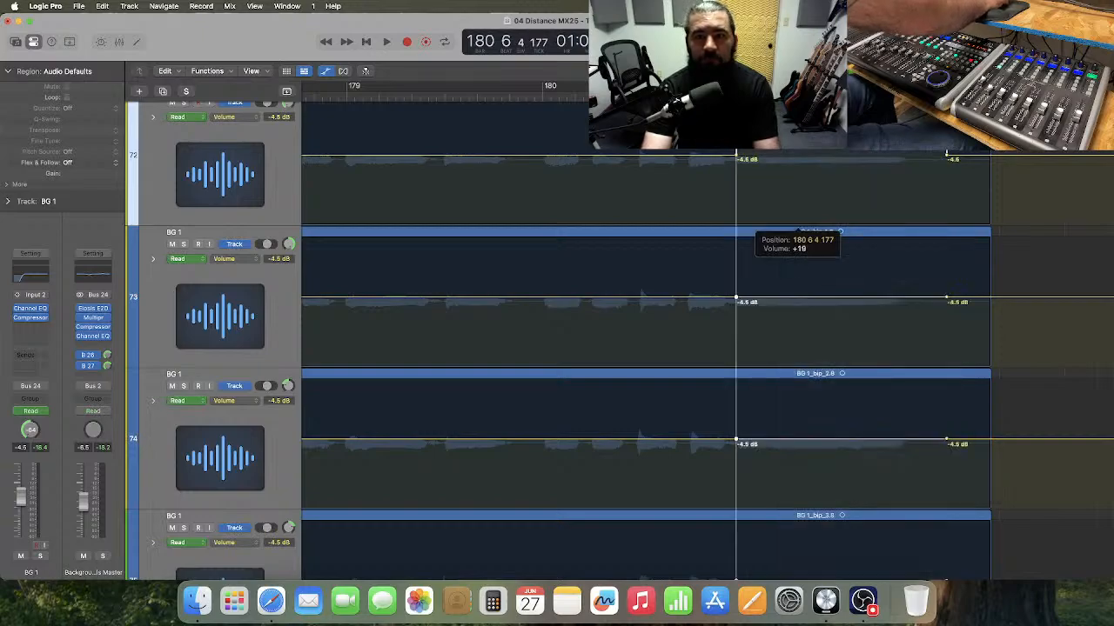
{"action": "left_click_drag", "start_coordinate": [796, 155], "coordinate": [797, 138]}
- Check the BG 1 automation levels in chorus 1 and set the raised section at bar 176 to -1.5 dB
{"action": "scroll", "coordinate": [805, 189], "scroll_direction": "left", "scroll_amount": 20}
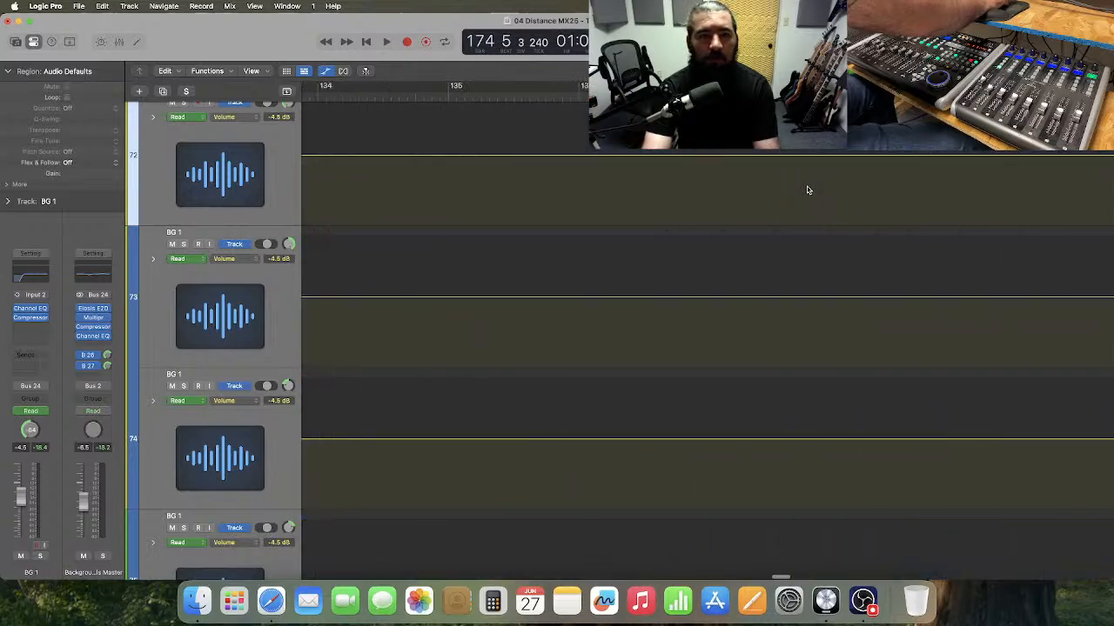
{"action": "scroll", "coordinate": [807, 189], "scroll_direction": "left", "scroll_amount": 10}
{"action": "scroll", "coordinate": [808, 190], "scroll_direction": "right", "scroll_amount": 12}
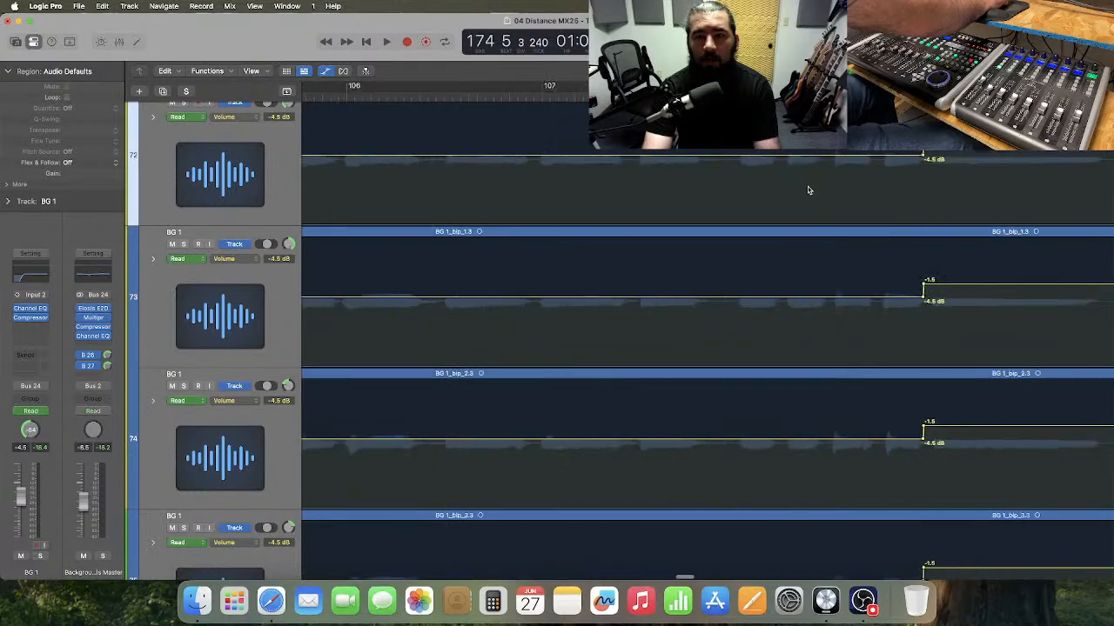
{"action": "scroll", "coordinate": [808, 189], "scroll_direction": "left", "scroll_amount": 20}
{"action": "scroll", "coordinate": [807, 189], "scroll_direction": "right", "scroll_amount": 12}
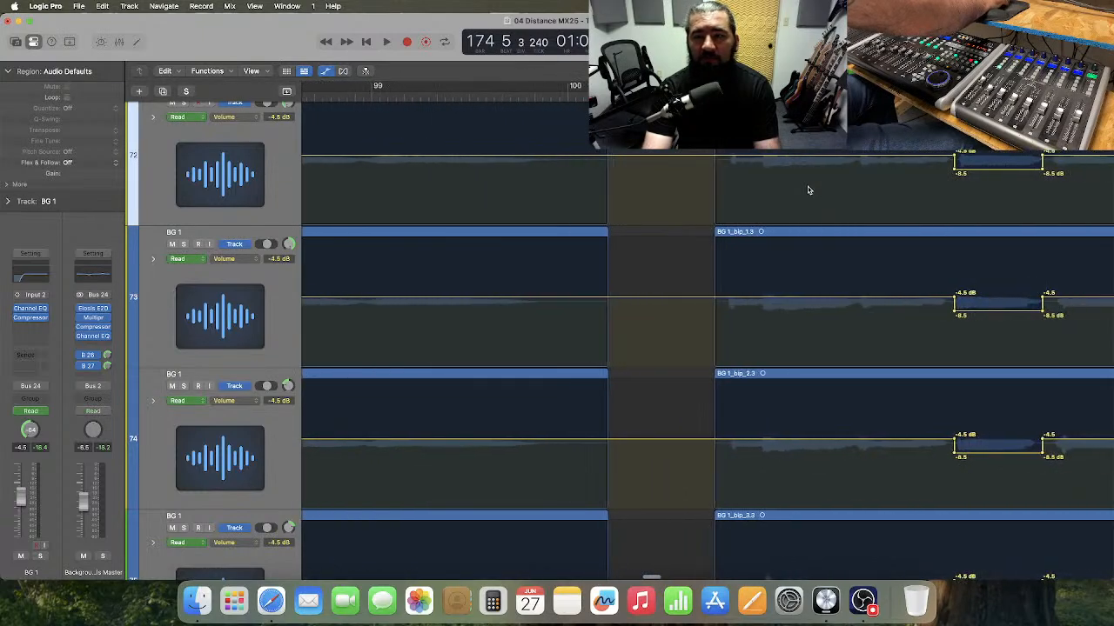
{"action": "scroll", "coordinate": [807, 190], "scroll_direction": "right", "scroll_amount": 15}
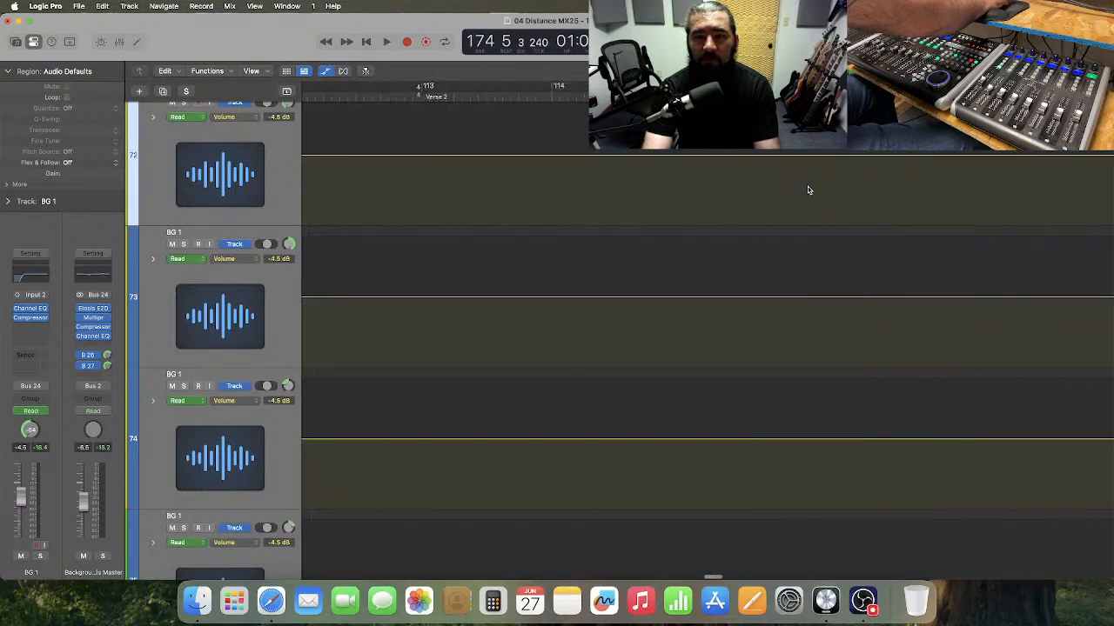
{"action": "scroll", "coordinate": [807, 190], "scroll_direction": "right", "scroll_amount": 20}
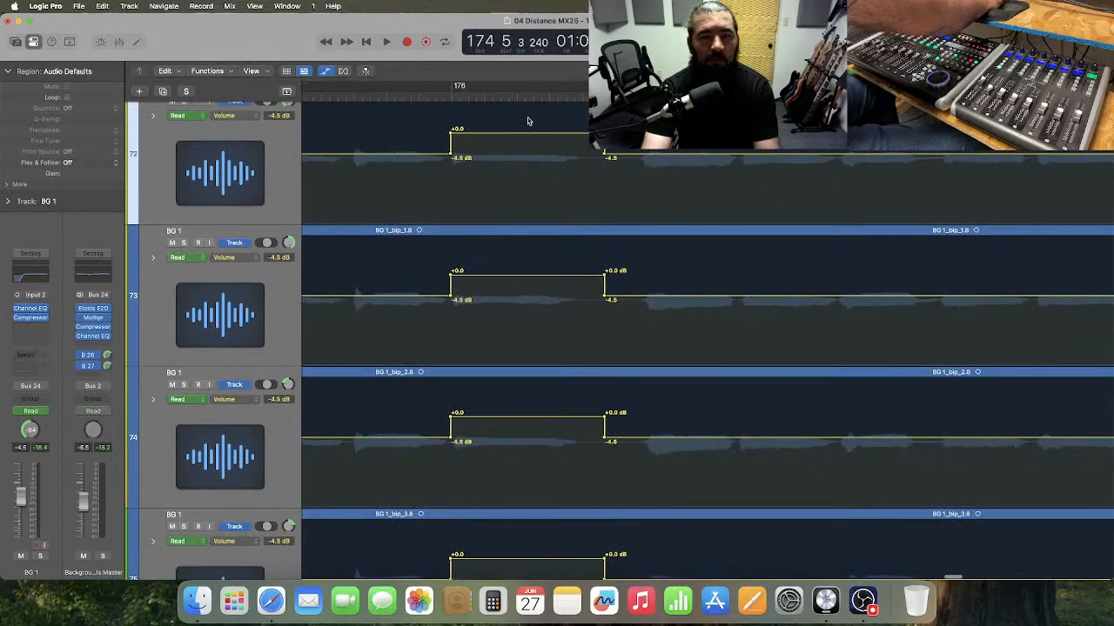
{"action": "left_click_drag", "start_coordinate": [527, 121], "coordinate": [572, 570]}
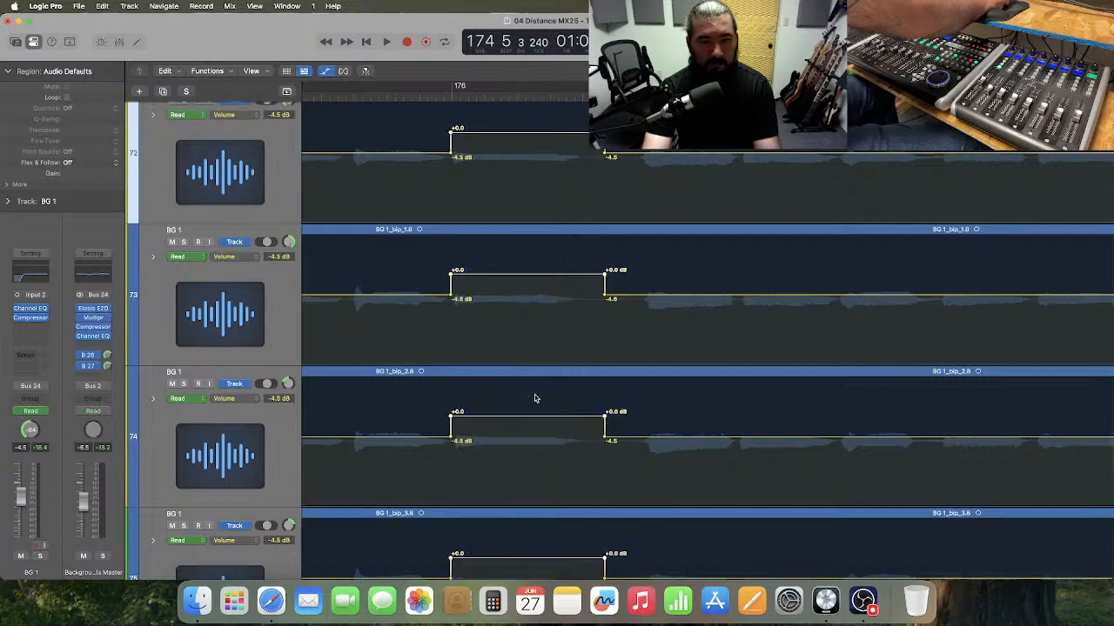
{"action": "left_click_drag", "start_coordinate": [523, 133], "coordinate": [525, 143]}
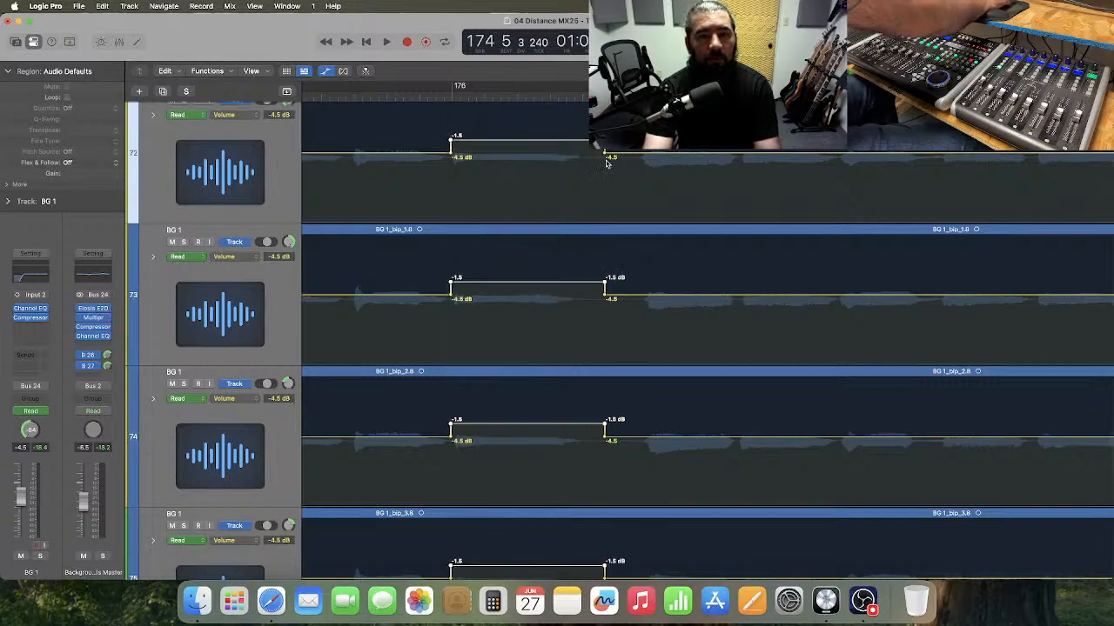
- Set the BG 1 tracks' raised automation over the final note around bar 181 to -1.5 dB and play the section
{"action": "scroll", "coordinate": [604, 164], "scroll_direction": "right", "scroll_amount": 10}
{"action": "left_click_drag", "start_coordinate": [717, 127], "coordinate": [796, 578]}
{"action": "left_click_drag", "start_coordinate": [719, 150], "coordinate": [720, 151]}
{"action": "key", "text": "space"}
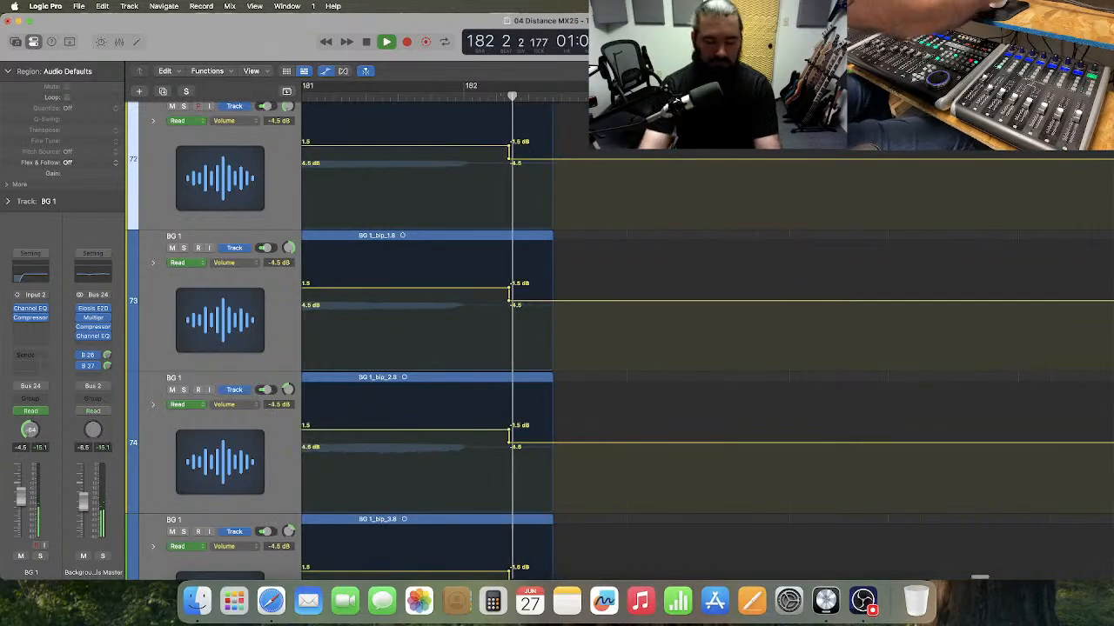
- Delete the BG 1 tracks' automation points at bar 182 where the volume drops back after the final raised note
{"action": "key", "text": "super+Left"}
{"action": "key", "text": "super+Left"}
{"action": "key", "text": "super+Left"}
{"action": "key", "text": "super+Left"}
{"action": "key", "text": "super+Left"}
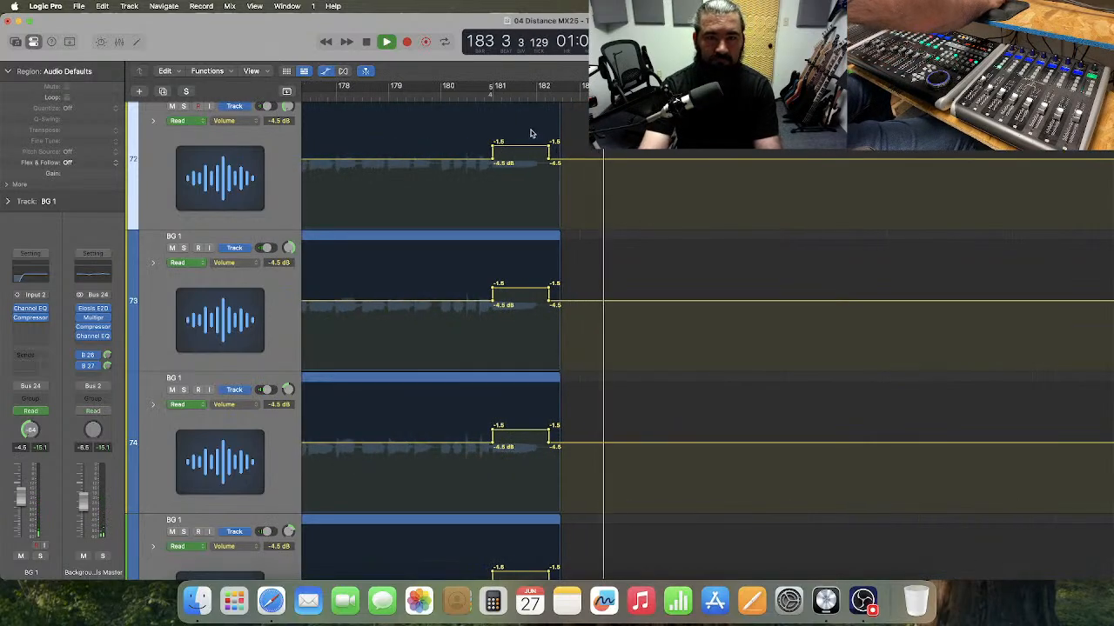
{"action": "left_click_drag", "start_coordinate": [529, 136], "coordinate": [611, 555]}
{"action": "key", "text": "Delete"}
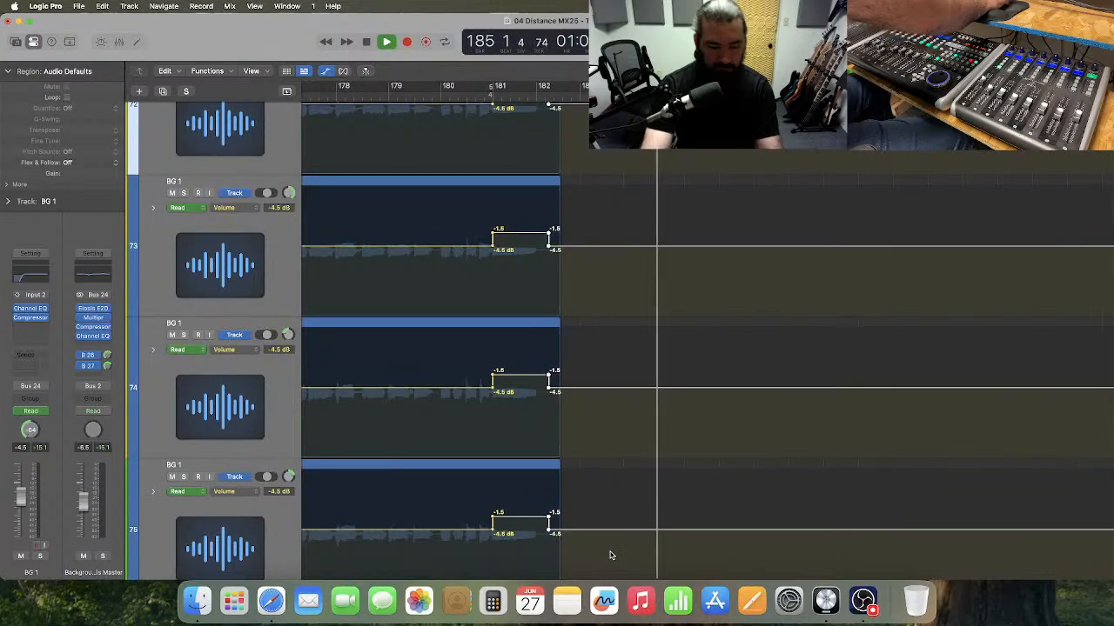
{"action": "key", "text": "super+Left"}
{"action": "key", "text": "super+Left"}
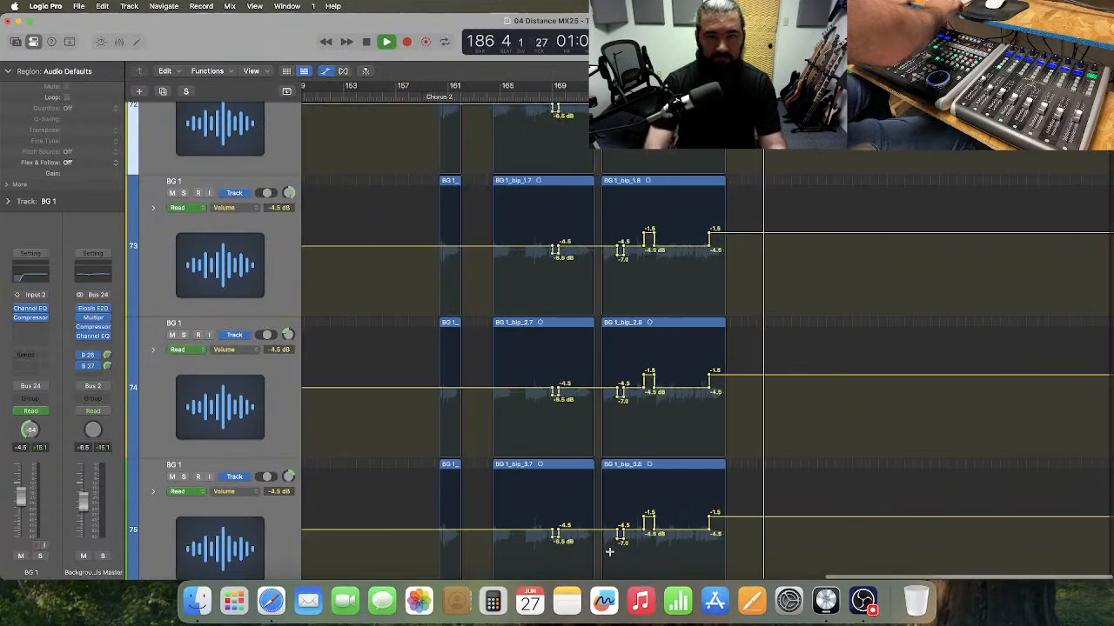
- Listen to vocal tracks 80 and 81 in chorus 2 from about bar 163, and to their chorus 1 passage for comparison
{"action": "key", "text": "space"}
{"action": "scroll", "coordinate": [552, 159], "scroll_direction": "down", "scroll_amount": 10}
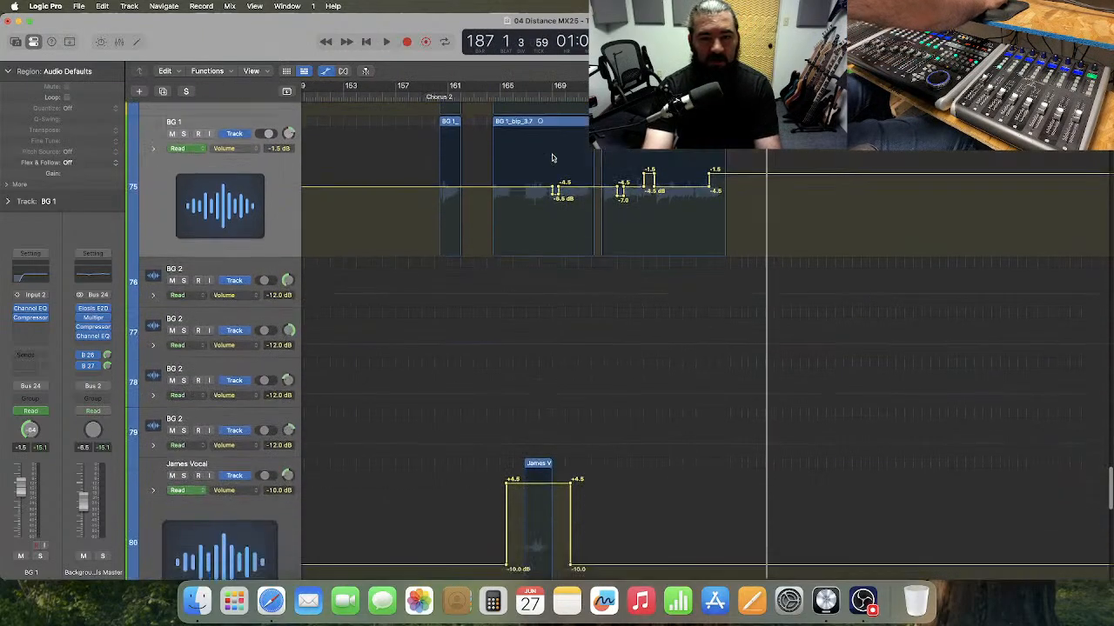
{"action": "left_click", "coordinate": [488, 96]}
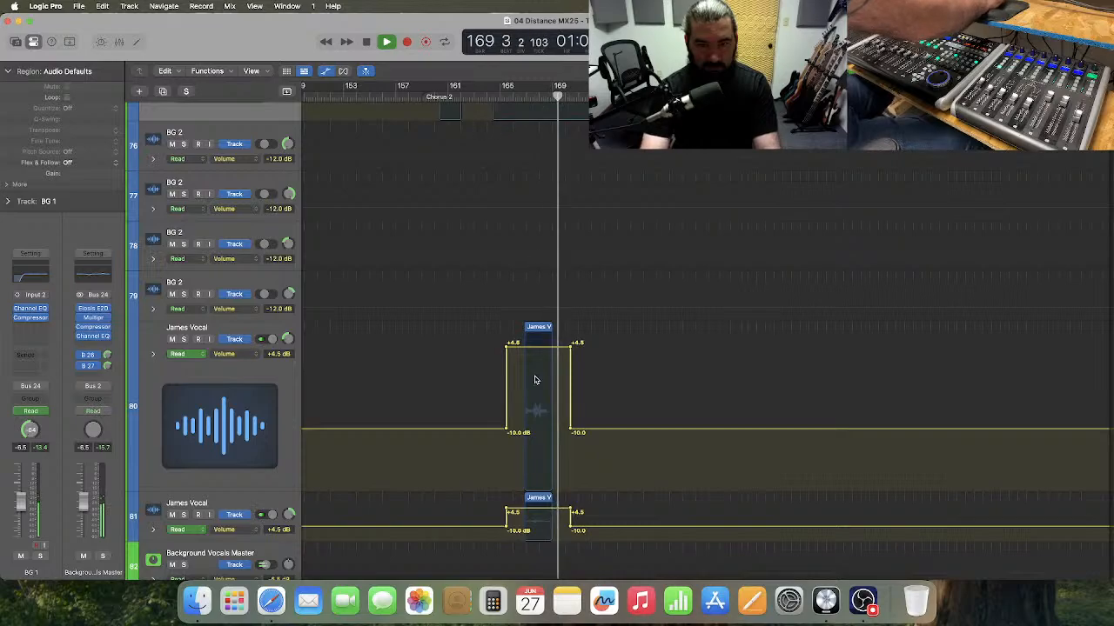
{"action": "key", "text": "space"}
{"action": "scroll", "coordinate": [527, 376], "scroll_direction": "left", "scroll_amount": 15}
{"action": "scroll", "coordinate": [527, 376], "scroll_direction": "right", "scroll_amount": 3}
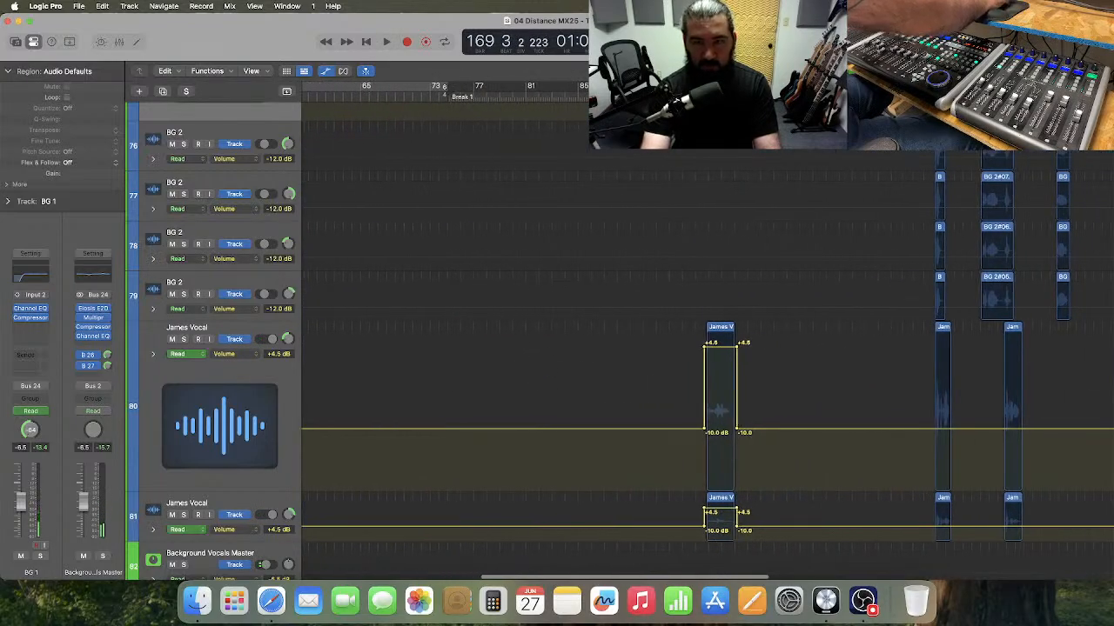
{"action": "left_click", "coordinate": [692, 96]}
{"action": "key", "text": "space"}
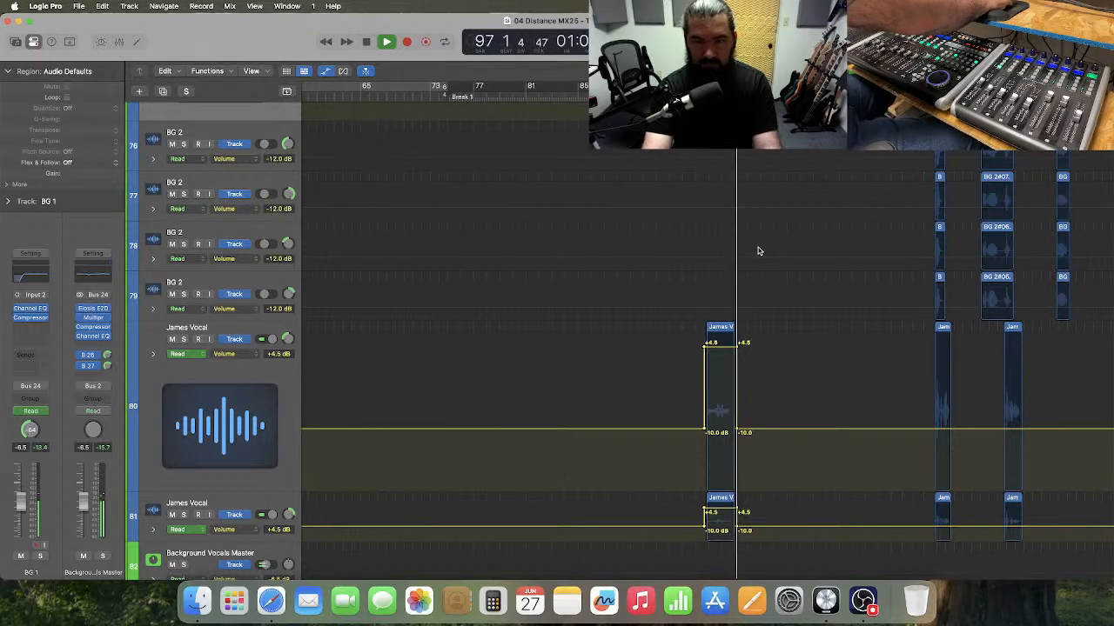
- Replay vocal tracks 80 and 81 in chorus 2 from bar 165, try a change across their regions and undo it
{"action": "scroll", "coordinate": [758, 250], "scroll_direction": "right", "scroll_amount": 5}
{"action": "scroll", "coordinate": [760, 251], "scroll_direction": "right", "scroll_amount": 3}
{"action": "left_click", "coordinate": [668, 90]}
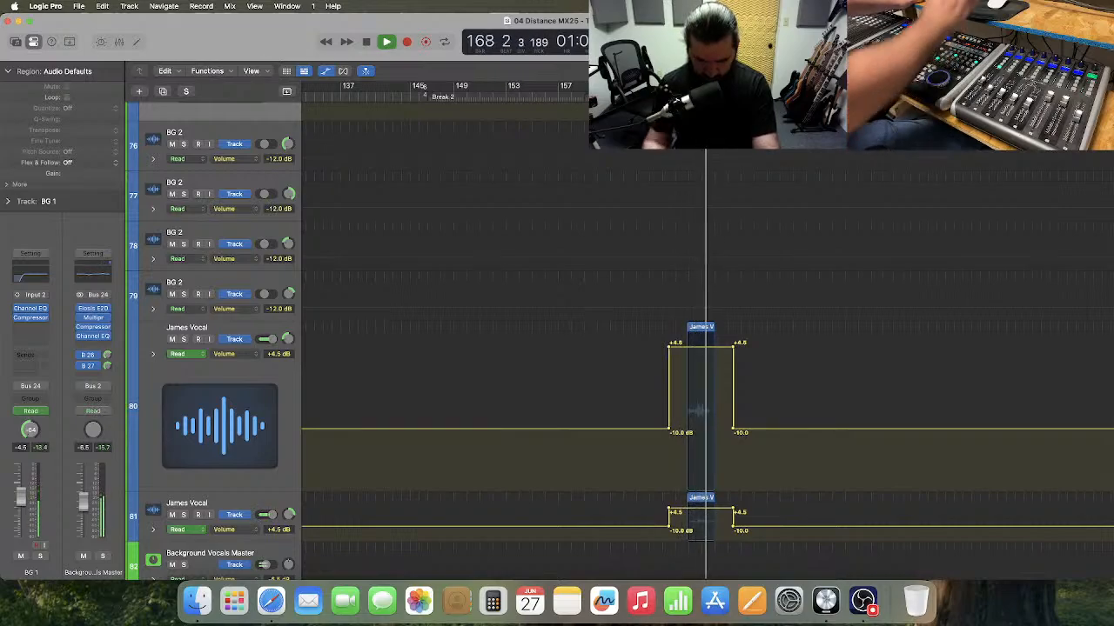
{"action": "key", "text": "space"}
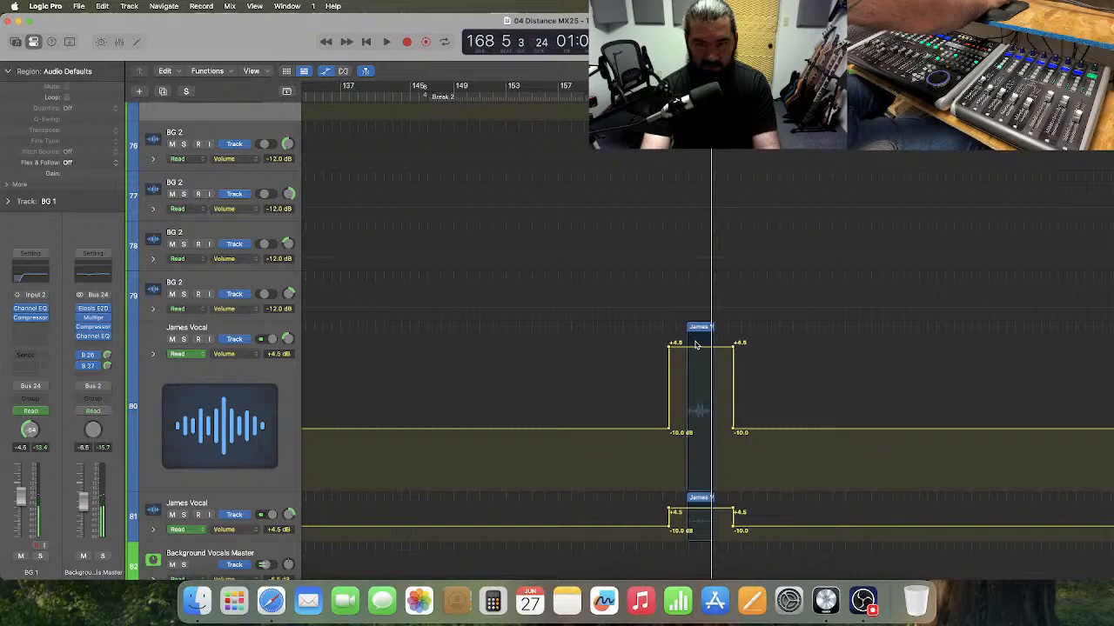
{"action": "left_click_drag", "start_coordinate": [695, 345], "coordinate": [696, 495]}
{"action": "key", "text": "super+z"}
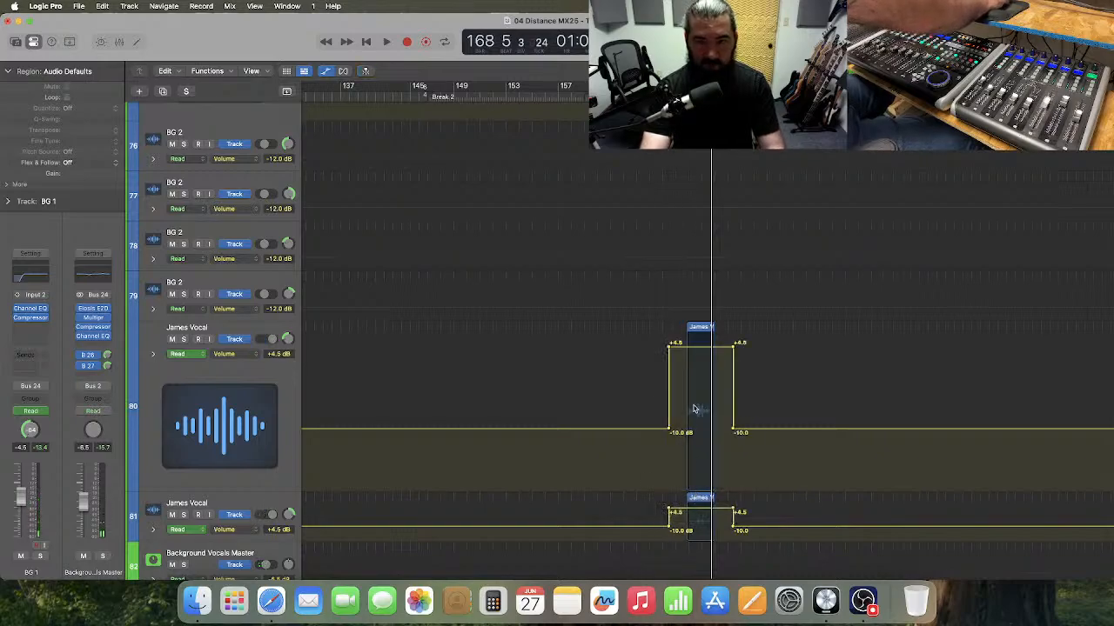
- Set the raised volume automation of vocal tracks 80 and 81 in chorus 2 to +3.5 dB and play the passage
{"action": "left_click_drag", "start_coordinate": [699, 515], "coordinate": [715, 537]}
{"action": "left_click_drag", "start_coordinate": [695, 351], "coordinate": [695, 359]}
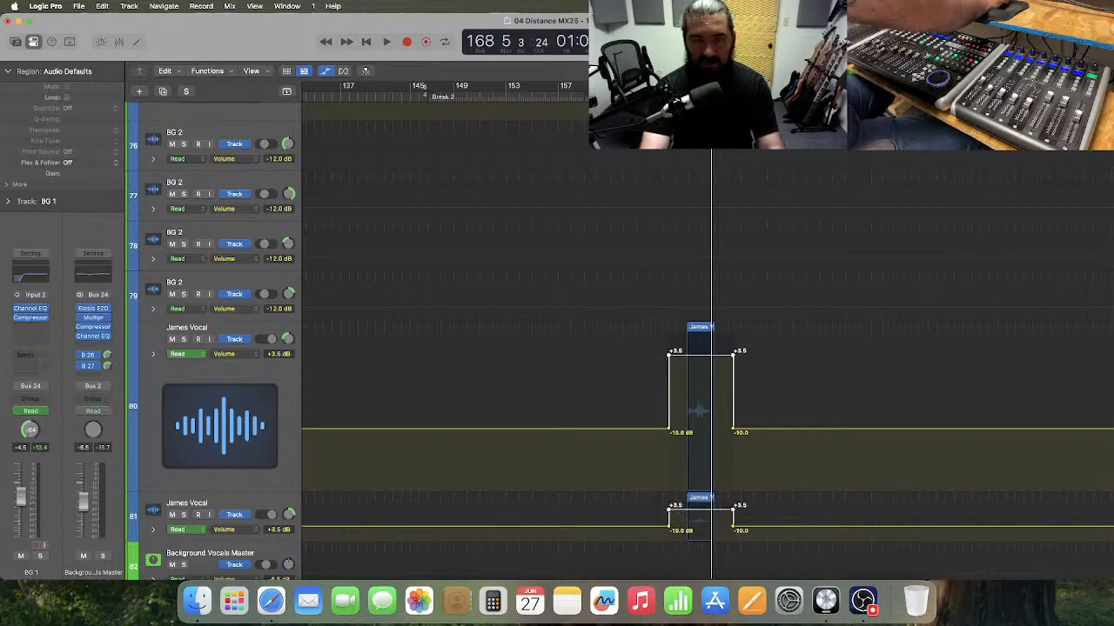
{"action": "left_click", "coordinate": [662, 97]}
{"action": "key", "text": "space"}
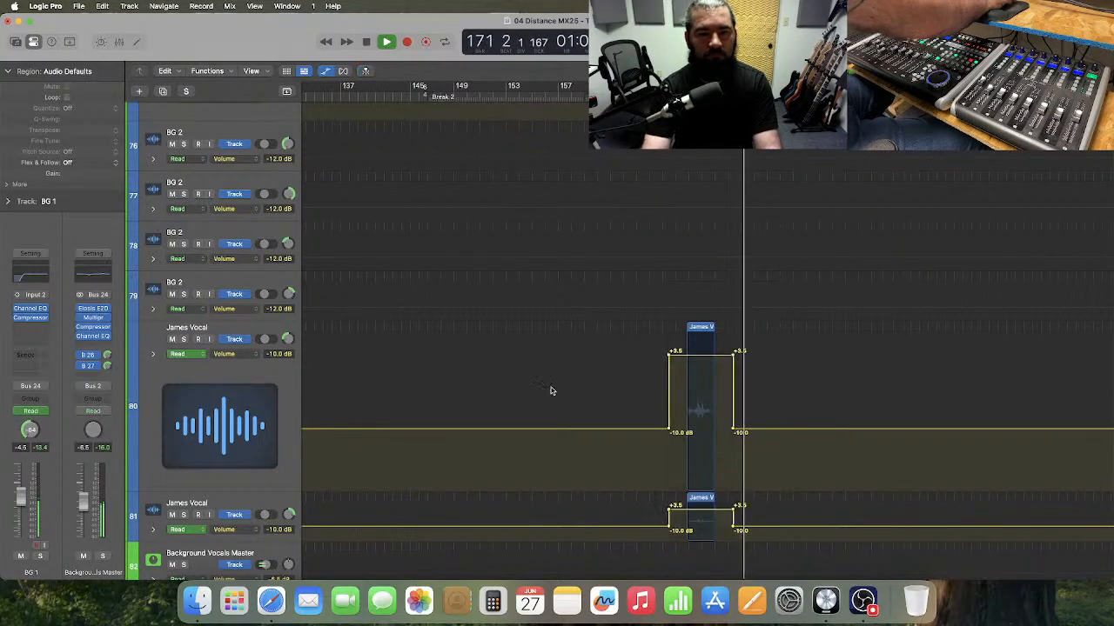
{"action": "key", "text": "space"}
- Listen to vocal tracks 80 and 81 in verse 1 around bars 41 to 50
{"action": "left_click_drag", "start_coordinate": [199, 489], "coordinate": [214, 370]}
{"action": "scroll", "coordinate": [578, 356], "scroll_direction": "left", "scroll_amount": 15}
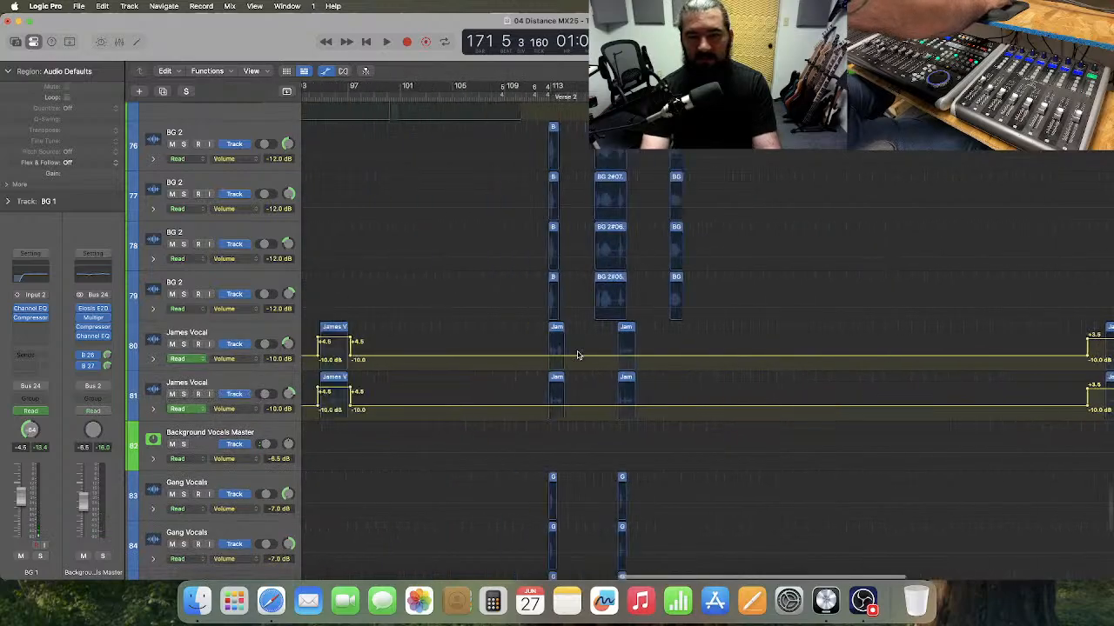
{"action": "scroll", "coordinate": [575, 356], "scroll_direction": "left", "scroll_amount": 3}
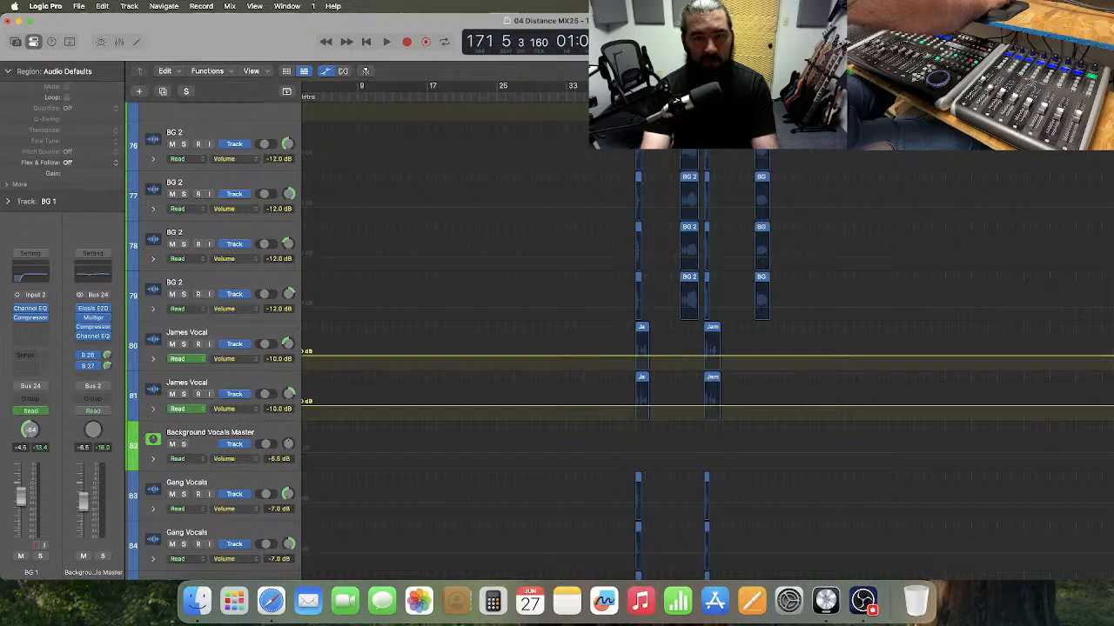
{"action": "key", "text": "space"}
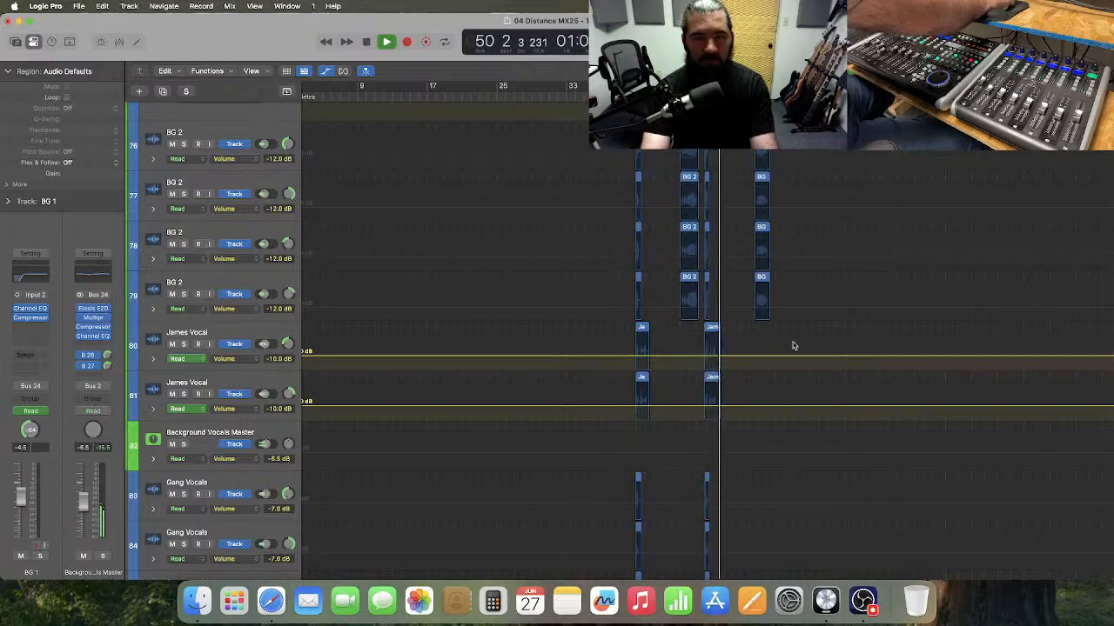
- Set the volume automation of vocal tracks 80 and 81 through verse 1 to -8.0 dB and play the verse
{"action": "left_click_drag", "start_coordinate": [227, 369], "coordinate": [235, 487]}
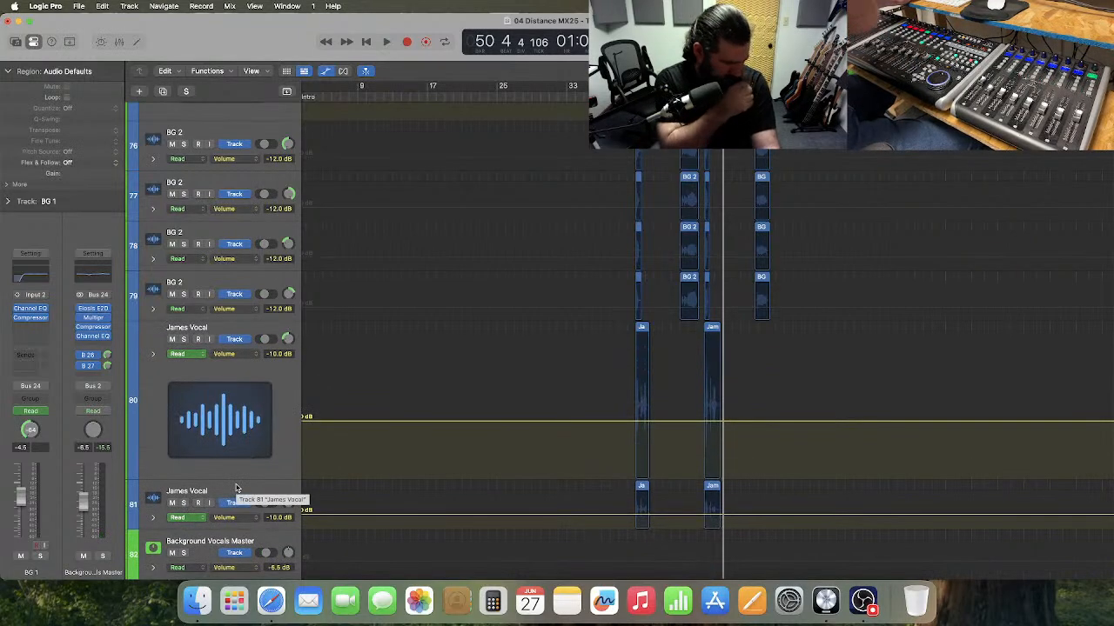
{"action": "key", "text": "super+Left"}
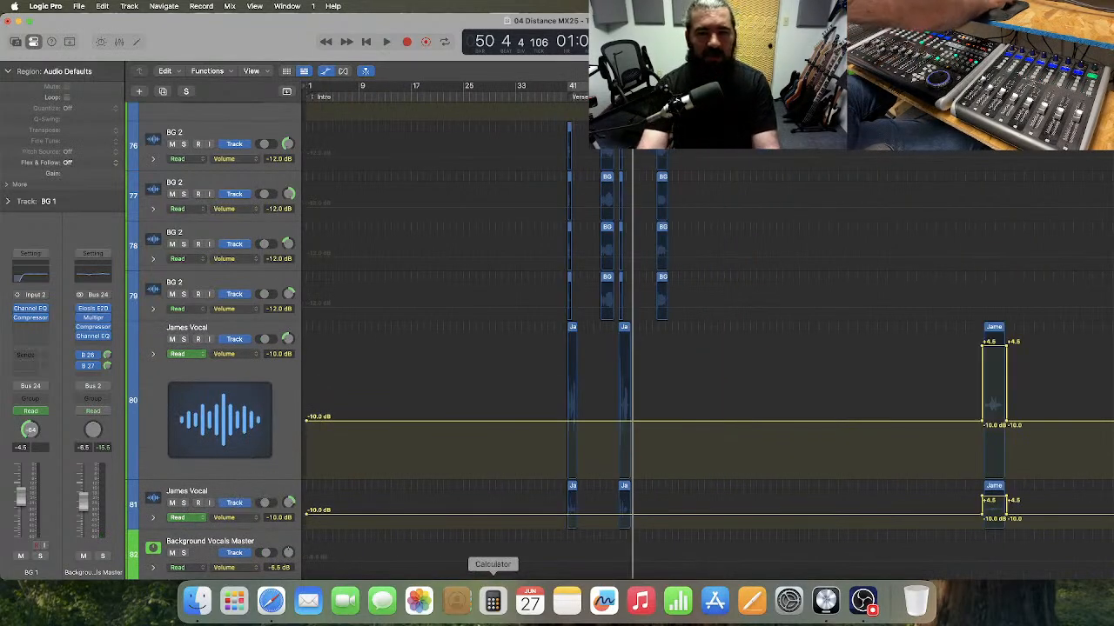
{"action": "left_click_drag", "start_coordinate": [391, 331], "coordinate": [466, 526]}
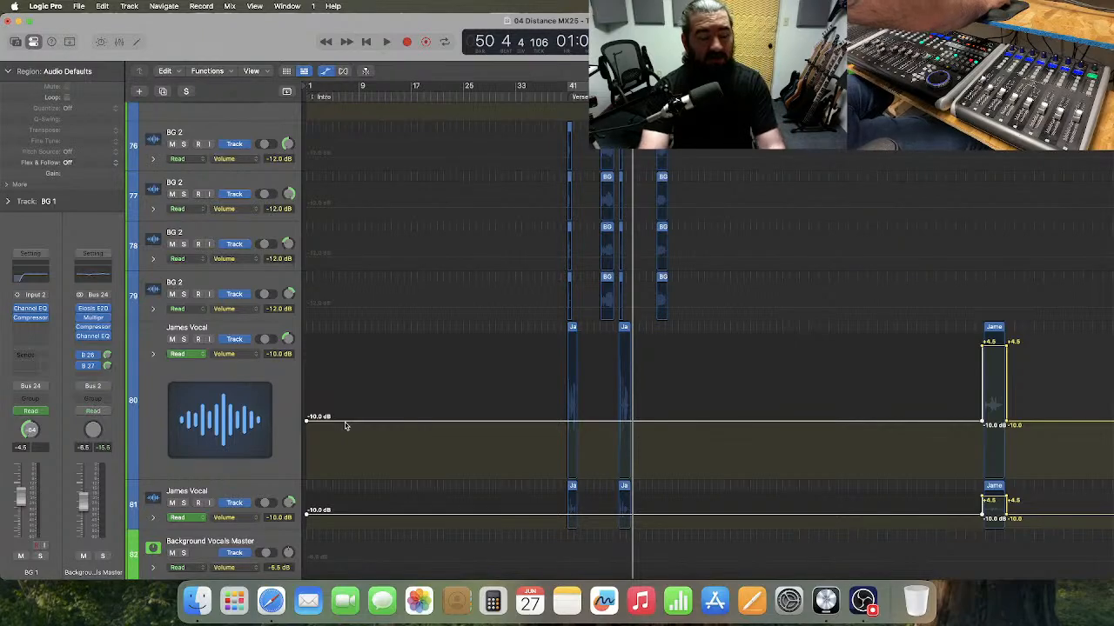
{"action": "left_click_drag", "start_coordinate": [344, 422], "coordinate": [344, 418]}
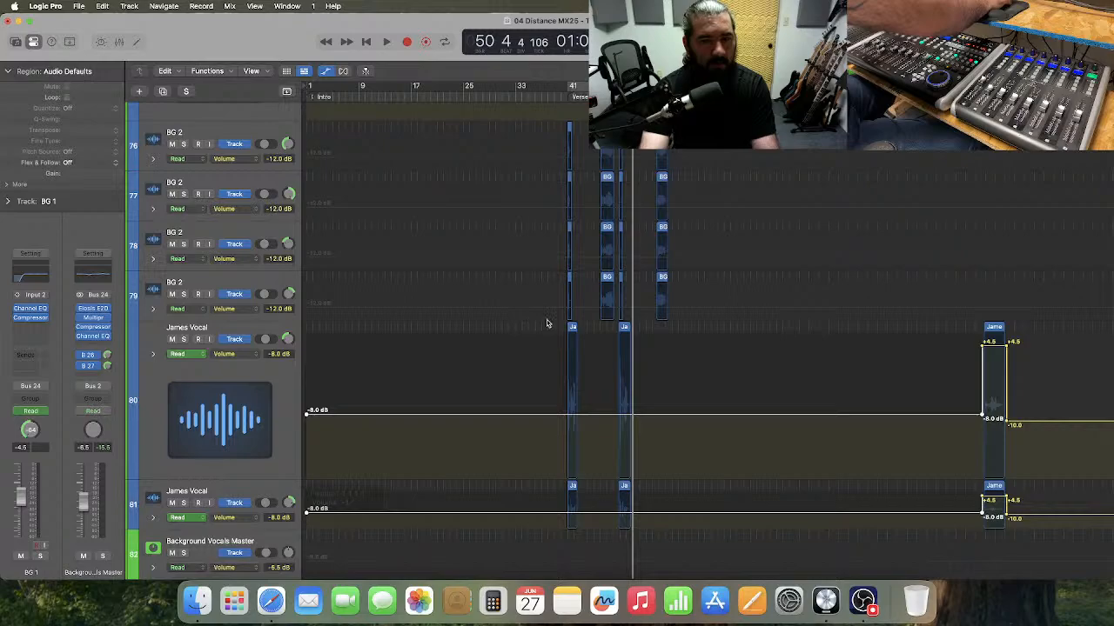
{"action": "left_click", "coordinate": [562, 97]}
{"action": "key", "text": "space"}
{"action": "key", "text": "super+Right"}
{"action": "key", "text": "super+Right"}
{"action": "key", "text": "super+Right"}
{"action": "key", "text": "super+Right"}
{"action": "key", "text": "super+Right"}
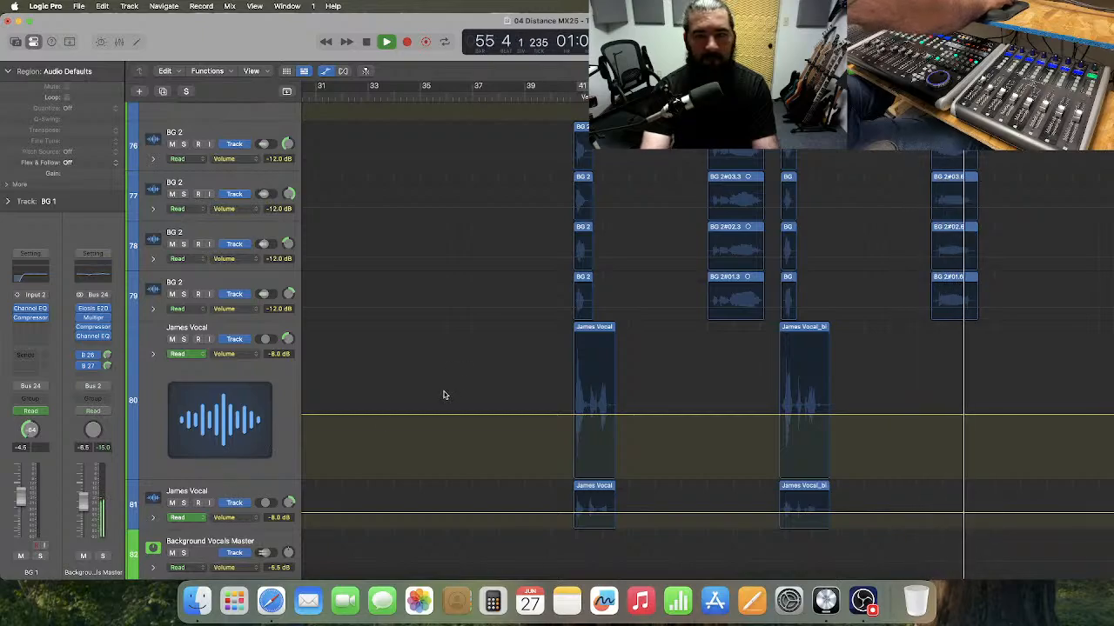
{"action": "key", "text": "space"}
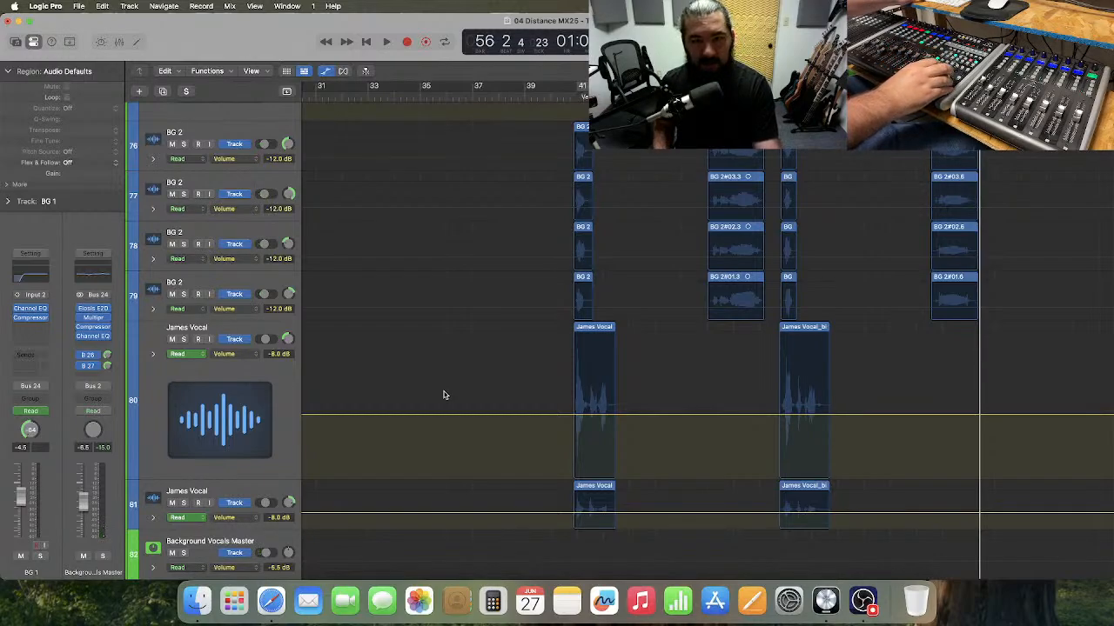
- Set the volume automation of vocal tracks 80 and 81 through verse 2 to -8.0 dB and play from bar 112
{"action": "key", "text": "period"}
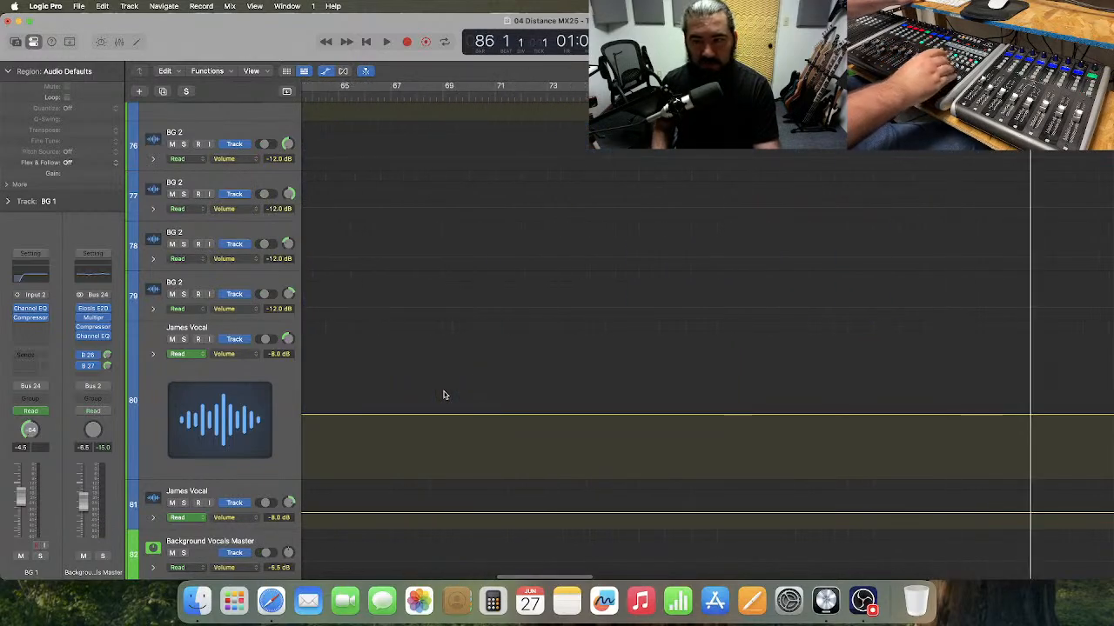
{"action": "key", "text": "period"}
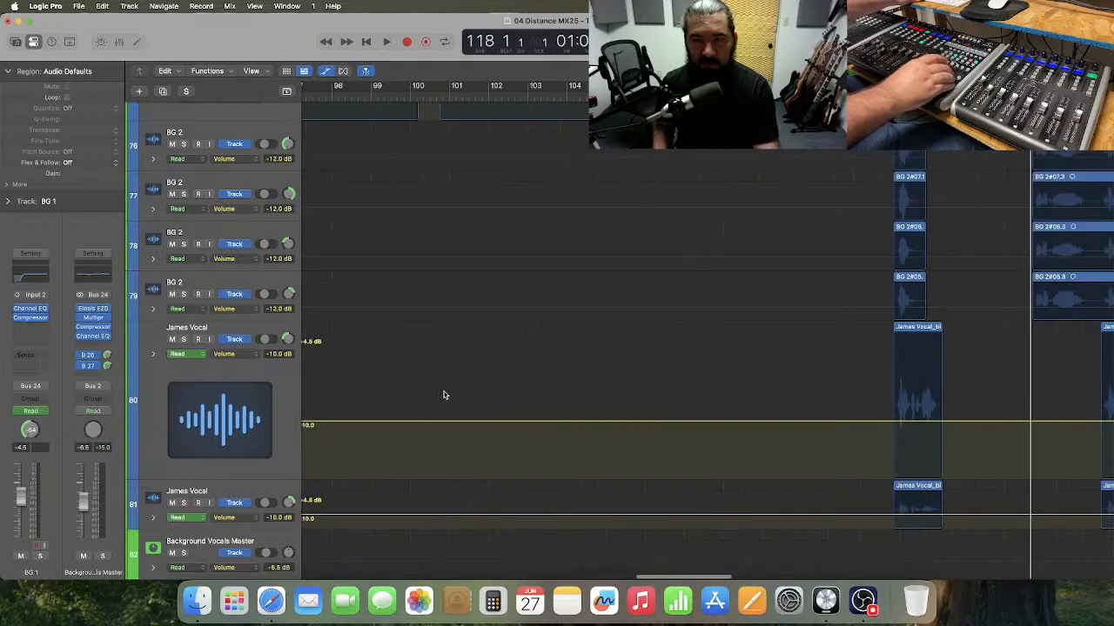
{"action": "key", "text": "period"}
{"action": "key", "text": "comma"}
{"action": "key", "text": "comma"}
{"action": "key", "text": "comma"}
{"action": "key", "text": "comma"}
{"action": "key", "text": "comma"}
{"action": "key", "text": "comma"}
{"action": "key", "text": "comma"}
{"action": "key", "text": "comma"}
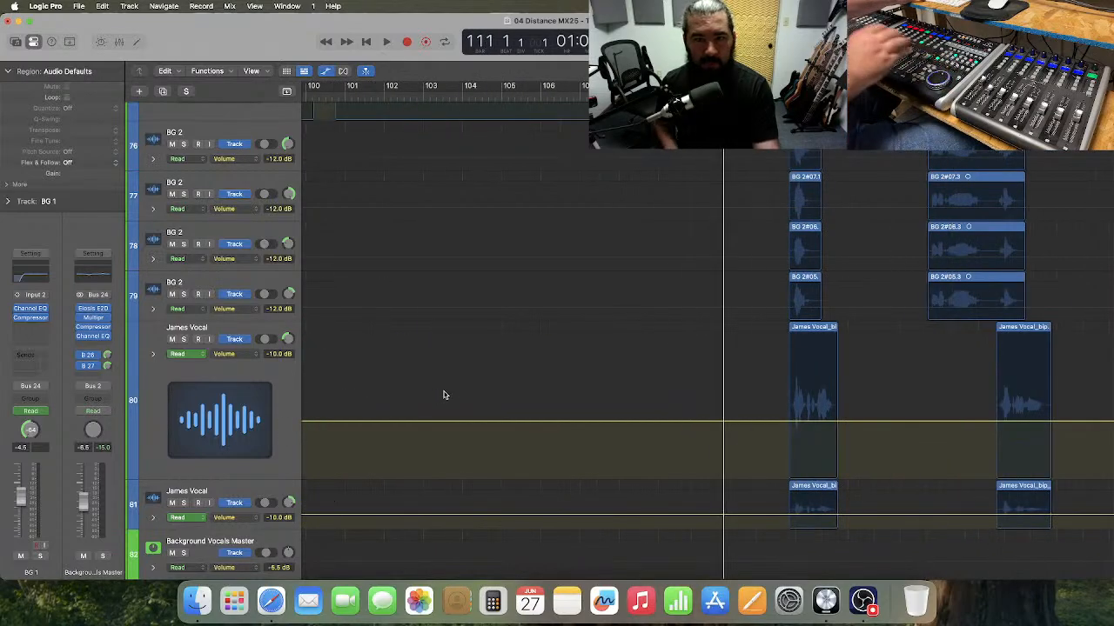
{"action": "key", "text": "space"}
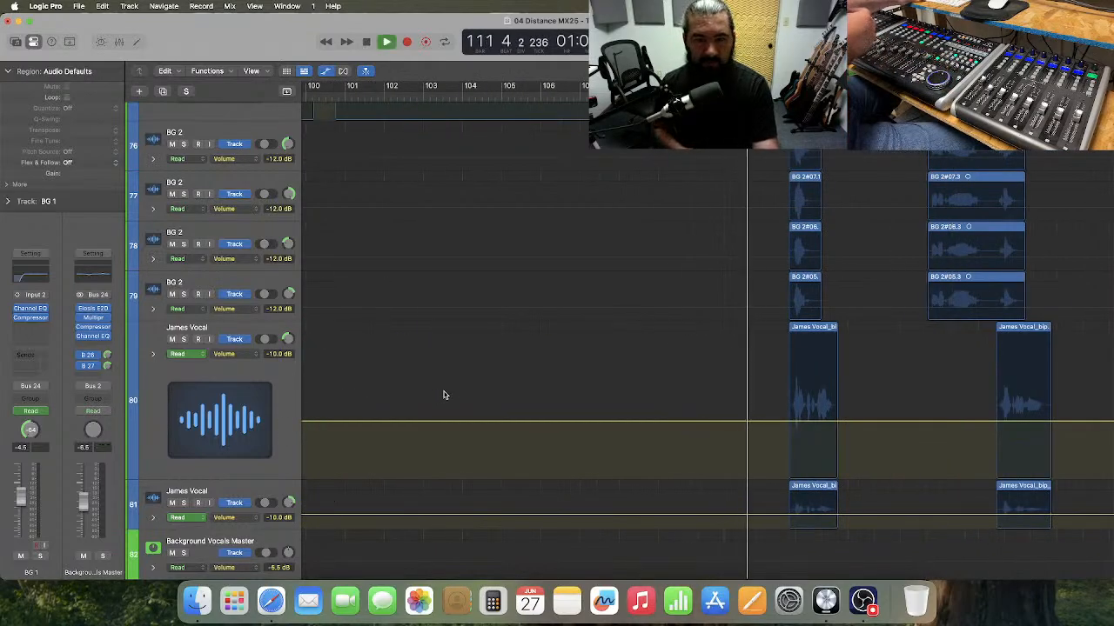
{"action": "key", "text": "space"}
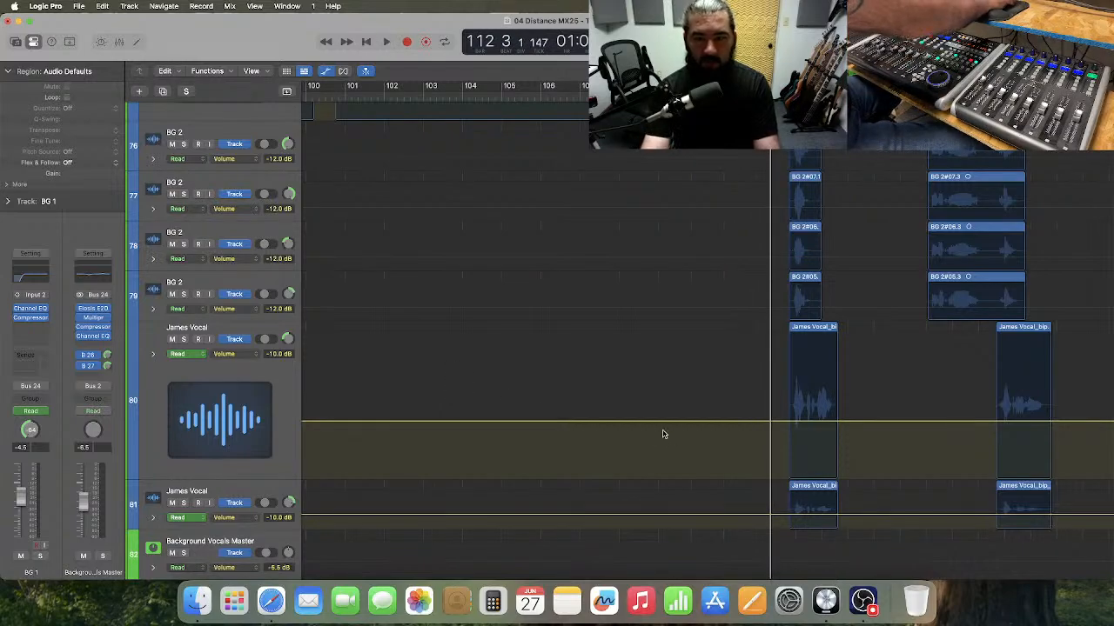
{"action": "left_click_drag", "start_coordinate": [667, 385], "coordinate": [740, 527]}
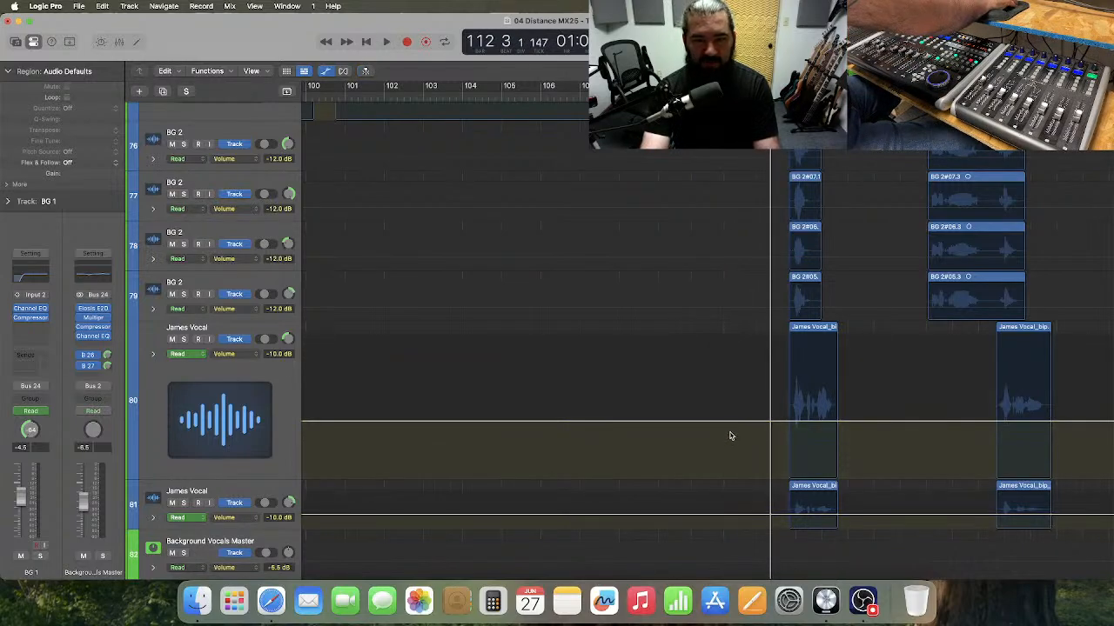
{"action": "left_click_drag", "start_coordinate": [729, 425], "coordinate": [732, 416]}
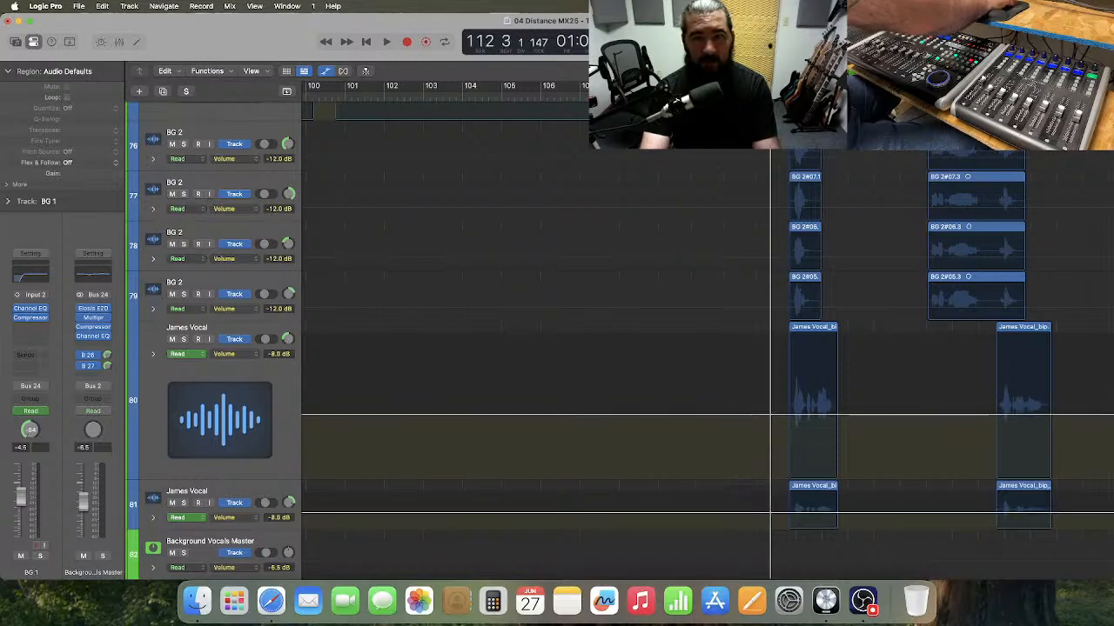
{"action": "key", "text": "space"}
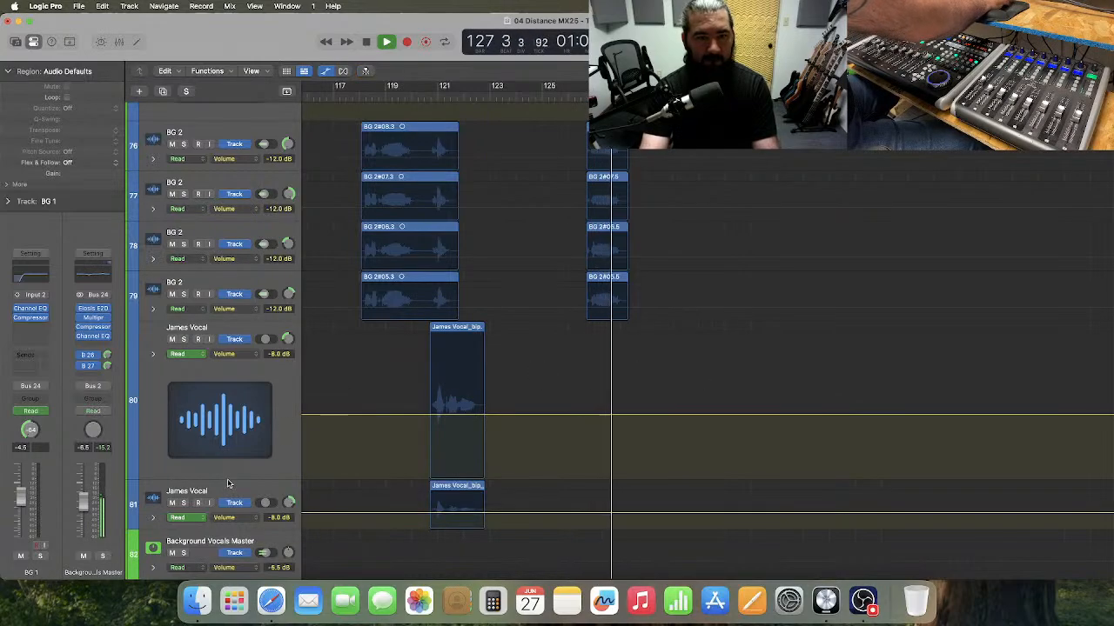
- Select the Gang Vocals Master track and listen to the gang vocals in verse 1 from bar 39
{"action": "left_click_drag", "start_coordinate": [228, 483], "coordinate": [240, 368]}
{"action": "key", "text": "super+Left"}
{"action": "key", "text": "super+Left"}
{"action": "key", "text": "super+Left"}
{"action": "key", "text": "super+Left"}
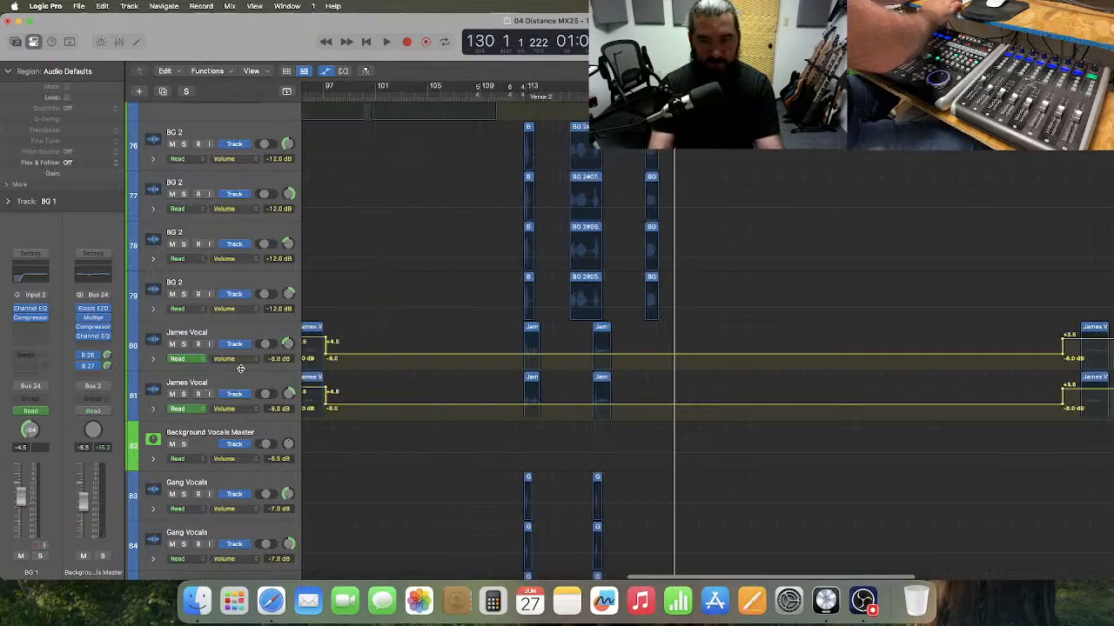
{"action": "scroll", "coordinate": [450, 414], "scroll_direction": "left", "scroll_amount": 10}
{"action": "scroll", "coordinate": [435, 396], "scroll_direction": "left", "scroll_amount": 5}
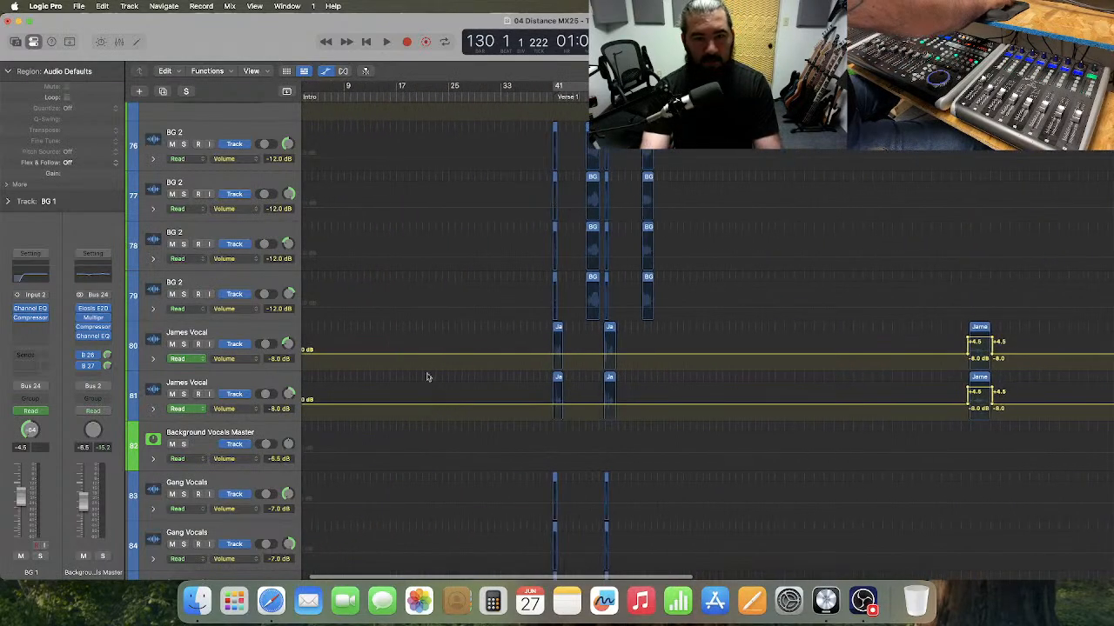
{"action": "left_click", "coordinate": [538, 91]}
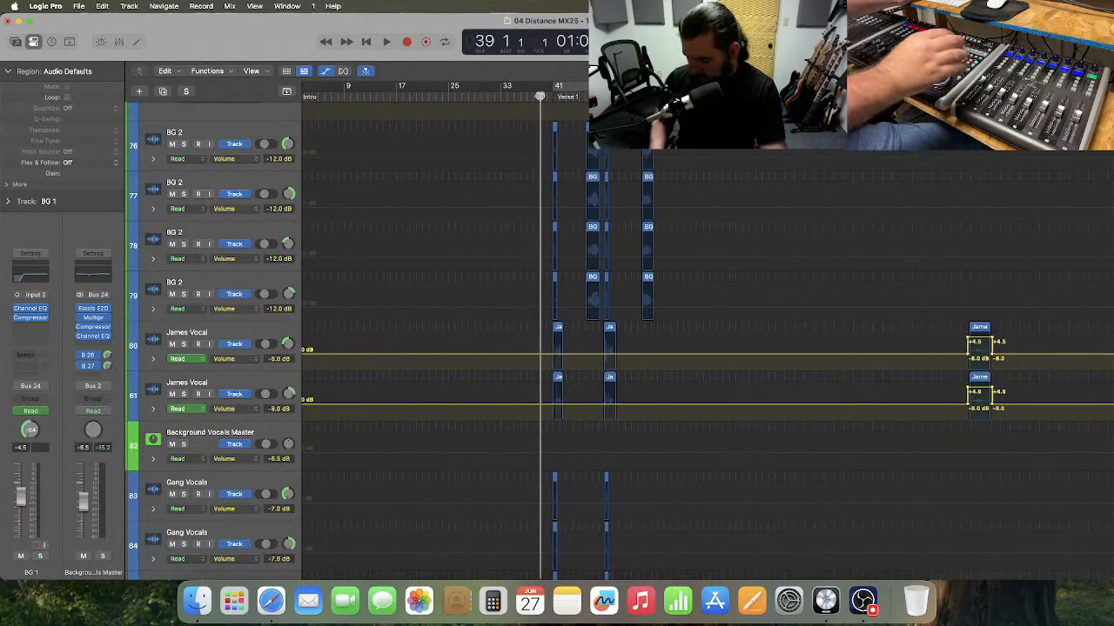
{"action": "key", "text": "super+Down"}
{"action": "key", "text": "super+Down"}
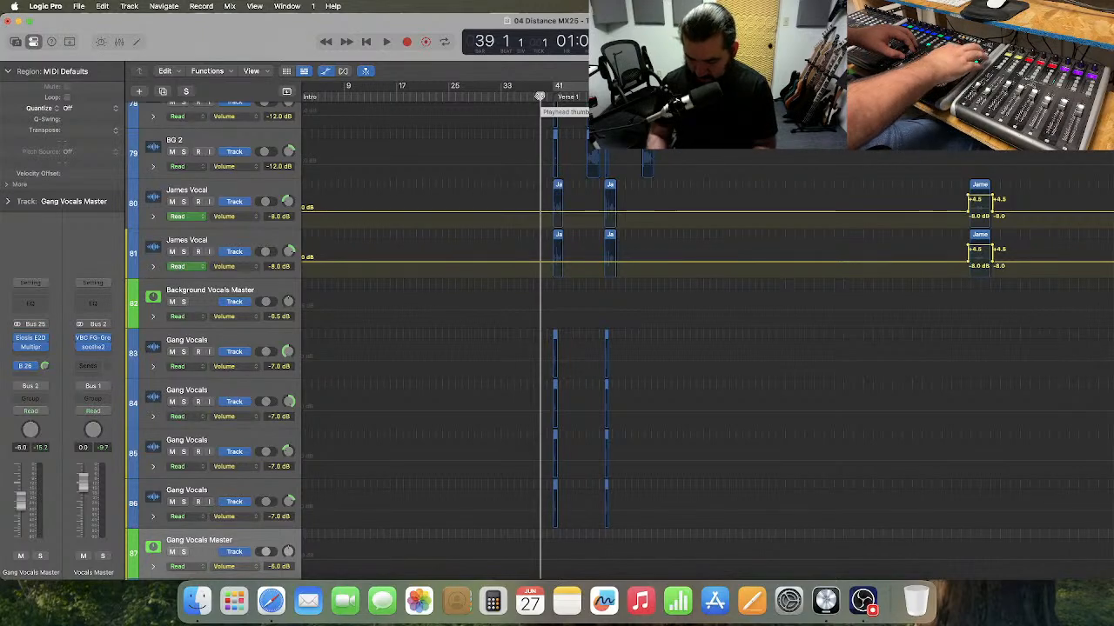
{"action": "key", "text": "space"}
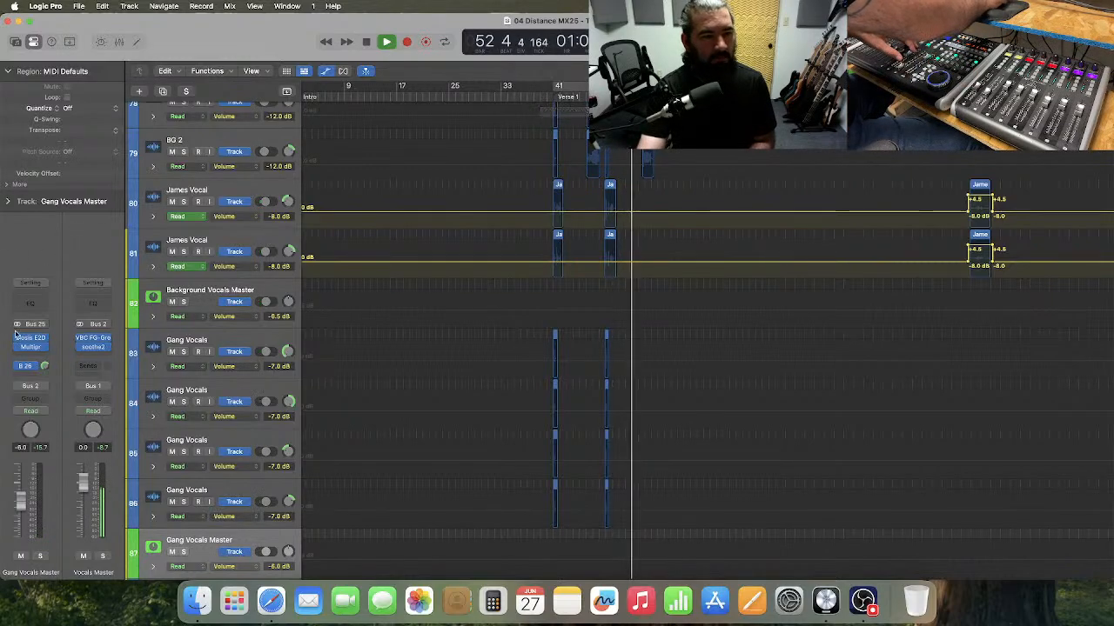
- Replay the gang vocals' first entry in verse 1 around bar 41 several times
{"action": "key", "text": "comma"}
{"action": "key", "text": "comma"}
{"action": "key", "text": "comma"}
{"action": "key", "text": "comma"}
{"action": "key", "text": "comma"}
{"action": "key", "text": "comma"}
{"action": "key", "text": "comma"}
{"action": "key", "text": "comma"}
{"action": "key", "text": "comma"}
{"action": "key", "text": "comma"}
{"action": "key", "text": "comma"}
{"action": "key", "text": "comma"}
{"action": "key", "text": "comma"}
{"action": "key", "text": "comma"}
{"action": "key", "text": "comma"}
{"action": "key", "text": "comma"}
{"action": "key", "text": "space"}
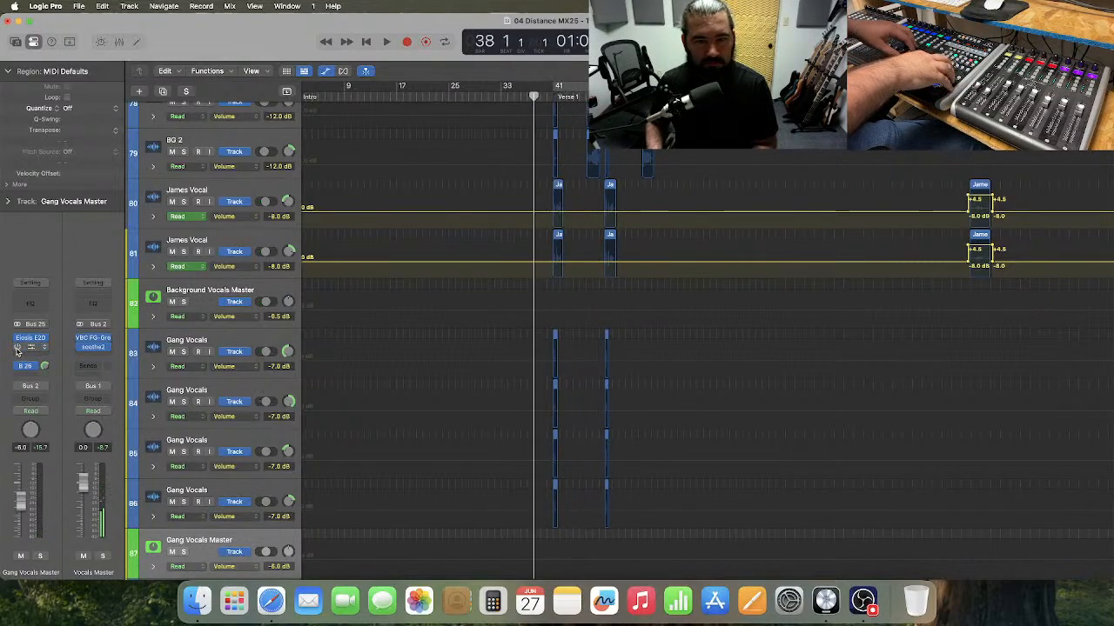
{"action": "key", "text": "period"}
{"action": "key", "text": "period"}
{"action": "key", "text": "period"}
{"action": "key", "text": "space"}
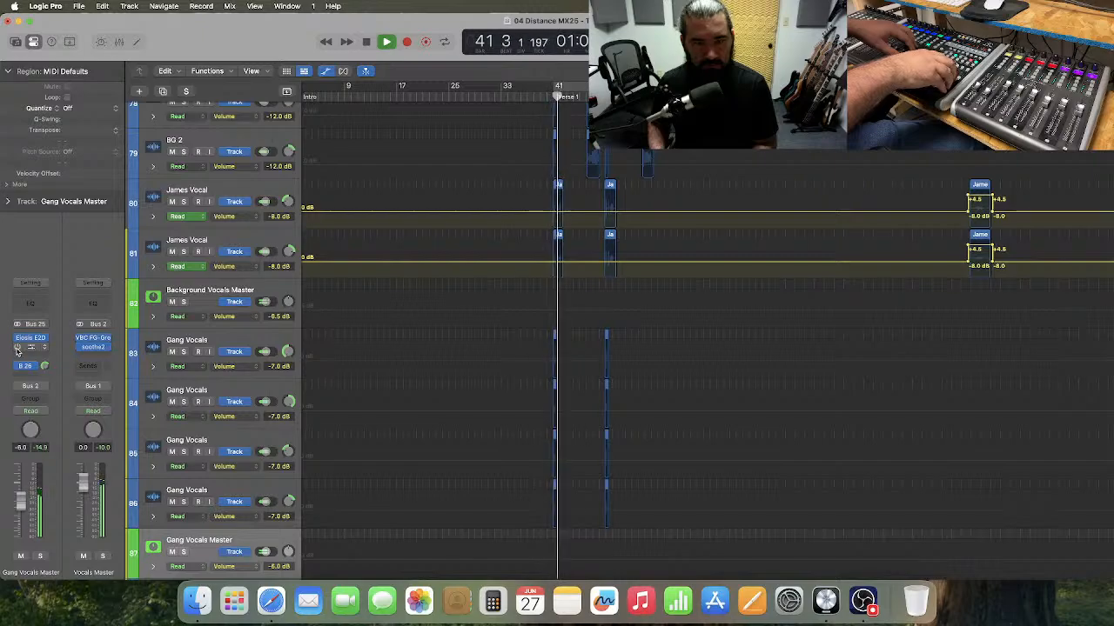
{"action": "key", "text": "space"}
{"action": "key", "text": "comma"}
{"action": "key", "text": "comma"}
{"action": "key", "text": "comma"}
{"action": "key", "text": "space"}
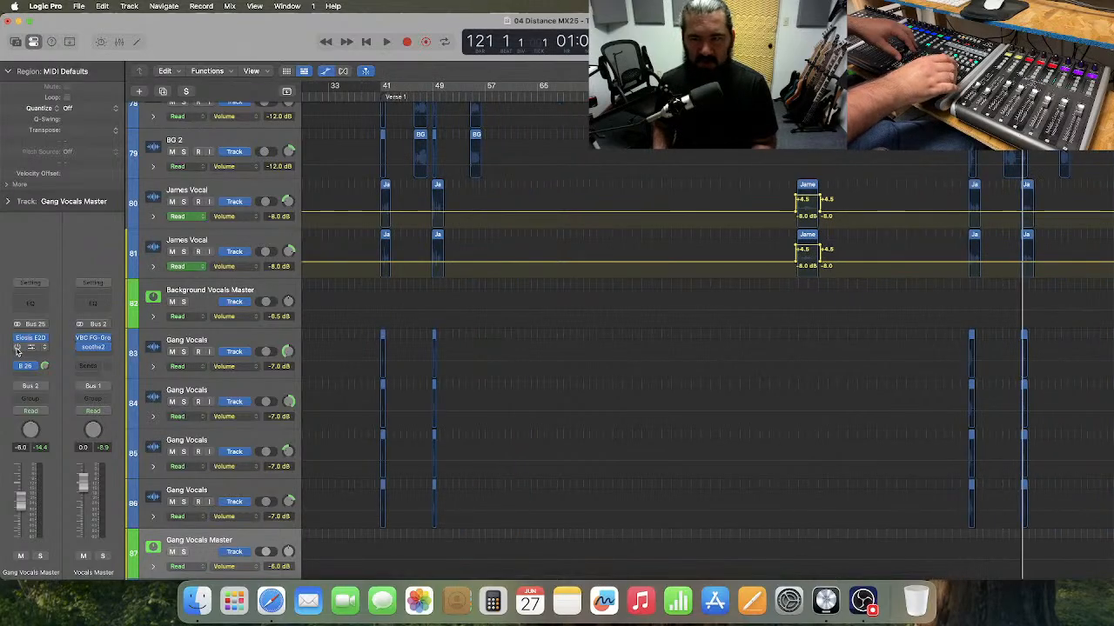
- Listen to the gang vocals in verse 2 from bar 112 through their second entry at bar 121
{"action": "key", "text": "comma"}
{"action": "key", "text": "comma"}
{"action": "key", "text": "comma"}
{"action": "key", "text": "comma"}
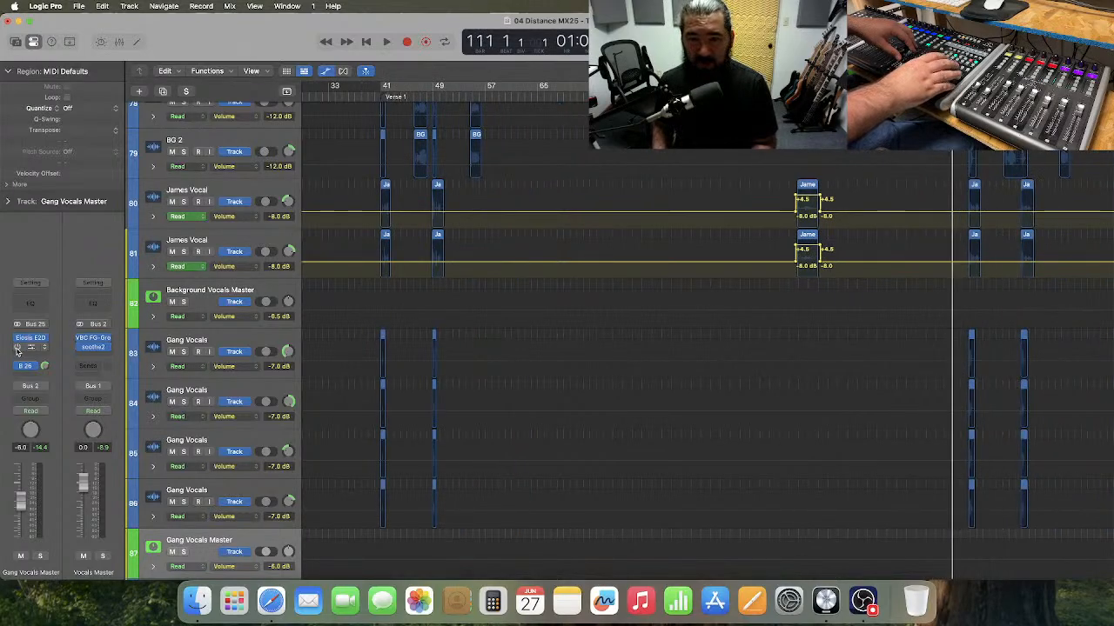
{"action": "key", "text": "period"}
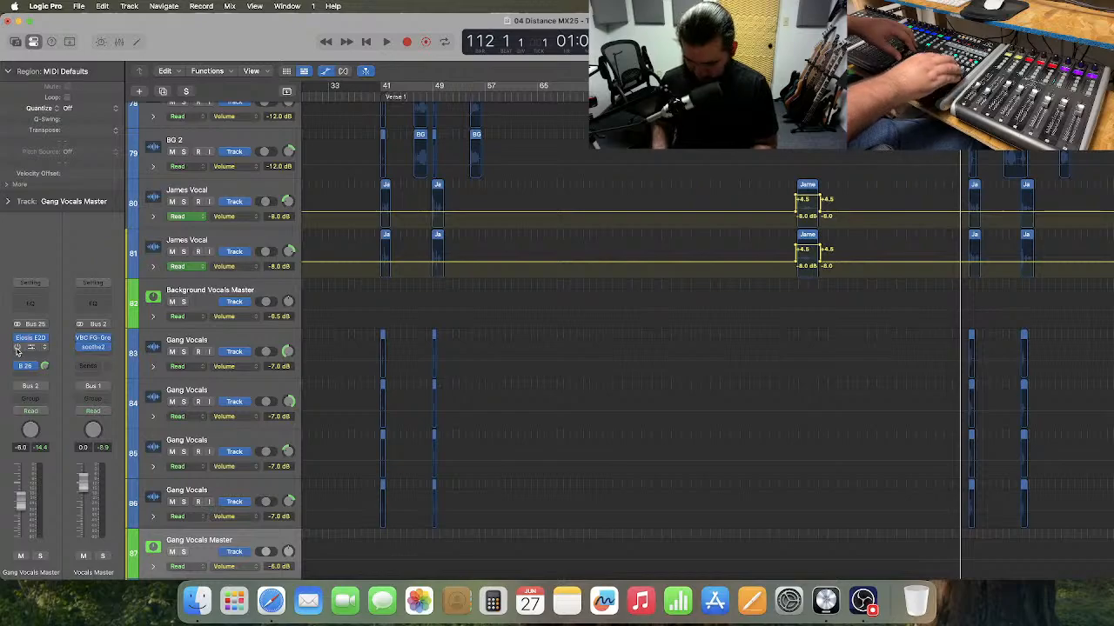
{"action": "key", "text": "space"}
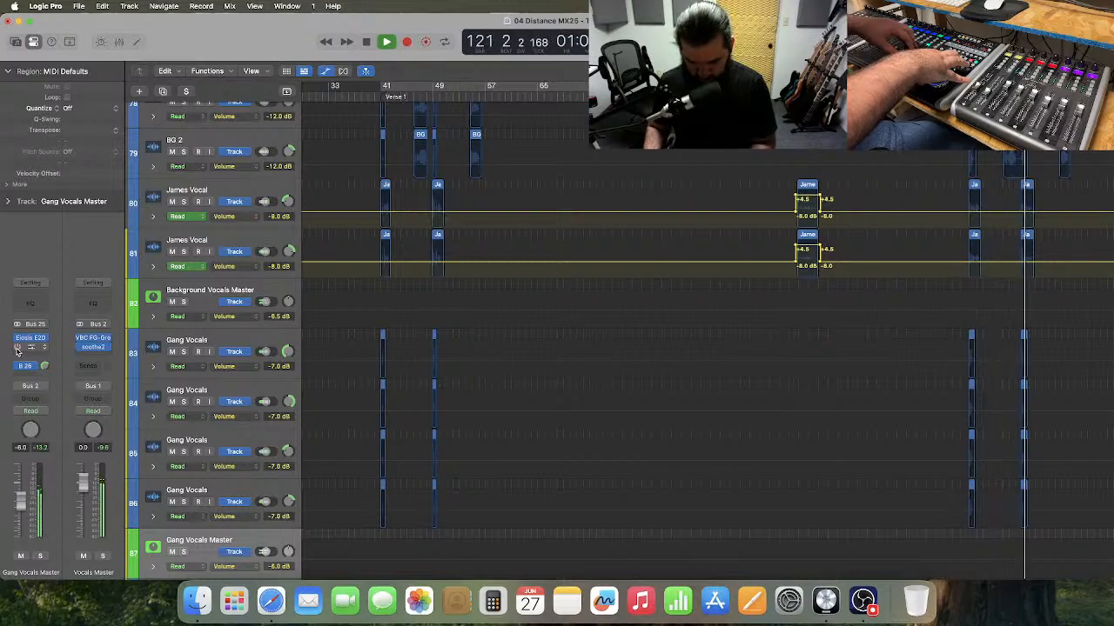
{"action": "key", "text": "space"}
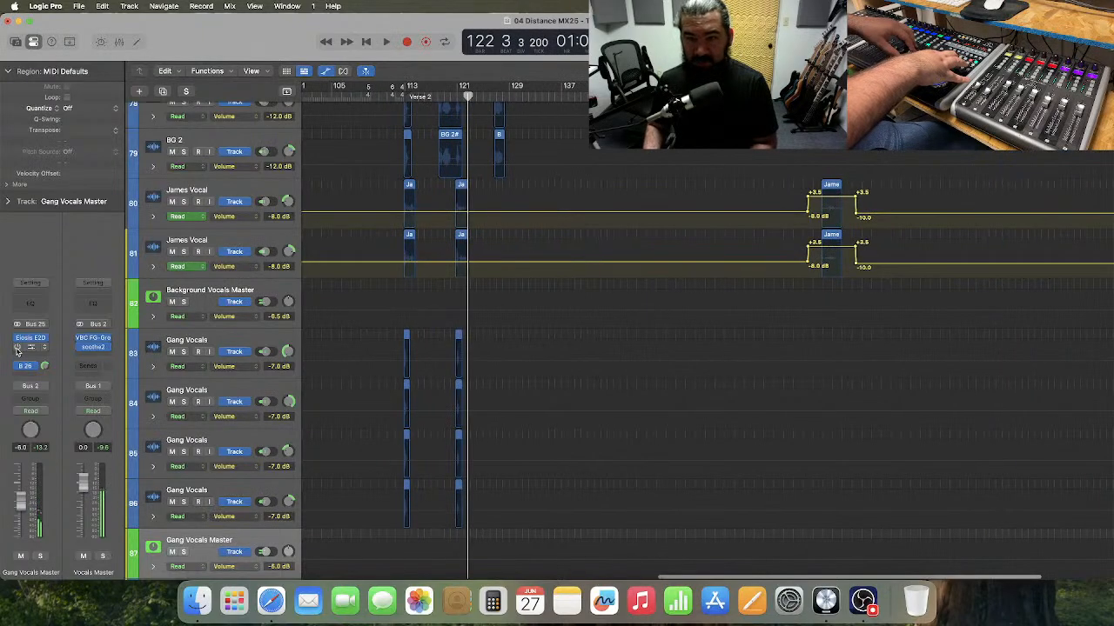
- Start volume automation at -7.0 dB on the four Gang Vocals tracks 83 to 86
{"action": "key", "text": "shift+comma"}
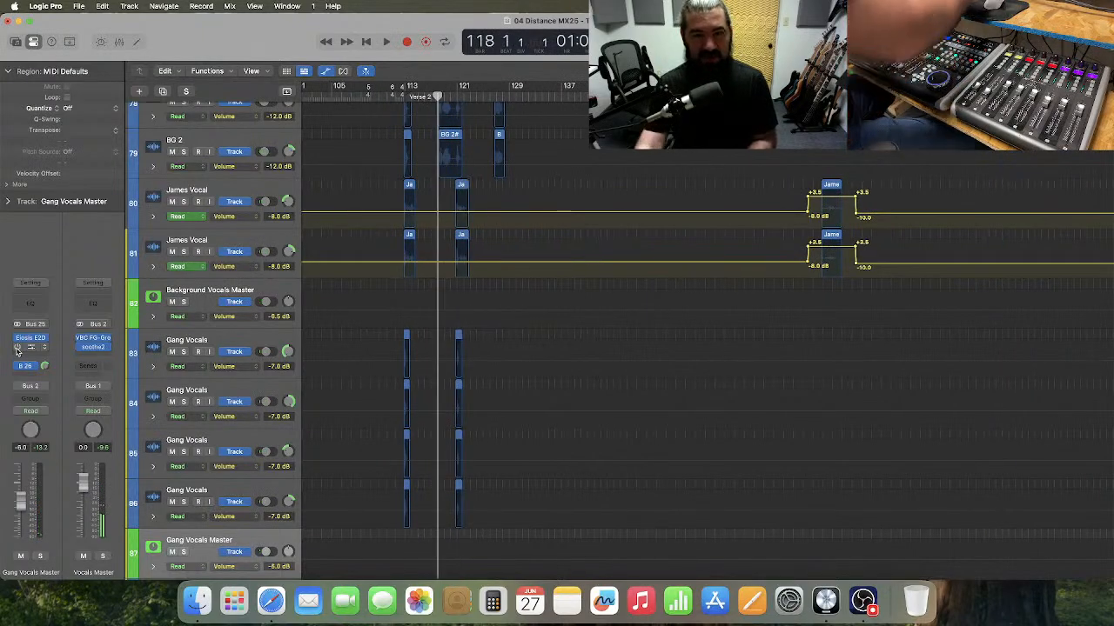
{"action": "left_click", "coordinate": [480, 372]}
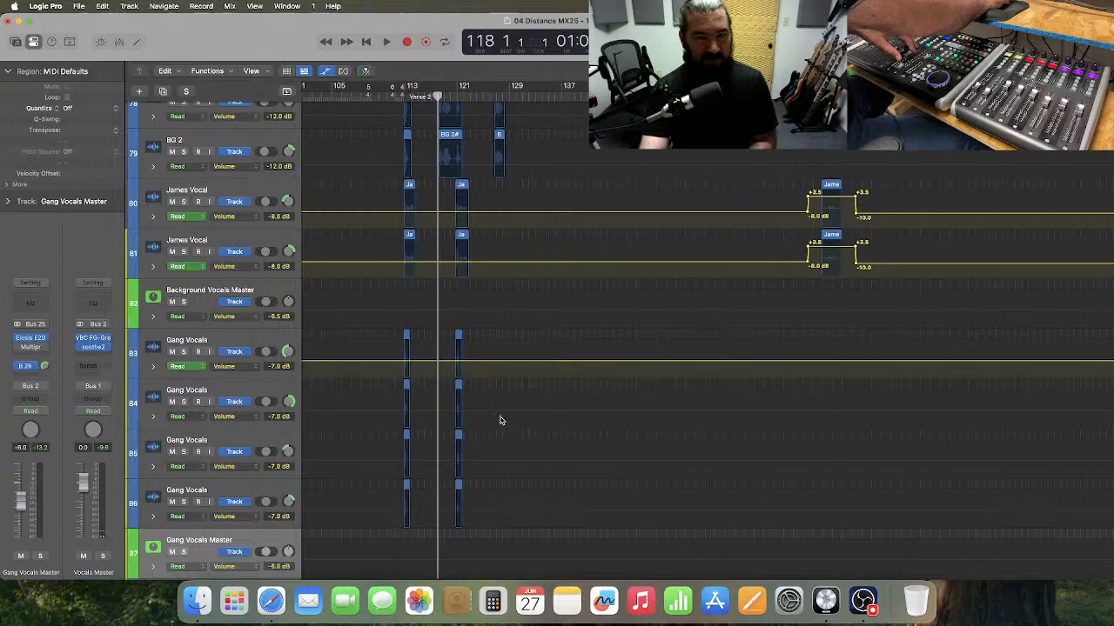
{"action": "left_click", "coordinate": [502, 421]}
{"action": "left_click", "coordinate": [513, 466]}
{"action": "left_click", "coordinate": [507, 510]}
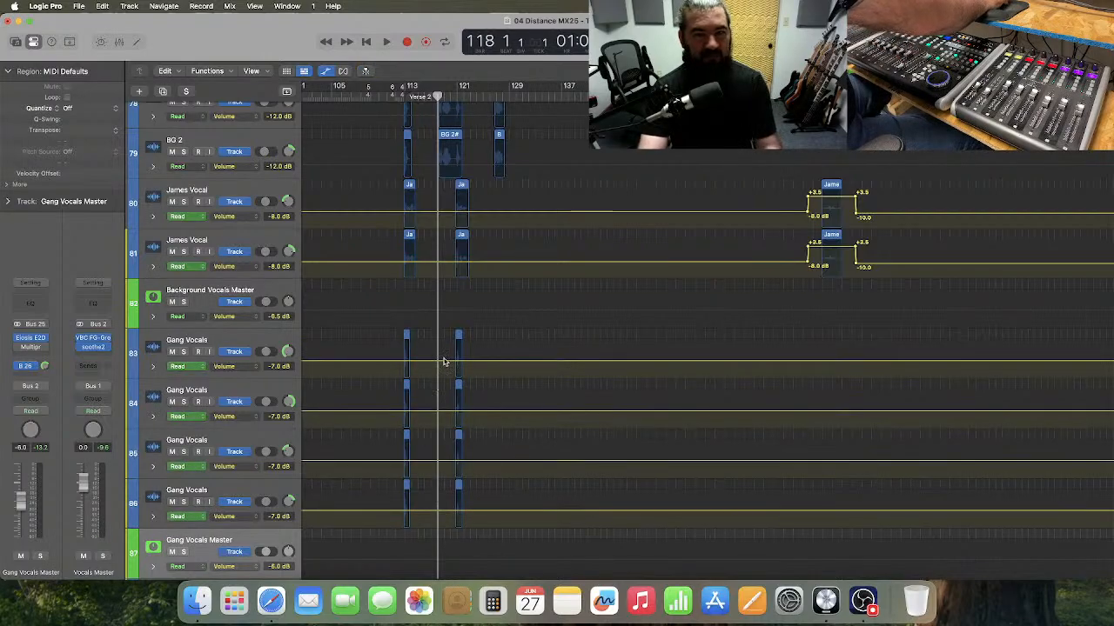
- Lower the volume automation of Gang Vocals tracks 83 to 86 to -10.5 dB around their second verse 2 entry and play it back
{"action": "left_click_drag", "start_coordinate": [443, 354], "coordinate": [485, 528]}
{"action": "left_click_drag", "start_coordinate": [228, 377], "coordinate": [228, 485]}
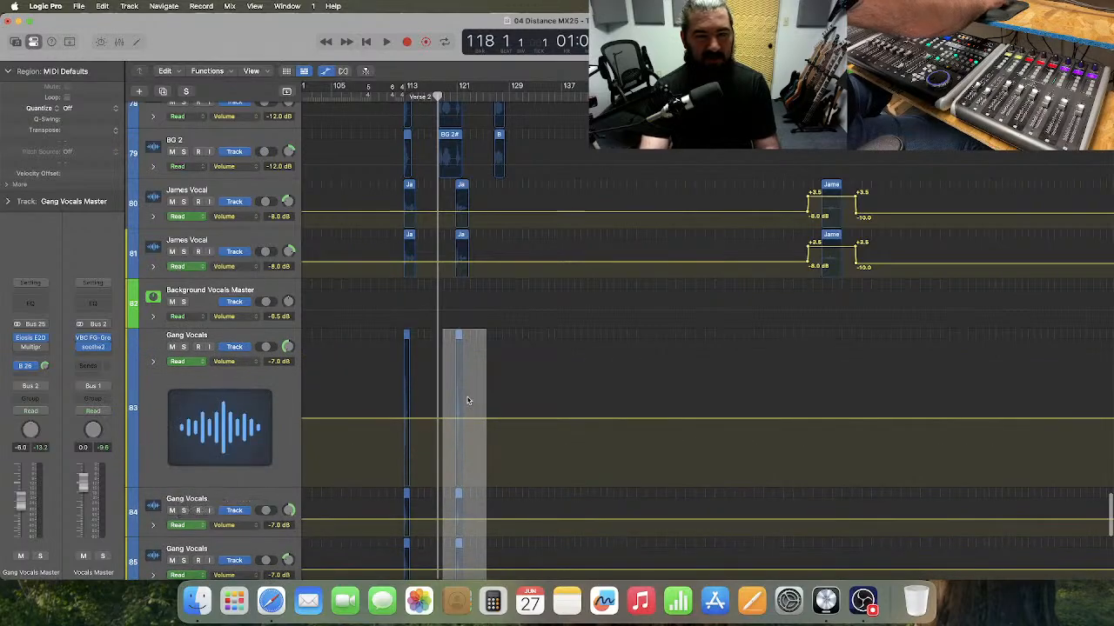
{"action": "scroll", "coordinate": [462, 331], "scroll_direction": "down", "scroll_amount": 3}
{"action": "left_click_drag", "start_coordinate": [466, 315], "coordinate": [467, 320]}
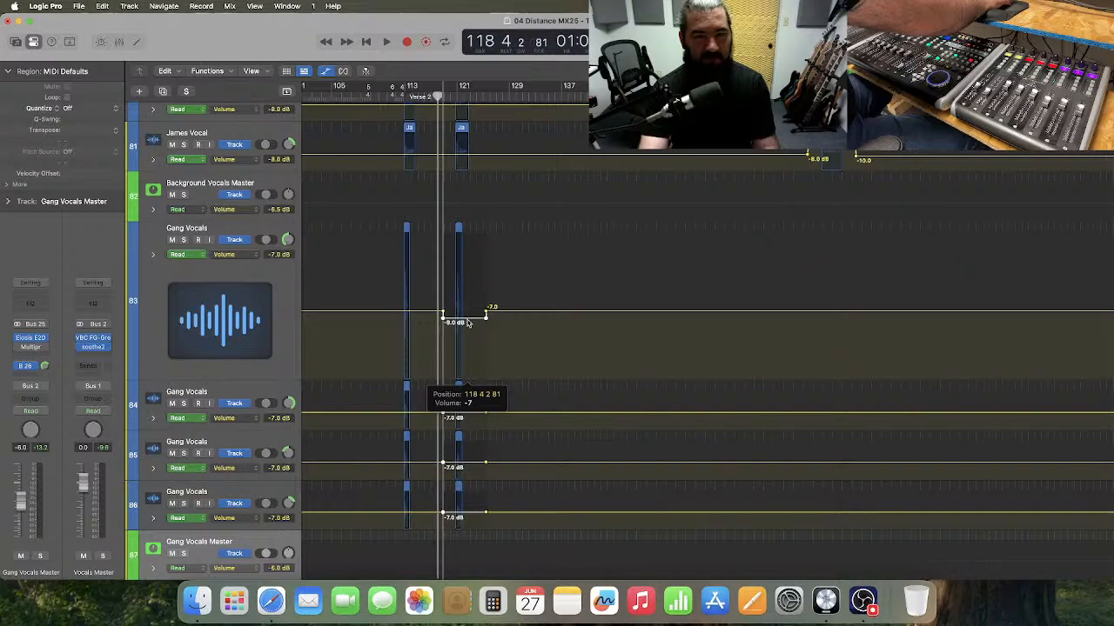
{"action": "left_click_drag", "start_coordinate": [467, 323], "coordinate": [467, 323]}
{"action": "key", "text": "space"}
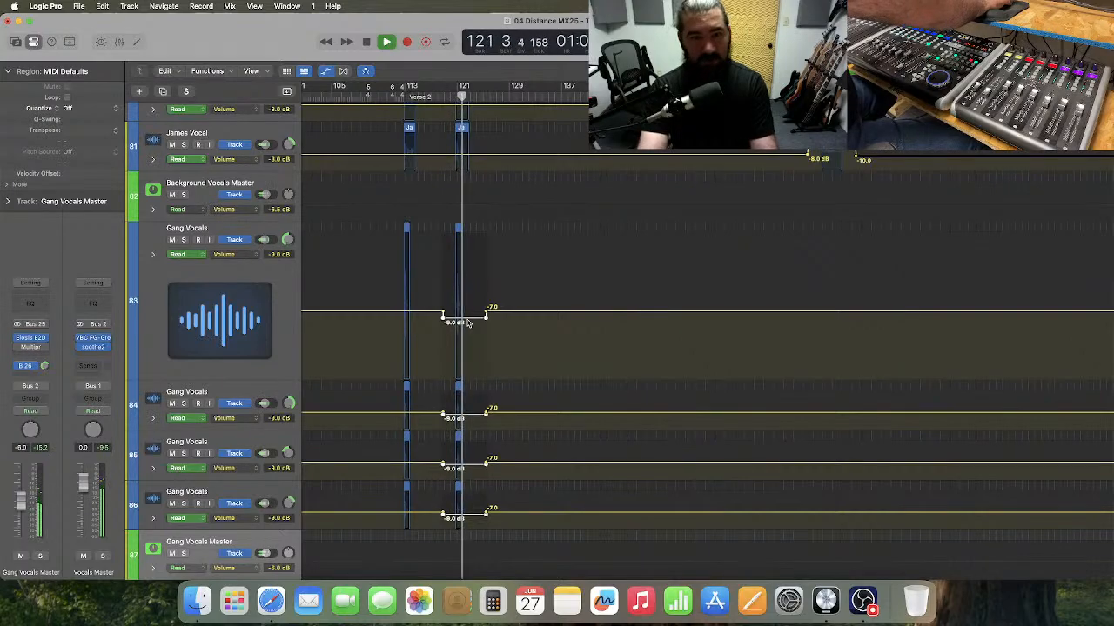
{"action": "key", "text": "space"}
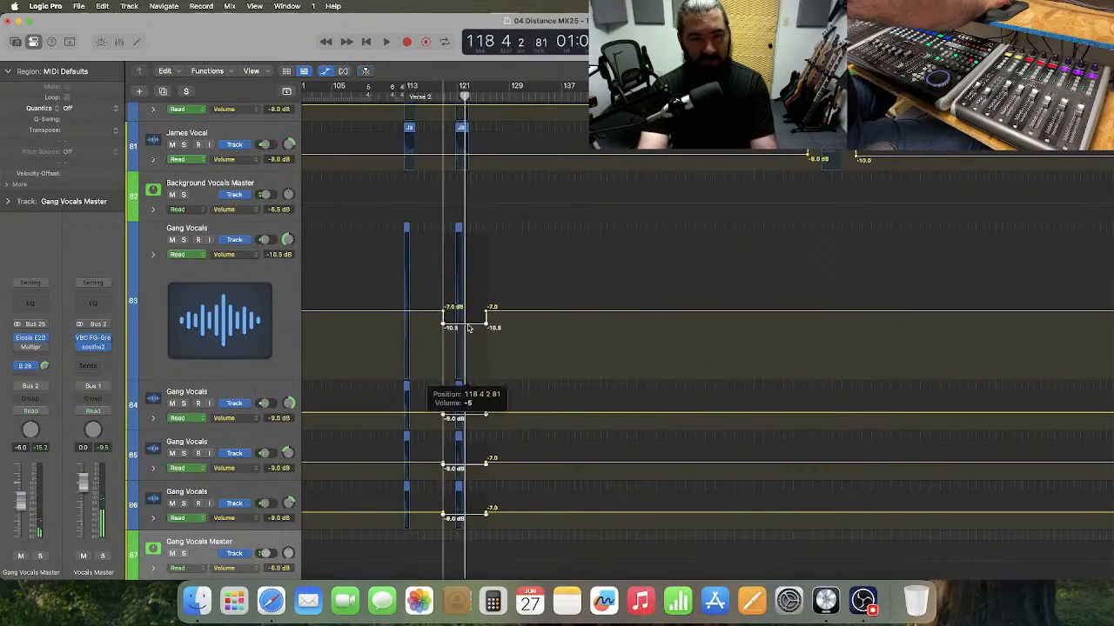
{"action": "key", "text": "space"}
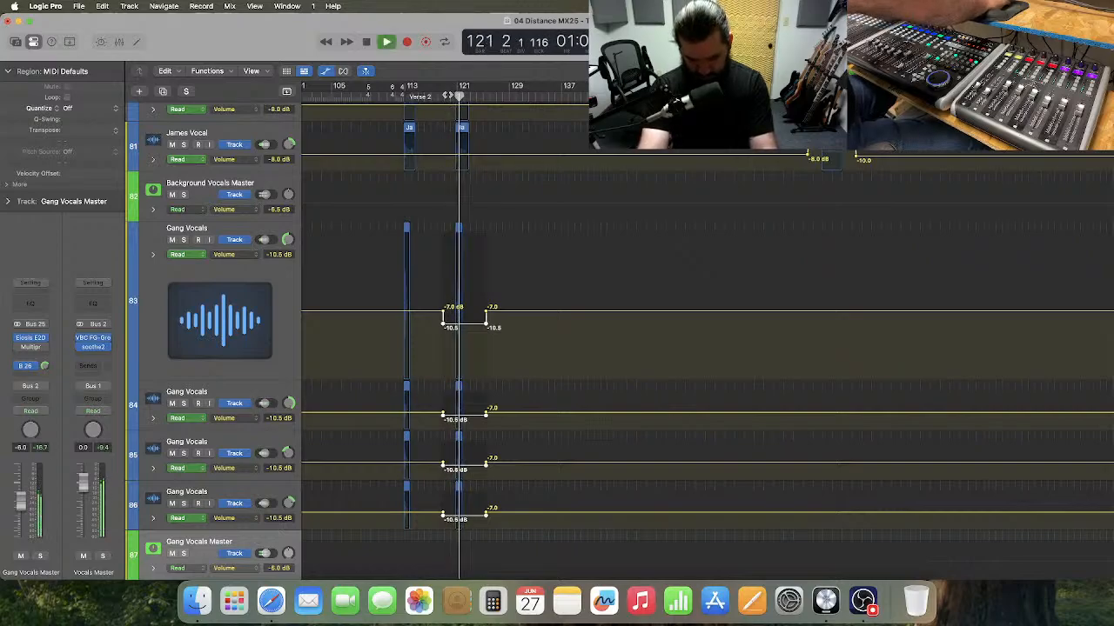
- Delete the automation points ending the gang vocals' dip, so the -10.5 dB level carries on past verse 2 on tracks 83 to 86
{"action": "left_click", "coordinate": [496, 283]}
{"action": "left_click_drag", "start_coordinate": [479, 302], "coordinate": [496, 529]}
{"action": "key", "text": "Delete"}
{"action": "key", "text": "super+Left"}
{"action": "key", "text": "super+Left"}
{"action": "key", "text": "super+Left"}
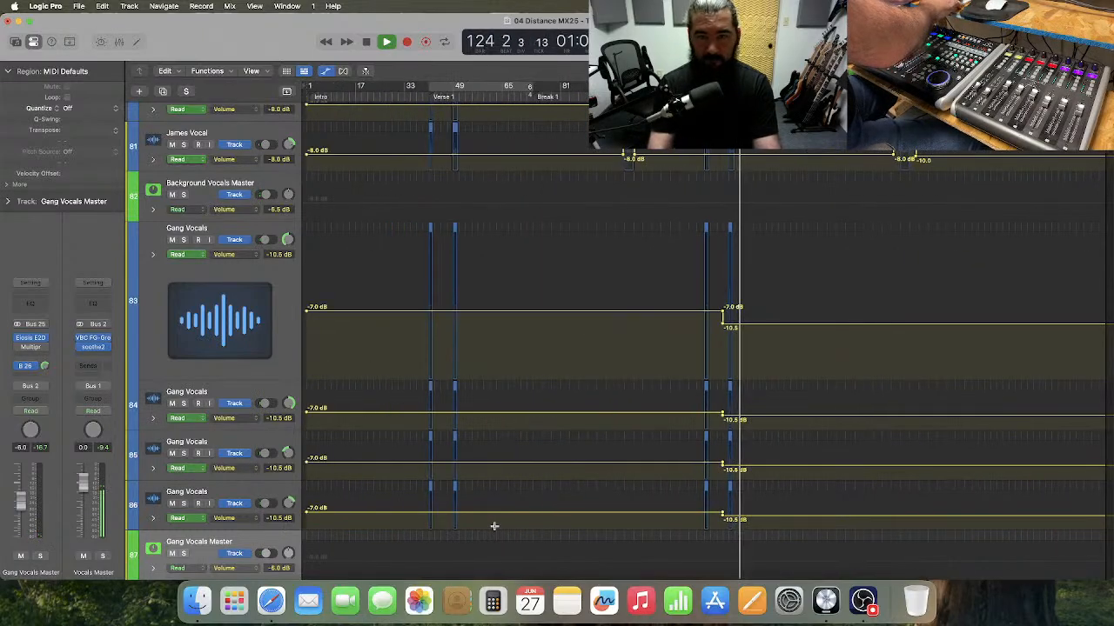
- Shrink Gang Vocals track 83 and the BG 1 tracks 72 to 75 to normal height, and hide the track automation
{"action": "left_click_drag", "start_coordinate": [223, 385], "coordinate": [228, 271]}
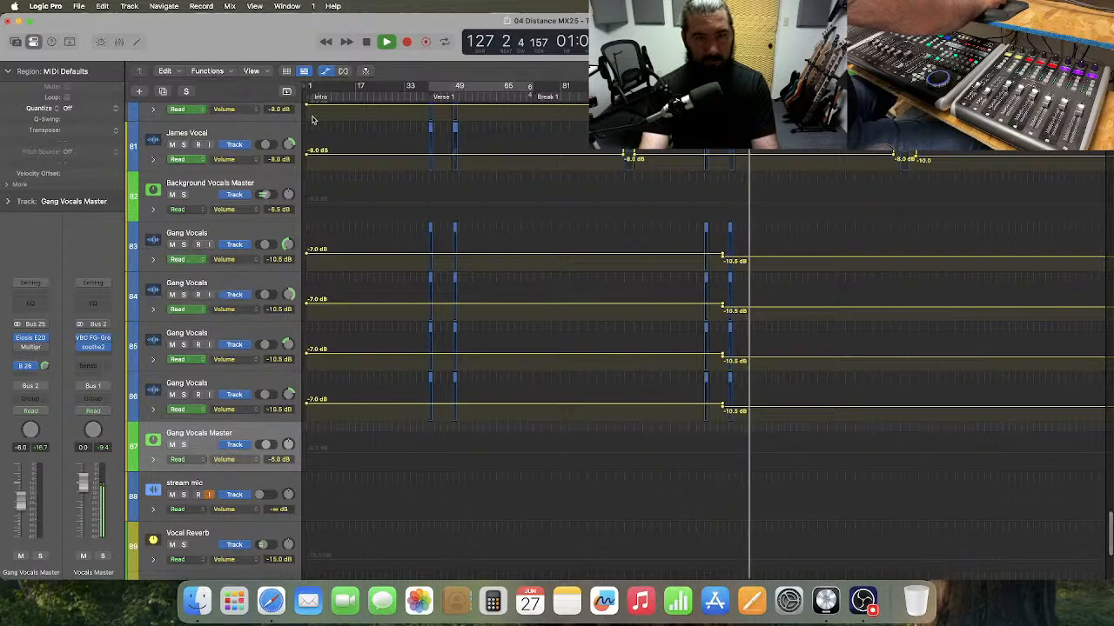
{"action": "left_click", "coordinate": [326, 71]}
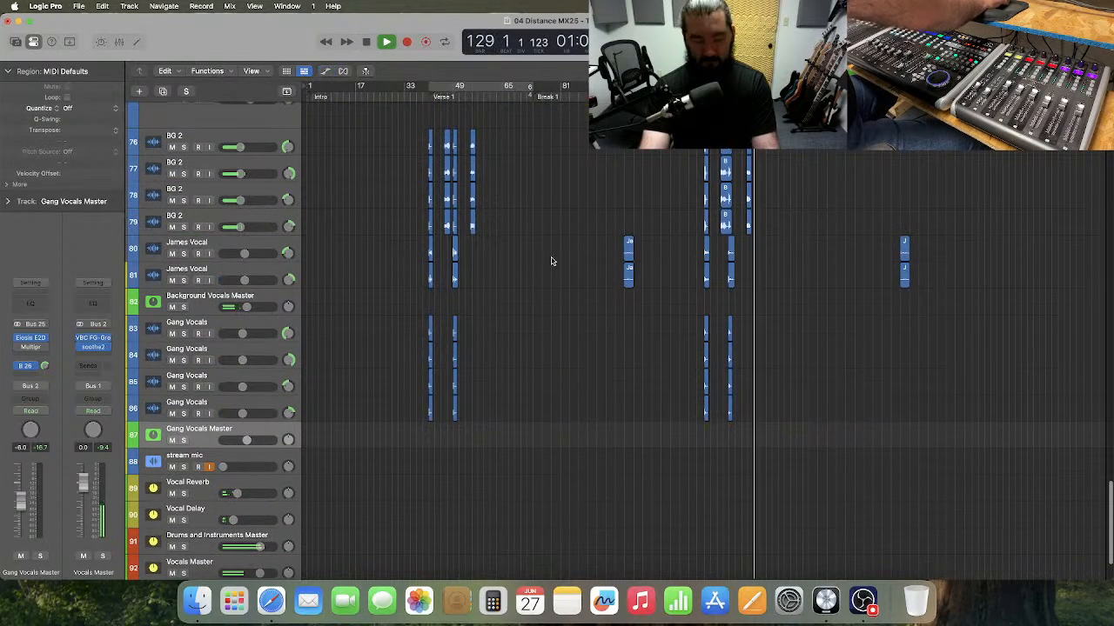
{"action": "scroll", "coordinate": [552, 260], "scroll_direction": "up", "scroll_amount": 5}
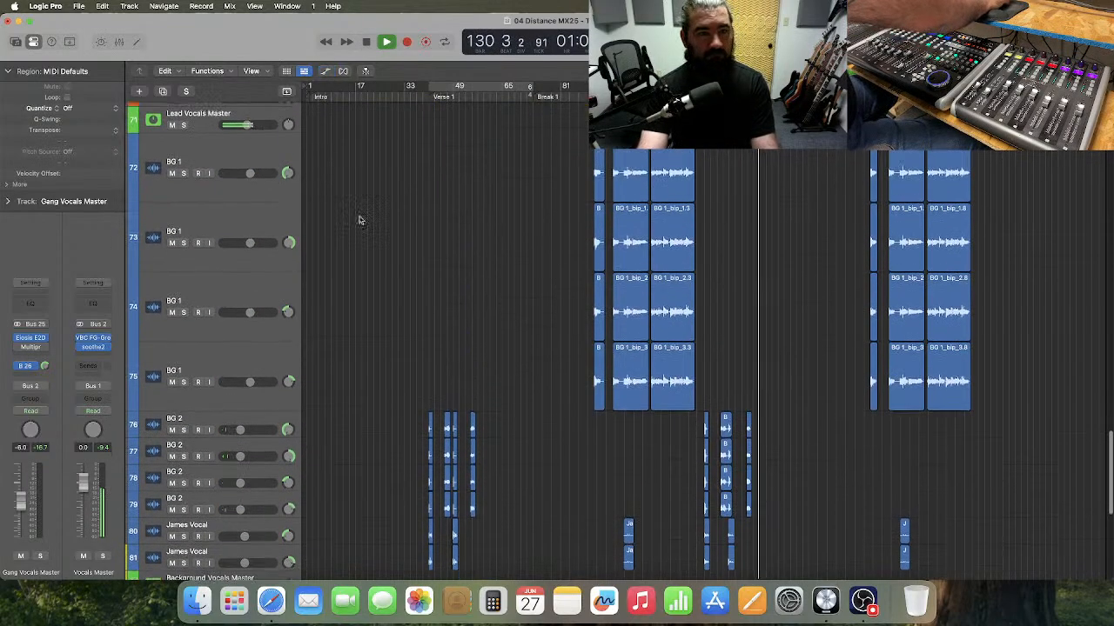
{"action": "scroll", "coordinate": [360, 218], "scroll_direction": "up", "scroll_amount": 2}
{"action": "left_click", "coordinate": [266, 462], "text": "shift"}
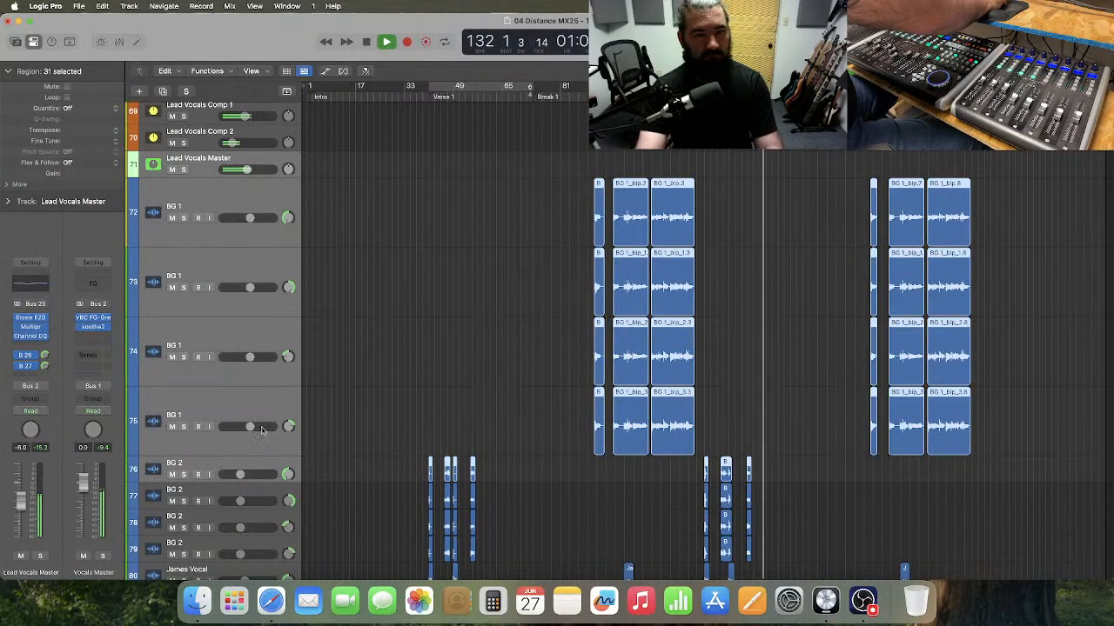
{"action": "left_click_drag", "start_coordinate": [219, 178], "coordinate": [219, 175]}
{"action": "left_click", "coordinate": [474, 227]}
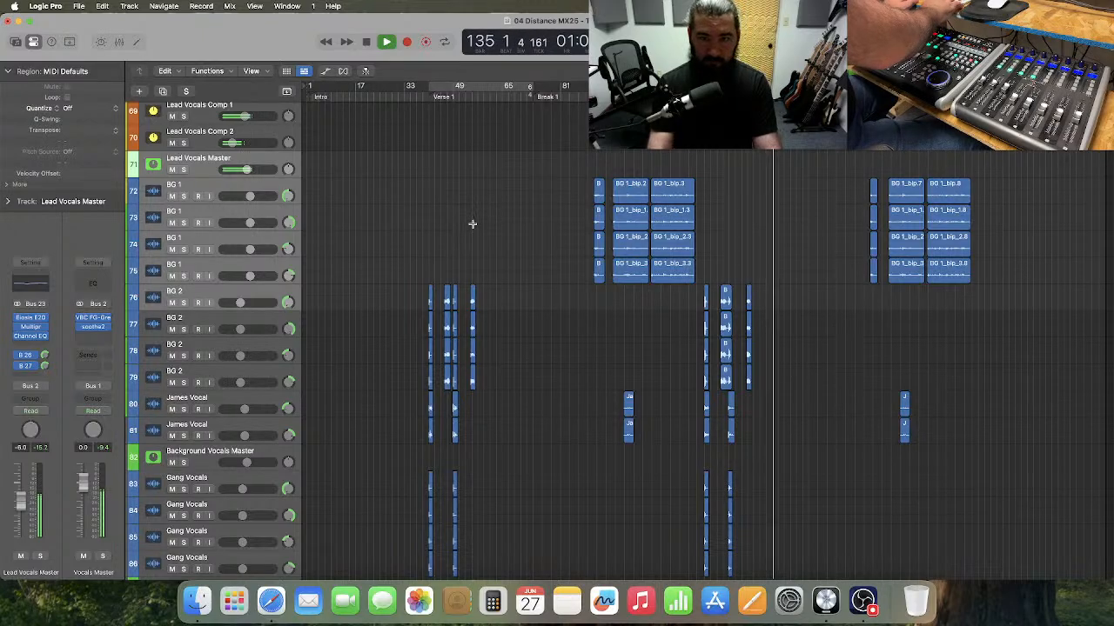
- Stop playback, return the playhead to the start of the song and clear the region selection
{"action": "key", "text": "space"}
{"action": "key", "text": "Return"}
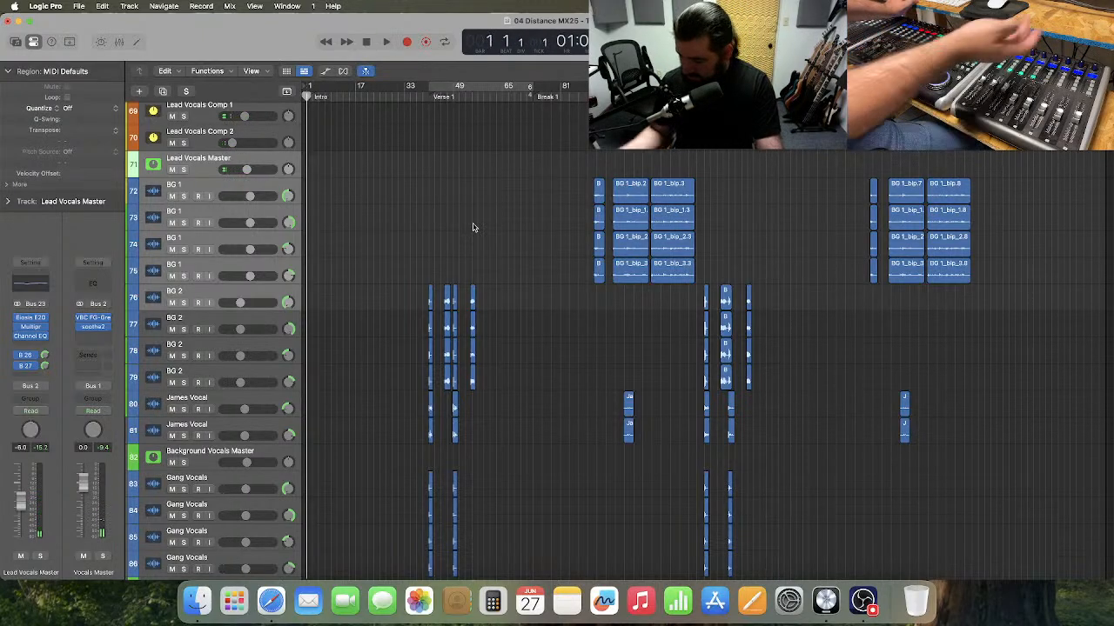
{"action": "key", "text": "Down"}
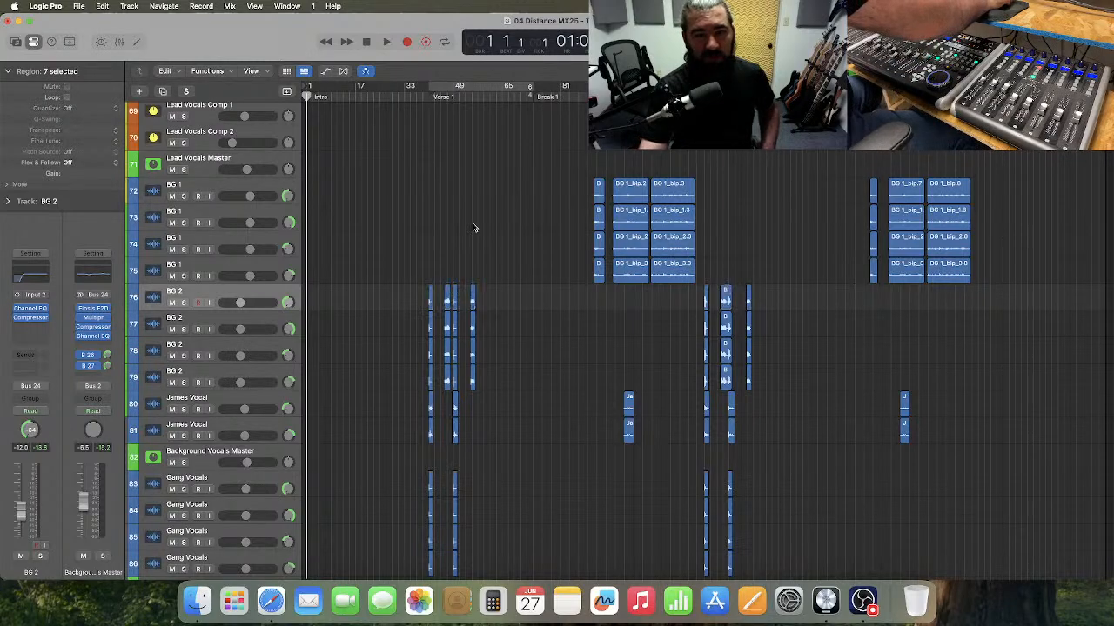
{"action": "left_click", "coordinate": [472, 227]}
- Examine the vocal, bus and Premaster channel strips in the mixer, and close the mixer
{"action": "scroll", "coordinate": [473, 227], "scroll_direction": "up", "scroll_amount": 10}
{"action": "scroll", "coordinate": [472, 228], "scroll_direction": "up", "scroll_amount": 1}
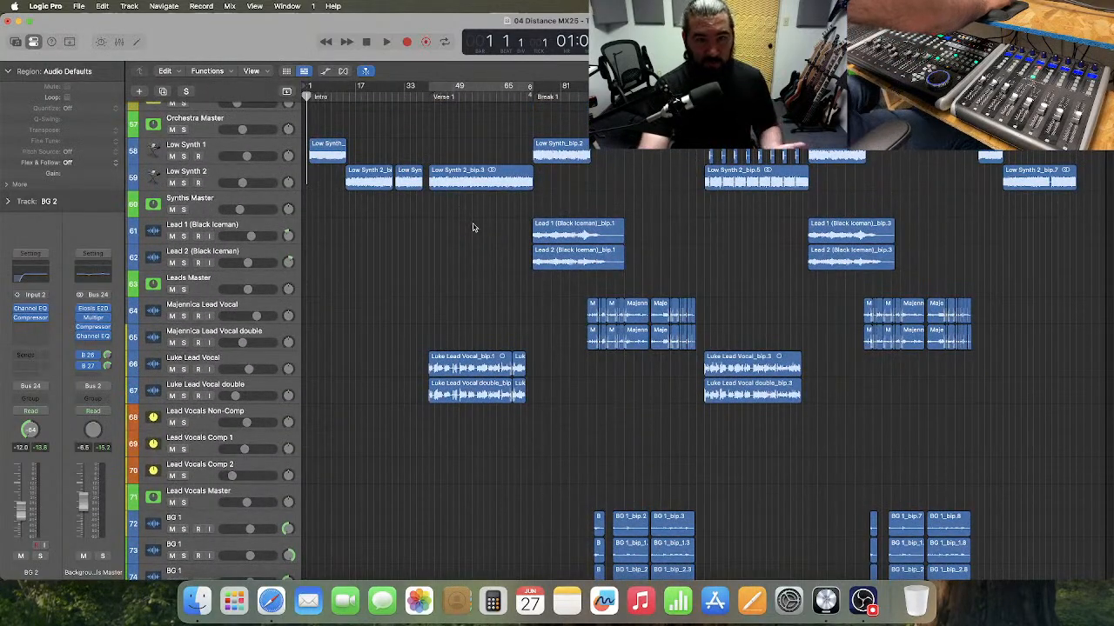
{"action": "key", "text": "x"}
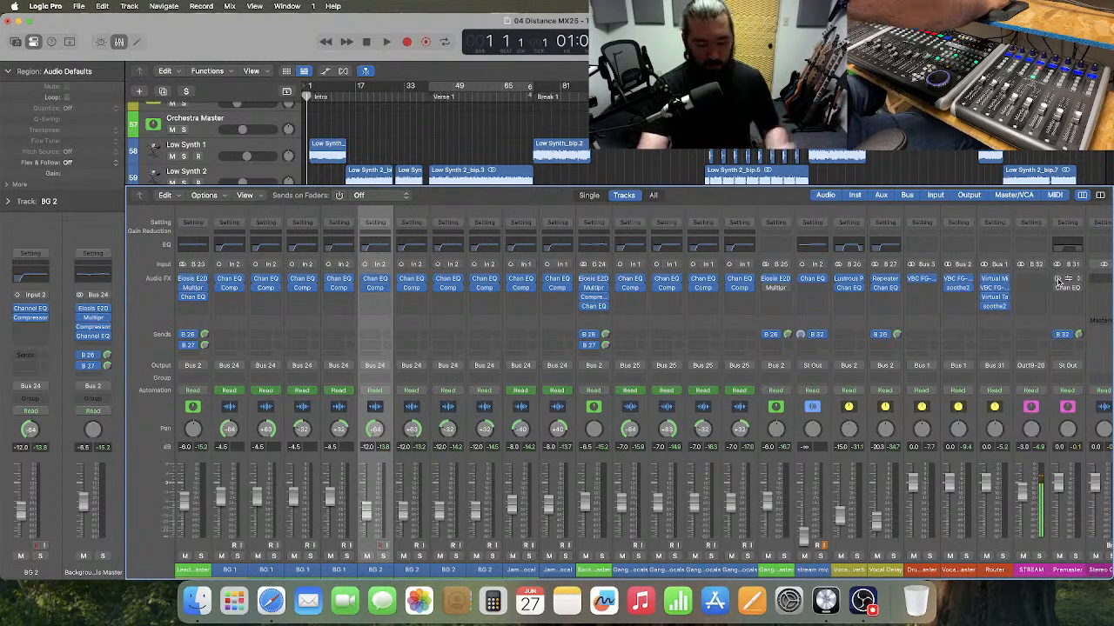
{"action": "key", "text": "x"}
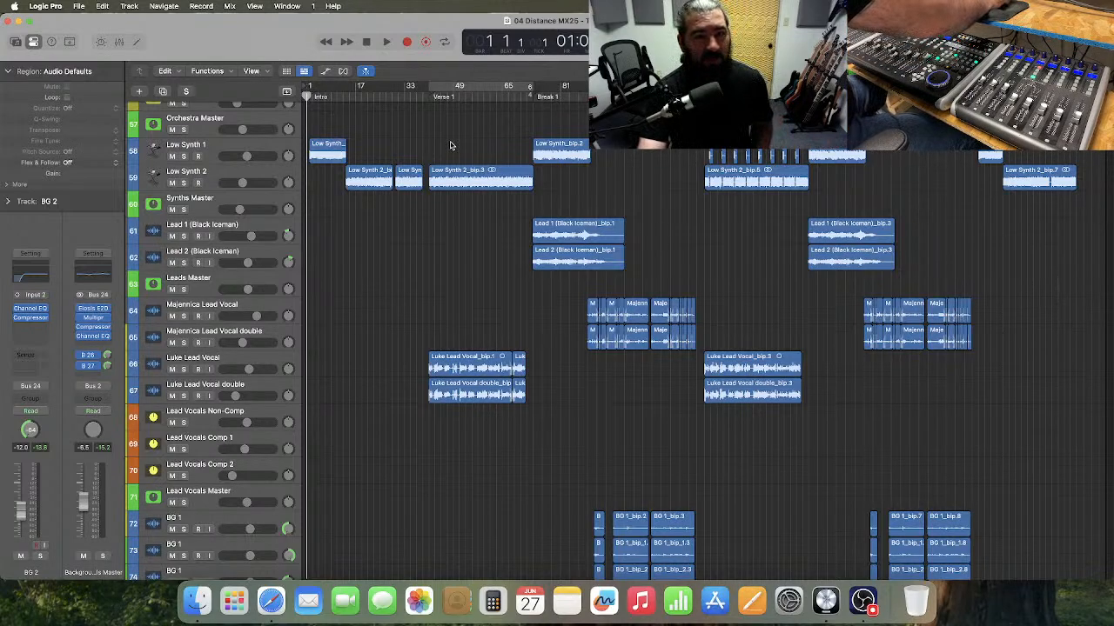
- Open the project 05 Time's Embrace from its song folder, closing the current project
{"action": "left_click", "coordinate": [78, 7]}
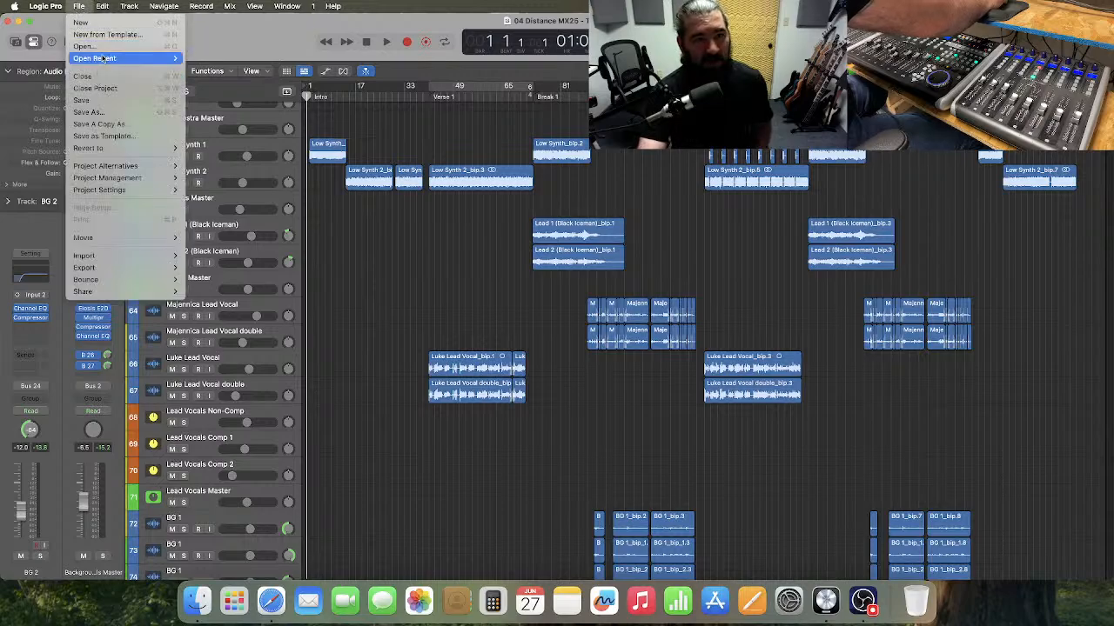
{"action": "mouse_move", "coordinate": [103, 58]}
{"action": "left_click", "coordinate": [408, 110]}
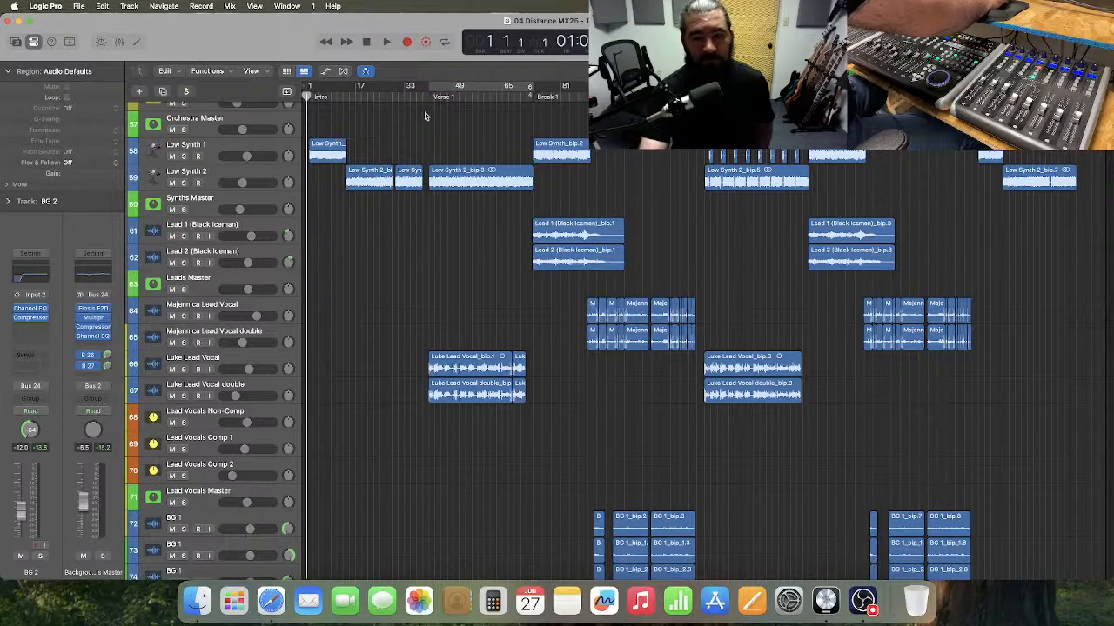
{"action": "left_click", "coordinate": [604, 77]}
{"action": "left_click", "coordinate": [604, 90]}
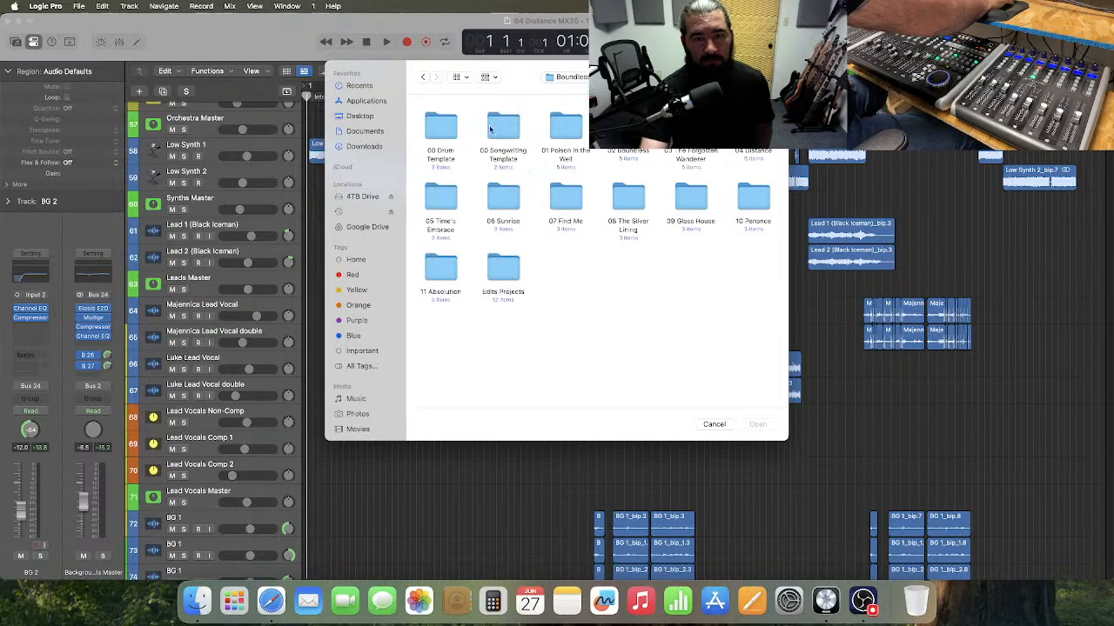
{"action": "double_click", "coordinate": [440, 202]}
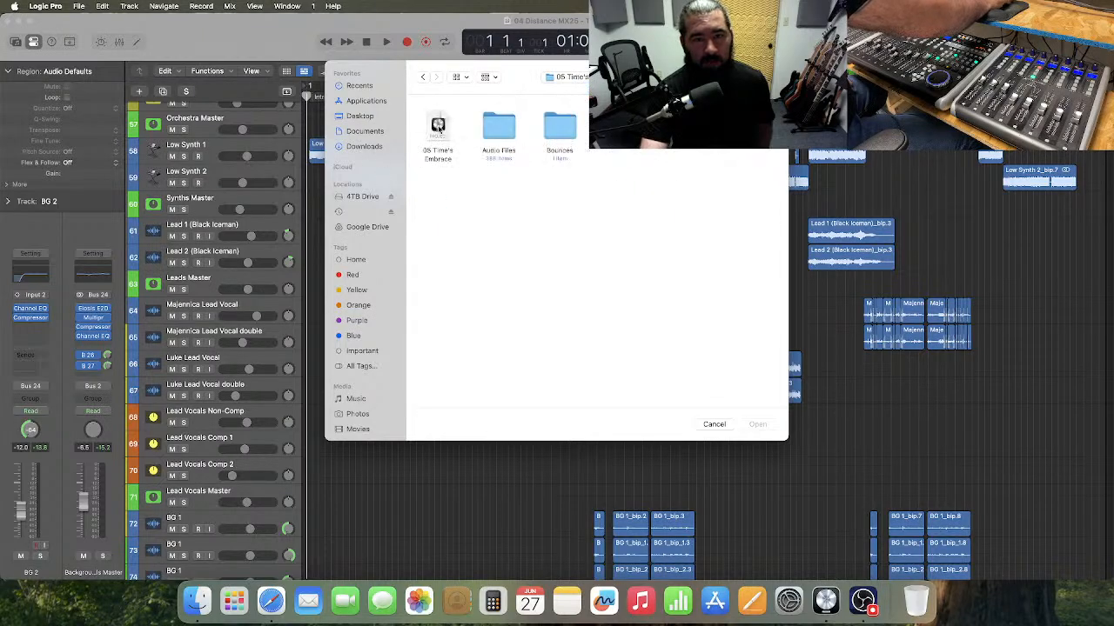
{"action": "double_click", "coordinate": [438, 128]}
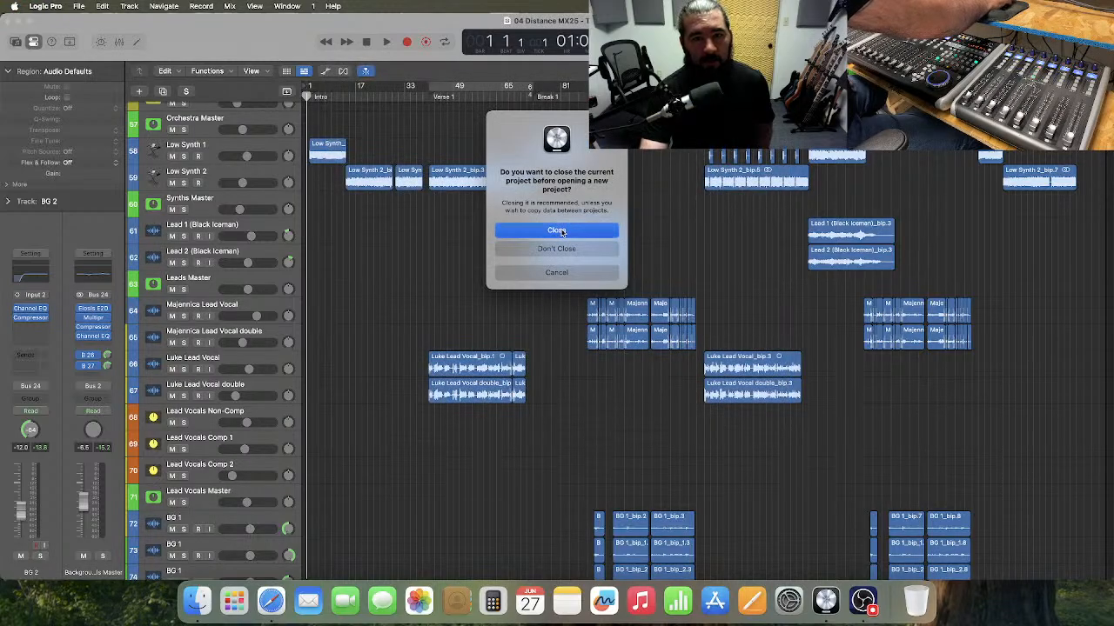
{"action": "left_click", "coordinate": [562, 232]}
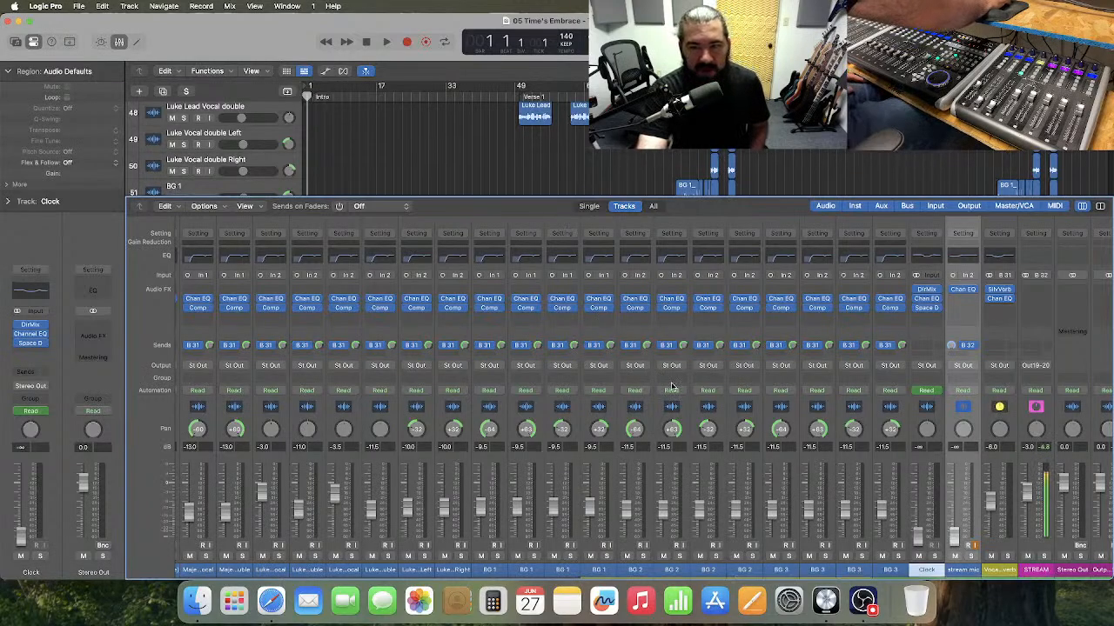
- Examine the mixer's channel strips from the Click and drums through the vocals to the Master for plug-ins, sends and outputs
{"action": "scroll", "coordinate": [671, 386], "scroll_direction": "right", "scroll_amount": 2}
{"action": "scroll", "coordinate": [671, 386], "scroll_direction": "left", "scroll_amount": 1}
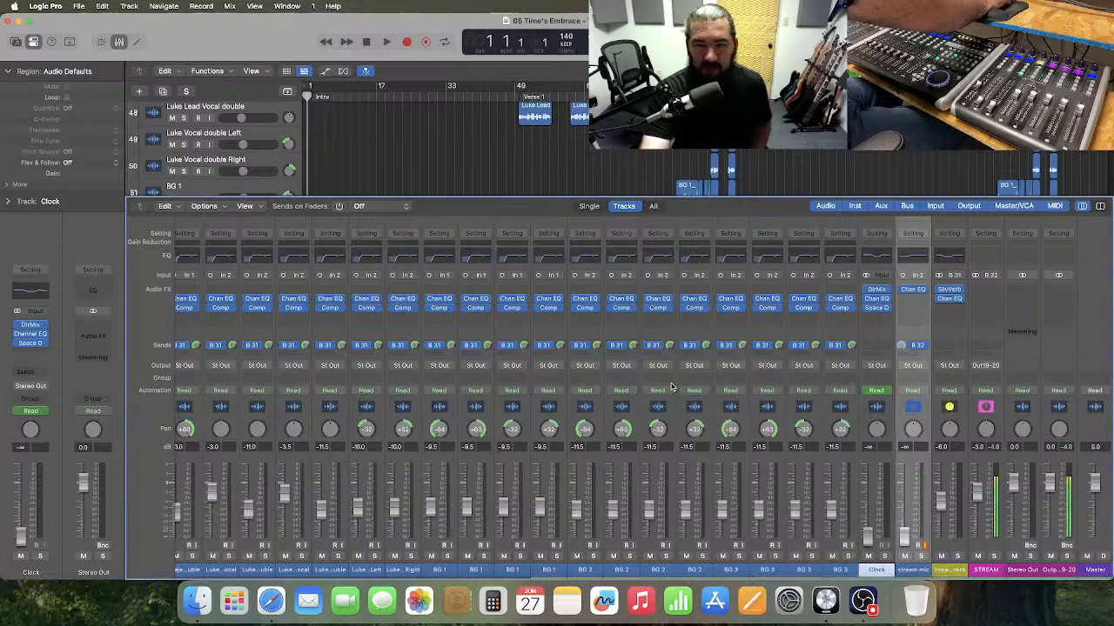
{"action": "scroll", "coordinate": [672, 387], "scroll_direction": "left", "scroll_amount": 3}
{"action": "scroll", "coordinate": [672, 387], "scroll_direction": "left", "scroll_amount": 20}
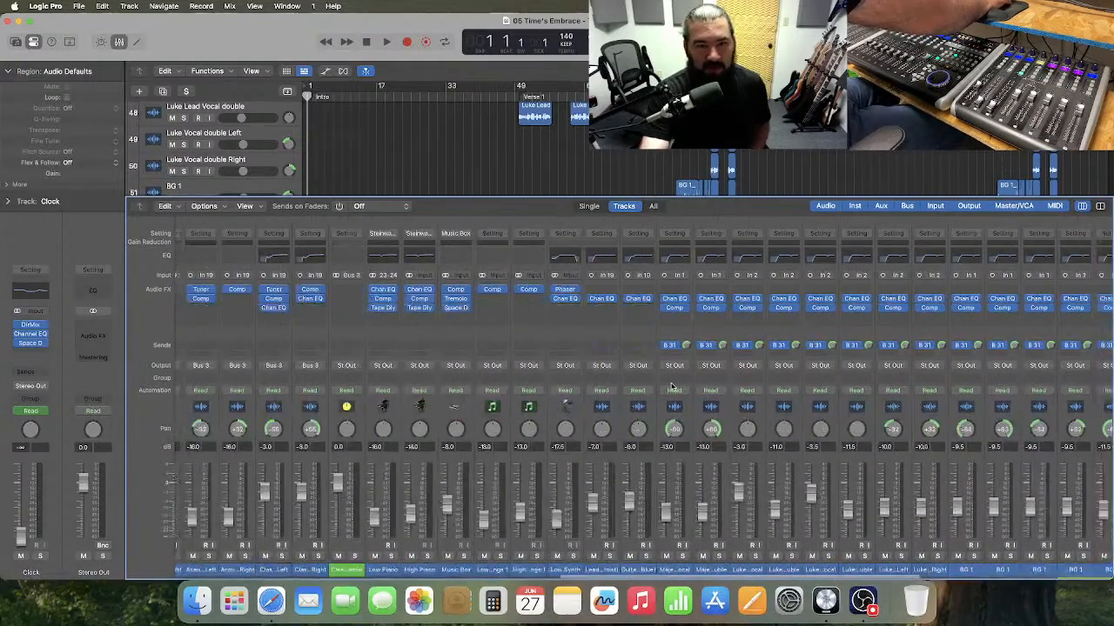
{"action": "scroll", "coordinate": [671, 387], "scroll_direction": "left", "scroll_amount": 20}
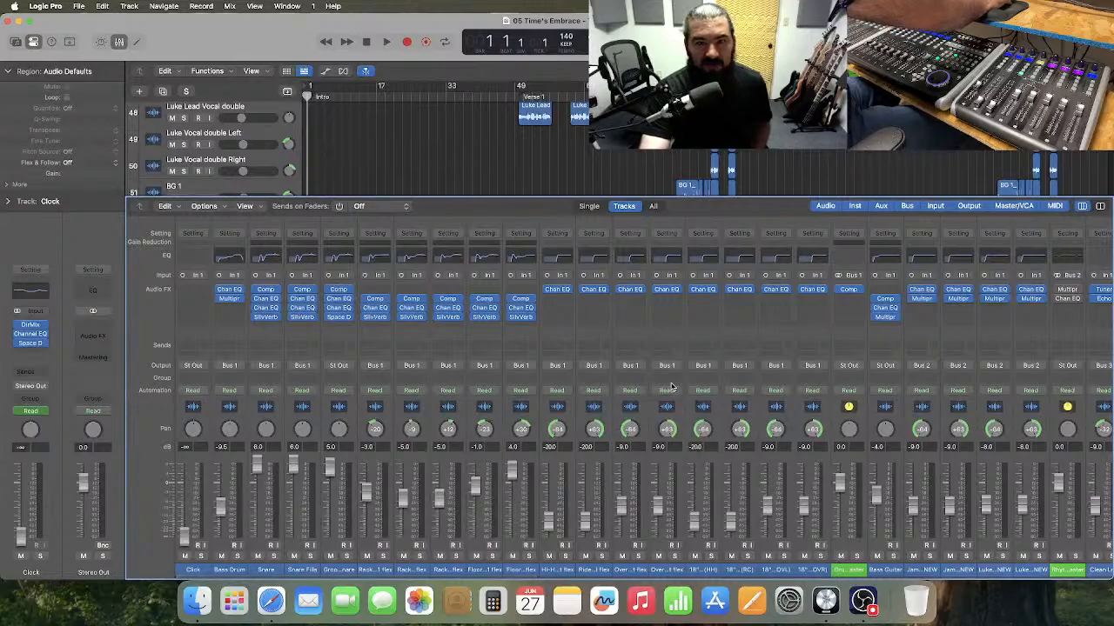
{"action": "scroll", "coordinate": [671, 386], "scroll_direction": "right", "scroll_amount": 20}
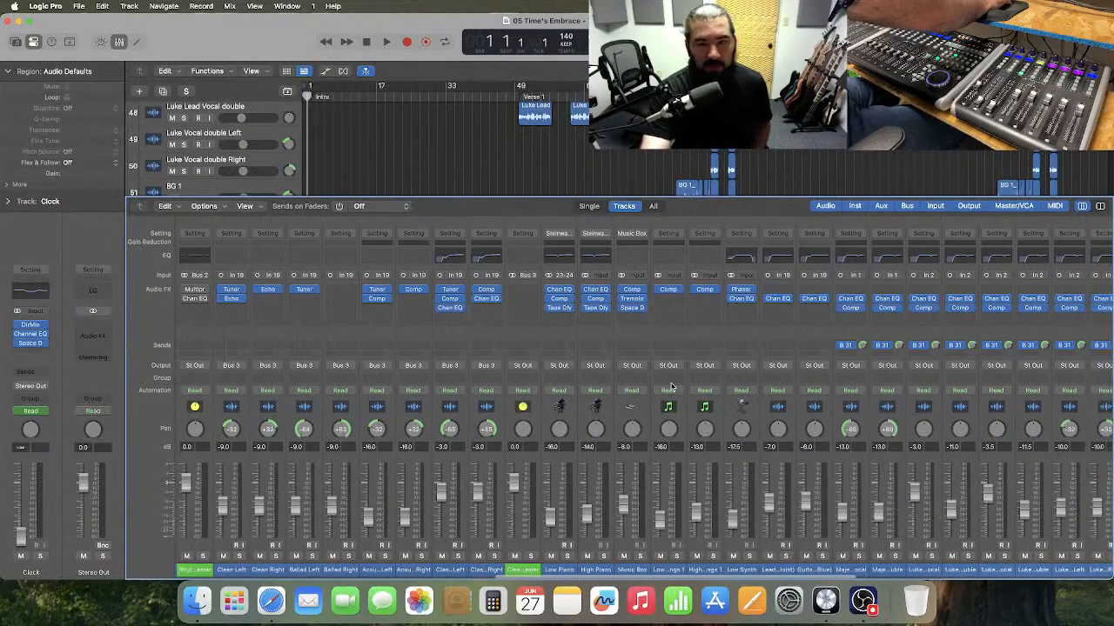
{"action": "scroll", "coordinate": [671, 386], "scroll_direction": "right", "scroll_amount": 20}
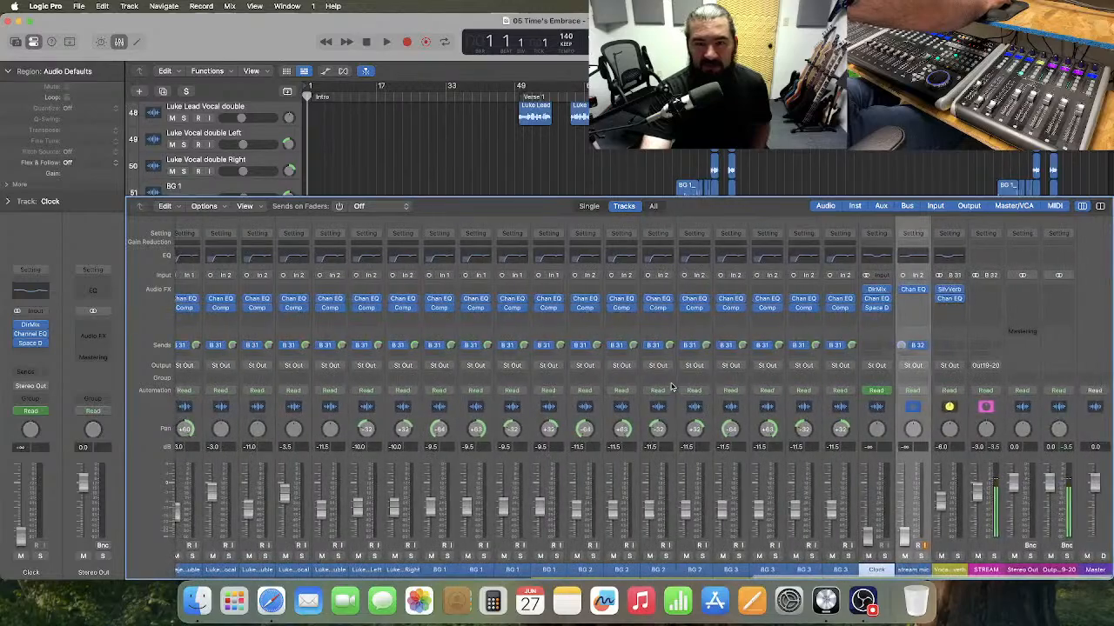
{"action": "scroll", "coordinate": [672, 387], "scroll_direction": "left", "scroll_amount": 20}
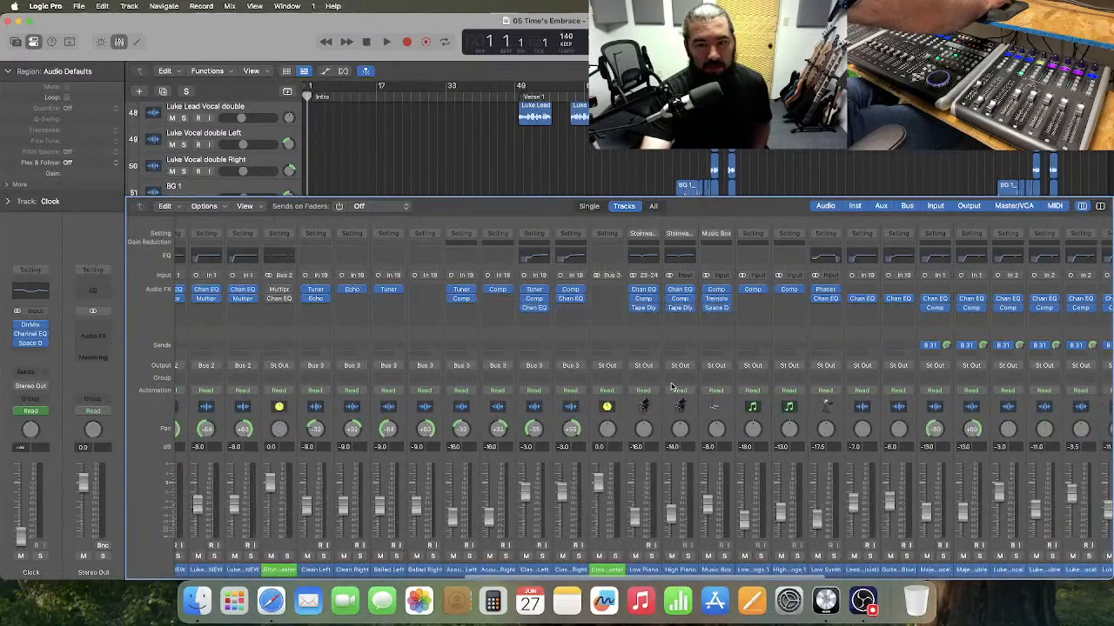
{"action": "scroll", "coordinate": [672, 386], "scroll_direction": "left", "scroll_amount": 15}
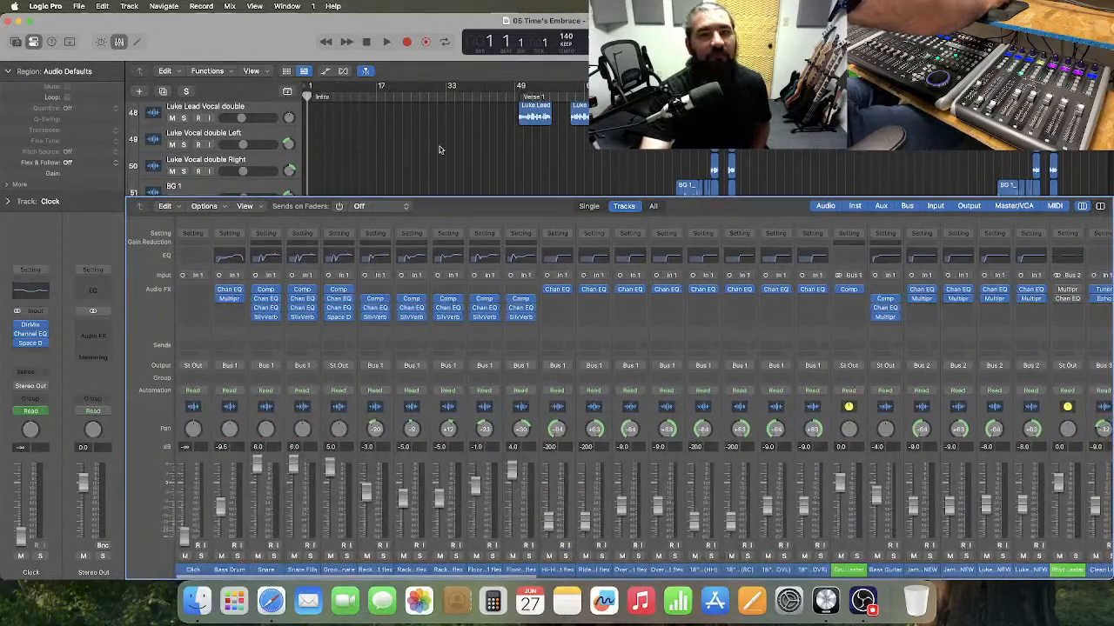
- Hide the mixer and go up the track list to the Click and drum tracks
{"action": "left_click", "coordinate": [440, 148]}
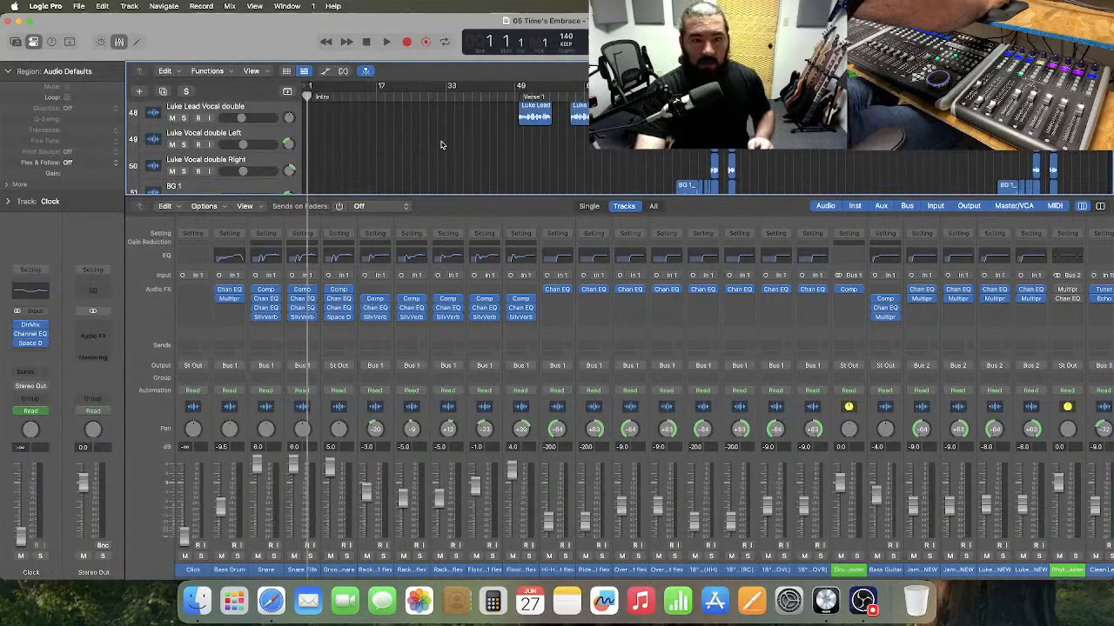
{"action": "key", "text": "x"}
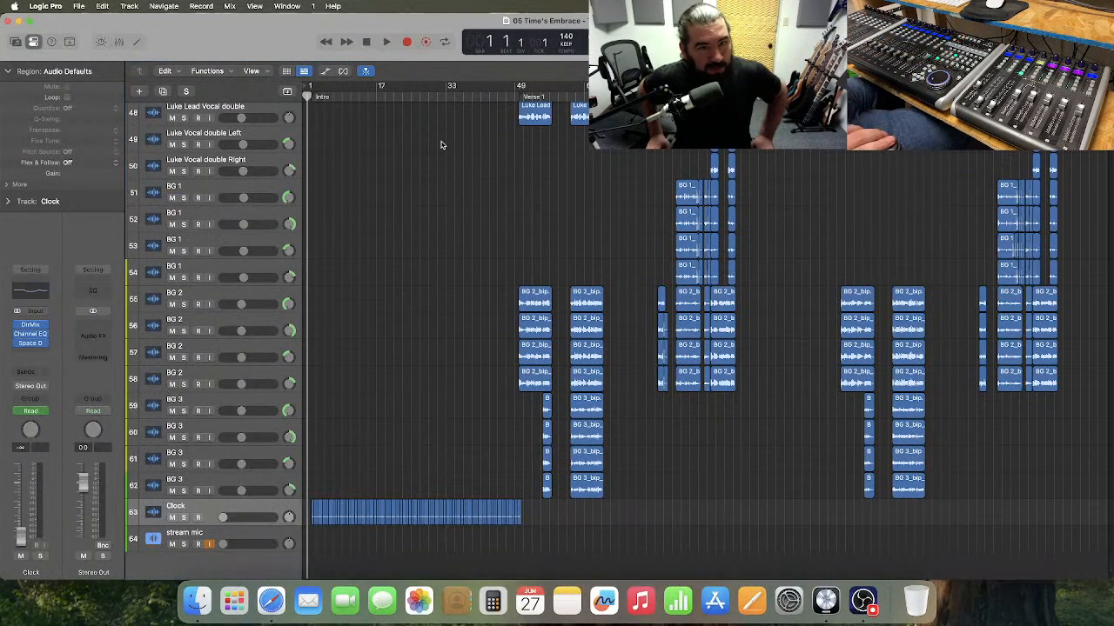
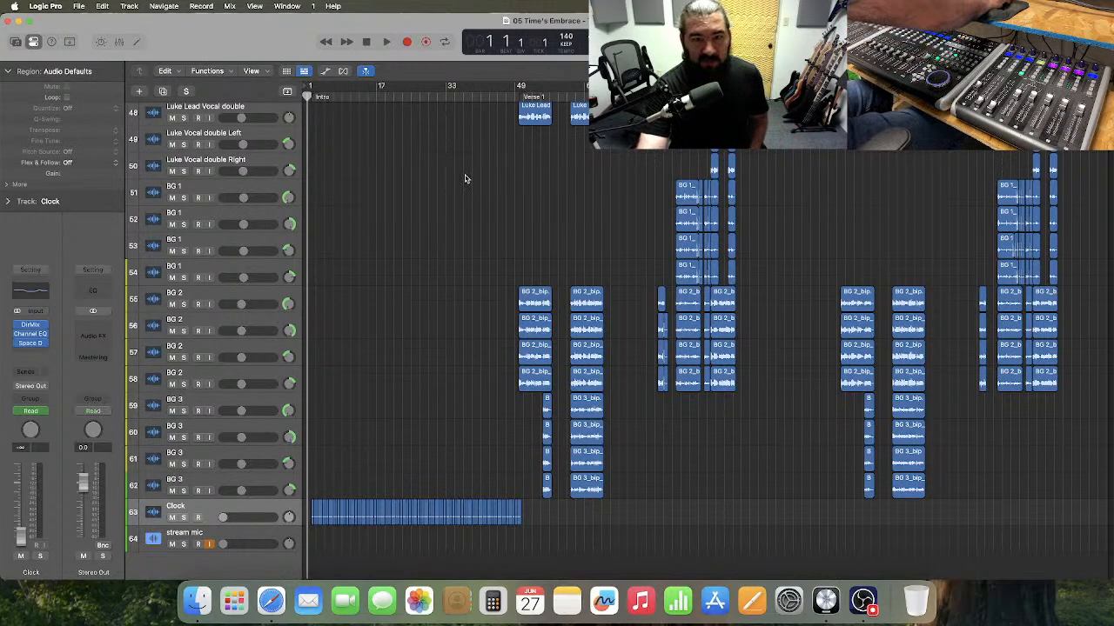
{"action": "scroll", "coordinate": [465, 178], "scroll_direction": "up", "scroll_amount": 1}
{"action": "scroll", "coordinate": [470, 196], "scroll_direction": "up", "scroll_amount": 10}
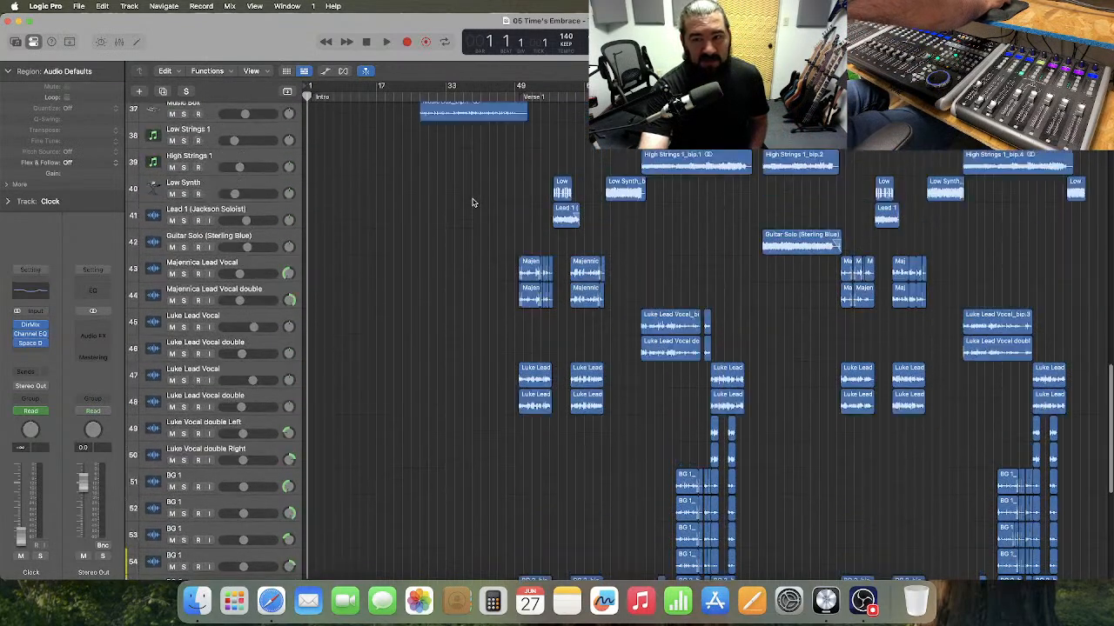
{"action": "scroll", "coordinate": [473, 202], "scroll_direction": "up", "scroll_amount": 20}
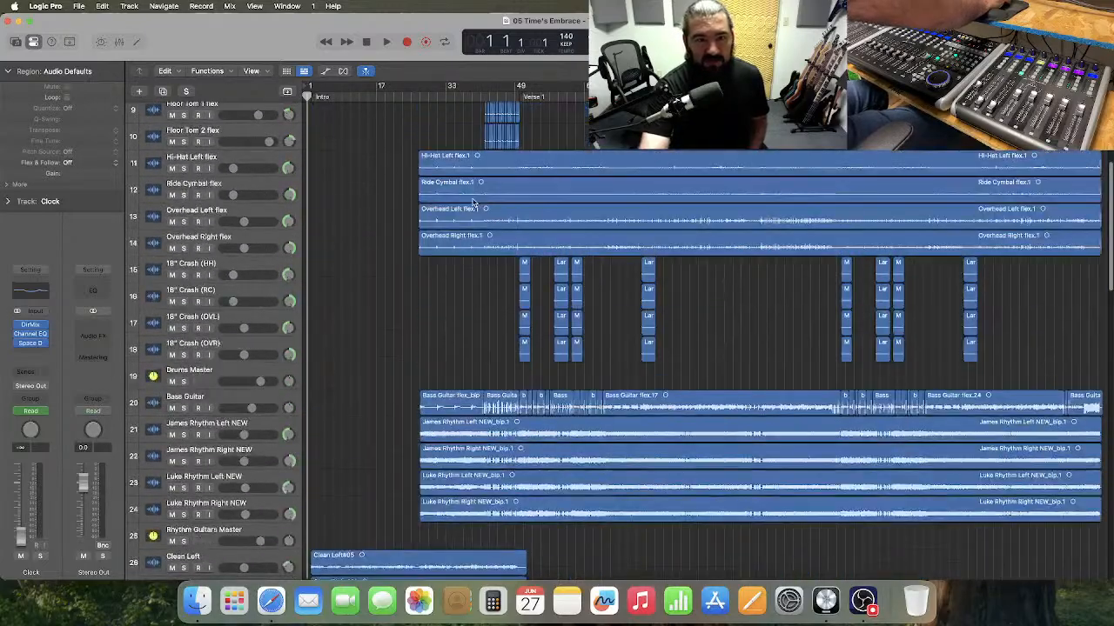
{"action": "scroll", "coordinate": [472, 202], "scroll_direction": "up", "scroll_amount": 3}
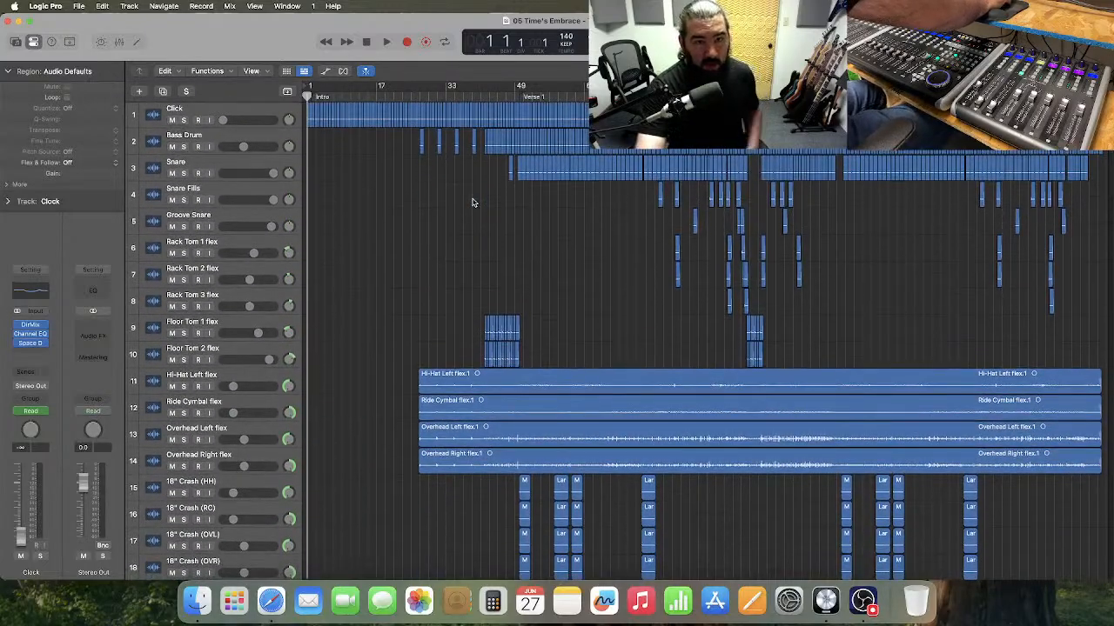
- Examine the track list from the drums through guitars, keys, strings and vocals to the Clock and stream mic tracks
{"action": "scroll", "coordinate": [472, 202], "scroll_direction": "down", "scroll_amount": 5}
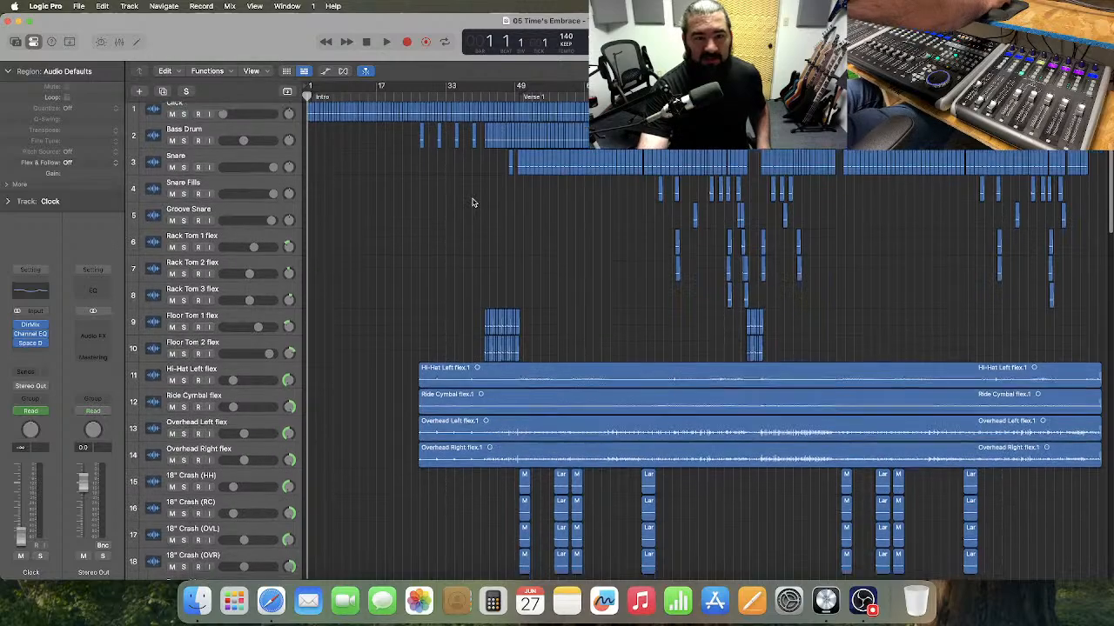
{"action": "scroll", "coordinate": [473, 203], "scroll_direction": "down", "scroll_amount": 10}
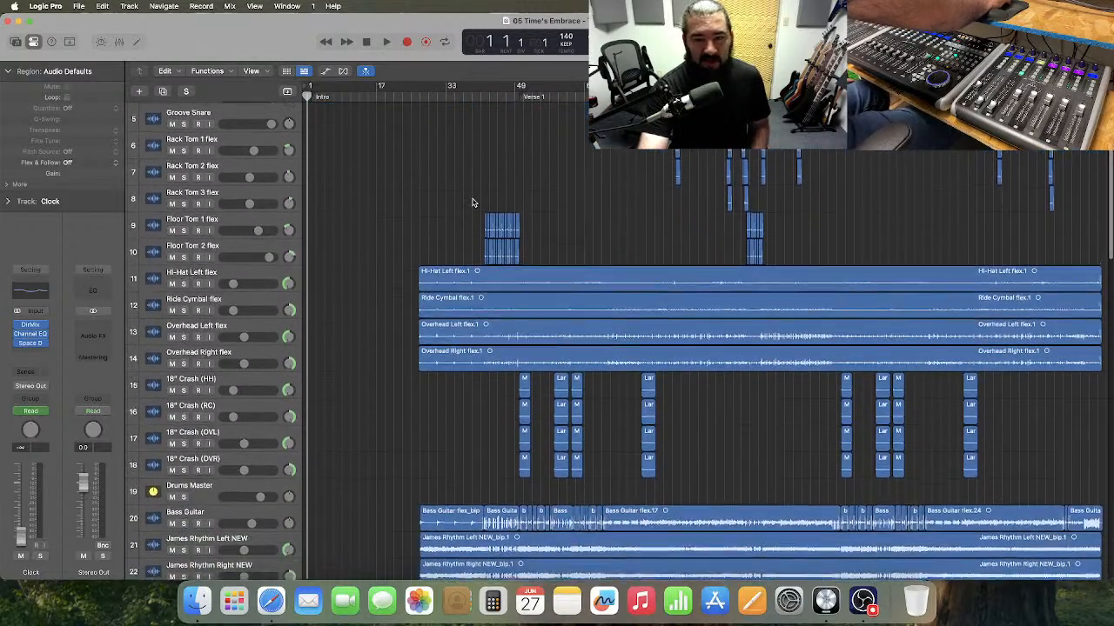
{"action": "scroll", "coordinate": [472, 203], "scroll_direction": "down", "scroll_amount": 1}
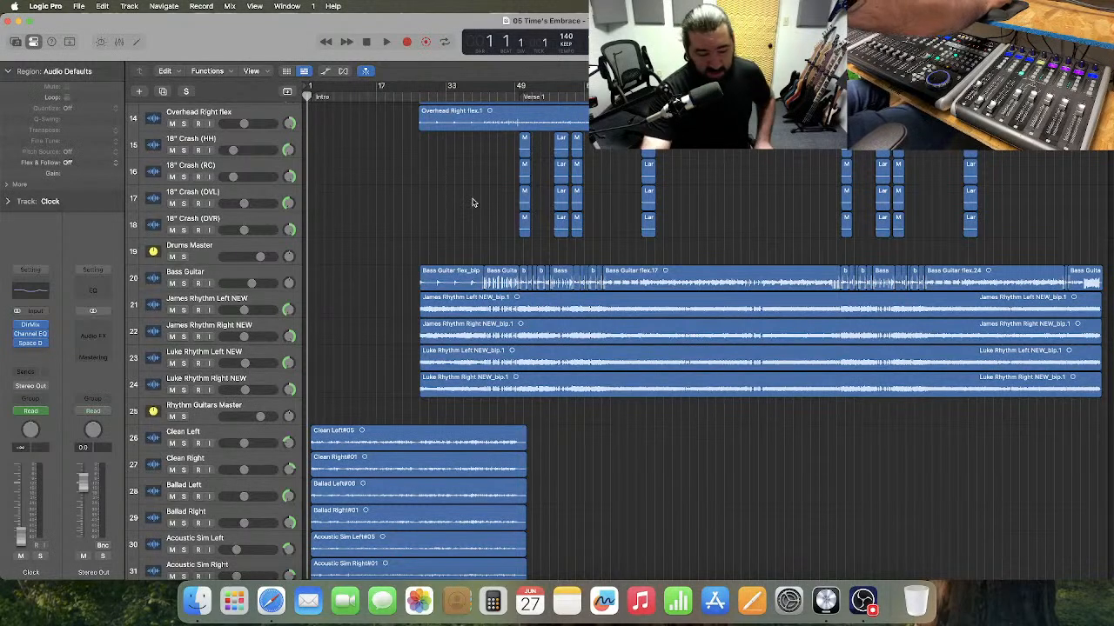
{"action": "scroll", "coordinate": [472, 203], "scroll_direction": "down", "scroll_amount": 2}
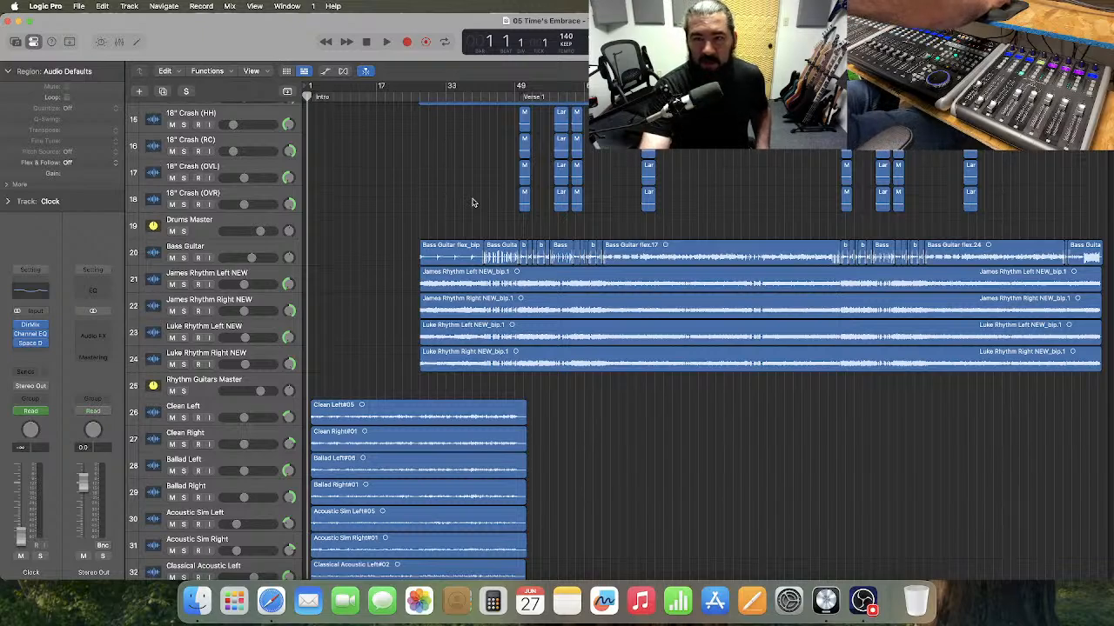
{"action": "scroll", "coordinate": [473, 203], "scroll_direction": "down", "scroll_amount": 1}
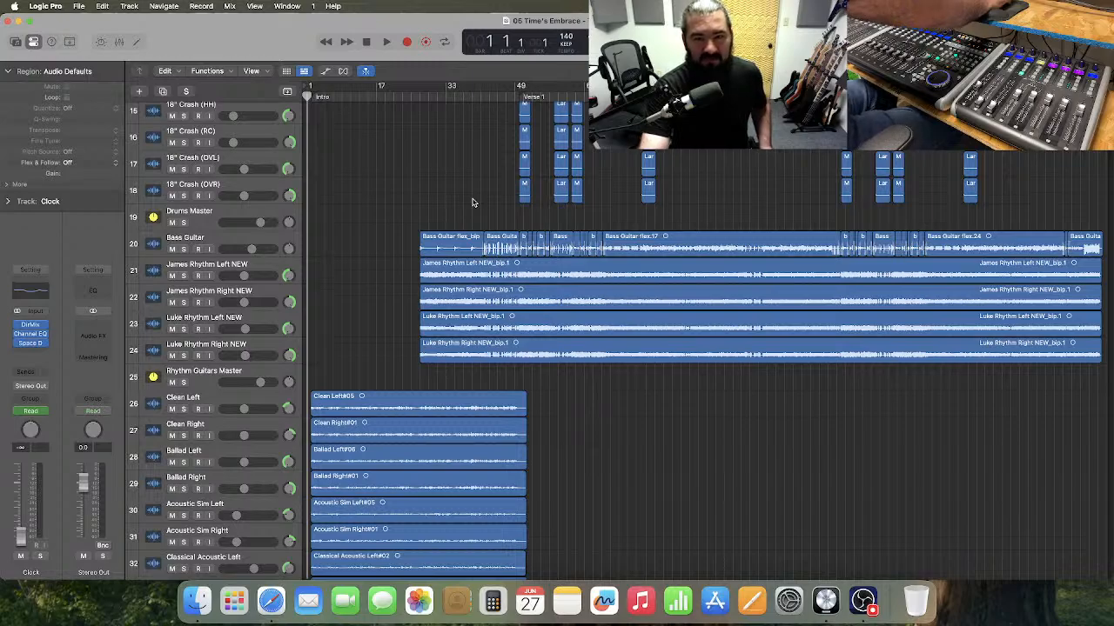
{"action": "scroll", "coordinate": [472, 203], "scroll_direction": "down", "scroll_amount": 5}
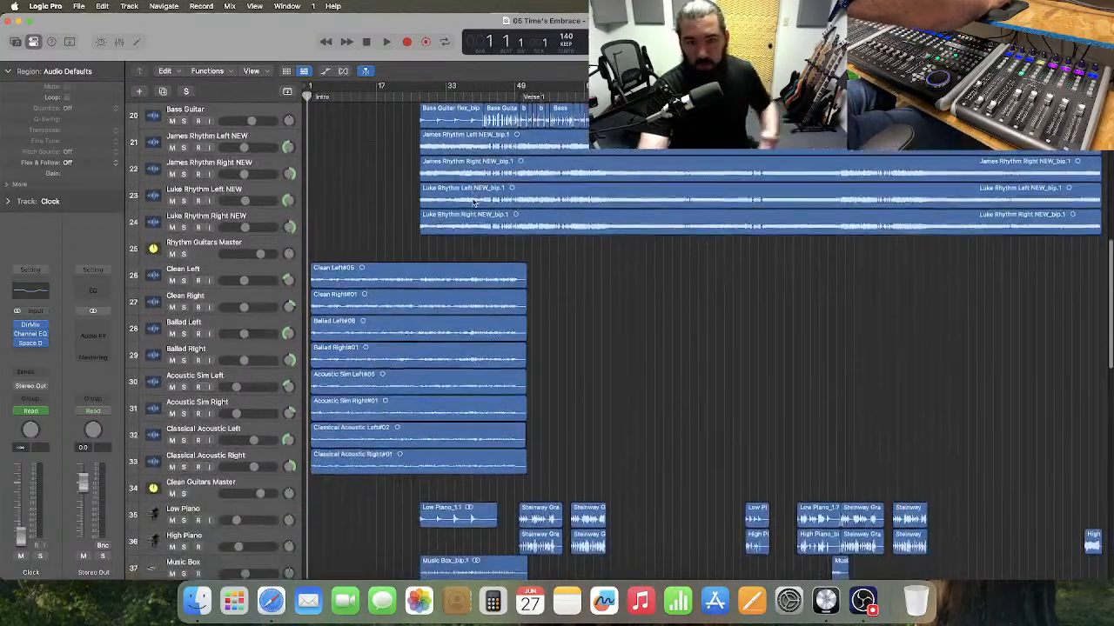
{"action": "scroll", "coordinate": [472, 203], "scroll_direction": "down", "scroll_amount": 5}
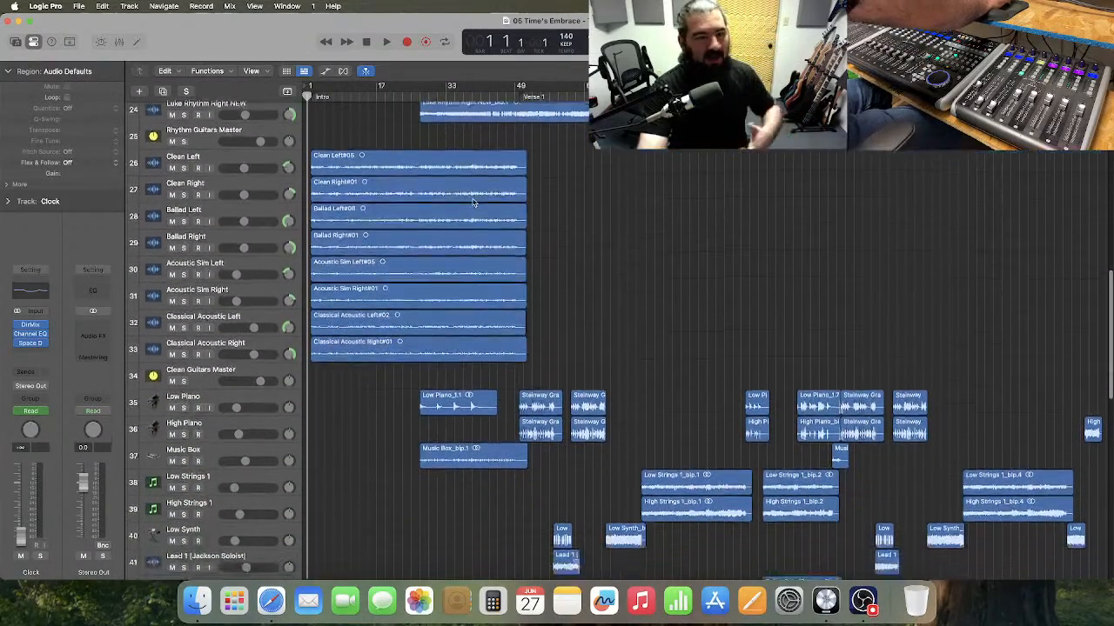
{"action": "scroll", "coordinate": [472, 203], "scroll_direction": "down", "scroll_amount": 2}
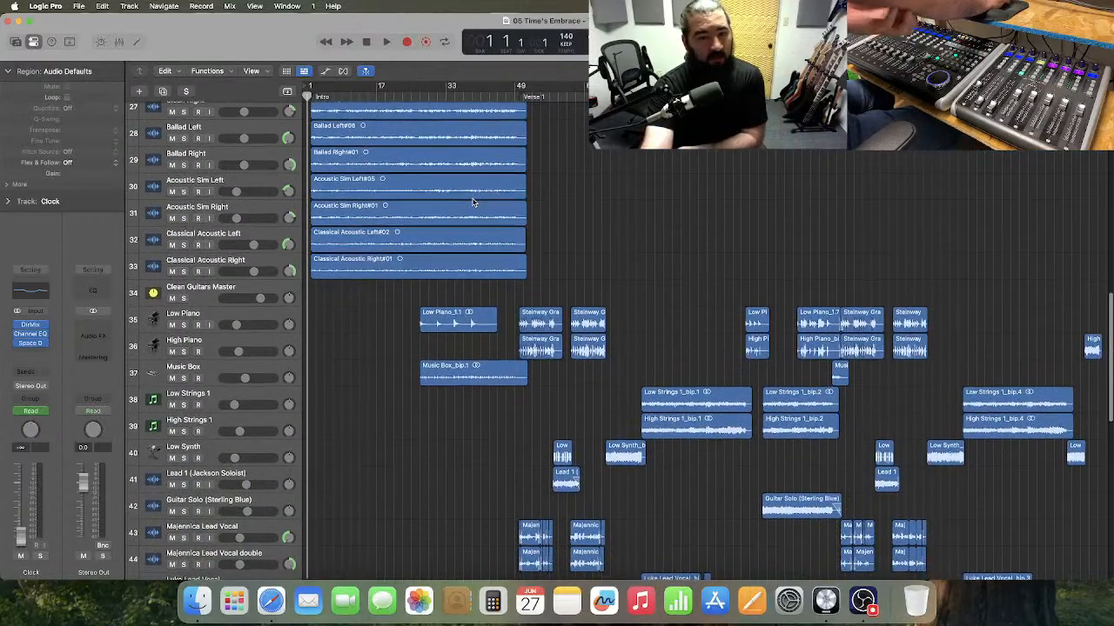
{"action": "scroll", "coordinate": [473, 203], "scroll_direction": "down", "scroll_amount": 2}
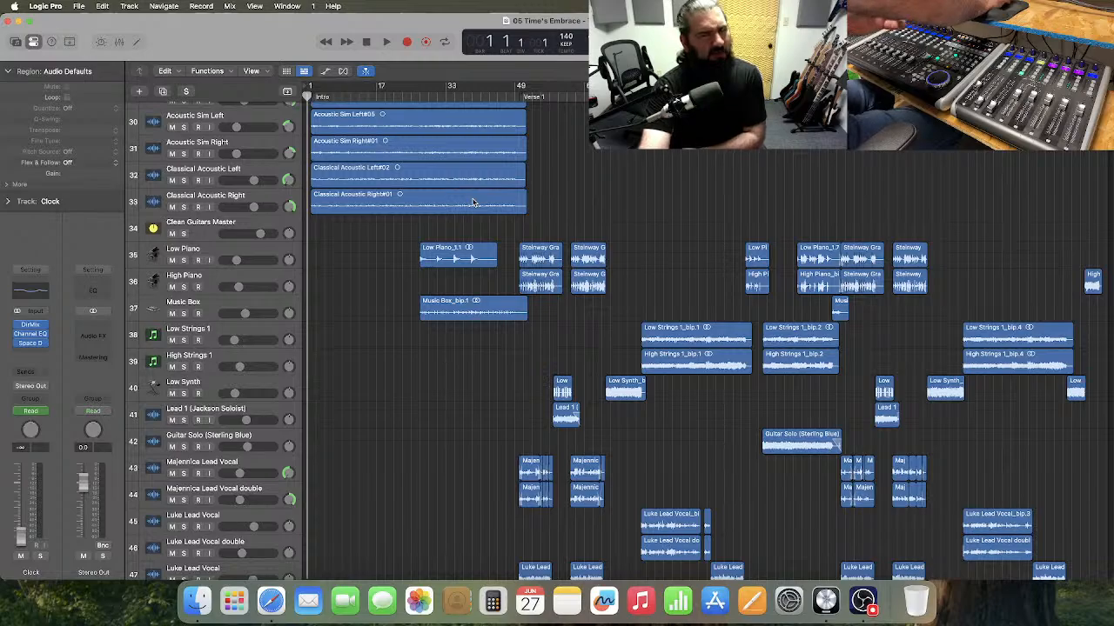
{"action": "scroll", "coordinate": [473, 203], "scroll_direction": "down", "scroll_amount": 7}
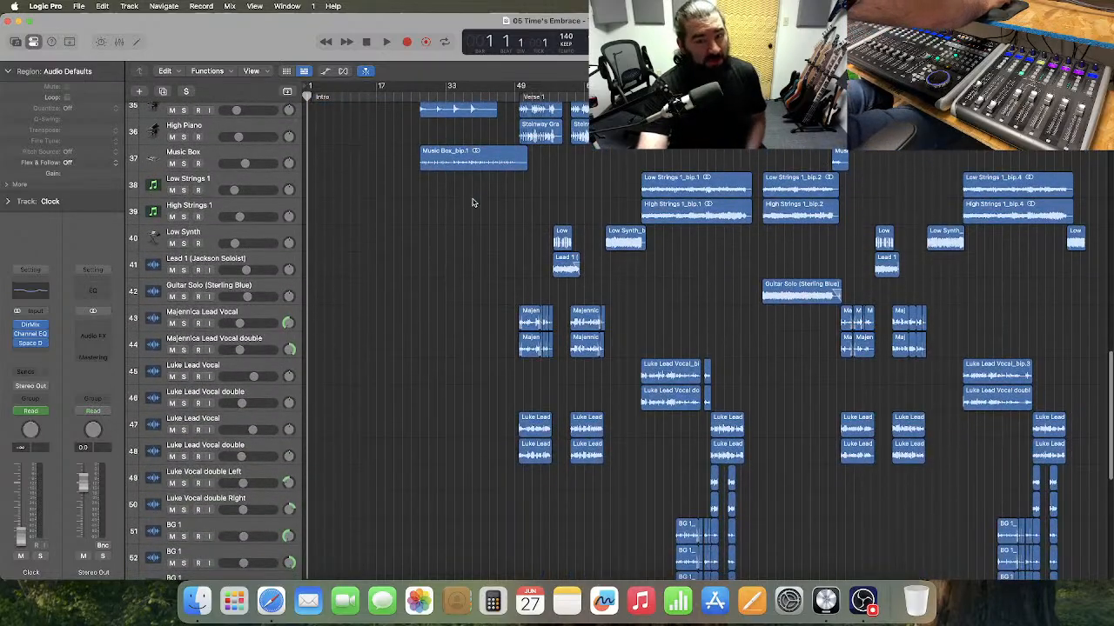
{"action": "scroll", "coordinate": [473, 203], "scroll_direction": "down", "scroll_amount": 8}
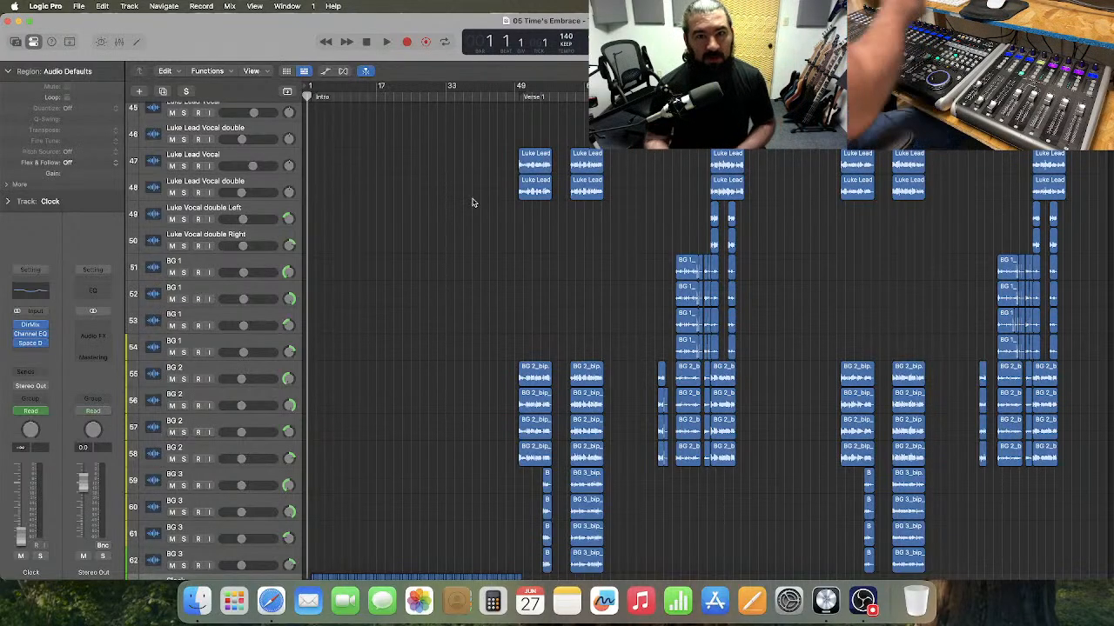
{"action": "scroll", "coordinate": [472, 203], "scroll_direction": "down", "scroll_amount": 3}
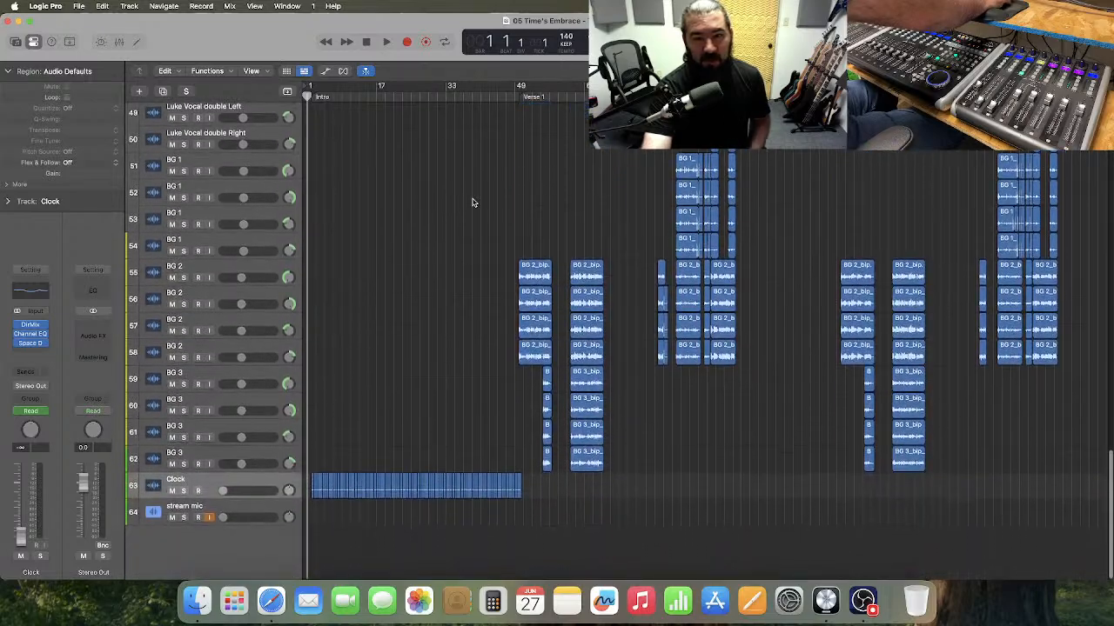
{"action": "scroll", "coordinate": [473, 203], "scroll_direction": "up", "scroll_amount": 4}
{"action": "scroll", "coordinate": [472, 203], "scroll_direction": "up", "scroll_amount": 3}
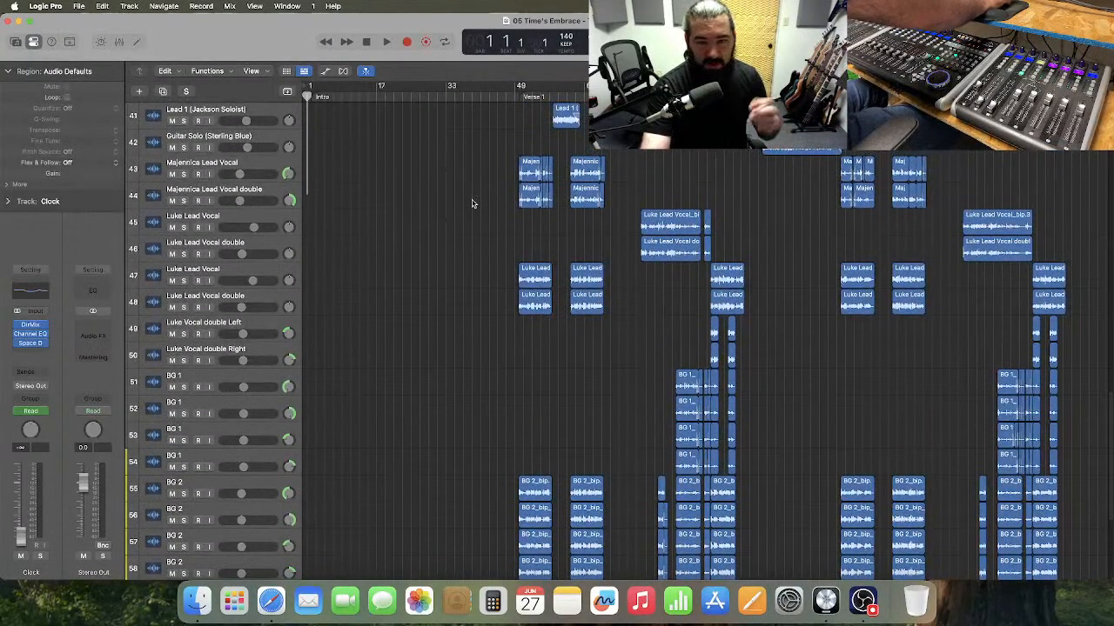
- Show the mixer and examine the channel strips from the vocals back to the Click and drums
{"action": "key", "text": "x"}
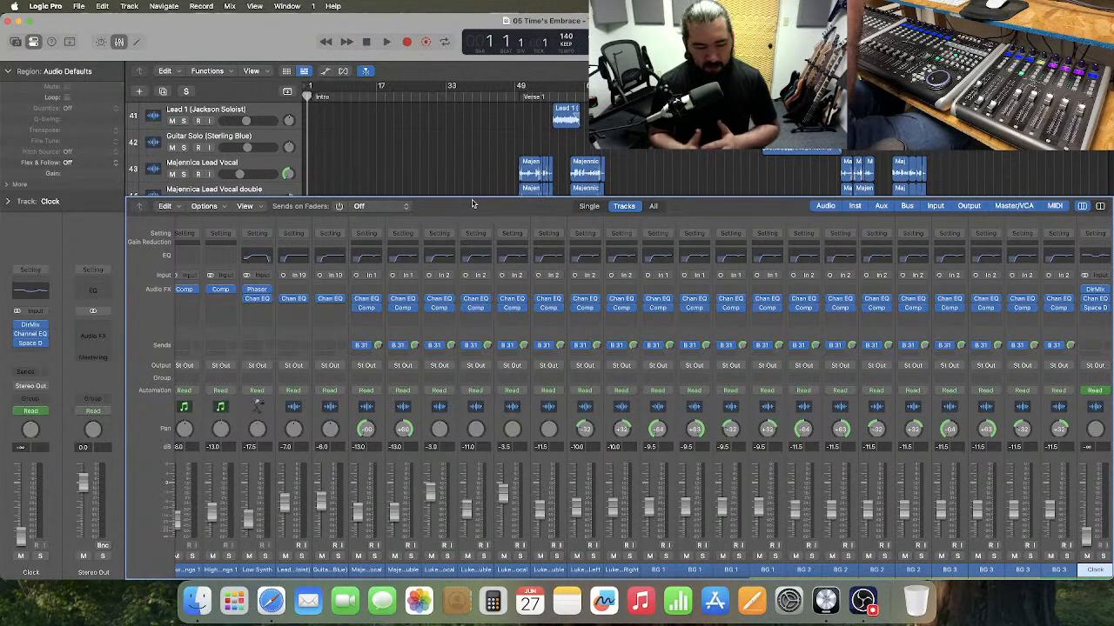
{"action": "scroll", "coordinate": [535, 452], "scroll_direction": "left", "scroll_amount": 10}
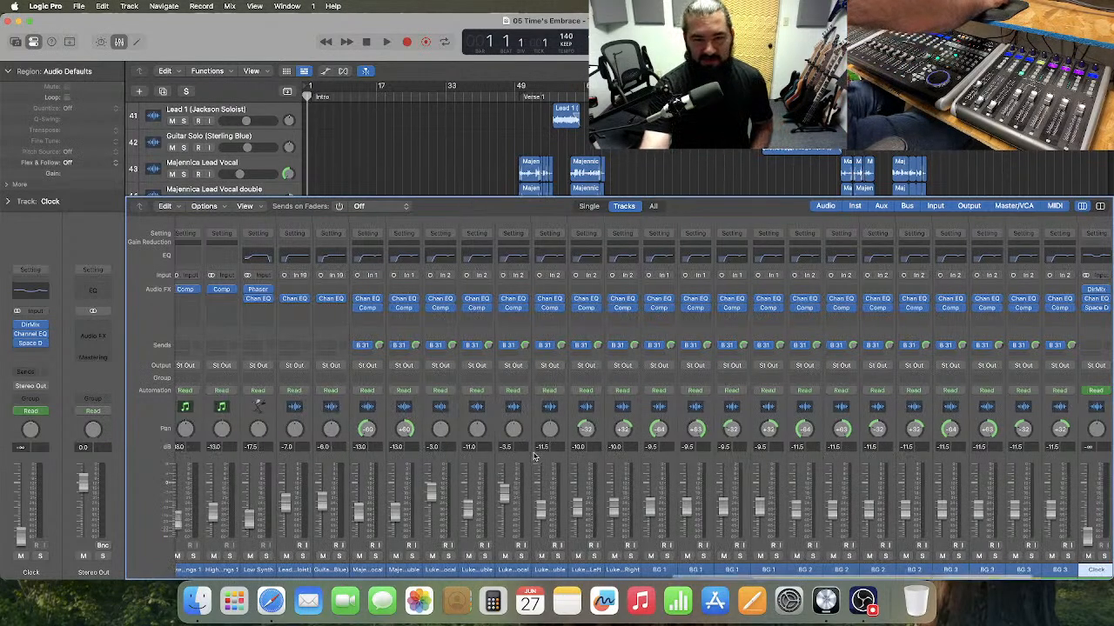
{"action": "scroll", "coordinate": [534, 455], "scroll_direction": "left", "scroll_amount": 5}
{"action": "scroll", "coordinate": [534, 455], "scroll_direction": "left", "scroll_amount": 10}
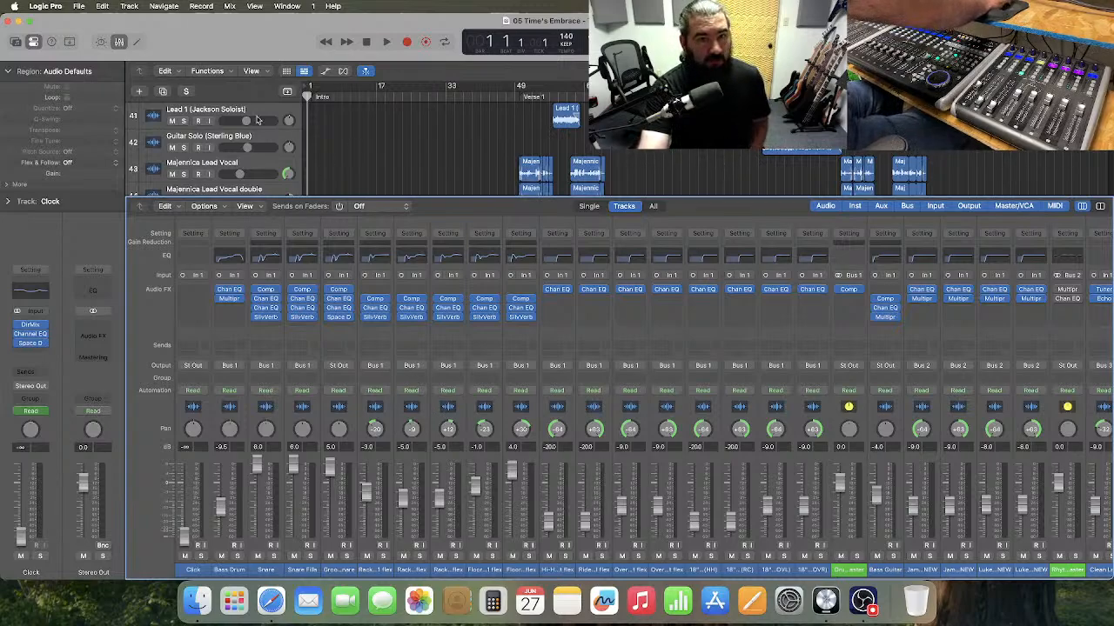
- Save the project under a new name starting with 05 Time's Embrace MX2 in its song folder, organized as a folder
{"action": "left_click", "coordinate": [79, 6]}
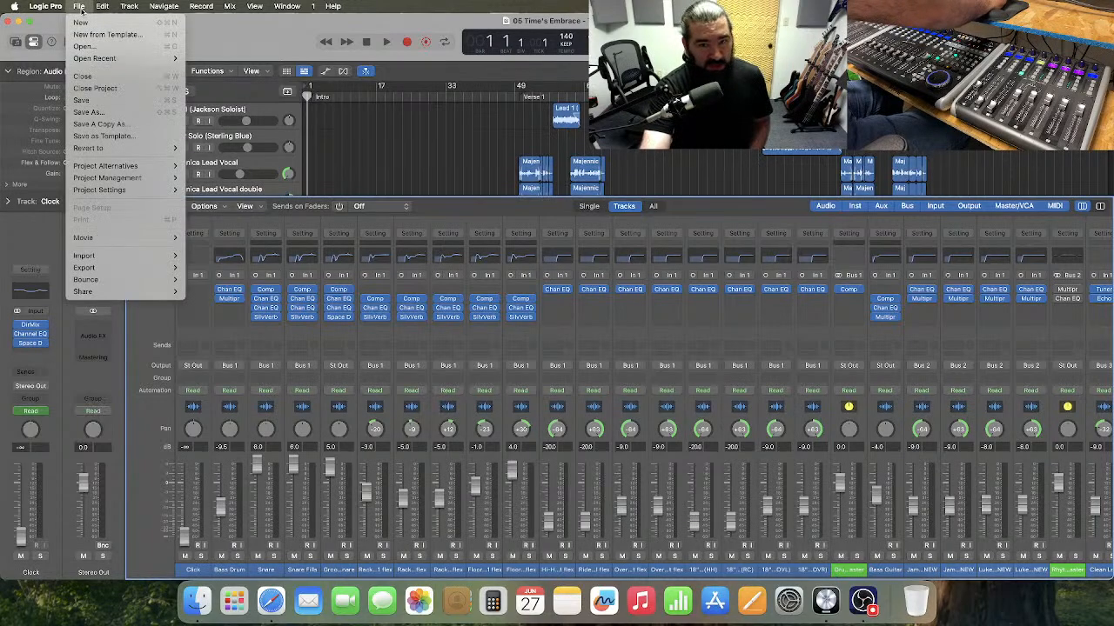
{"action": "left_click", "coordinate": [134, 117]}
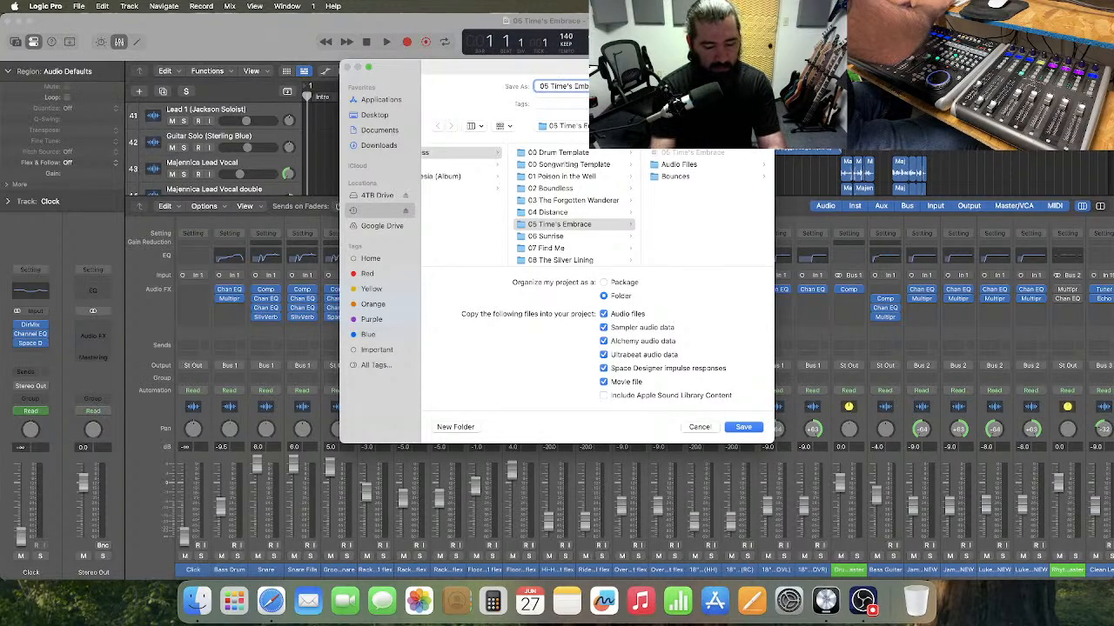
{"action": "key", "text": "Return"}
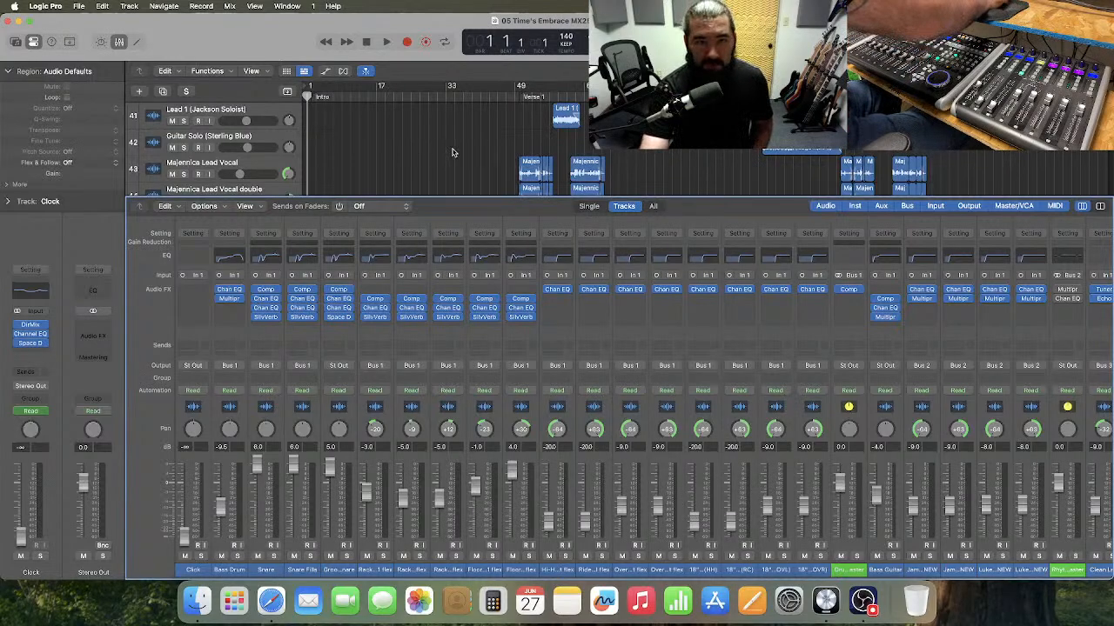
- Hide the mixer and delete the Click track together with its regions
{"action": "left_click", "coordinate": [119, 42]}
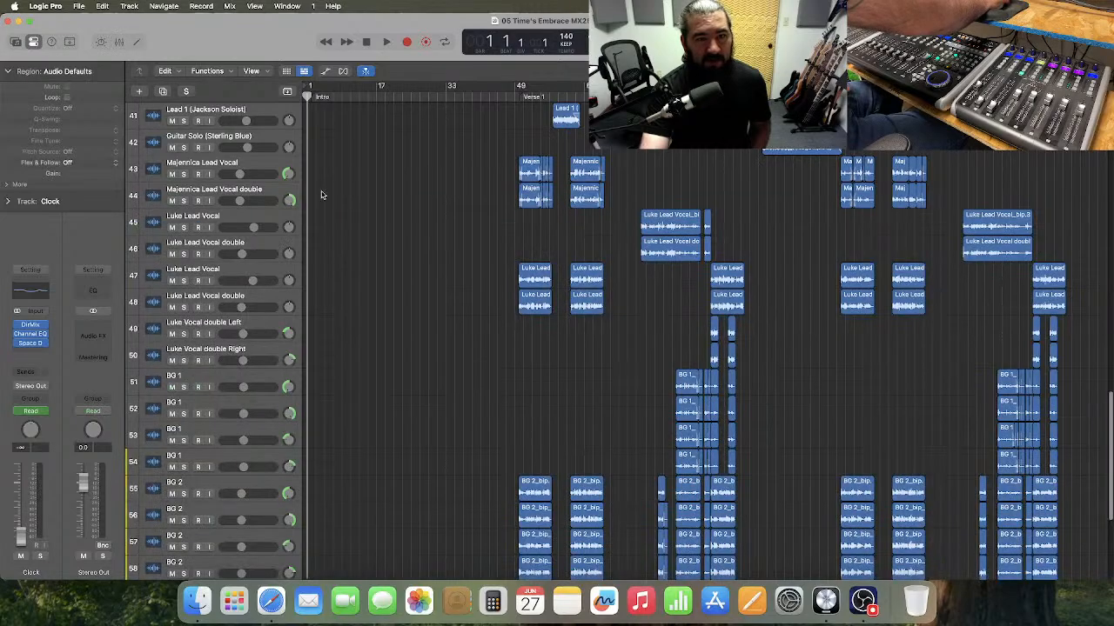
{"action": "scroll", "coordinate": [410, 209], "scroll_direction": "up", "scroll_amount": 15}
{"action": "left_click", "coordinate": [239, 113]}
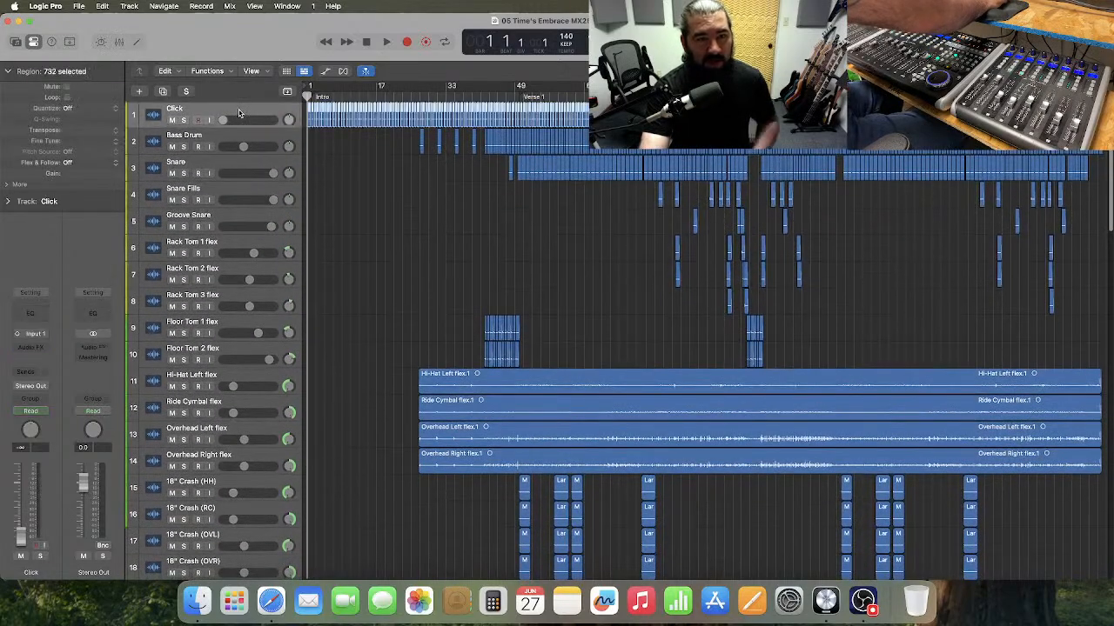
{"action": "key", "text": "Delete"}
{"action": "key", "text": "super+BackSpace"}
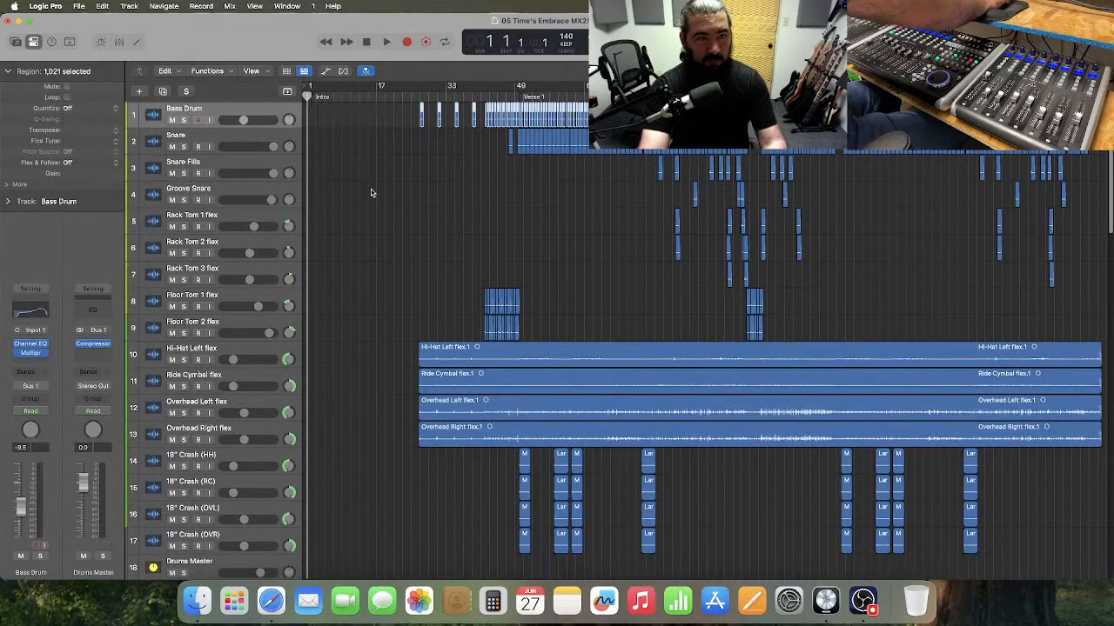
- Check the remaining tracks down to Clock and stream mic, and show the mixer
{"action": "scroll", "coordinate": [370, 189], "scroll_direction": "down", "scroll_amount": 3}
{"action": "scroll", "coordinate": [370, 189], "scroll_direction": "down", "scroll_amount": 20}
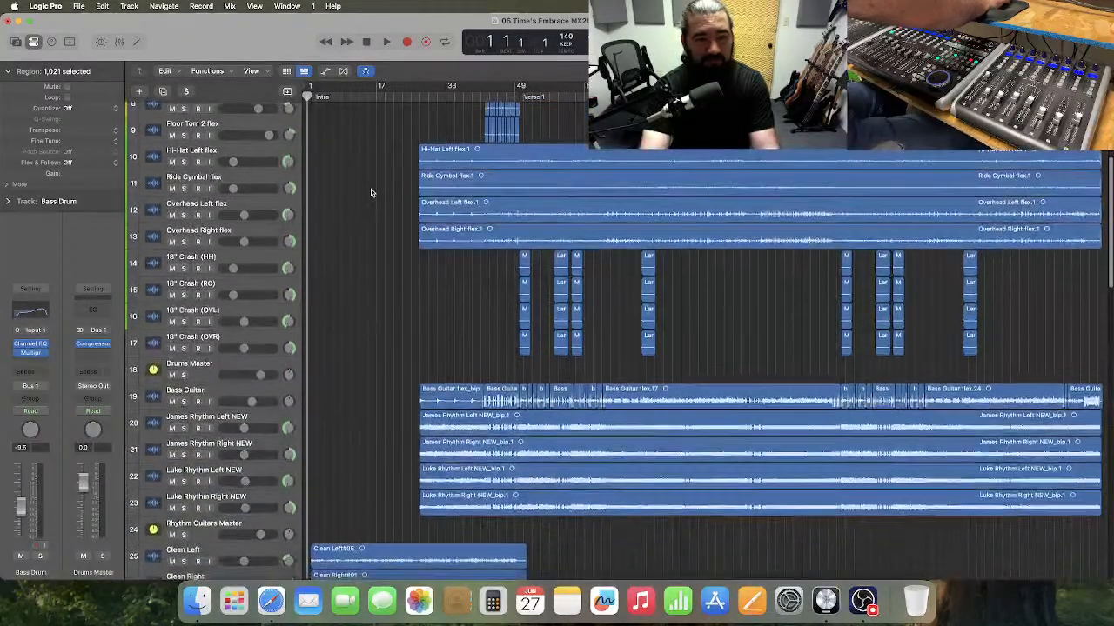
{"action": "scroll", "coordinate": [371, 192], "scroll_direction": "down", "scroll_amount": 11}
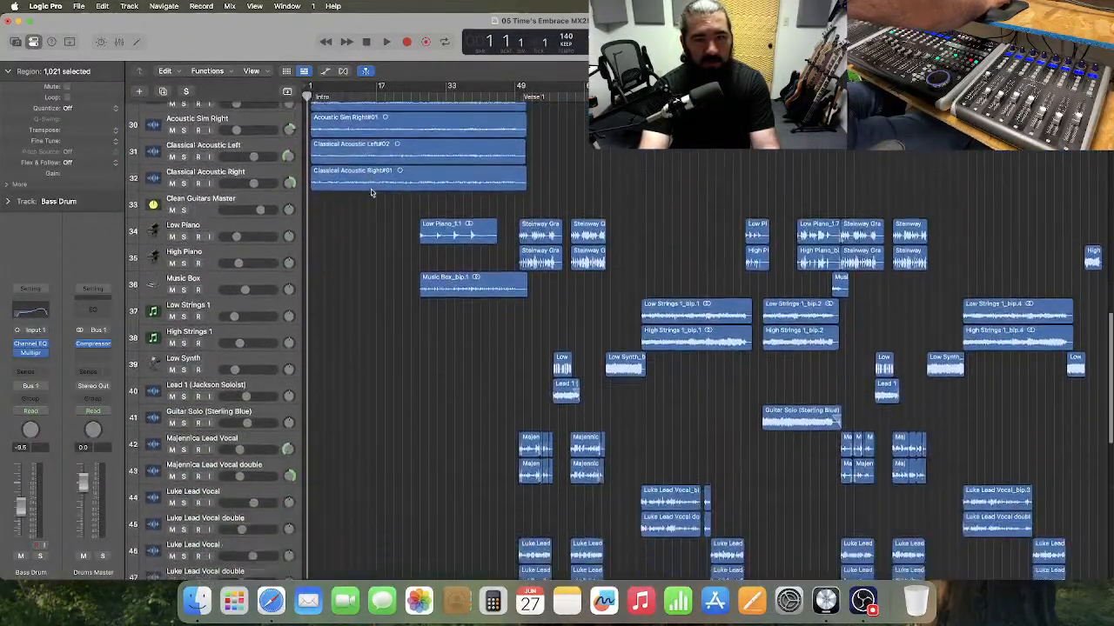
{"action": "scroll", "coordinate": [370, 189], "scroll_direction": "down", "scroll_amount": 13}
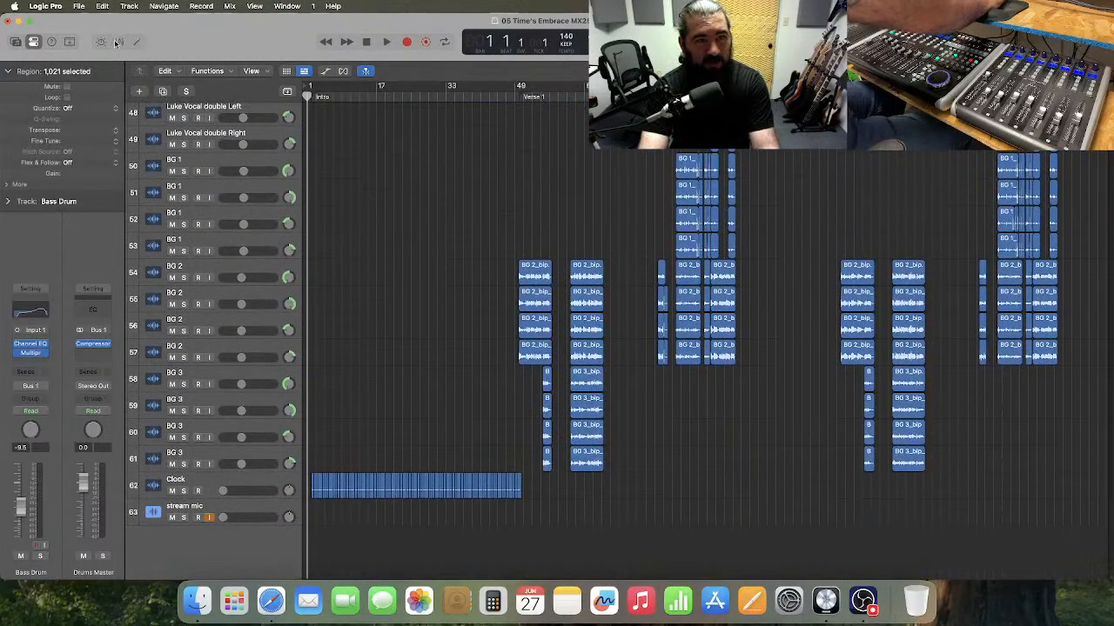
{"action": "key", "text": "x"}
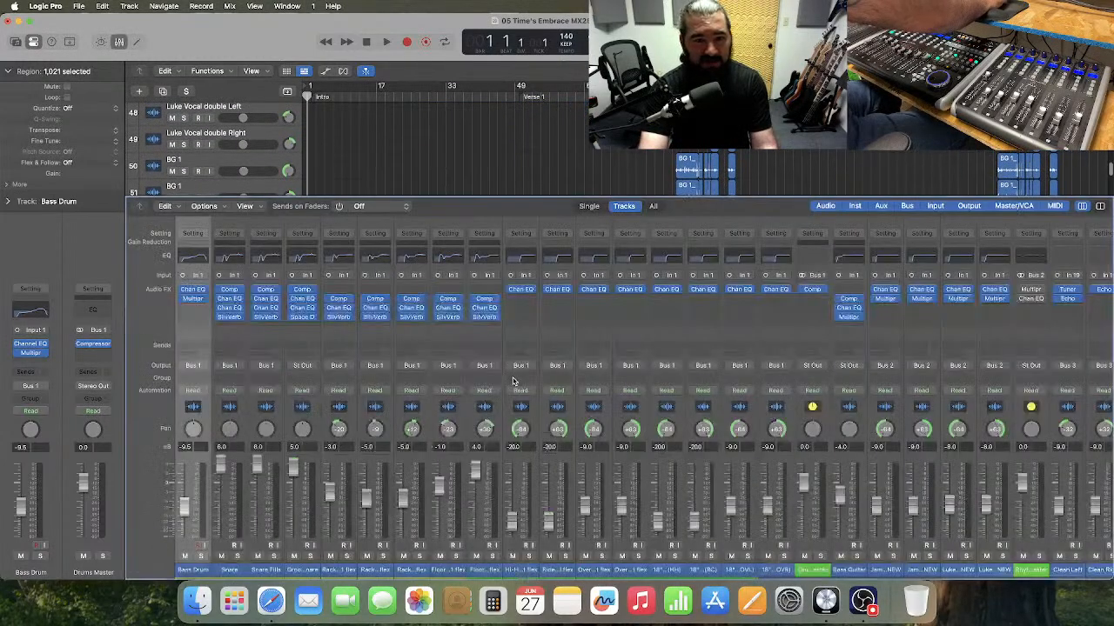
- Add Bus 32 STREAM sends at 0 dB to Drums Master, Bass Guitar, Rhythm Guitars Master, Clean Guitars Master through Clock, and Vocal Reverb together
{"action": "left_click", "coordinate": [826, 425]}
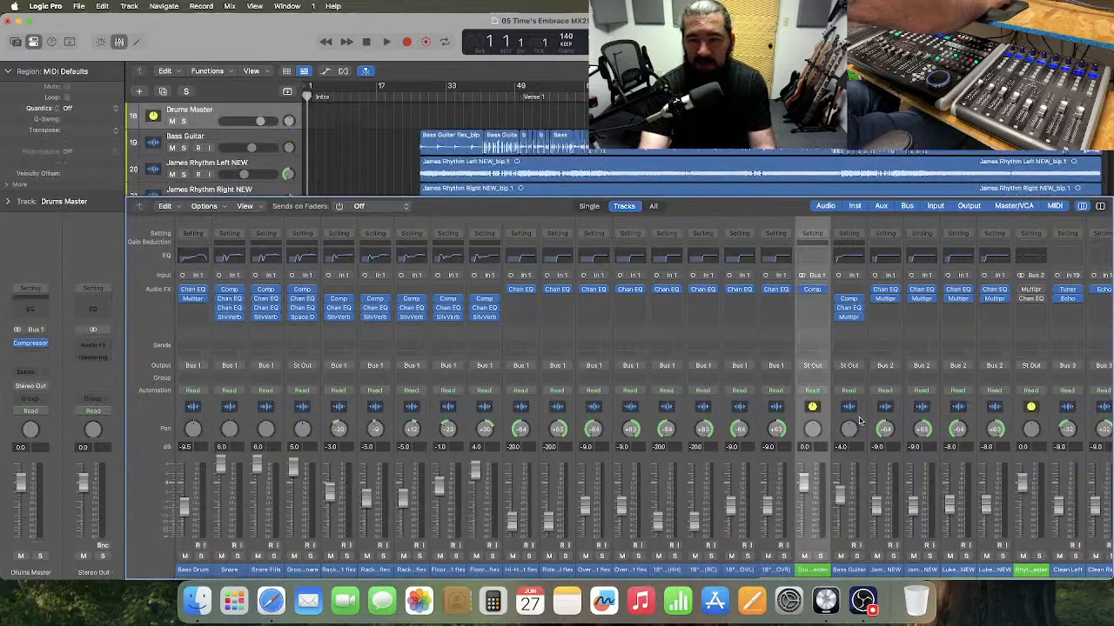
{"action": "left_click", "coordinate": [859, 425], "text": "shift"}
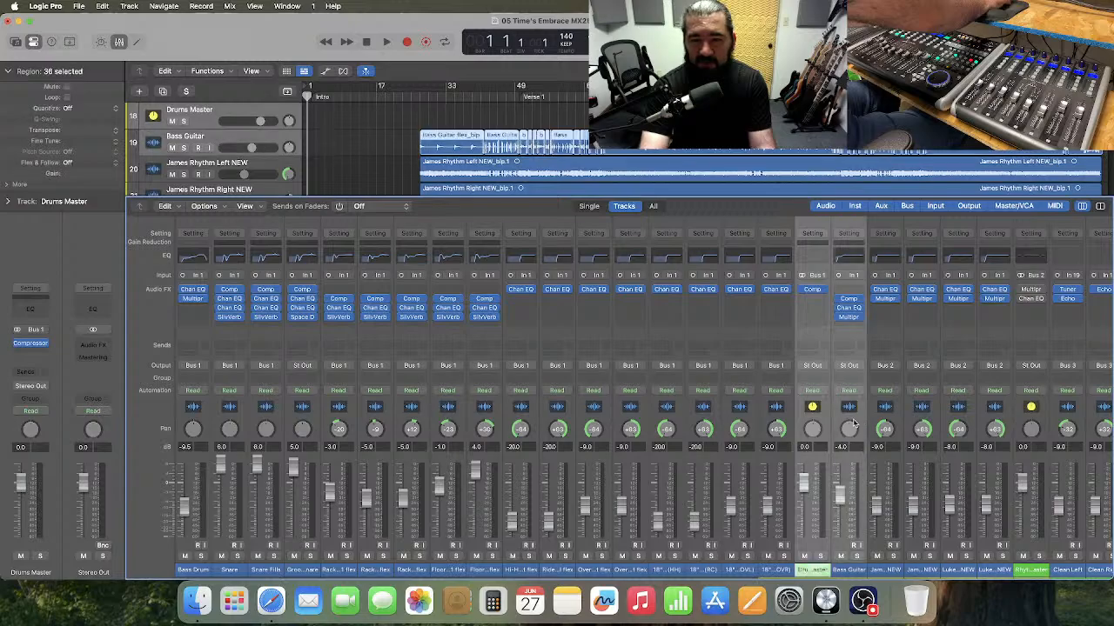
{"action": "left_click", "coordinate": [1018, 419], "text": "super"}
{"action": "scroll", "coordinate": [905, 422], "scroll_direction": "right", "scroll_amount": 5}
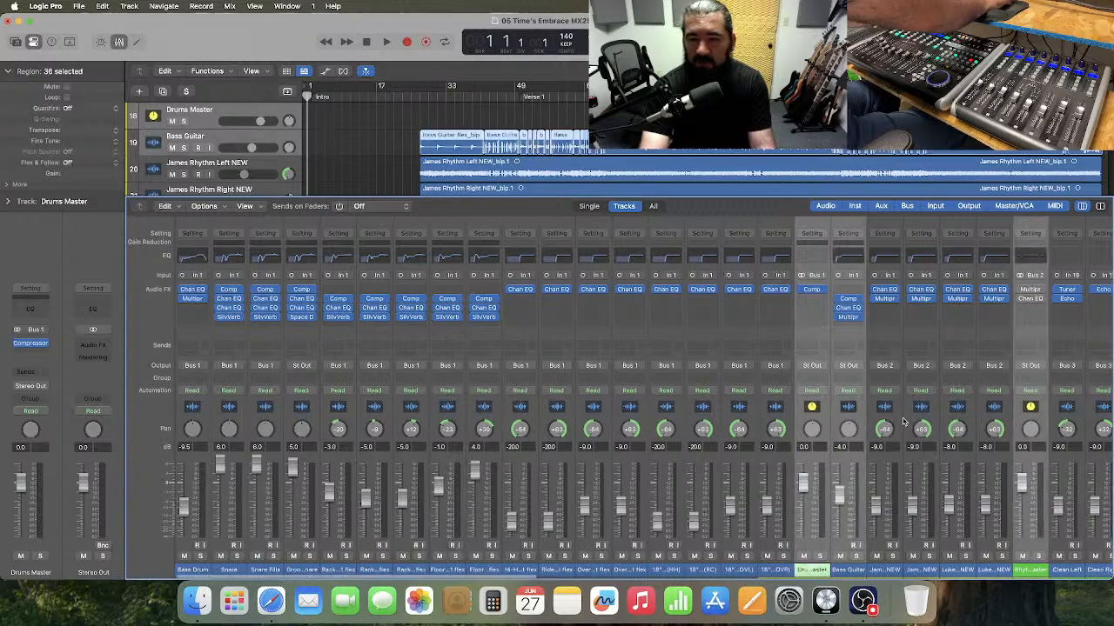
{"action": "scroll", "coordinate": [903, 422], "scroll_direction": "right", "scroll_amount": 3}
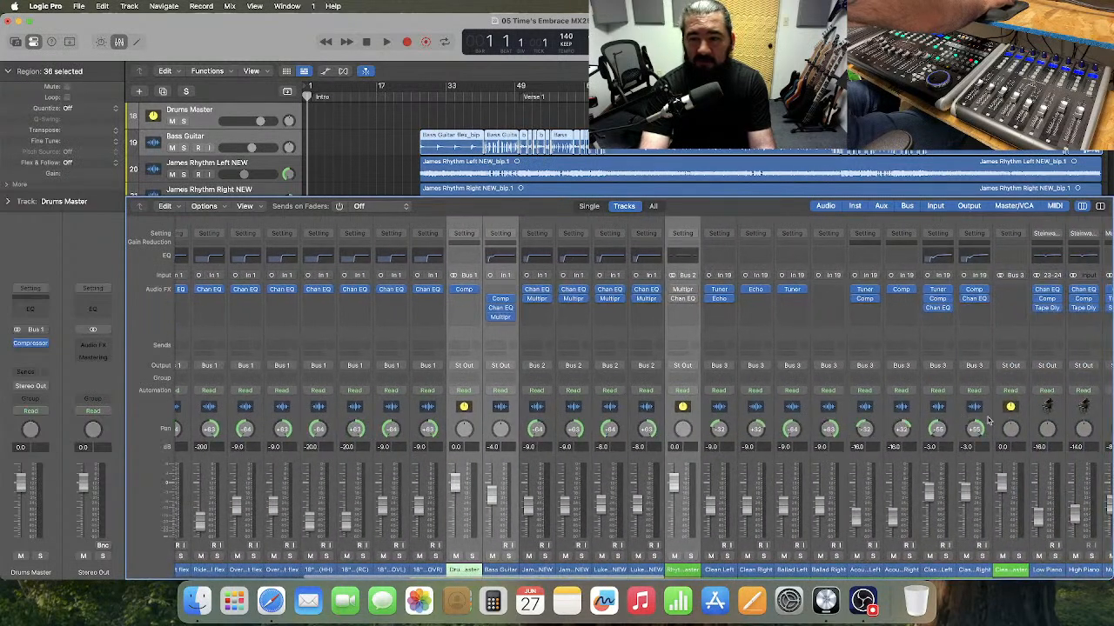
{"action": "left_click", "coordinate": [1008, 421], "text": "super"}
{"action": "scroll", "coordinate": [961, 428], "scroll_direction": "right", "scroll_amount": 15}
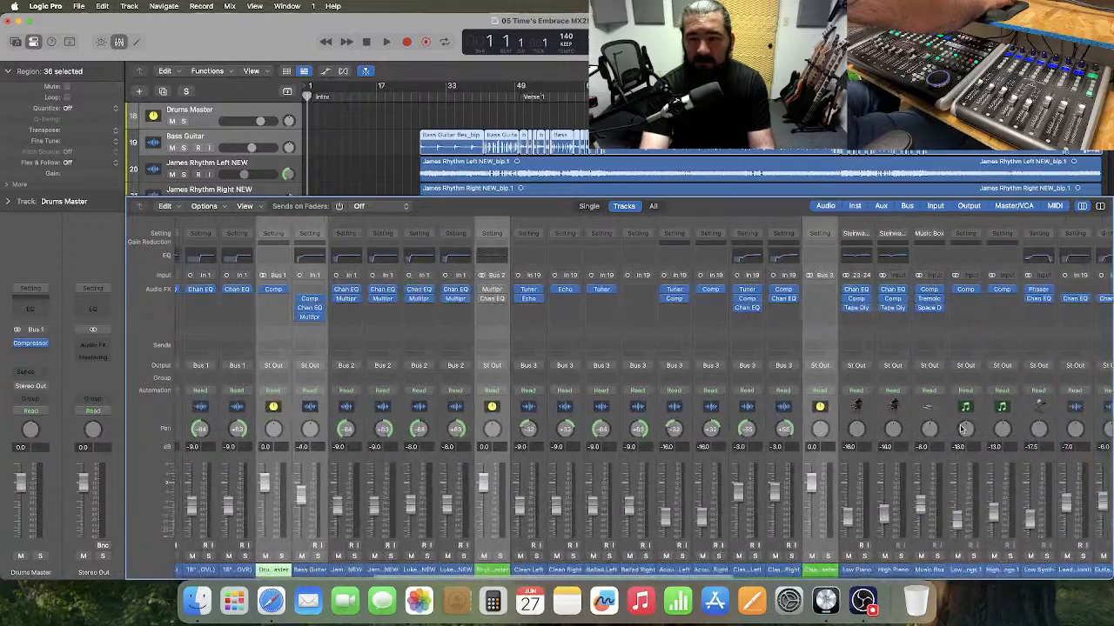
{"action": "scroll", "coordinate": [961, 428], "scroll_direction": "right", "scroll_amount": 17}
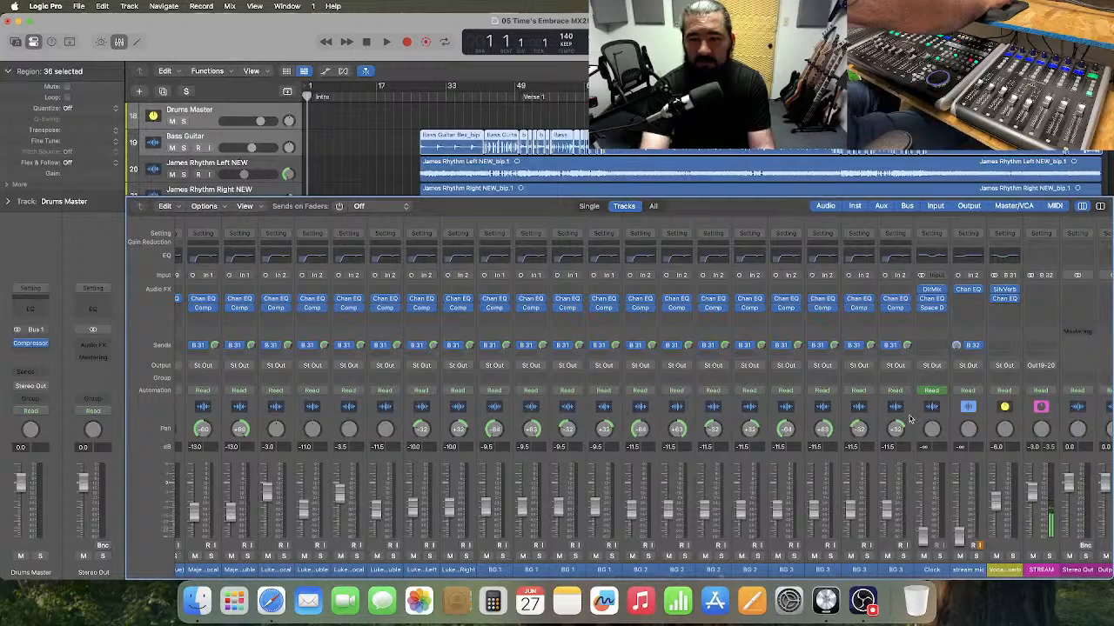
{"action": "left_click", "coordinate": [945, 421], "text": "shift"}
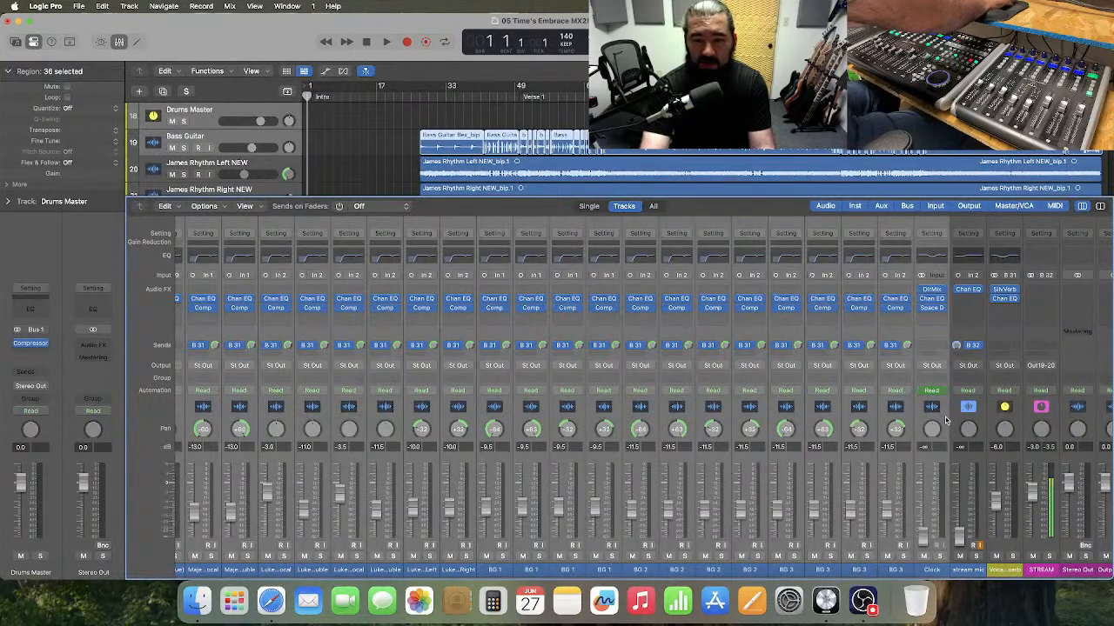
{"action": "left_click", "coordinate": [995, 422], "text": "super"}
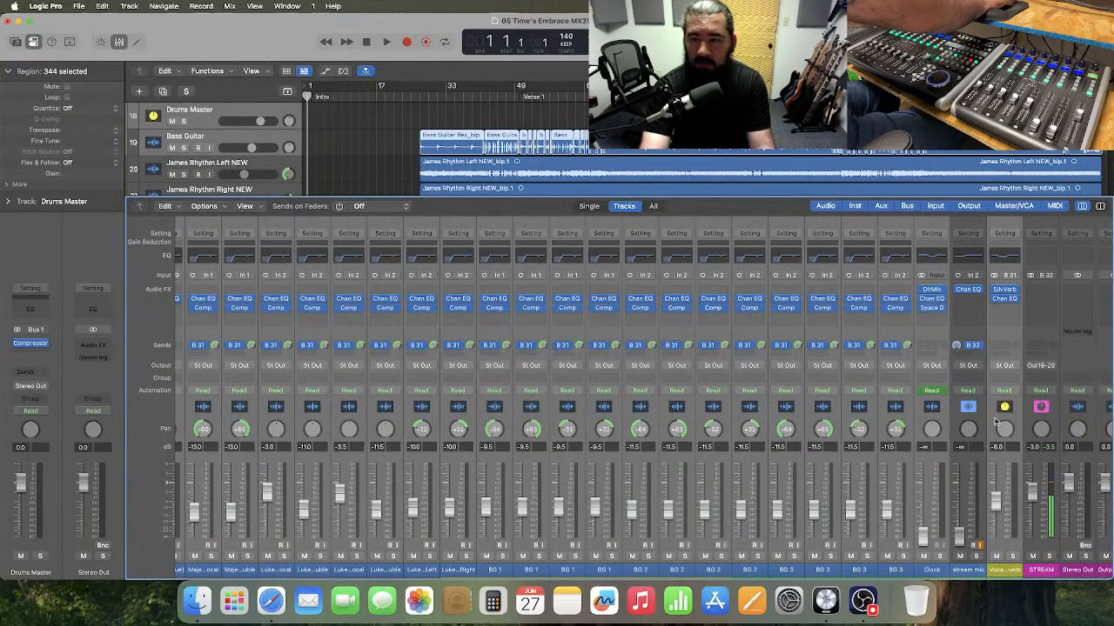
{"action": "left_click", "coordinate": [932, 358]}
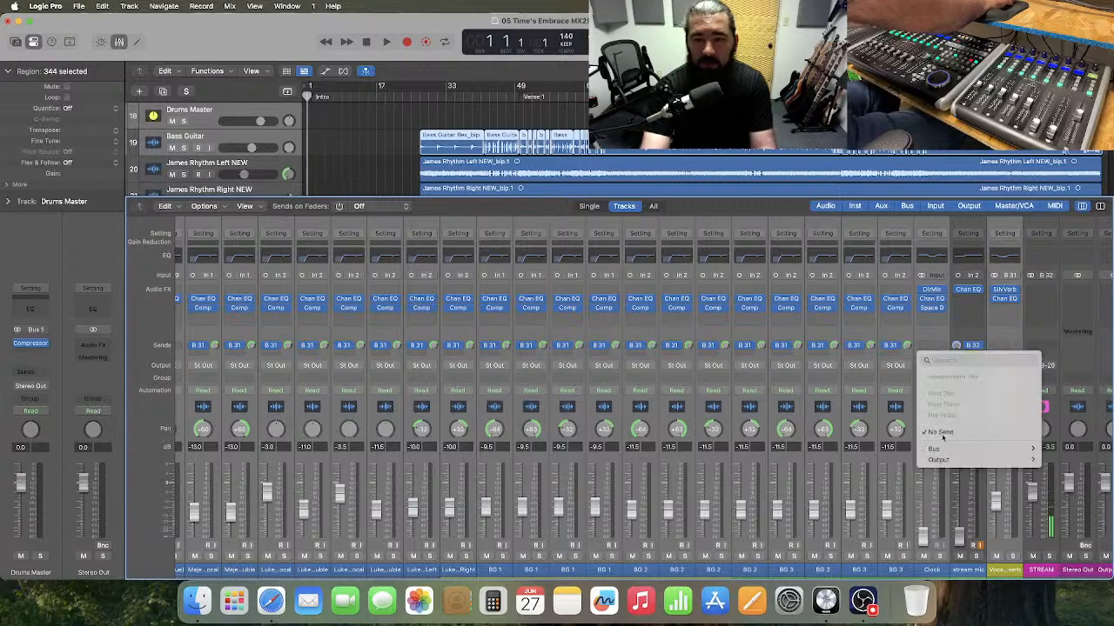
{"action": "mouse_move", "coordinate": [933, 449]}
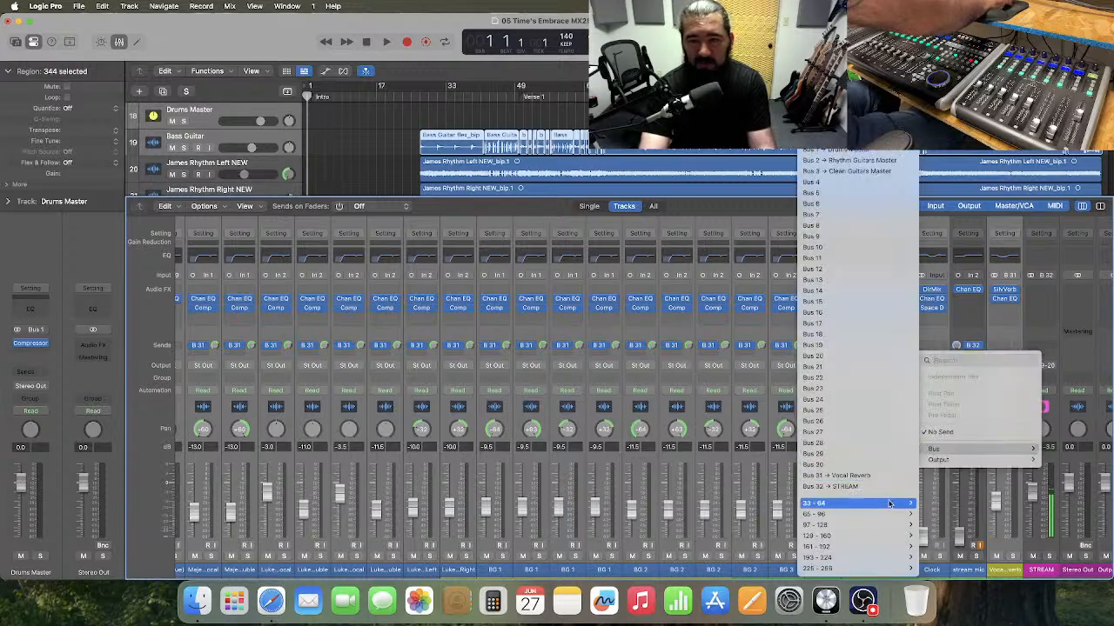
{"action": "left_click", "coordinate": [848, 492]}
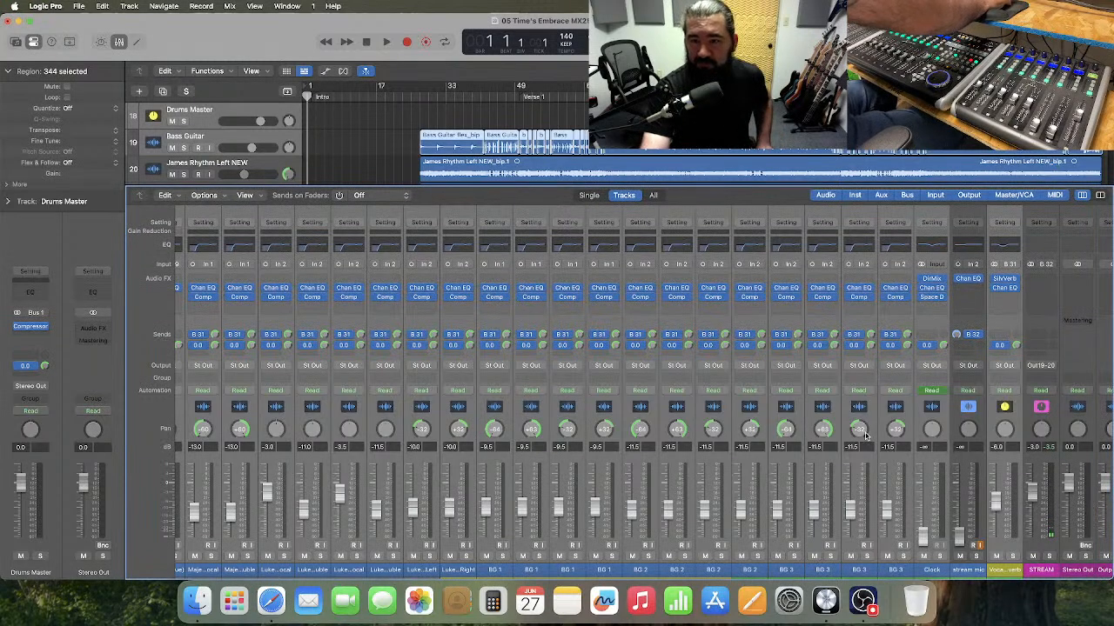
{"action": "scroll", "coordinate": [865, 435], "scroll_direction": "right", "scroll_amount": 2}
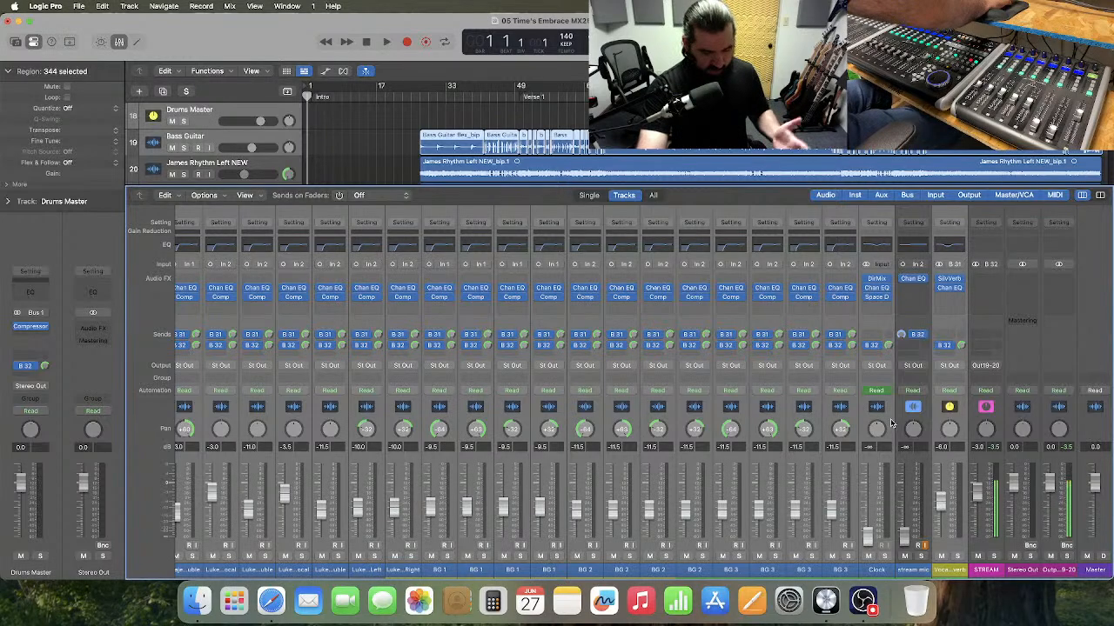
{"action": "left_click", "coordinate": [891, 423]}
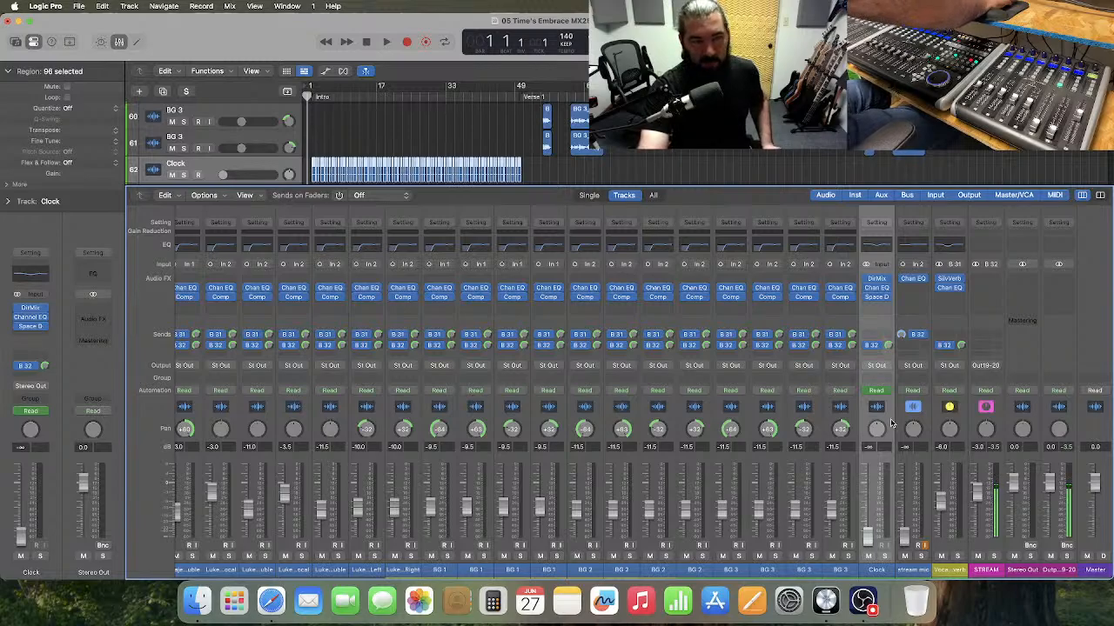
- Check the Bus 32 sends back to the drum strips and play the song from the beginning
{"action": "left_click", "coordinate": [687, 165]}
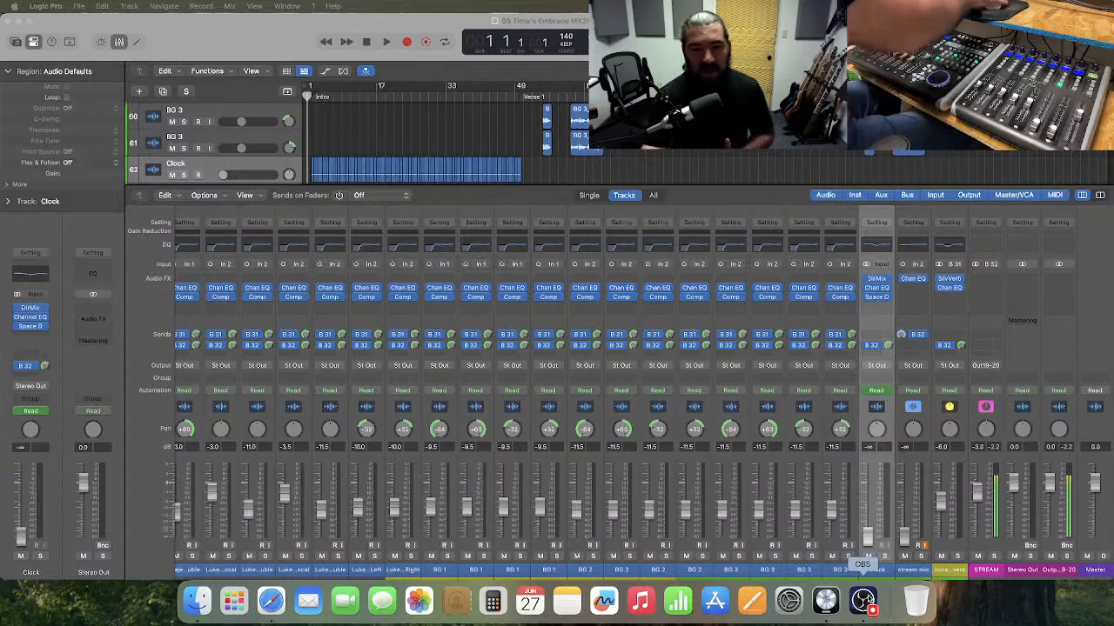
{"action": "scroll", "coordinate": [785, 443], "scroll_direction": "left", "scroll_amount": 5}
{"action": "scroll", "coordinate": [785, 443], "scroll_direction": "left", "scroll_amount": 6}
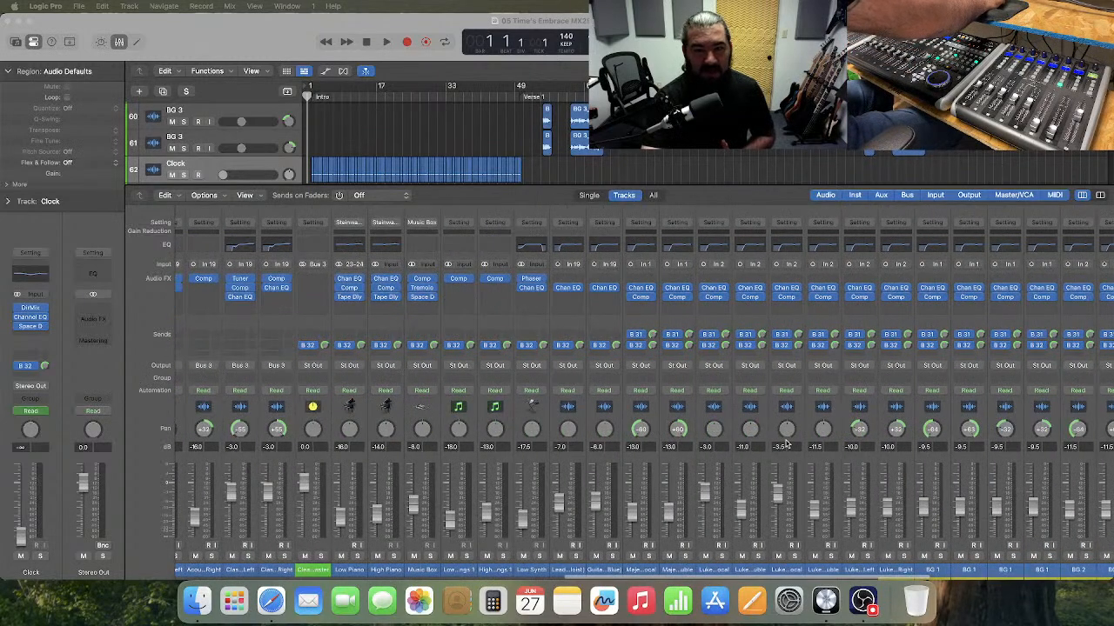
{"action": "scroll", "coordinate": [786, 444], "scroll_direction": "left", "scroll_amount": 12}
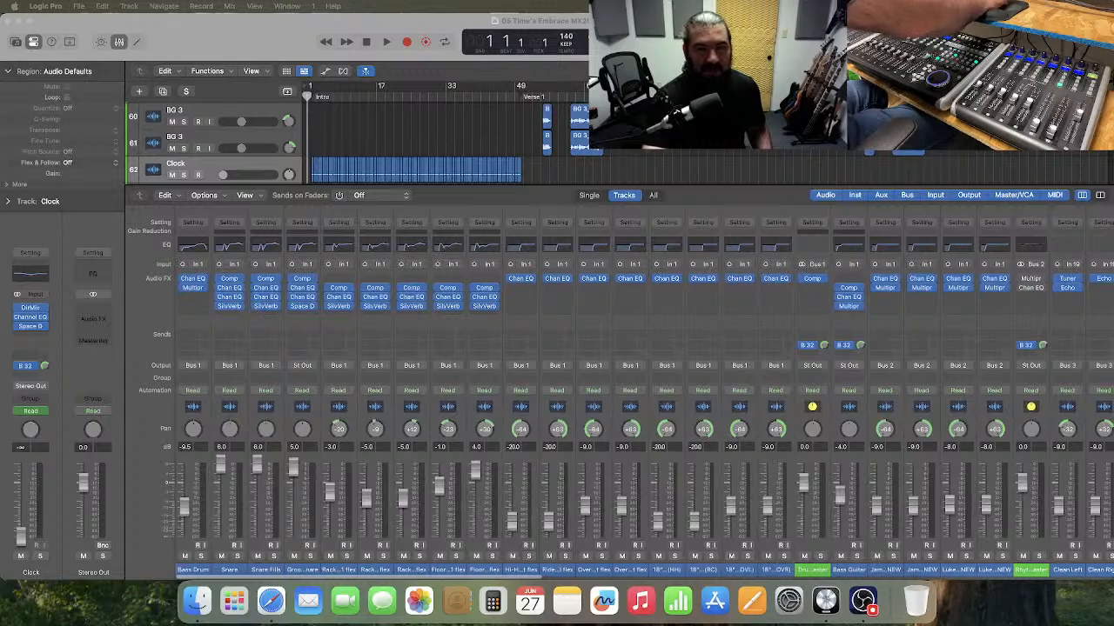
{"action": "left_click", "coordinate": [717, 113]}
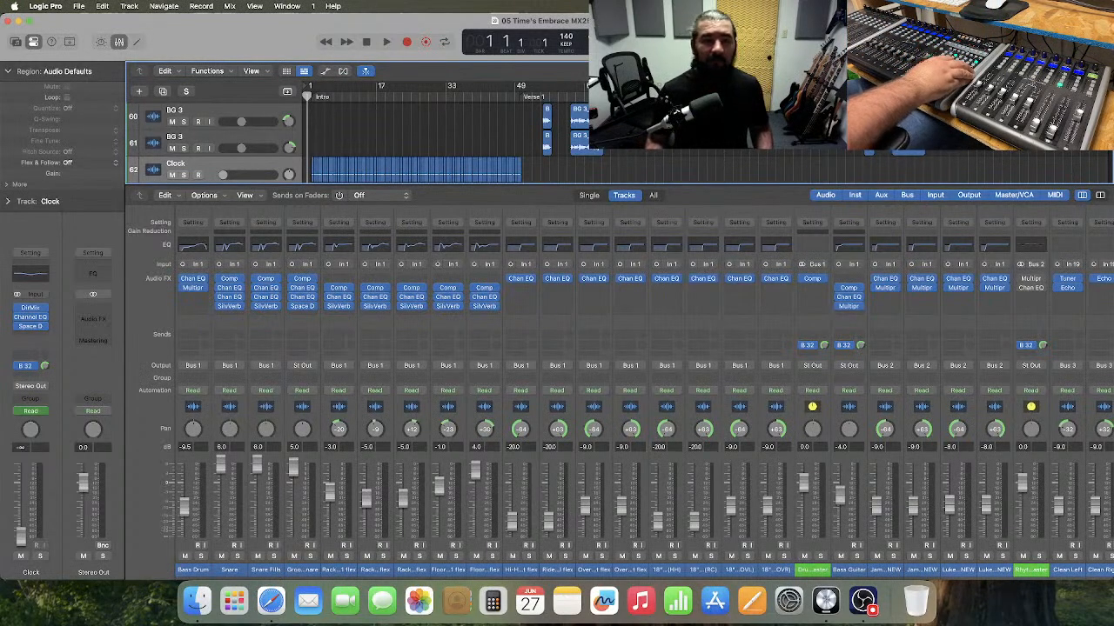
{"action": "key", "text": "space"}
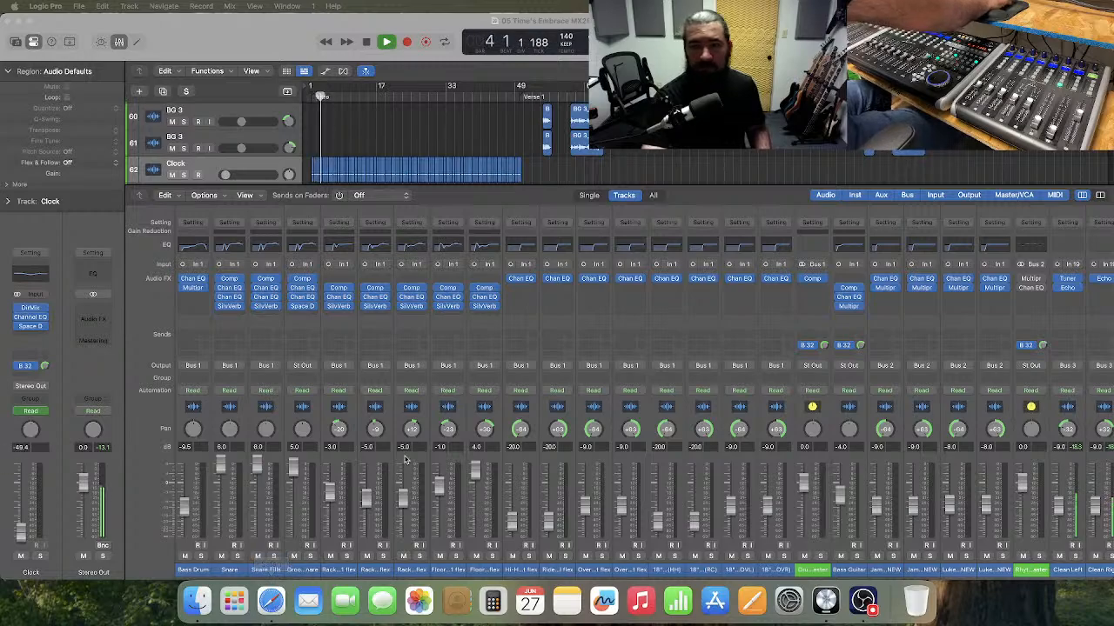
- Examine the levels on the mixer strips from the guitars to the vocals and outputs during playback
{"action": "left_click", "coordinate": [738, 150]}
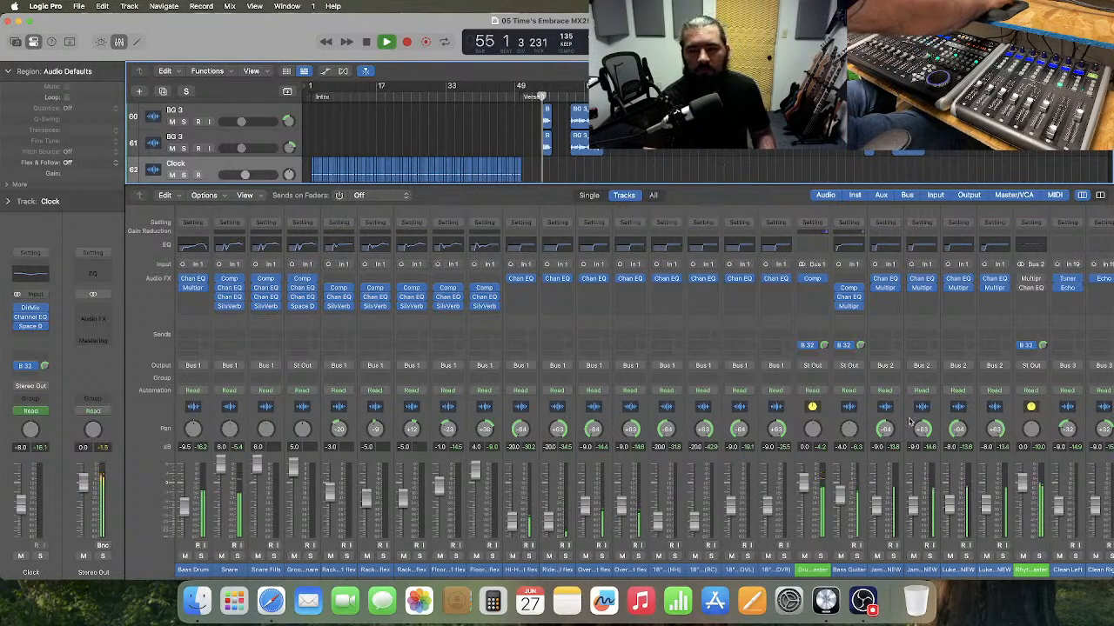
{"action": "scroll", "coordinate": [909, 422], "scroll_direction": "right", "scroll_amount": 10}
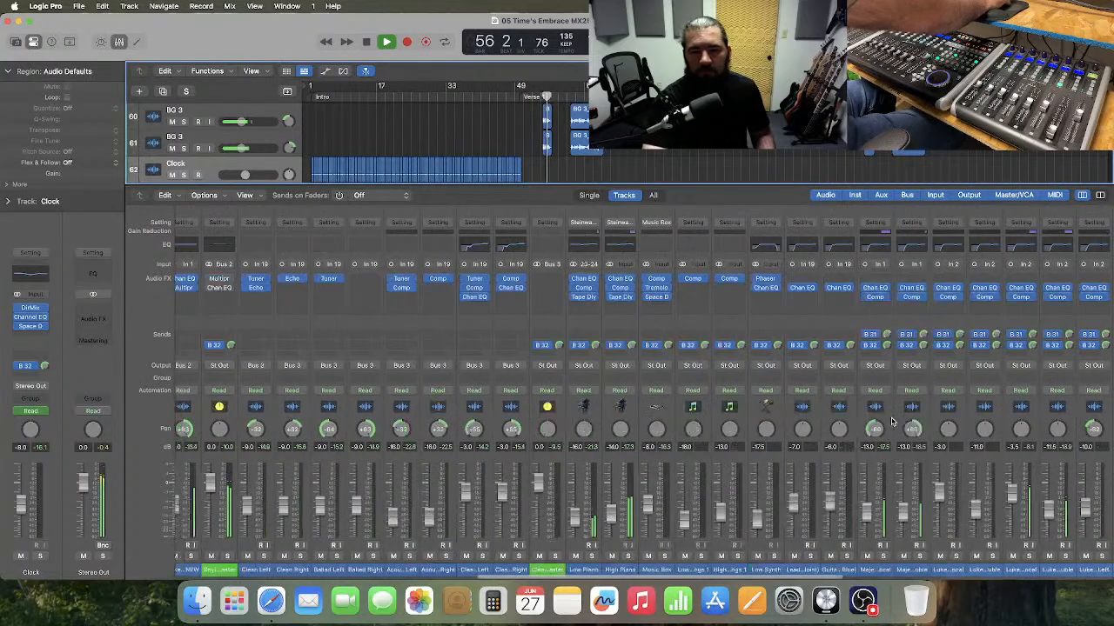
{"action": "scroll", "coordinate": [892, 422], "scroll_direction": "right", "scroll_amount": 10}
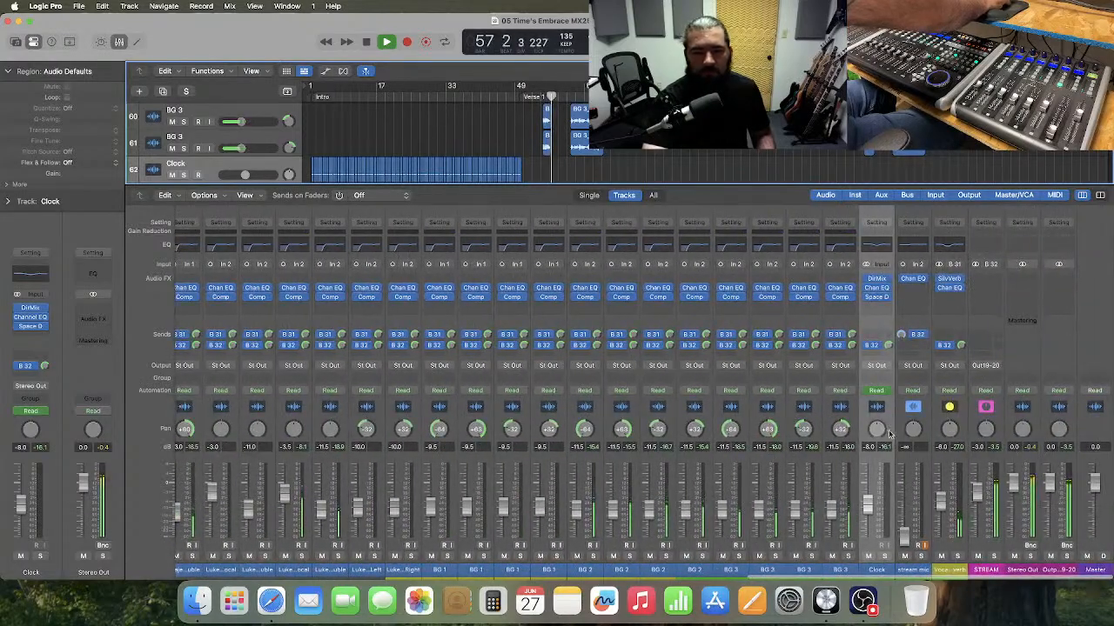
{"action": "scroll", "coordinate": [717, 442], "scroll_direction": "left", "scroll_amount": 2}
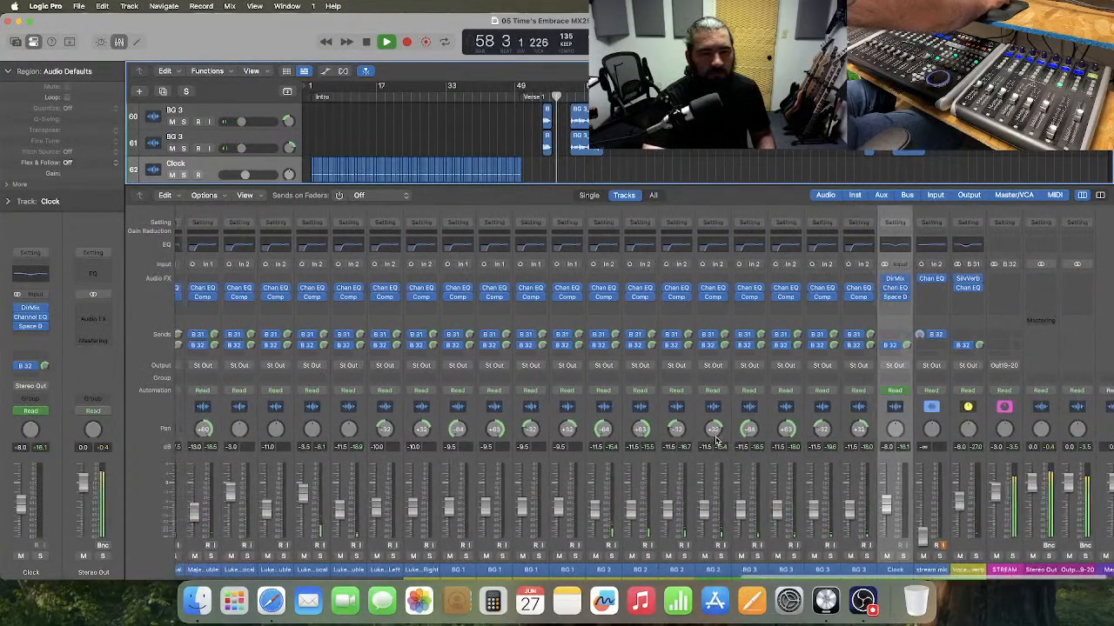
{"action": "scroll", "coordinate": [714, 442], "scroll_direction": "left", "scroll_amount": 2}
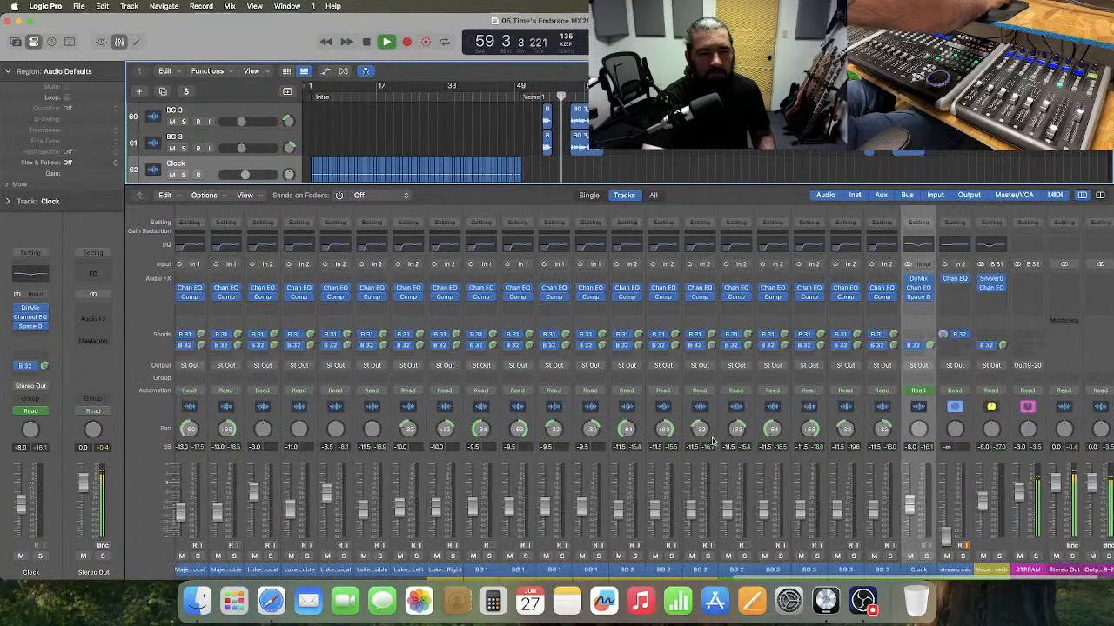
{"action": "scroll", "coordinate": [712, 442], "scroll_direction": "right", "scroll_amount": 1}
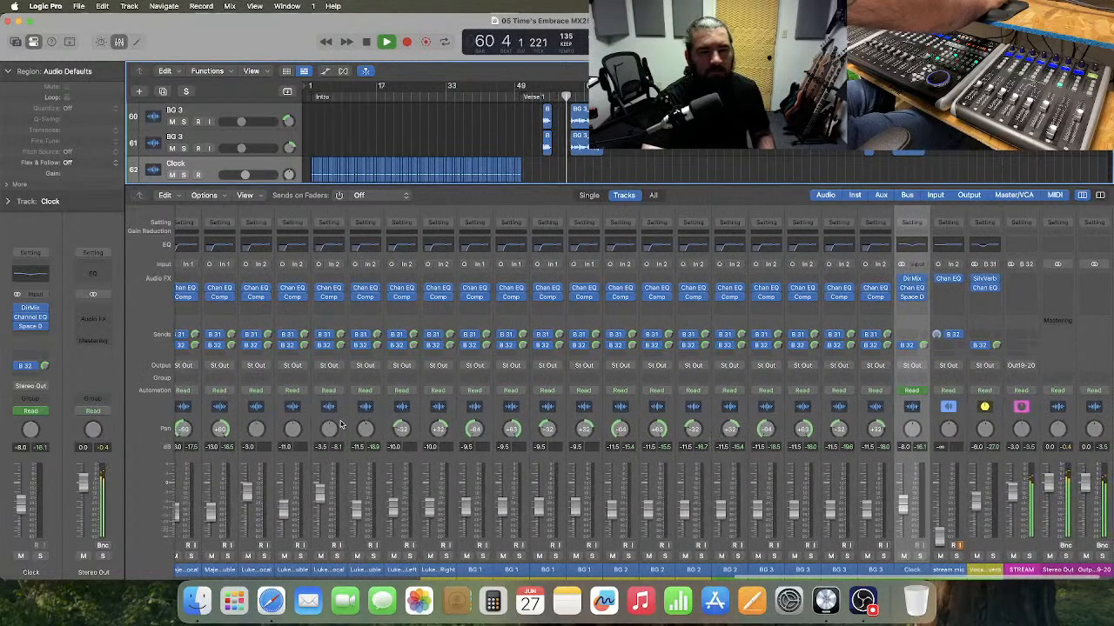
- Select the lead vocal strip on track 46, hide the mixer and examine the vocal regions in the arrangement
{"action": "left_click", "coordinate": [341, 425]}
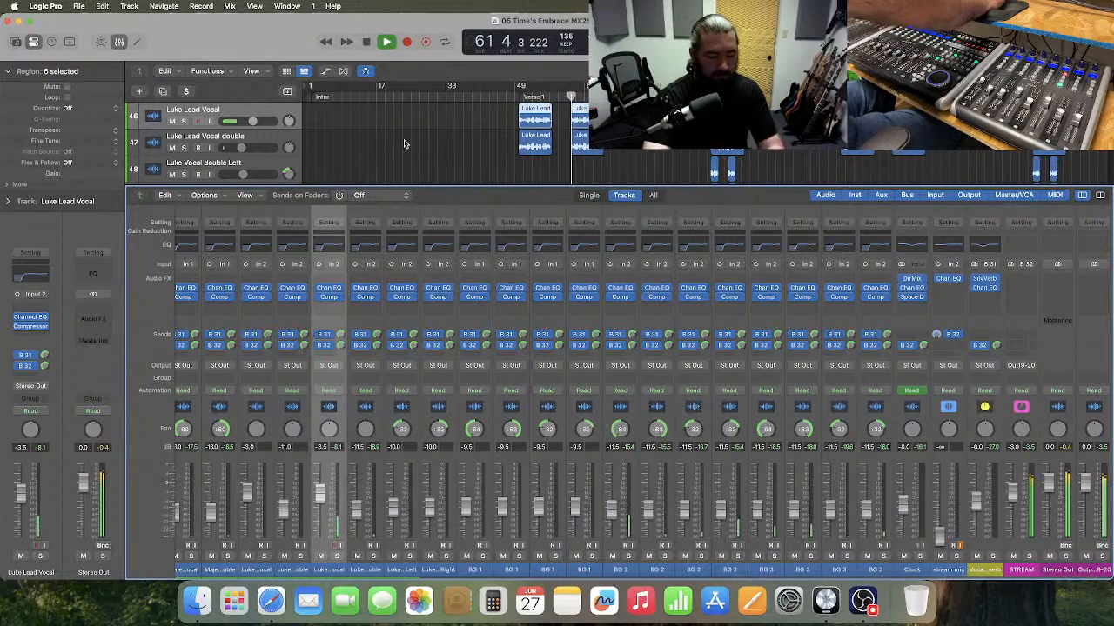
{"action": "key", "text": "x"}
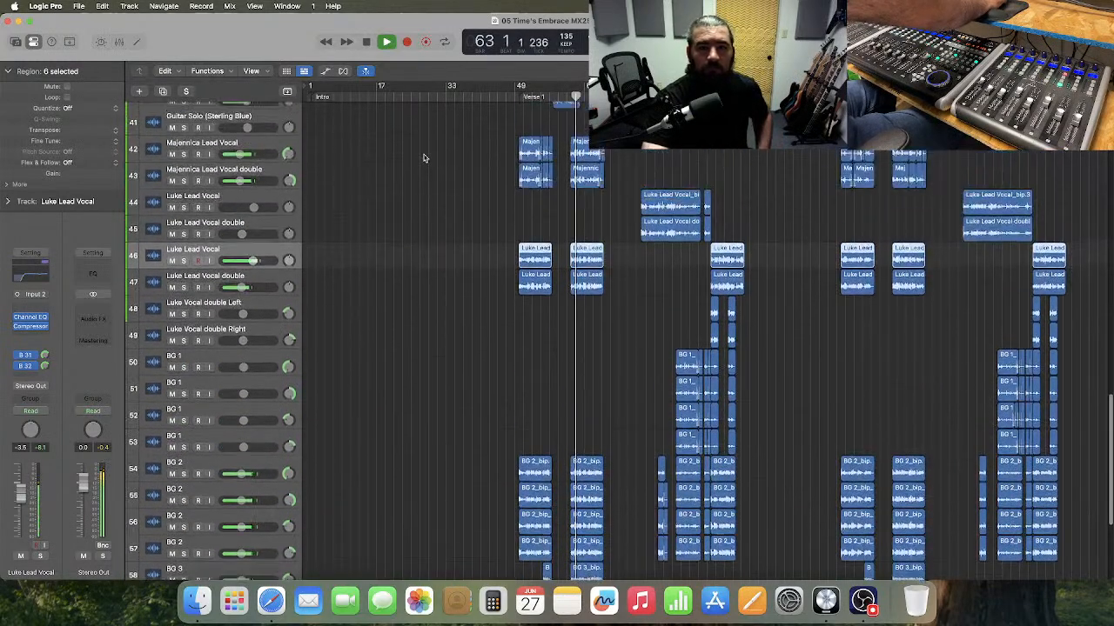
{"action": "scroll", "coordinate": [424, 158], "scroll_direction": "up", "scroll_amount": 1}
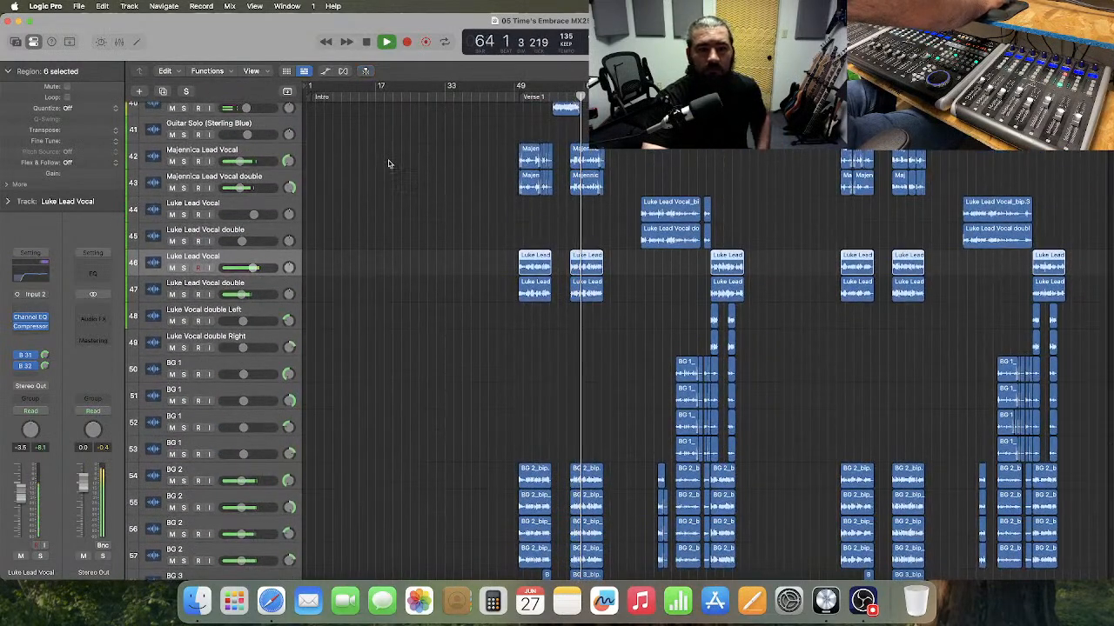
{"action": "left_click", "coordinate": [389, 162]}
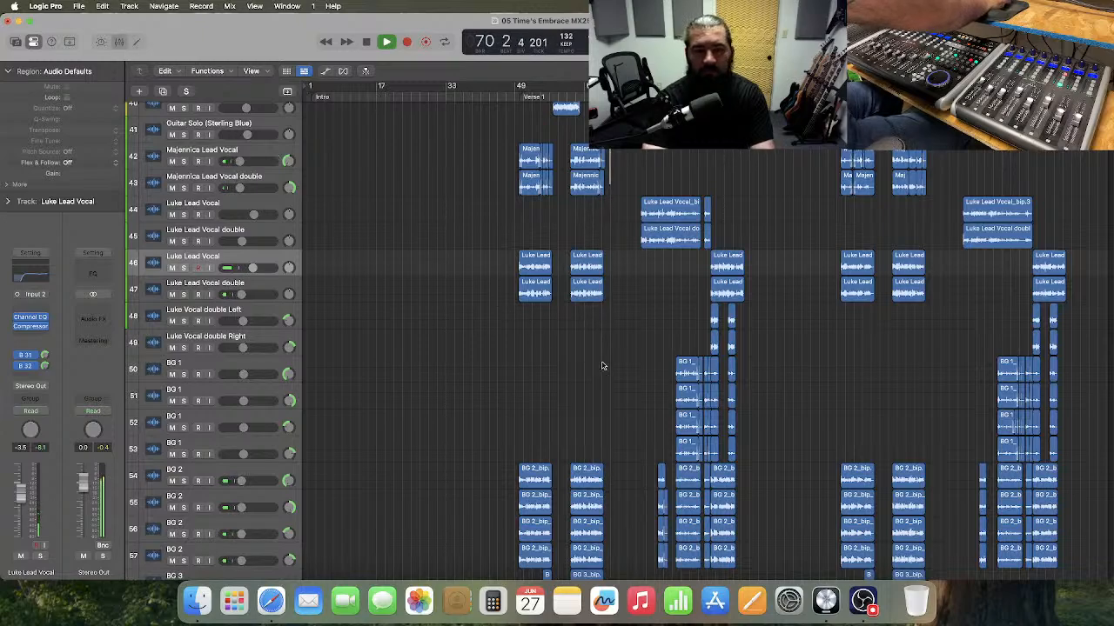
- Show the mixer and set the lead vocal and its double on tracks 42 and 43 to -14 dB together
{"action": "key", "text": "x"}
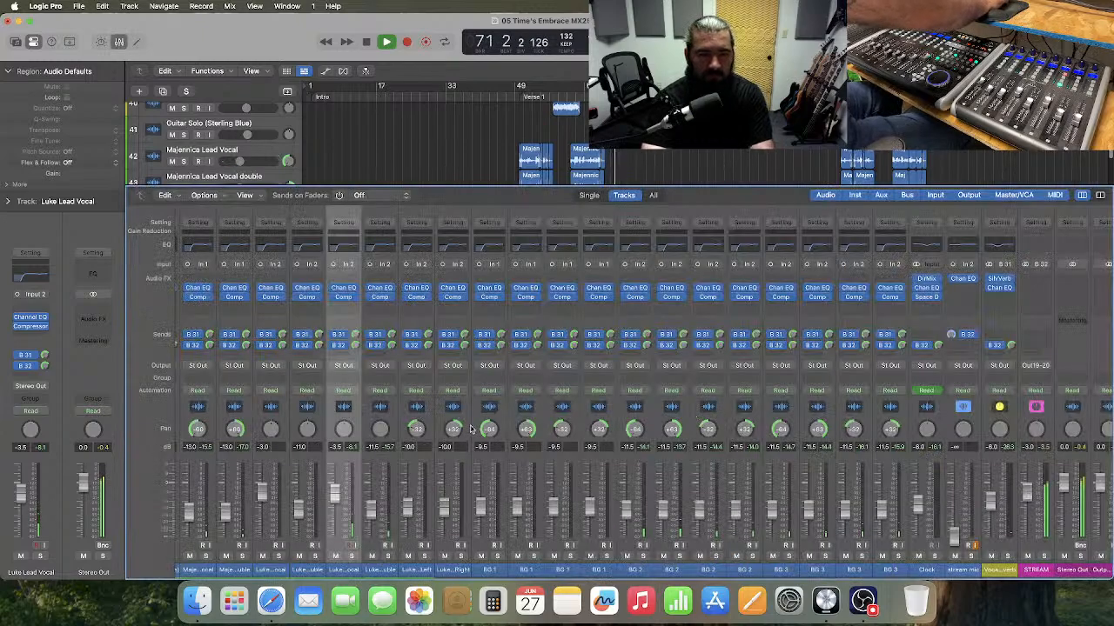
{"action": "scroll", "coordinate": [470, 429], "scroll_direction": "left", "scroll_amount": 3}
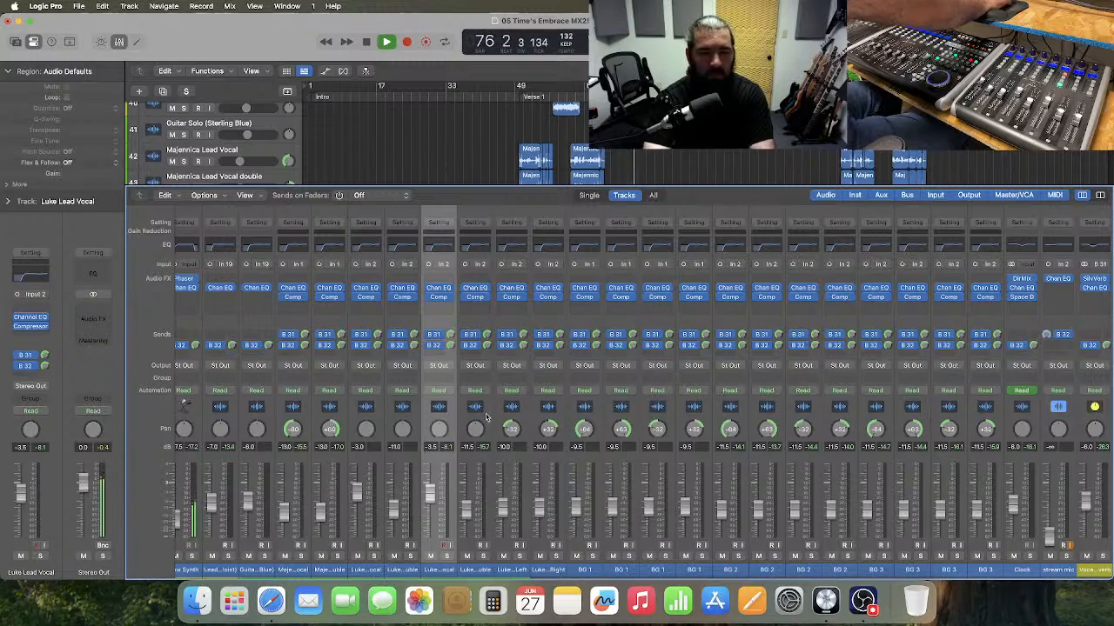
{"action": "left_click", "coordinate": [308, 420]}
{"action": "left_click", "coordinate": [319, 421], "text": "shift"}
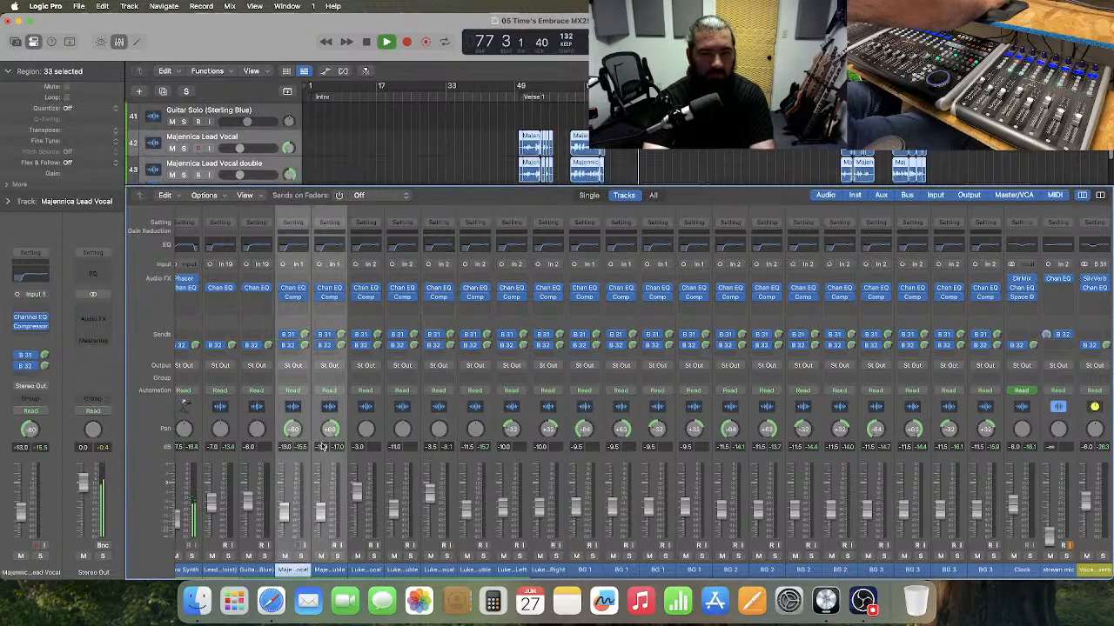
{"action": "double_click", "coordinate": [321, 446]}
{"action": "type", "text": "-14"}
{"action": "key", "text": "Return"}
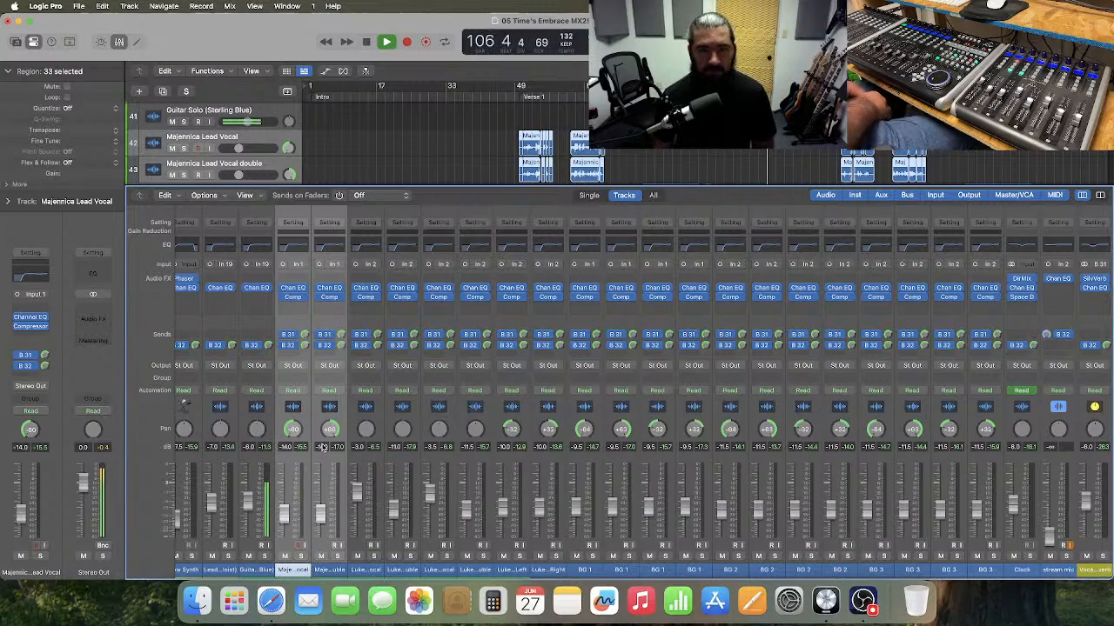
- Stop playback and return the playhead to the start of the song
{"action": "left_click", "coordinate": [435, 155]}
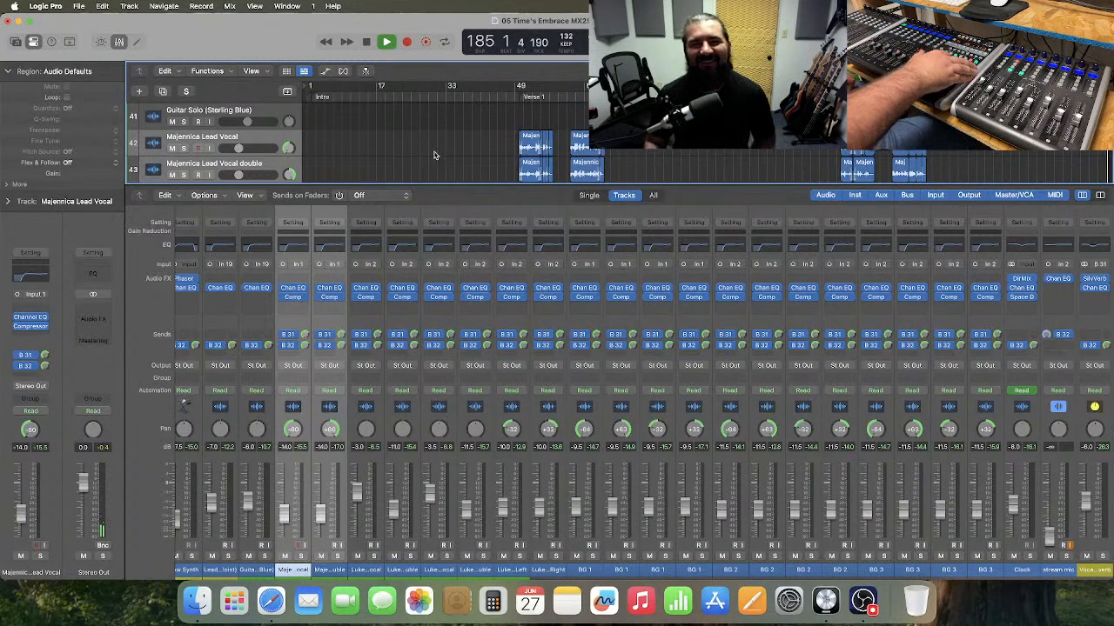
{"action": "key", "text": "space"}
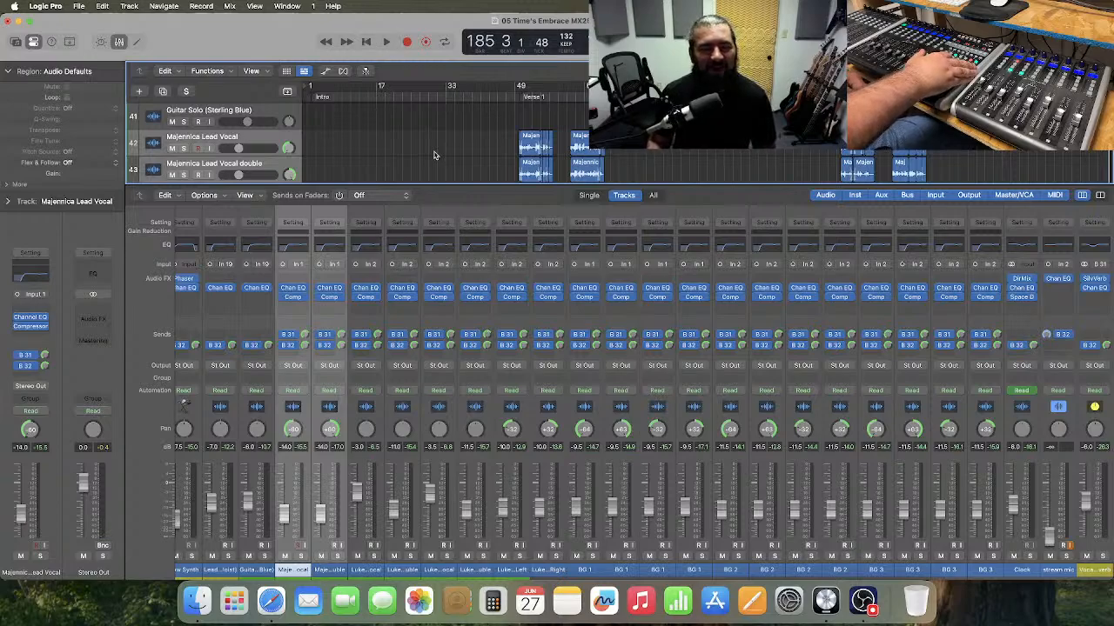
{"action": "key", "text": "Return"}
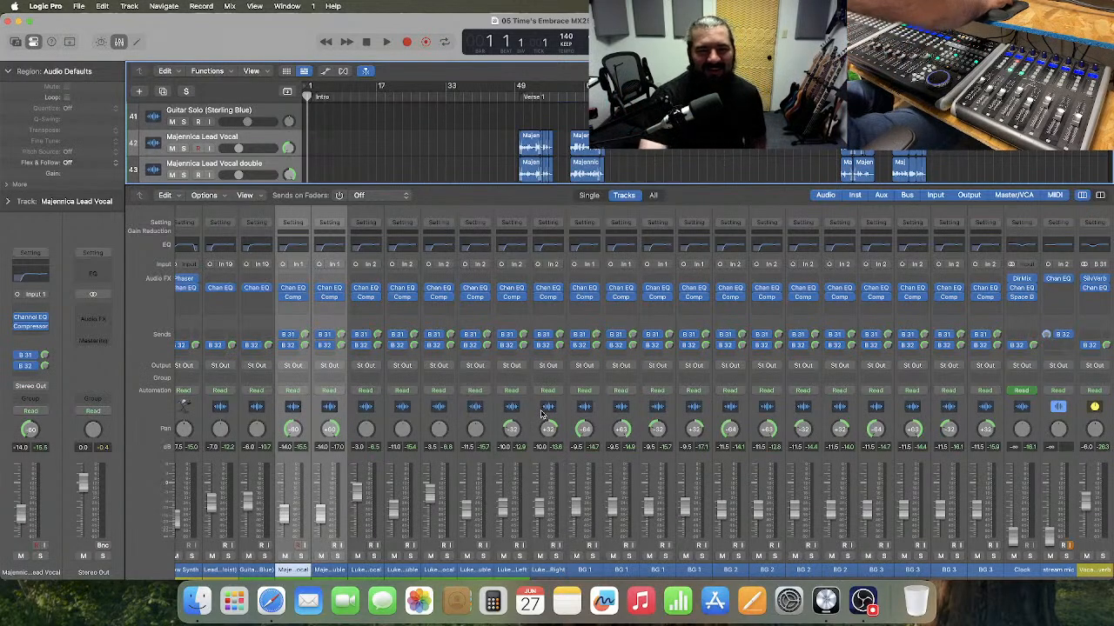
- Look over the mixer strips from the drums to the vocals and outputs, and hide the mixer
{"action": "scroll", "coordinate": [541, 414], "scroll_direction": "right", "scroll_amount": 5}
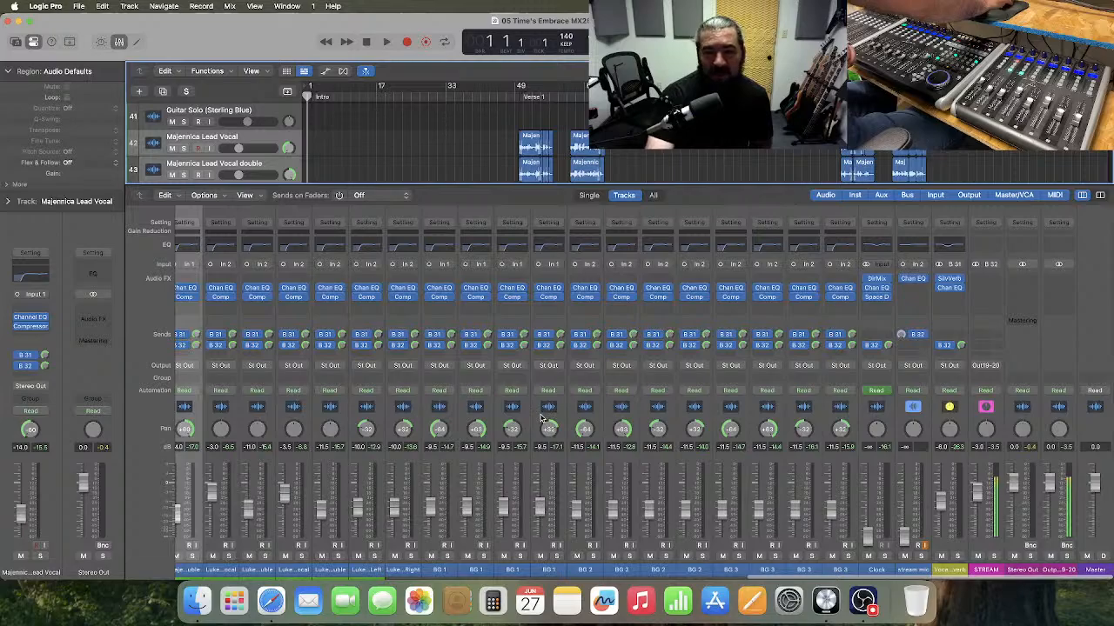
{"action": "scroll", "coordinate": [540, 415], "scroll_direction": "left", "scroll_amount": 5}
{"action": "scroll", "coordinate": [541, 421], "scroll_direction": "left", "scroll_amount": 15}
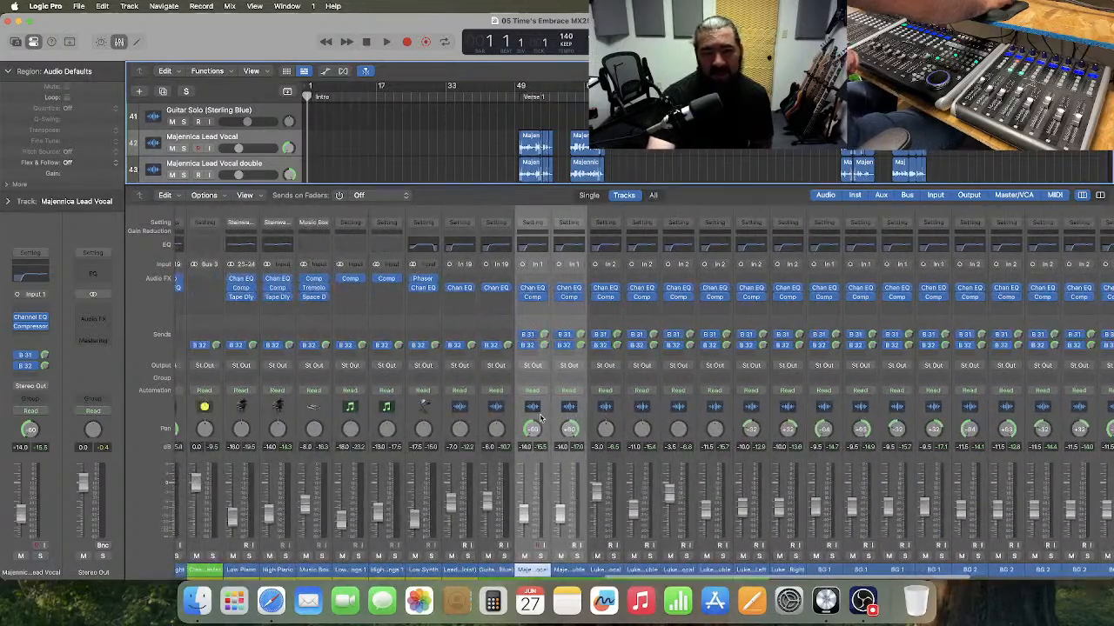
{"action": "scroll", "coordinate": [540, 418], "scroll_direction": "left", "scroll_amount": 13}
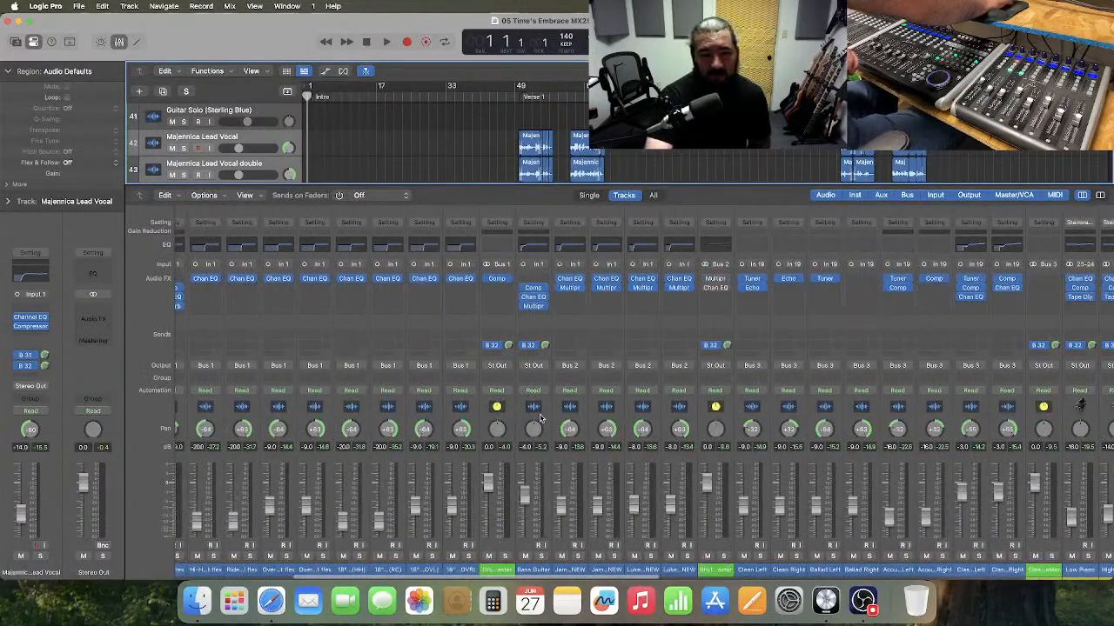
{"action": "scroll", "coordinate": [541, 420], "scroll_direction": "right", "scroll_amount": 15}
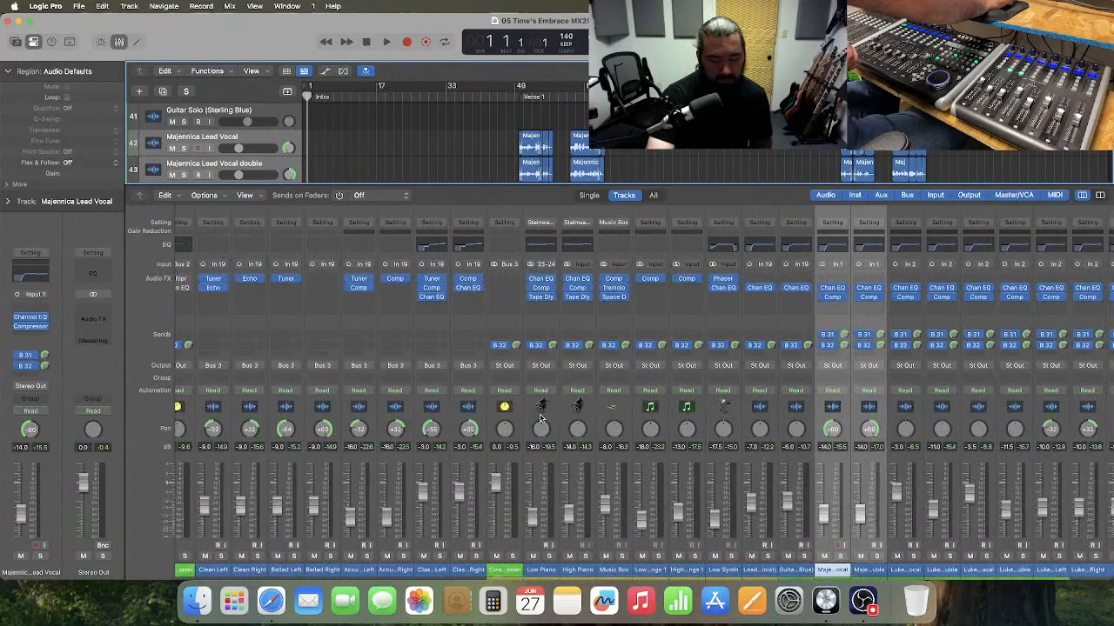
{"action": "key", "text": "x"}
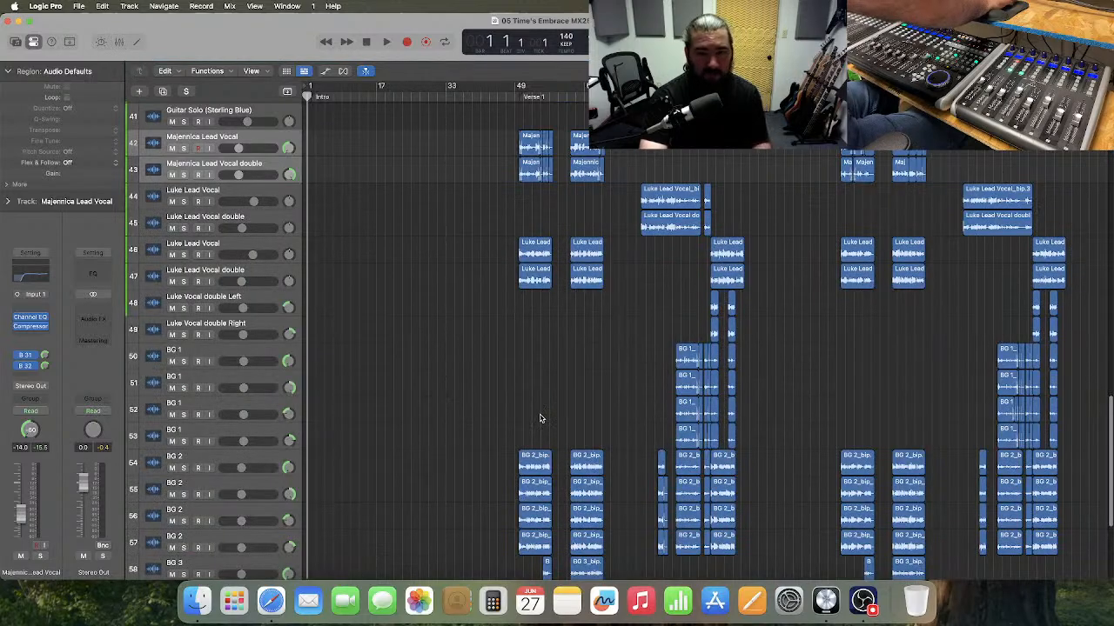
- Select all vocal tracks together, from the lead vocal on track 42 to the last BG 3 on track 61, and deselect their regions
{"action": "scroll", "coordinate": [539, 419], "scroll_direction": "down", "scroll_amount": 3}
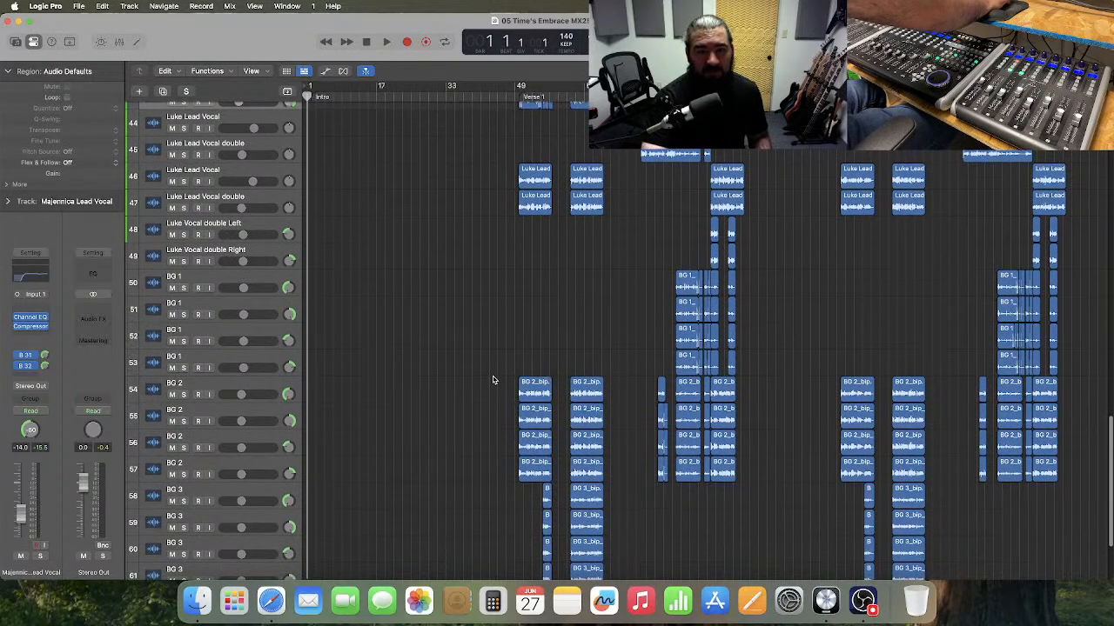
{"action": "scroll", "coordinate": [493, 380], "scroll_direction": "up", "scroll_amount": 3}
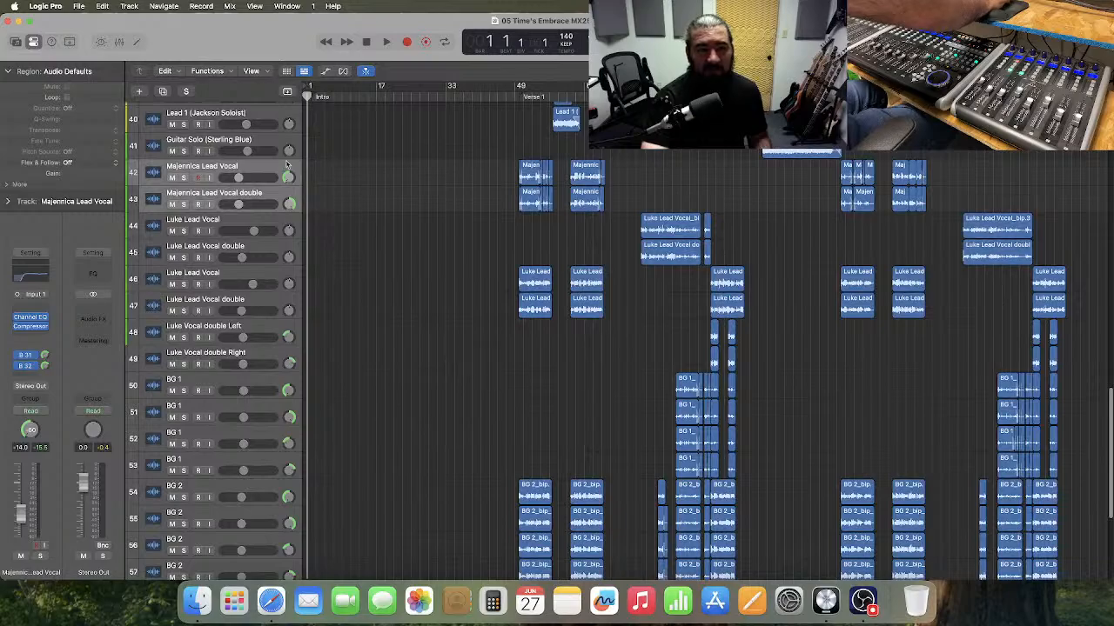
{"action": "left_click", "coordinate": [268, 170]}
{"action": "scroll", "coordinate": [426, 421], "scroll_direction": "down", "scroll_amount": 8}
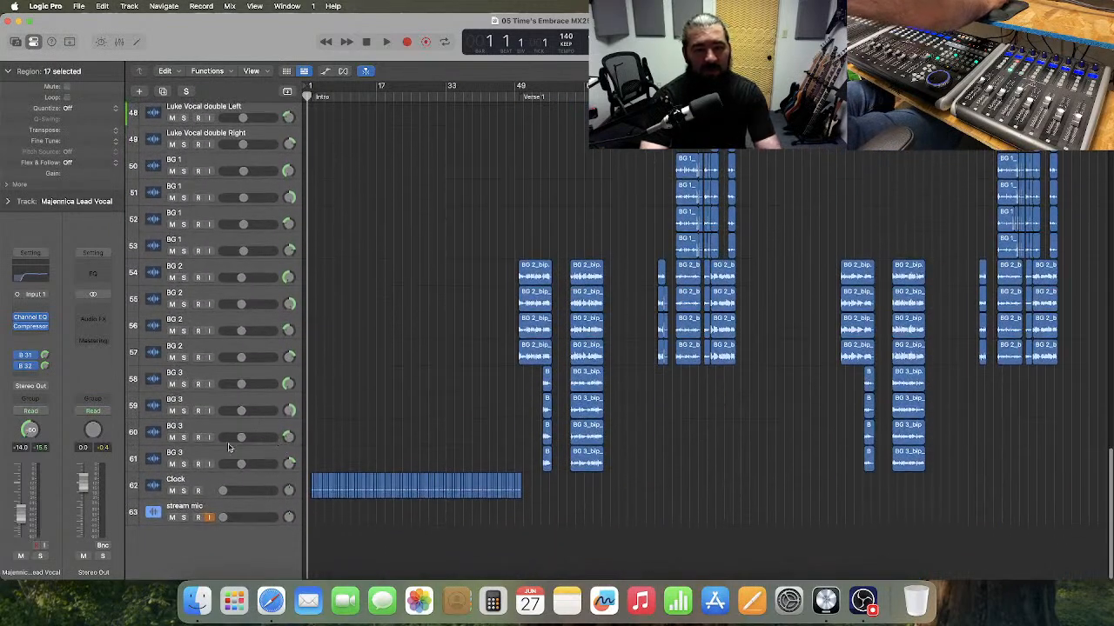
{"action": "key", "text": "super+a"}
{"action": "scroll", "coordinate": [422, 418], "scroll_direction": "up", "scroll_amount": 5}
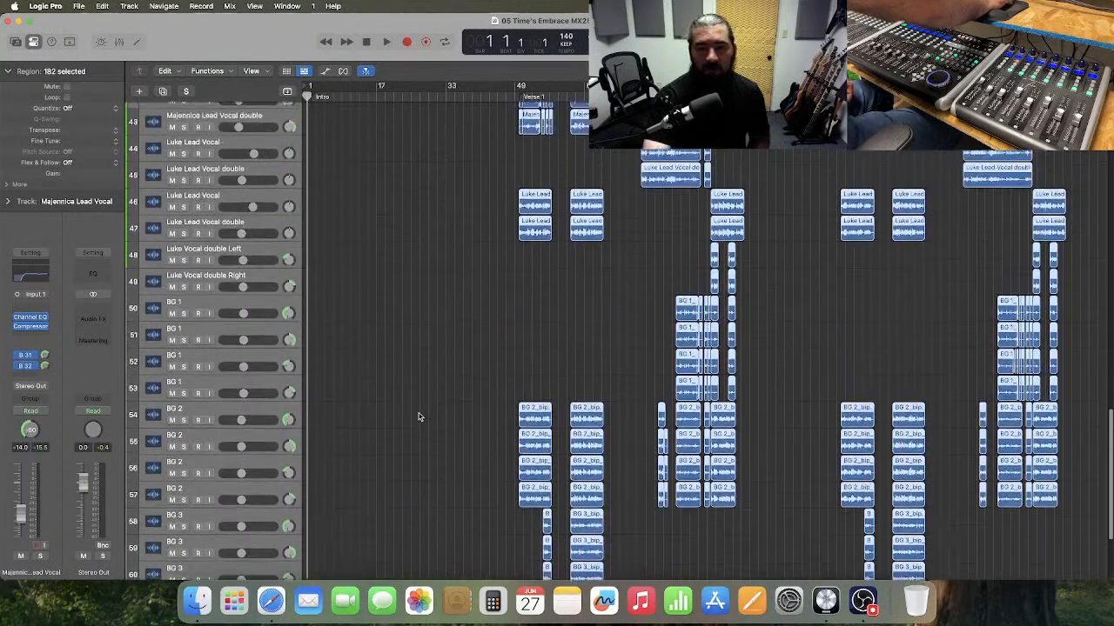
{"action": "scroll", "coordinate": [418, 417], "scroll_direction": "down", "scroll_amount": 3}
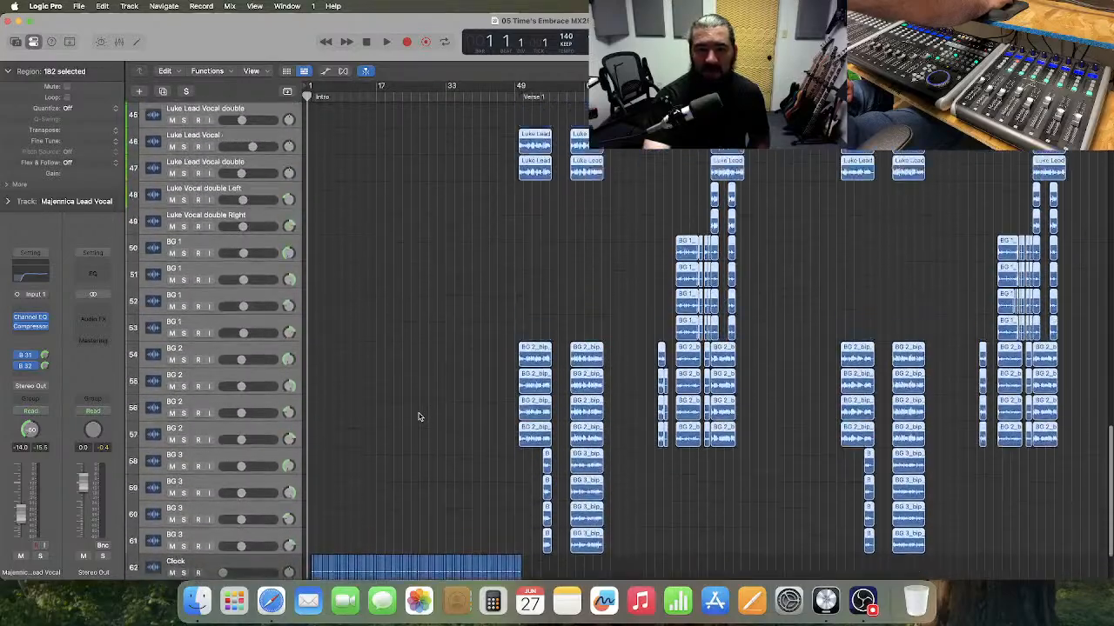
{"action": "scroll", "coordinate": [417, 416], "scroll_direction": "up", "scroll_amount": 8}
{"action": "scroll", "coordinate": [417, 416], "scroll_direction": "up", "scroll_amount": 6}
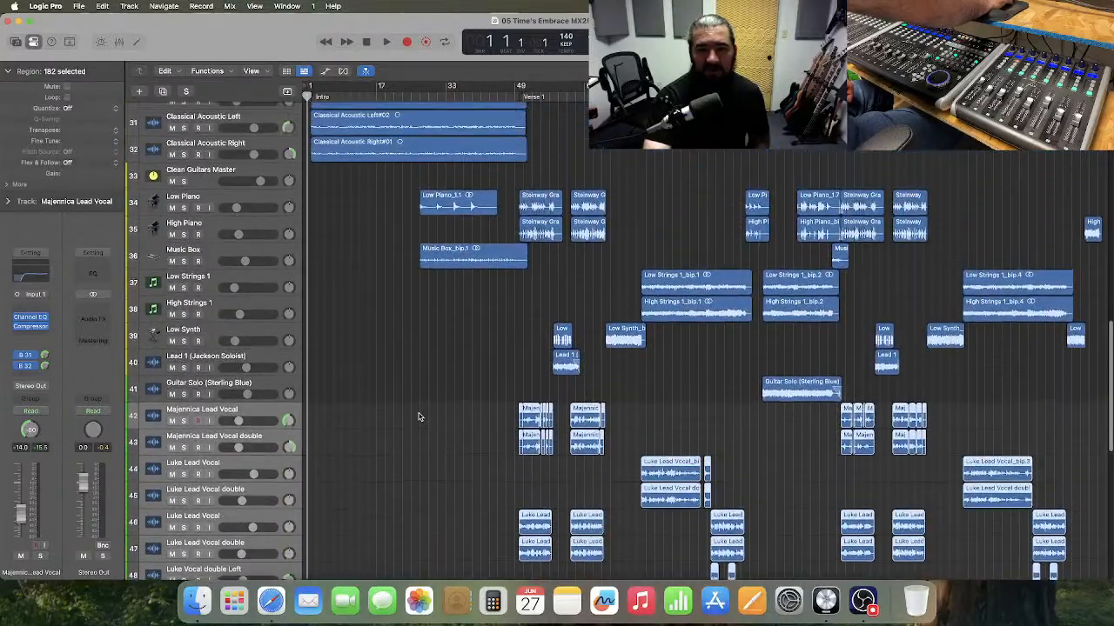
{"action": "left_click", "coordinate": [418, 416]}
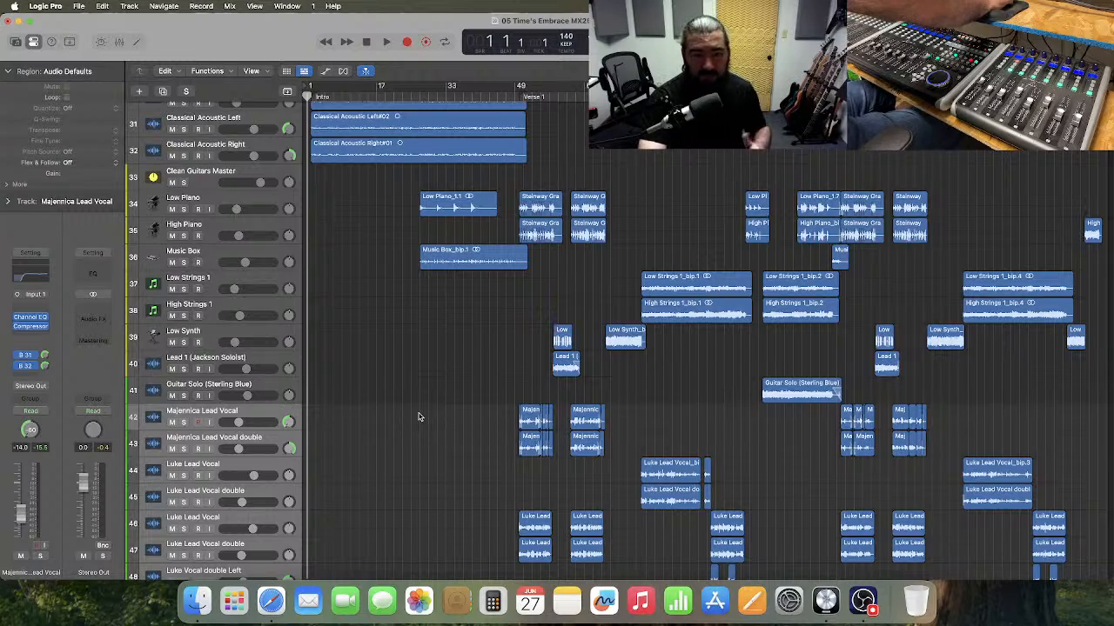
- Examine the arrangement across the guitar, bass and drum tracks up to Bass Drum and back to the vocal tracks
{"action": "scroll", "coordinate": [418, 417], "scroll_direction": "up", "scroll_amount": 4}
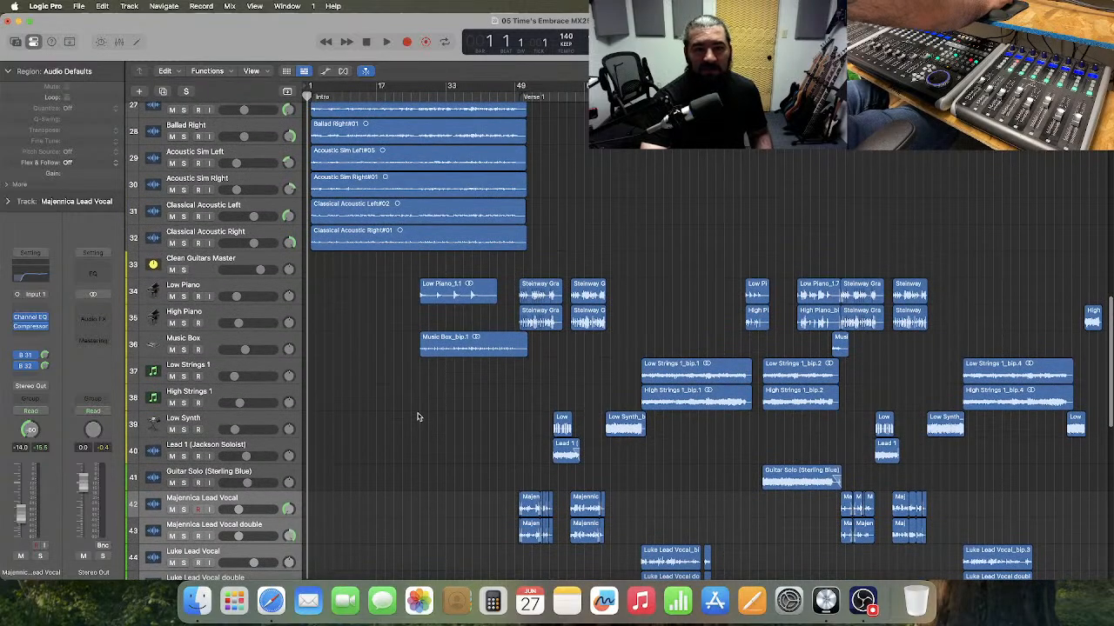
{"action": "scroll", "coordinate": [418, 416], "scroll_direction": "up", "scroll_amount": 2}
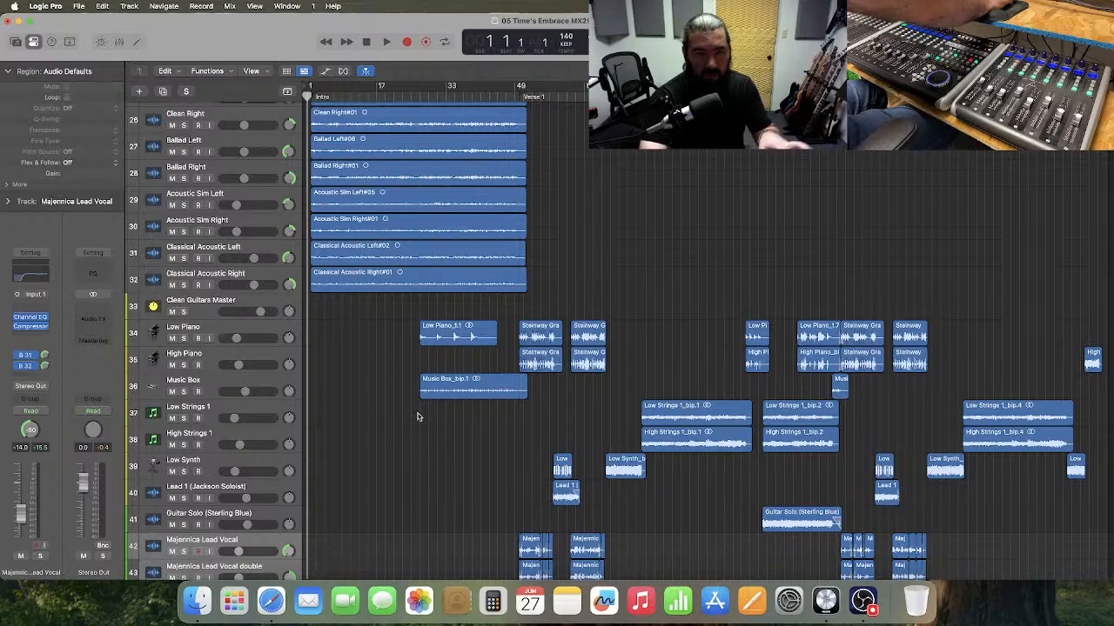
{"action": "scroll", "coordinate": [417, 417], "scroll_direction": "up", "scroll_amount": 4}
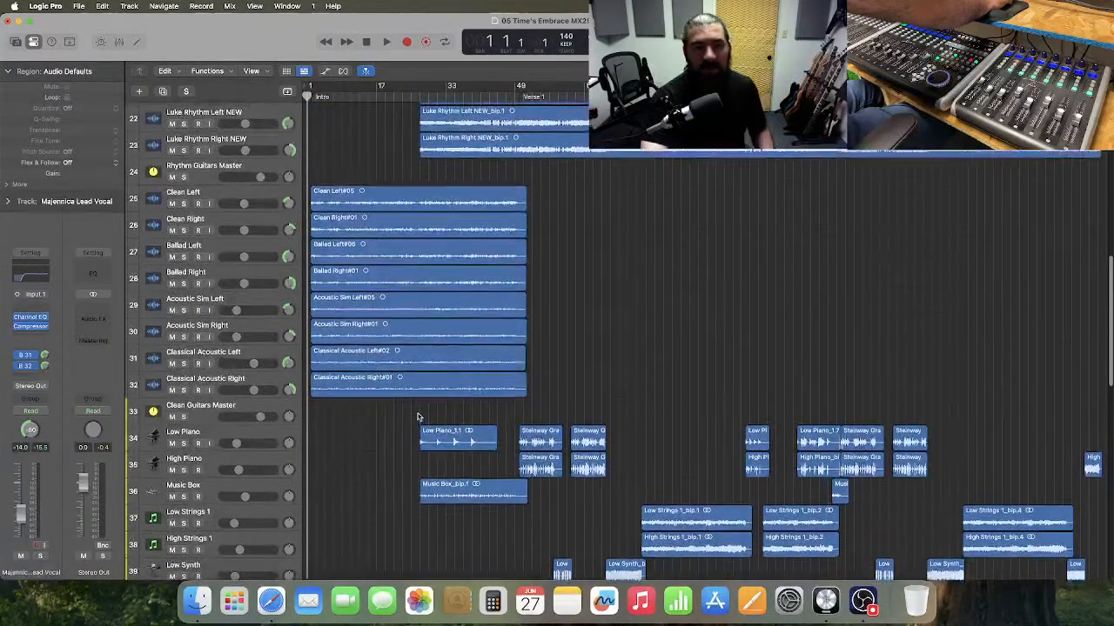
{"action": "scroll", "coordinate": [417, 417], "scroll_direction": "up", "scroll_amount": 4}
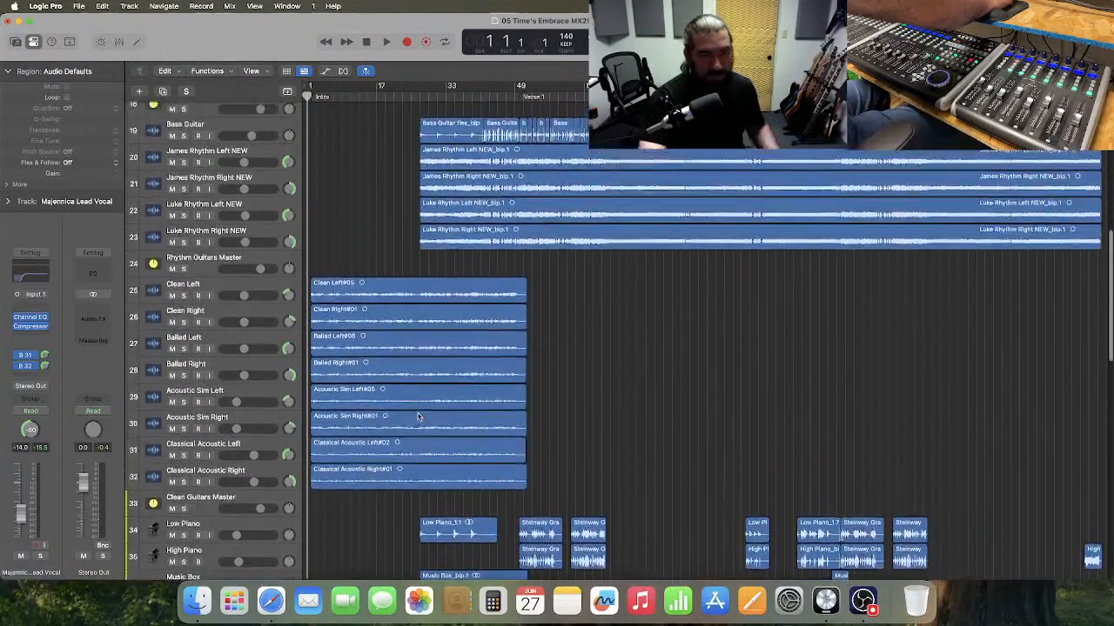
{"action": "scroll", "coordinate": [416, 416], "scroll_direction": "up", "scroll_amount": 8}
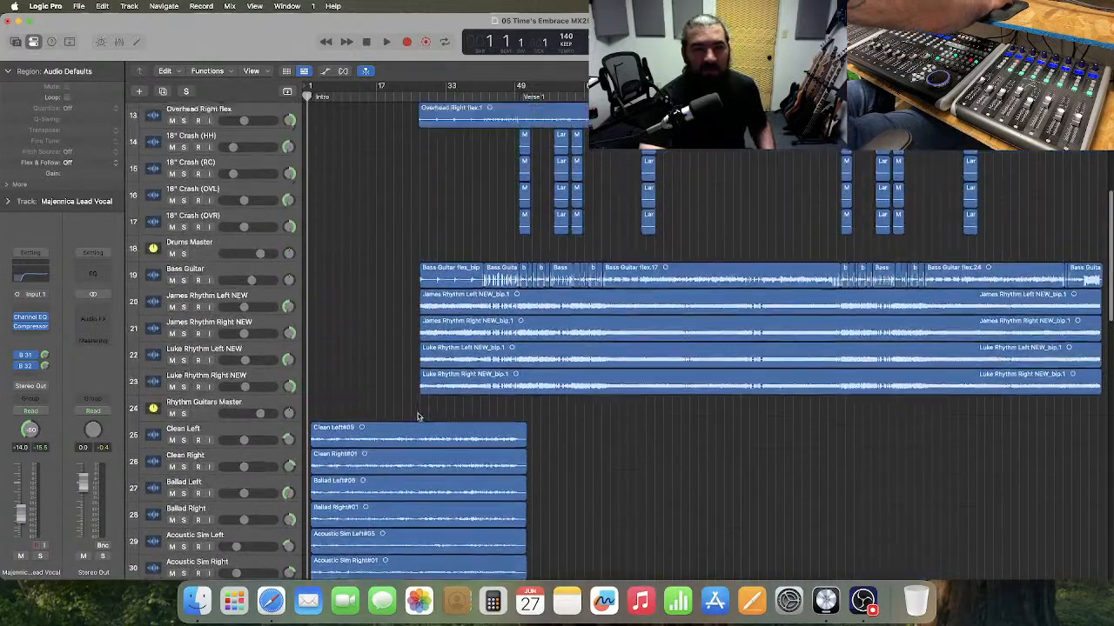
{"action": "scroll", "coordinate": [417, 417], "scroll_direction": "up", "scroll_amount": 7}
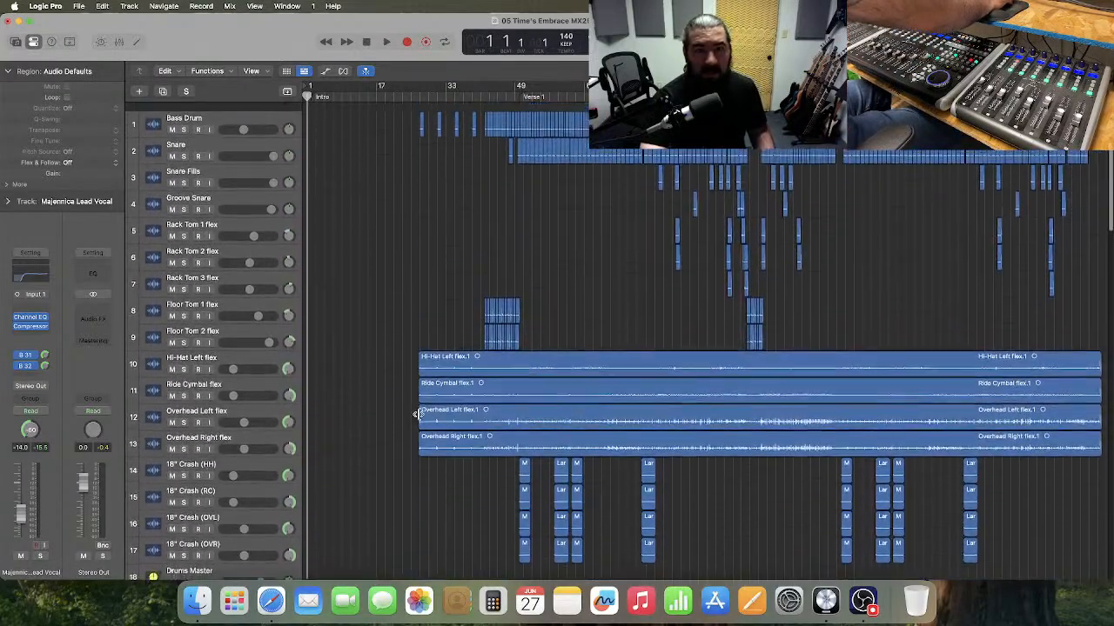
{"action": "scroll", "coordinate": [674, 432], "scroll_direction": "down", "scroll_amount": 20}
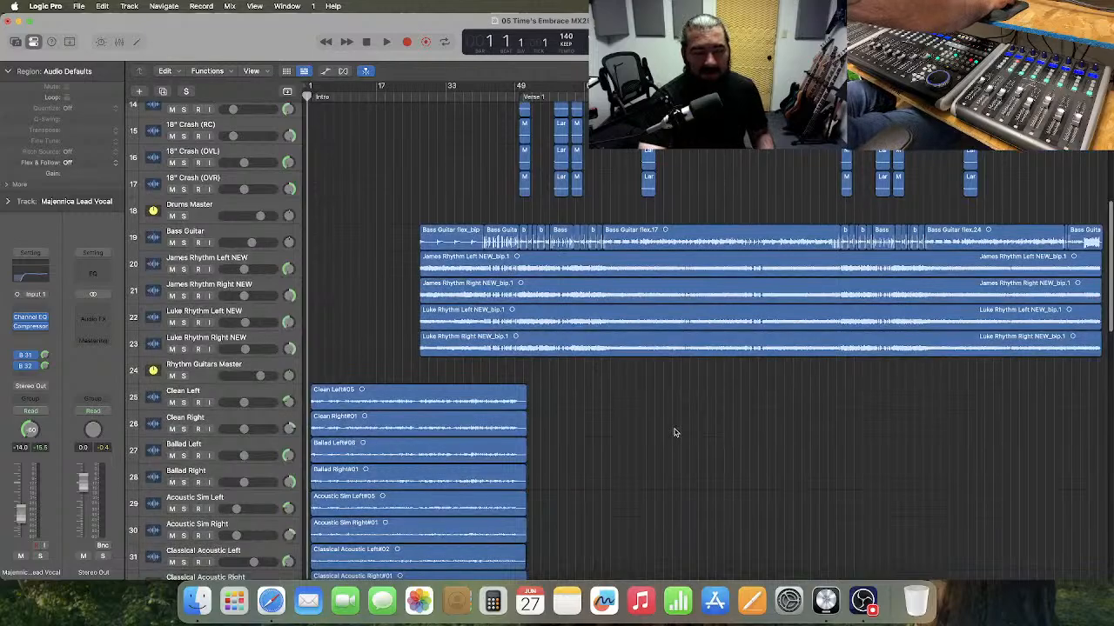
{"action": "scroll", "coordinate": [674, 433], "scroll_direction": "down", "scroll_amount": 6}
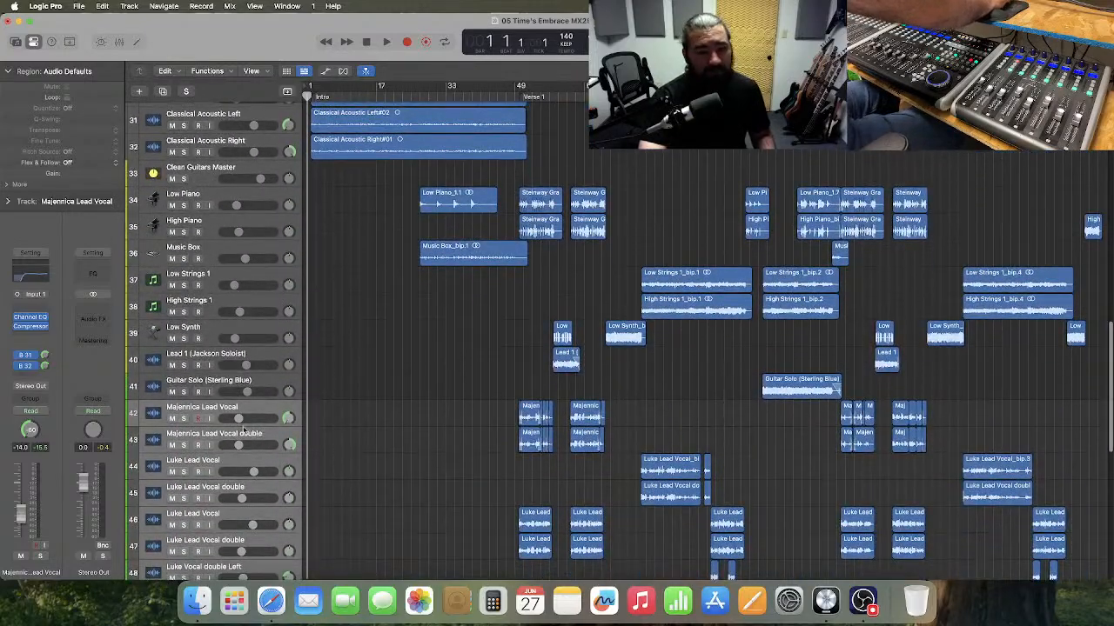